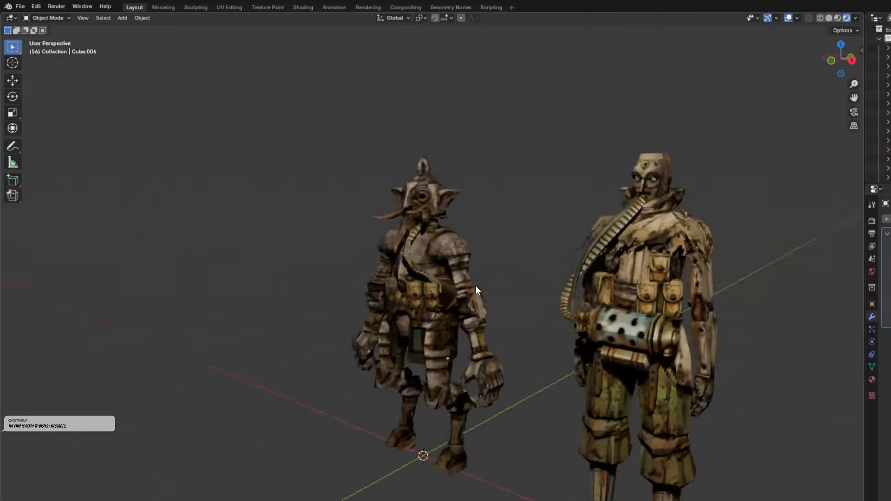
Switch the viewport to Material Preview shading to display the two textured characters.
click(473, 258)
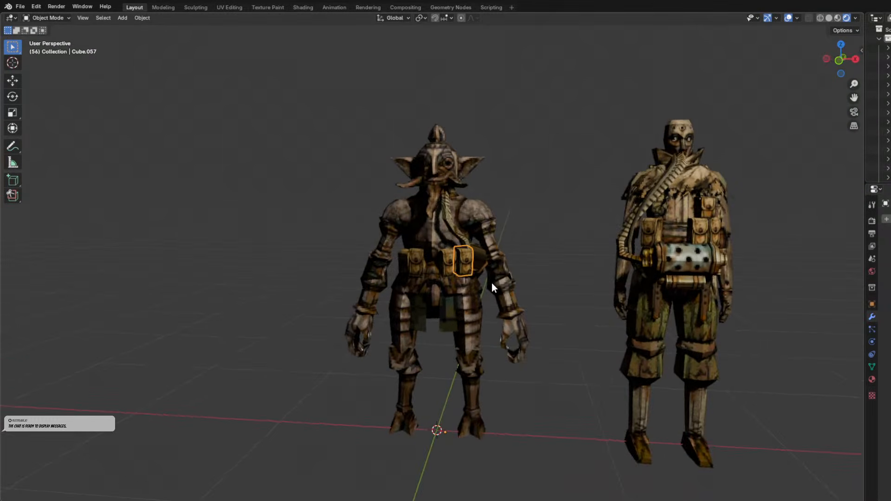
click(551, 287)
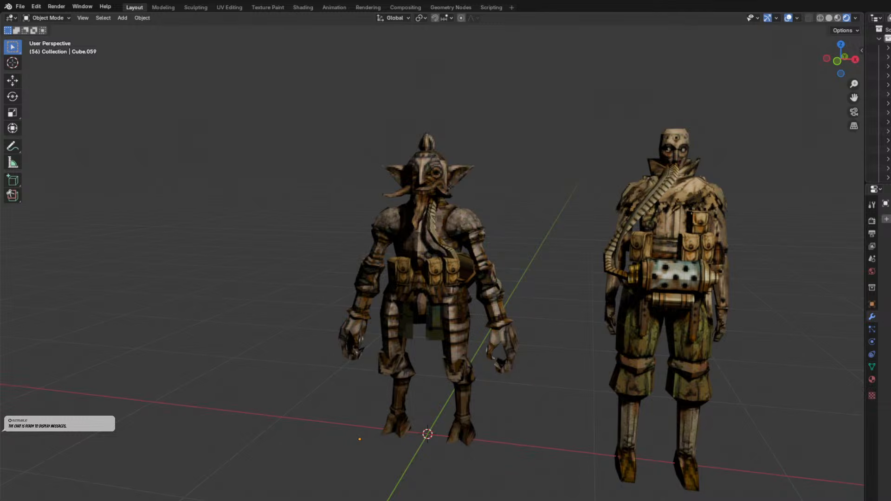
middle_drag(452, 337, 740, 346)
click(837, 18)
scroll(627, 171, down, 2)
middle_drag(549, 247, 444, 358)
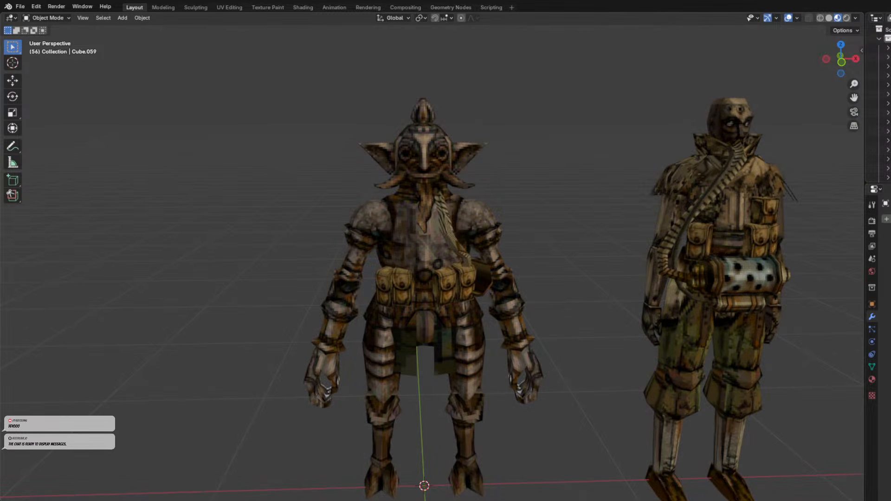
Examine the armored goblin's legs, belt pouches and chest hose from the front.
middle_drag(516, 366, 574, 347)
click(360, 368)
middle_drag(590, 423, 543, 424)
click(542, 421)
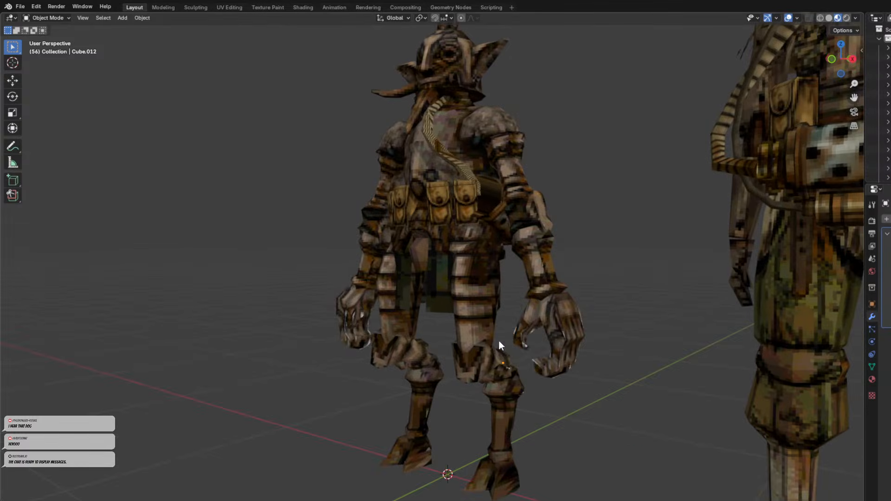
middle_drag(500, 345, 483, 382)
click(465, 234)
click(382, 219)
click(414, 216)
click(463, 229)
click(477, 243)
click(467, 221)
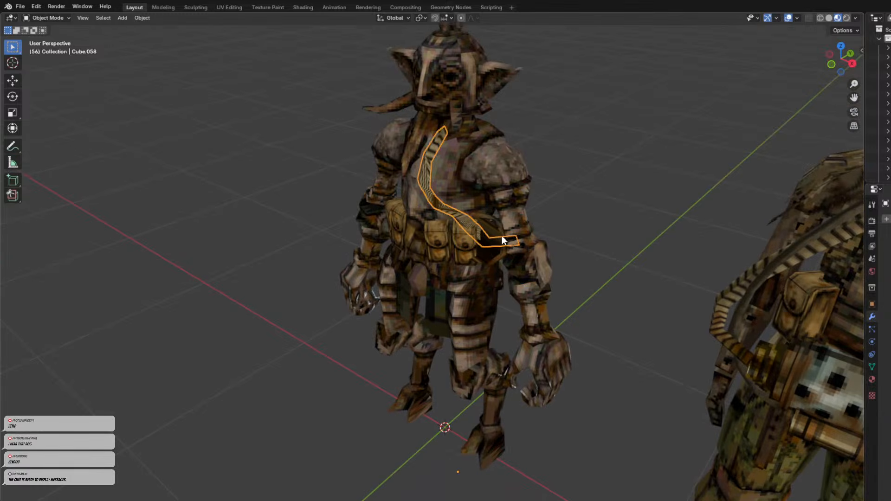
Examine how the goblin's hose runs to the canister at its hip, viewed from the front and side.
click(490, 248)
scroll(678, 293, up, 2)
mouse_move(485, 289)
middle_down()
mouse_move(678, 293)
mouse_move(471, 279)
middle_up()
scroll(478, 278, down, 2)
click(611, 226)
middle_drag(400, 284, 590, 269)
click(377, 262)
scroll(583, 239, down, 4)
middle_drag(559, 242, 569, 355)
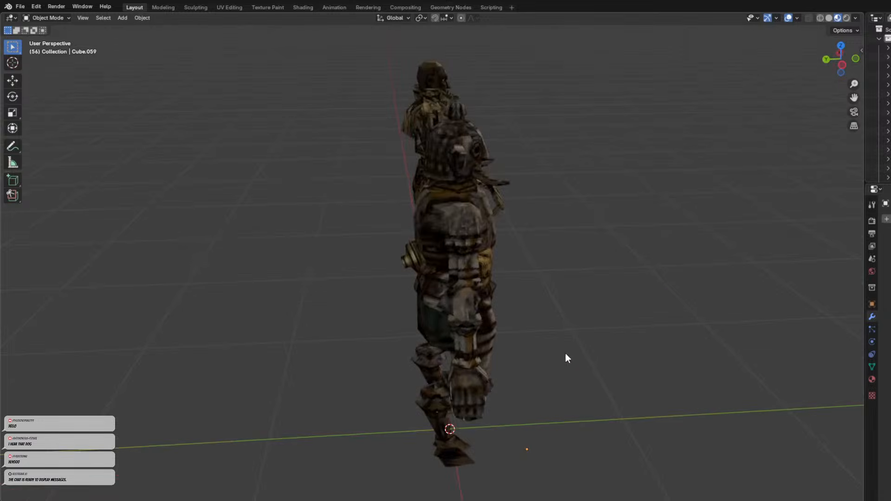
Examine the goblin's back armor and the green cloth hanging behind its waist.
scroll(525, 328, up, 3)
middle_drag(524, 327, 584, 308)
scroll(585, 308, up, 4)
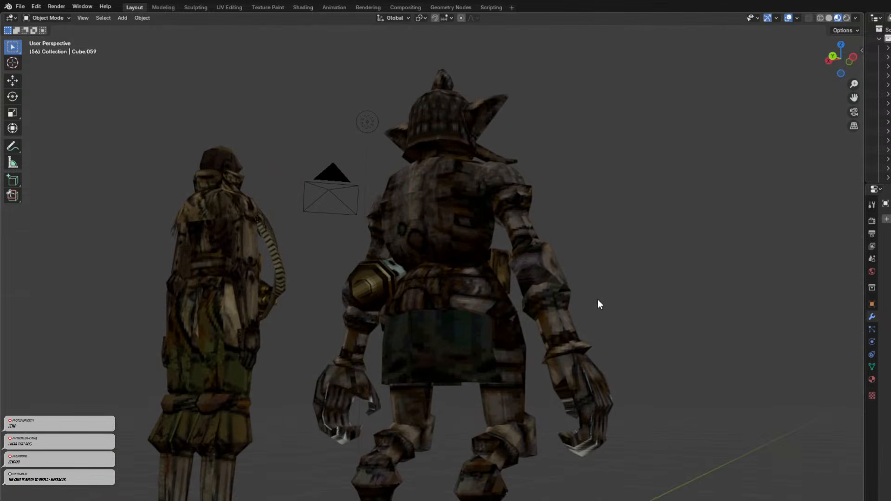
scroll(469, 306, up, 3)
middle_drag(469, 339, 457, 352)
click(448, 314)
click(437, 350)
scroll(457, 352, down, 6)
shift+middle_drag(438, 263, 491, 363)
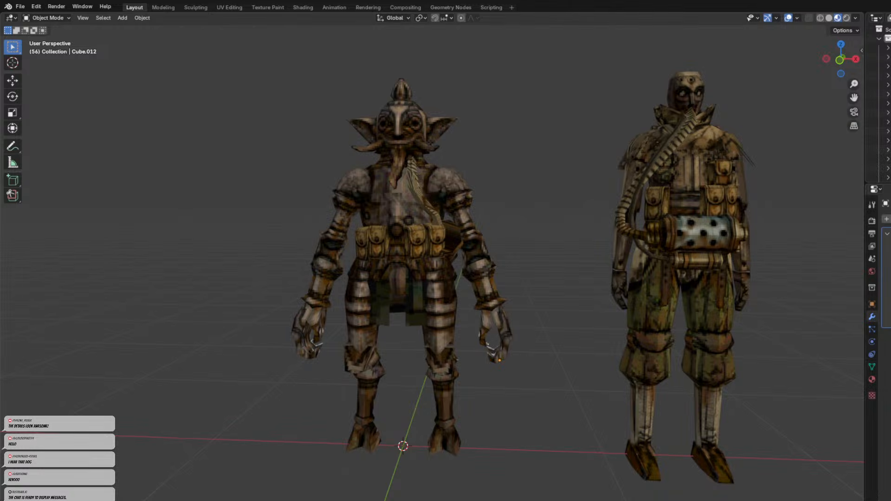
Examine the goblin's torso piece from the front and from behind.
middle_drag(491, 362, 476, 398)
scroll(477, 397, up, 3)
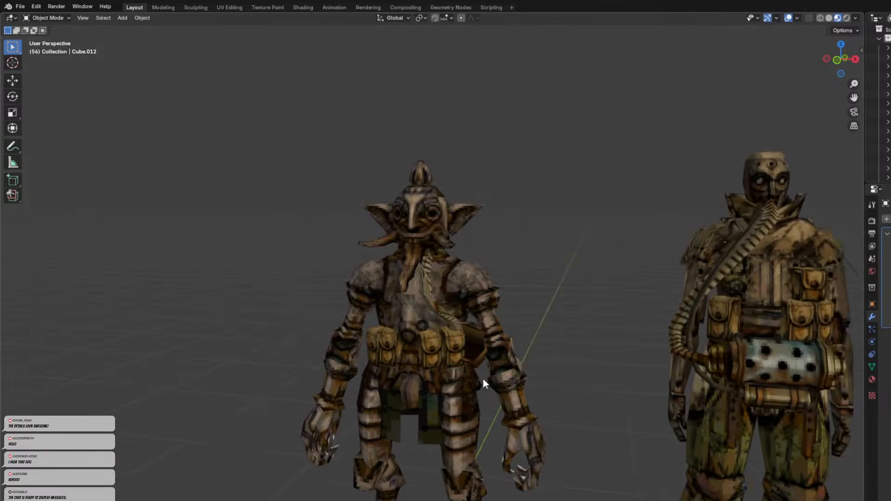
scroll(476, 397, down, 2)
middle_drag(531, 372, 432, 195)
click(432, 196)
middle_drag(441, 239, 483, 308)
scroll(494, 265, up, 4)
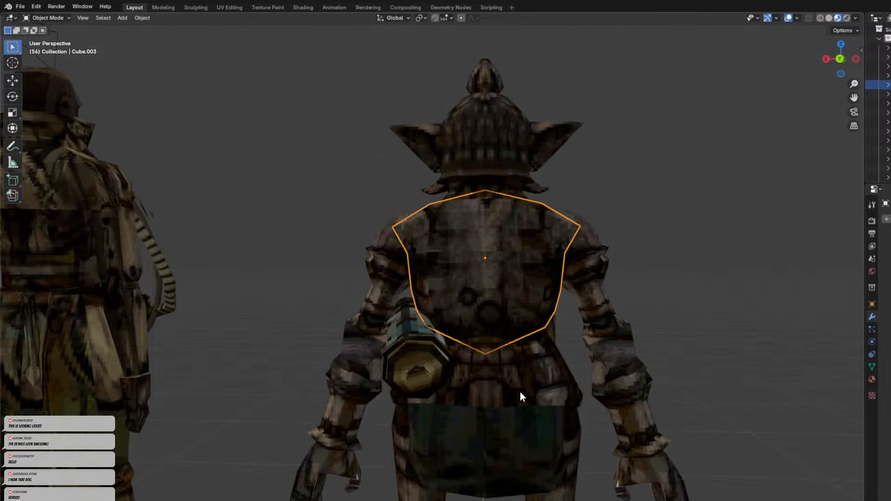
Examine the goblin's waist, thigh and elbow armor pieces from behind.
middle_drag(560, 386, 400, 300)
middle_drag(394, 344, 606, 337)
click(513, 346)
scroll(447, 355, up, 2)
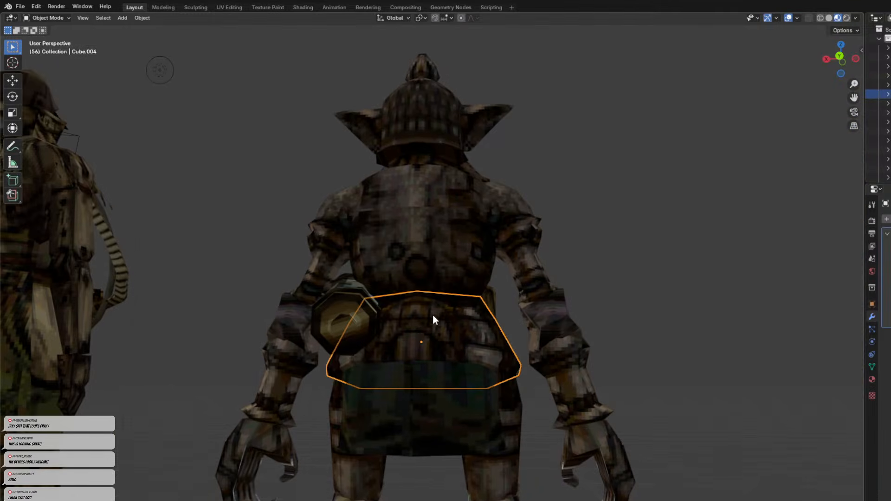
scroll(457, 361, down, 3)
middle_drag(457, 361, 398, 343)
click(396, 341)
scroll(455, 371, up, 2)
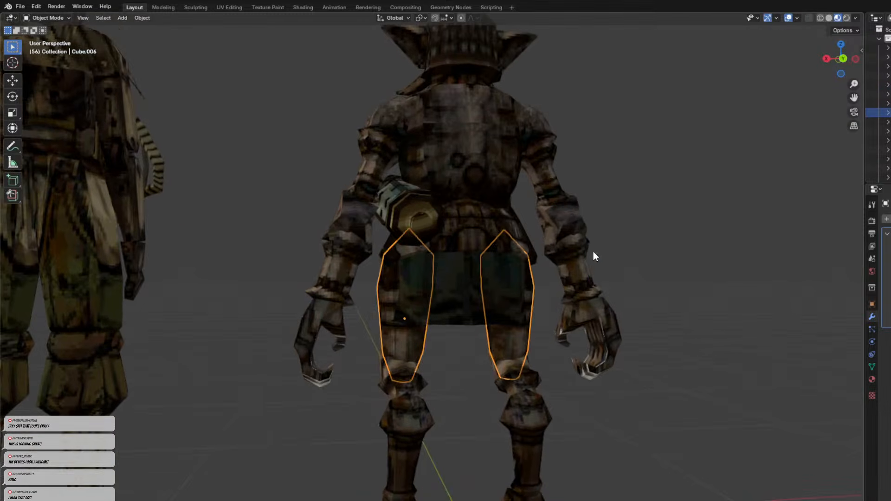
click(561, 216)
scroll(561, 216, up, 2)
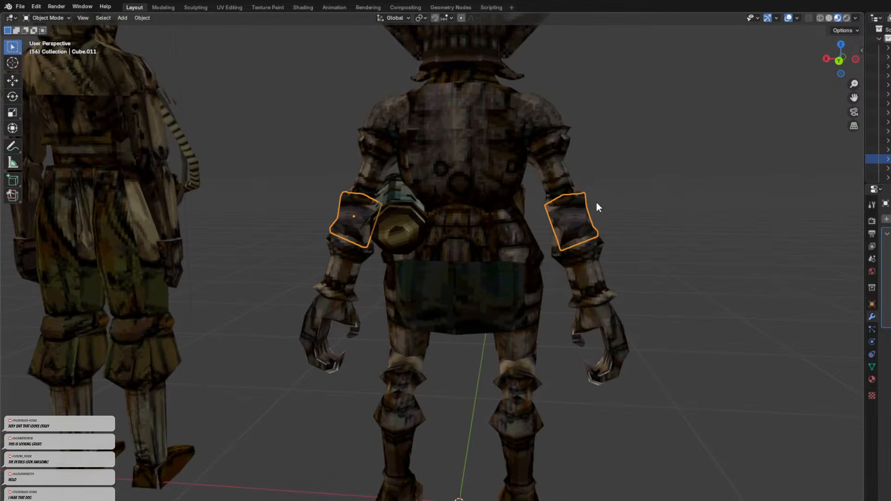
Examine the goblin all around, from its back to its front, next to the masked soldier.
scroll(600, 373, down, 2)
middle_drag(363, 234, 435, 307)
click(356, 327)
middle_drag(355, 327, 505, 325)
scroll(497, 320, down, 3)
middle_drag(456, 287, 635, 252)
scroll(521, 282, up, 3)
click(522, 284)
middle_drag(522, 284, 490, 317)
click(566, 352)
middle_drag(542, 341, 521, 350)
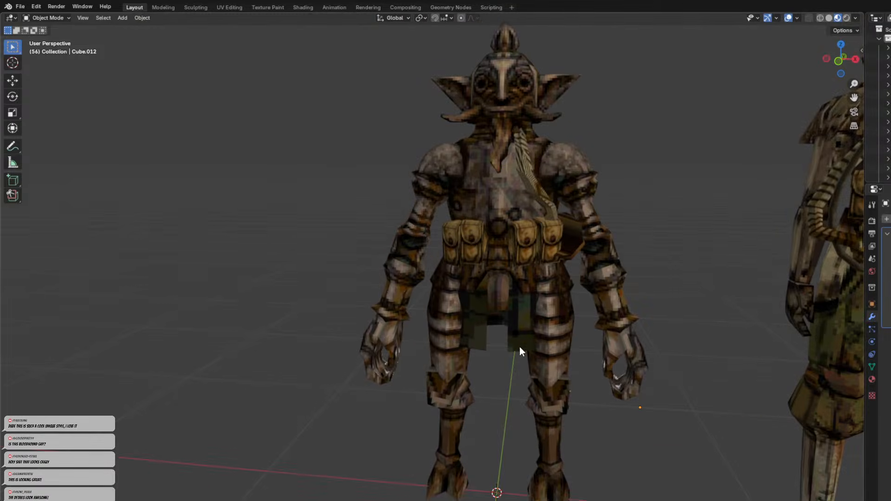
scroll(449, 413, up, 3)
scroll(449, 412, down, 5)
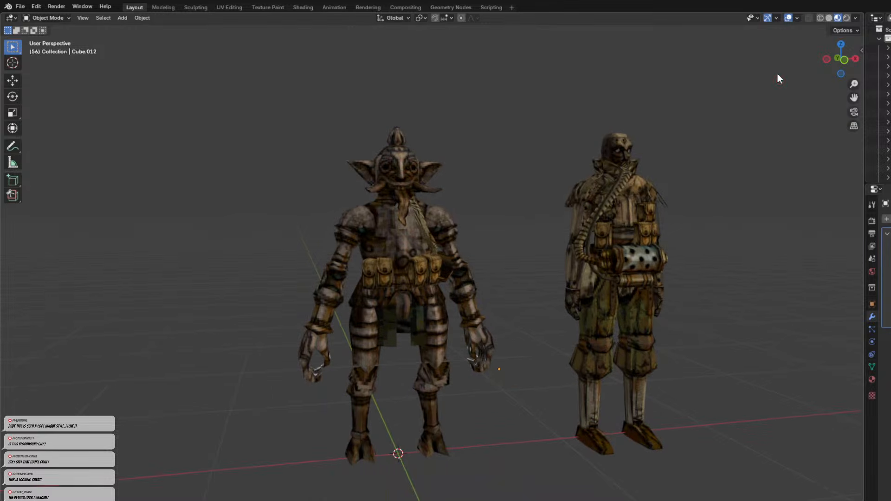
Examine the bare meshes of both characters in Solid shading and return to Material Preview.
click(829, 18)
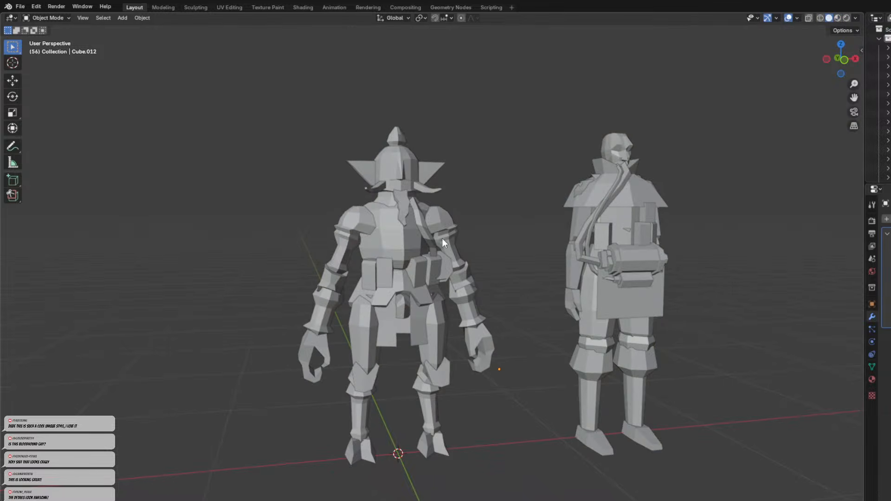
mouse_move(483, 249)
middle_down()
mouse_move(563, 222)
mouse_move(636, 242)
mouse_move(450, 249)
mouse_move(469, 246)
middle_up()
click(838, 18)
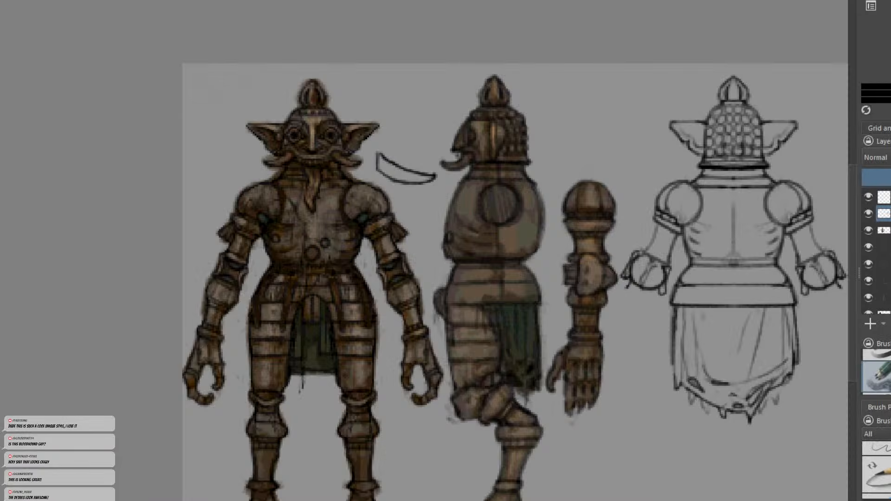
Switch to Krita and examine the concept sheet's front, side, arm and back drawings.
scroll(429, 359, down, 1)
middle_drag(429, 331, 383, 280)
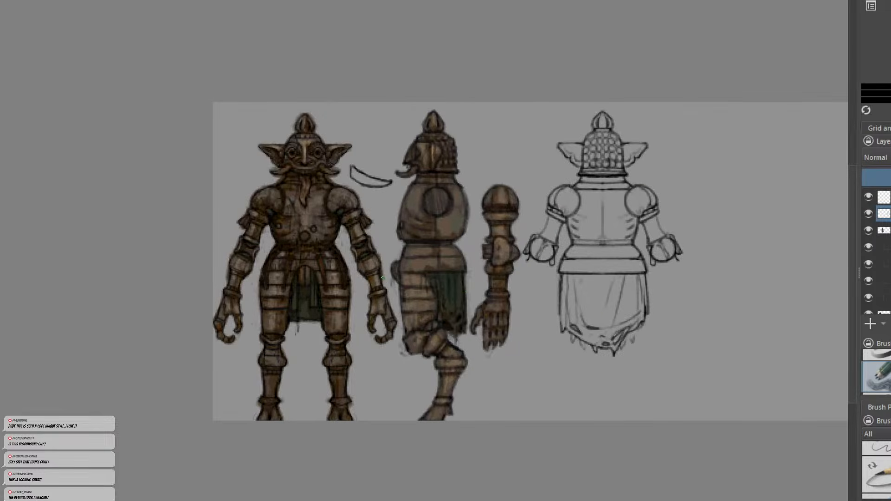
scroll(464, 290, up, 1)
middle_drag(395, 322, 385, 356)
scroll(375, 323, down, 1)
middle_drag(370, 316, 367, 299)
scroll(483, 321, up, 1)
middle_drag(482, 319, 445, 337)
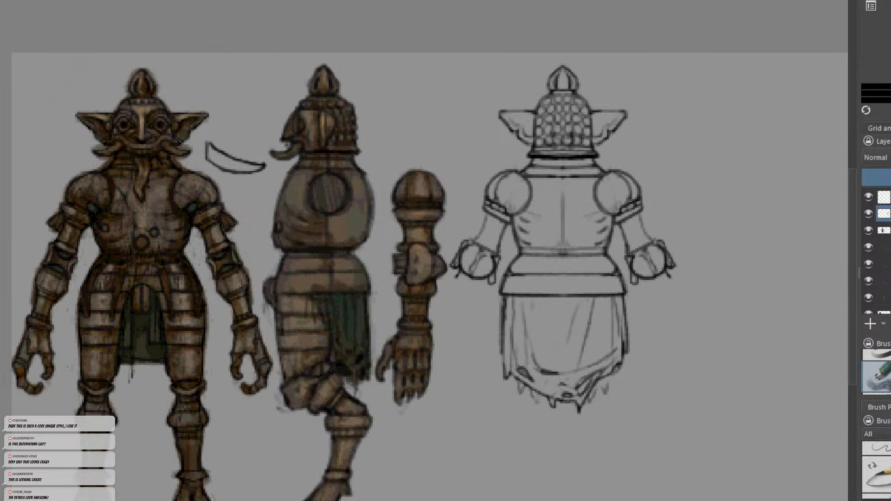
key(Tab)
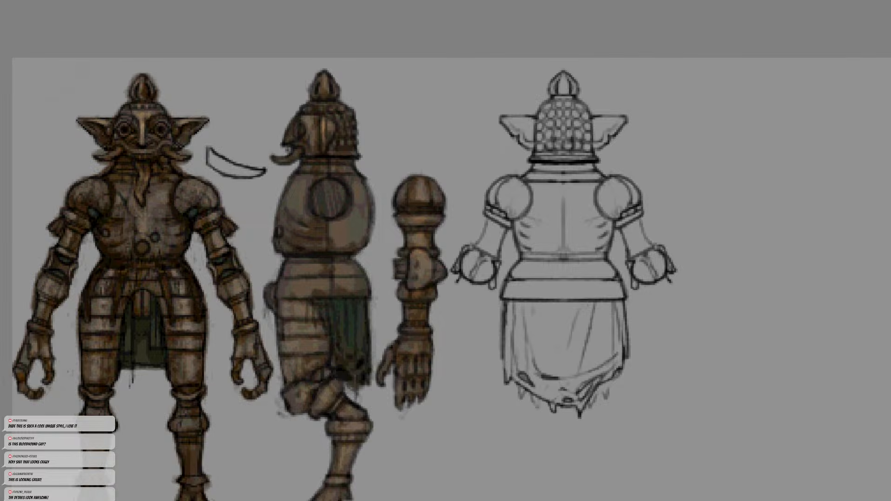
key(Tab)
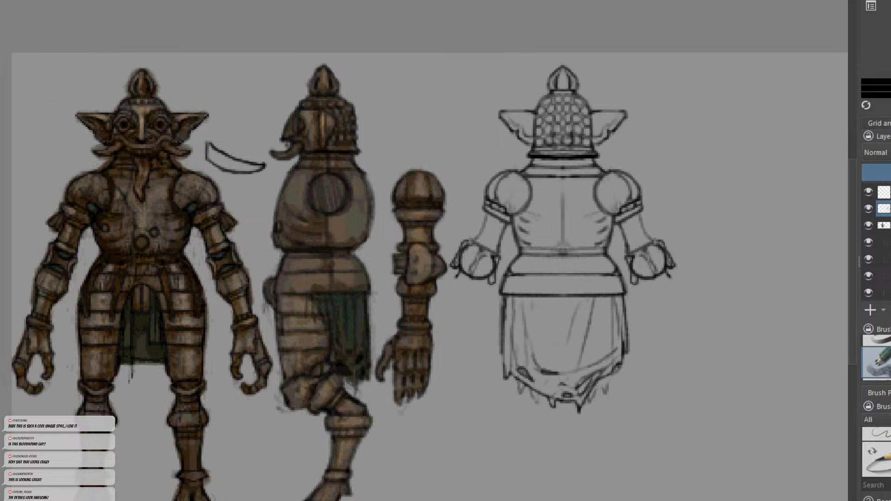
scroll(300, 269, down, 1)
middle_drag(301, 269, 360, 230)
scroll(369, 222, up, 1)
middle_drag(400, 250, 455, 280)
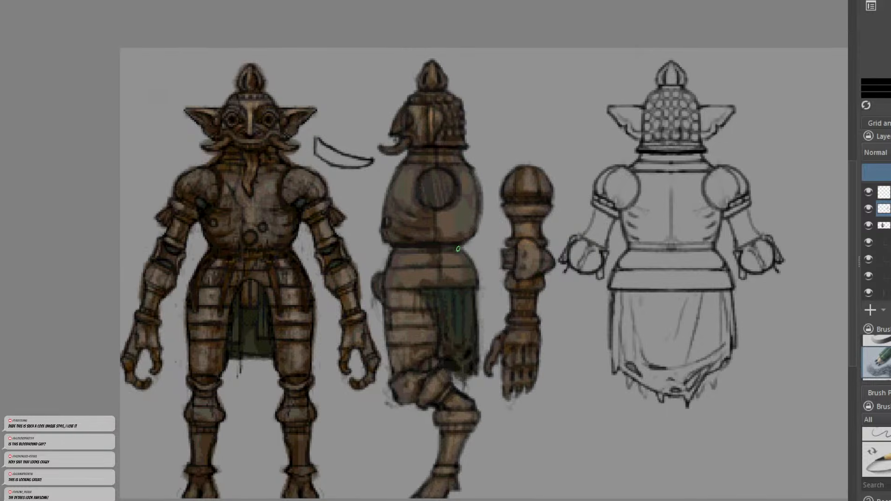
Check the content of the upper concept layers by toggling their visibility.
click(869, 213)
click(869, 212)
click(868, 209)
click(868, 208)
middle_drag(587, 308, 615, 348)
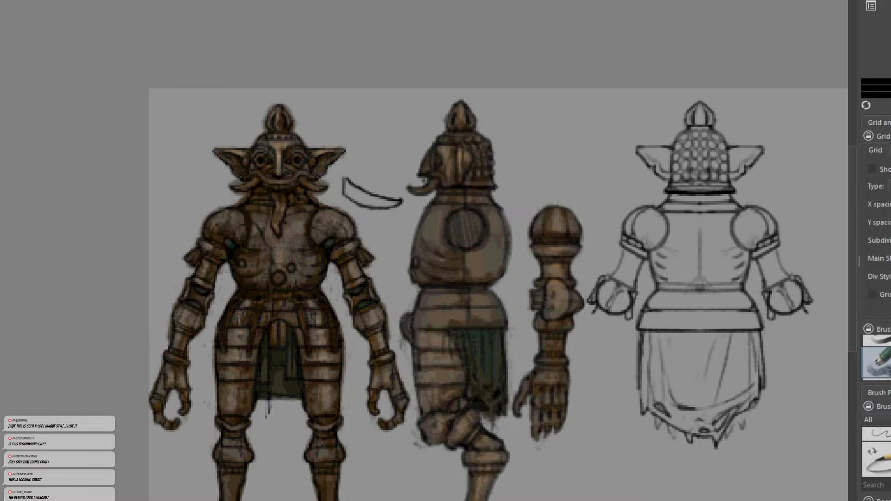
click(868, 208)
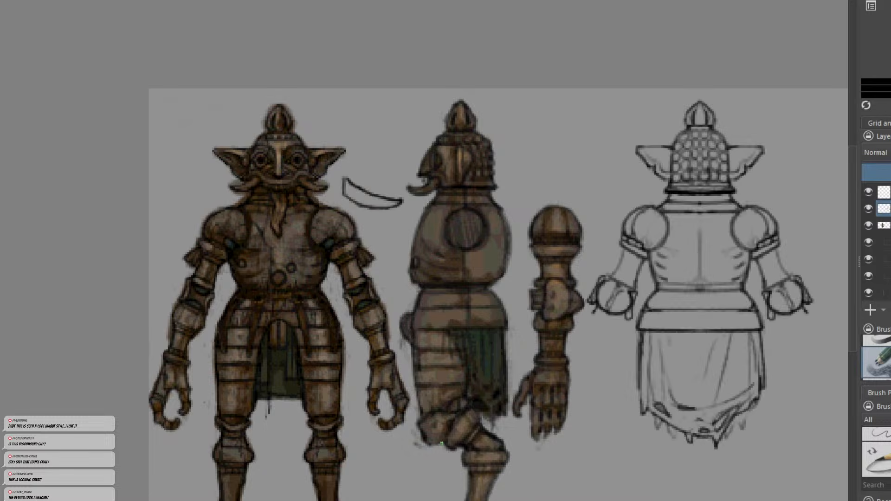
Examine the whole concept sheet and the lower part with the torn cloth in the back view.
key(minus)
key(Right)
key(Right)
key(Right)
key(Right)
key(Right)
key(Right)
key(Right)
key(Right)
key(Right)
key(Right)
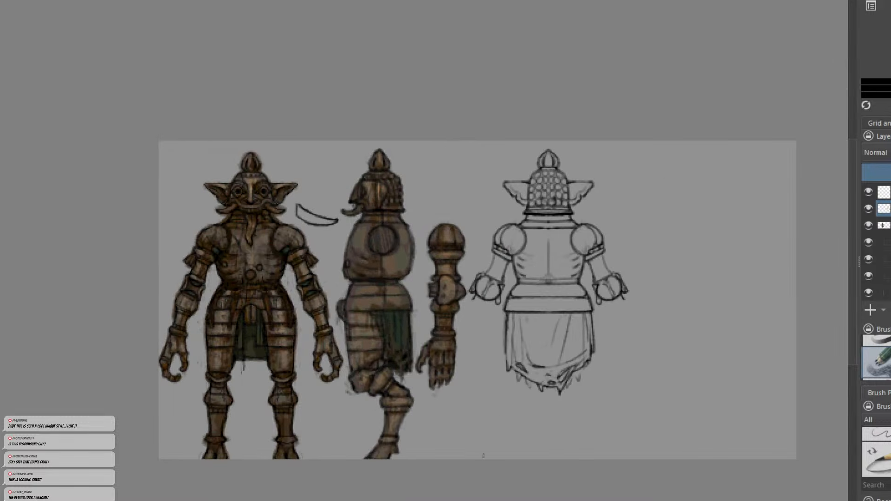
key(plus)
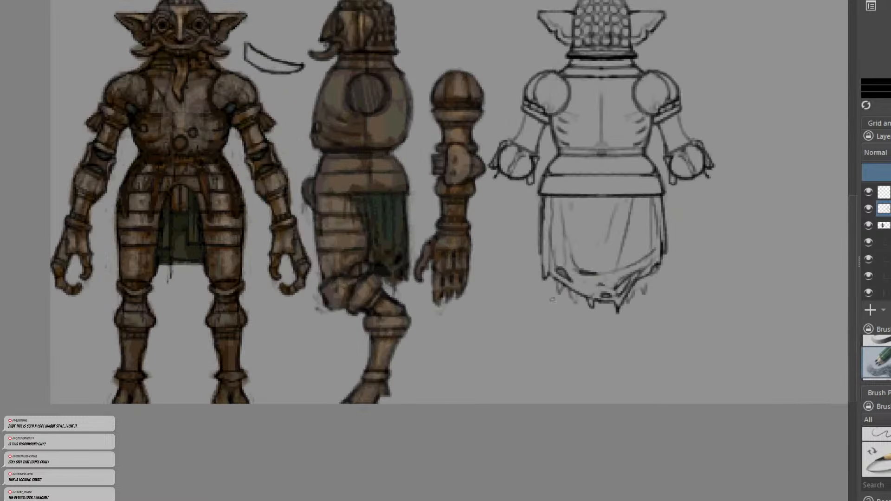
Select the top paint layer and choose a thin pen brush preset for lettering, undoing the test strokes.
click(863, 197)
scroll(795, 220, up, 4)
scroll(338, 210, left, 6)
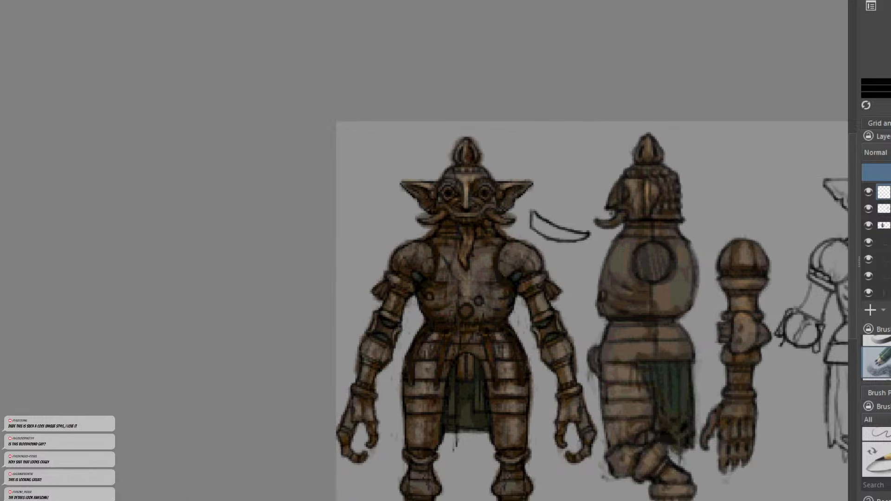
mouse_move(346, 135)
mouse_down()
mouse_move(352, 143)
mouse_move(359, 136)
mouse_up()
key(ctrl+z)
key(slash)
scroll(876, 358, down, 10)
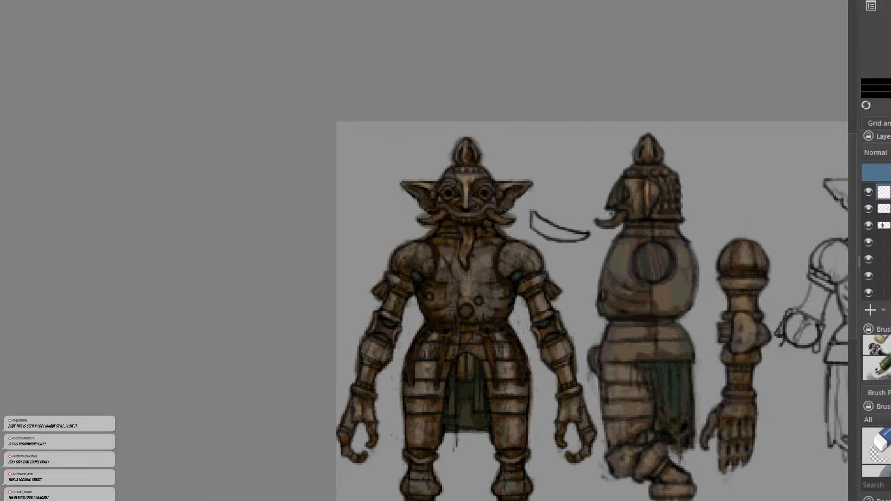
key(slash)
drag(365, 139, 378, 274)
key(ctrl+z)
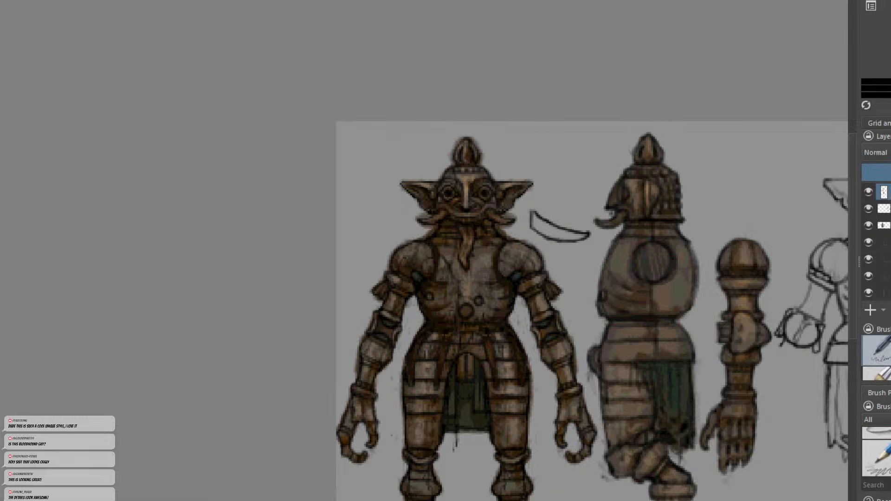
Hand-letter "WROUGHT" in the sheet's upper-left corner beside the front figure's head, undoing the bad strokes.
mouse_move(348, 144)
mouse_down()
mouse_move(387, 180)
mouse_move(383, 192)
mouse_up()
key(ctrl+z)
mouse_move(350, 136)
mouse_down()
mouse_move(366, 137)
mouse_move(357, 140)
mouse_move(363, 147)
mouse_move(407, 139)
mouse_move(403, 150)
mouse_up()
key(ctrl+z)
drag(345, 160, 344, 170)
drag(346, 160, 353, 160)
key(ctrl+z)
key(ctrl+z)
key(ctrl+z)
key(ctrl+z)
drag(401, 143, 419, 136)
drag(413, 136, 413, 149)
Hand-letter "SOLDIER 1" on a second line directly below "WROUGHT".
mouse_move(344, 155)
mouse_down()
mouse_move(342, 167)
mouse_move(354, 159)
mouse_move(367, 167)
mouse_up()
mouse_move(367, 157)
mouse_down()
mouse_move(367, 168)
mouse_move(377, 167)
mouse_up()
mouse_move(381, 157)
mouse_down()
mouse_move(380, 167)
mouse_move(388, 157)
mouse_up()
drag(380, 162, 391, 167)
drag(391, 157, 399, 168)
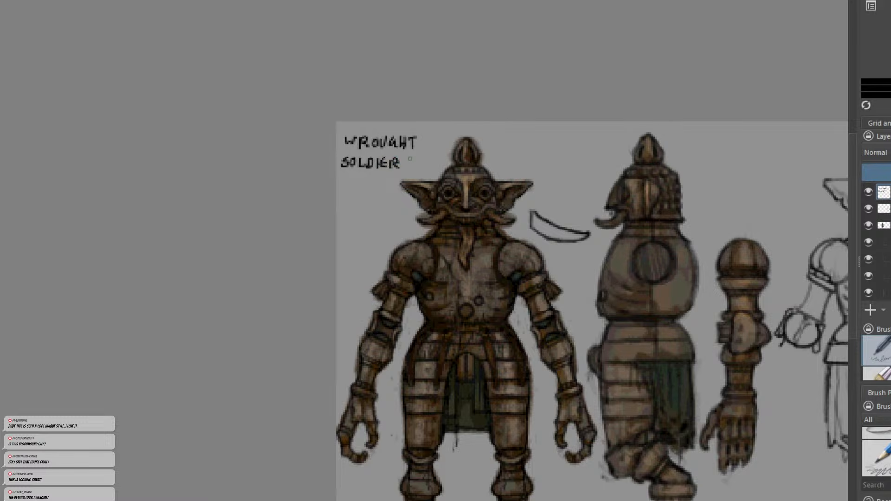
drag(408, 160, 411, 170)
Hand-letter "(ARMOR)" on a third line below the title, undoing the bad strokes.
mouse_move(348, 181)
mouse_down()
mouse_move(347, 190)
mouse_move(381, 189)
mouse_move(338, 198)
mouse_move(337, 190)
mouse_move(382, 183)
mouse_move(378, 197)
mouse_up()
key(ctrl+z)
key(ctrl+z)
key(ctrl+z)
key(ctrl+z)
key(ctrl+z)
key(ctrl+z)
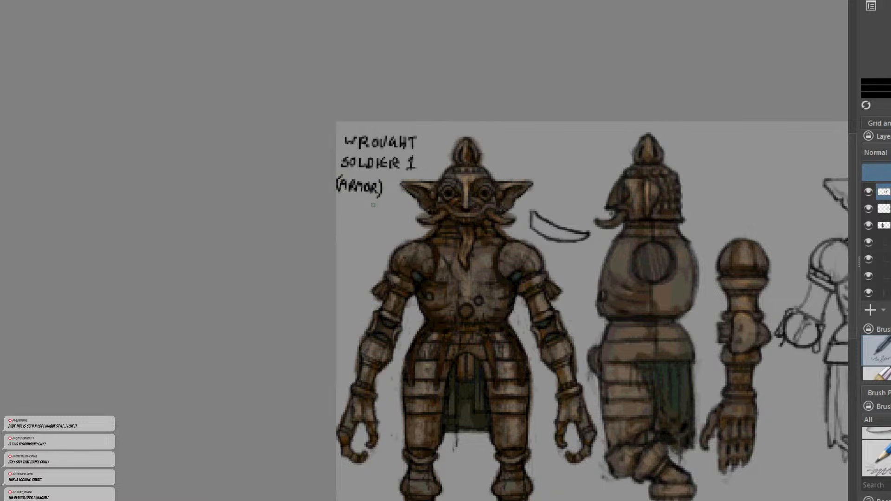
Review the complete labelled concept sheet with its front, side and back views.
key(ctrl+minus)
key(ctrl+minus)
middle_drag(567, 306, 478, 294)
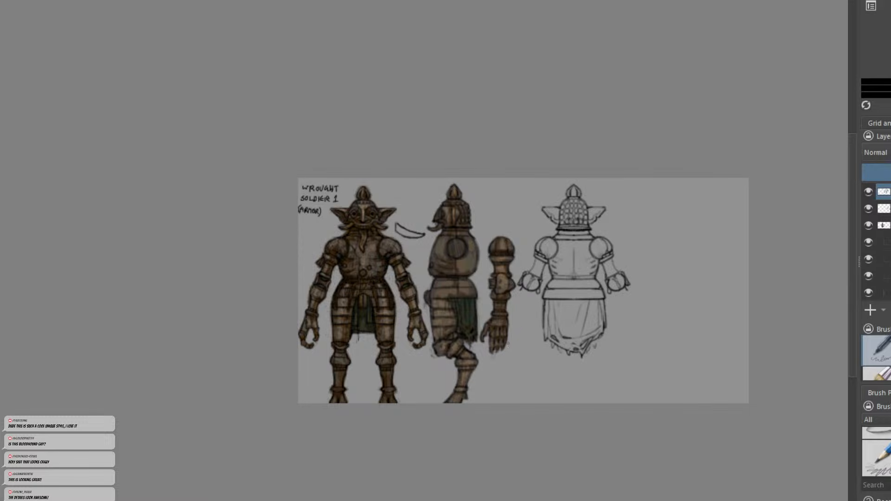
drag(507, 344, 528, 303)
scroll(425, 267, up, 2)
scroll(417, 287, down, 1)
mouse_move(425, 267)
mouse_down()
mouse_move(419, 276)
mouse_move(435, 292)
mouse_up()
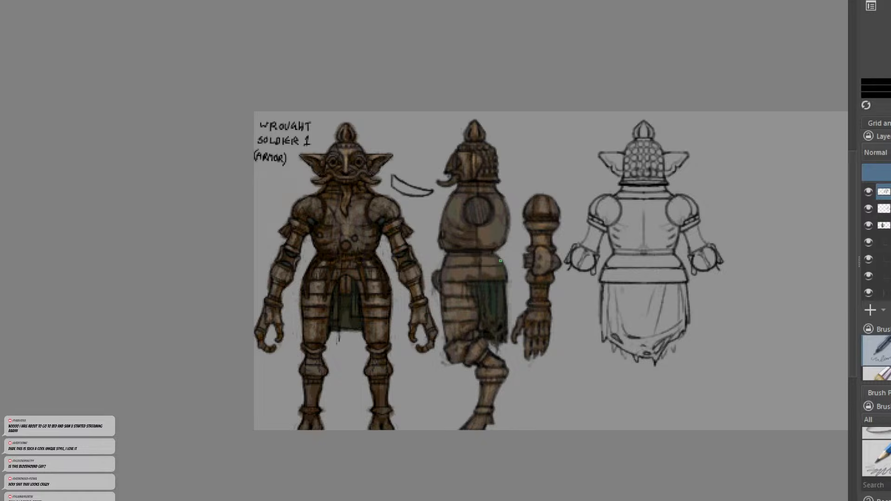
scroll(500, 261, down, 1)
scroll(444, 247, up, 2)
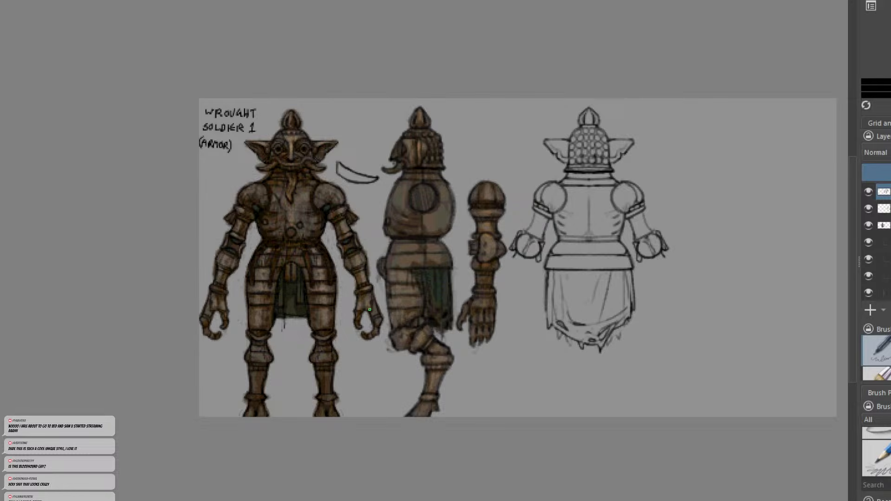
drag(397, 247, 347, 257)
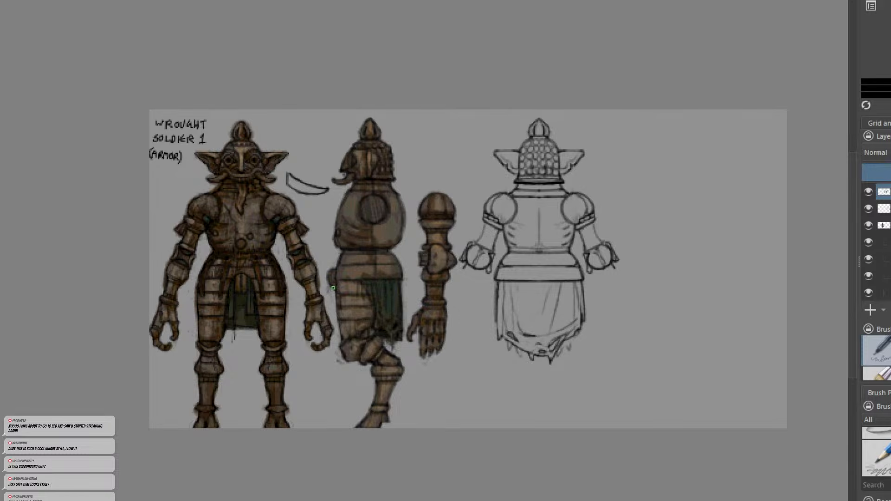
Examine the coloured front and side views, the detached arm and the uncoloured back view at different magnifications.
middle_drag(366, 274, 360, 292)
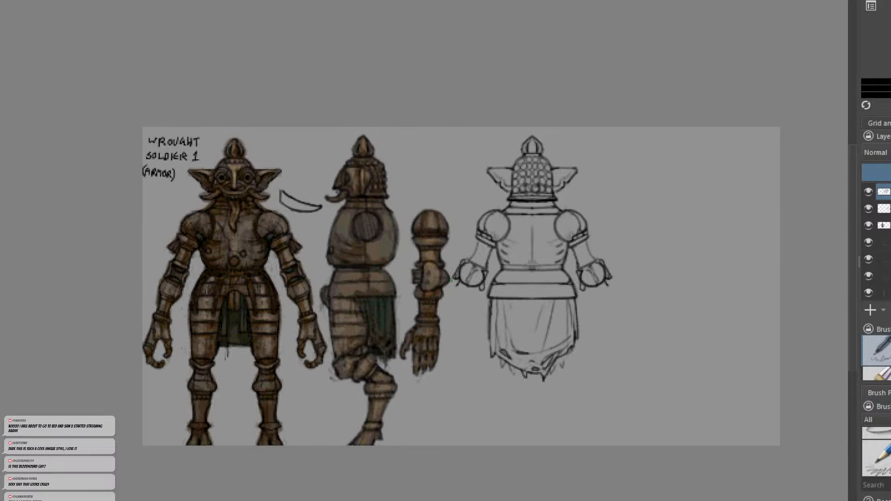
middle_drag(451, 280, 501, 276)
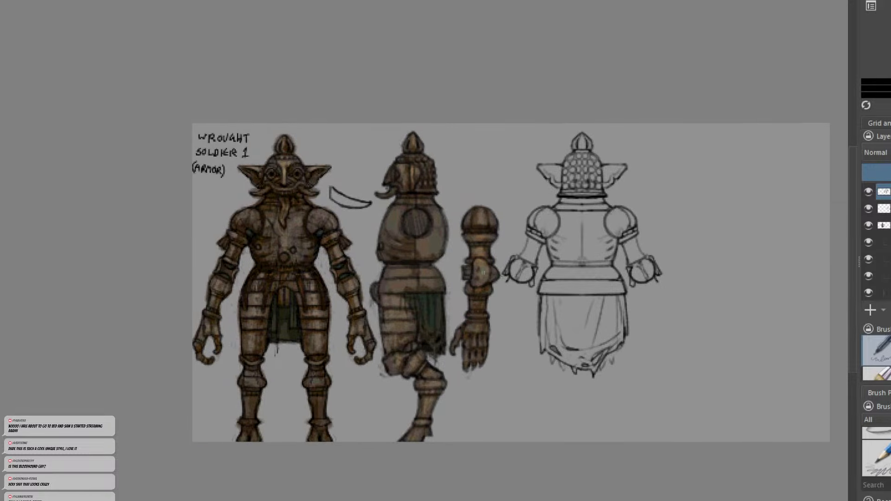
scroll(407, 241, up, 1)
mouse_move(407, 241)
middle_down()
mouse_move(449, 223)
mouse_move(444, 235)
mouse_move(394, 254)
middle_up()
scroll(425, 235, down, 1)
scroll(452, 223, up, 1)
scroll(439, 249, down, 1)
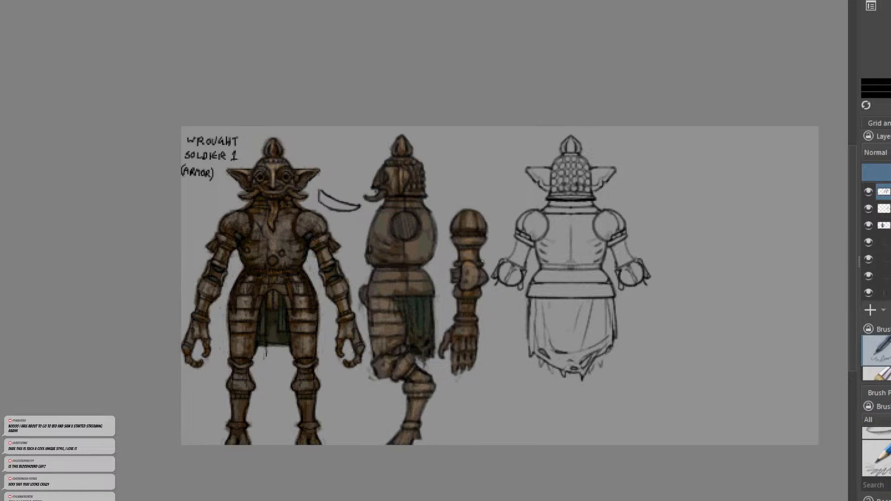
middle_drag(499, 265, 515, 244)
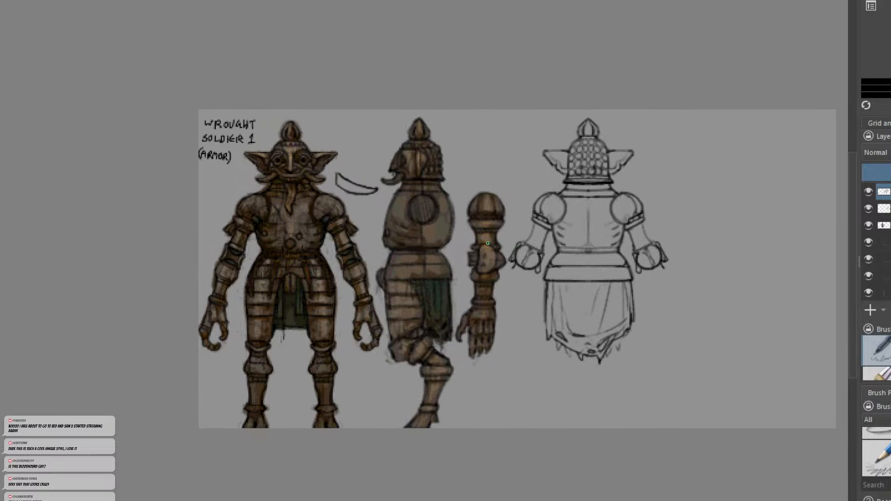
middle_drag(398, 245, 463, 219)
scroll(464, 218, up, 1)
middle_drag(318, 193, 311, 222)
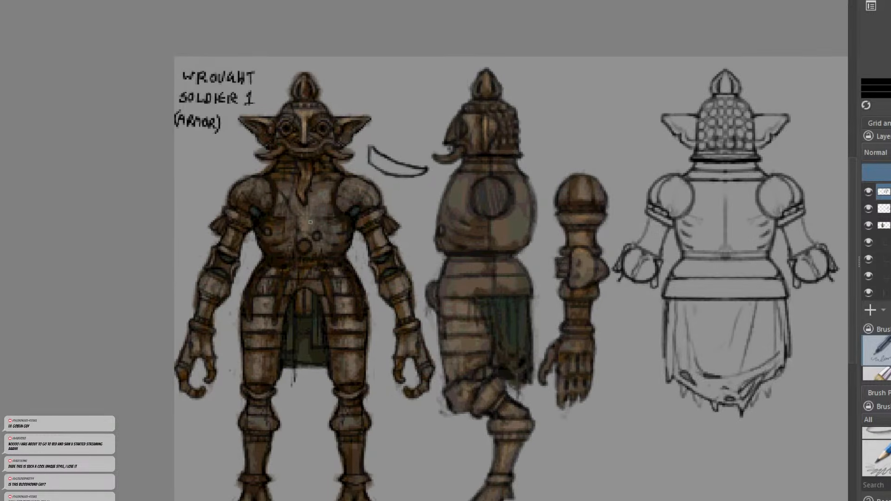
scroll(311, 223, down, 1)
middle_drag(384, 234, 319, 240)
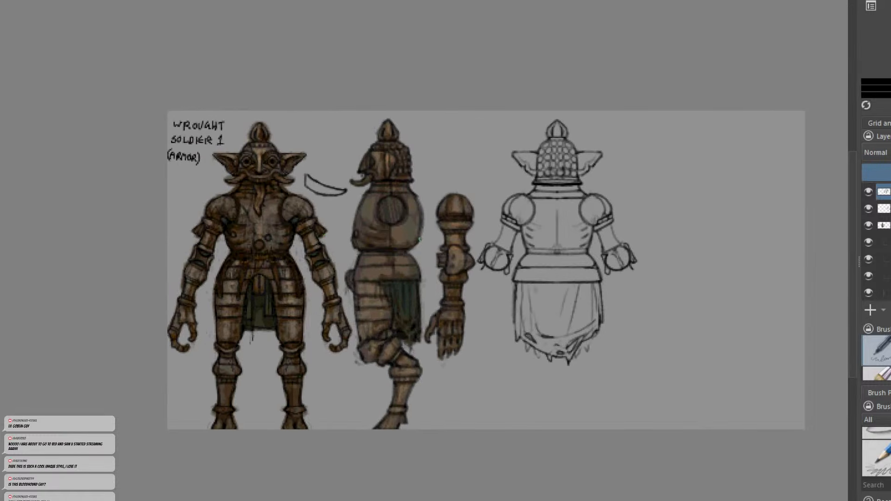
middle_drag(431, 266, 469, 259)
scroll(449, 275, up, 1)
scroll(449, 275, down, 1)
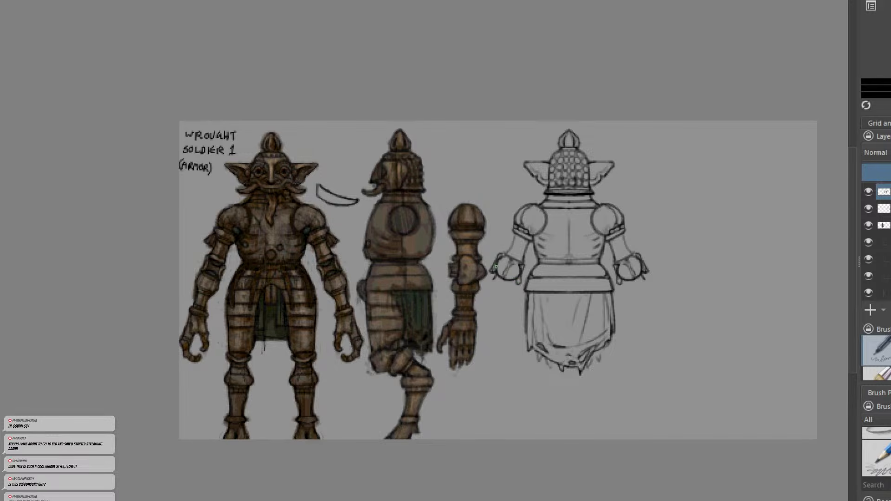
middle_drag(464, 255, 509, 279)
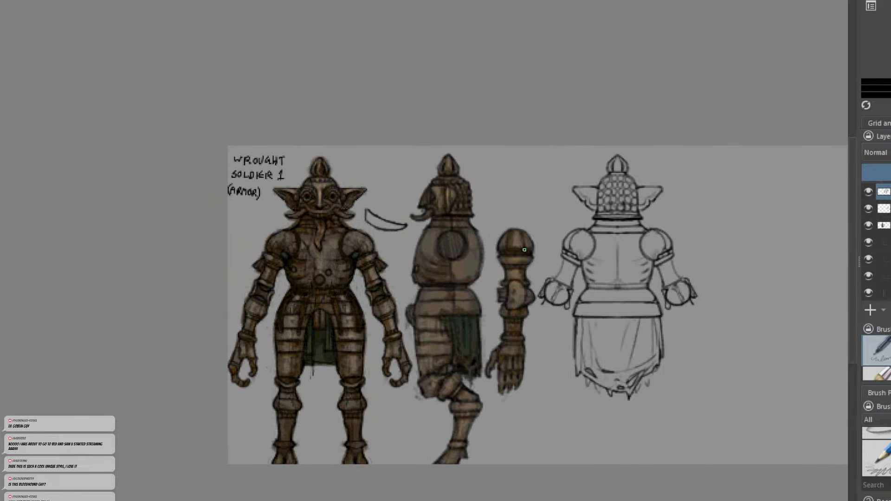
scroll(509, 280, up, 1)
scroll(460, 226, down, 1)
middle_drag(461, 227, 475, 213)
scroll(475, 213, up, 1)
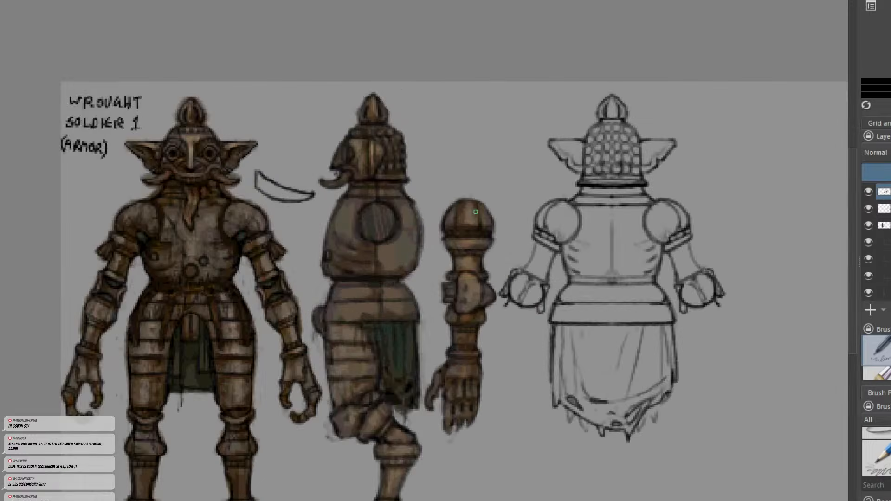
scroll(479, 234, down, 1)
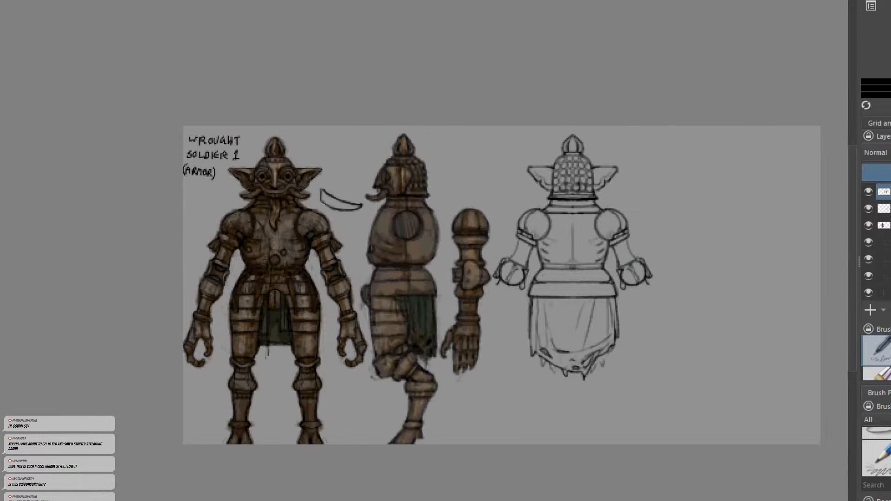
Hand-letter "TUBES" in the empty area beside the back view's head, undoing the bad strokes.
middle_drag(614, 233, 452, 254)
scroll(483, 212, up, 1)
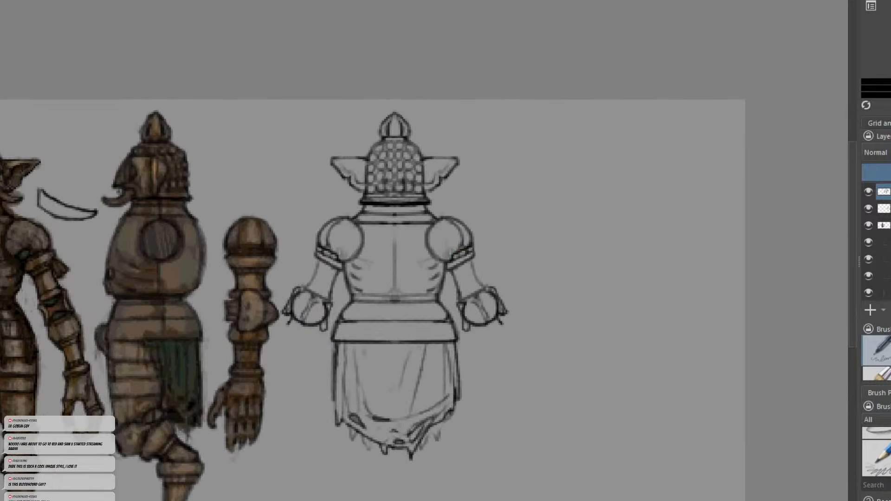
mouse_move(505, 99)
mouse_down()
mouse_move(500, 153)
mouse_move(498, 143)
mouse_up()
key(ctrl+z)
key(ctrl+z)
mouse_move(504, 125)
mouse_down()
mouse_move(494, 129)
mouse_move(510, 138)
mouse_move(520, 128)
mouse_move(512, 143)
mouse_up()
key(ctrl+z)
drag(527, 131, 536, 140)
mouse_move(542, 128)
mouse_down()
mouse_move(534, 141)
mouse_move(495, 152)
mouse_up()
Sketch a short ribbed tube and a plain curved tube directly below the "TUBES" lettering.
drag(503, 163, 547, 165)
drag(510, 151, 518, 164)
drag(527, 152, 527, 166)
mouse_move(535, 153)
mouse_down()
mouse_move(535, 168)
mouse_move(498, 178)
mouse_up()
drag(547, 180, 498, 187)
Sketch a small rounded pouch with straps below the tubes, beside the back view's shoulder.
mouse_move(546, 210)
mouse_down()
mouse_move(508, 213)
mouse_move(511, 246)
mouse_up()
mouse_move(550, 212)
mouse_down()
mouse_move(558, 227)
mouse_move(539, 254)
mouse_move(552, 260)
mouse_move(552, 228)
mouse_move(521, 244)
mouse_move(503, 219)
mouse_move(518, 239)
mouse_move(512, 243)
mouse_move(535, 239)
mouse_up()
key(ctrl+z)
drag(548, 258, 505, 262)
drag(501, 250, 506, 261)
drag(503, 246, 504, 261)
Sketch the tall body of a capped canister below the pouch, undoing and redrawing the bad strokes.
mouse_move(586, 284)
mouse_down()
mouse_move(556, 289)
mouse_move(583, 278)
mouse_move(593, 292)
mouse_move(562, 280)
mouse_move(554, 287)
mouse_move(557, 302)
mouse_move(596, 302)
mouse_move(553, 305)
mouse_move(600, 306)
mouse_move(559, 371)
mouse_up()
key(ctrl+z)
key(ctrl+z)
key(ctrl+z)
key(ctrl+z)
key(ctrl+z)
key(ctrl+z)
key(ctrl+z)
drag(568, 305, 571, 390)
key(ctrl+z)
key(ctrl+z)
mouse_move(572, 304)
mouse_down()
mouse_move(570, 385)
mouse_move(583, 388)
mouse_up()
key(ctrl+z)
key(ctrl+z)
drag(584, 305, 582, 391)
mouse_move(548, 331)
mouse_down()
mouse_move(596, 331)
mouse_move(552, 331)
mouse_up()
key(ctrl+z)
key(ctrl+z)
Draw the canister's cage of vertical bars and horizontal bands and refine its side outlines.
drag(592, 362, 552, 363)
mouse_move(552, 361)
mouse_down()
mouse_move(576, 359)
mouse_move(548, 355)
mouse_move(564, 363)
mouse_up()
drag(591, 360, 591, 345)
drag(595, 302, 581, 385)
drag(579, 377, 569, 387)
mouse_move(548, 356)
mouse_down()
mouse_move(562, 381)
mouse_move(555, 305)
mouse_up()
mouse_move(597, 330)
mouse_down()
mouse_move(597, 366)
mouse_move(548, 342)
mouse_up()
Add a curved hose and cap detail to the canister's upper end and a small nozzle at its lower end.
mouse_move(560, 281)
mouse_down()
mouse_move(532, 340)
mouse_move(567, 274)
mouse_move(544, 281)
mouse_up()
mouse_move(546, 275)
mouse_down()
mouse_move(538, 282)
mouse_move(587, 290)
mouse_up()
mouse_move(557, 333)
mouse_down()
mouse_move(558, 380)
mouse_move(574, 390)
mouse_move(568, 400)
mouse_up()
mouse_move(570, 393)
mouse_down()
mouse_move(577, 401)
mouse_move(558, 389)
mouse_up()
drag(557, 390, 563, 388)
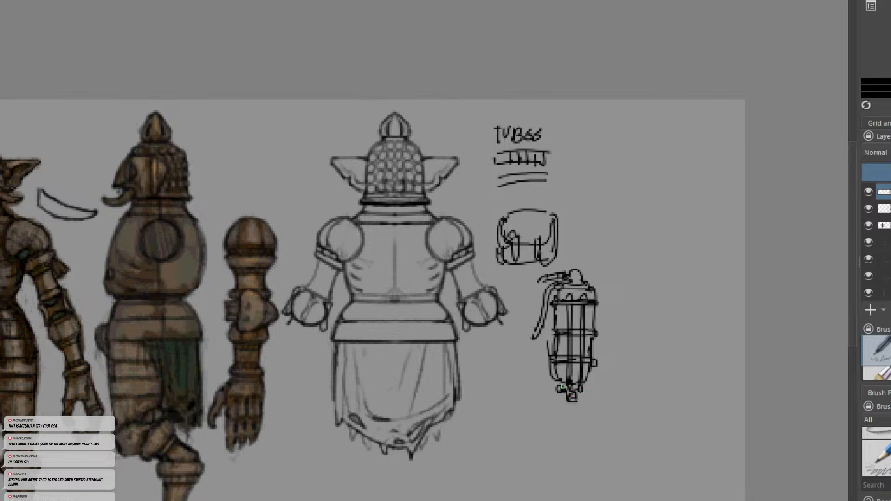
key(minus)
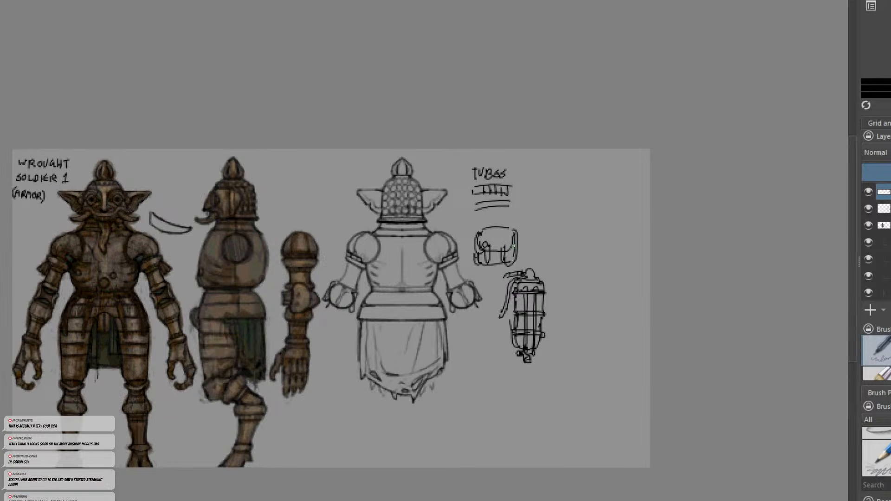
key(plus)
mouse_move(620, 287)
mouse_down()
mouse_move(631, 265)
mouse_move(627, 284)
mouse_move(637, 289)
mouse_move(631, 266)
mouse_move(628, 294)
mouse_move(627, 279)
mouse_up()
key(ctrl+z)
key(ctrl+z)
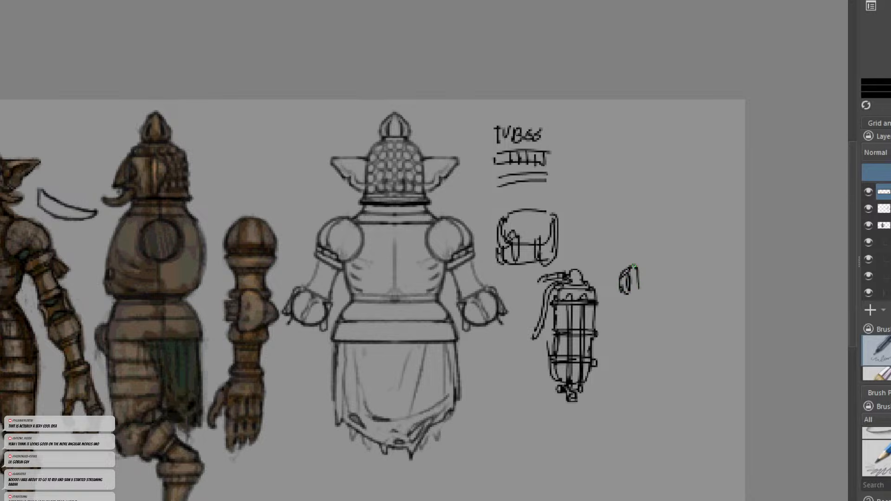
drag(637, 264, 647, 292)
key(ctrl+z)
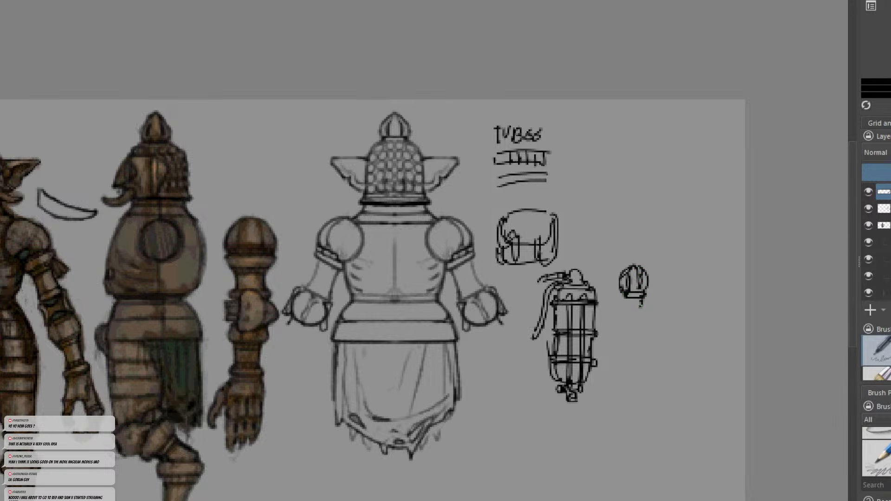
drag(640, 296, 642, 348)
key(ctrl+z)
key(ctrl+z)
drag(626, 299, 625, 346)
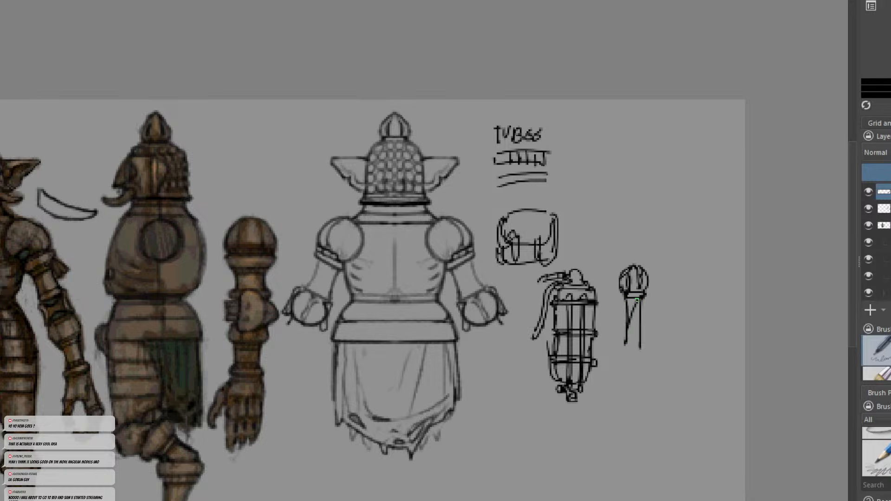
key(ctrl+z)
key(ctrl+z)
key(ctrl+z)
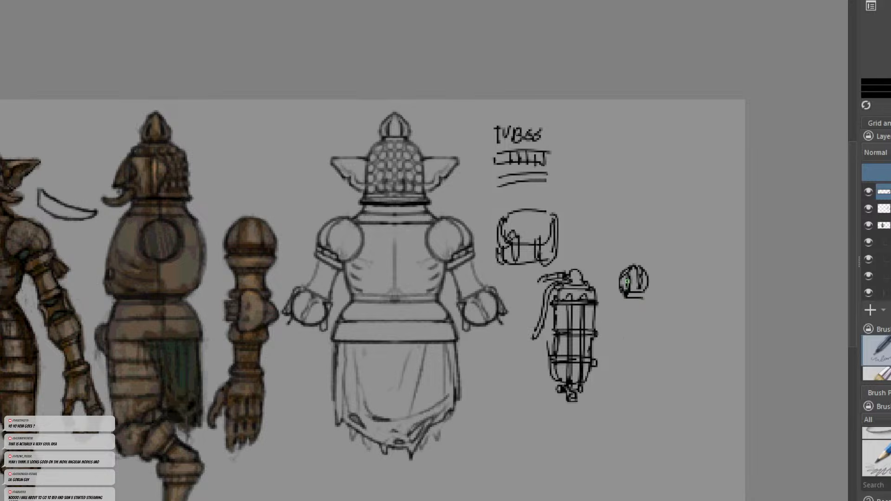
key(ctrl+z)
key(ctrl+z)
key(ctrl+z)
key(ctrl+z)
key(ctrl+z)
key(ctrl+z)
key(ctrl+z)
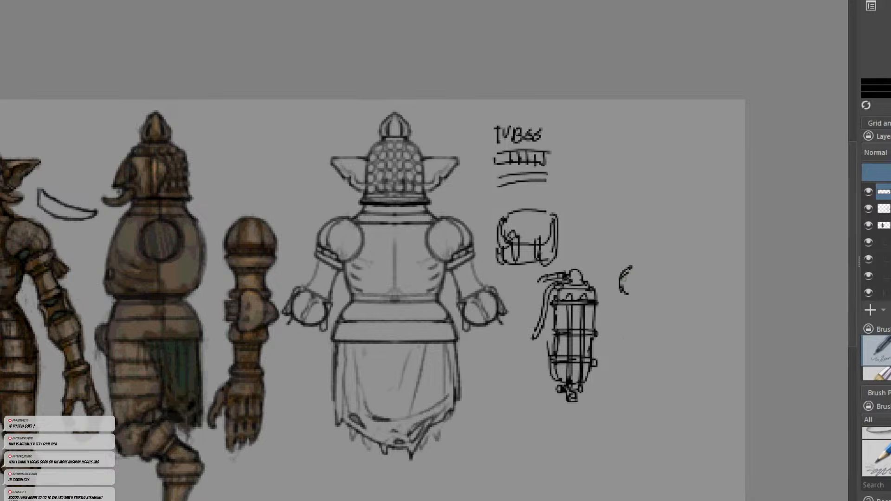
drag(624, 288, 622, 280)
Mirror strokes about a vertical axis beside the canister and sketch a dagger's pommel, grip and guard, undoing the bad strokes.
key(m)
drag(394, 14, 625, 70)
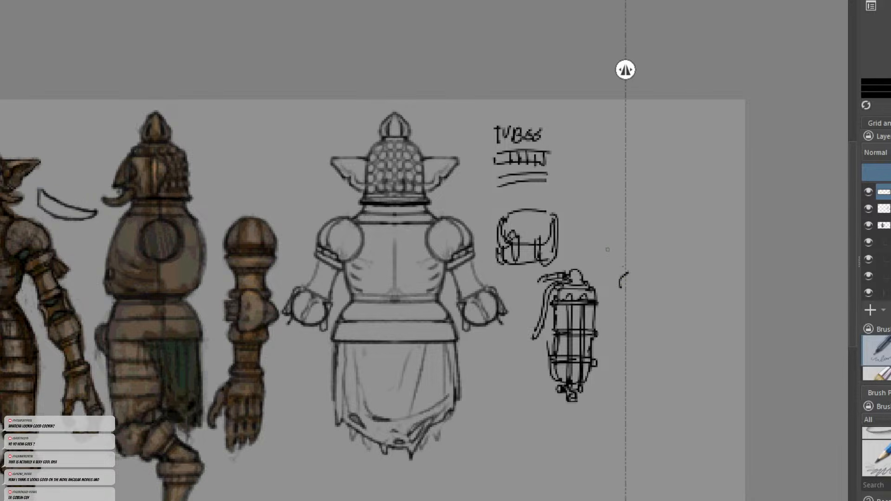
key(ctrl+z)
mouse_move(615, 284)
mouse_down()
mouse_move(616, 296)
mouse_move(625, 296)
mouse_move(620, 352)
mouse_move(606, 358)
mouse_move(622, 359)
mouse_up()
key(ctrl+z)
key(ctrl+z)
key(ctrl+z)
key(ctrl+z)
key(ctrl+z)
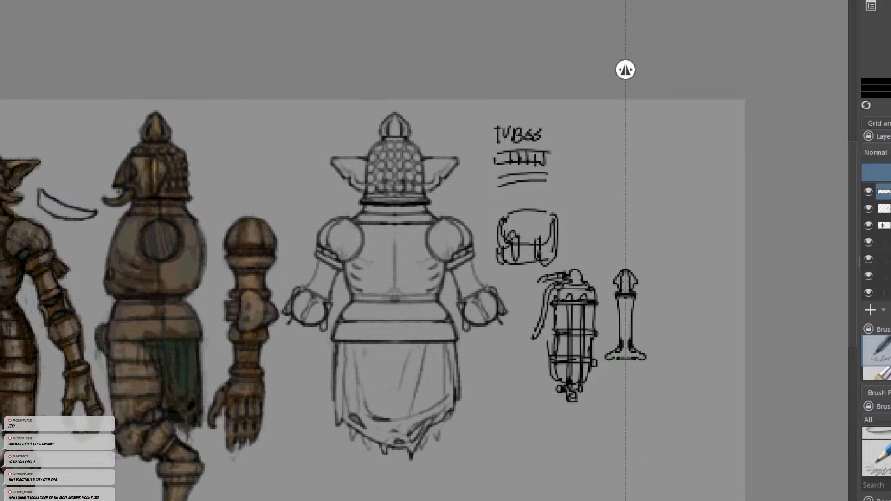
Rework the outlines of the dagger's grip and guard, undoing the bad strokes.
key(ctrl+z)
drag(613, 356, 614, 358)
mouse_move(629, 302)
mouse_down()
mouse_move(629, 343)
mouse_move(632, 332)
mouse_up()
key(ctrl+z)
mouse_move(633, 286)
mouse_down()
mouse_move(631, 345)
mouse_move(613, 344)
mouse_up()
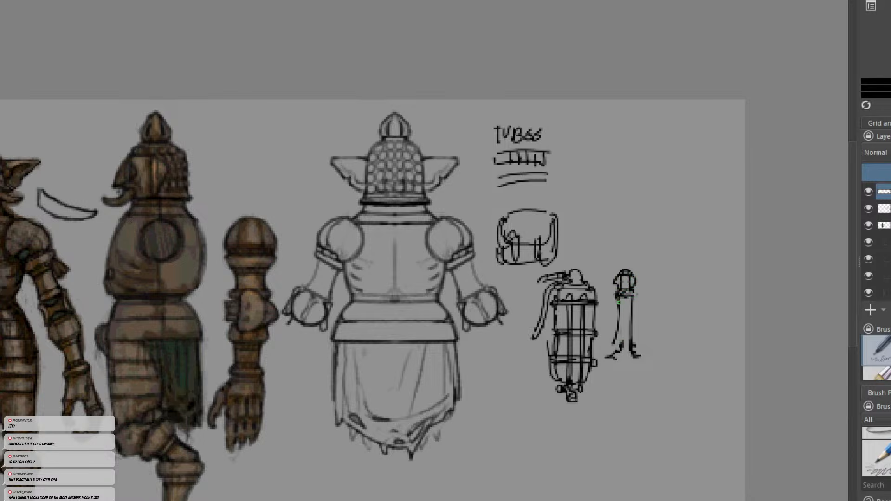
Draw a long wavy blade tapering to a point below the dagger's guard, undoing the bad strokes.
mouse_move(620, 318)
mouse_down()
mouse_move(629, 332)
mouse_move(616, 352)
mouse_move(620, 377)
mouse_move(604, 436)
mouse_move(616, 493)
mouse_move(631, 401)
mouse_move(629, 360)
mouse_move(619, 438)
mouse_move(624, 356)
mouse_up()
key(ctrl+z)
key(ctrl+z)
key(ctrl+z)
key(ctrl+z)
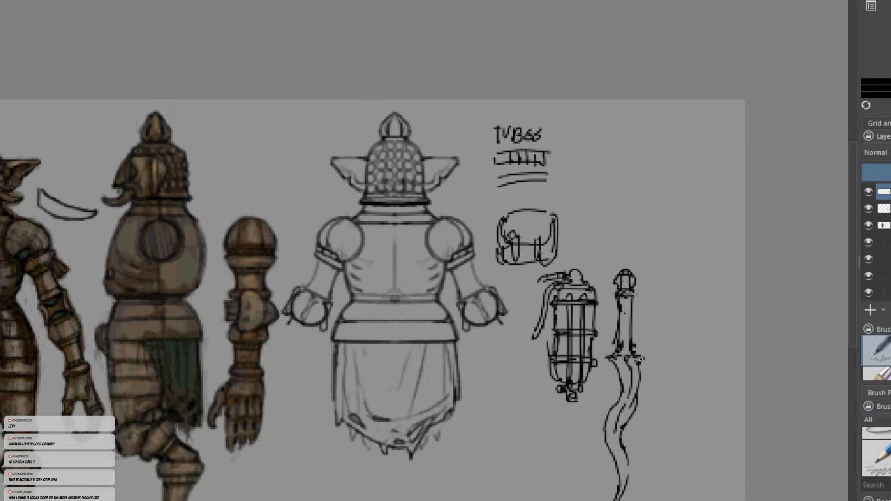
mouse_move(641, 376)
mouse_down()
mouse_move(617, 452)
mouse_move(626, 480)
mouse_up()
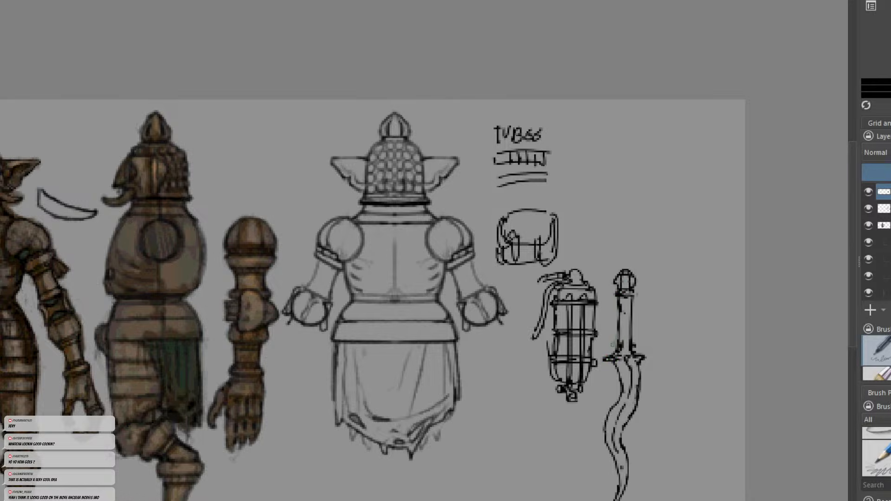
key(minus)
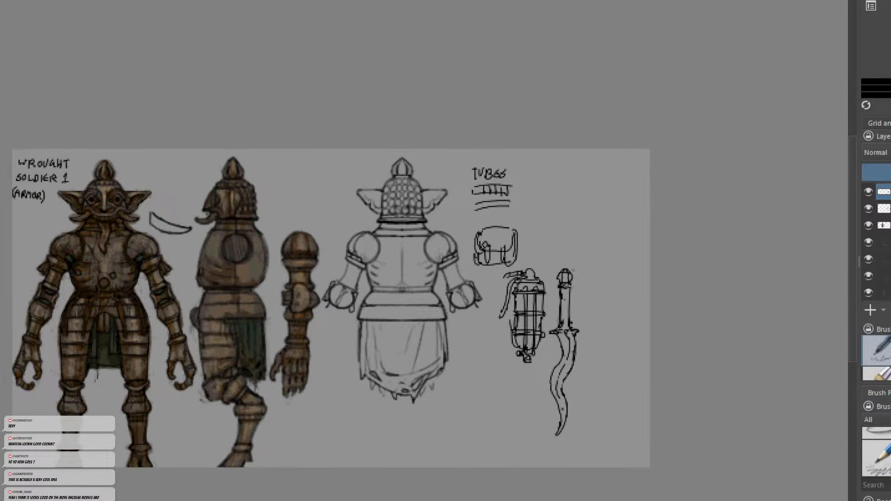
Review the concept sheet with the added tube, pouch, canister and dagger sketches beside the three soldier views.
scroll(584, 271, up, 1)
middle_drag(584, 272, 752, 233)
middle_drag(378, 189, 496, 181)
scroll(600, 157, down, 1)
middle_drag(580, 162, 537, 166)
scroll(371, 187, up, 1)
middle_drag(358, 189, 383, 182)
scroll(364, 191, down, 1)
middle_drag(436, 250, 441, 278)
scroll(469, 227, up, 1)
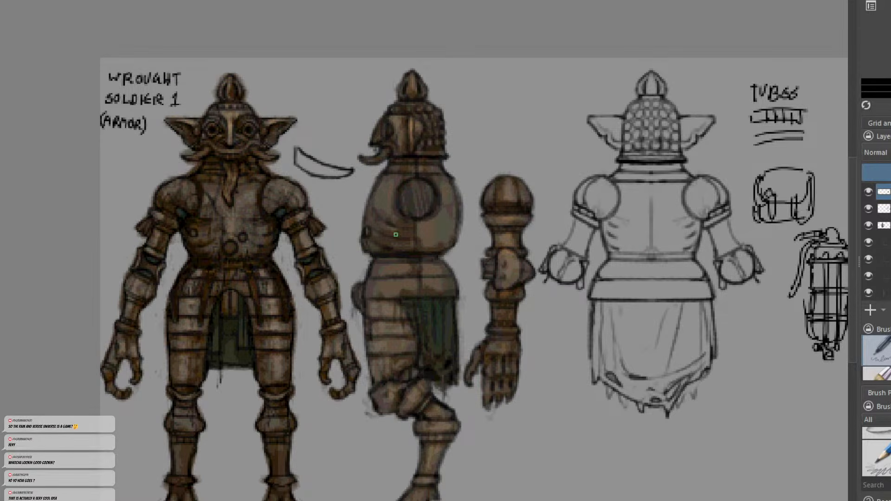
middle_drag(430, 211, 363, 225)
middle_drag(474, 229, 384, 228)
middle_drag(636, 246, 631, 244)
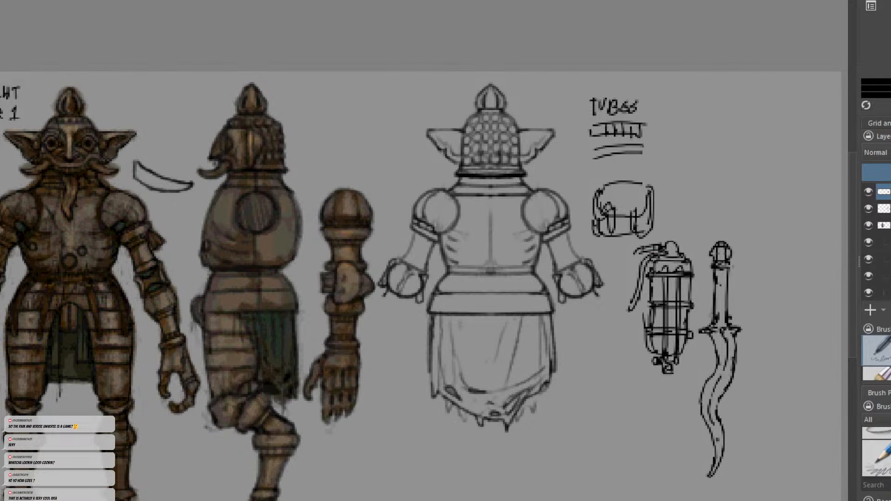
Identify the back view's line-art layer by toggling layer visibility, and add a new paint layer directly below it.
click(869, 190)
click(870, 191)
click(870, 207)
click(869, 208)
click(884, 209)
click(870, 310)
drag(884, 209, 885, 231)
click(870, 213)
click(870, 213)
click(869, 208)
click(869, 207)
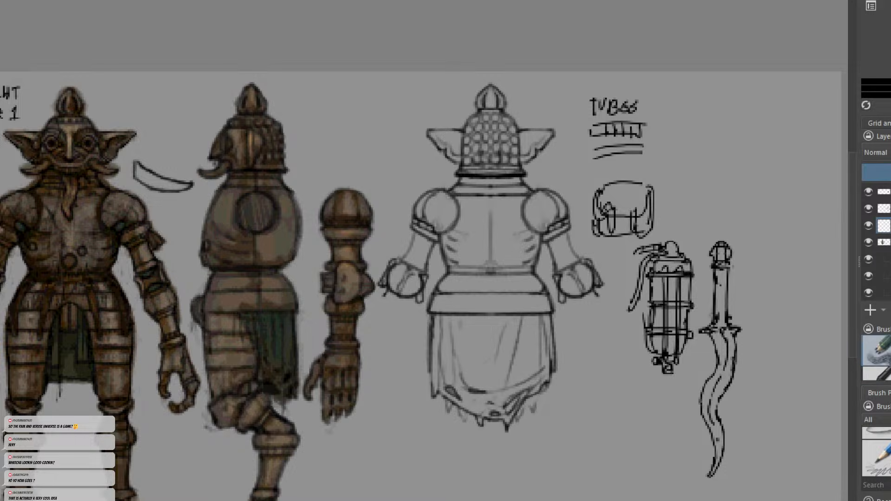
Centre the vertical mirror axis on the back view and sample a brown from the front figure's breastplate.
key(m)
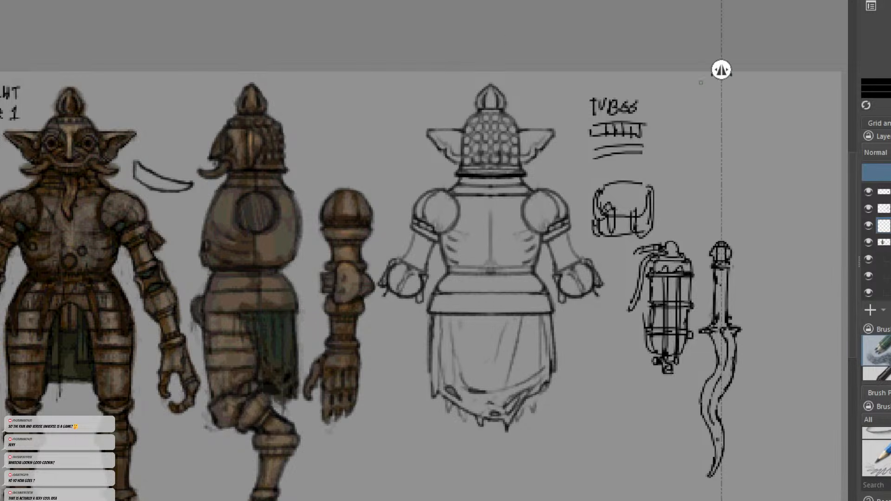
drag(721, 70, 491, 19)
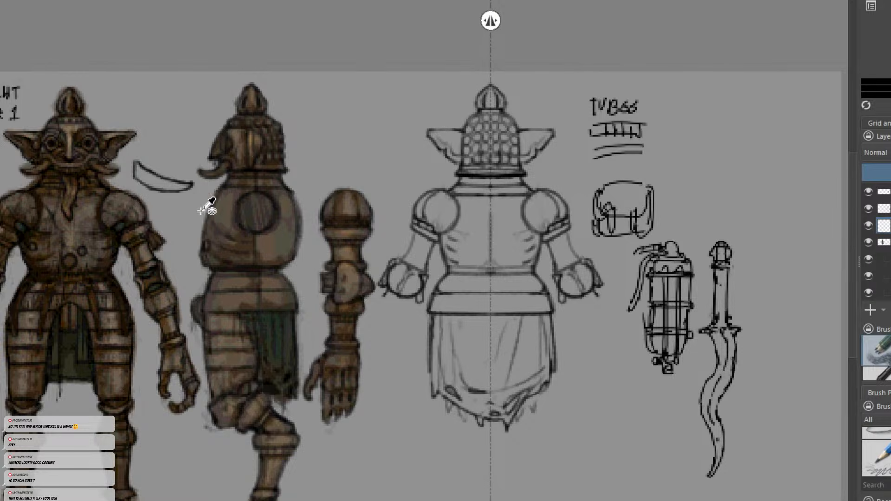
ctrl+click(86, 216)
scroll(877, 241, down, 3)
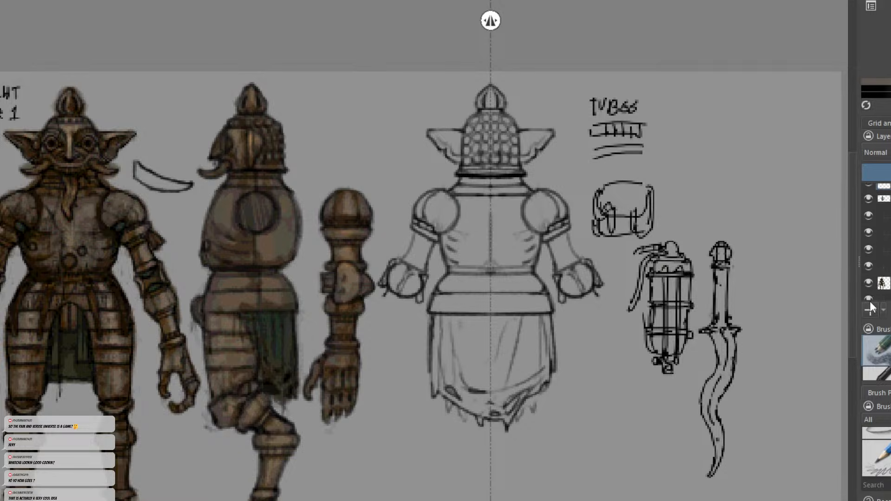
alt+click(86, 224)
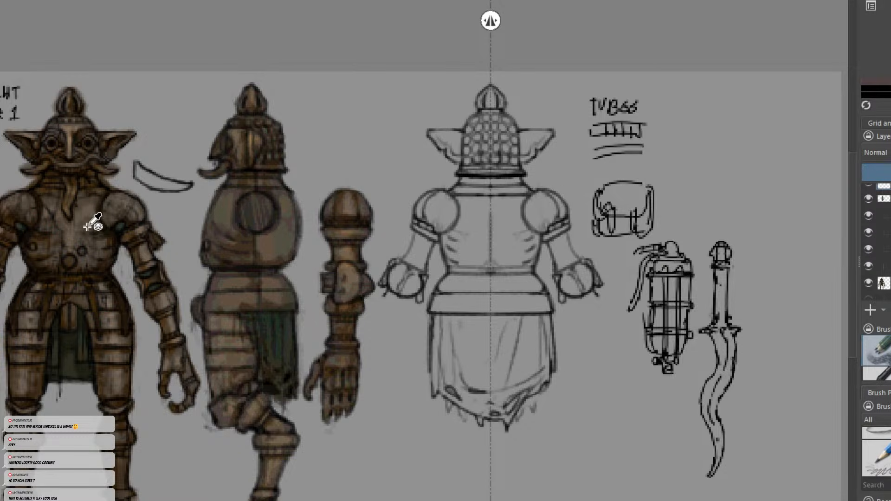
Paint a brown base colour over the middle of the back view's torso, undoing the bad stroke.
drag(486, 217, 475, 241)
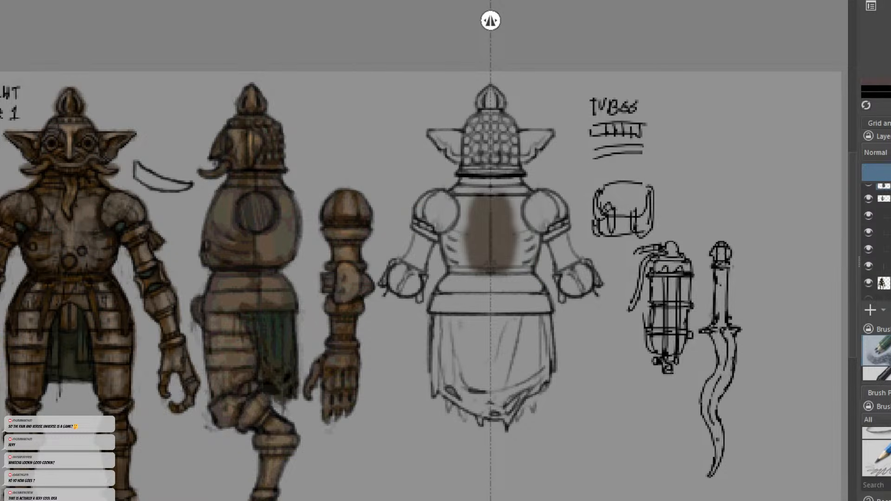
mouse_move(484, 186)
mouse_down()
mouse_move(451, 173)
mouse_move(453, 305)
mouse_up()
key(ctrl+z)
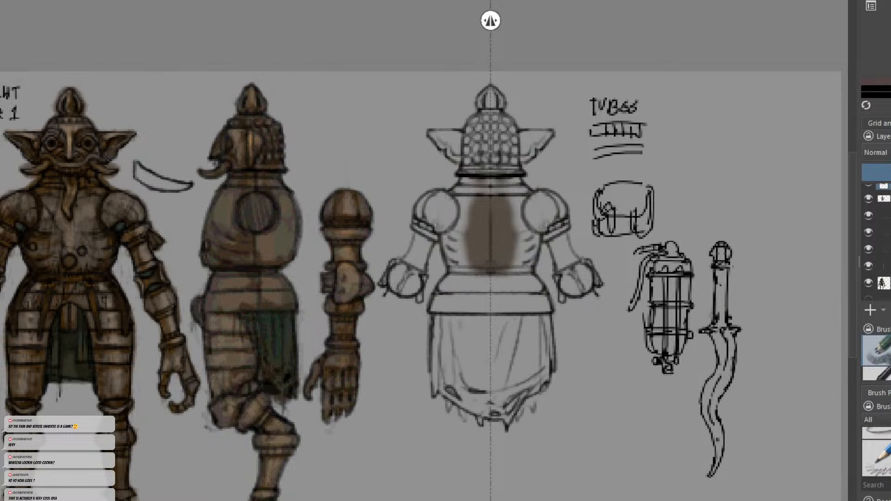
key(slash)
key(slash)
drag(469, 197, 467, 298)
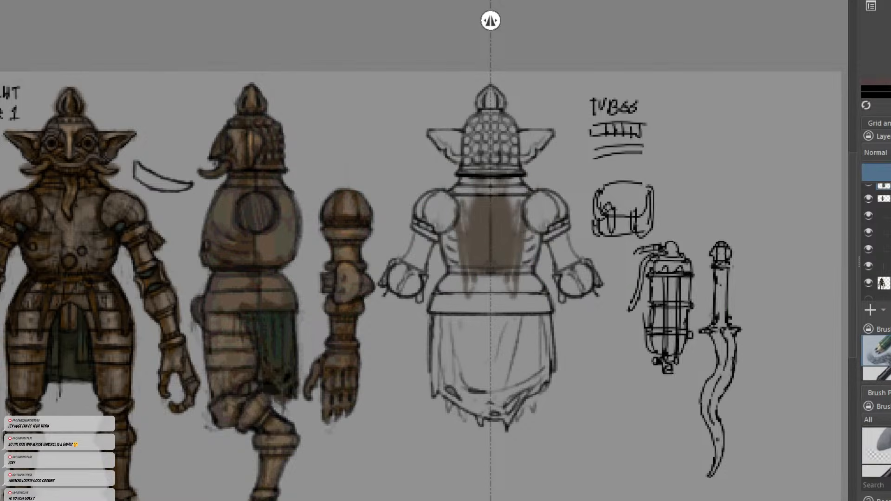
Extend the brown base colour across the back view's remaining torso, shoulders, arms and waist plates.
mouse_move(453, 202)
mouse_down()
mouse_move(468, 261)
mouse_move(478, 179)
mouse_move(445, 188)
mouse_move(436, 227)
mouse_move(445, 205)
mouse_move(429, 227)
mouse_move(418, 193)
mouse_move(422, 260)
mouse_move(439, 233)
mouse_move(430, 252)
mouse_move(412, 256)
mouse_move(413, 242)
mouse_up()
mouse_move(422, 195)
mouse_down()
mouse_move(408, 272)
mouse_move(420, 301)
mouse_move(402, 285)
mouse_move(404, 300)
mouse_move(392, 272)
mouse_move(384, 286)
mouse_move(400, 292)
mouse_move(399, 261)
mouse_up()
mouse_move(459, 274)
mouse_down()
mouse_move(431, 306)
mouse_move(445, 281)
mouse_move(461, 309)
mouse_move(470, 284)
mouse_move(476, 307)
mouse_move(489, 288)
mouse_move(446, 310)
mouse_up()
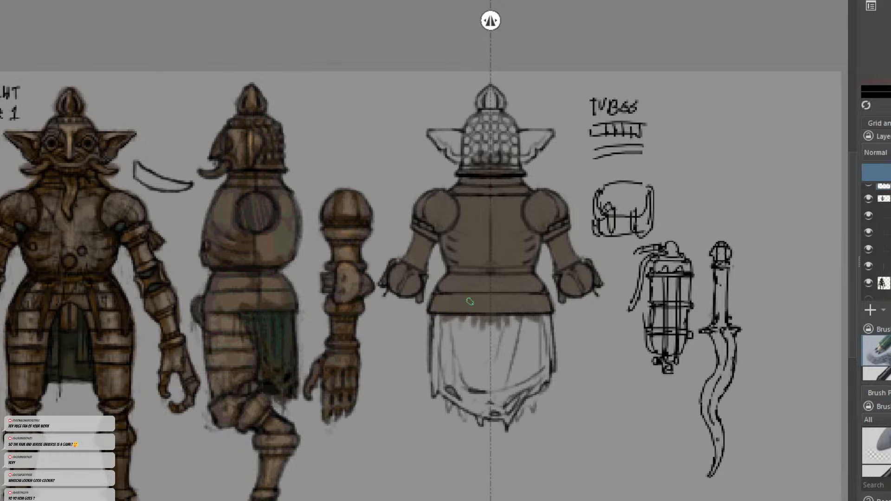
Extend the brown base colour over the back view's helmet, ears and tattered skirt cloth down to its ragged hem.
mouse_move(478, 162)
mouse_down()
mouse_move(475, 140)
mouse_move(469, 153)
mouse_move(466, 139)
mouse_move(476, 125)
mouse_move(484, 166)
mouse_move(485, 135)
mouse_move(471, 122)
mouse_move(481, 151)
mouse_move(491, 93)
mouse_move(478, 104)
mouse_up()
mouse_move(464, 134)
mouse_down()
mouse_move(434, 135)
mouse_move(443, 127)
mouse_move(440, 145)
mouse_move(456, 158)
mouse_move(457, 139)
mouse_move(461, 160)
mouse_move(459, 140)
mouse_up()
mouse_move(448, 323)
mouse_down()
mouse_move(431, 376)
mouse_move(439, 355)
mouse_move(508, 345)
mouse_move(550, 365)
mouse_up()
mouse_move(531, 313)
mouse_down()
mouse_move(499, 324)
mouse_move(494, 385)
mouse_move(523, 308)
mouse_move(510, 399)
mouse_up()
mouse_move(529, 348)
mouse_down()
mouse_move(513, 364)
mouse_move(533, 385)
mouse_move(524, 408)
mouse_move(500, 409)
mouse_up()
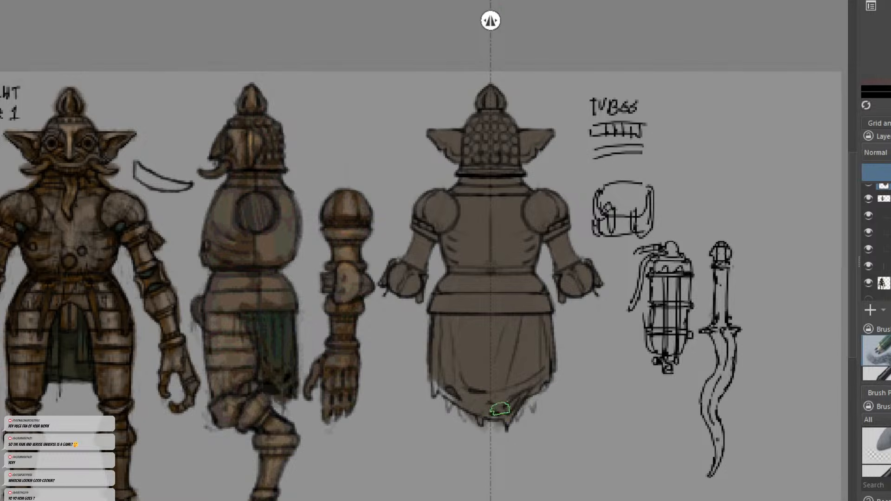
mouse_move(453, 389)
mouse_down()
mouse_move(440, 399)
mouse_move(466, 367)
mouse_up()
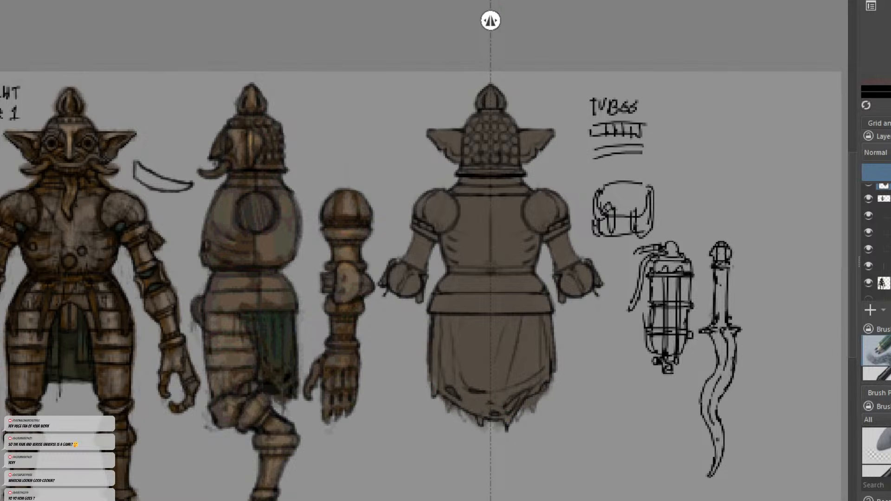
drag(438, 399, 472, 423)
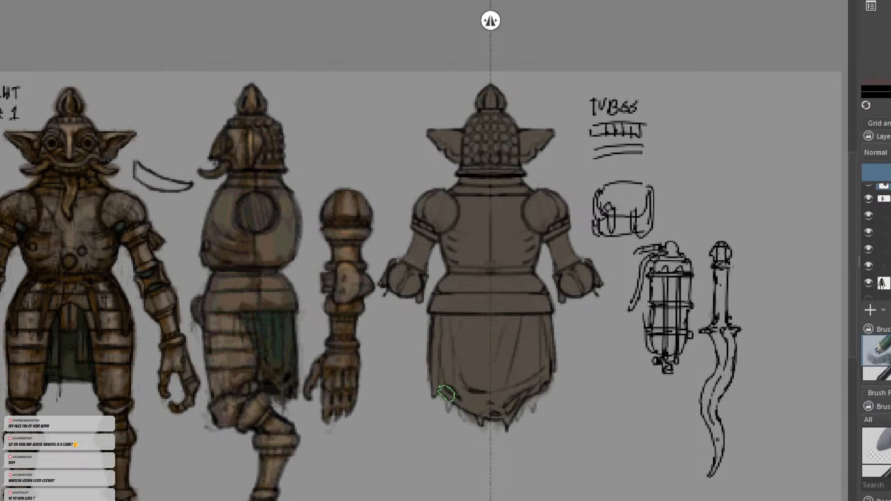
drag(446, 395, 450, 406)
Raise the dark background layer's opacity until the backdrop behind the figures is solid black.
key(minus)
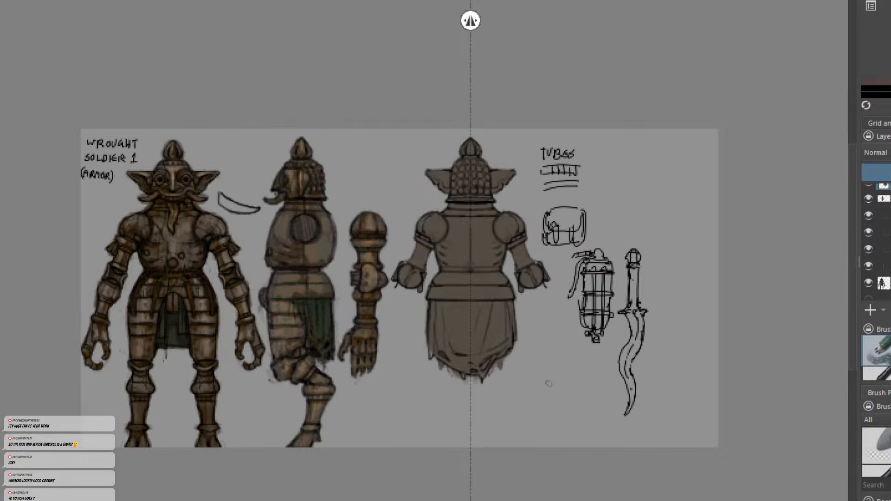
scroll(397, 316, up, 1)
middle_drag(433, 316, 507, 296)
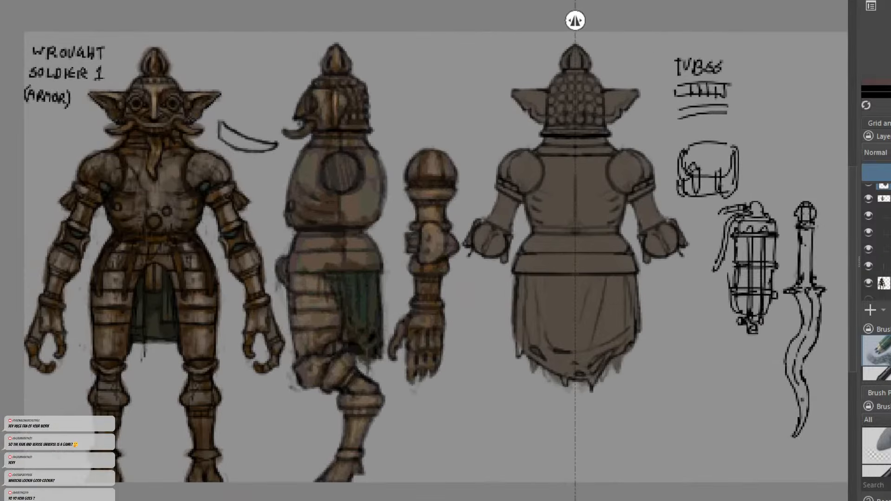
scroll(877, 241, down, 3)
click(883, 274)
click(890, 153)
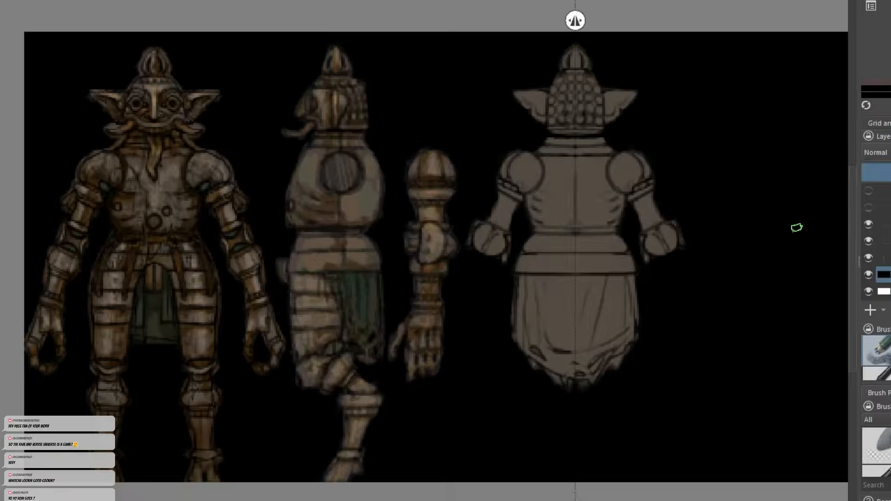
scroll(713, 249, down, 1)
middle_drag(641, 264, 637, 271)
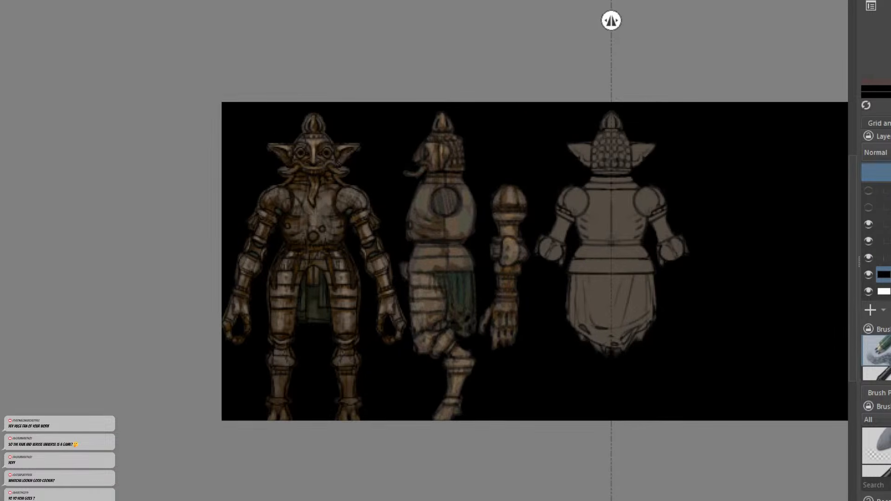
click(890, 152)
key(ctrl+z)
key(ctrl+y)
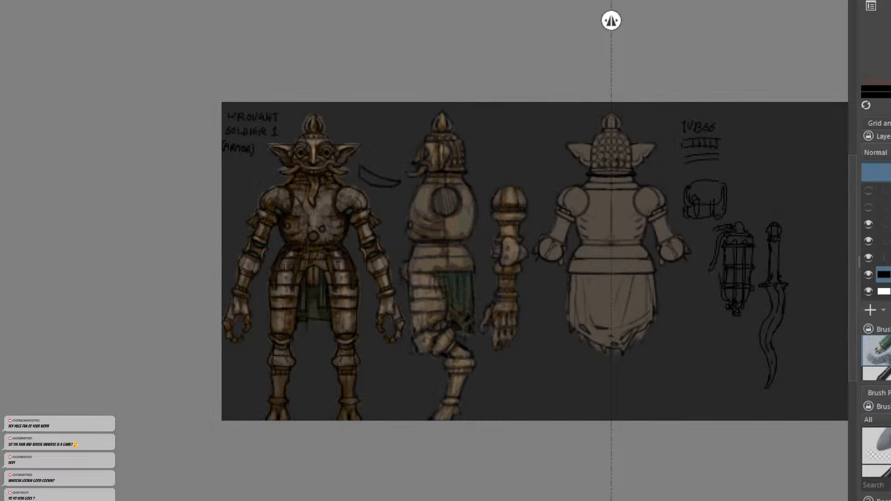
key(ctrl+z)
middle_drag(686, 243, 677, 247)
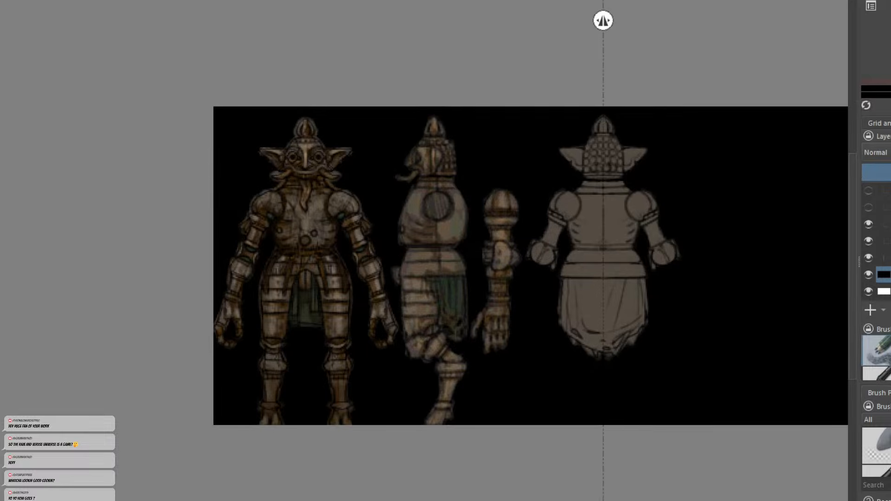
Recolour the title, the tubes note and the equipment sketches from black to white on their own layer.
drag(882, 172, 890, 172)
scroll(884, 232, up, 5)
click(885, 191)
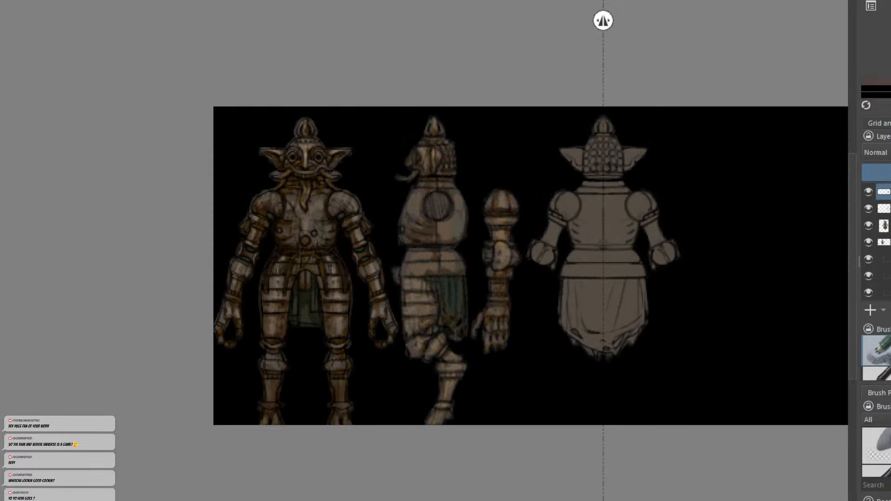
click(883, 448)
click(884, 192)
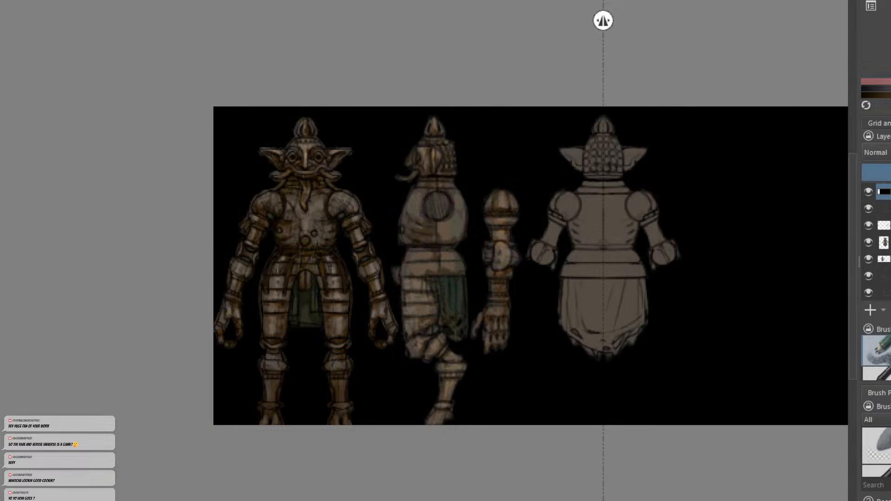
click(16, 134)
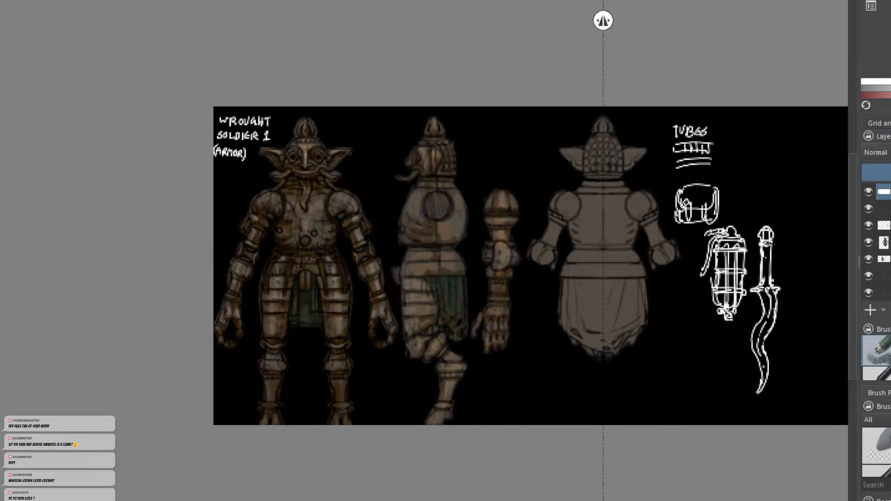
Check the back view's layer by toggling its visibility, and make it the active layer for shading.
scroll(262, 212, down, 2)
middle_drag(399, 252, 384, 318)
scroll(397, 281, up, 2)
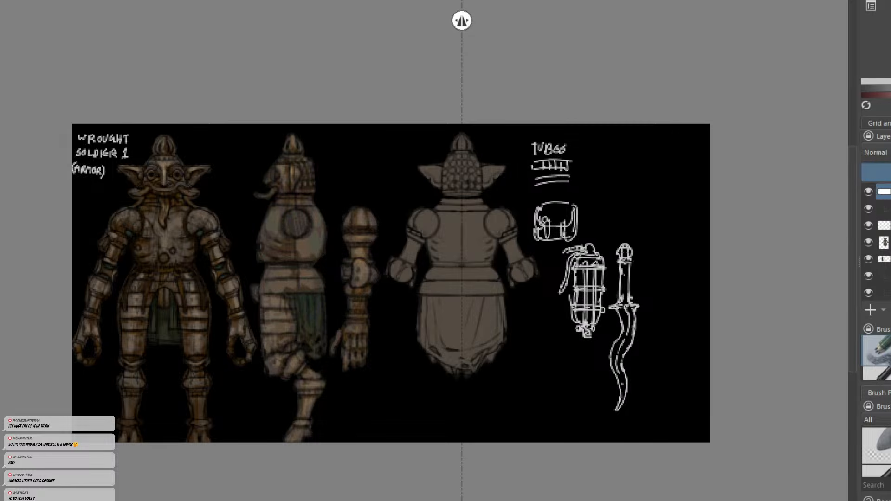
scroll(592, 235, up, 1)
middle_drag(597, 239, 636, 234)
scroll(638, 211, down, 1)
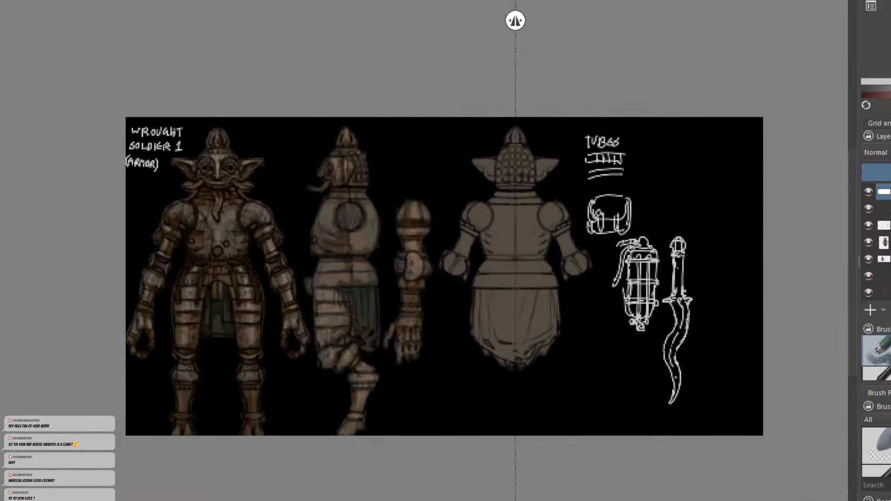
click(865, 239)
click(865, 239)
click(883, 242)
click(888, 459)
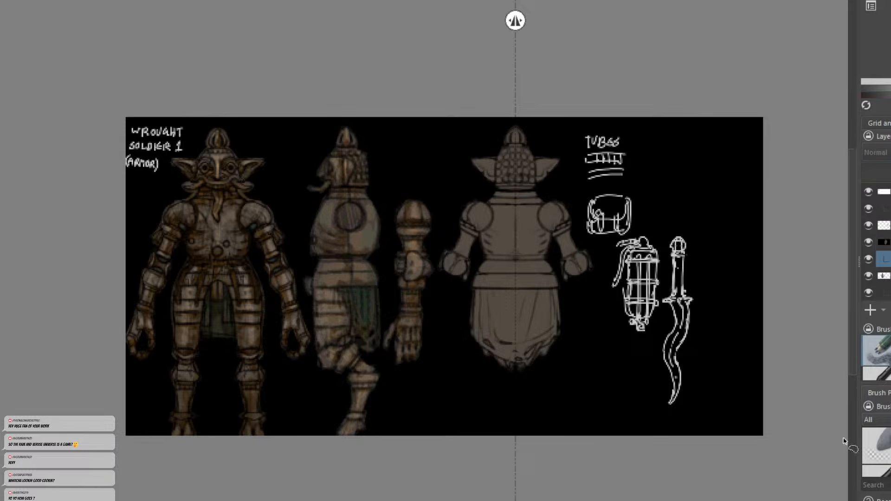
scroll(640, 275, up, 1)
middle_drag(652, 282, 684, 288)
click(884, 242)
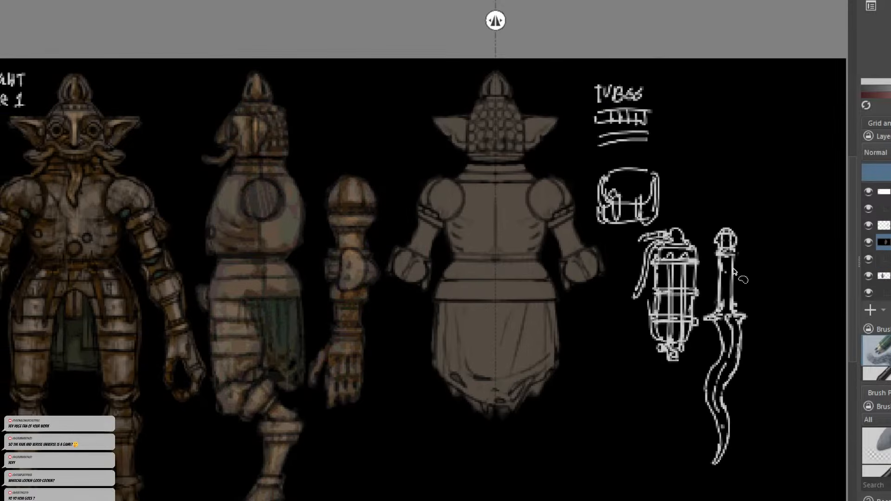
Shade the back view's lower torso and waist plates with browns sampled from the front figure's armor.
middle_drag(531, 289, 581, 301)
key(b)
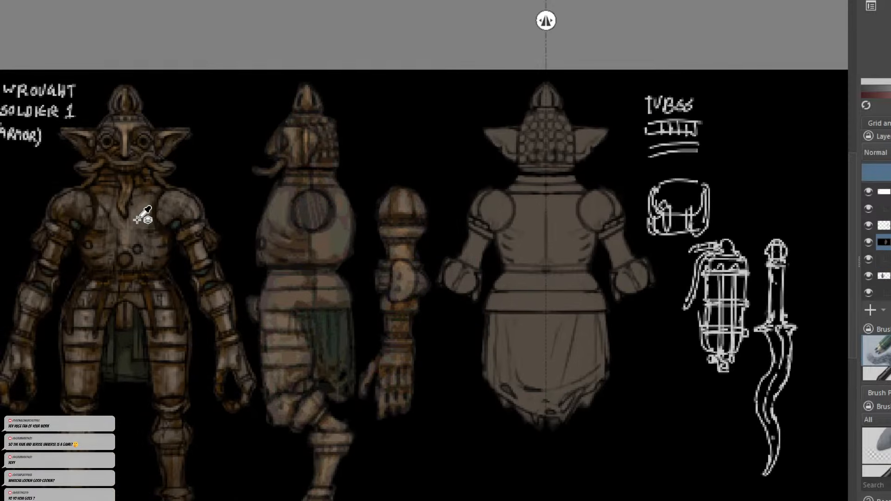
ctrl+click(135, 226)
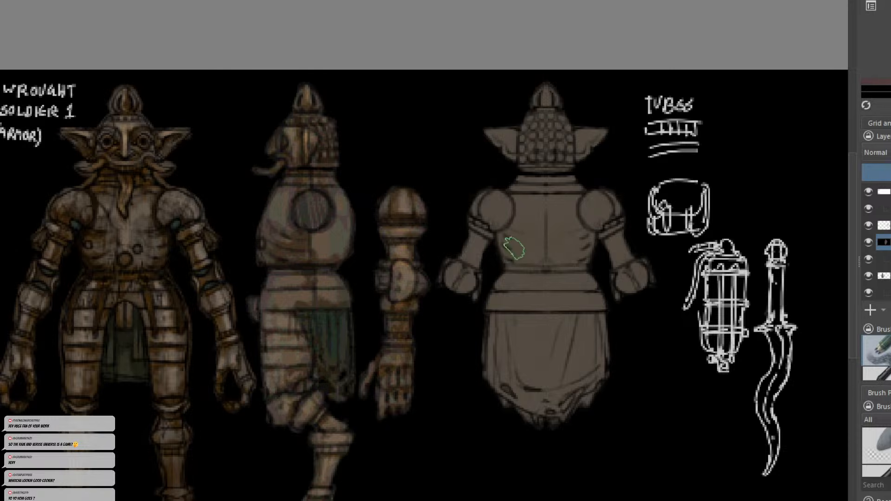
ctrl+click(167, 258)
mouse_move(490, 239)
mouse_down()
mouse_move(518, 251)
mouse_move(525, 213)
mouse_move(539, 253)
mouse_move(590, 248)
mouse_move(562, 215)
mouse_move(570, 260)
mouse_move(577, 255)
mouse_move(569, 303)
mouse_up()
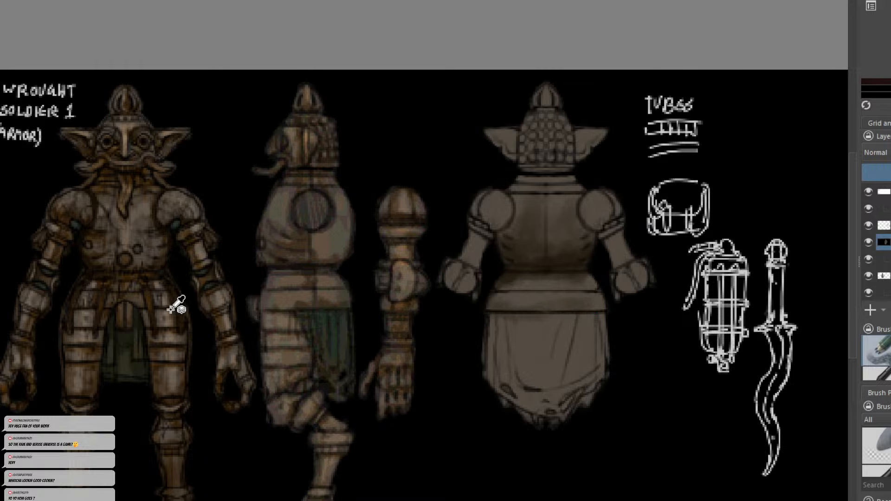
ctrl+click(152, 339)
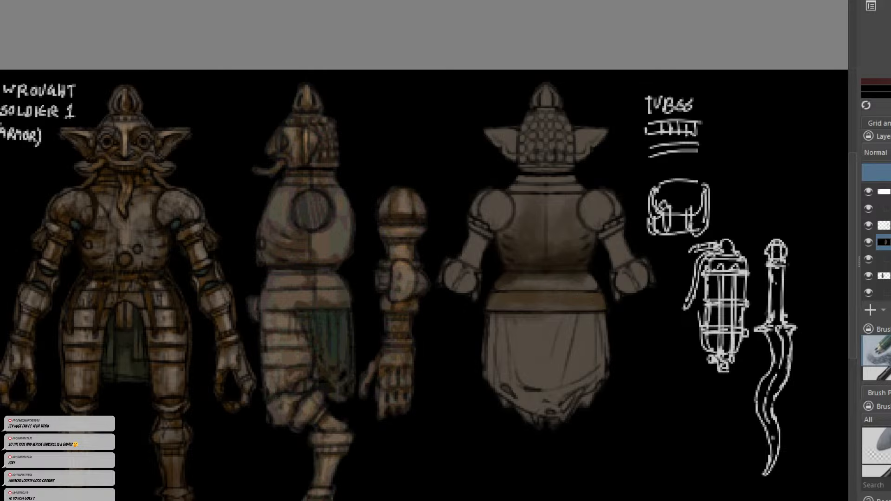
ctrl+click(173, 208)
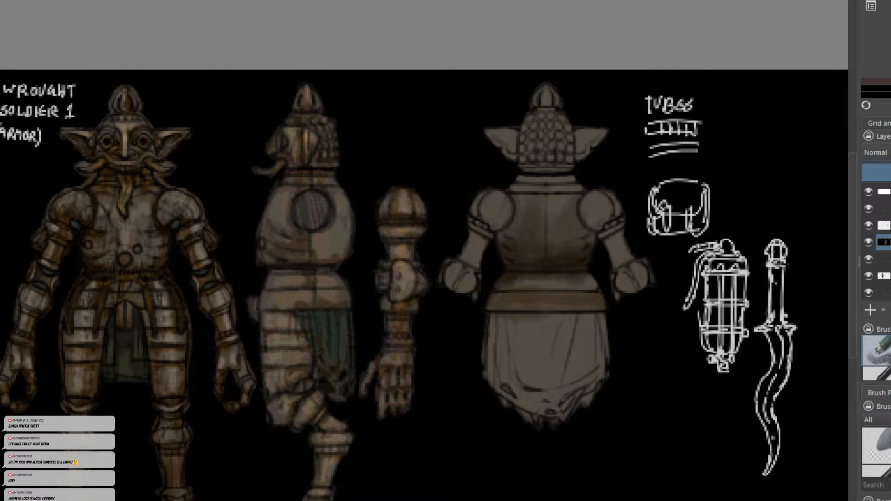
Shade the back view's helmet scales, ears and shoulder guards with tones sampled from the figure itself.
click(870, 242)
click(869, 241)
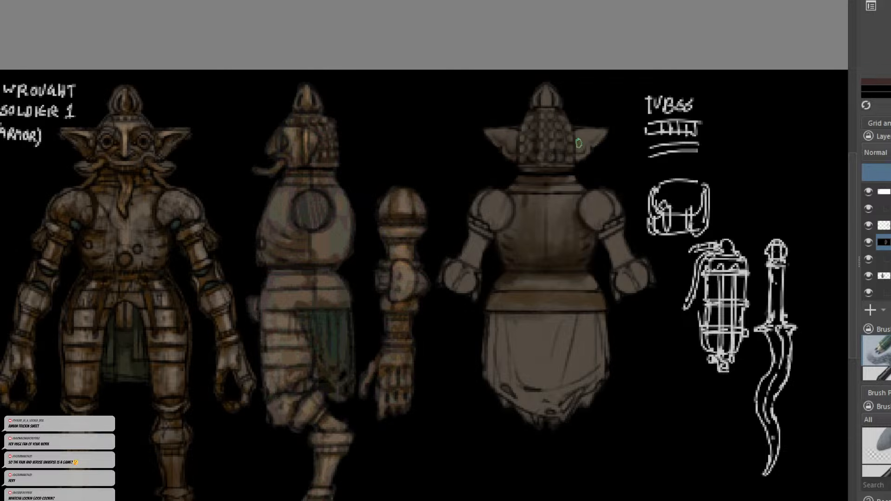
ctrl+click(585, 133)
ctrl+click(560, 148)
ctrl+click(586, 136)
ctrl+click(576, 148)
ctrl+click(600, 213)
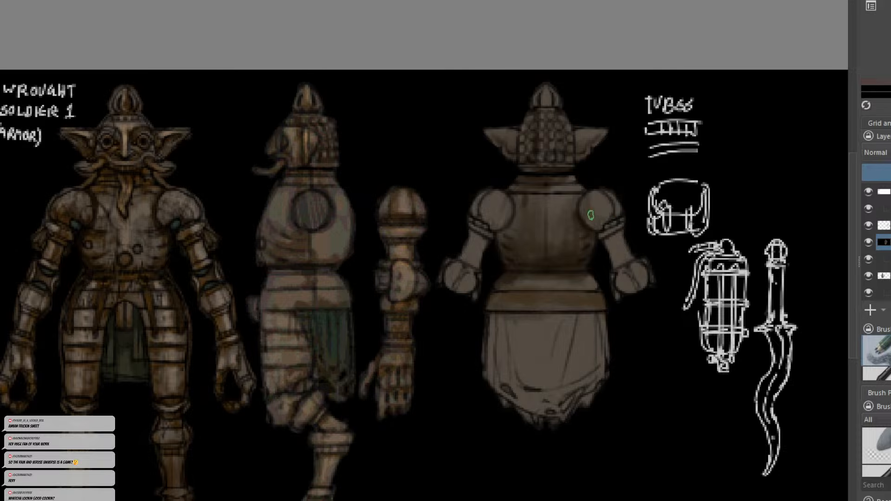
ctrl+click(586, 207)
key(ctrl+minus)
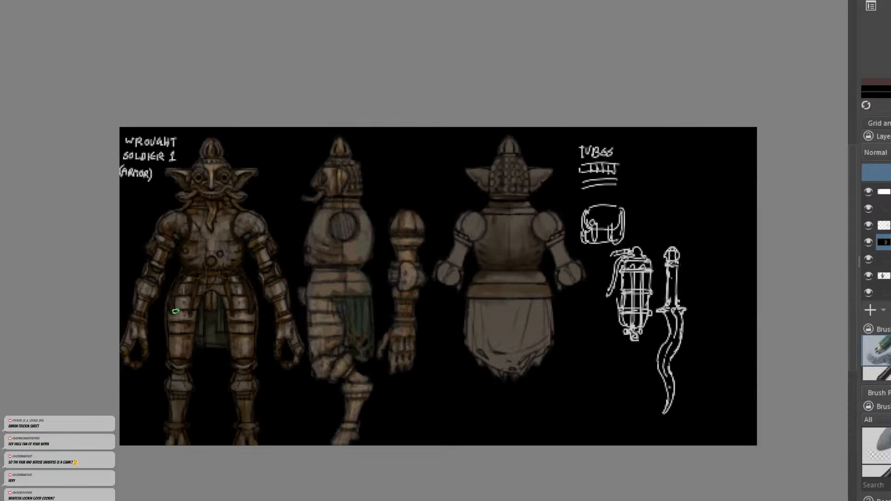
key(ctrl+plus)
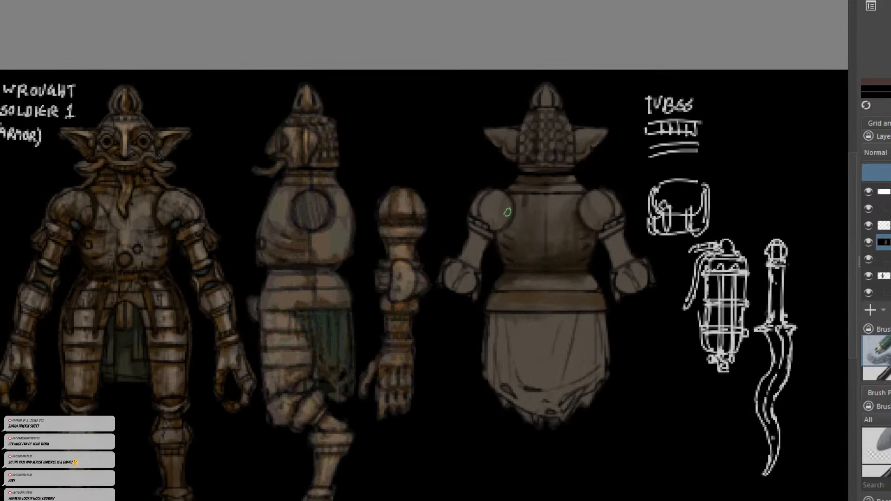
Sample browns around the back view's collar and back plate, and add darker vertical shading to the collar and upper torso.
alt+click(523, 199)
alt+click(534, 179)
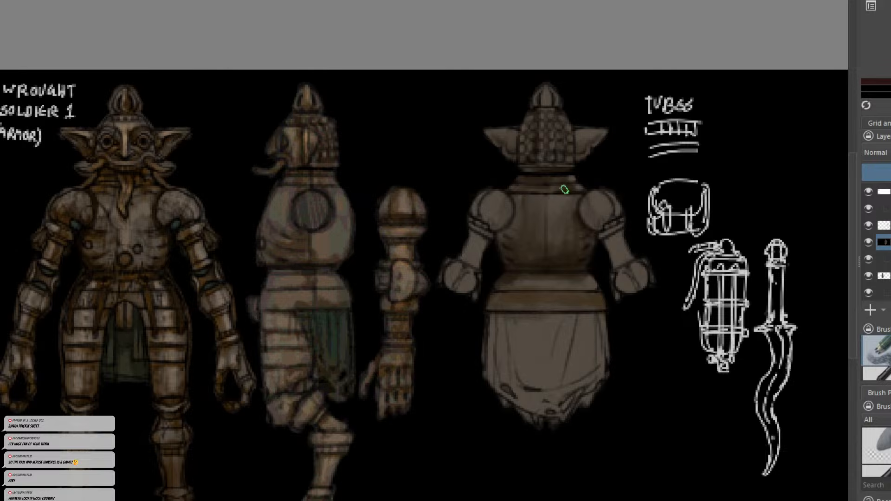
alt+click(571, 236)
drag(569, 225, 573, 252)
alt+click(579, 228)
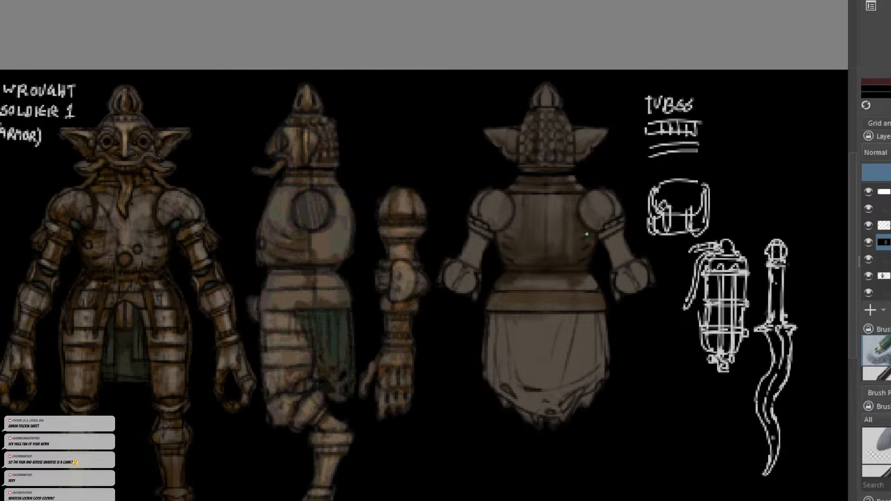
alt+click(85, 262)
Lower the black background layer's opacity to a light grey backdrop, and make the back view's paint layer active again.
scroll(876, 241, down, 5)
click(884, 275)
drag(886, 171, 888, 174)
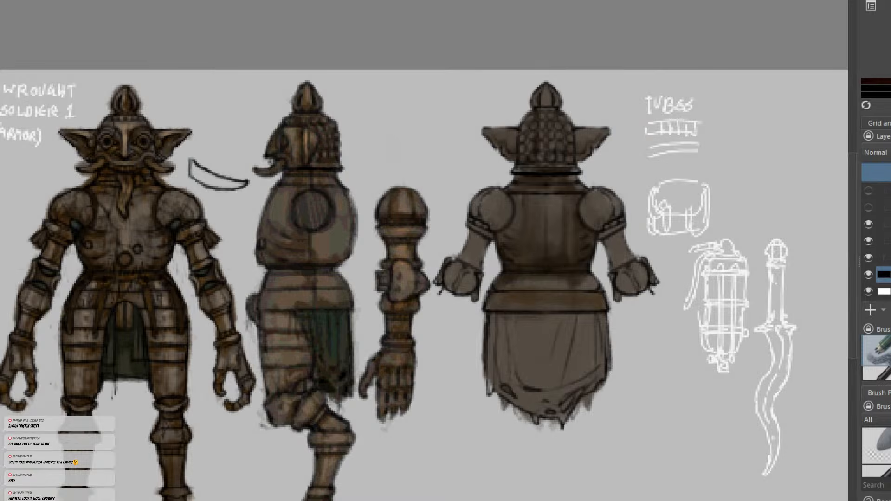
scroll(882, 241, up, 3)
click(884, 226)
click(869, 238)
click(870, 242)
click(883, 242)
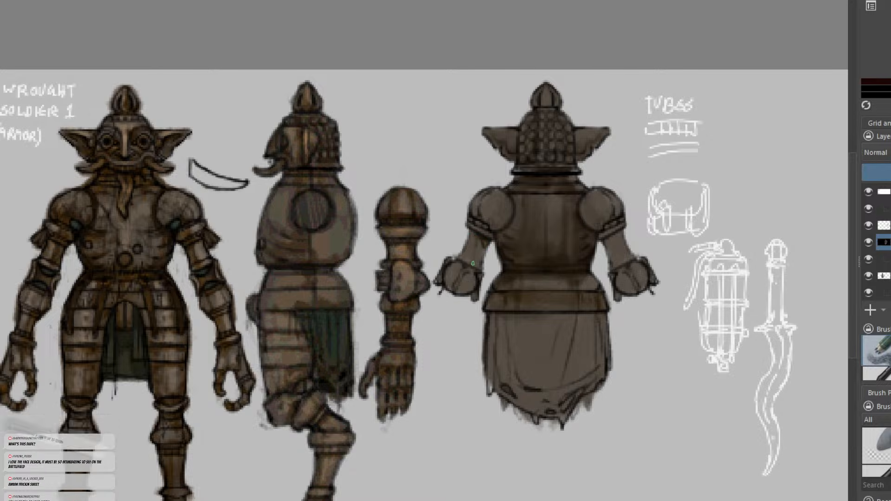
Sample a brown from the front figure's arm and shade the back view's arms and elbow guards.
ctrl+click(55, 258)
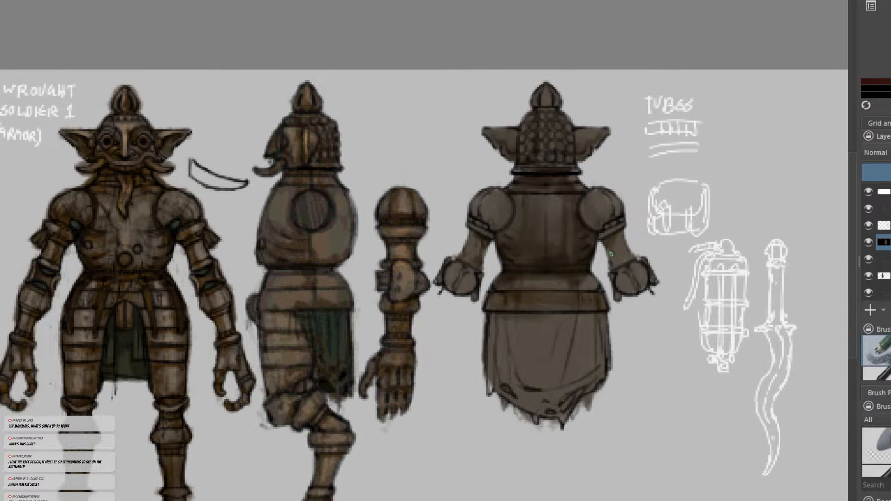
mouse_move(615, 267)
mouse_down()
mouse_move(614, 281)
mouse_move(632, 290)
mouse_up()
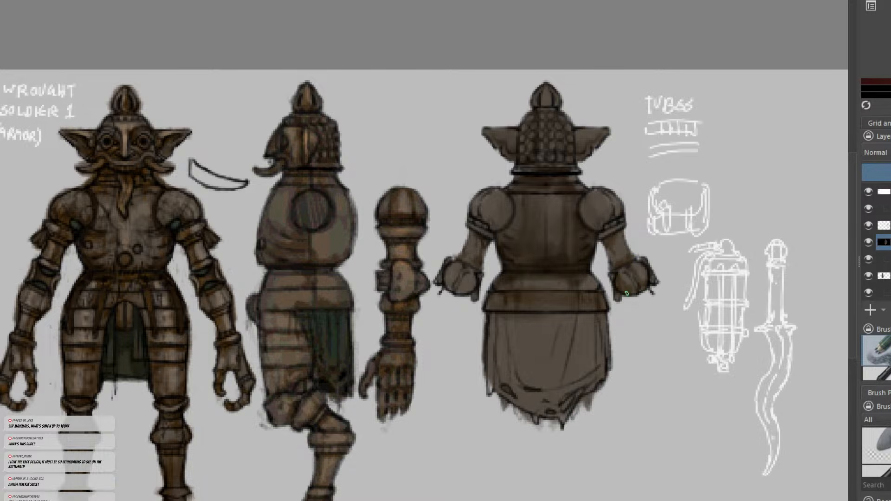
drag(634, 273, 641, 287)
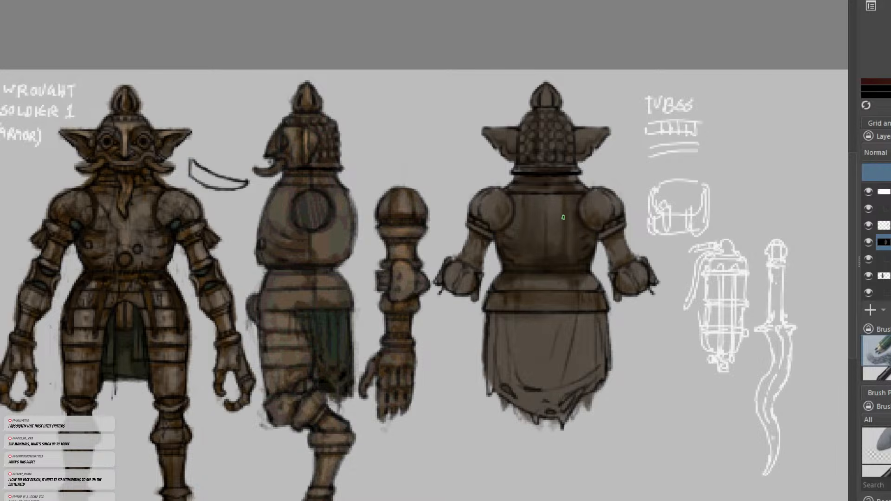
Refine the shading and highlights on the back view's back plate, helmet scales and shoulders using a brown sampled from the front breastplate.
drag(547, 194, 548, 227)
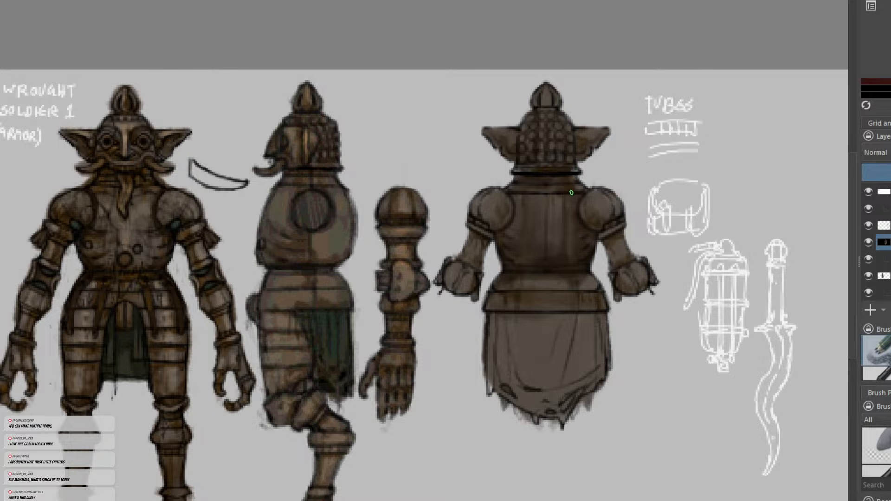
ctrl+click(121, 244)
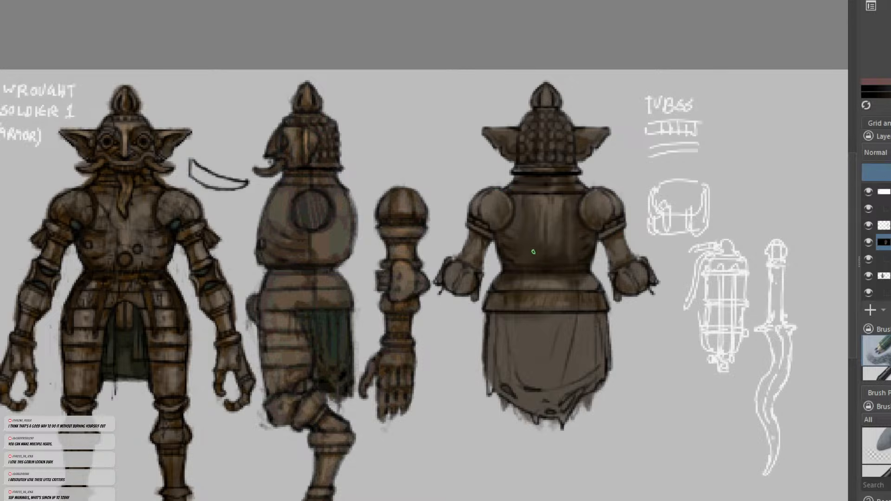
key(ctrl+minus)
key(ctrl+minus)
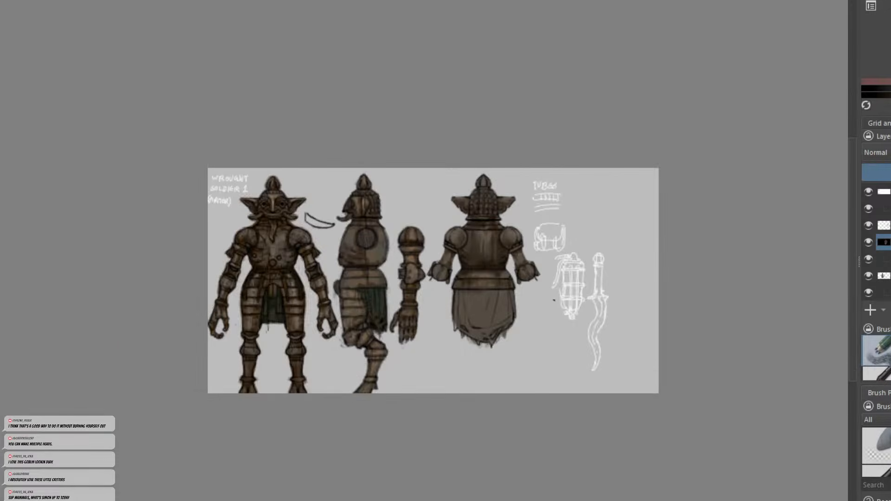
Sample the green from the front figure's loincloth and paint the back view's skirt in dark green and teal tones.
key(ctrl+plus)
key(ctrl+plus)
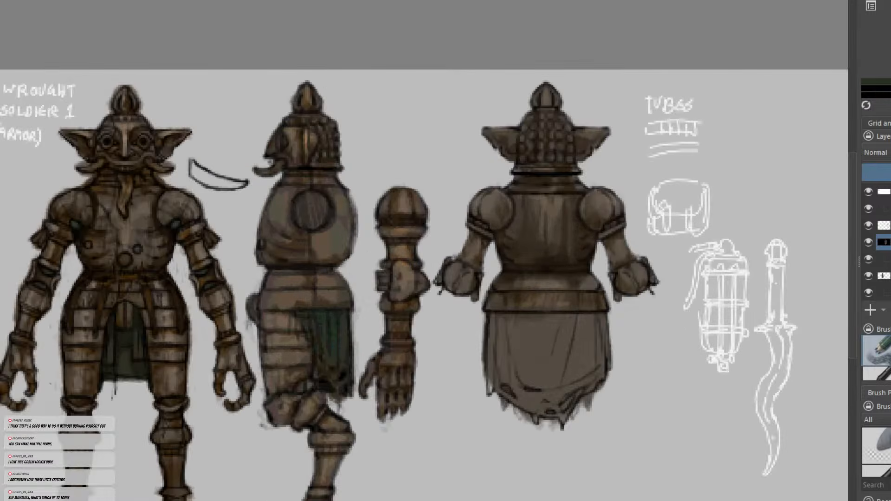
mouse_move(512, 322)
mouse_down()
mouse_move(495, 318)
mouse_move(600, 328)
mouse_move(568, 436)
mouse_move(574, 341)
mouse_move(519, 431)
mouse_move(509, 354)
mouse_move(487, 358)
mouse_move(508, 382)
mouse_move(542, 320)
mouse_up()
alt+click(126, 363)
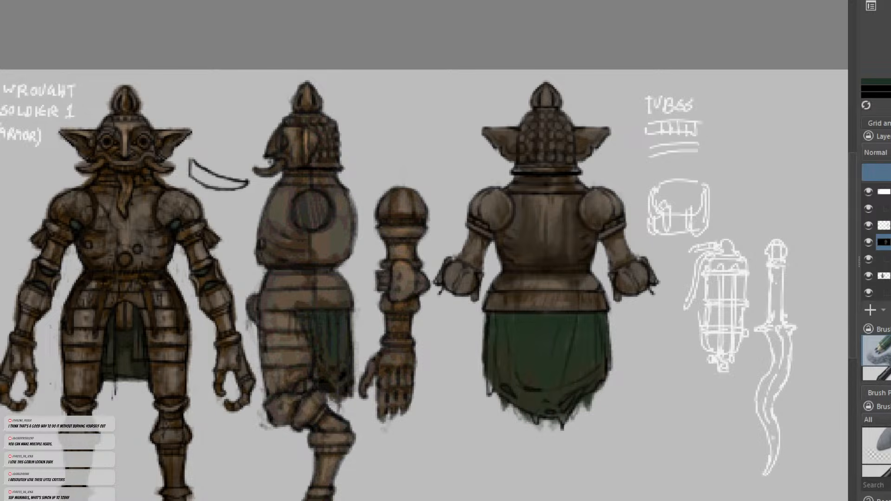
mouse_move(562, 345)
mouse_down()
mouse_move(511, 350)
mouse_move(594, 318)
mouse_up()
alt+click(498, 365)
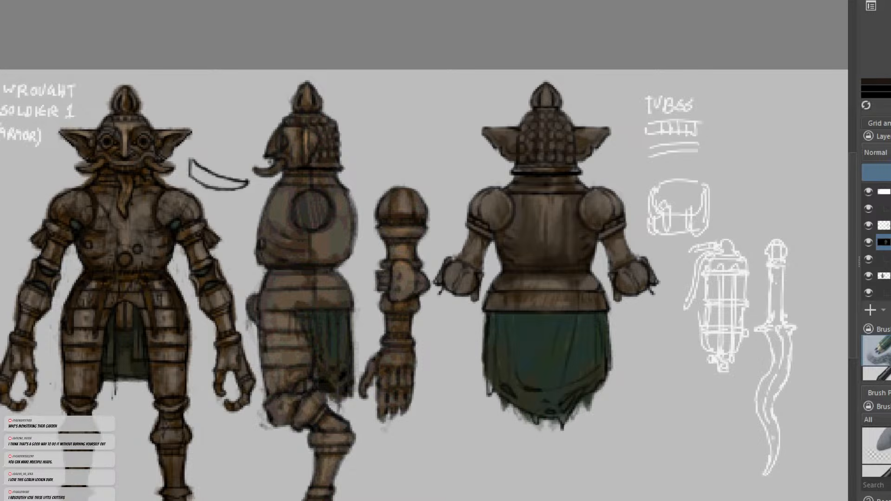
Darken the top of the back view's green skirt beneath the belt to form a shadow.
key(d)
drag(607, 315, 485, 314)
mouse_move(562, 313)
mouse_down()
mouse_move(588, 313)
mouse_move(578, 315)
mouse_move(570, 364)
mouse_move(578, 325)
mouse_up()
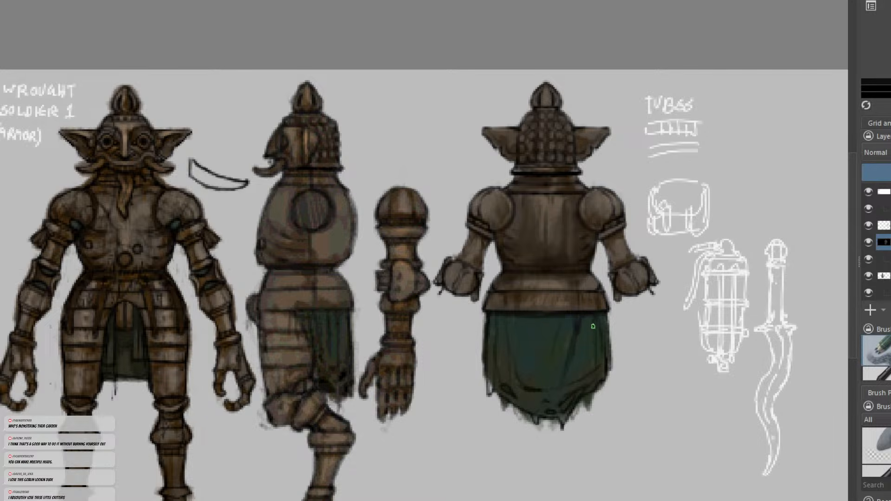
Rework the torn hem of the back view's skirt and add darker fold and edge shading along its lower part.
drag(572, 398, 563, 408)
key(ctrl+z)
key(ctrl+z)
mouse_move(504, 387)
mouse_down()
mouse_move(514, 399)
mouse_move(571, 398)
mouse_move(563, 411)
mouse_move(585, 413)
mouse_move(559, 423)
mouse_move(508, 405)
mouse_up()
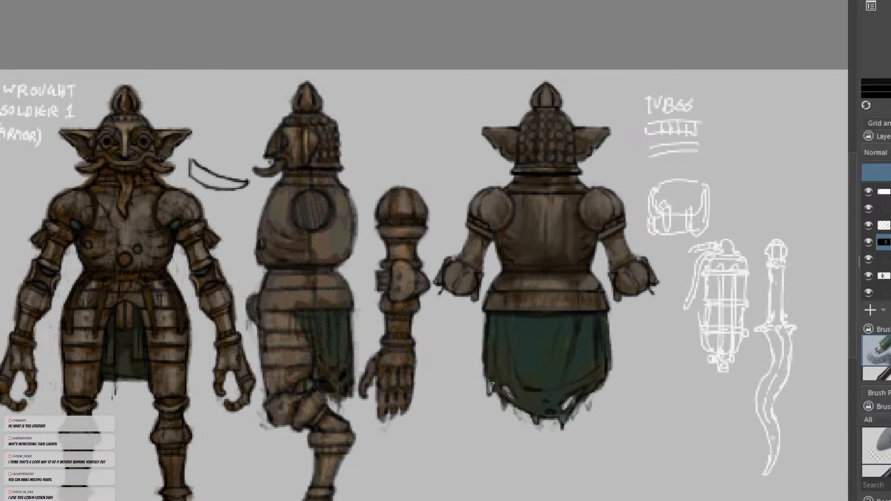
mouse_move(501, 357)
mouse_down()
mouse_move(517, 402)
mouse_move(503, 390)
mouse_up()
mouse_move(561, 398)
mouse_down()
mouse_move(569, 411)
mouse_move(570, 399)
mouse_up()
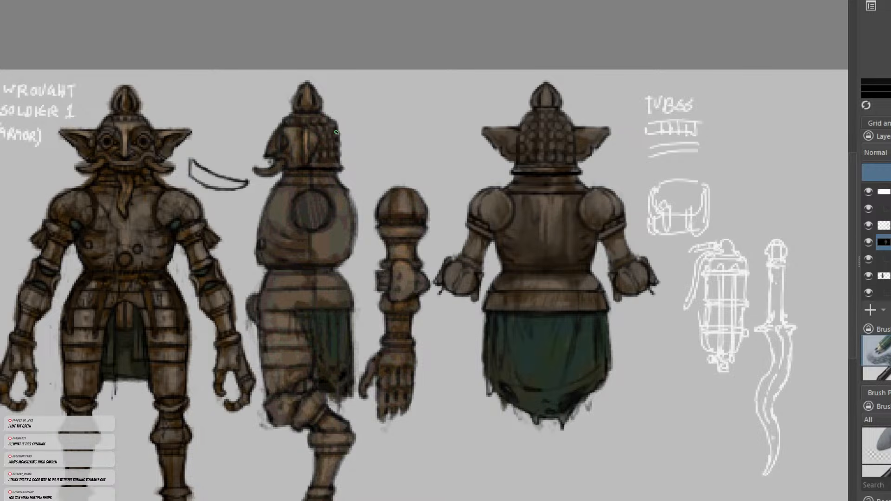
Compare the coloured back view with the front and side views across the whole sheet.
ctrl+click(311, 134)
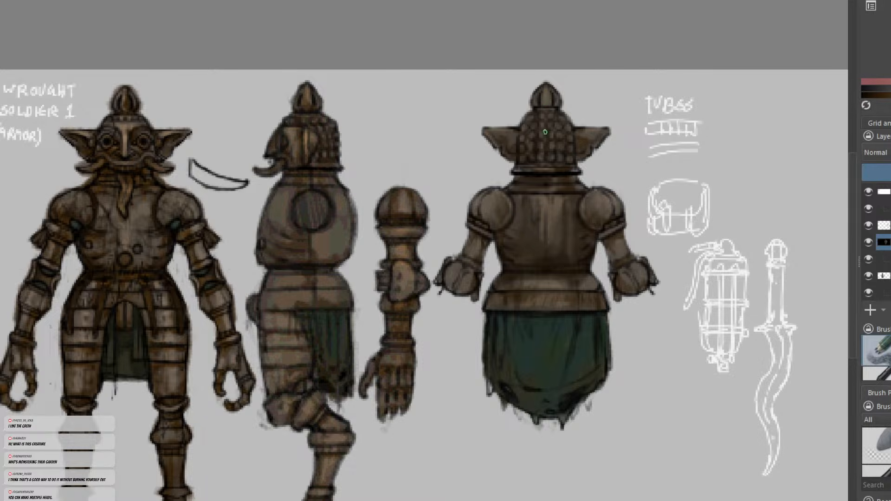
key(minus)
middle_drag(406, 346, 537, 329)
key(plus)
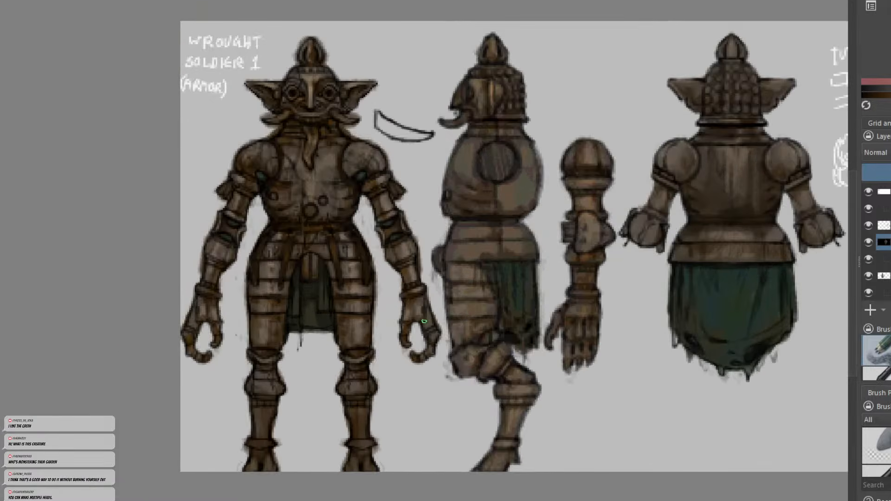
middle_drag(433, 314, 435, 307)
middle_drag(583, 311, 438, 335)
scroll(510, 316, down, 2)
scroll(505, 291, up, 2)
scroll(505, 293, down, 1)
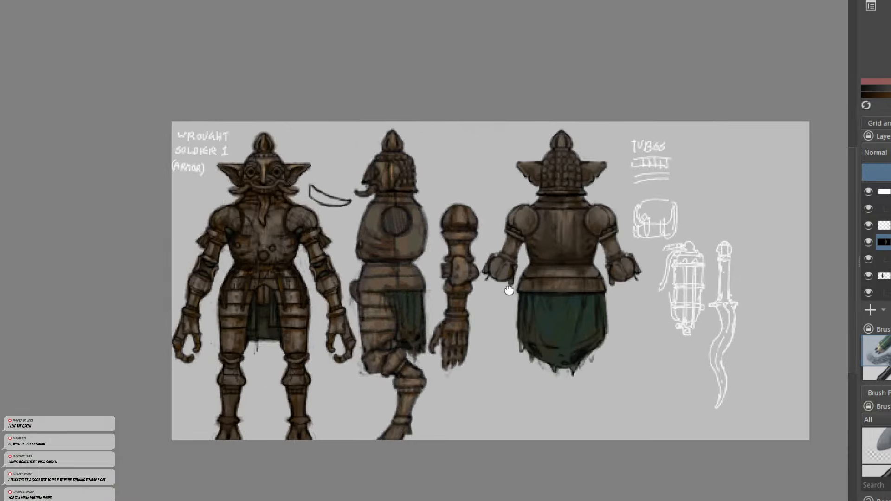
middle_drag(504, 292, 532, 279)
scroll(626, 280, up, 1)
middle_drag(625, 281, 451, 322)
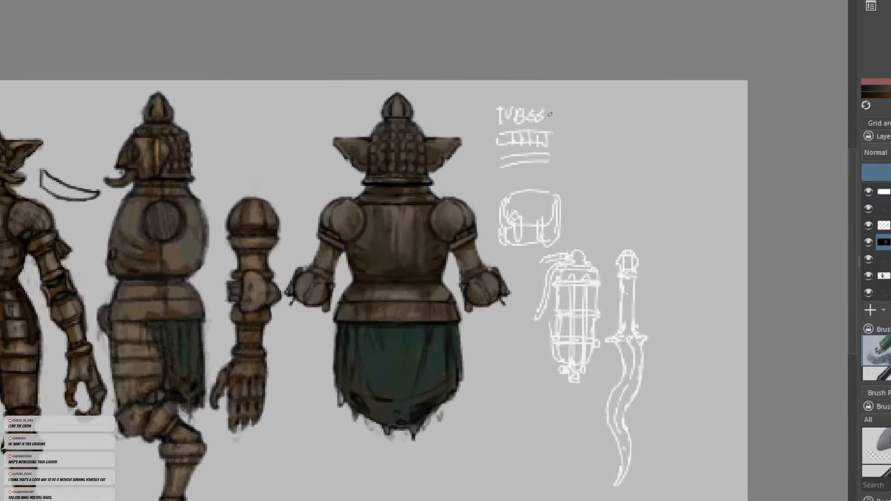
Make the layer with the notes and equipment sketches active and recolour its white linework black.
click(884, 191)
key(x)
scroll(529, 135, down, 1)
middle_drag(529, 135, 738, 132)
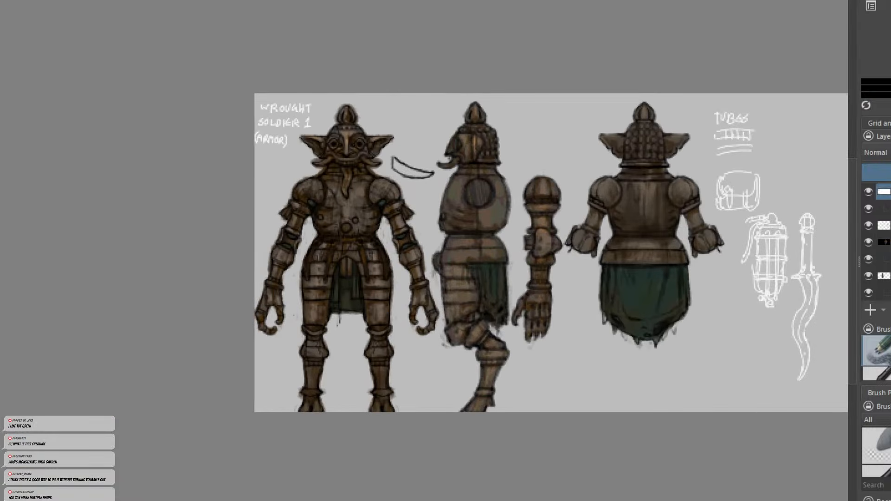
click(25, 176)
middle_drag(115, 212, 26, 220)
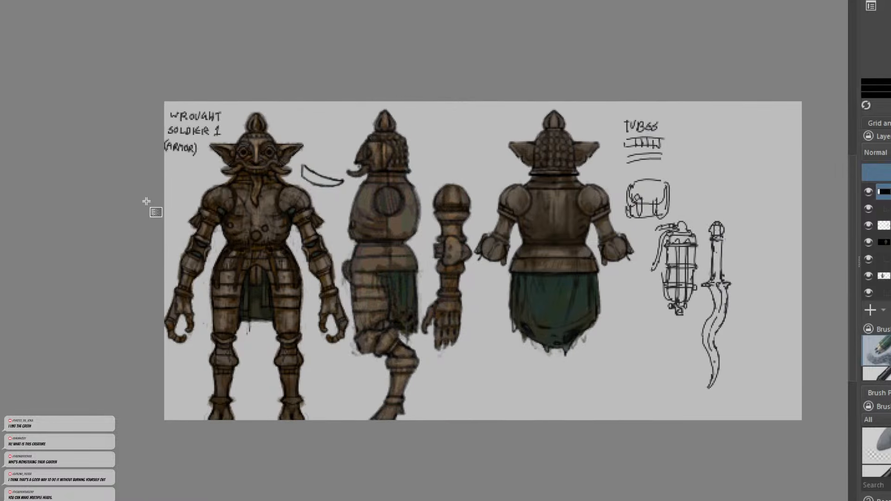
middle_drag(132, 245, 174, 237)
Make the layer two below the notes and sketches layer active and examine the complete concept sheet.
click(883, 225)
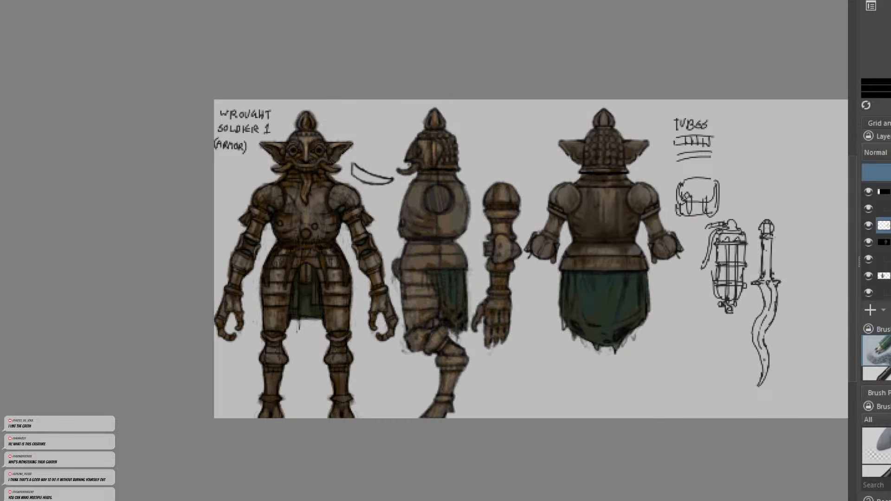
middle_drag(354, 200, 338, 232)
scroll(334, 243, down, 1)
scroll(339, 256, up, 2)
middle_drag(409, 276, 349, 284)
scroll(349, 284, down, 3)
scroll(383, 320, up, 3)
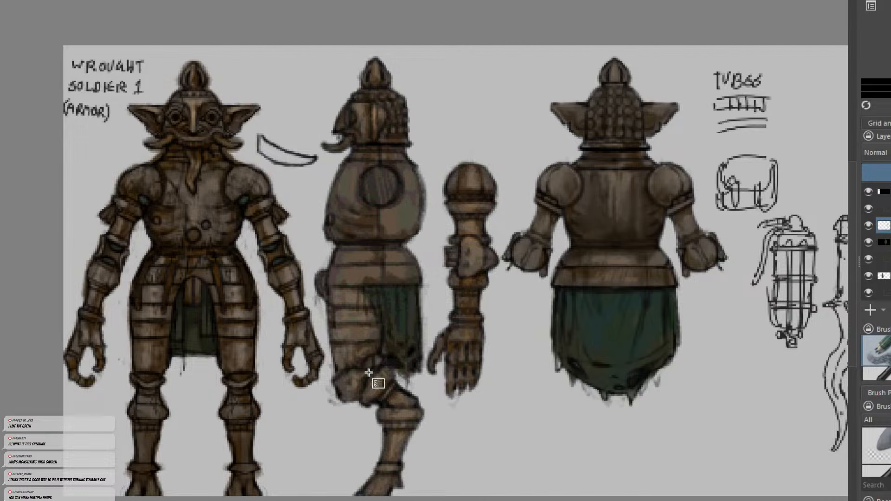
scroll(372, 377, down, 1)
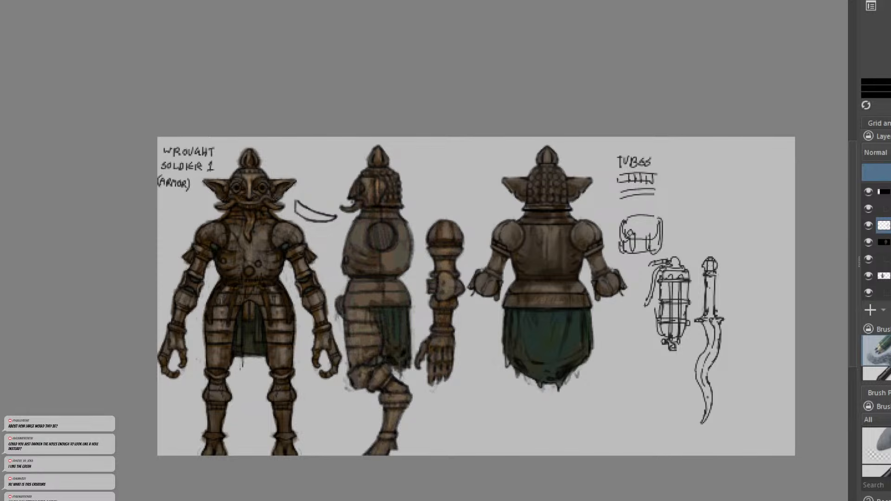
Switch to Blender, select the goblin soldier's torso and replace the texture image in its material with the updated concept sheet.
key(alt+Tab)
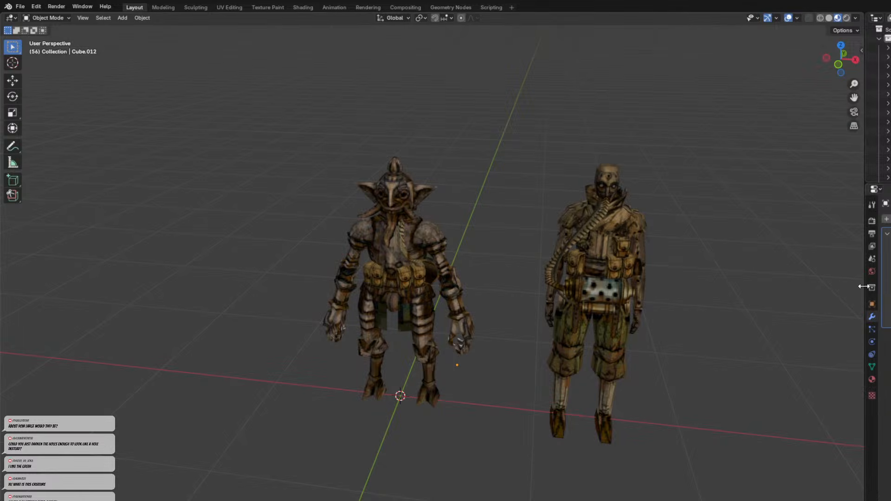
click(405, 247)
click(379, 254)
middle_drag(561, 294, 552, 279)
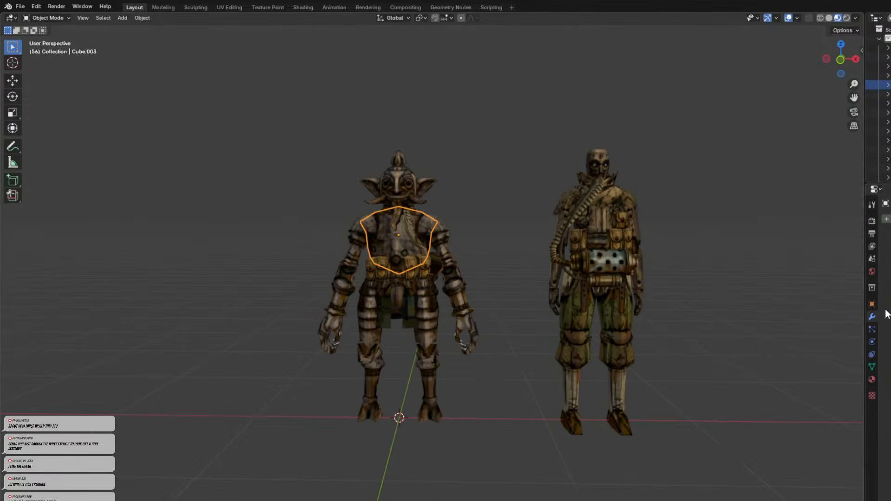
click(870, 379)
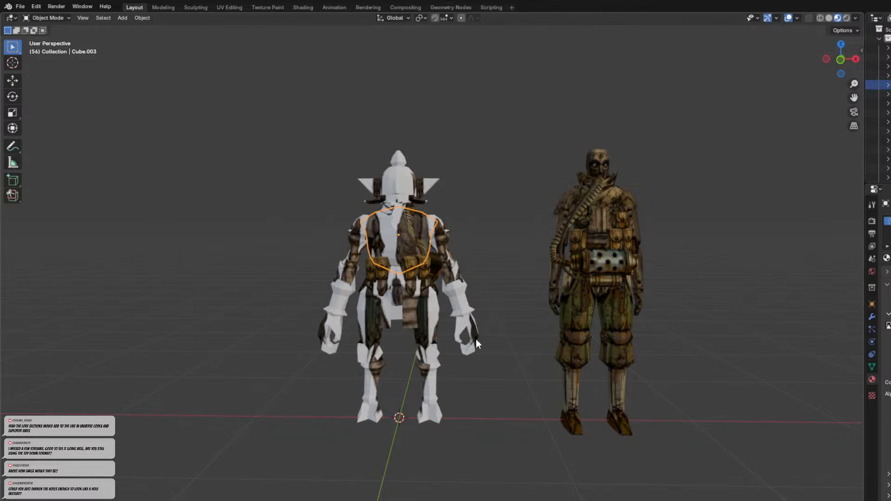
Hide the two belt pouches and the side bag next to the goblin soldier's shoulder strap.
shift+middle_drag(475, 339, 571, 311)
scroll(575, 313, up, 2)
click(628, 325)
shift+middle_drag(638, 319, 551, 299)
click(553, 318)
scroll(558, 321, up, 3)
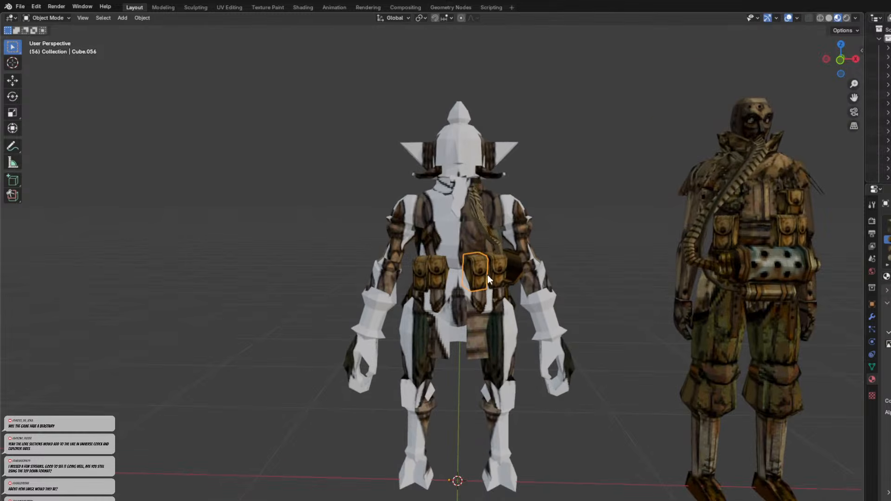
click(504, 273)
key(h)
click(510, 274)
key(h)
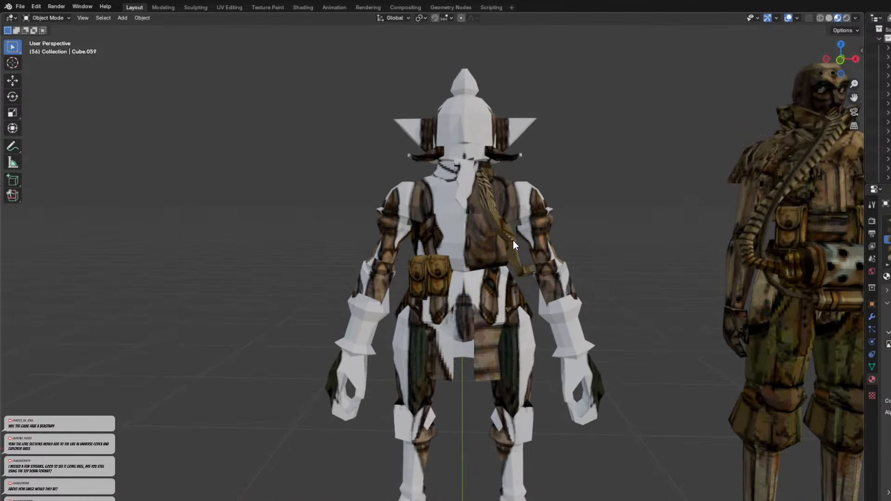
Hide the goblin soldier's diagonal shoulder strap and the two remaining belt pouches.
click(513, 240)
key(h)
click(439, 268)
key(h)
click(414, 273)
key(h)
Check the torso and head parts, and apply the mirror modifier of the goblin's upper arms.
click(472, 219)
click(473, 150)
middle_drag(492, 179, 552, 184)
click(525, 208)
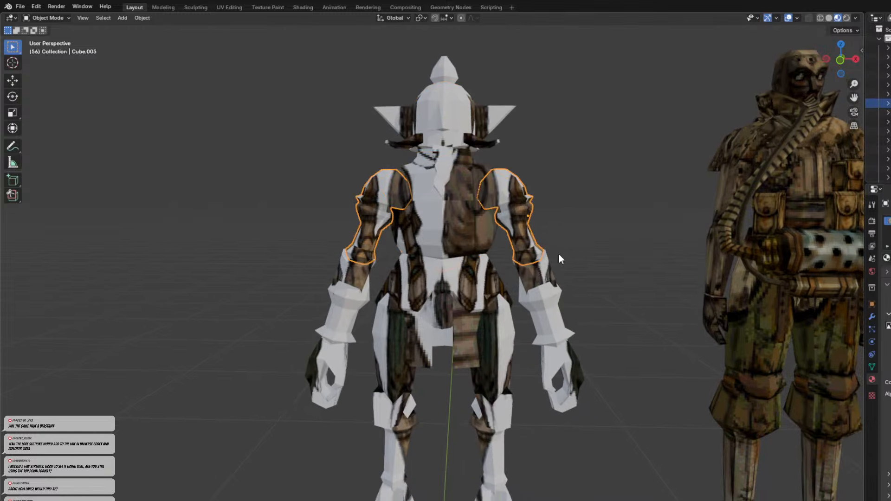
click(871, 317)
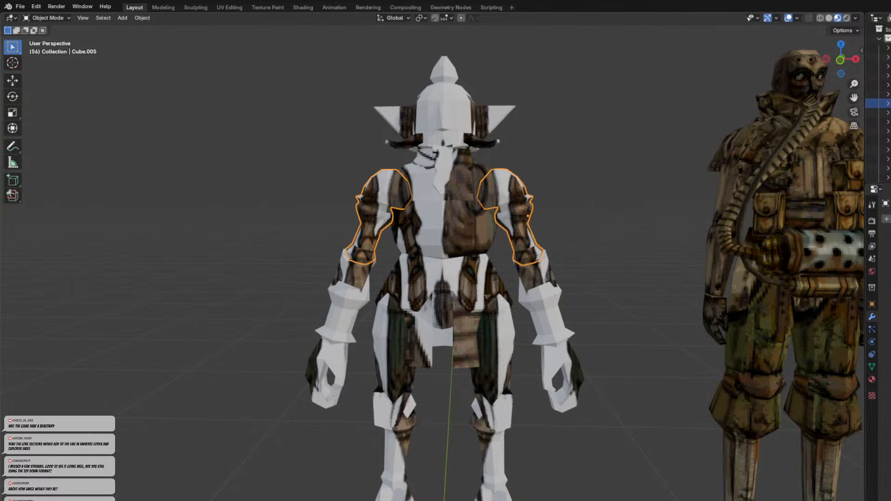
Apply the mirror modifiers of the goblin's moustache, ears, elbow sections, forearm guards and hands.
click(539, 269)
click(487, 142)
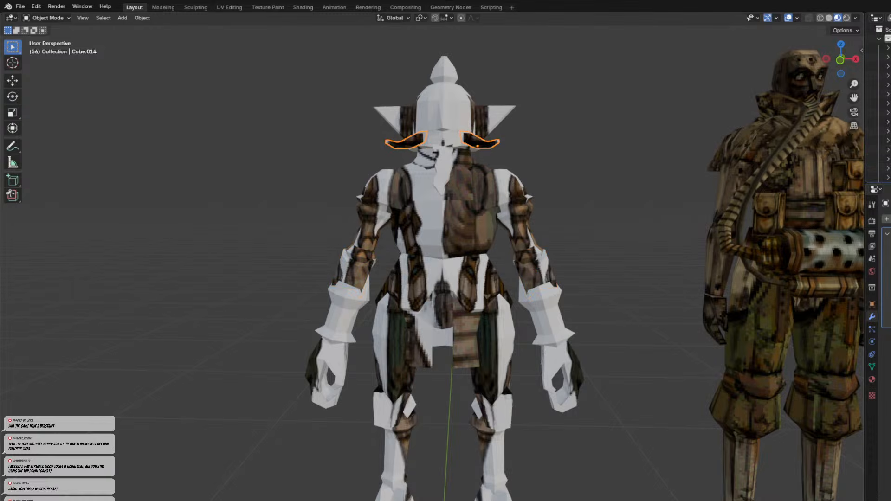
click(449, 163)
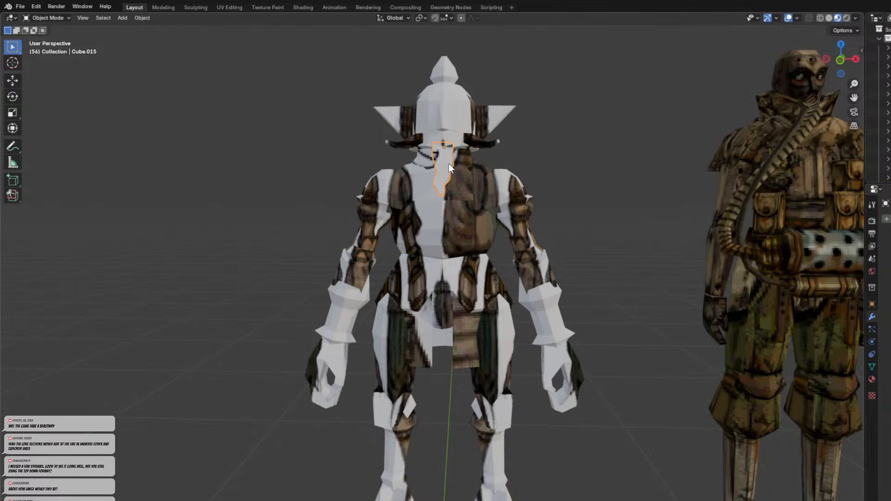
click(488, 125)
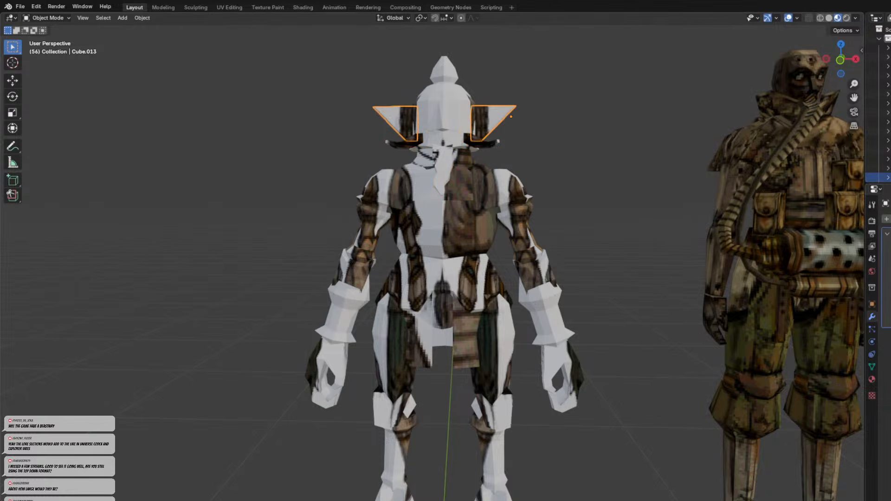
click(537, 262)
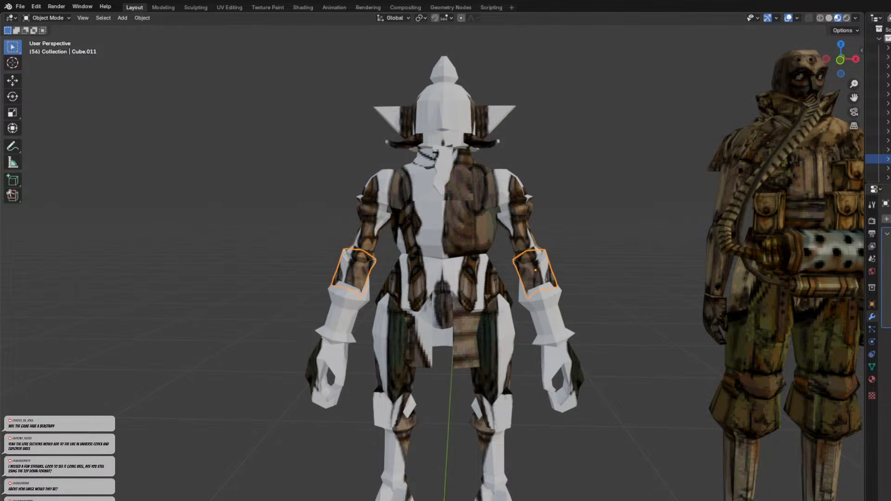
click(563, 335)
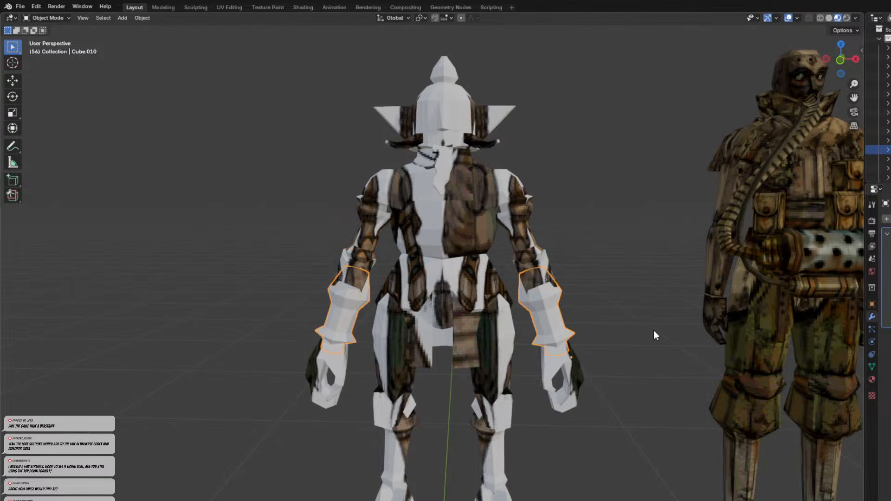
click(578, 387)
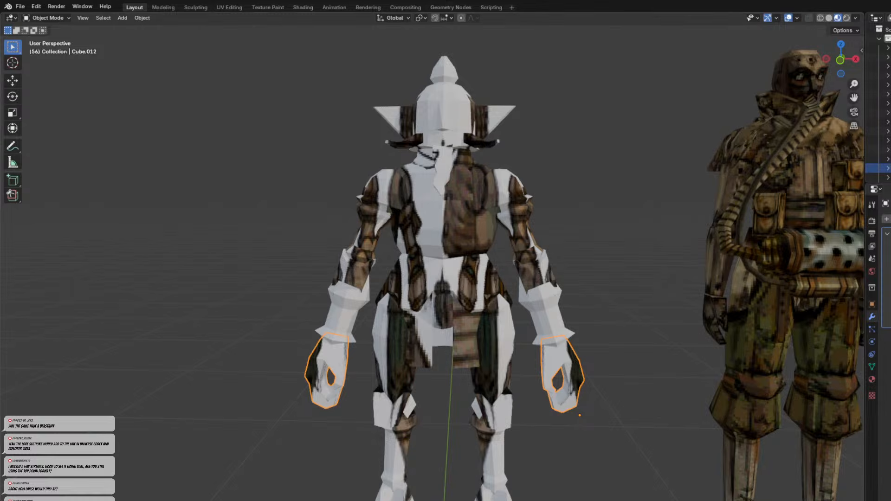
Apply the mirror modifiers of the goblin's thighs, knee guards, shins and feet.
shift+middle_drag(512, 355, 530, 238)
click(491, 223)
click(526, 257)
click(526, 256)
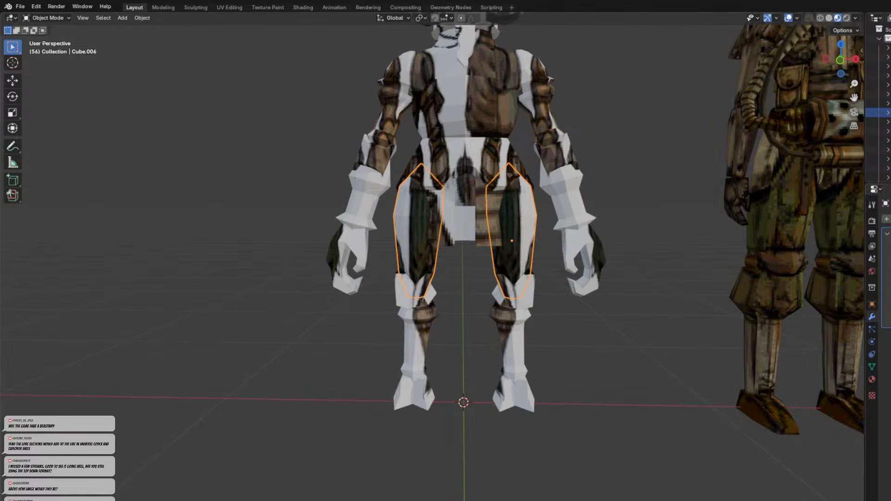
click(522, 288)
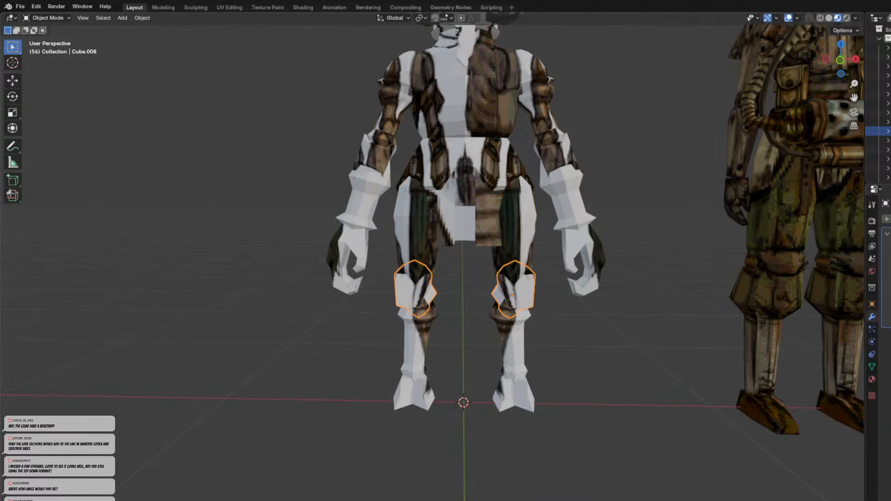
click(531, 332)
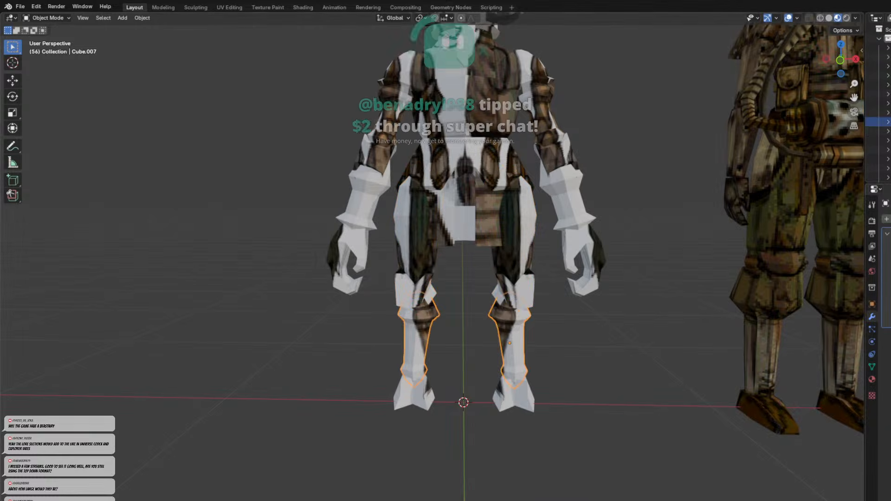
click(890, 234)
click(890, 234)
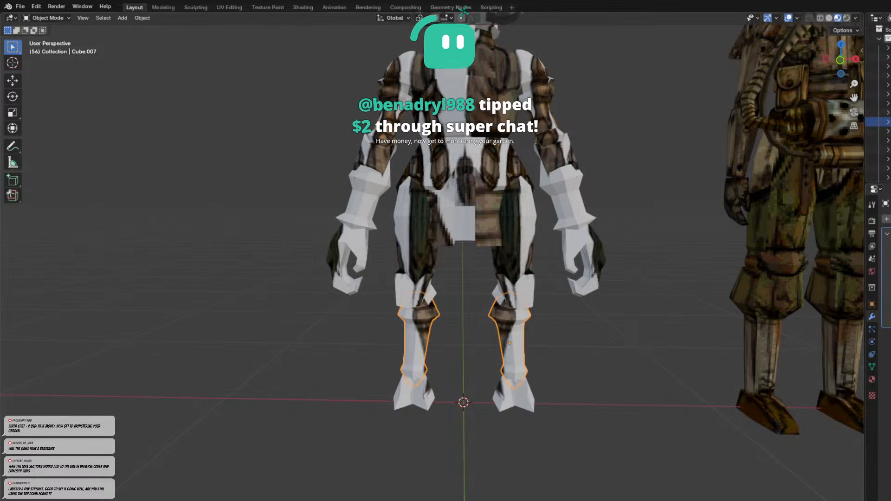
click(524, 389)
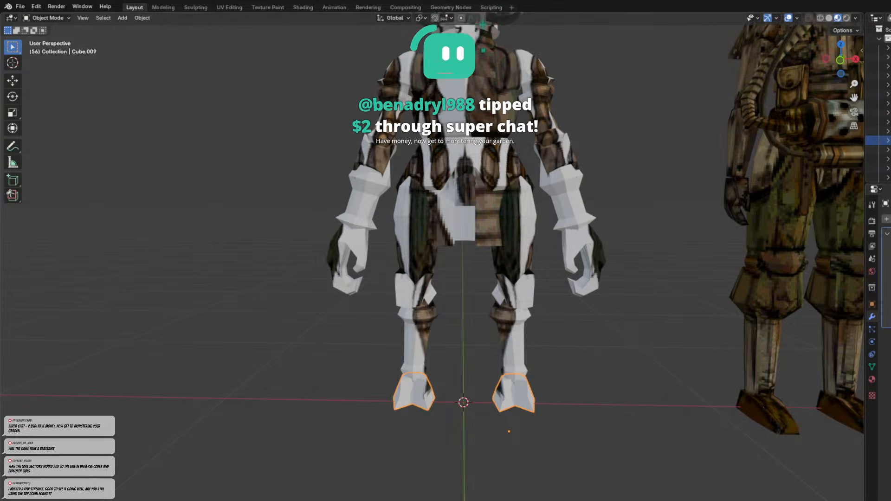
scroll(628, 290, down, 3)
drag(294, 24, 583, 382)
key(g)
right_click(507, 280)
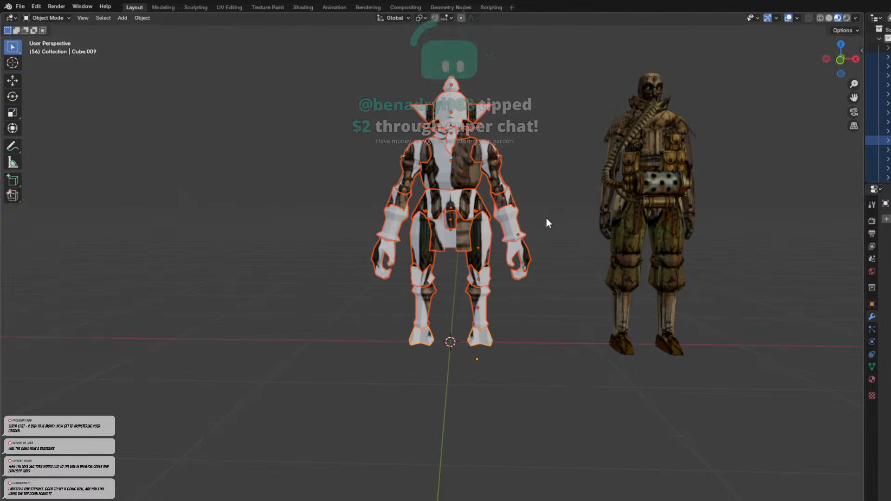
shift+middle_drag(537, 144, 524, 216)
click(524, 216)
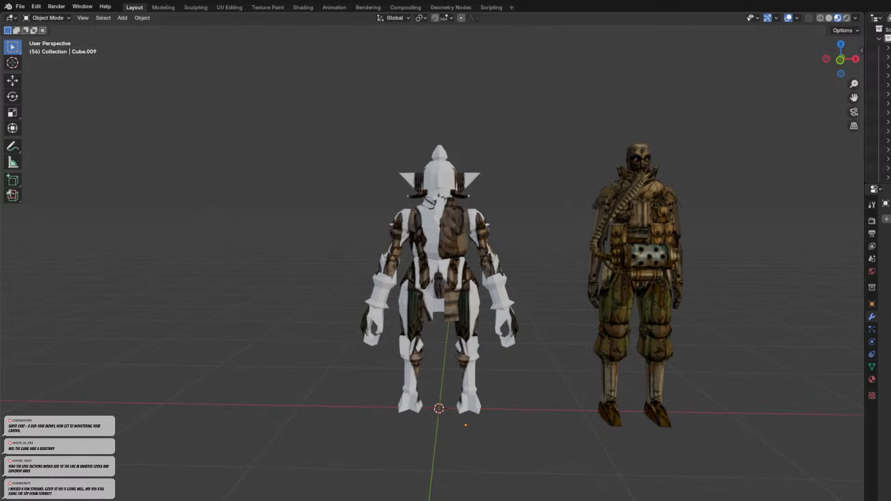
Select all of the goblin soldier's parts in the front view, with the torso as the active object.
scroll(484, 414, up, 1)
middle_drag(483, 414, 482, 343)
scroll(482, 297, down, 2)
drag(275, 108, 535, 485)
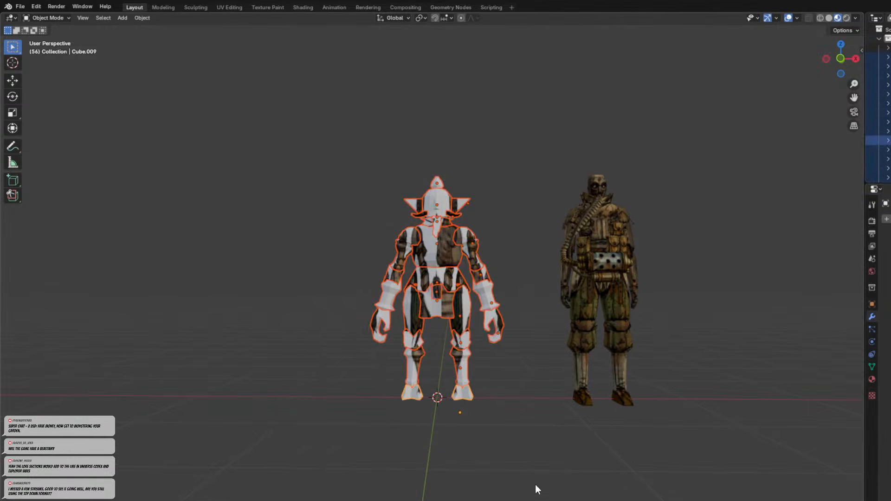
click(842, 58)
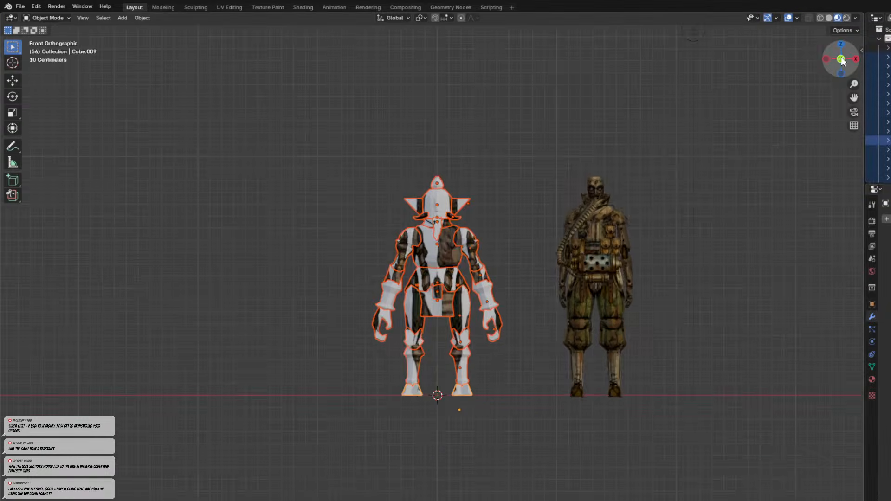
scroll(431, 291, up, 3)
shift+click(430, 257)
scroll(437, 256, down, 2)
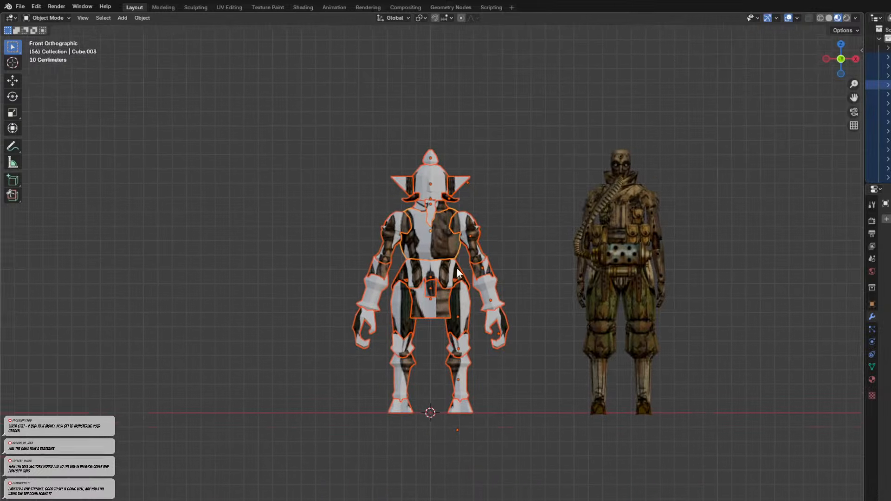
scroll(457, 269, up, 2)
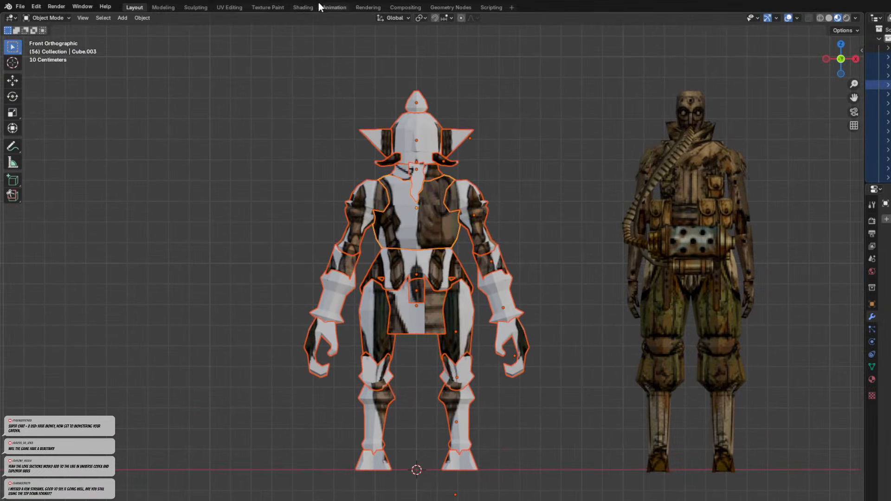
Open the selected parts for UV editing, align the 3D view there to the front, and return to the object layout.
click(238, 5)
scroll(611, 191, down, 2)
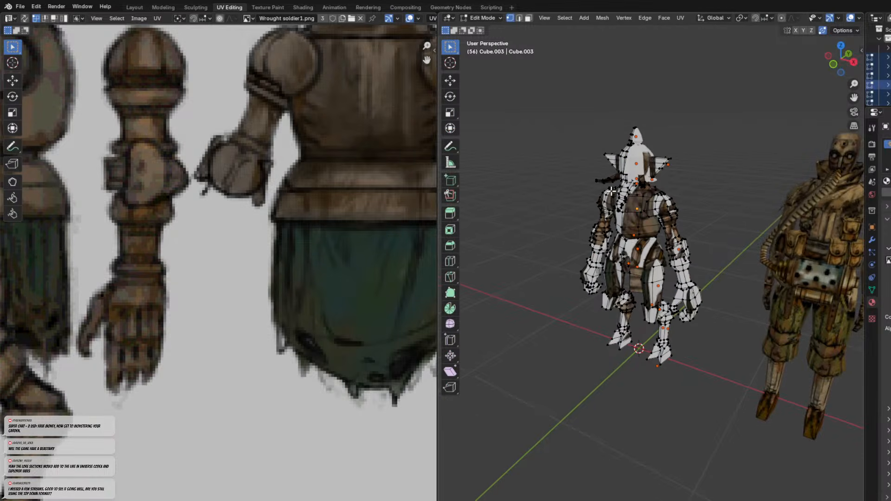
click(834, 64)
scroll(595, 220, up, 2)
click(636, 132)
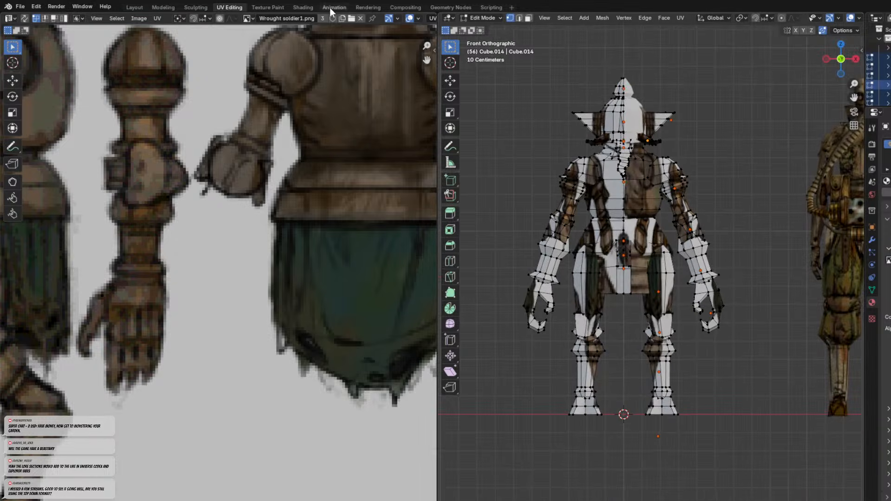
shift+middle_drag(586, 235, 606, 259)
click(134, 7)
Check the goblin's hip, head, thigh, torso and neck parts one by one.
click(421, 268)
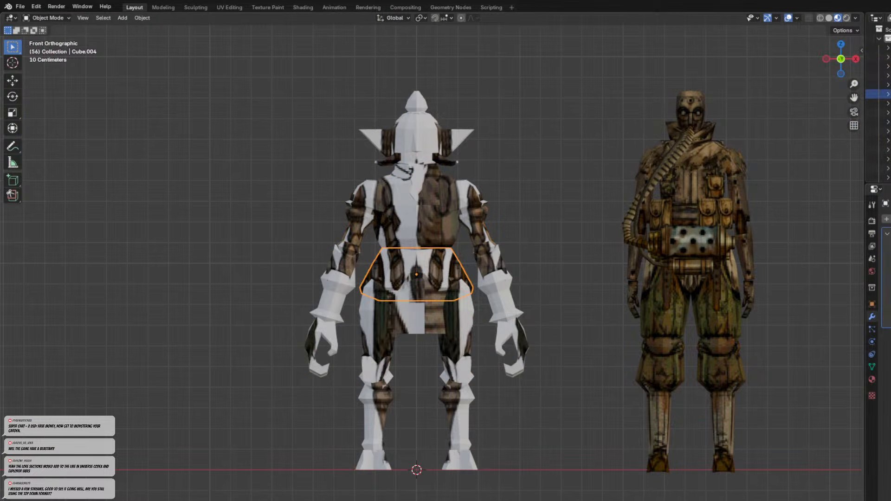
click(419, 135)
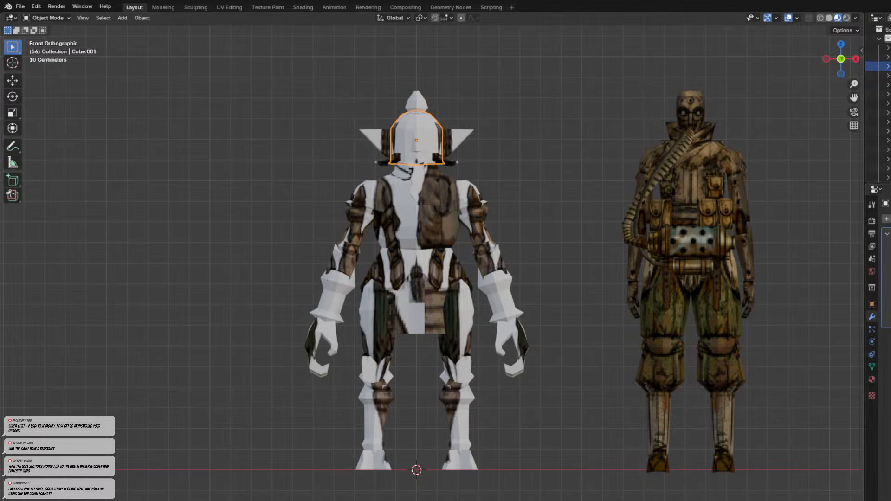
click(465, 307)
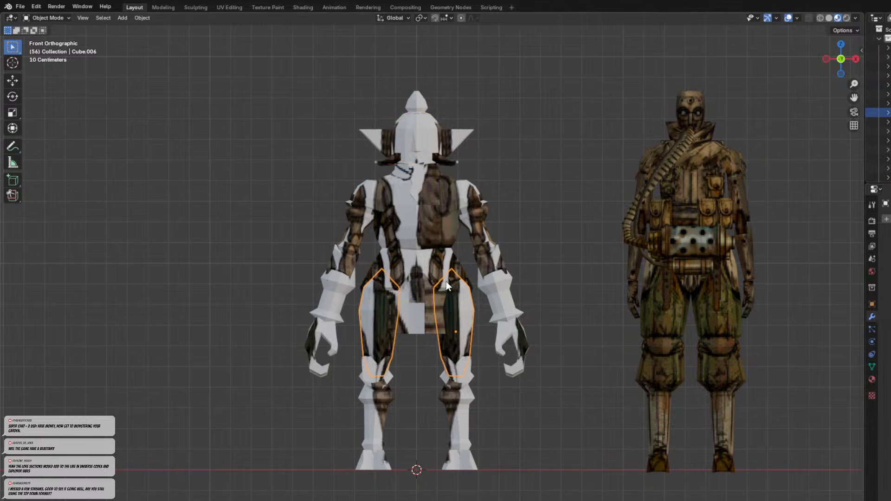
click(443, 266)
click(427, 226)
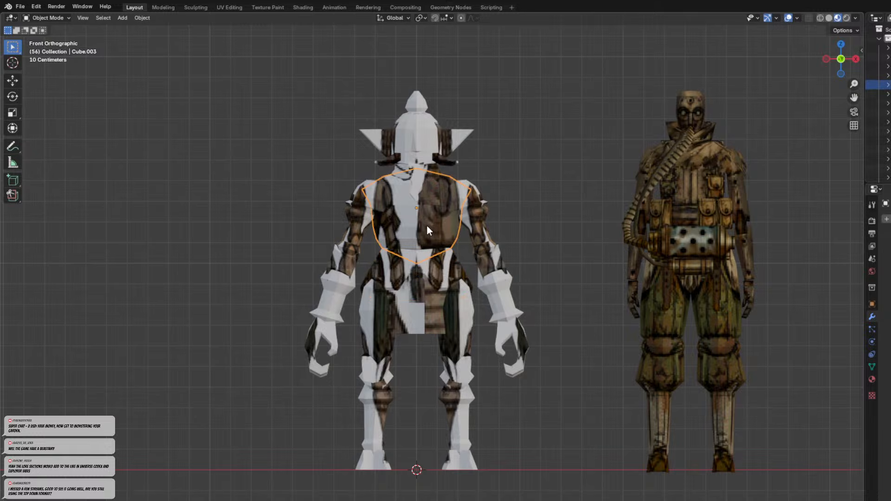
click(425, 157)
click(435, 168)
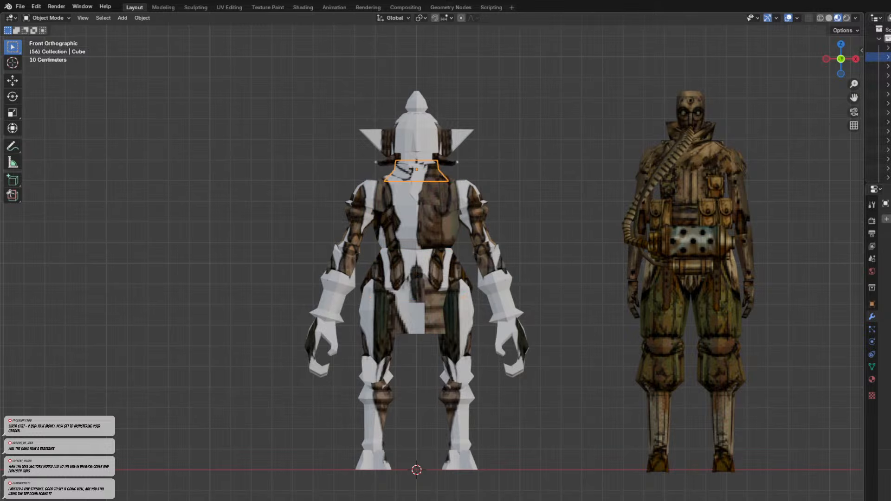
click(587, 250)
shift+middle_drag(587, 249, 626, 255)
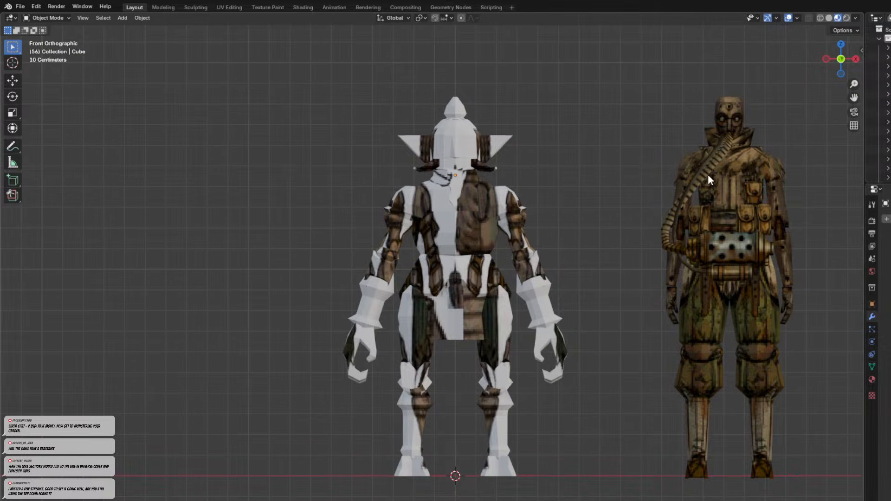
Reselect the whole goblin with the torso active, and select all its faces for UV editing over Wrought soldier1.png.
drag(266, 84, 611, 468)
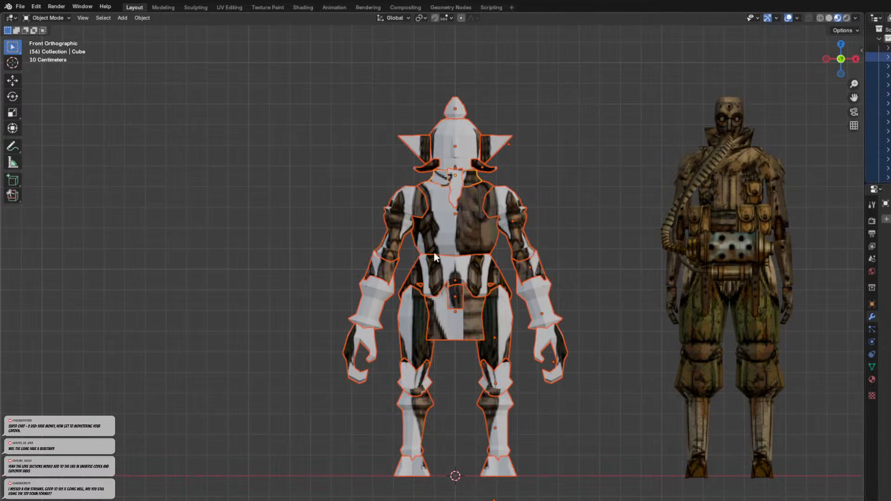
shift+click(455, 251)
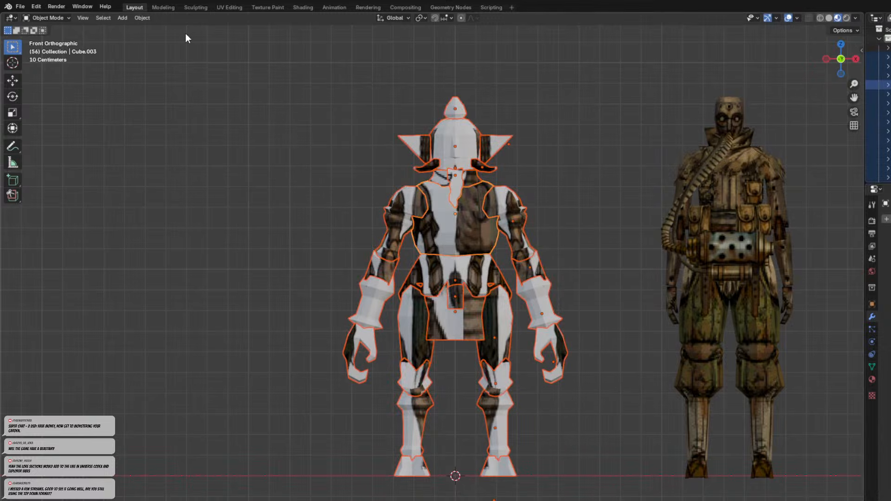
click(237, 8)
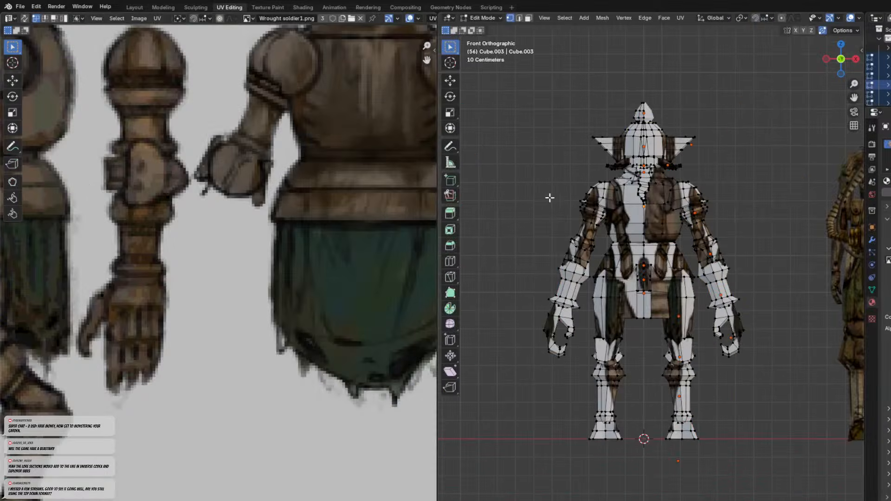
key(a)
key(Home)
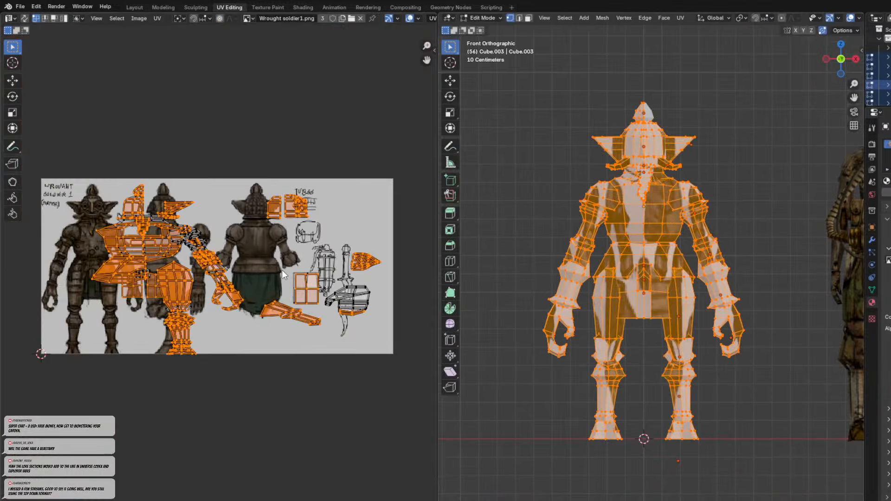
scroll(281, 274, up, 3)
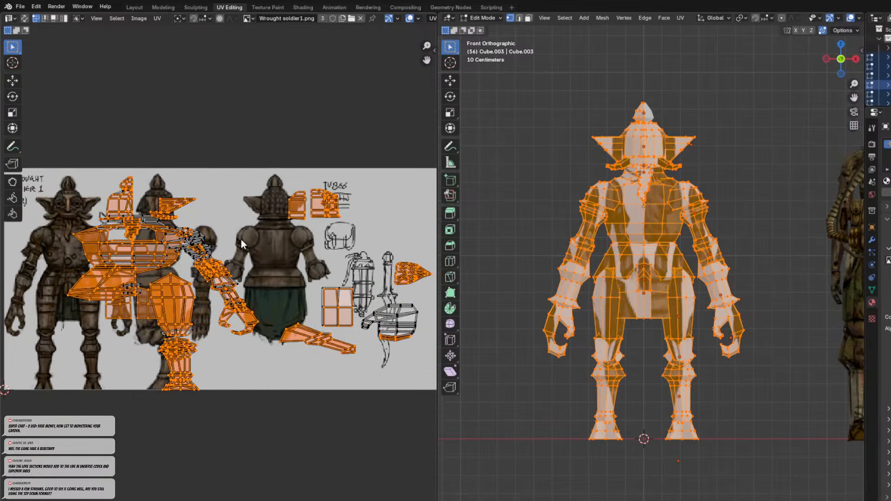
scroll(237, 245, up, 2)
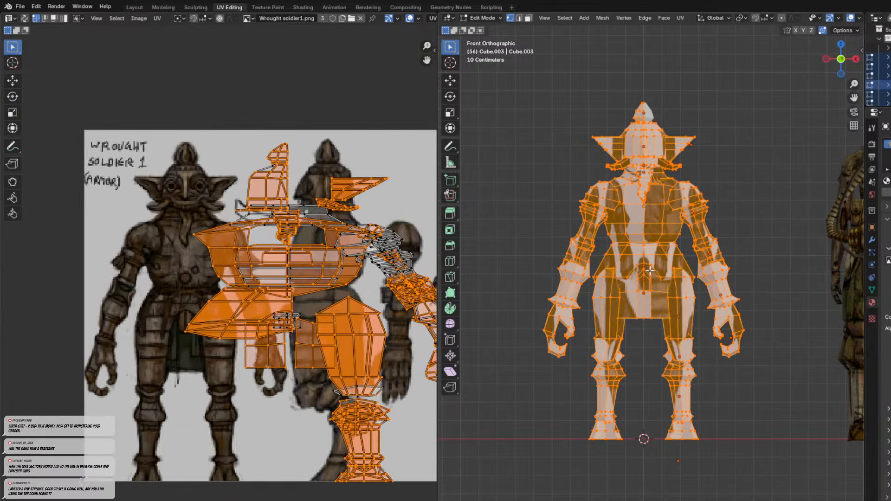
Project the goblin's UVs from the front view, then scale and move them onto the front drawing of the concept sheet.
key(u)
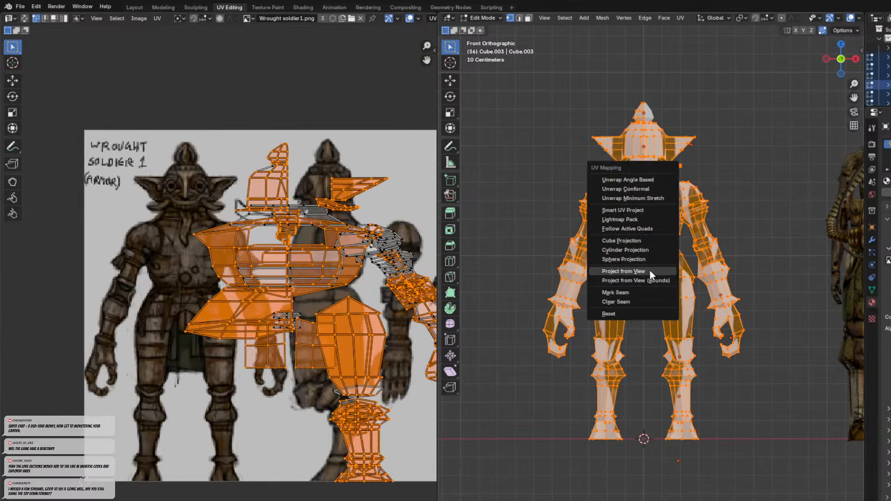
click(650, 270)
scroll(290, 267, down, 2)
drag(359, 266, 204, 290)
key(s)
click(288, 287)
key(g)
click(217, 258)
Move the projected UVs slightly left and down over the front drawing.
scroll(217, 258, up, 5)
middle_drag(196, 216, 270, 210)
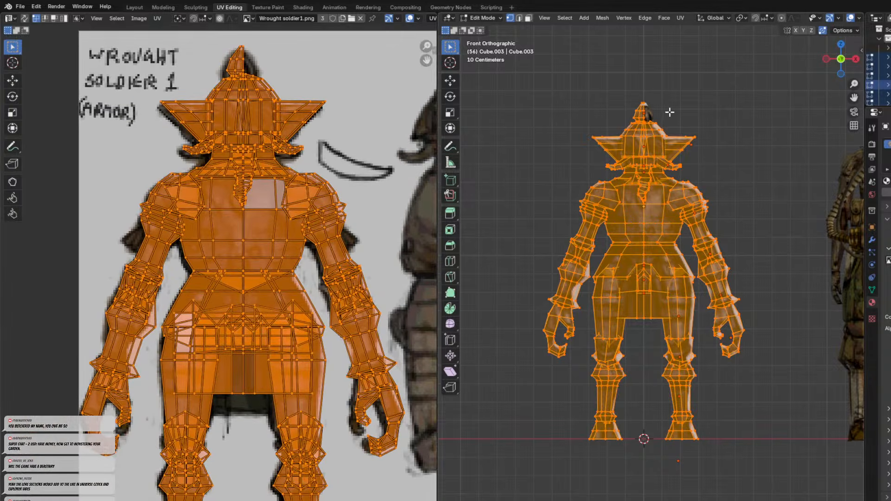
scroll(238, 163, up, 2)
scroll(249, 166, down, 2)
key(g)
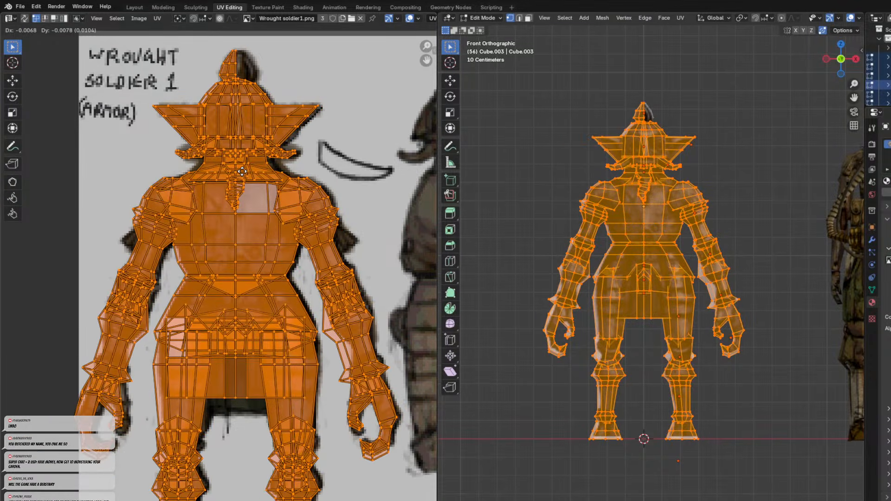
click(245, 176)
Hide the 3D viewport overlays and shift the UVs slightly right to centre the drawn face on the goblin.
click(846, 18)
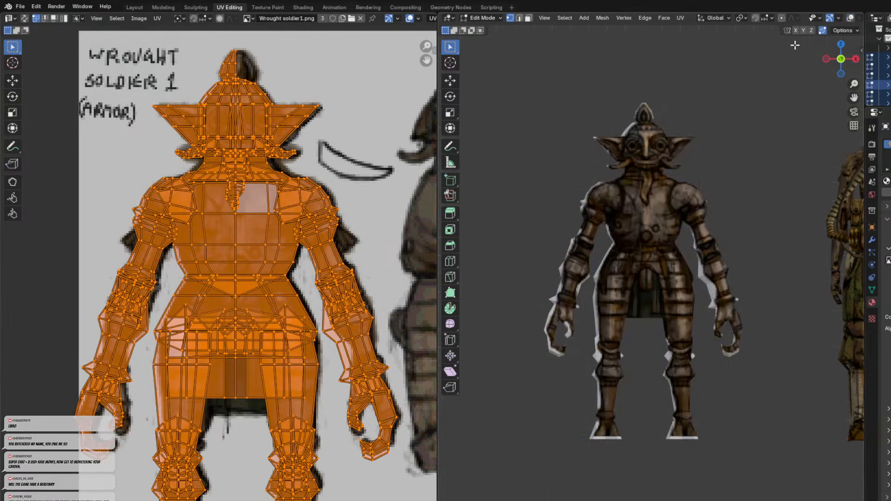
key(g)
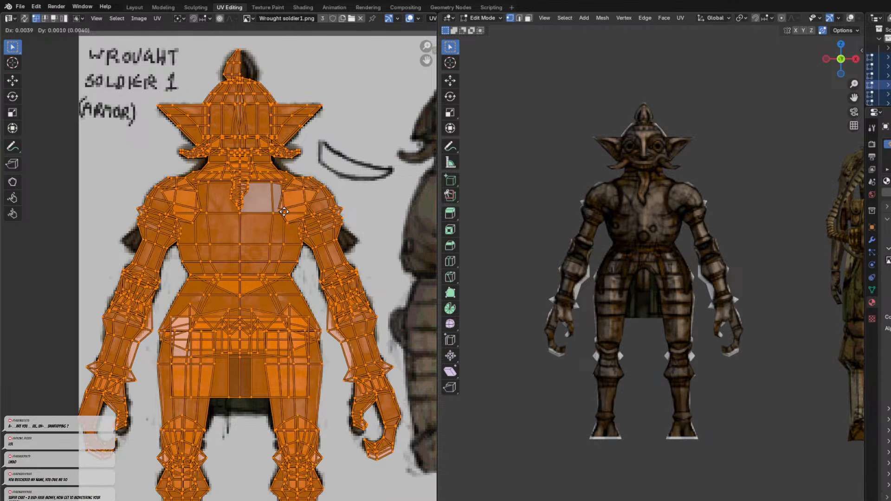
click(283, 212)
Examine the projected armor texture on the goblin from several angles and from the front.
middle_drag(543, 237, 687, 199)
scroll(673, 186, up, 5)
shift+middle_drag(689, 139, 688, 196)
scroll(662, 216, down, 4)
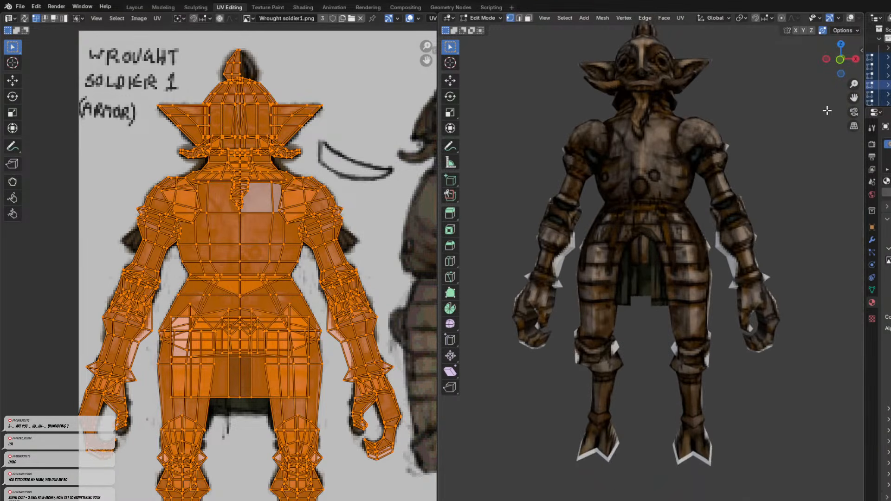
scroll(606, 269, up, 4)
mouse_move(606, 269)
middle_down()
mouse_move(660, 264)
mouse_move(677, 251)
mouse_move(609, 274)
middle_up()
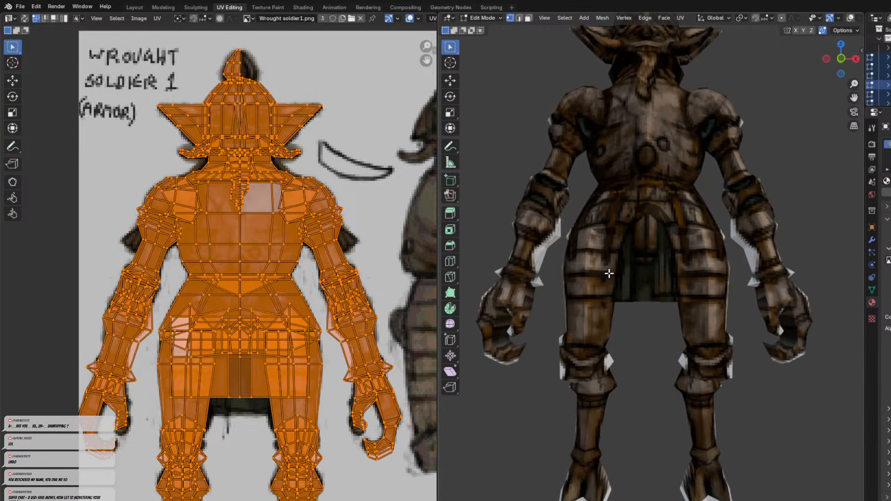
click(841, 59)
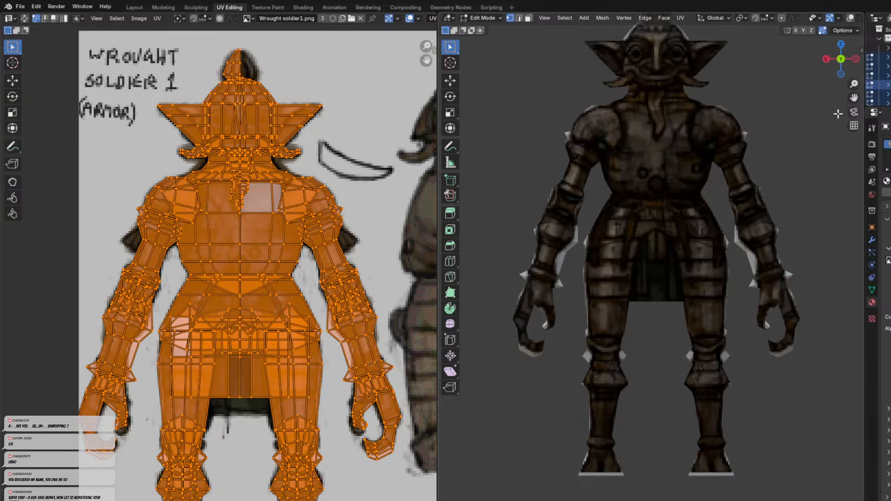
scroll(843, 67, down, 3)
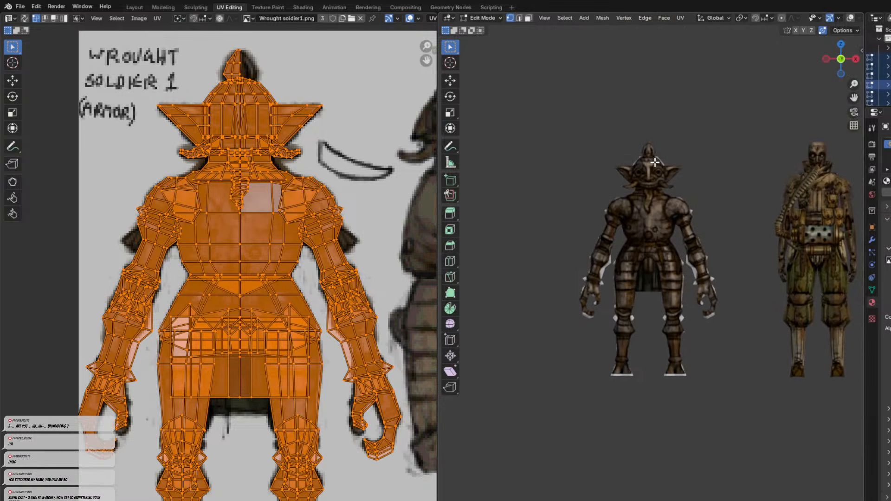
scroll(282, 250, up, 2)
Compare the lower body of the UV layout with the concept drawing, and check the mesh with the overlays briefly shown.
middle_drag(319, 268, 319, 128)
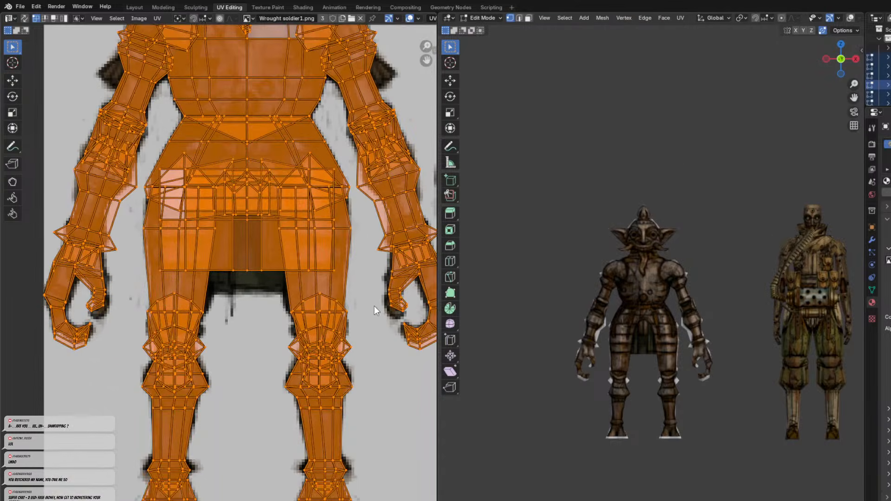
middle_drag(374, 310, 353, 278)
scroll(622, 373, up, 2)
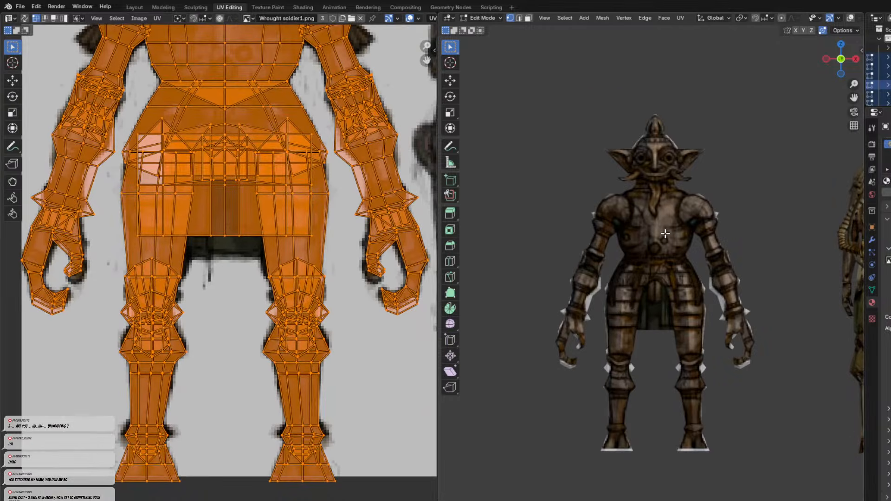
scroll(664, 240, up, 2)
click(734, 213)
scroll(735, 214, down, 2)
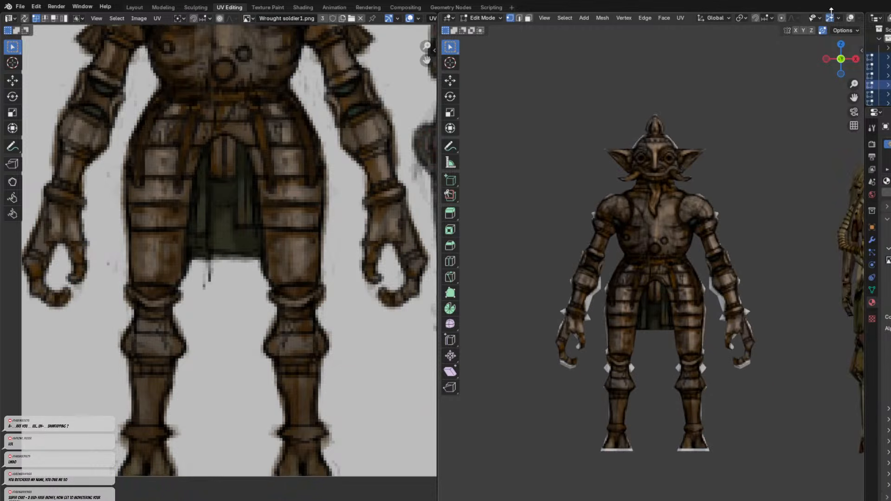
click(850, 18)
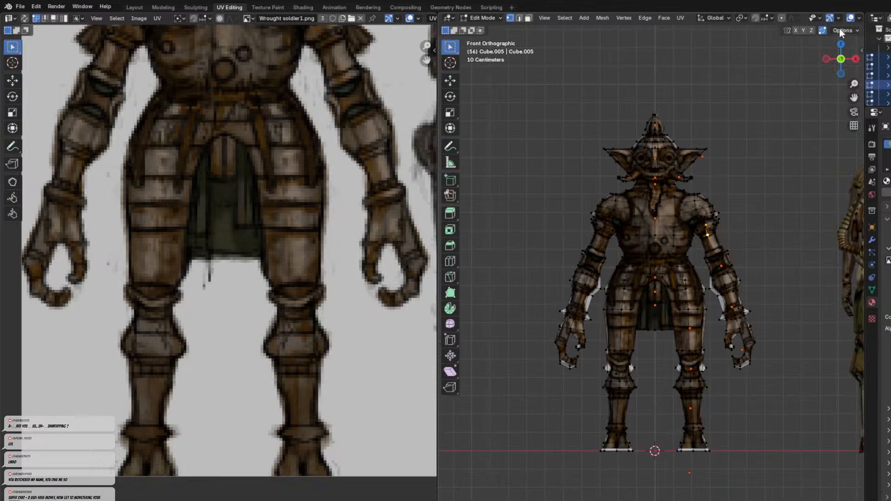
click(850, 18)
Select the goblin's entire mesh again and shift its UVs slightly upward so the feet stay within the drawing.
key(a)
scroll(326, 240, down, 2)
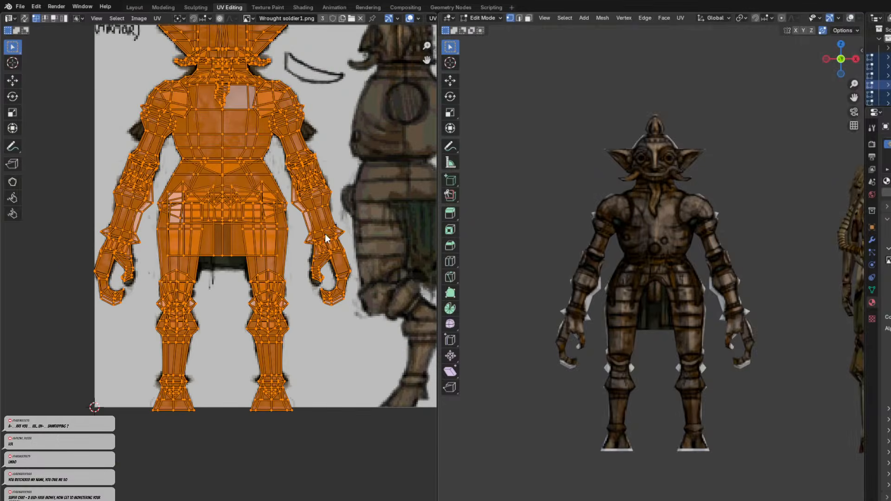
scroll(294, 239, down, 1)
scroll(294, 240, up, 2)
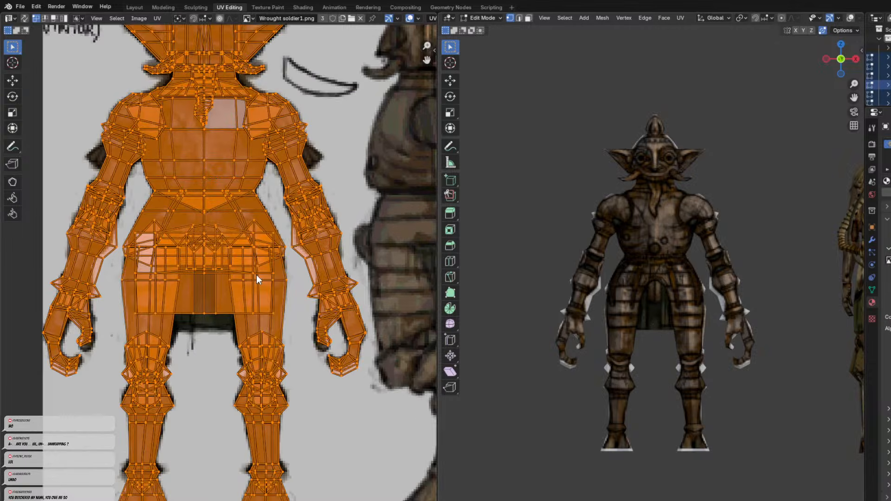
key(g)
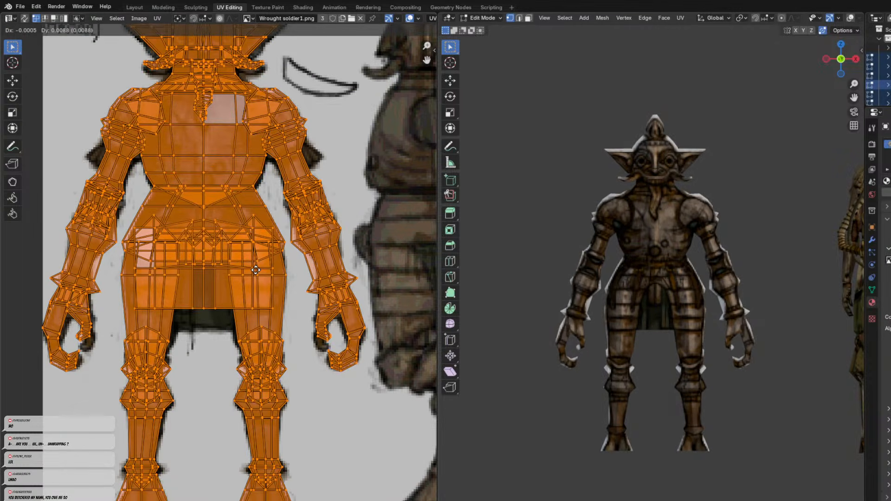
click(255, 272)
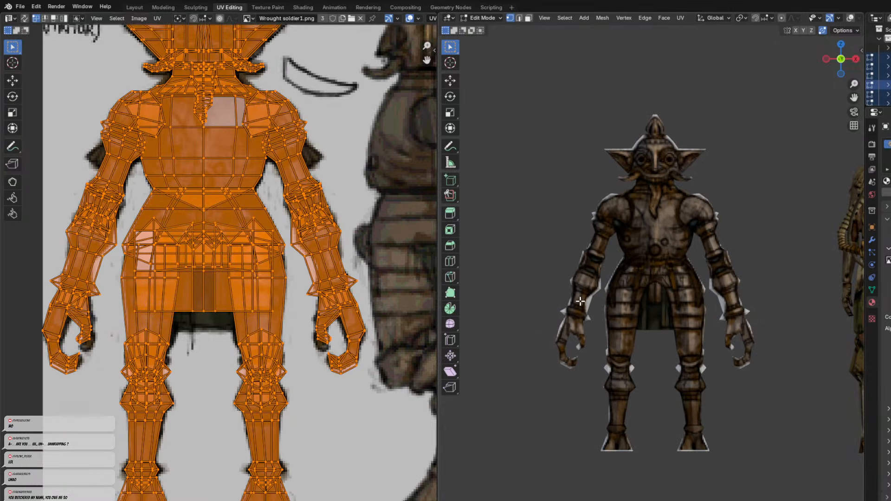
Shift the goblin's entire UV layout slightly downward over the front drawing, inspect the model and leave Edit Mode.
key(g)
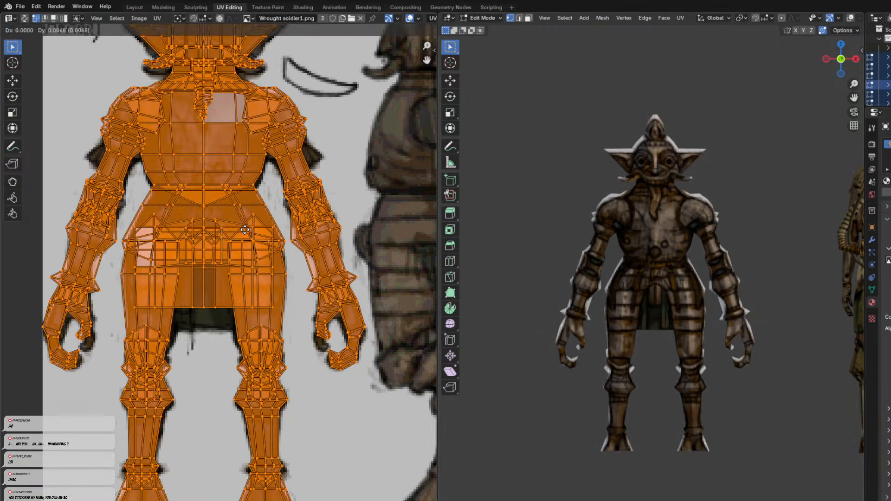
click(246, 241)
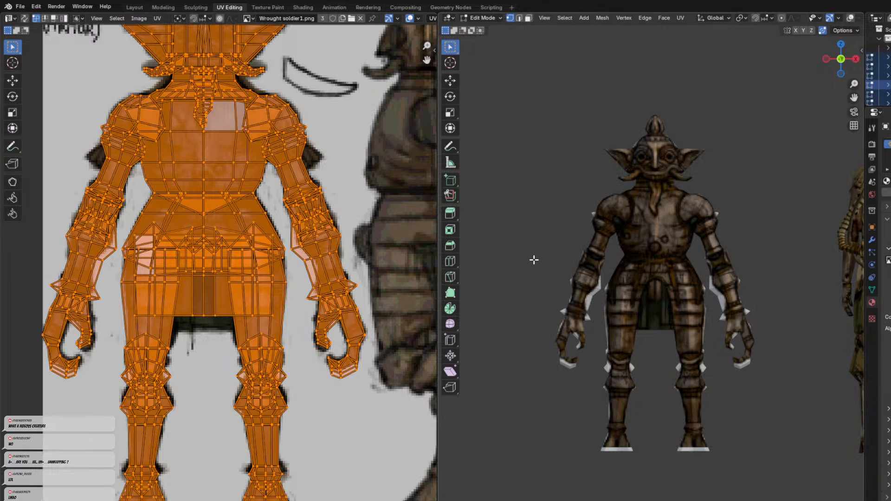
middle_drag(538, 261, 630, 281)
key(KP_1)
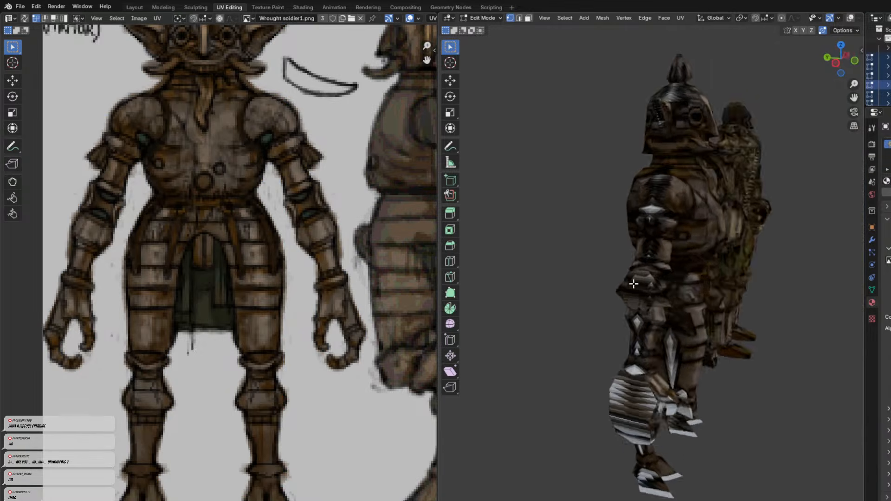
key(Tab)
shift+middle_drag(669, 157, 636, 248)
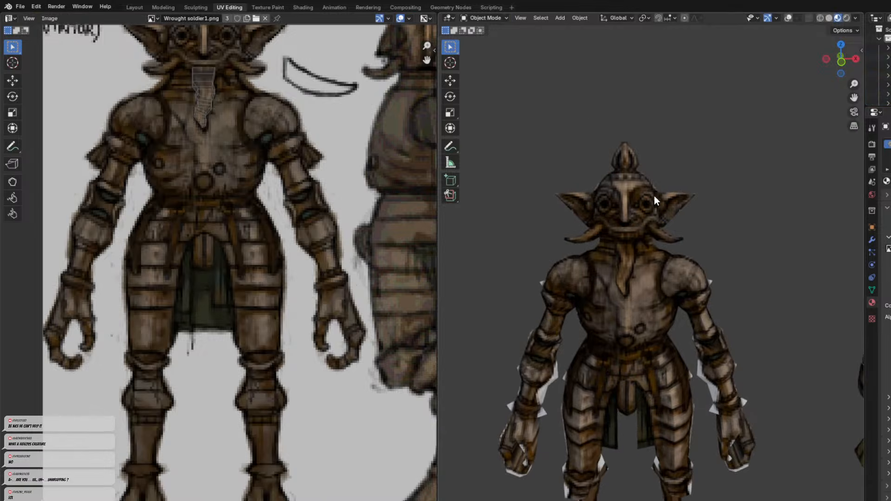
Show the viewport overlays, select the goblin's helmeted head and open it in Edit Mode with face selection.
click(626, 191)
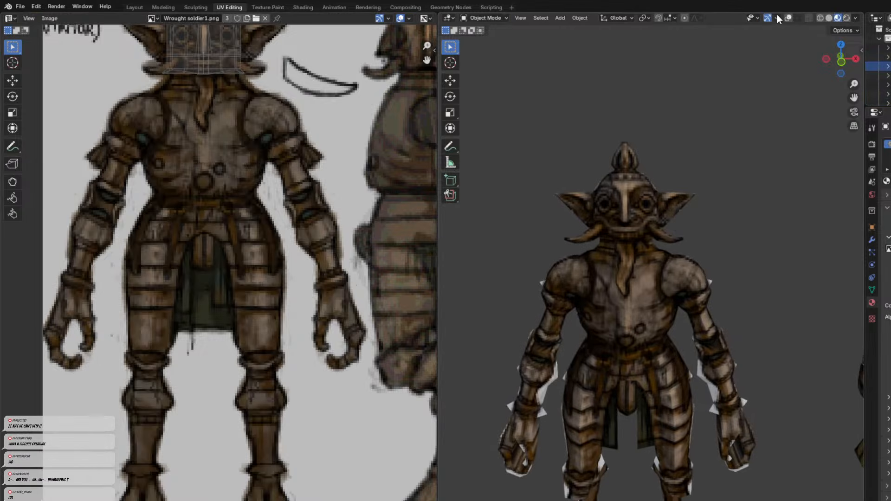
click(788, 19)
click(699, 219)
middle_drag(700, 219, 727, 283)
click(614, 199)
key(Tab)
middle_drag(647, 238, 662, 229)
click(528, 19)
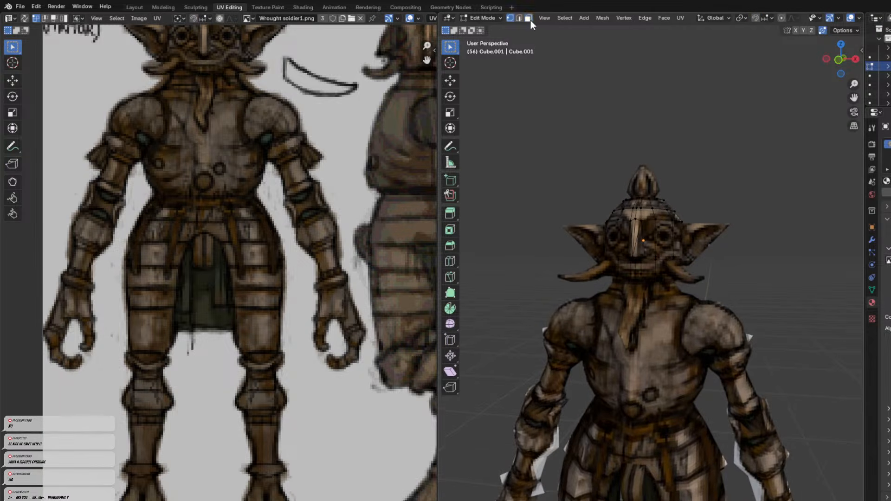
Box-select the helmet's side and back faces from the left orthographic view and bring the side-view drawing into sight.
middle_drag(618, 189, 628, 188)
middle_drag(687, 162, 708, 211)
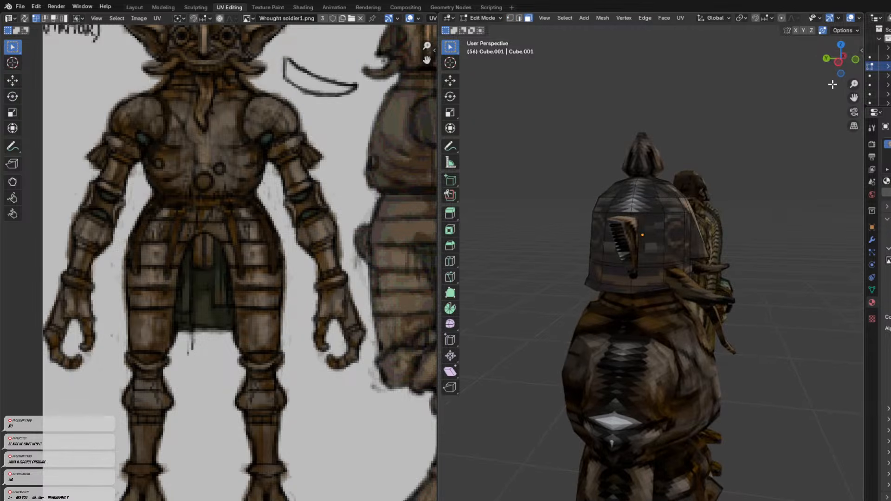
click(840, 68)
drag(537, 138, 688, 302)
click(709, 200)
drag(556, 157, 650, 292)
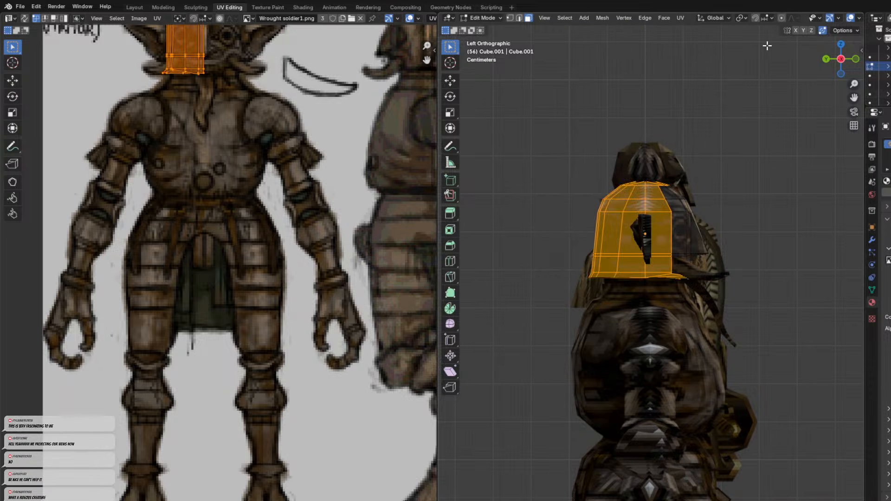
scroll(403, 91, down, 2)
middle_drag(389, 88, 339, 177)
scroll(817, 18, down, 4)
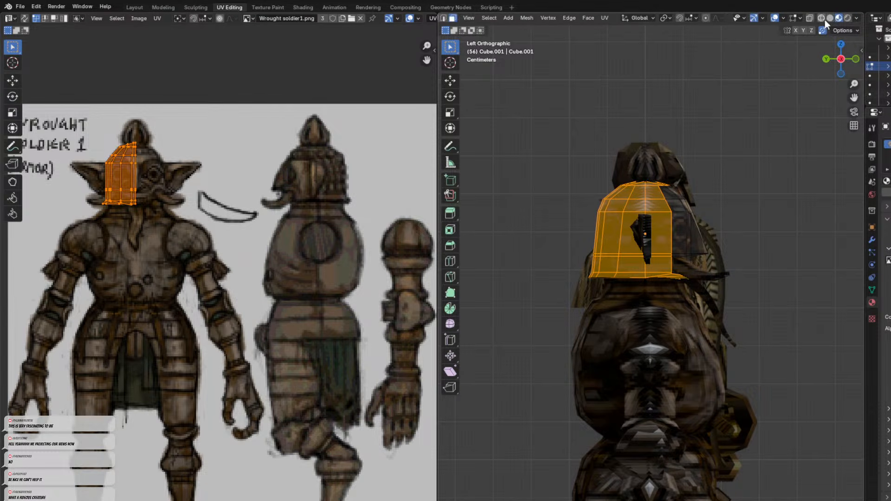
Turn on X-ray and reselect the helmet's side and back faces through both halves of the mesh.
click(809, 18)
drag(563, 135, 651, 298)
drag(597, 167, 654, 296)
shift+click(650, 241)
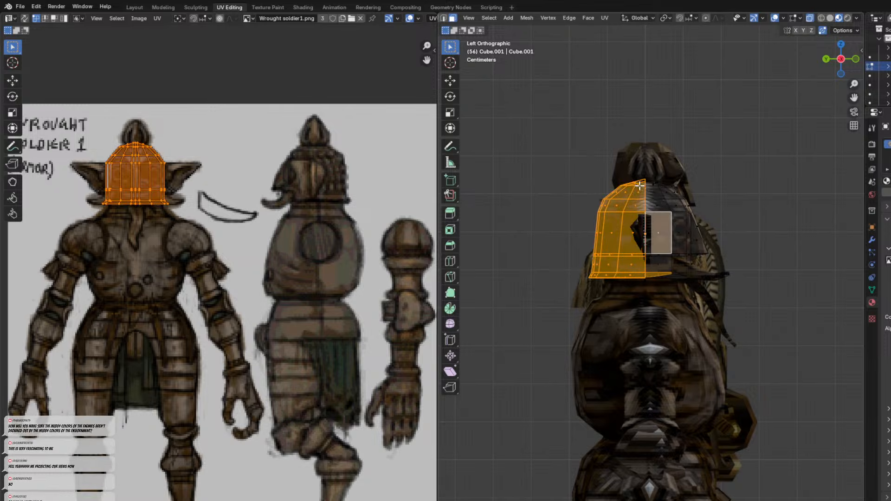
shift+drag(622, 176, 660, 295)
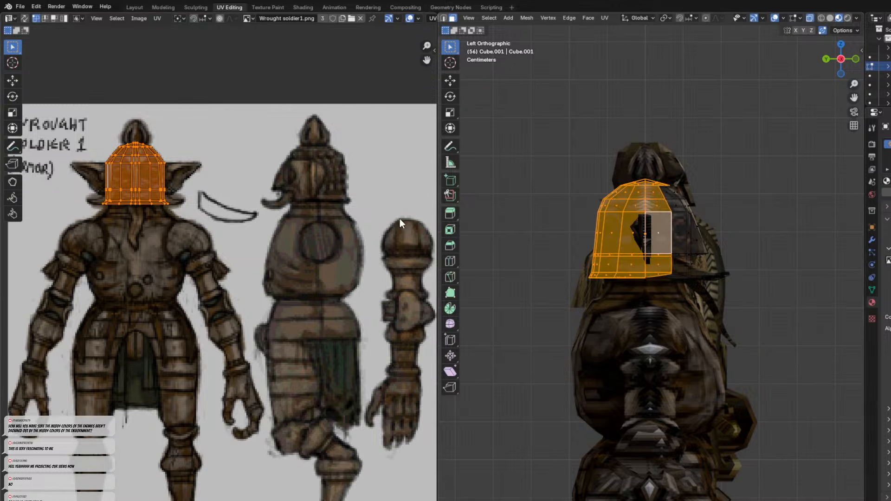
Project the selected helmet faces from the right view, then scale and move their UVs onto the side-view helmet drawing.
click(841, 59)
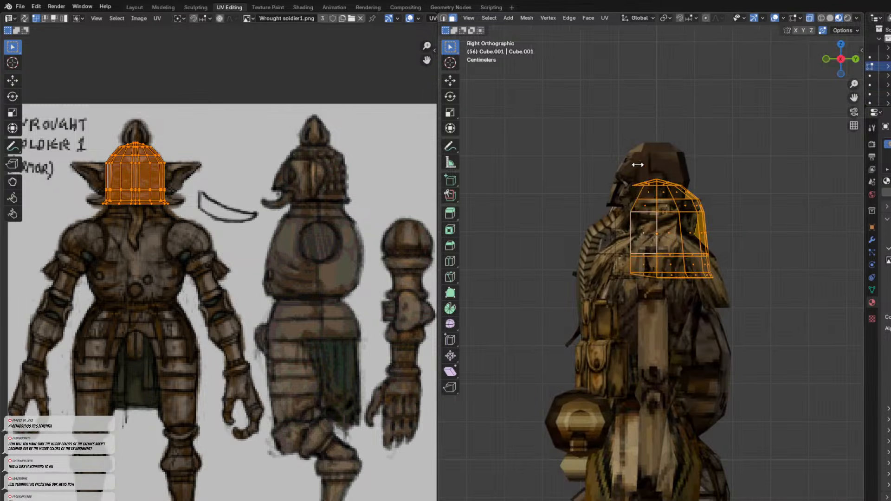
scroll(708, 253, up, 2)
key(u)
click(708, 254)
middle_drag(290, 227, 164, 227)
key(s)
click(327, 261)
key(g)
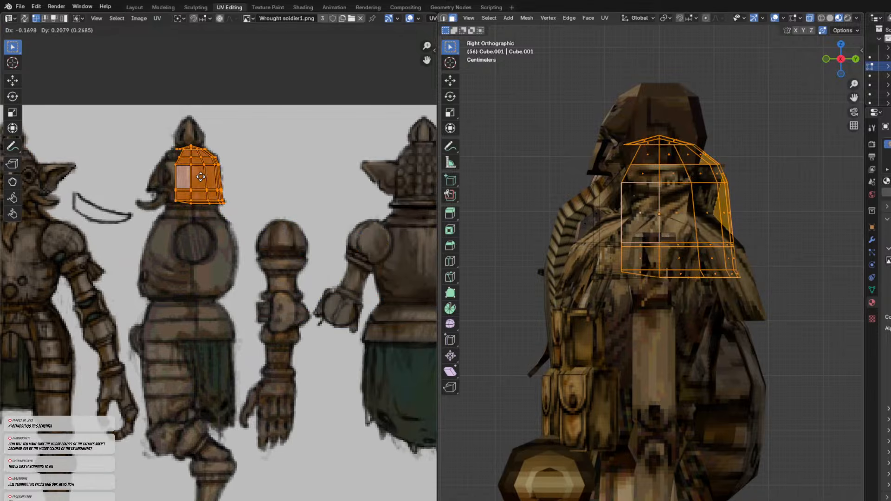
Hide the viewport overlays and shift the helmet side UVs slightly left to align the side-view drawing on the mesh.
middle_drag(519, 149, 569, 171)
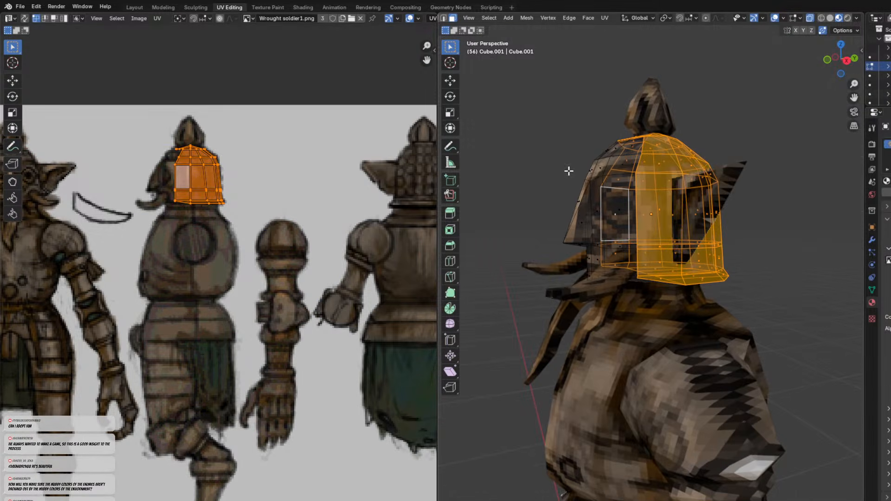
click(774, 18)
middle_drag(732, 155, 694, 185)
key(g)
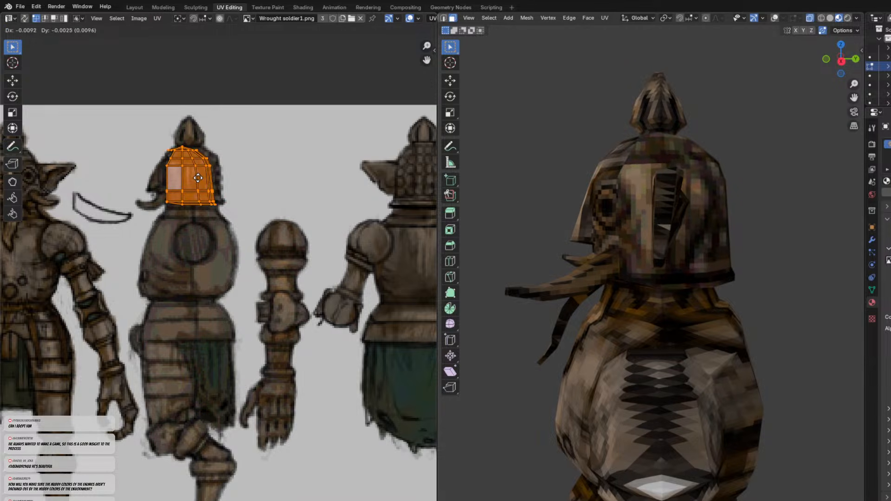
click(527, 180)
middle_drag(527, 180, 645, 168)
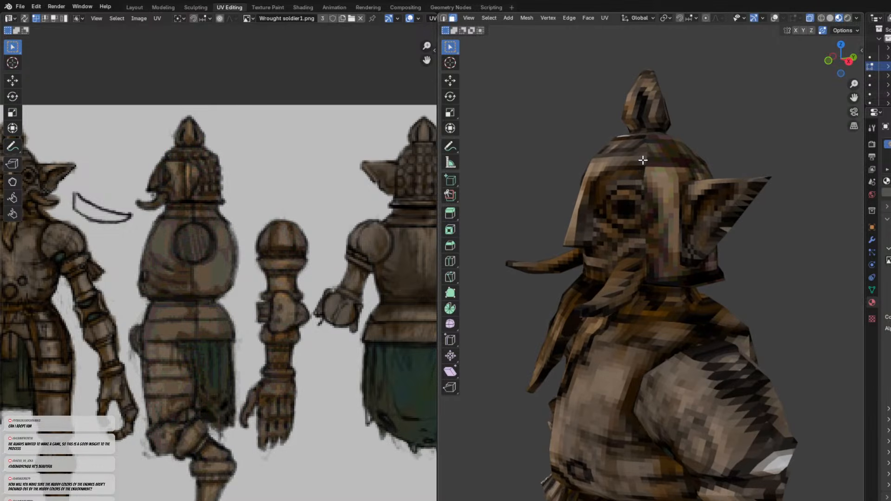
Examine the projected helmet texture from both sides, the front and above.
middle_drag(656, 160, 851, 157)
scroll(342, 211, down, 3)
middle_drag(626, 195, 659, 176)
scroll(356, 241, up, 2)
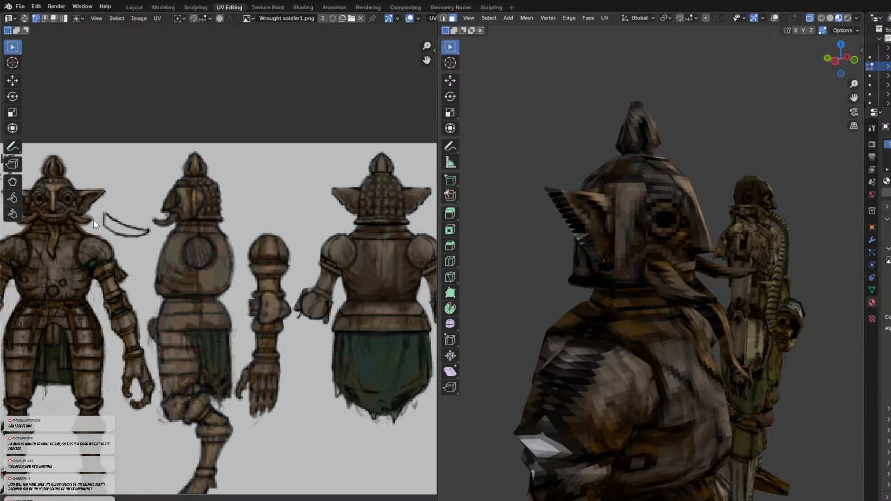
middle_drag(674, 235, 644, 242)
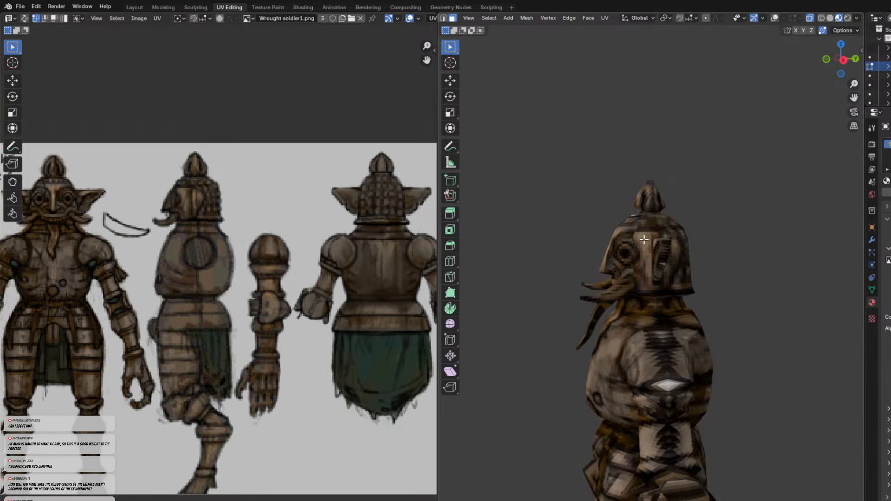
scroll(618, 235, up, 4)
middle_drag(606, 179, 672, 190)
click(763, 229)
scroll(769, 218, down, 2)
middle_drag(733, 219, 769, 309)
click(755, 329)
middle_drag(631, 201, 635, 240)
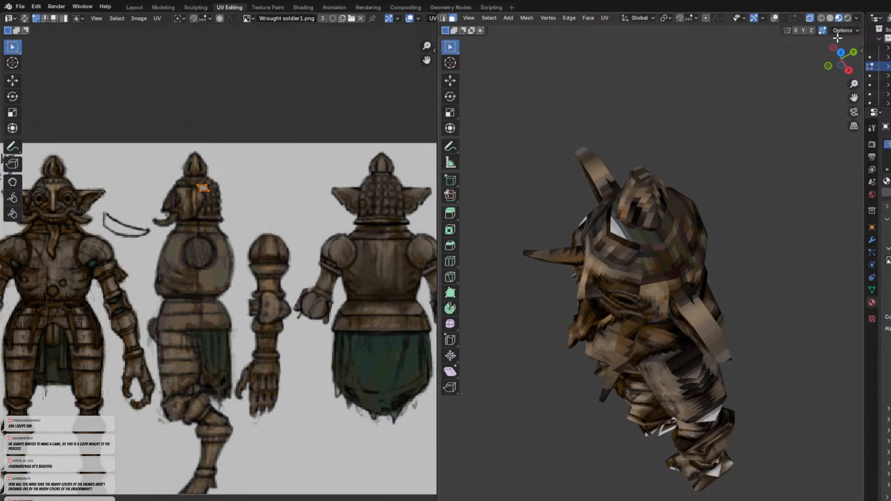
Show the overlays again and select the ring of faces around the spike on top of the helmet.
click(773, 18)
scroll(636, 200, up, 3)
middle_drag(636, 200, 650, 220)
click(603, 254)
shift+click(643, 260)
middle_drag(643, 259, 748, 260)
drag(688, 217, 738, 255)
middle_drag(739, 256, 667, 237)
shift+drag(650, 216, 683, 293)
shift+click(637, 315)
middle_drag(581, 261, 531, 278)
Project the top ring faces from the top view, then shrink and move their UVs onto the back-view helmet drawing.
click(837, 57)
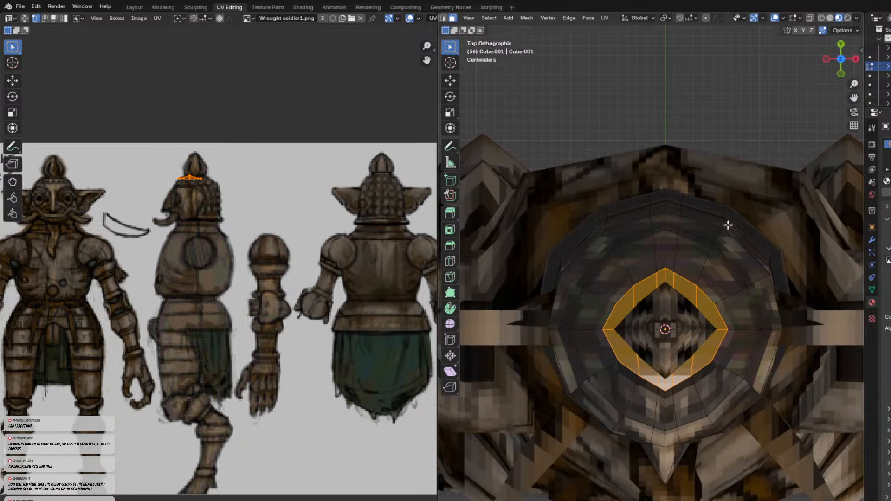
key(u)
click(661, 323)
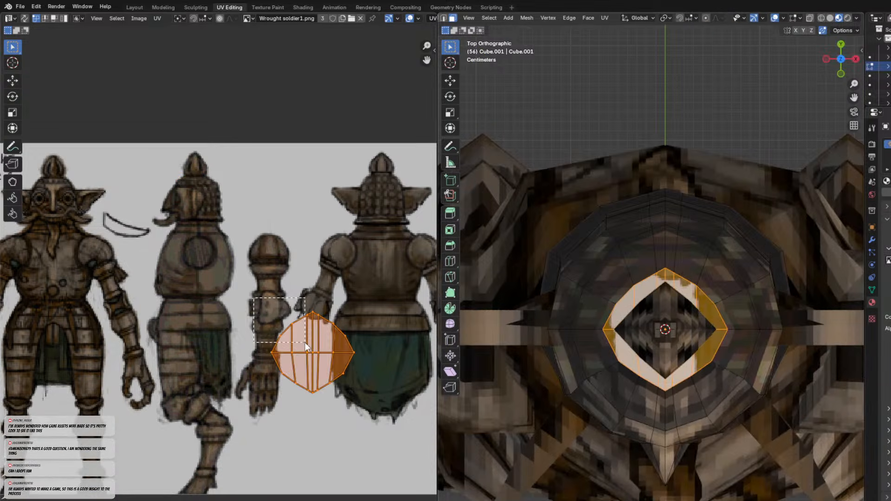
key(g)
key(s)
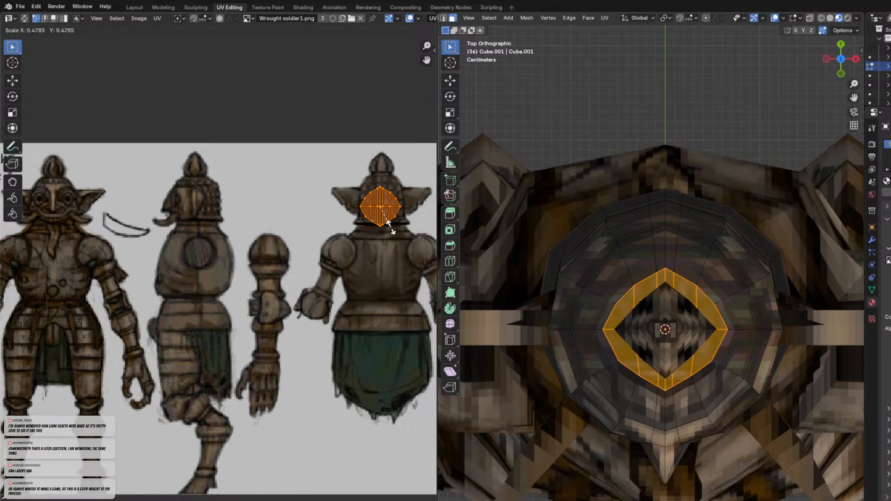
click(384, 222)
key(g)
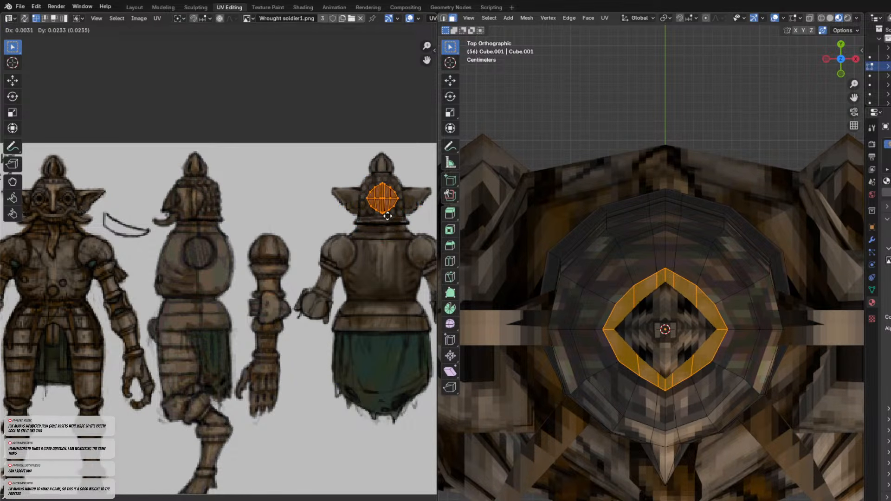
click(647, 187)
Deselect the ring and box-select the helmet's central back faces from the back orthographic view.
middle_drag(646, 187, 691, 176)
click(597, 241)
middle_drag(596, 241, 718, 181)
click(757, 137)
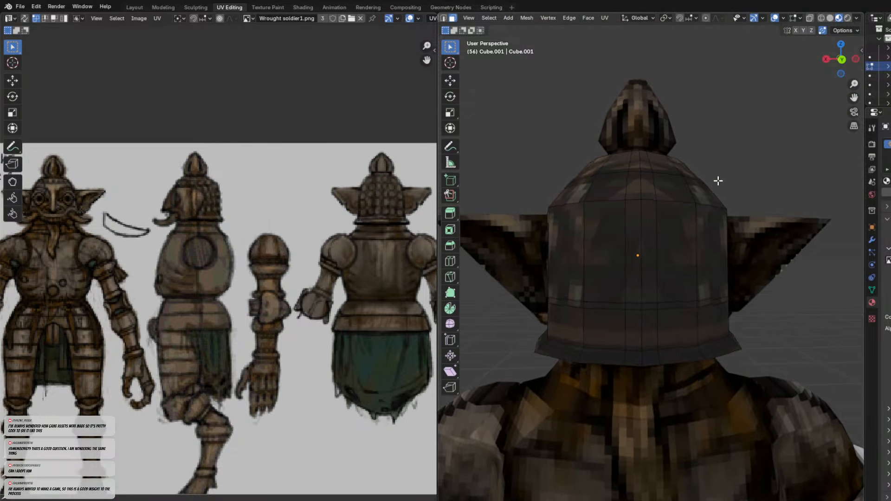
mouse_move(666, 193)
middle_down()
mouse_move(578, 201)
mouse_move(684, 195)
middle_up()
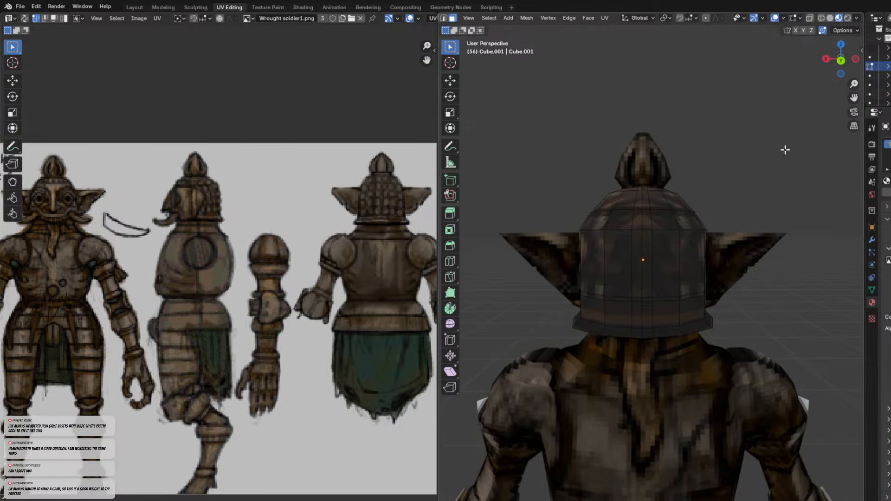
click(842, 61)
drag(621, 203, 663, 311)
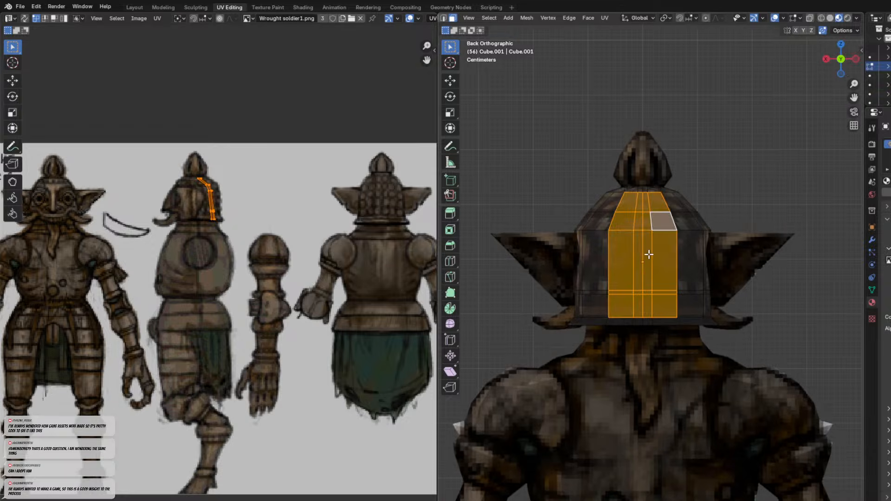
Project the central back faces from view, then scale and move their UVs onto the studded back of the helmet drawing.
key(u)
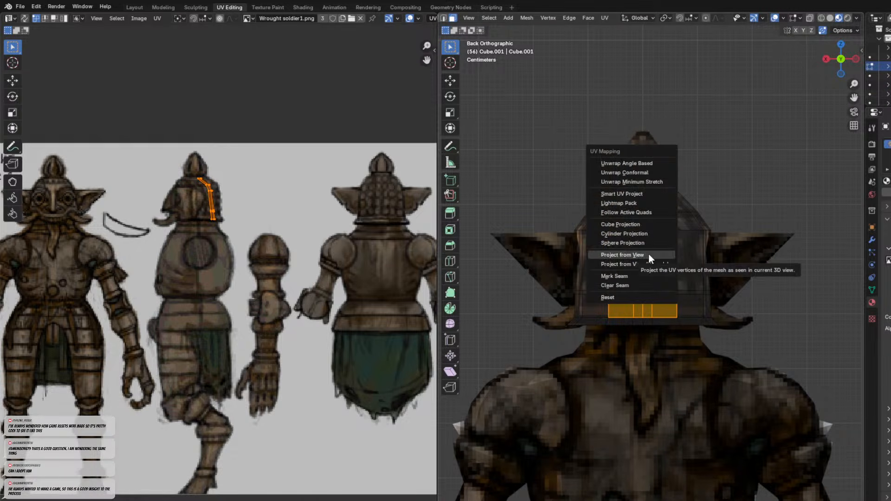
click(648, 256)
key(g)
key(s)
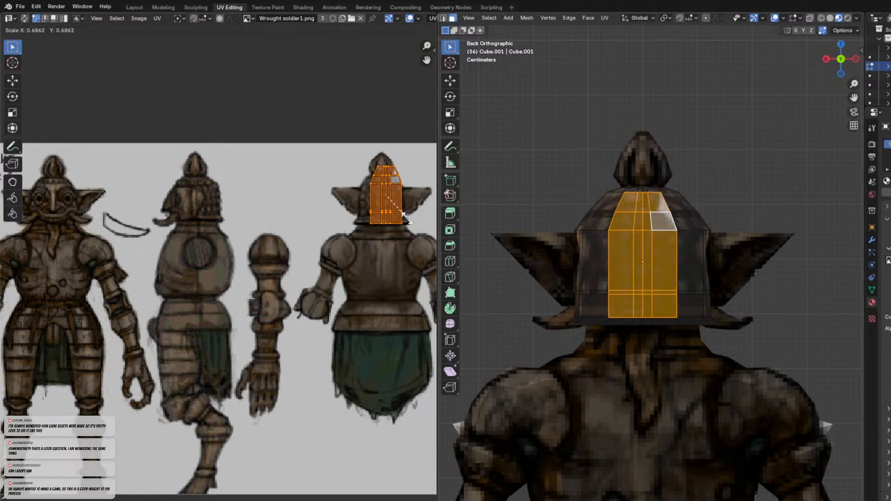
click(389, 213)
key(g)
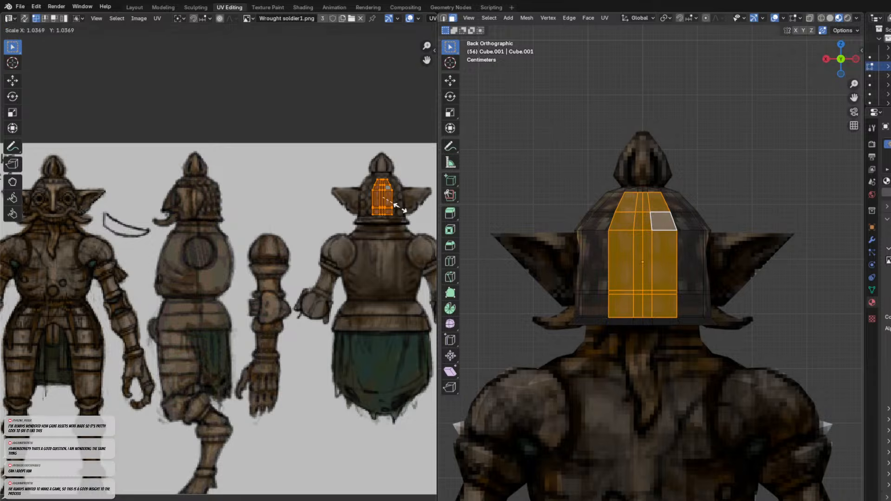
click(568, 193)
Inspect the projected texture on the back of the helmet in Object Mode and Edit Mode.
middle_drag(621, 197, 636, 201)
key(Tab)
middle_drag(728, 201, 710, 219)
click(719, 211)
scroll(719, 212, up, 1)
key(Tab)
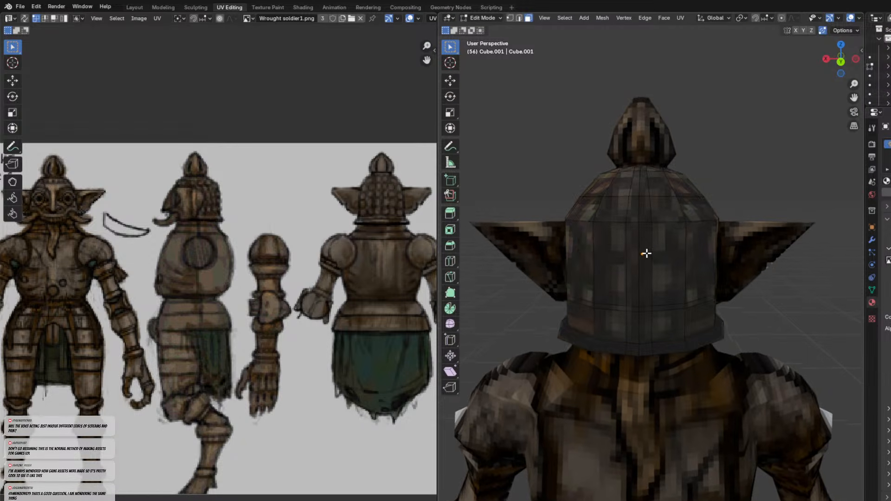
middle_drag(644, 252, 676, 231)
key(Tab)
click(677, 236)
key(Tab)
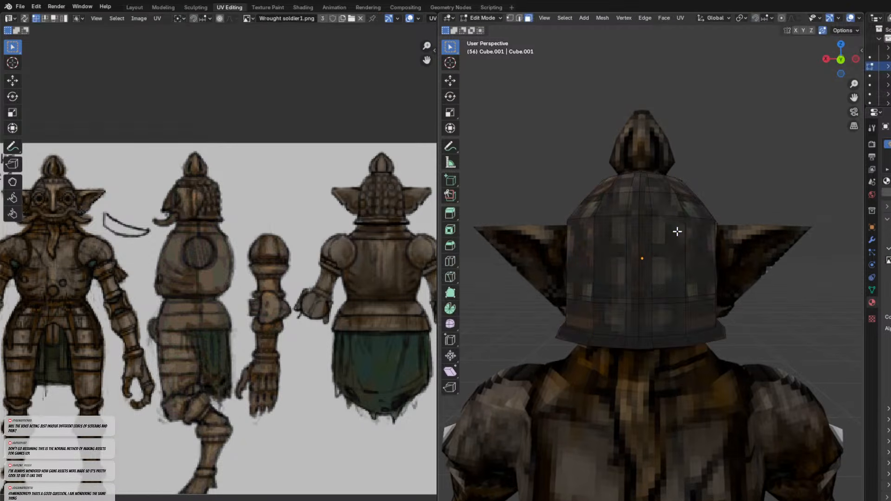
Select the helmet's back UV island, enlarge it to cover more of the studded drawing, and hide the viewport overlays.
key(l)
key(s)
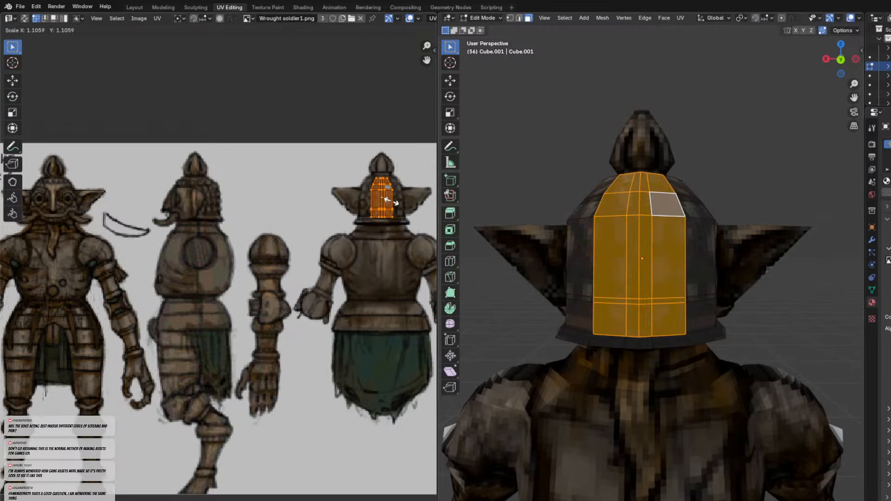
click(393, 202)
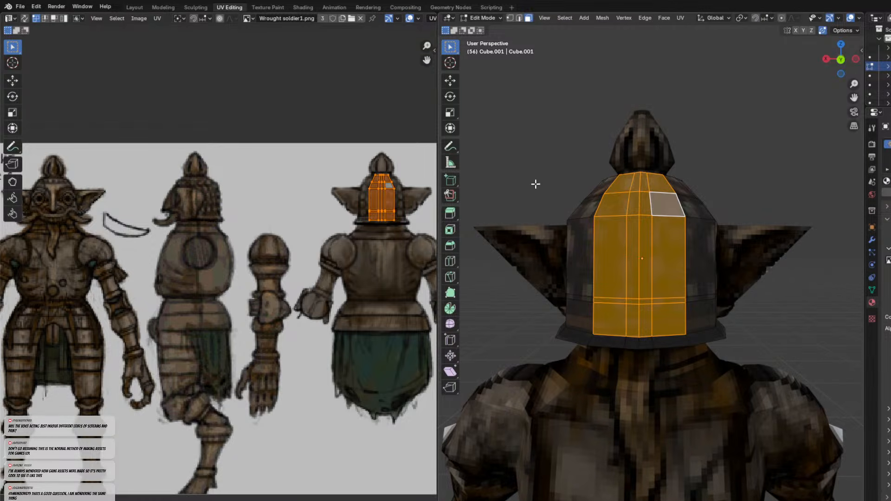
click(849, 18)
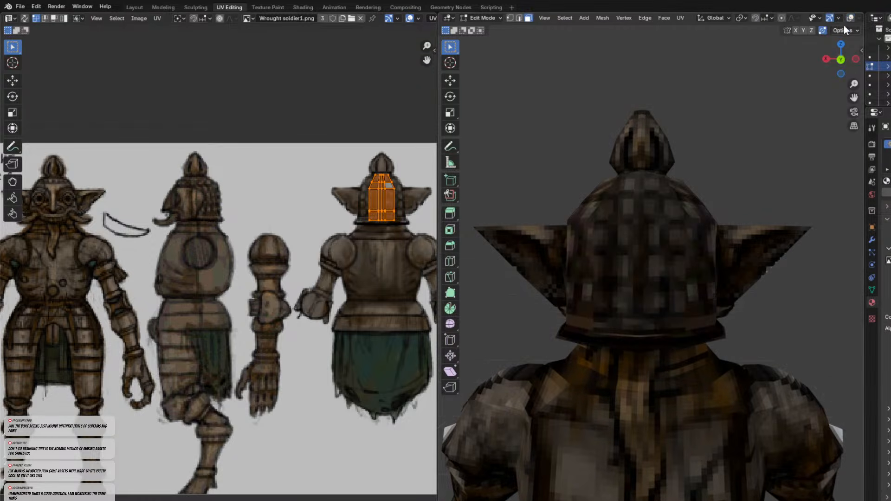
Leave Edit Mode and inspect the retextured helmet from the back, side and front.
middle_drag(683, 183, 611, 181)
click(598, 170)
middle_drag(659, 241, 787, 185)
key(Tab)
middle_drag(759, 227, 705, 252)
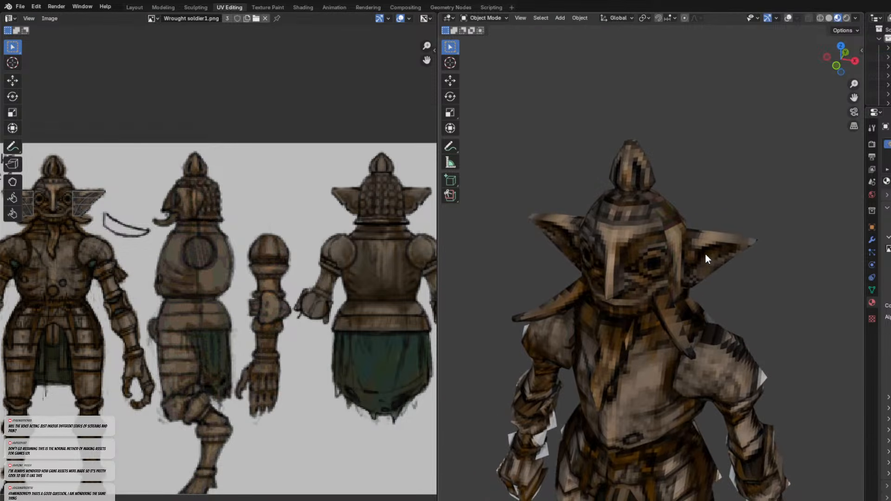
Show the viewport overlays, open the ears in Edit Mode, and move their UVs from the front drawing onto the back-view drawing's ears.
click(787, 18)
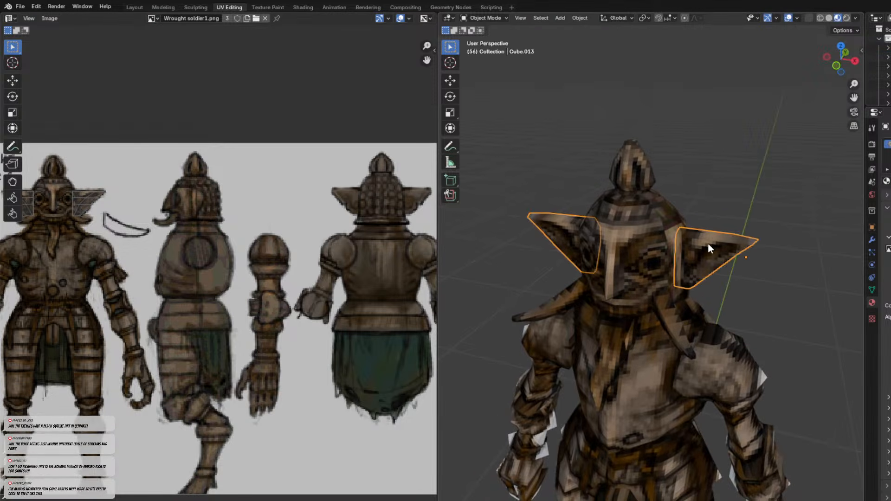
key(Tab)
middle_drag(725, 259, 850, 49)
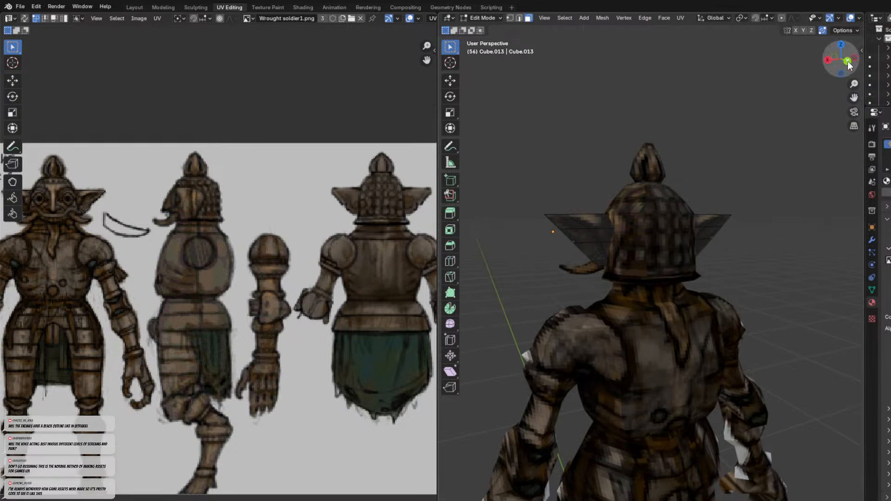
click(847, 61)
key(a)
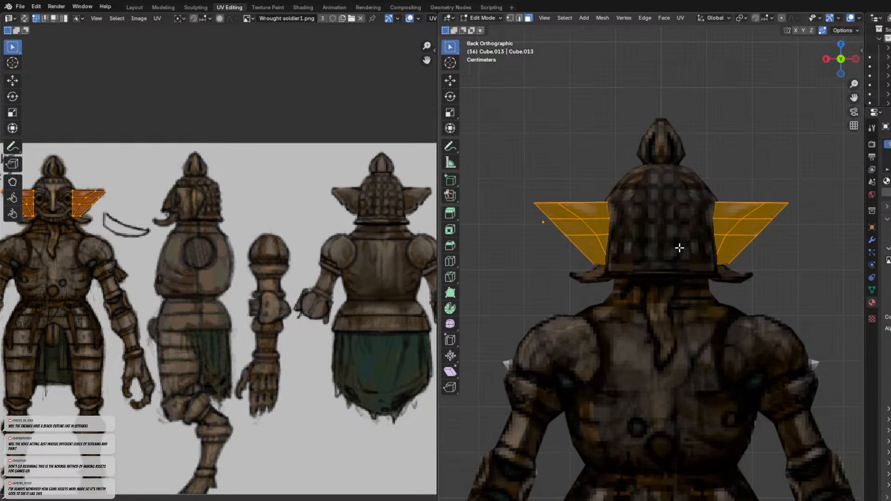
scroll(202, 235, down, 1)
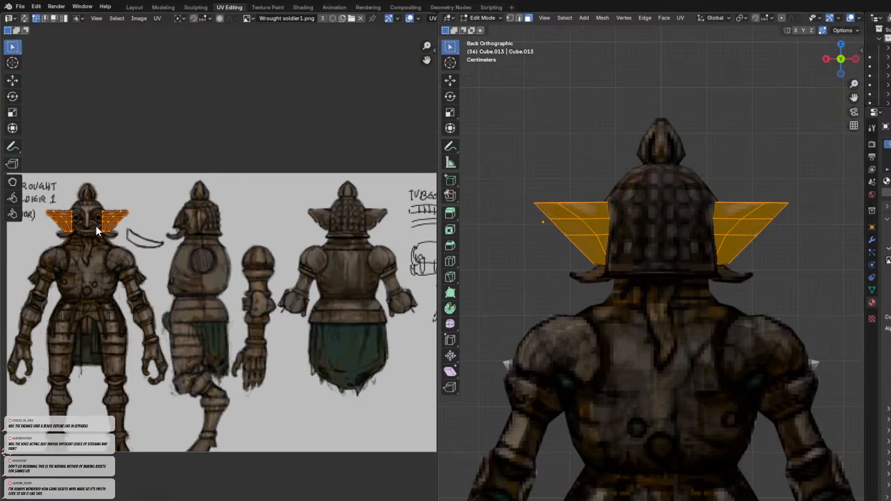
key(g)
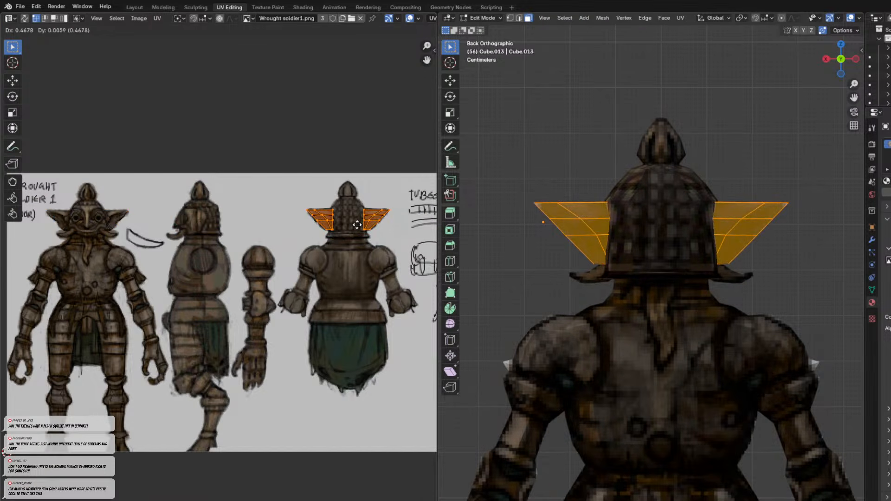
click(559, 180)
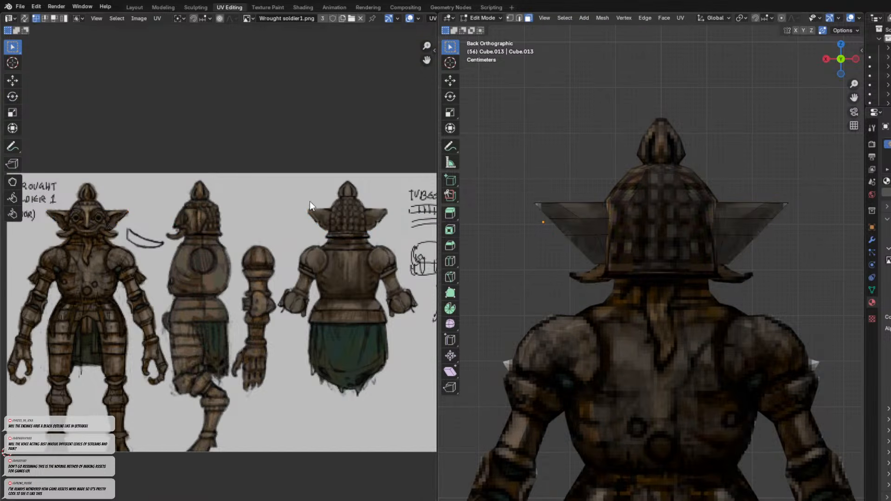
key(ctrl+z)
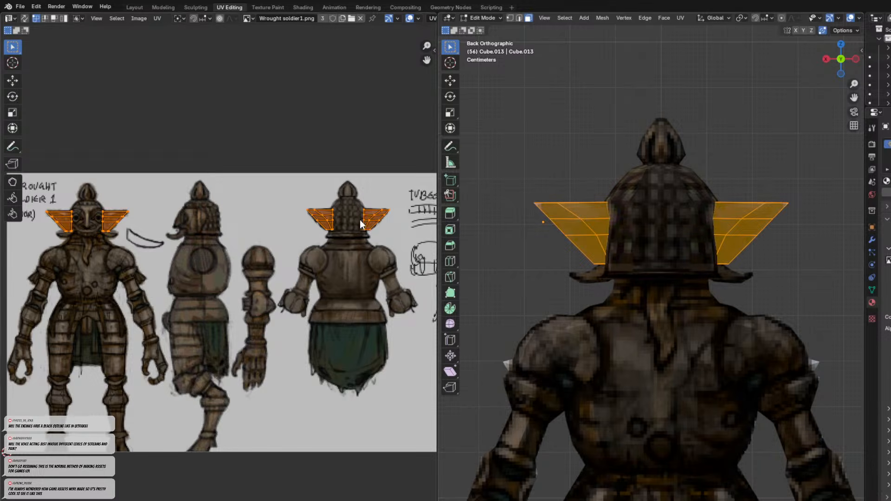
Select the back faces of both ears and scale their UVs to fit the ears in the back-view drawing.
scroll(362, 224, up, 2)
drag(549, 181, 611, 259)
scroll(425, 164, up, 1)
middle_drag(374, 178, 156, 213)
key(s)
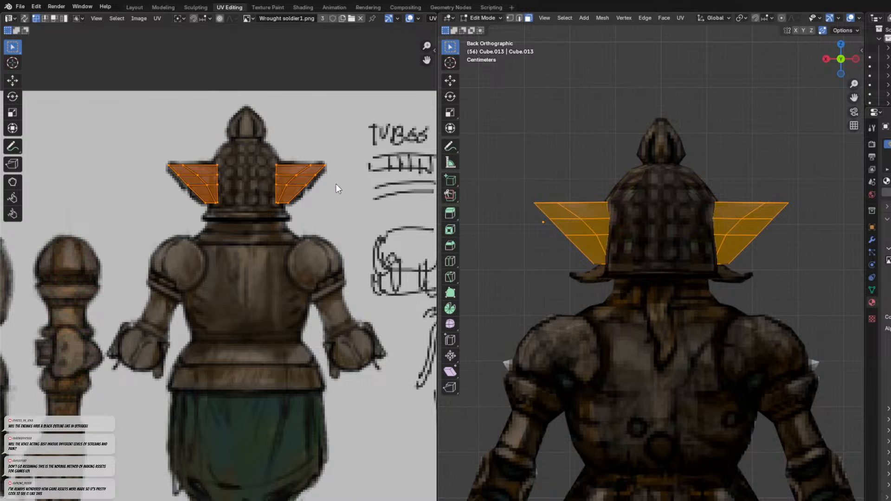
click(513, 164)
Select the thin rim faces along the edges of both ears.
middle_drag(512, 164, 737, 191)
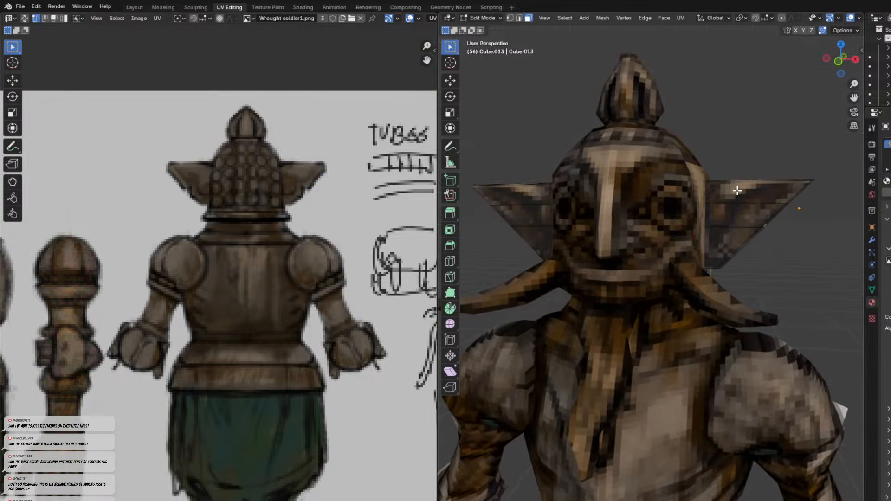
scroll(737, 191, down, 2)
middle_drag(718, 151, 652, 159)
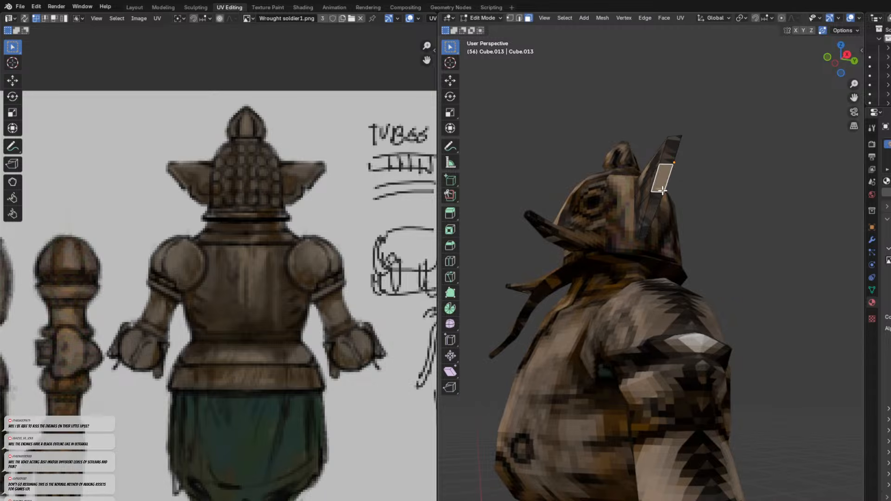
click(653, 206)
middle_drag(661, 190, 801, 173)
shift+click(678, 180)
shift+click(724, 165)
shift+click(680, 198)
shift+click(675, 161)
shift+click(672, 130)
middle_drag(737, 164, 647, 288)
middle_drag(512, 325, 618, 304)
shift+click(661, 328)
shift+click(661, 327)
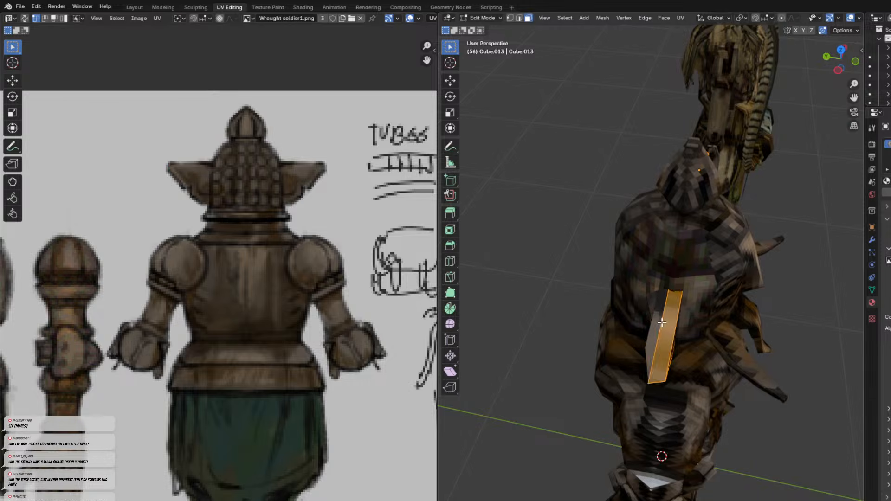
middle_drag(676, 312, 547, 289)
shift+click(547, 278)
shift+click(747, 221)
shift+click(749, 219)
shift+click(749, 215)
shift+click(752, 222)
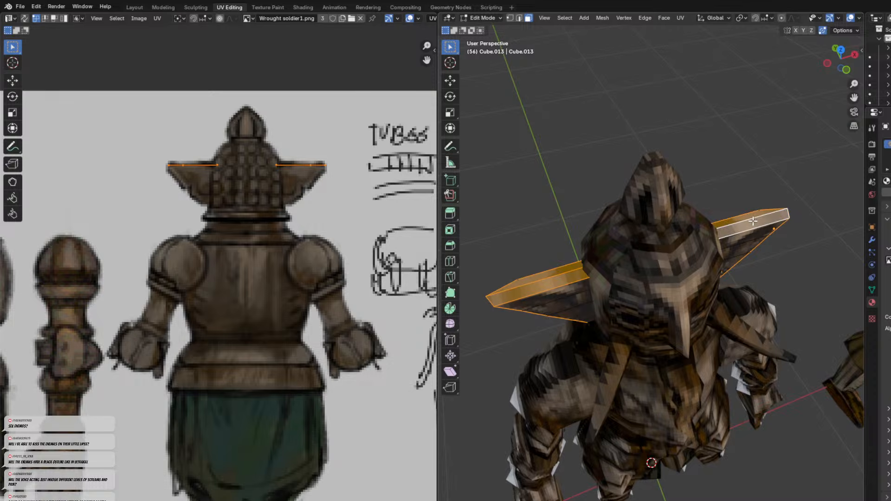
Project the ear rim faces from the top view, then scale and move their UVs onto the ears of the back-view drawing.
click(841, 50)
key(u)
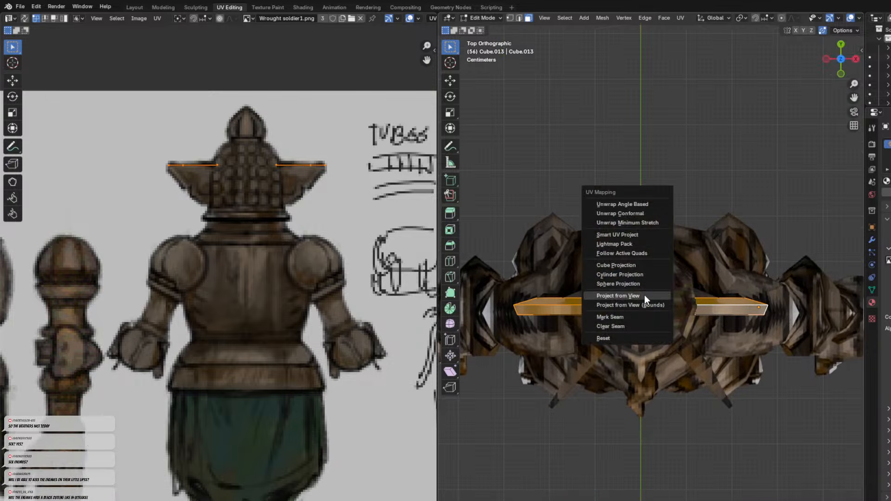
click(644, 295)
middle_drag(192, 276, 346, 261)
scroll(332, 297, down, 1)
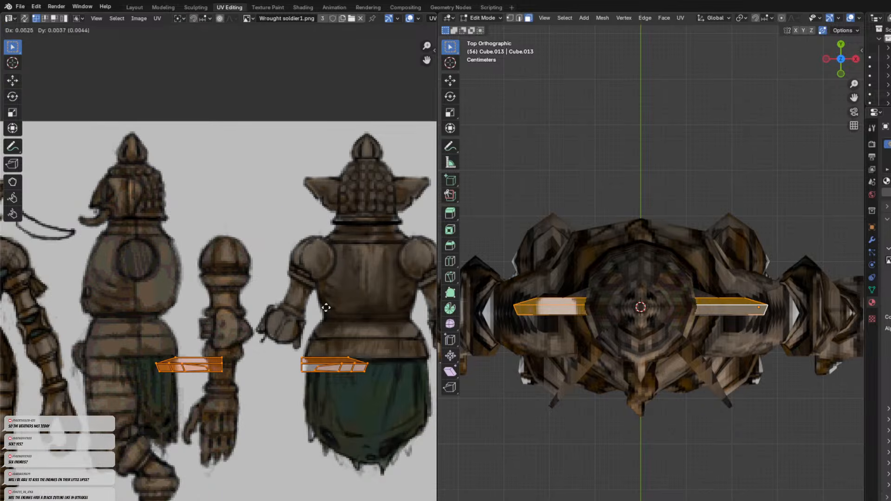
key(g)
key(s)
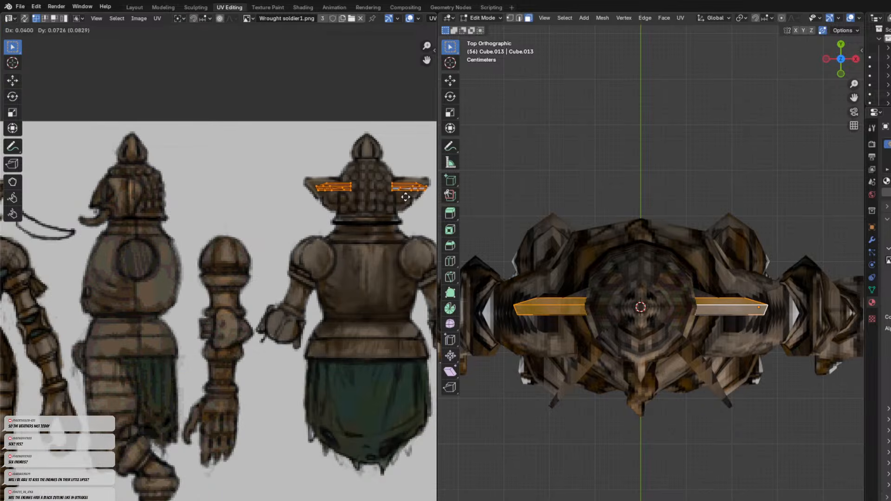
click(405, 199)
key(g)
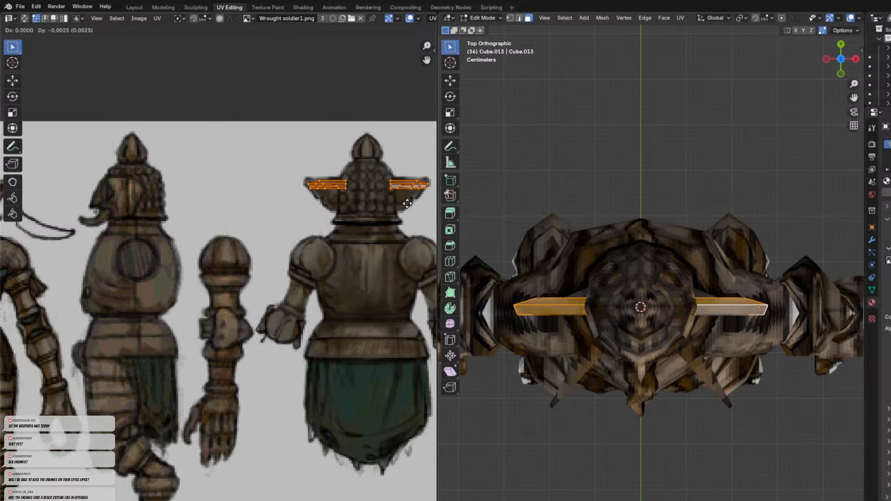
click(407, 203)
click(572, 220)
middle_drag(572, 220, 585, 185)
Leave Edit Mode and inspect the retextured ears and helmet from several angles.
key(Tab)
click(646, 140)
middle_drag(646, 140, 492, 169)
middle_drag(580, 130, 694, 177)
scroll(678, 218, up, 3)
click(672, 228)
middle_drag(672, 227, 750, 194)
click(739, 160)
middle_drag(738, 161, 701, 171)
Open the torso in Edit Mode and select its four central upper chest faces in front view.
click(656, 266)
middle_drag(656, 265, 706, 181)
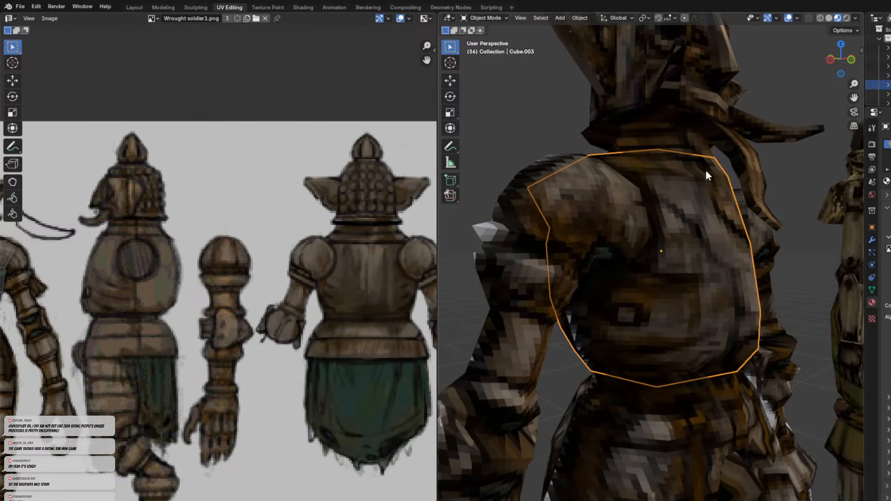
middle_drag(724, 225, 661, 229)
key(Tab)
click(682, 250)
click(648, 217)
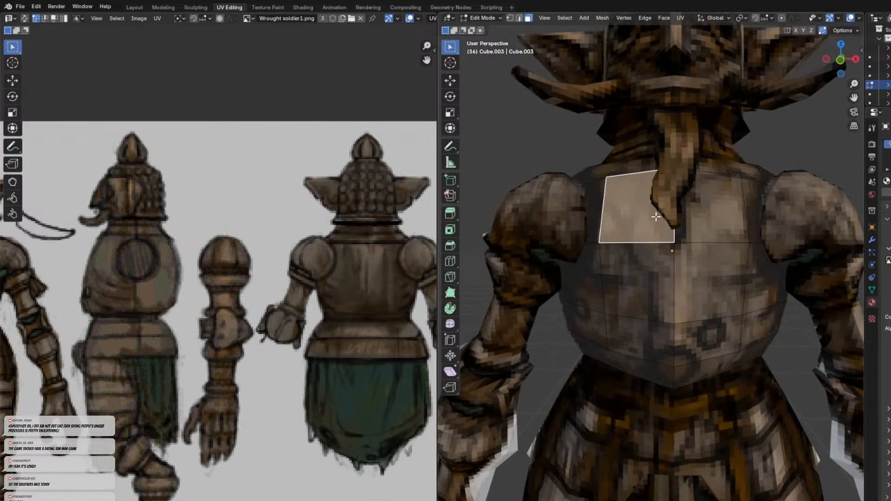
click(840, 59)
click(841, 60)
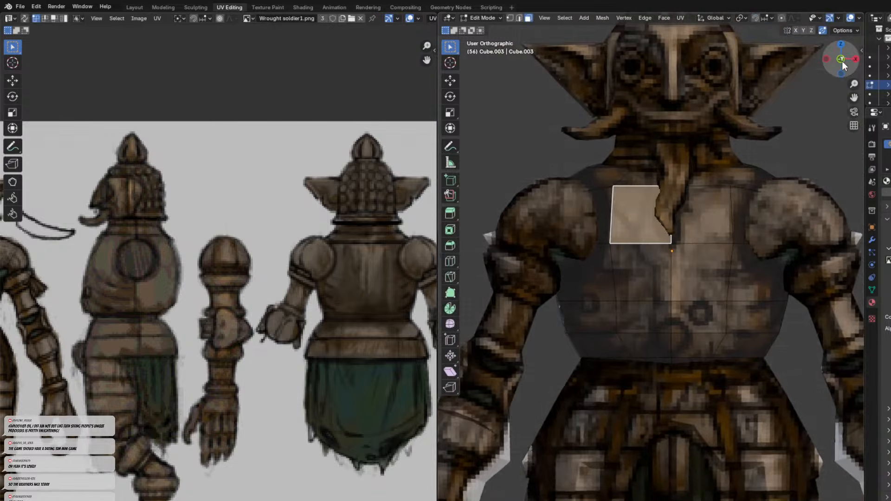
shift+click(688, 214)
shift+click(642, 176)
shift+click(691, 175)
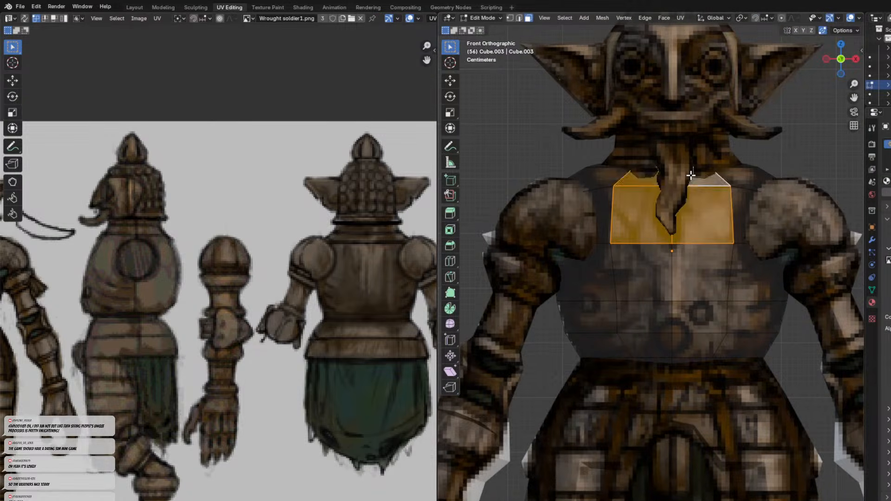
Try moving the upper chest UVs onto the upper back plate of the back-view drawing.
scroll(74, 273, down, 3)
key(g)
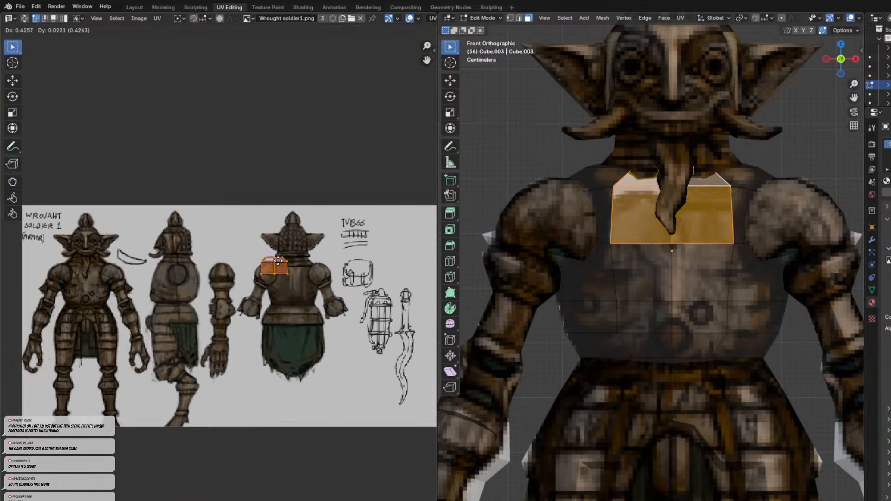
click(296, 265)
scroll(306, 276, up, 6)
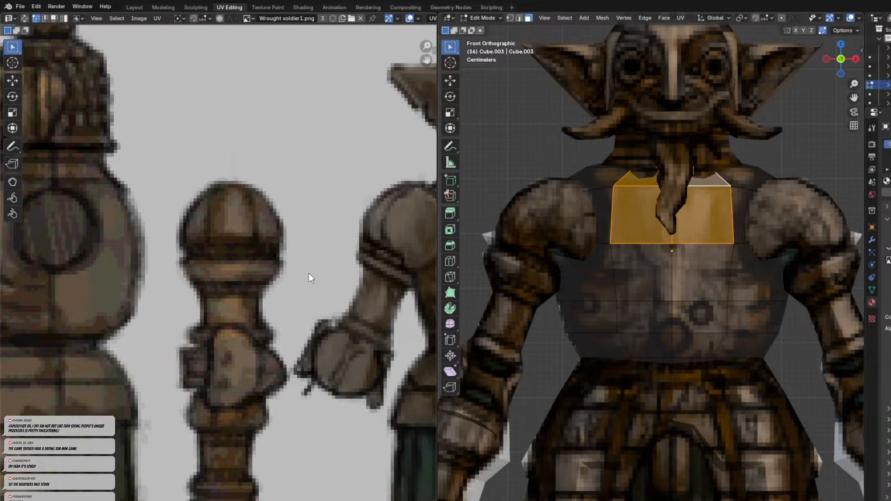
middle_drag(201, 239, 90, 244)
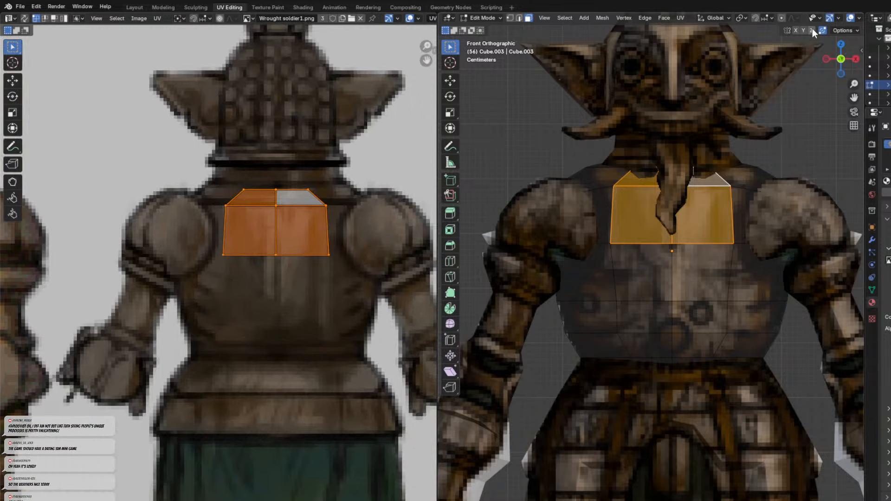
Hide the viewport overlays and try shifting the chest UVs across the drawn back plate while checking the texture.
click(847, 17)
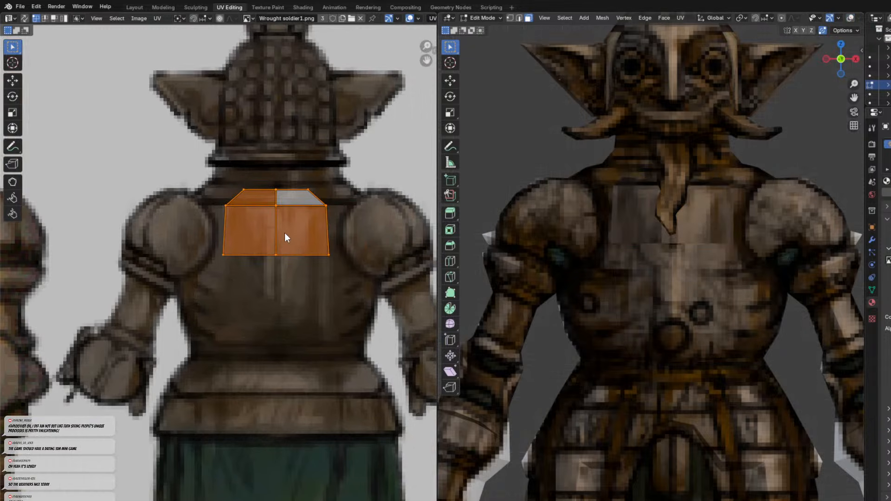
key(g)
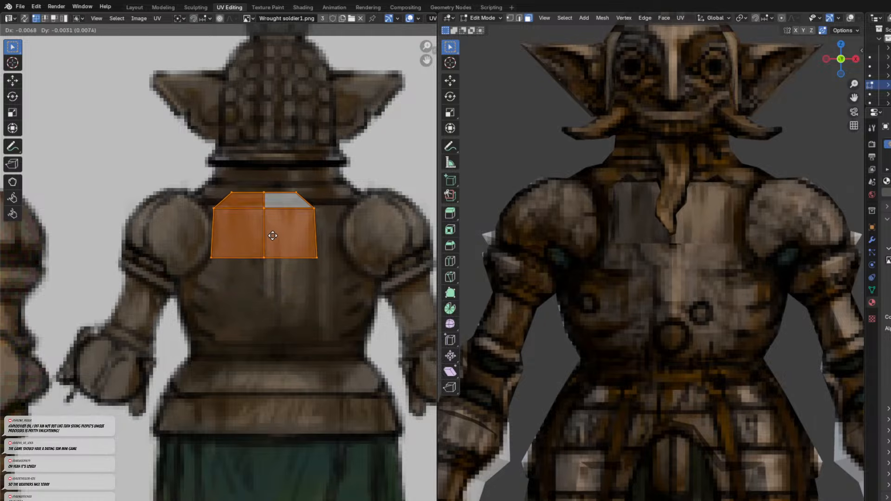
click(278, 243)
key(g)
click(287, 242)
middle_drag(562, 177, 520, 185)
scroll(269, 209, down, 1)
scroll(269, 209, down, 2)
Move the upper chest UVs to the front-view drawing, rescale them, and position them on the middle of the breastplate.
middle_drag(237, 207, 431, 174)
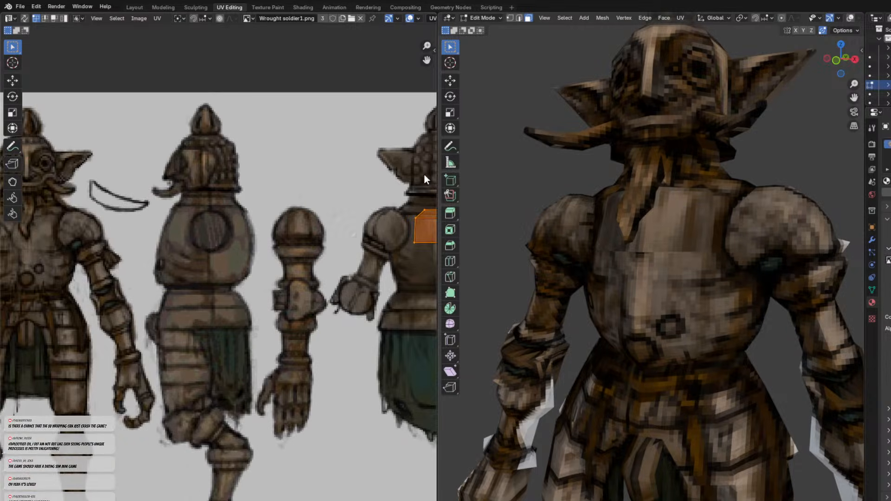
key(g)
click(394, 236)
middle_drag(336, 241, 485, 238)
key(s)
click(236, 262)
key(g)
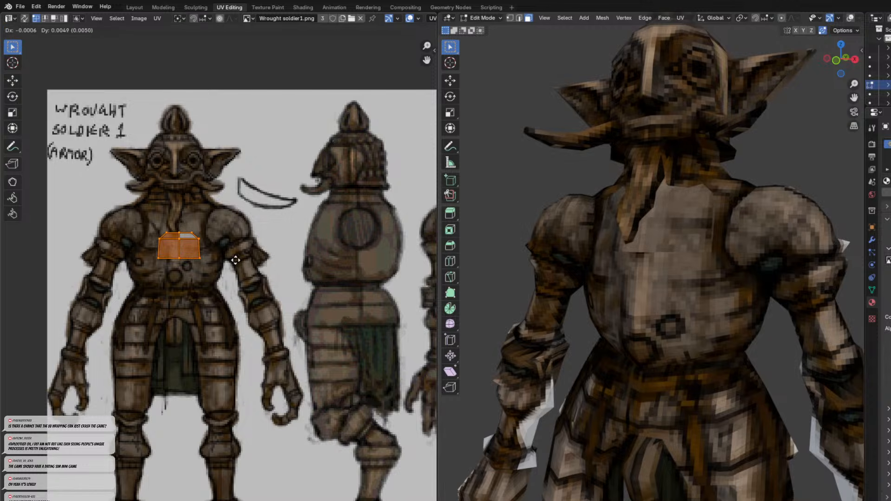
click(232, 259)
Widen the upper chest UVs along the X axis on the front-view breastplate.
middle_drag(558, 195, 580, 197)
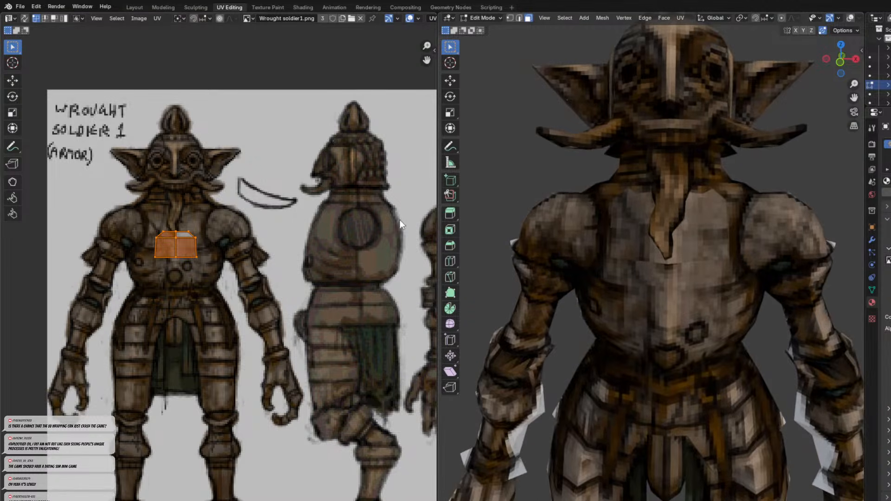
key(s)
key(x)
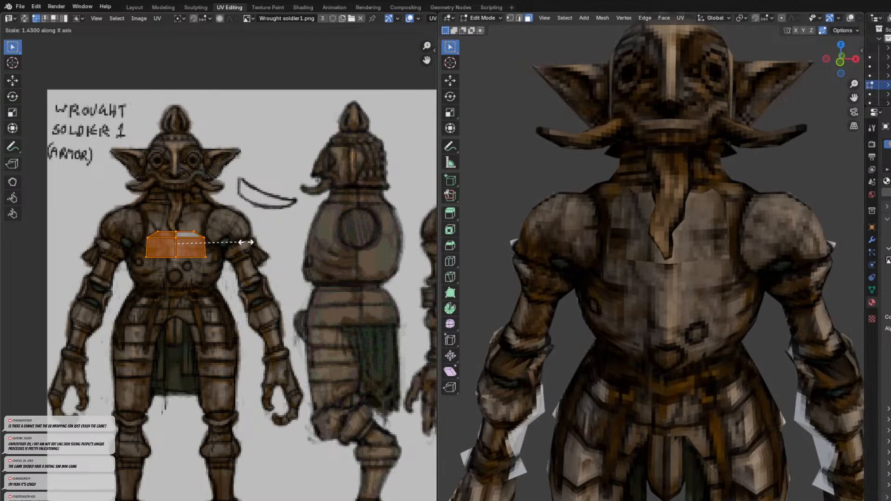
click(226, 244)
click(570, 173)
Select the two central chest faces below the upper ones and scale their UVs along the Y axis.
middle_drag(572, 174, 708, 297)
click(691, 295)
shift+click(686, 297)
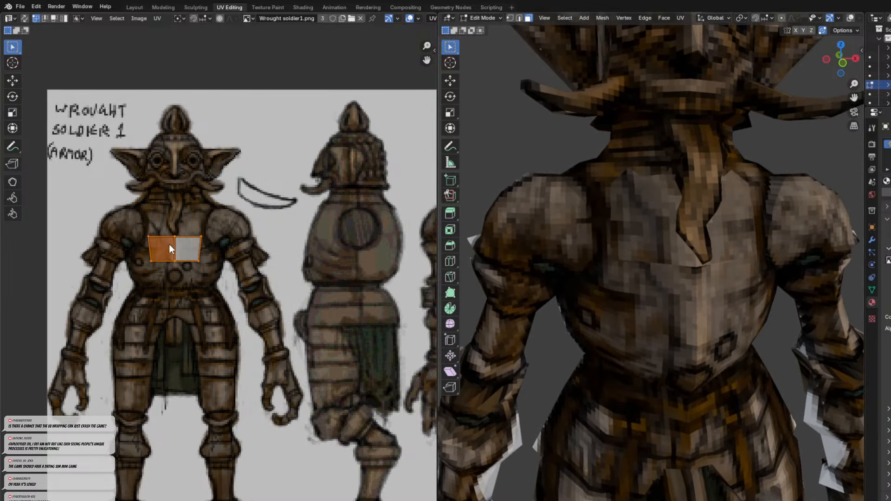
click(538, 172)
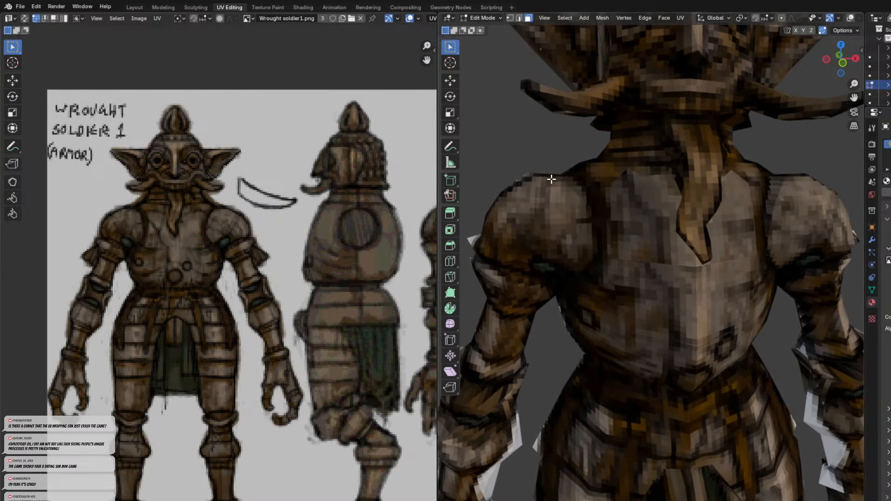
scroll(539, 167, down, 5)
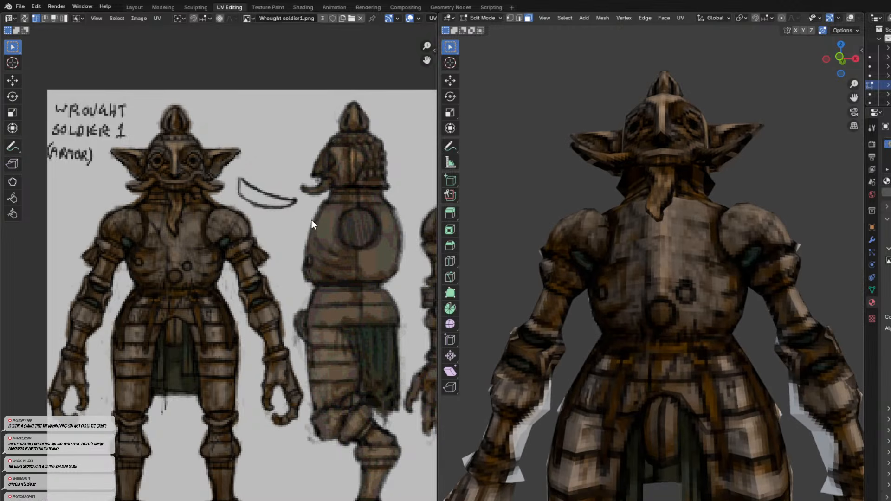
key(ctrl+z)
key(s)
key(x)
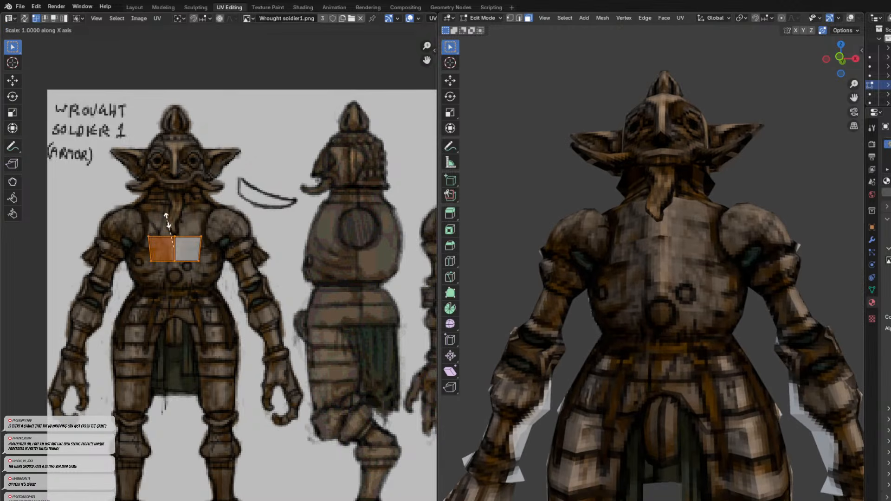
key(y)
click(168, 227)
Leave Edit Mode and inspect the whole soldier from the front beside the full concept sheet.
key(Tab)
middle_drag(536, 179, 627, 229)
scroll(622, 244, down, 5)
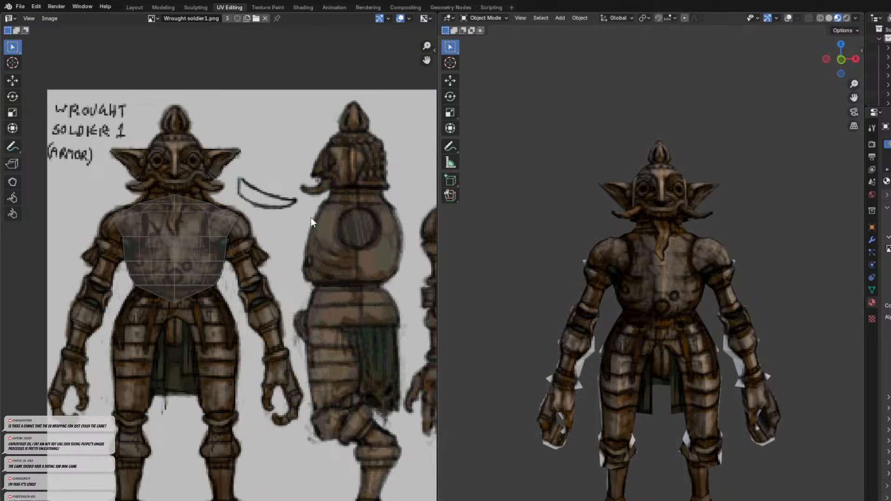
scroll(291, 198, down, 4)
scroll(190, 231, up, 1)
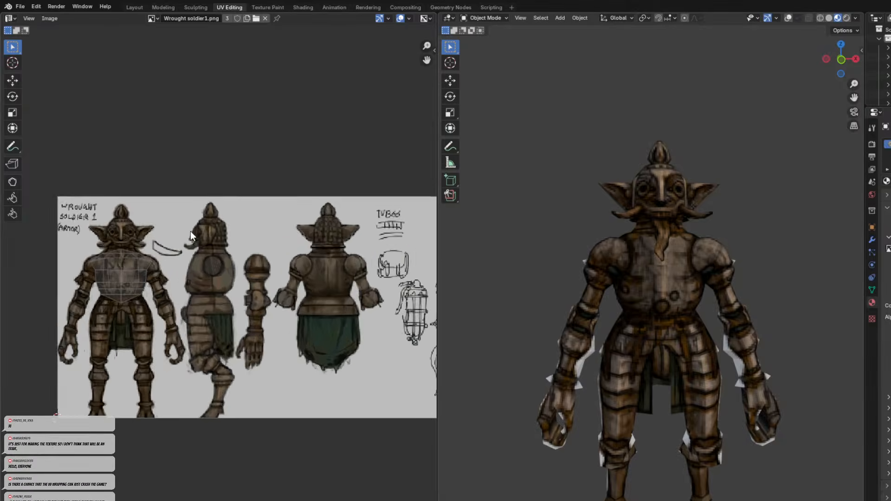
Examine the textured soldier from the front and side against the views on the concept sheet.
scroll(190, 231, up, 4)
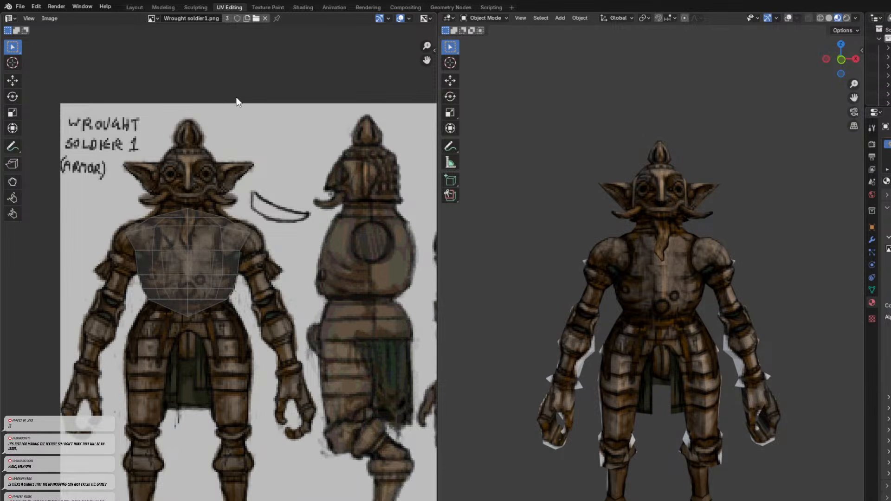
middle_drag(510, 232, 588, 279)
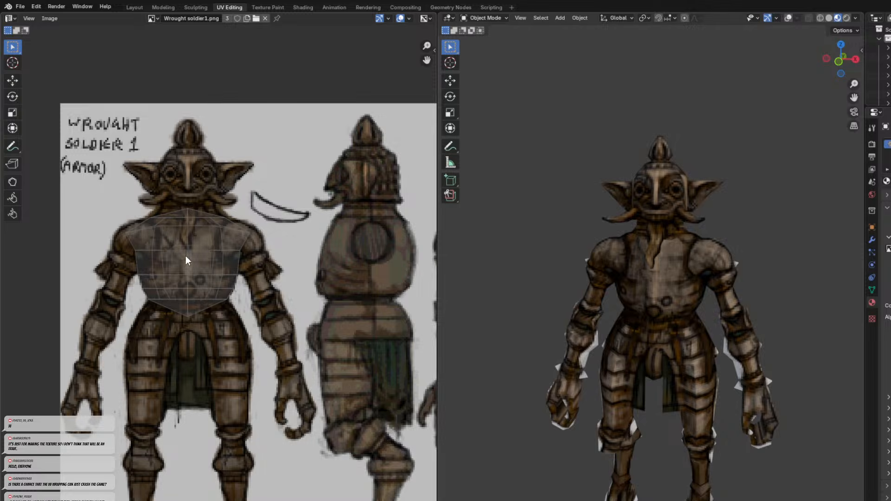
middle_drag(505, 261, 468, 261)
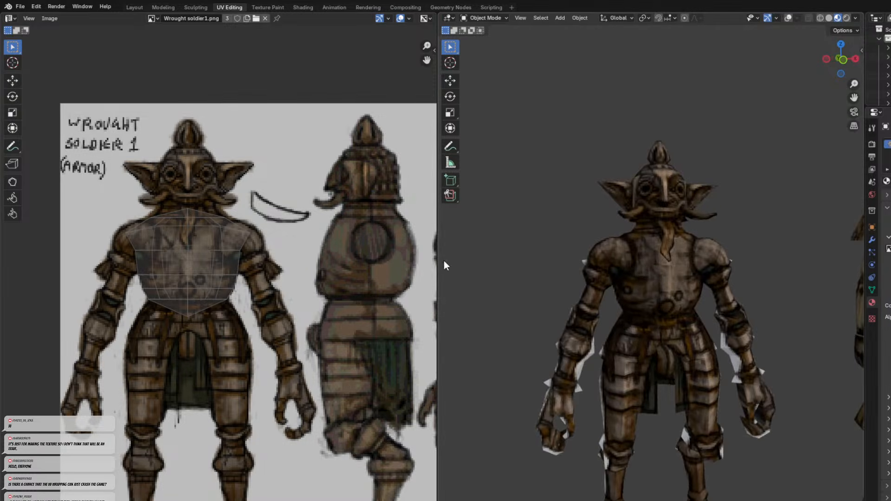
scroll(328, 210, down, 1)
middle_drag(329, 211, 215, 204)
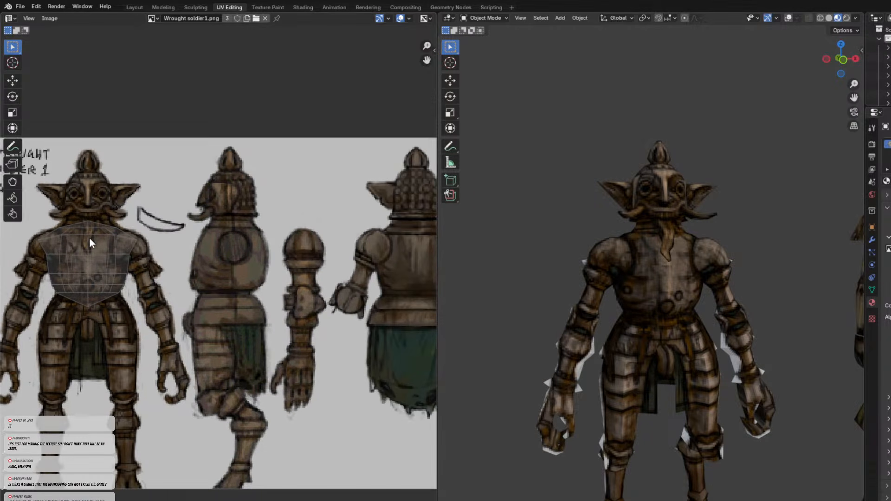
middle_drag(563, 227, 484, 228)
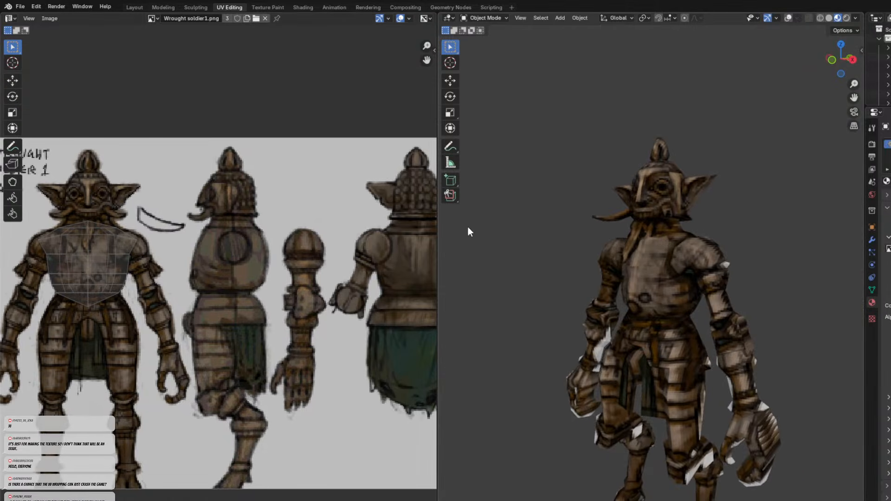
scroll(322, 222, down, 1)
middle_drag(321, 222, 299, 223)
middle_drag(571, 263, 630, 344)
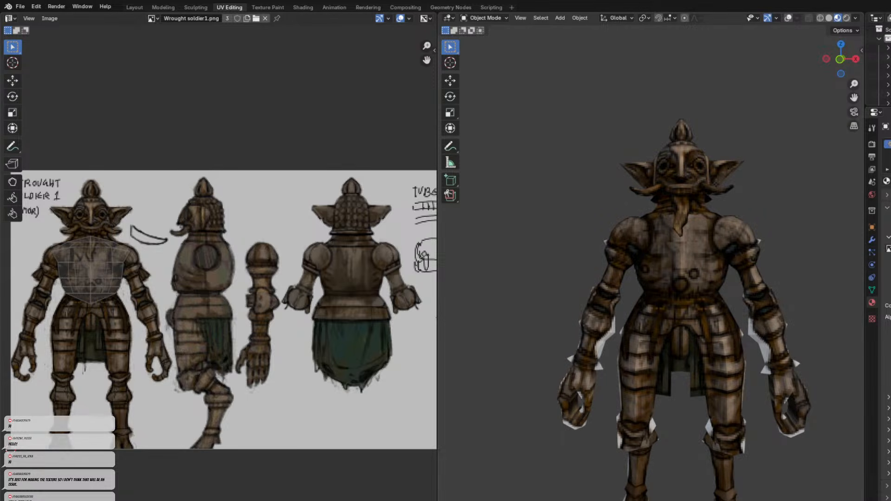
Switch to the concept painting in Krita and briefly hide individual layers to check what each one contains.
key(alt+Tab)
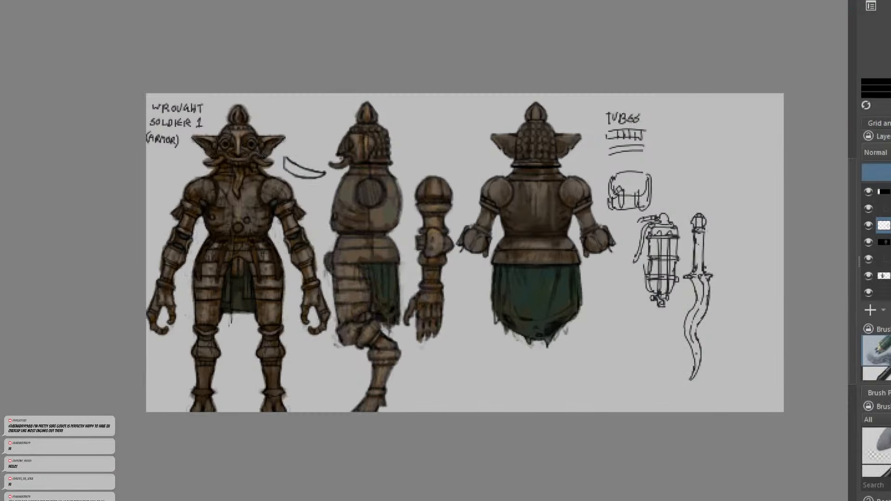
scroll(461, 354, up, 3)
middle_drag(468, 298, 565, 254)
scroll(565, 283, down, 1)
scroll(545, 274, up, 1)
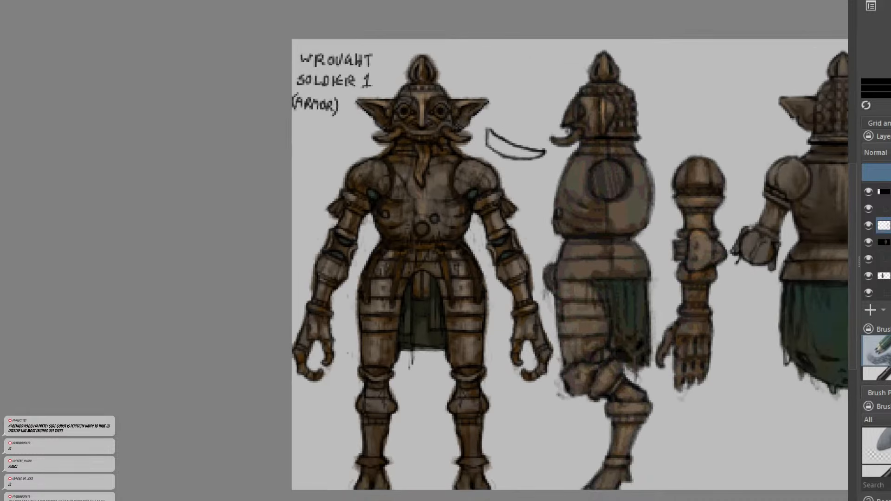
click(869, 226)
click(869, 226)
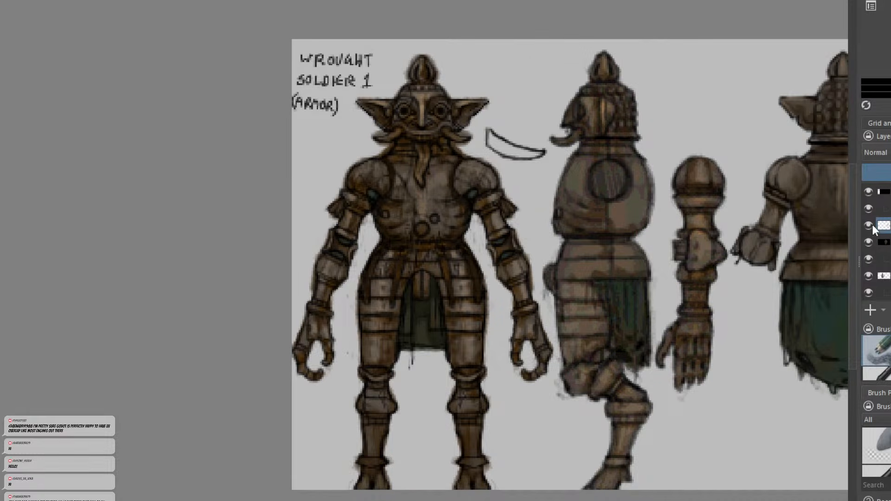
click(868, 276)
click(868, 275)
Examine the layers further down the stack by toggling their visibility to find those holding the front-view soldier.
middle_drag(543, 211, 529, 273)
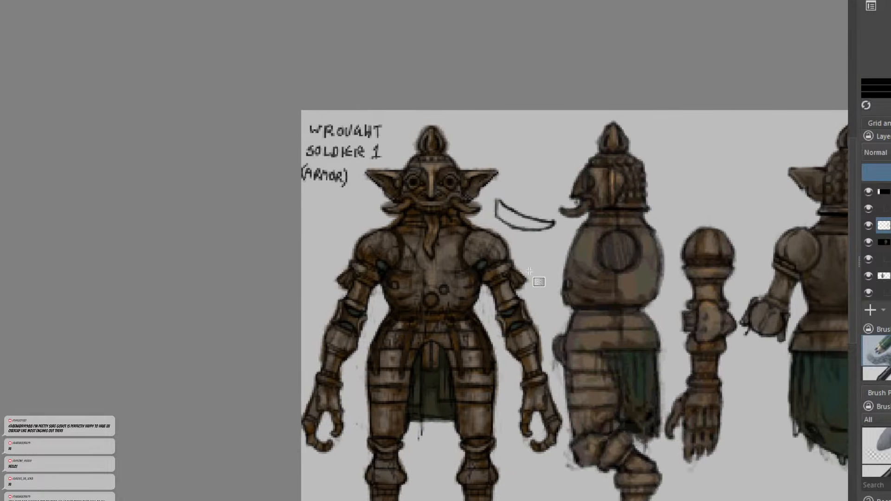
scroll(471, 243, up, 2)
middle_drag(471, 243, 504, 208)
scroll(882, 236, down, 4)
click(870, 214)
click(870, 214)
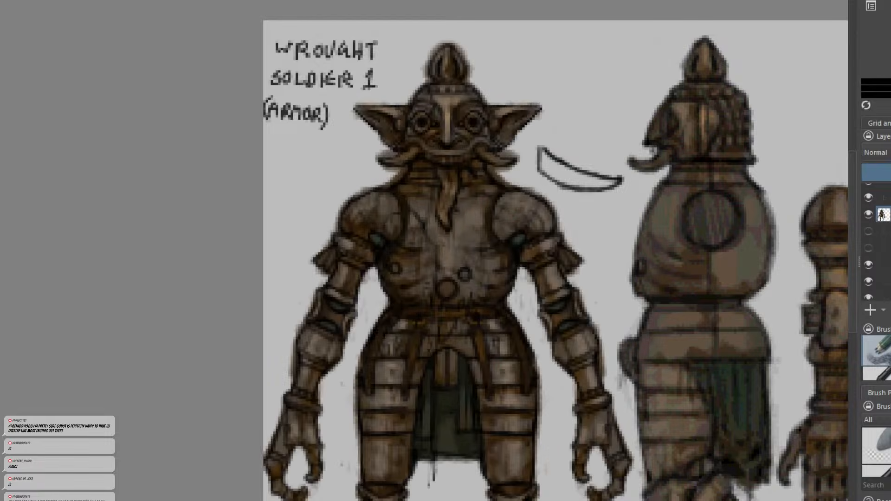
click(867, 215)
click(867, 215)
click(868, 248)
click(868, 248)
click(867, 248)
click(867, 248)
click(886, 248)
click(886, 264)
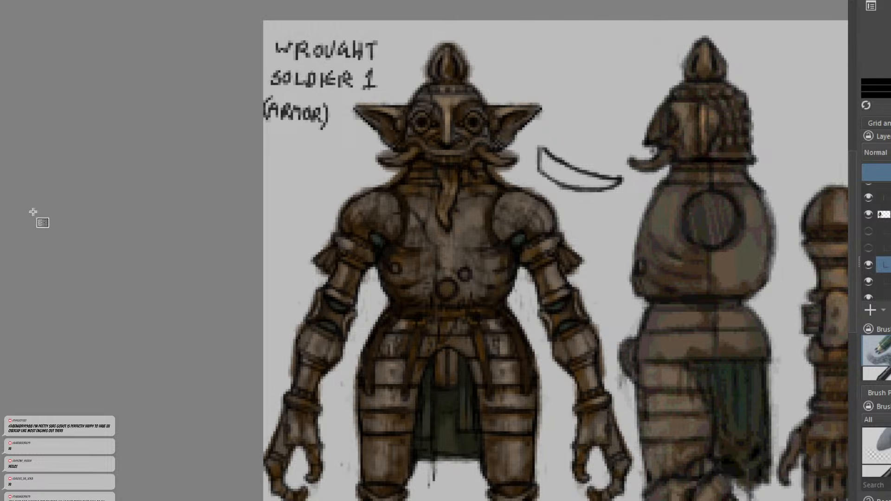
Copy the front view's beard area to a new layer and place the patch beside the figure, below the title.
click(884, 215)
drag(415, 152, 483, 232)
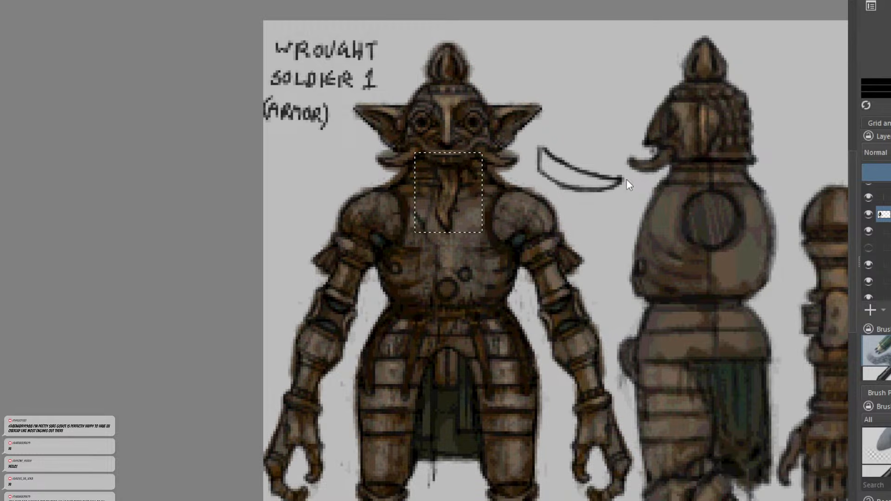
key(ctrl+alt+j)
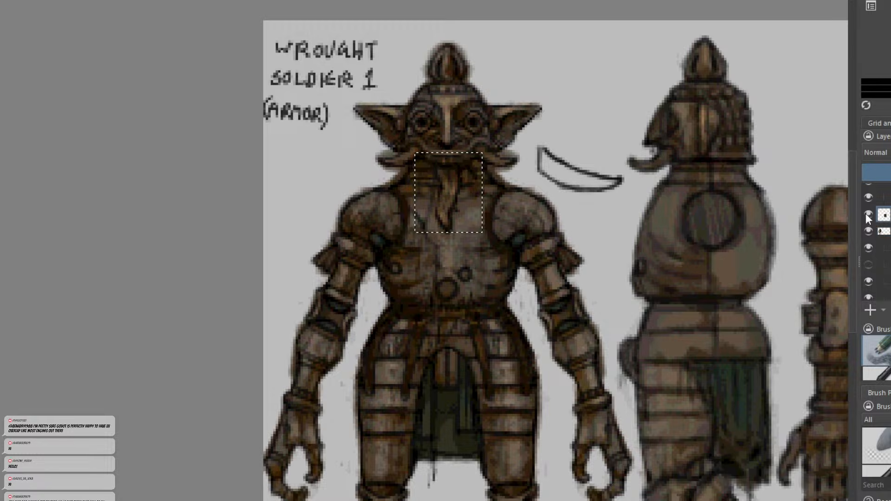
key(t)
drag(444, 182, 302, 164)
key(ctrl+t)
key(Return)
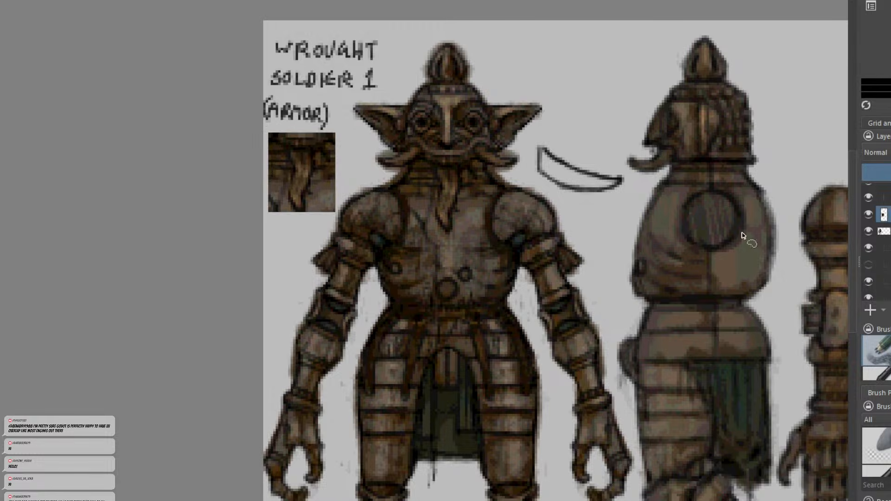
Paint over the beard on the front-view breastplate using colours sampled from the surrounding metal.
click(884, 265)
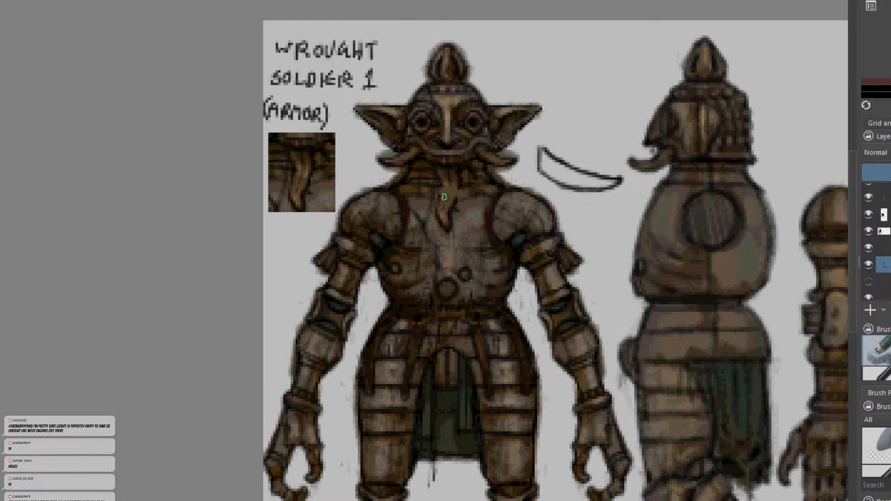
ctrl+click(462, 202)
ctrl+click(458, 215)
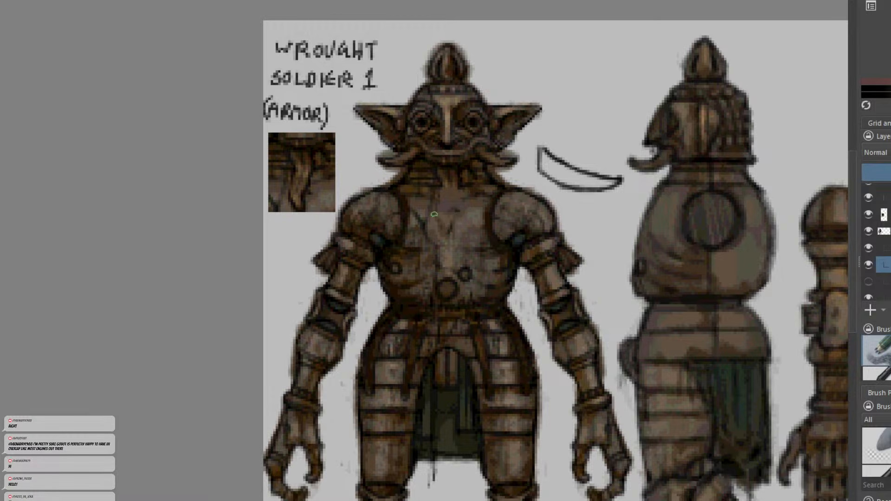
ctrl+click(439, 182)
alt+click(435, 176)
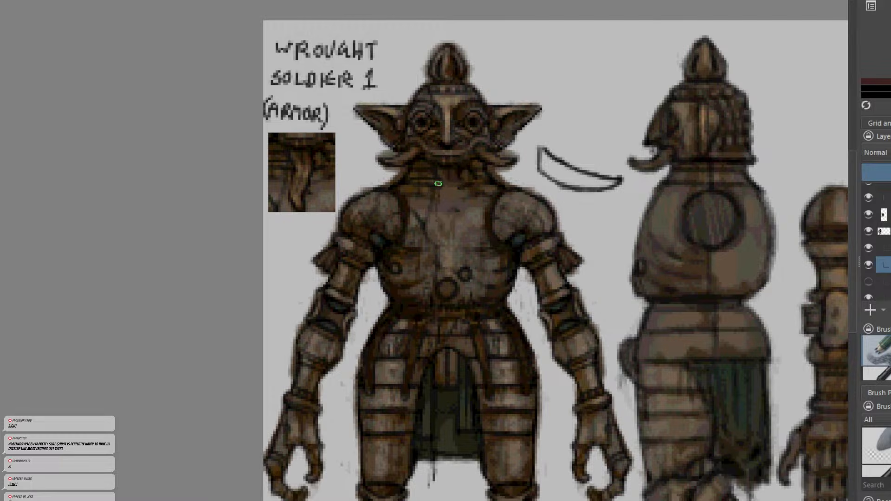
Paint out the beard's upper part on the neck and collar below the moustache with sampled dark browns.
ctrl+click(435, 184)
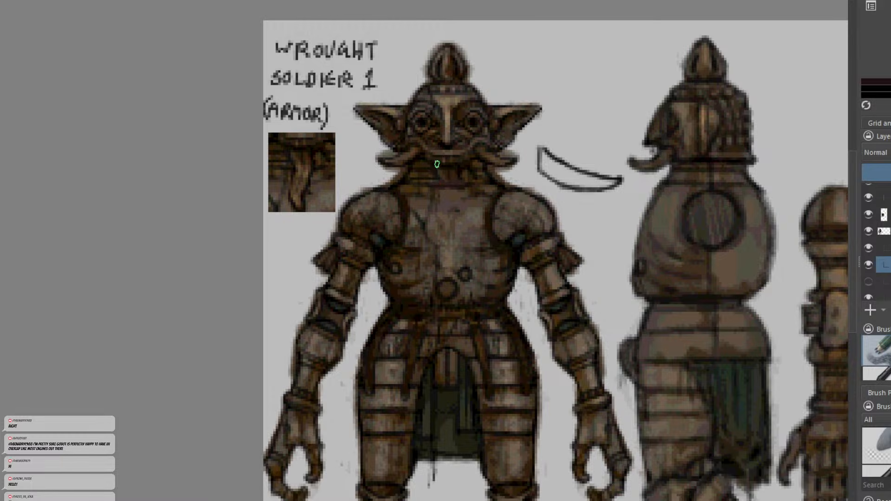
alt+click(432, 167)
ctrl+click(463, 173)
ctrl+click(467, 168)
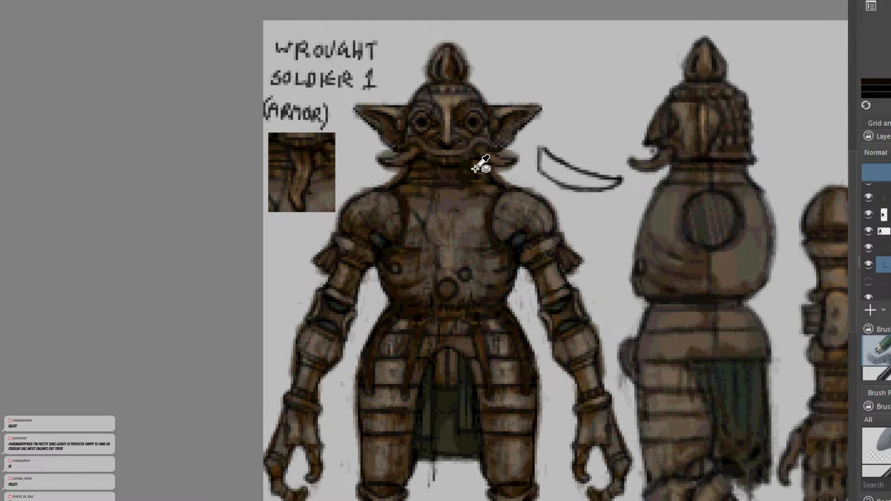
ctrl+click(450, 165)
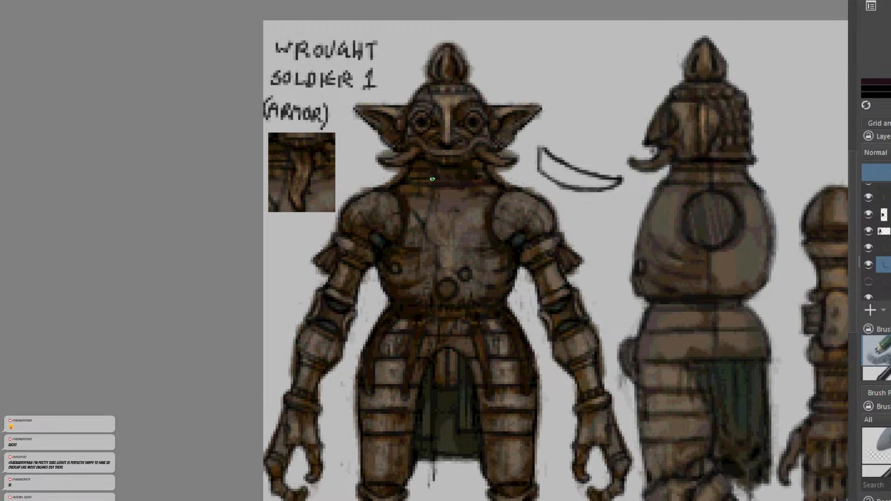
Touch up the front-view breastplate with colours sampled from the chest.
key(minus)
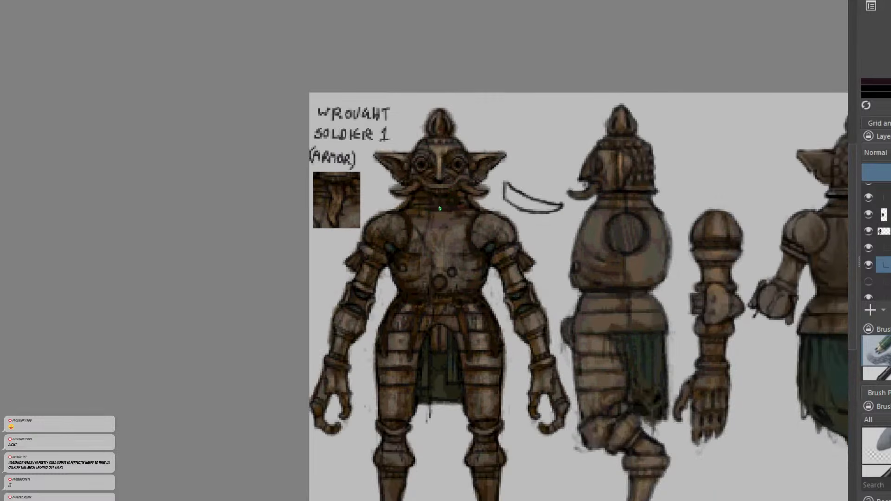
key(plus)
alt+click(474, 247)
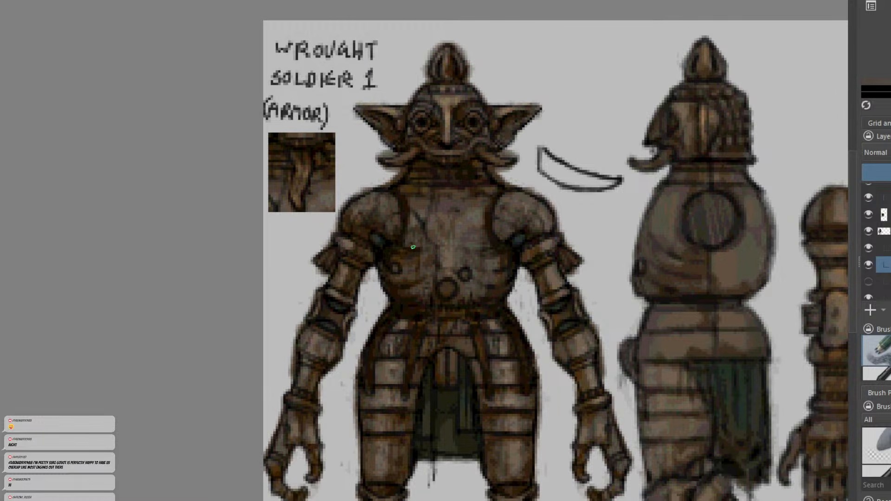
scroll(411, 238, down, 2)
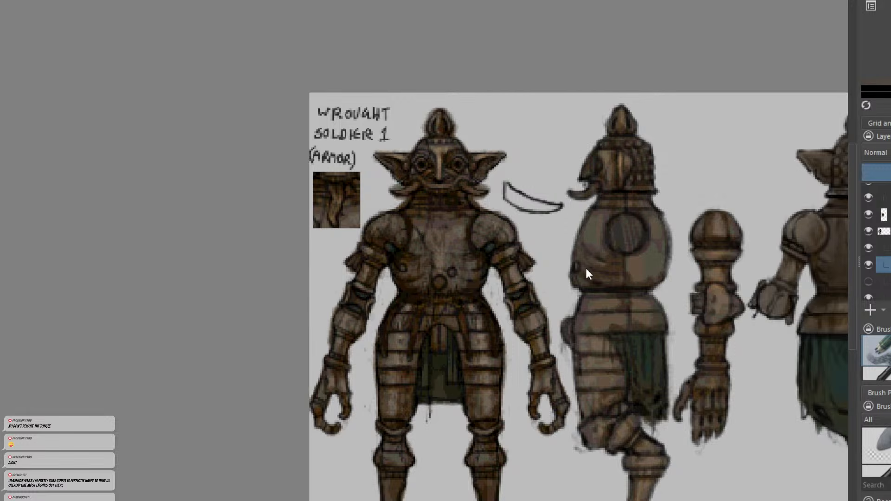
middle_drag(593, 249, 537, 231)
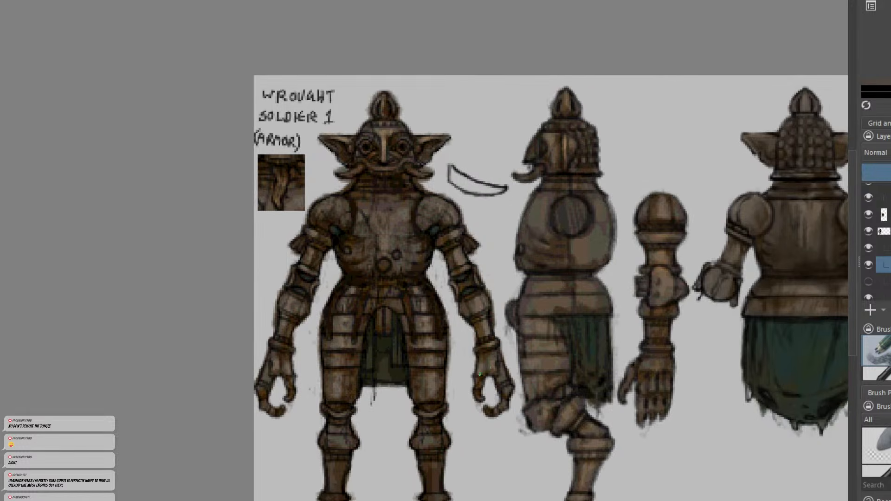
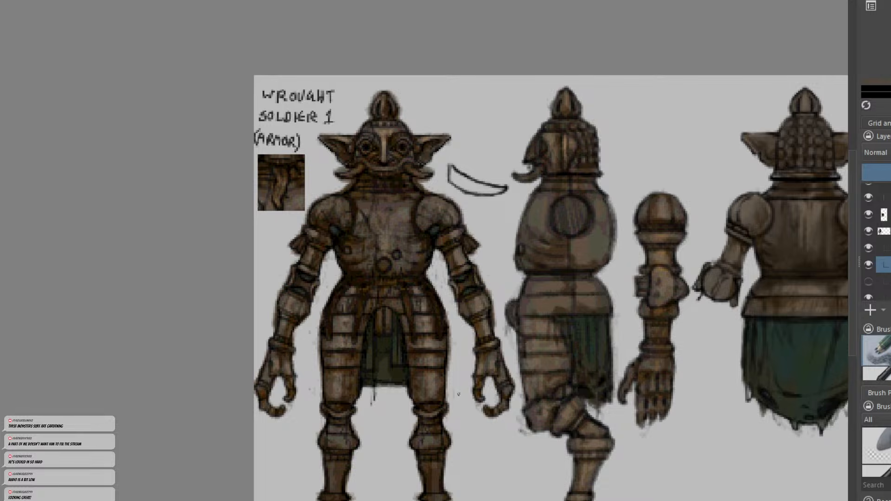
Review the retouched concept sheet and the fully textured soldier in Blender.
scroll(513, 157, down, 2)
middle_drag(709, 218, 650, 208)
scroll(650, 207, up, 2)
scroll(886, 239, down, 3)
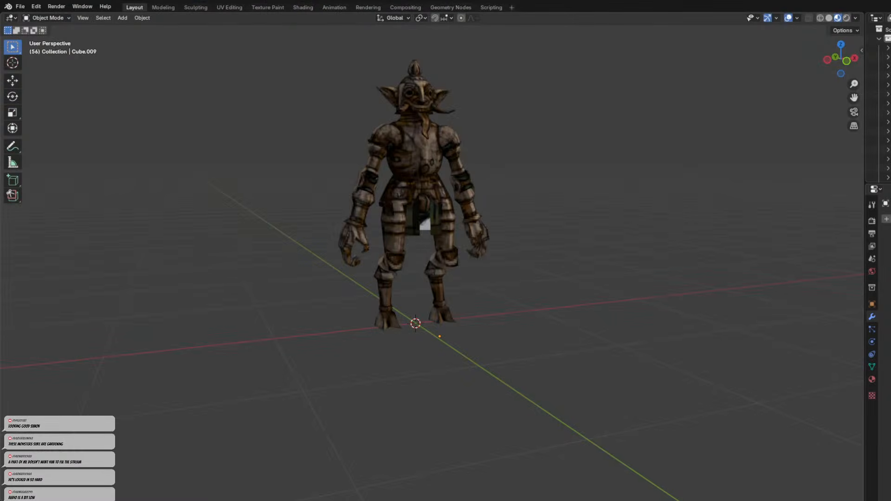
middle_drag(452, 433, 497, 341)
scroll(533, 358, down, 3)
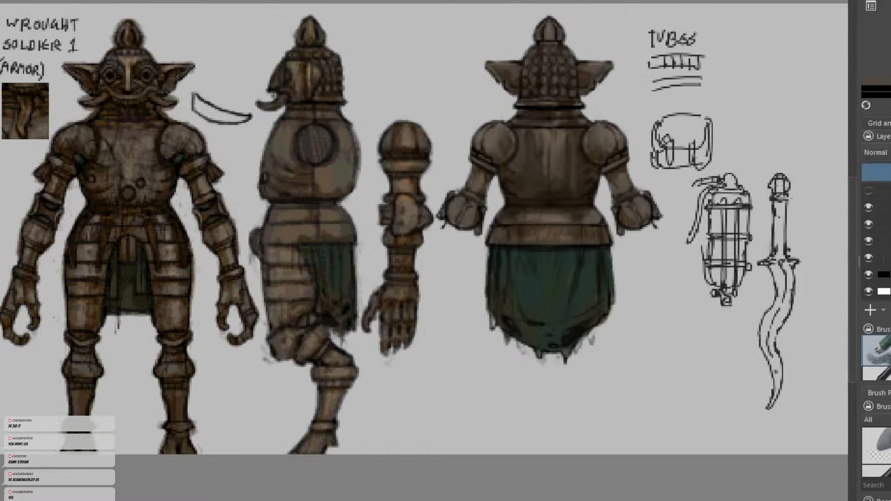
Hide the two background layers at the base of the concept sheet's layer stack.
scroll(608, 291, down, 2)
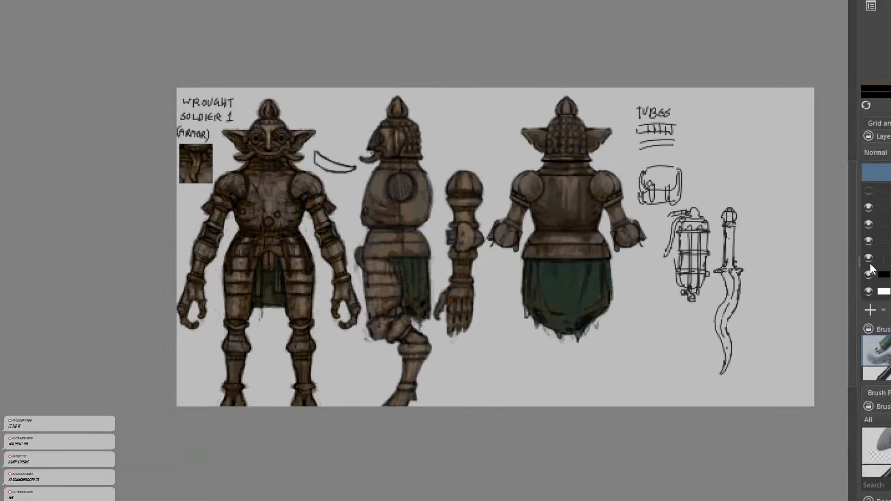
click(871, 277)
click(867, 288)
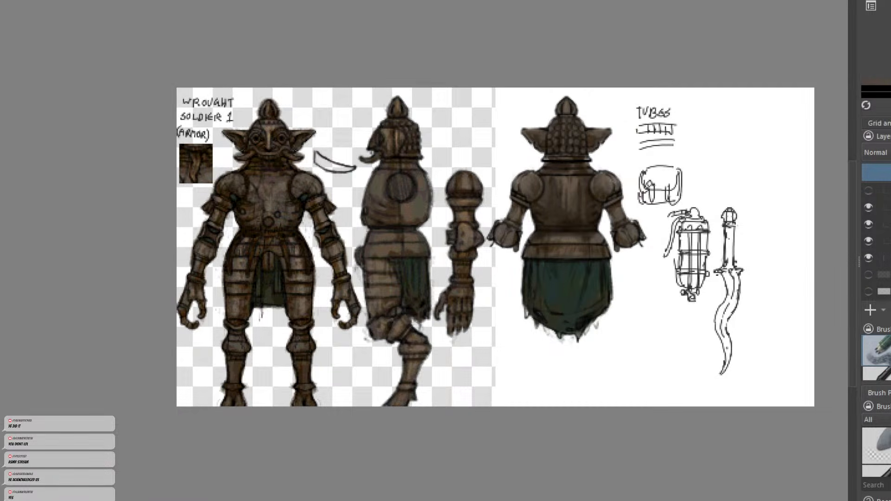
scroll(717, 276, down, 1)
click(867, 291)
click(867, 290)
Clear the remaining white background behind the back view and equipment sketches, keeping the sketches visible, and inspect the skirt's ragged edge.
middle_drag(723, 279, 669, 277)
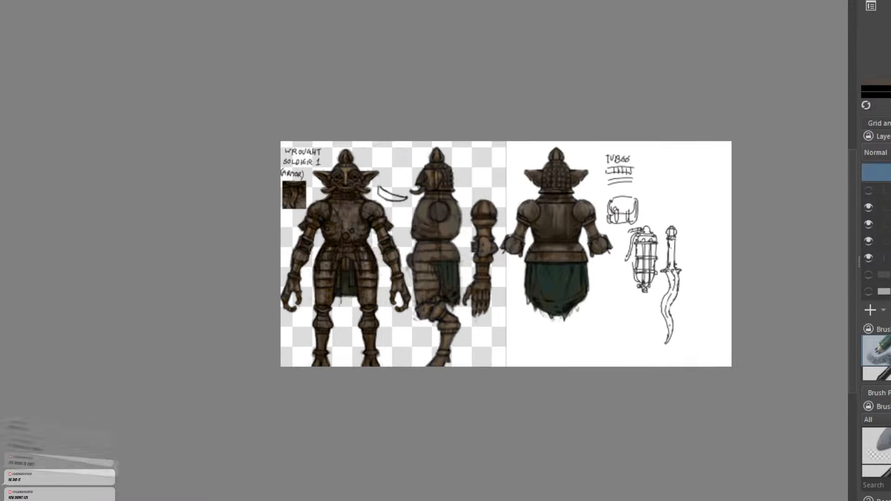
scroll(680, 270, up, 2)
scroll(887, 247, up, 3)
scroll(887, 247, down, 2)
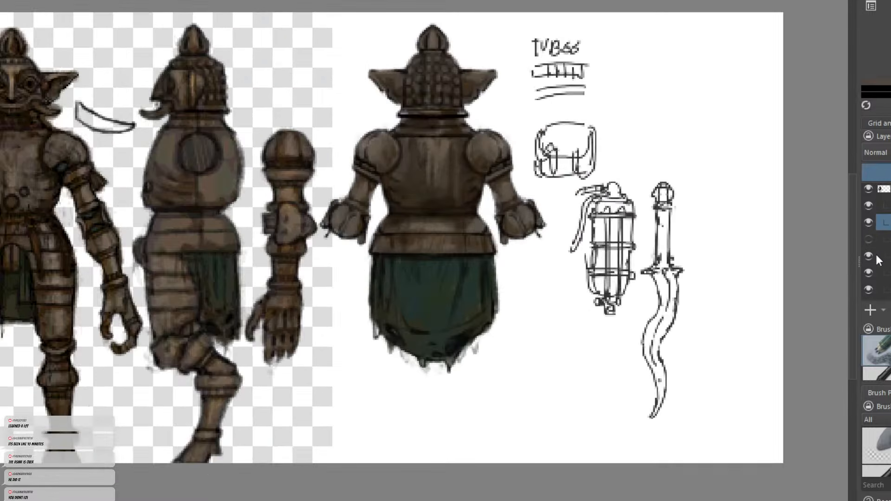
scroll(877, 259, up, 2)
click(868, 191)
click(868, 190)
click(868, 191)
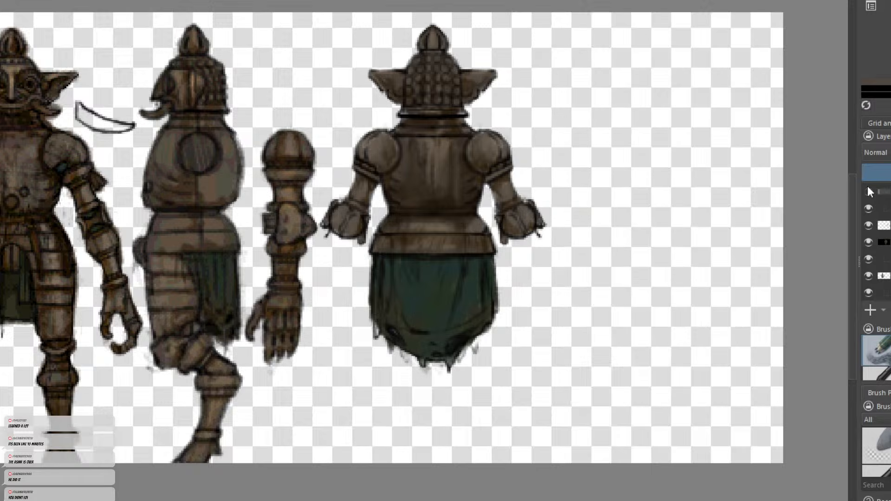
click(868, 191)
scroll(737, 225, down, 2)
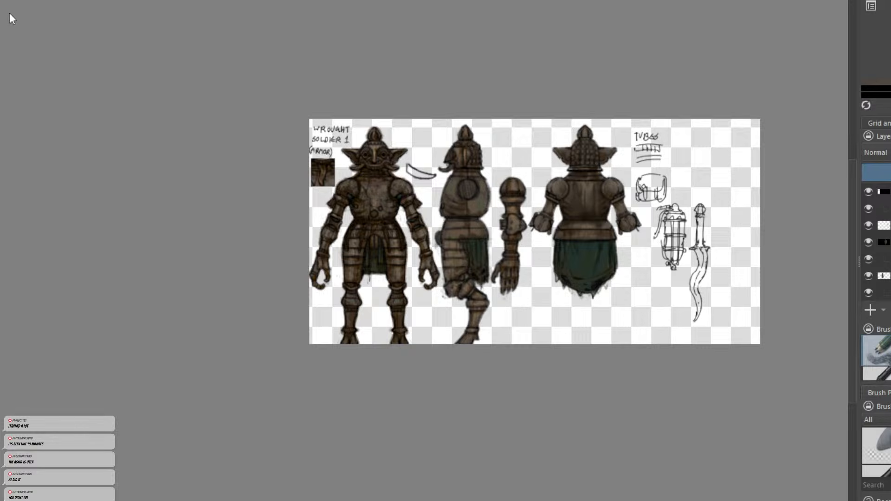
middle_drag(610, 322, 526, 305)
scroll(530, 291, up, 4)
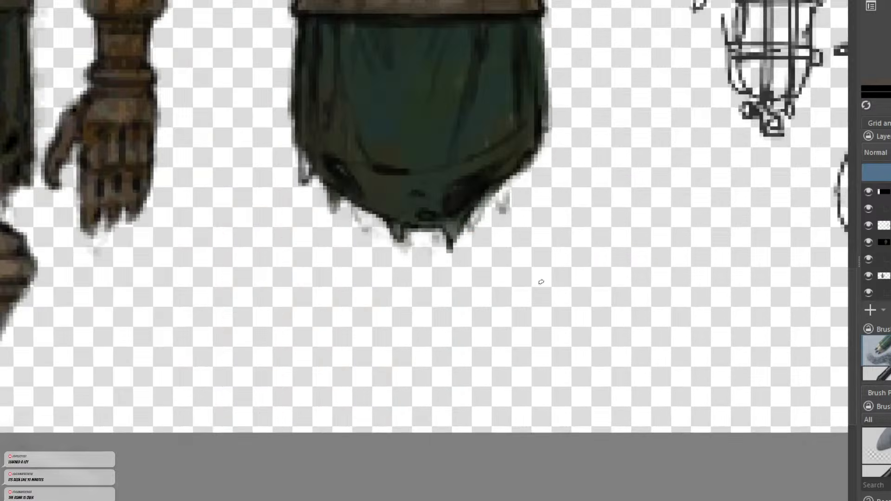
Erase small torn holes near the lower edge of the back-view skirt on its own layer.
click(868, 226)
click(868, 226)
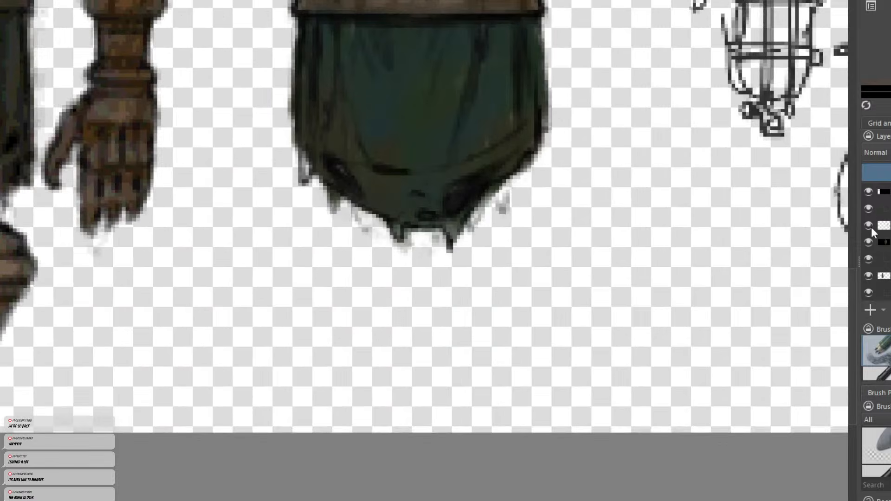
click(868, 242)
click(868, 242)
click(883, 259)
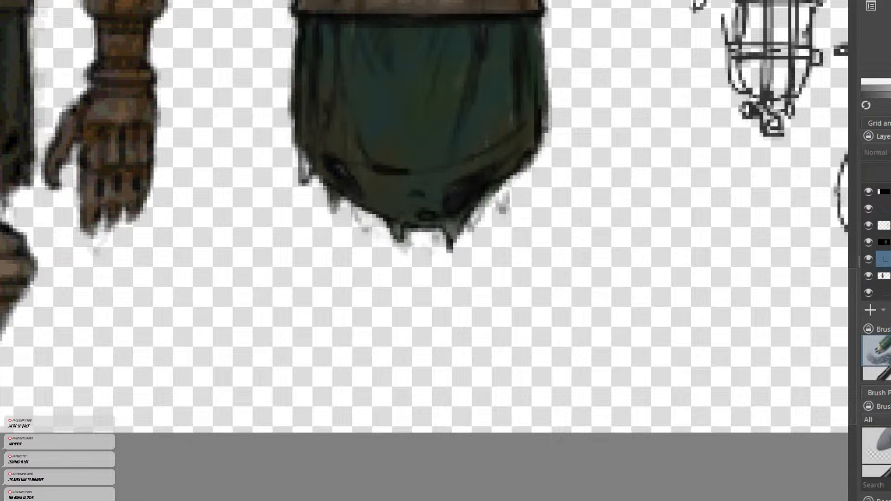
mouse_move(358, 165)
mouse_down()
mouse_move(344, 165)
mouse_move(348, 184)
mouse_move(343, 179)
mouse_move(395, 169)
mouse_move(384, 168)
mouse_up()
key(ctrl+z)
drag(423, 214, 477, 183)
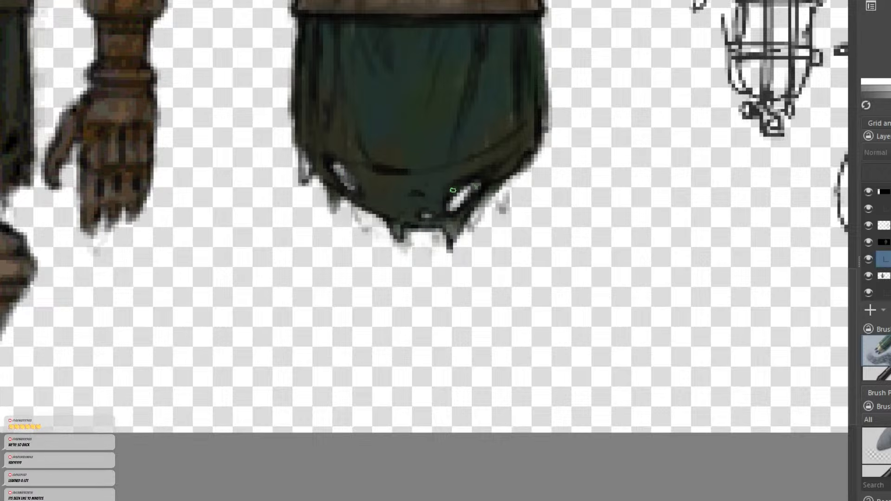
Find the front-view cloth's layer and erase small torn holes near the hem of the green cloth between the legs.
scroll(423, 264, down, 4)
drag(162, 186, 545, 186)
key(ctrl+plus)
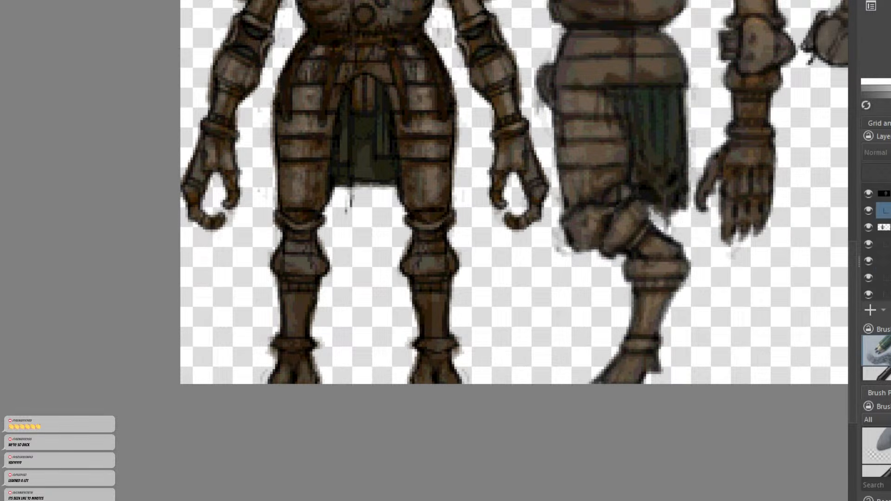
click(868, 229)
click(868, 229)
click(869, 240)
click(869, 240)
click(888, 241)
click(888, 258)
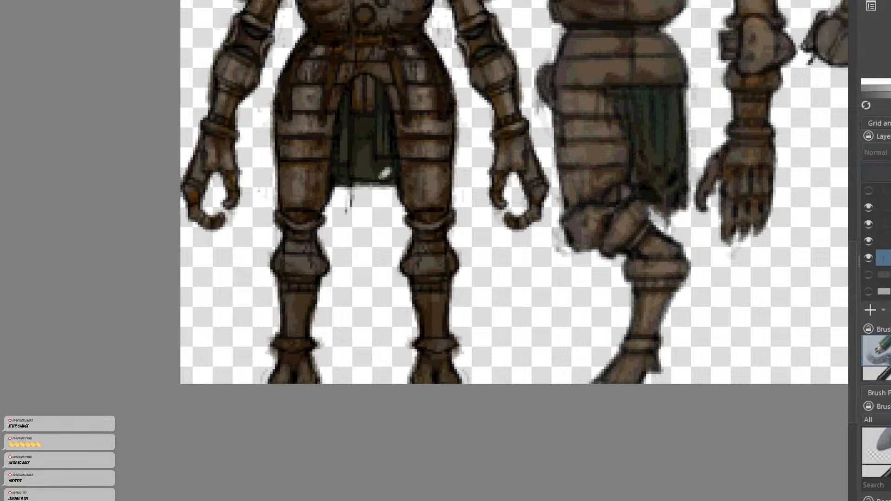
click(348, 175)
click(339, 159)
click(384, 157)
key(ctrl+z)
click(379, 163)
scroll(469, 233, down, 2)
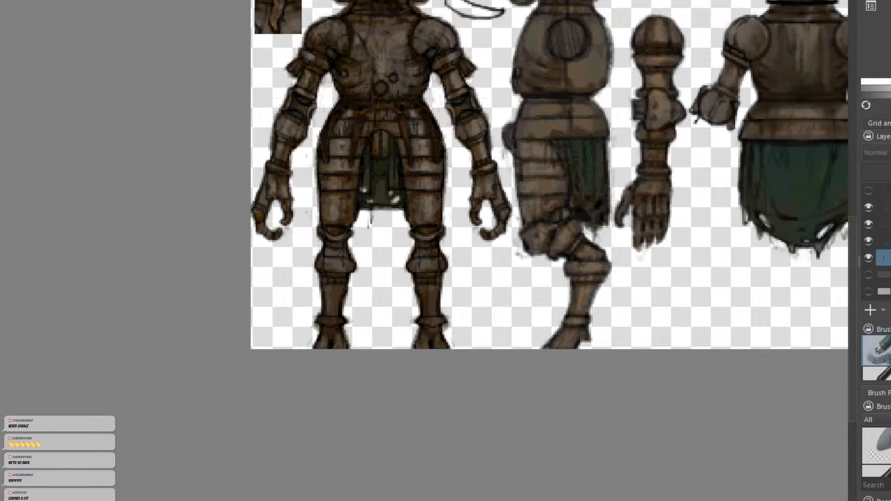
Identify the back-view layers by toggling their visibility, and merge the two adjacent ones.
middle_drag(350, 1, 309, 52)
middle_drag(508, 177, 349, 212)
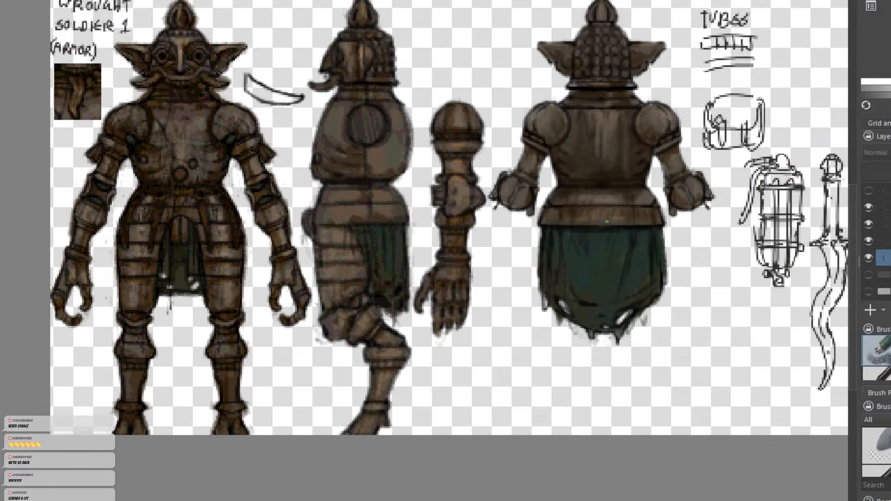
scroll(879, 273, up, 2)
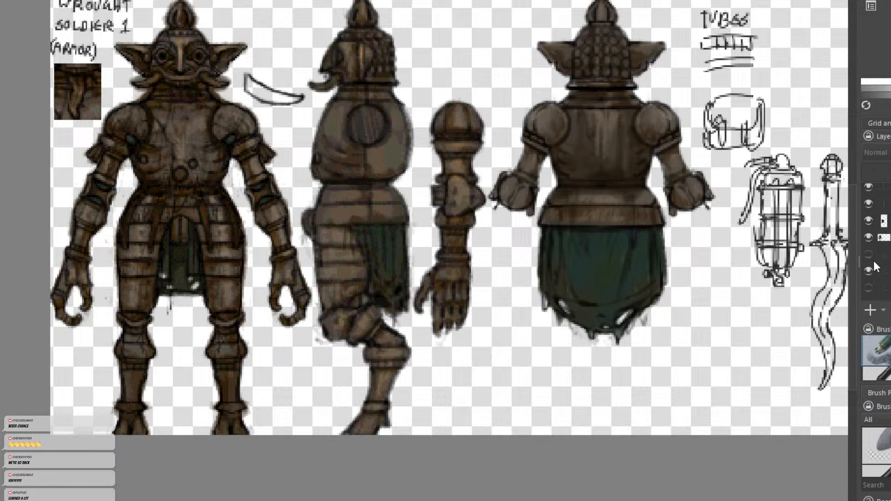
scroll(873, 260, down, 3)
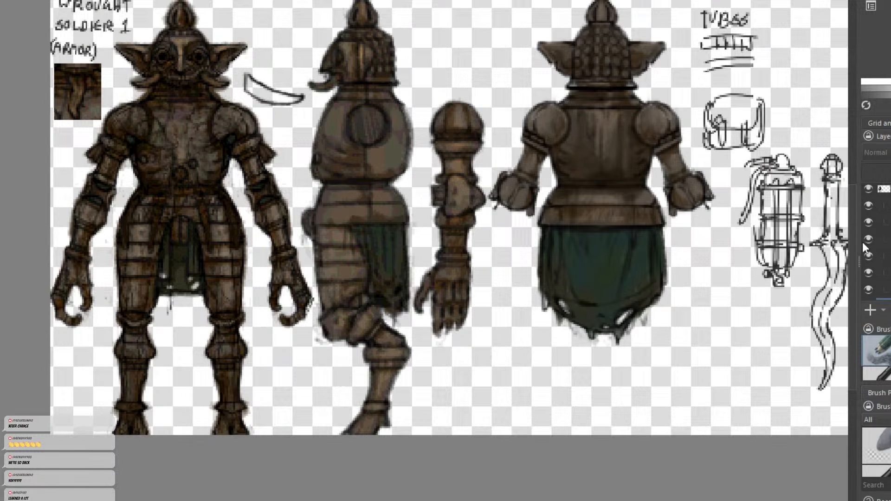
scroll(862, 241, up, 2)
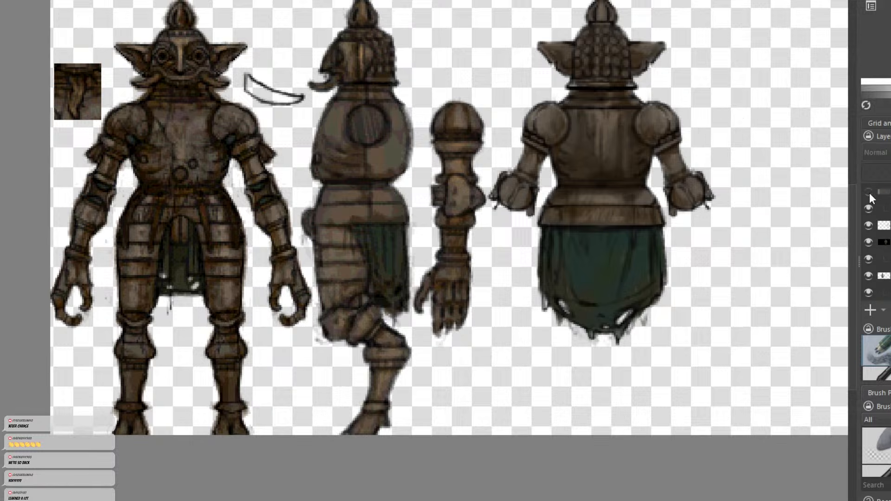
click(870, 216)
click(870, 216)
click(869, 241)
click(869, 242)
click(869, 242)
click(868, 241)
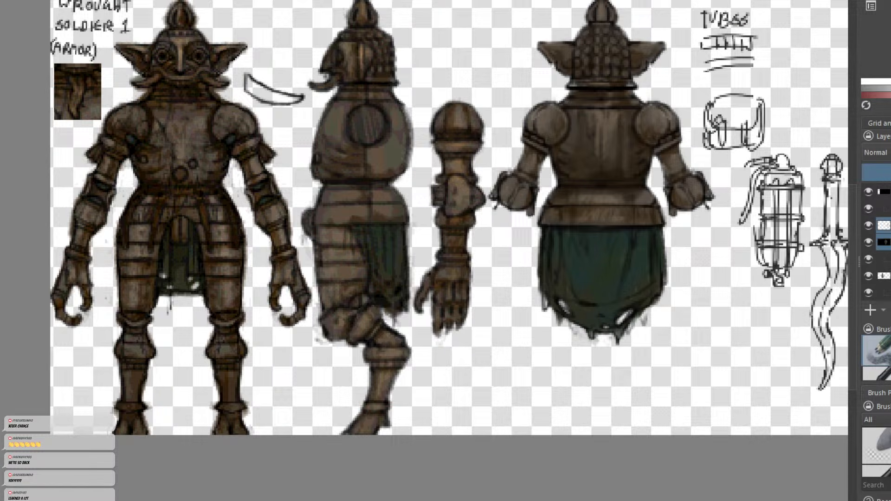
key(ctrl+g)
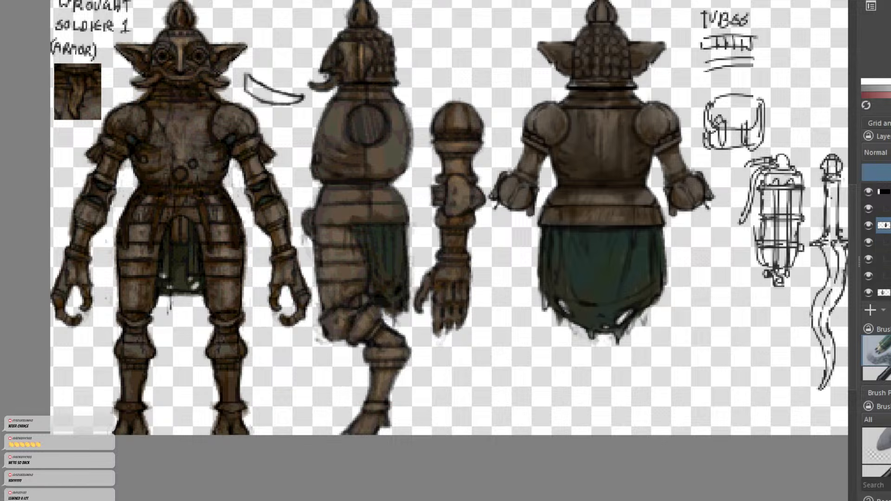
key(ctrl+z)
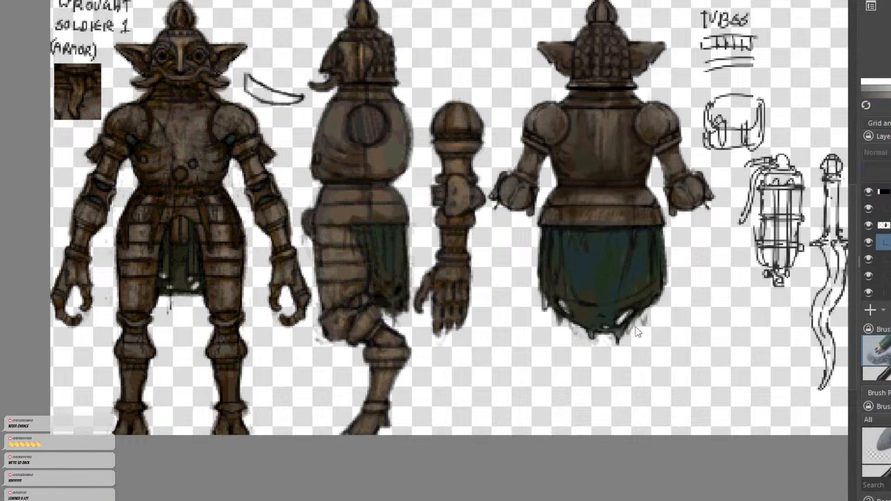
Review the whole concept sheet, checking the torn cloth and the cleared background around each view.
shift+middle_drag(606, 270, 632, 318)
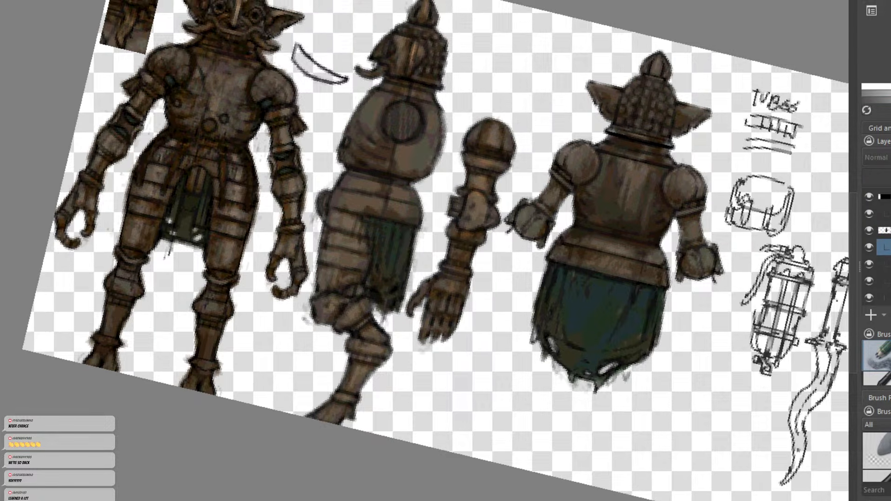
key(Tab)
key(5)
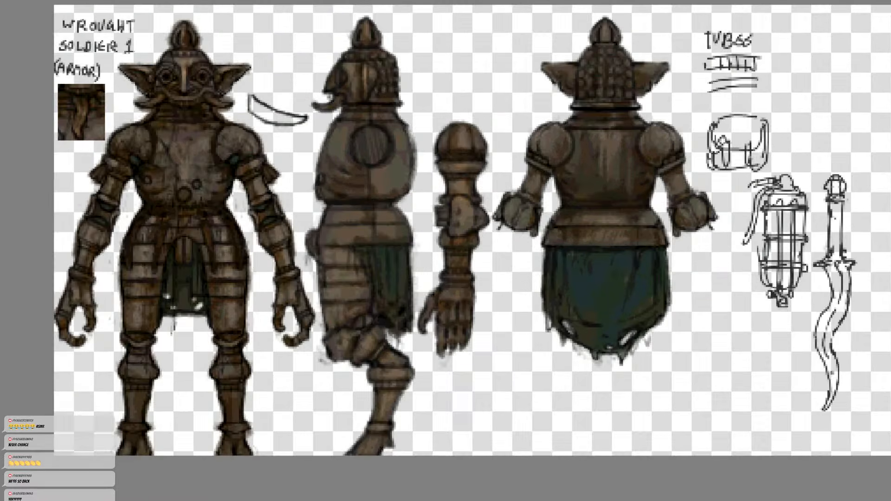
key(Tab)
key(minus)
key(minus)
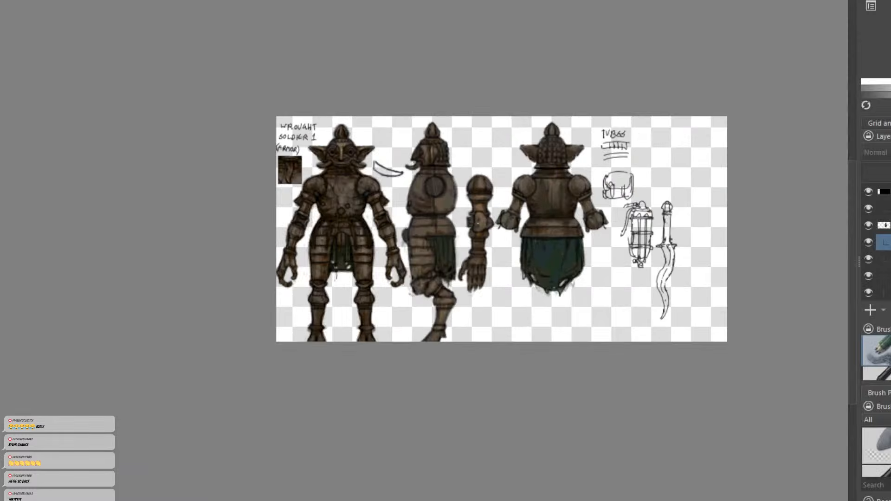
middle_drag(477, 224, 452, 240)
key(plus)
key(plus)
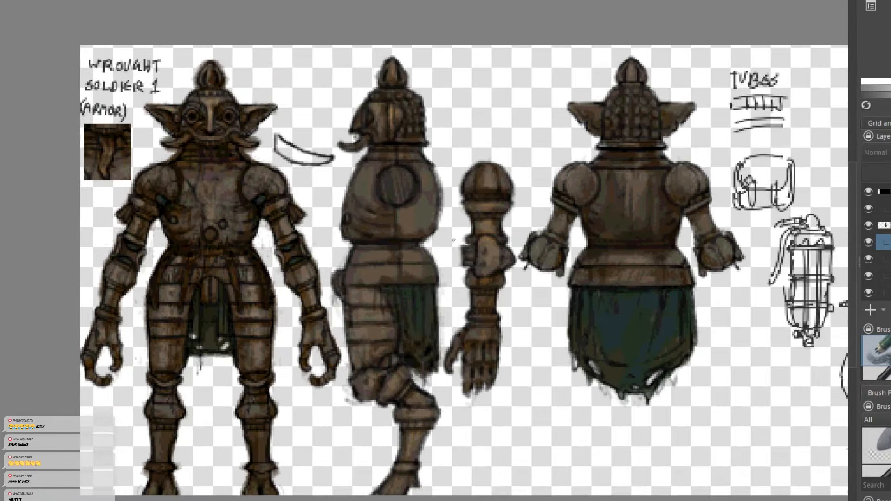
middle_drag(592, 267, 544, 258)
click(869, 190)
click(869, 191)
scroll(319, 151, down, 1)
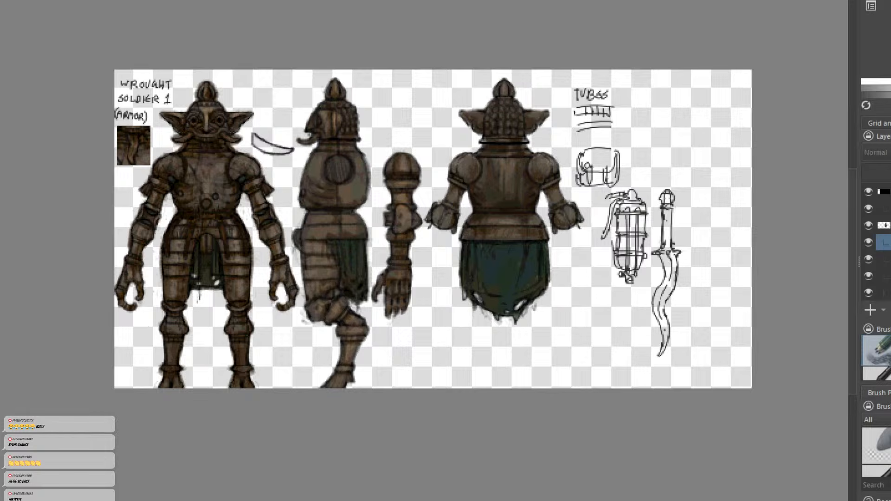
Switch to Blender and select the green skirt piece at the soldier's back.
key(alt+Tab)
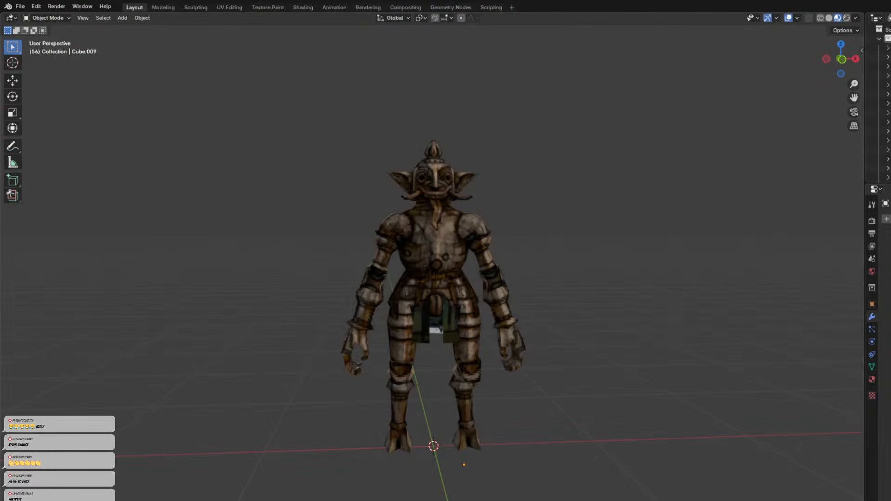
middle_drag(440, 360, 647, 361)
middle_drag(468, 361, 498, 326)
scroll(484, 315, up, 3)
click(484, 312)
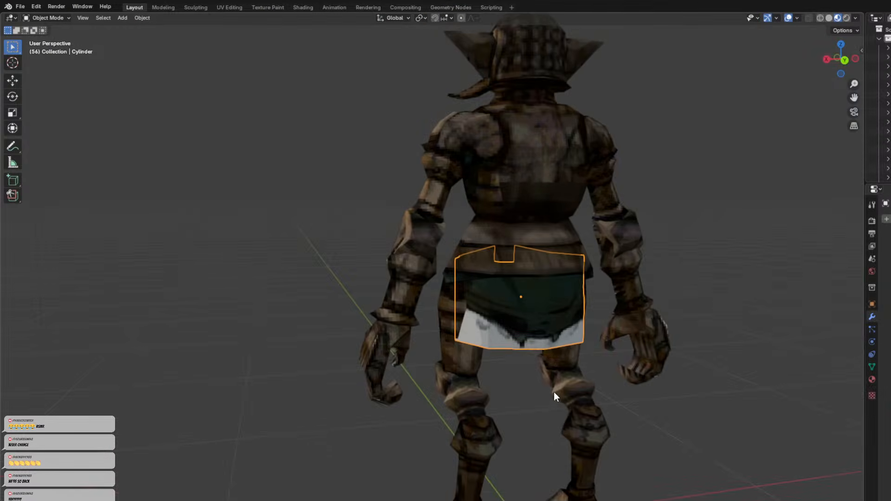
middle_drag(554, 396, 513, 383)
scroll(510, 369, up, 2)
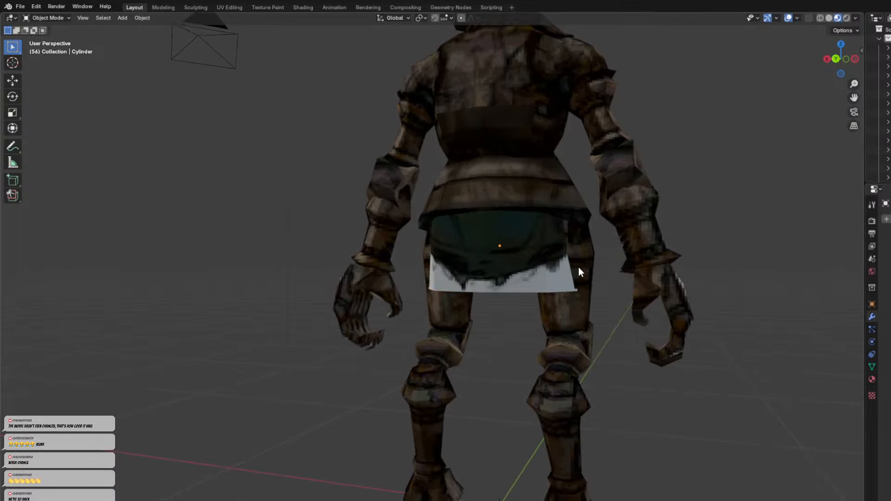
Open the skirt's material settings and reload its texture from the edited sheet.
click(872, 379)
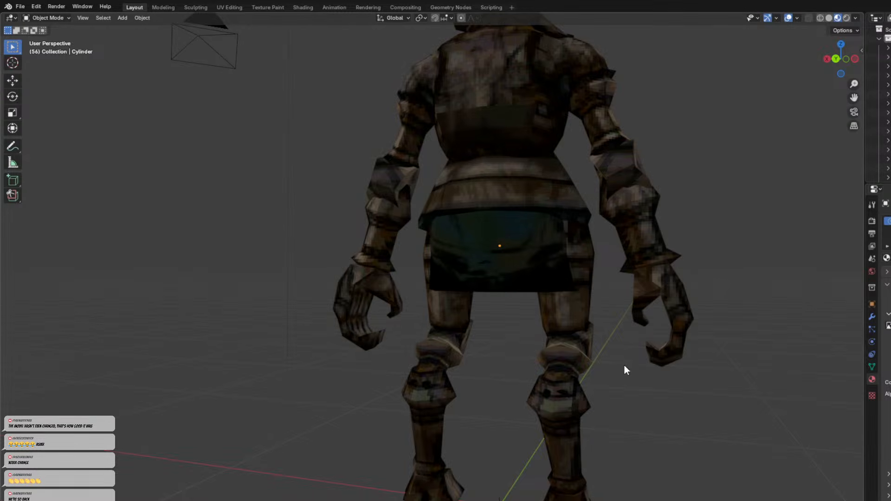
middle_drag(624, 367, 547, 276)
click(505, 240)
click(833, 374)
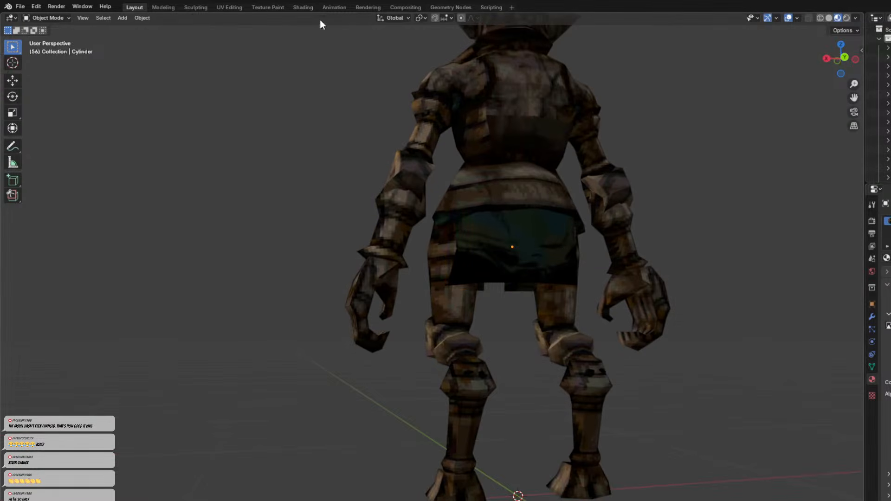
Connect the Wrought soldier1.png texture's Alpha output to the Principled BSDF's Alpha input in the material's nodes.
click(308, 8)
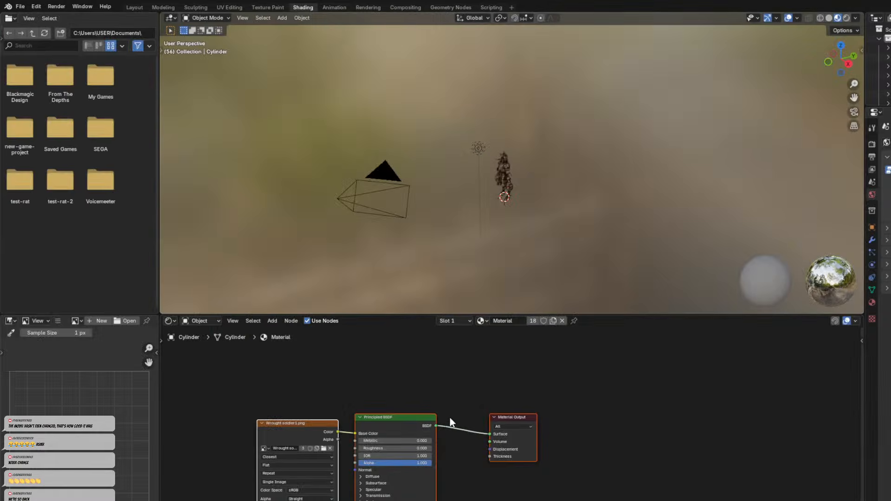
middle_drag(449, 419, 544, 331)
scroll(371, 443, up, 3)
middle_drag(397, 442, 397, 489)
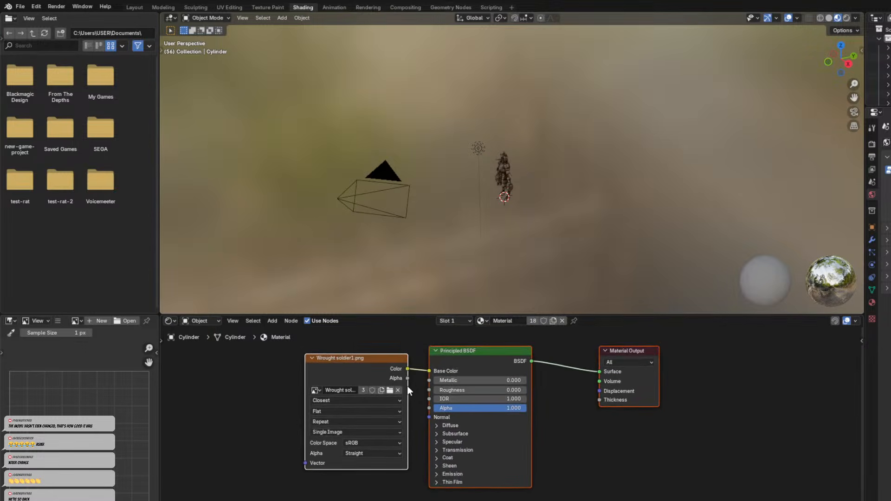
drag(408, 378, 429, 408)
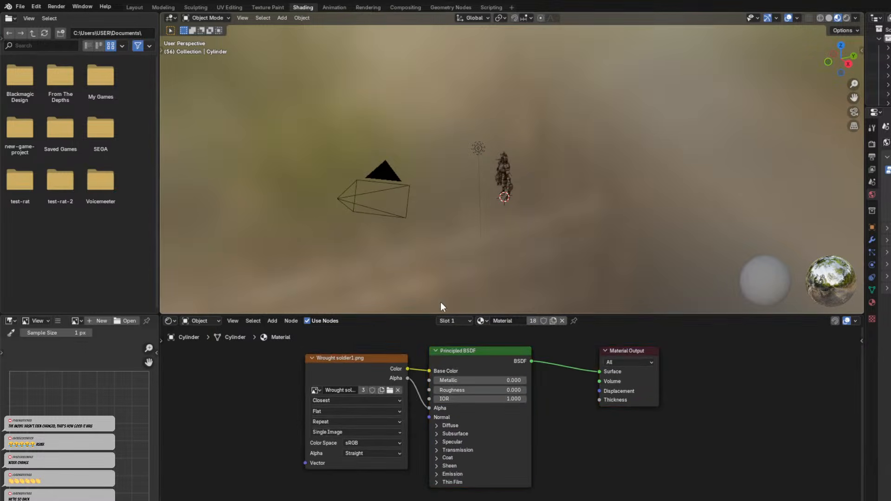
Inspect the textured soldier from the front and back, examining the transparency at the skirt's and loincloth's edges.
click(135, 7)
mouse_move(529, 312)
middle_down()
mouse_move(537, 319)
mouse_move(506, 315)
mouse_move(517, 325)
mouse_move(499, 345)
middle_up()
scroll(528, 301, up, 4)
middle_drag(510, 344, 730, 393)
scroll(528, 346, up, 3)
scroll(573, 350, down, 4)
scroll(469, 368, up, 4)
middle_drag(516, 332, 492, 331)
scroll(466, 324, down, 4)
middle_drag(437, 313, 467, 332)
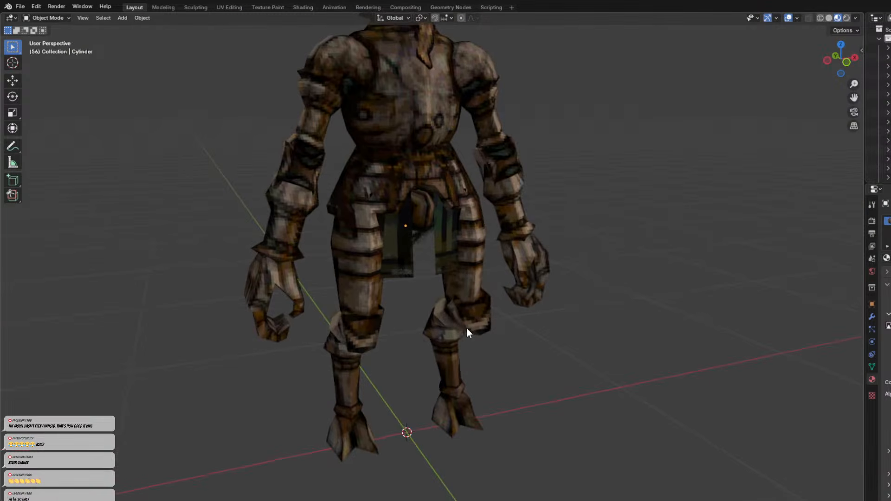
middle_drag(439, 295, 383, 311)
scroll(391, 275, up, 3)
scroll(436, 286, down, 4)
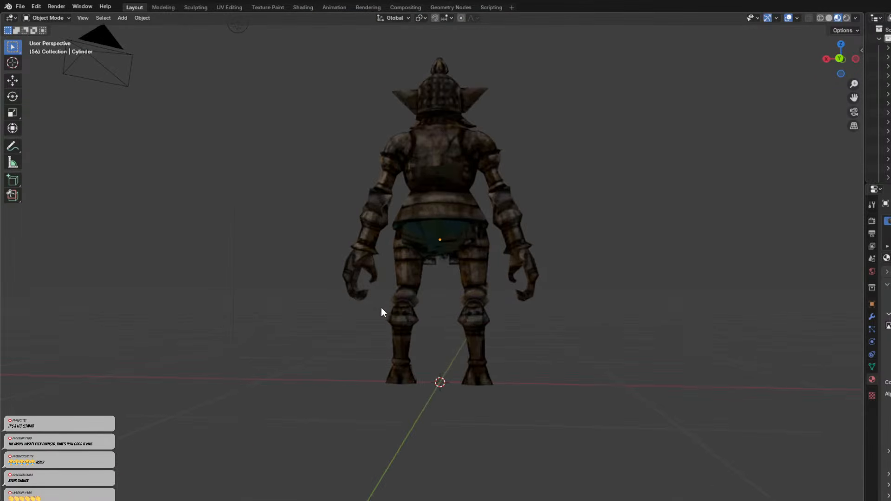
scroll(449, 291, up, 5)
scroll(450, 290, up, 4)
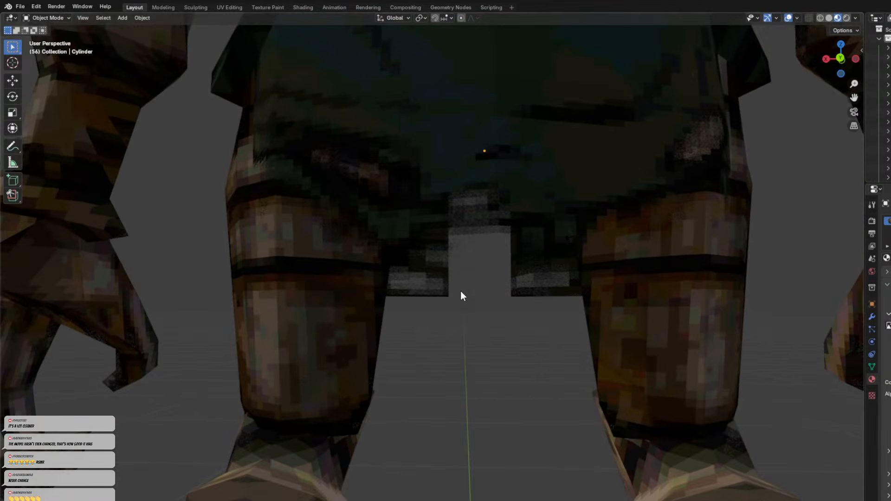
scroll(460, 291, down, 4)
middle_drag(461, 304, 595, 332)
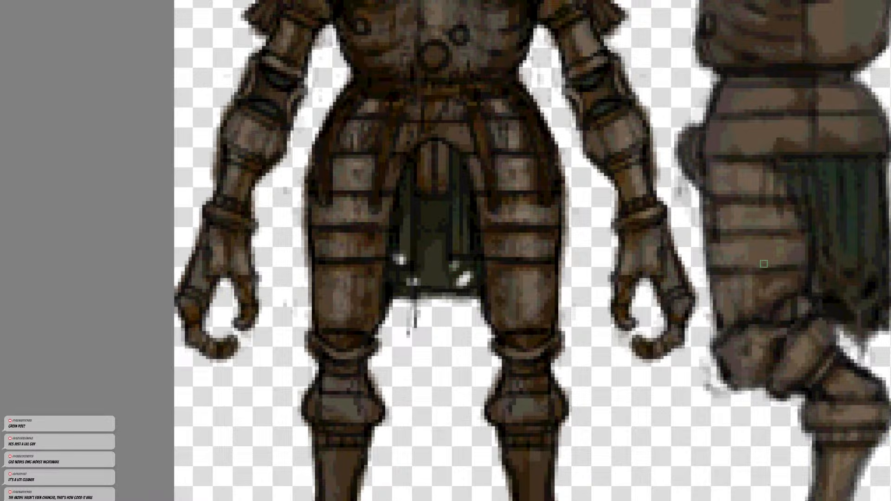
Switch to Krita, clear the front loincloth's holes with hard edges, and paint dark ragged tatters along its hem.
key(BackSpace)
key(ctrl+z)
key(ctrl+comma)
key(ctrl+comma)
key(ctrl+comma)
key(ctrl+comma)
drag(454, 264, 449, 269)
mouse_move(462, 275)
mouse_down()
mouse_move(460, 284)
mouse_move(417, 281)
mouse_move(396, 259)
mouse_move(399, 276)
mouse_move(412, 266)
mouse_up()
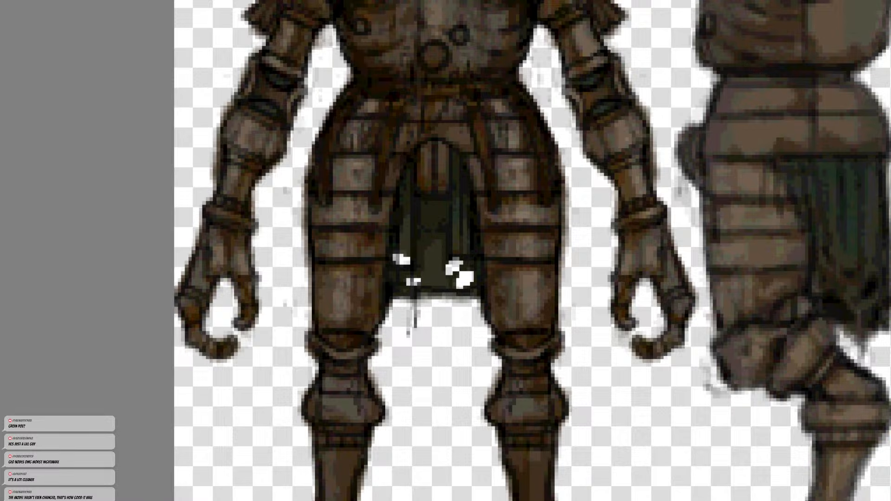
mouse_move(425, 293)
mouse_down()
mouse_move(402, 297)
mouse_move(402, 315)
mouse_move(395, 296)
mouse_move(469, 302)
mouse_move(435, 301)
mouse_move(417, 317)
mouse_move(413, 304)
mouse_move(406, 318)
mouse_up()
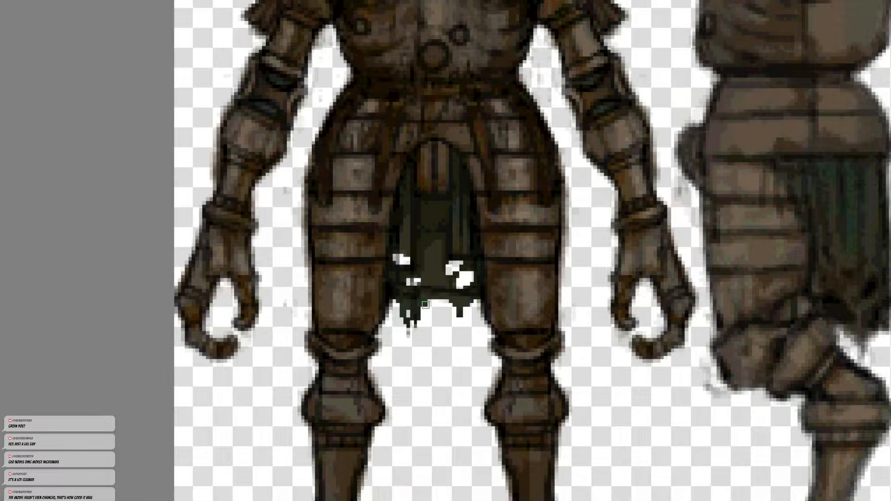
Trim the faint fringe from the back skirt's hem and outline it with a dark, hard, ragged edge.
key(minus)
scroll(626, 369, right, 3)
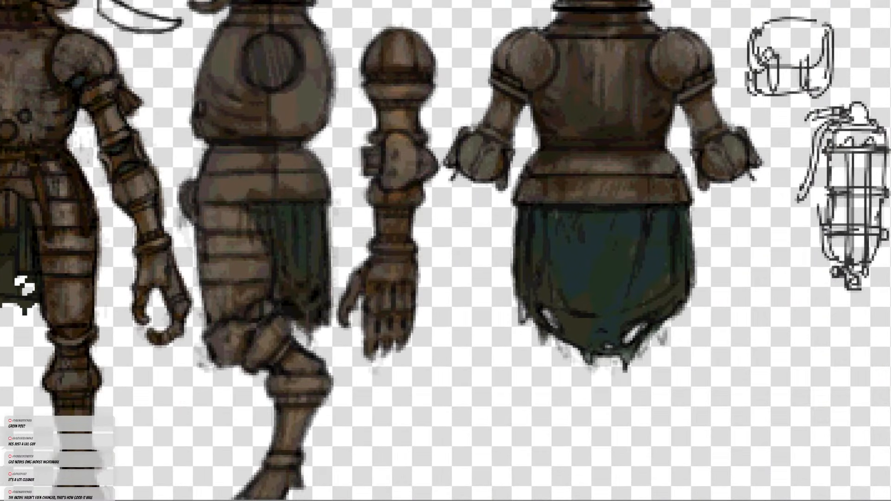
middle_drag(718, 268, 590, 250)
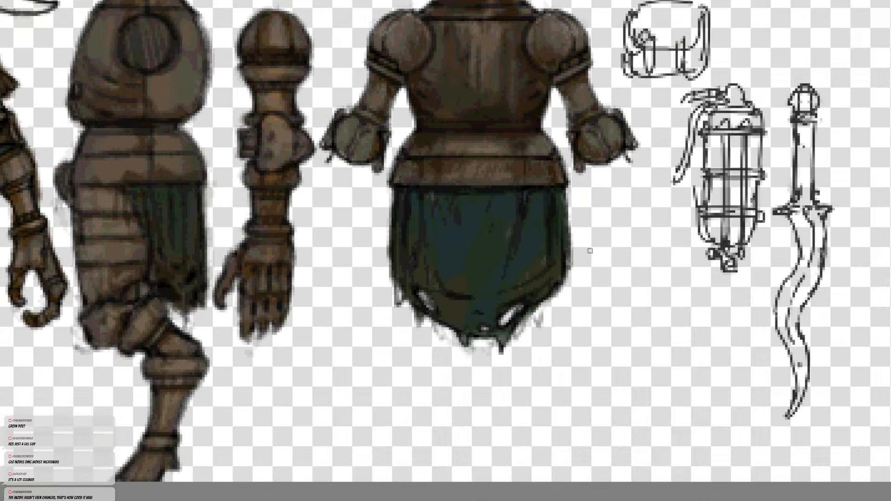
key(plus)
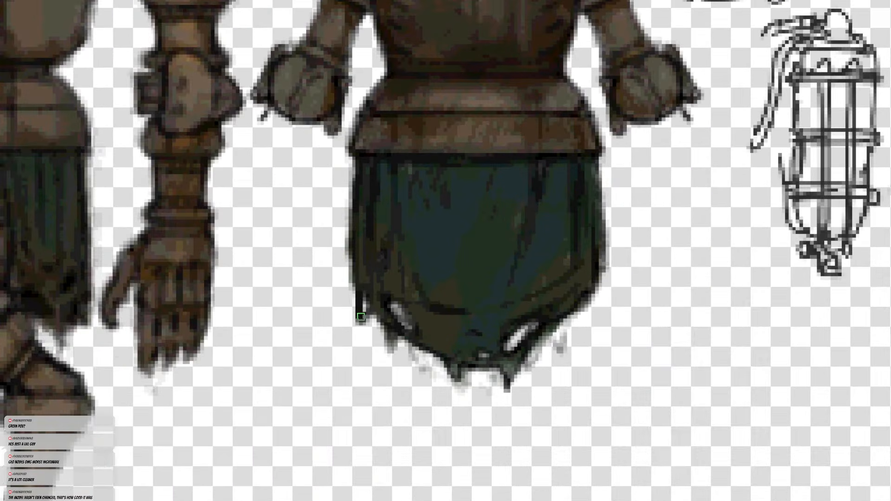
mouse_move(364, 315)
mouse_down()
mouse_move(371, 308)
mouse_move(389, 332)
mouse_move(402, 304)
mouse_move(406, 323)
mouse_move(396, 304)
mouse_move(389, 323)
mouse_move(393, 344)
mouse_up()
mouse_move(451, 366)
mouse_down()
mouse_move(456, 379)
mouse_move(472, 366)
mouse_move(507, 367)
mouse_move(549, 320)
mouse_move(520, 334)
mouse_up()
key(ctrl+z)
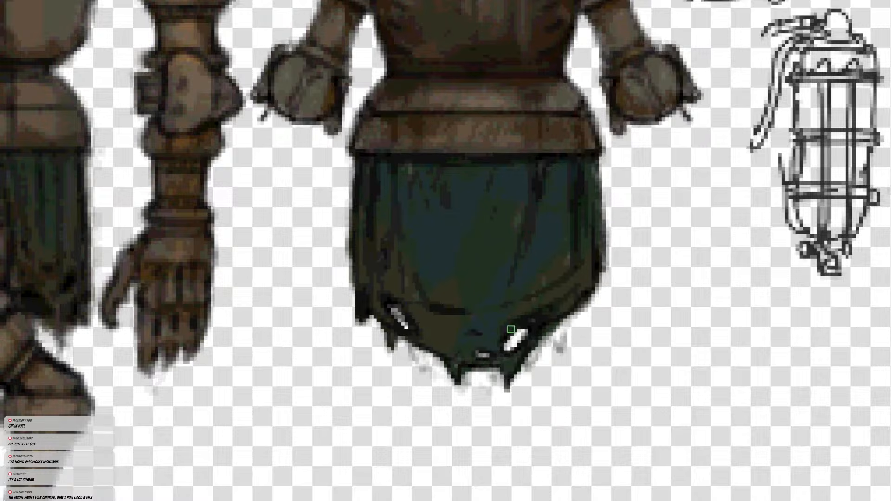
mouse_move(539, 355)
mouse_down()
mouse_move(549, 337)
mouse_move(531, 367)
mouse_move(567, 337)
mouse_move(545, 351)
mouse_move(599, 289)
mouse_move(500, 381)
mouse_move(505, 388)
mouse_move(480, 378)
mouse_move(450, 388)
mouse_move(373, 324)
mouse_move(381, 338)
mouse_move(358, 328)
mouse_move(346, 303)
mouse_up()
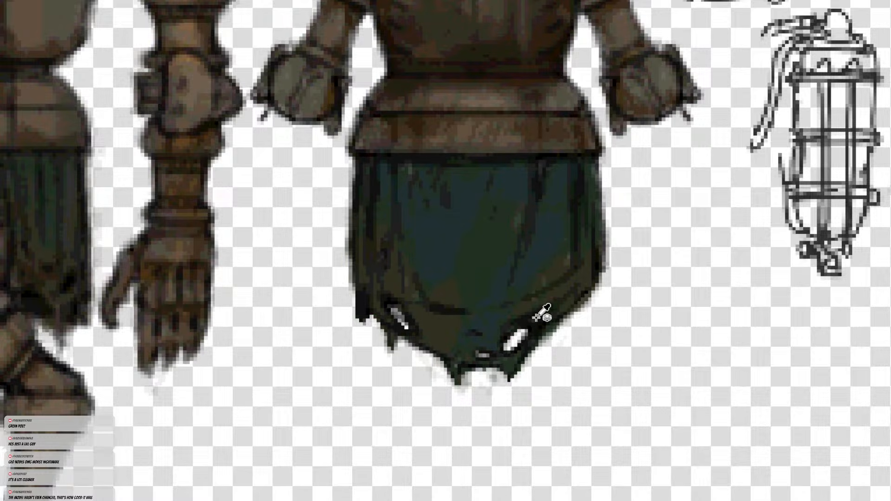
mouse_move(599, 279)
mouse_down()
mouse_move(506, 374)
mouse_move(483, 366)
mouse_move(450, 377)
mouse_move(436, 353)
mouse_move(393, 336)
mouse_up()
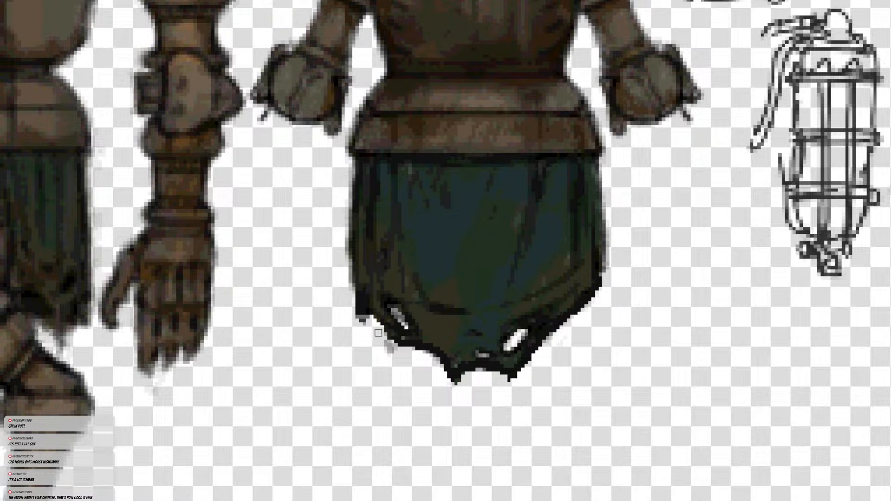
mouse_move(384, 329)
mouse_down()
mouse_move(389, 353)
mouse_move(394, 344)
mouse_move(369, 314)
mouse_move(361, 319)
mouse_move(361, 278)
mouse_up()
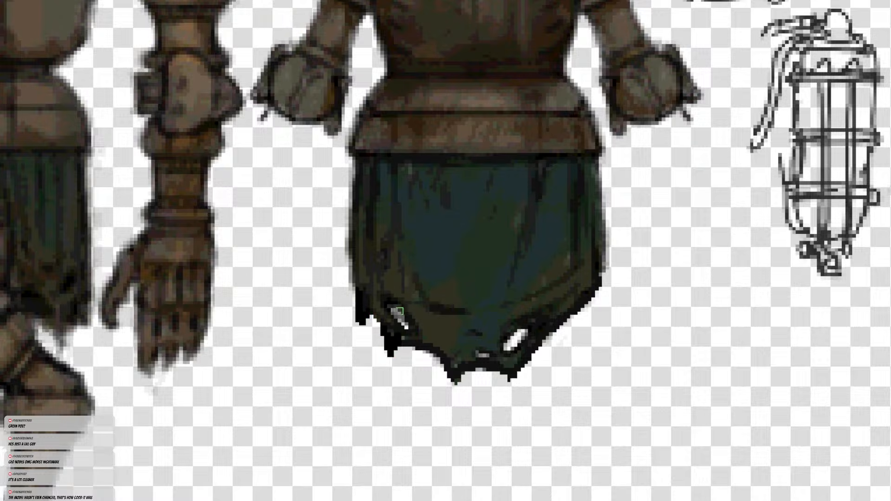
Clean out the holes near the back skirt's hem and darken their edges.
mouse_move(394, 303)
mouse_down()
mouse_move(402, 319)
mouse_move(397, 308)
mouse_up()
drag(512, 336, 524, 333)
mouse_move(477, 356)
mouse_down()
mouse_move(488, 351)
mouse_move(465, 358)
mouse_up()
drag(510, 330, 529, 291)
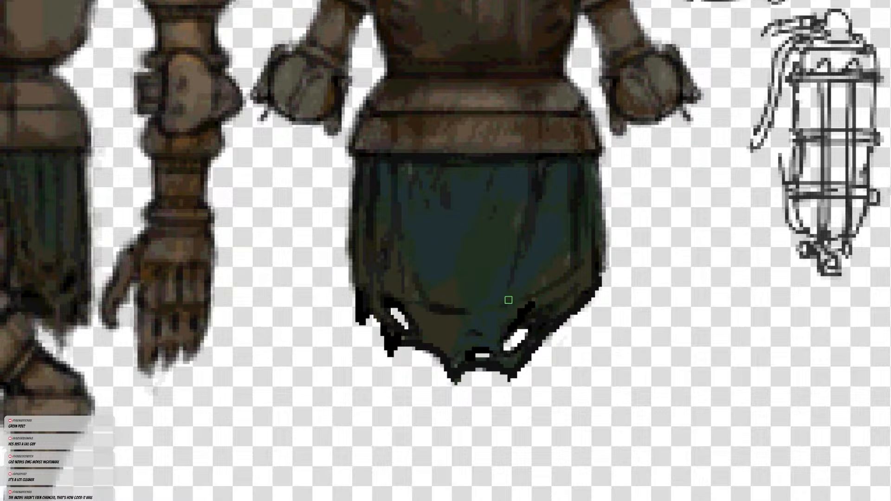
scroll(503, 308, down, 4)
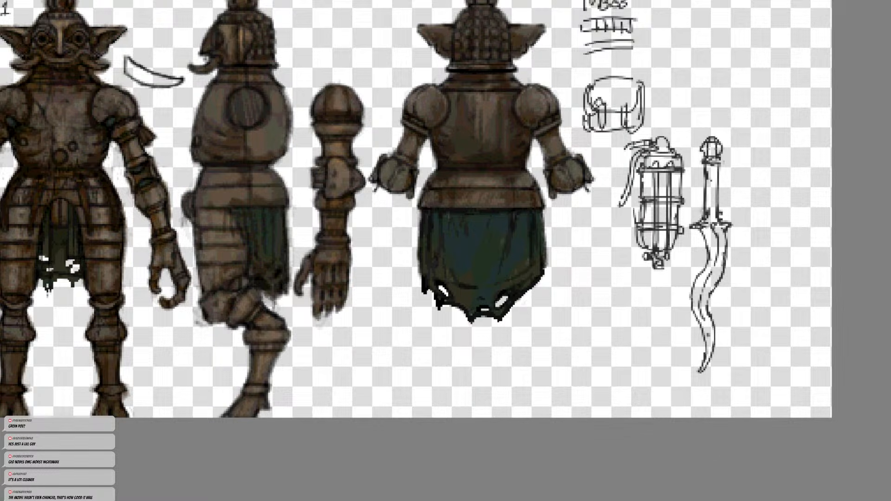
Switch to Blender, select the four front loincloth faces, and open them in the UV Editing workspace.
key(alt+Tab)
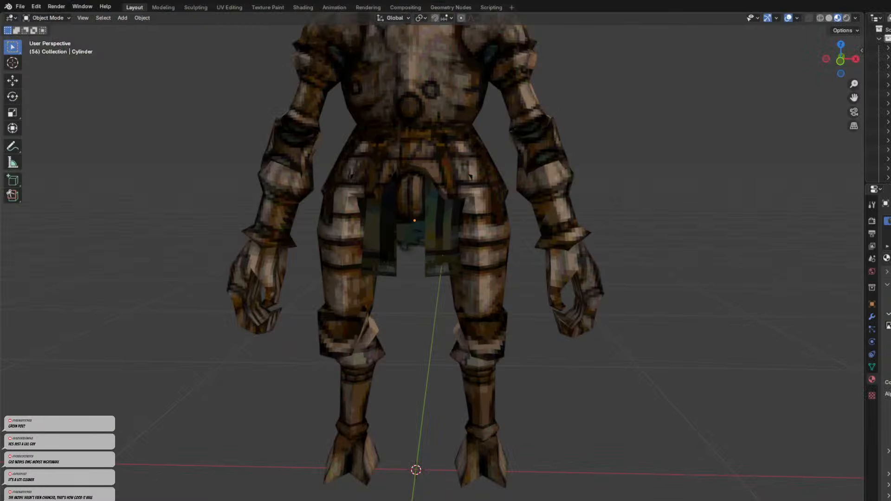
scroll(478, 356, down, 3)
scroll(473, 298, up, 5)
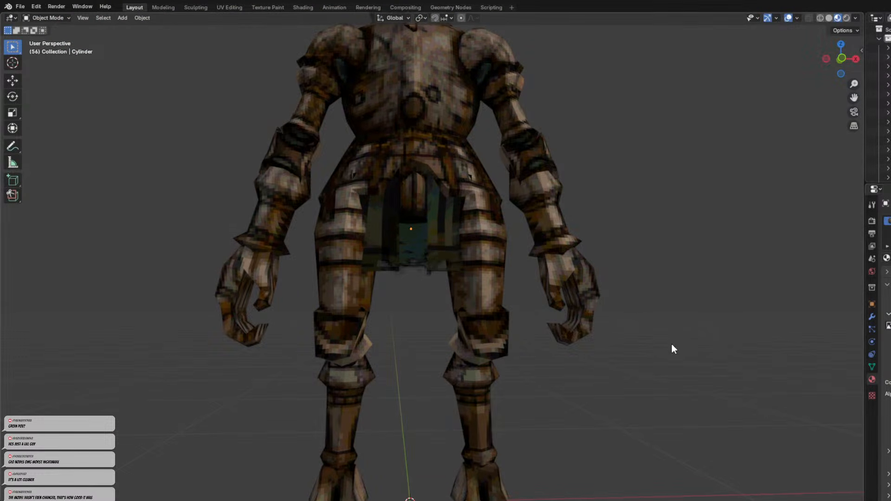
middle_drag(474, 316, 478, 287)
click(457, 265)
key(Tab)
click(471, 289)
shift+click(475, 241)
shift+click(401, 263)
shift+click(407, 277)
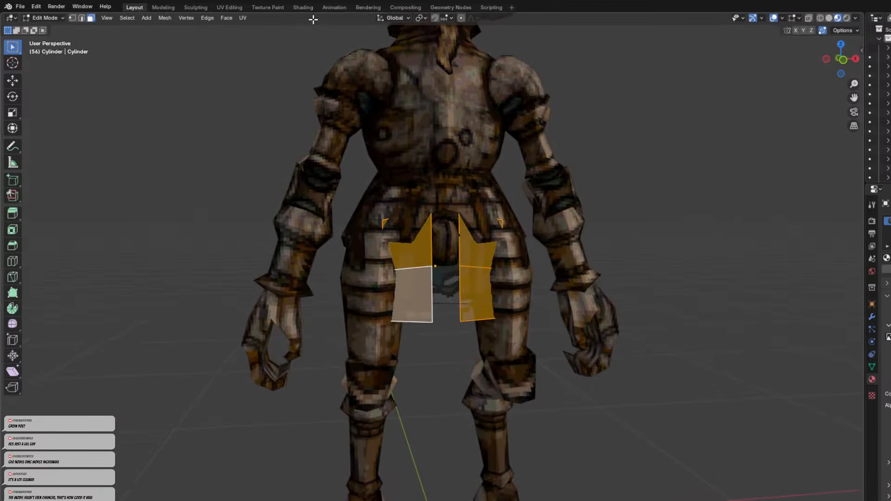
click(236, 8)
Enlarge both front loincloth UV islands and move them down over the tattered hem in the texture.
middle_drag(152, 210, 271, 256)
scroll(221, 288, up, 5)
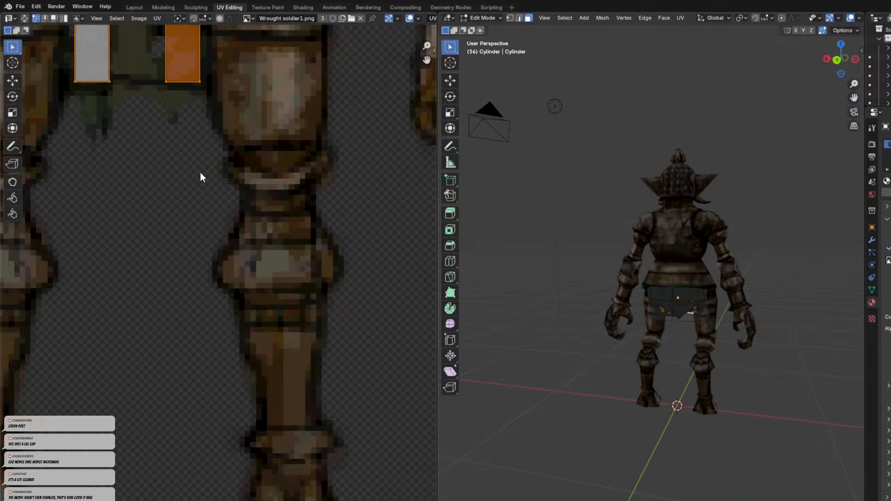
middle_drag(201, 178, 349, 382)
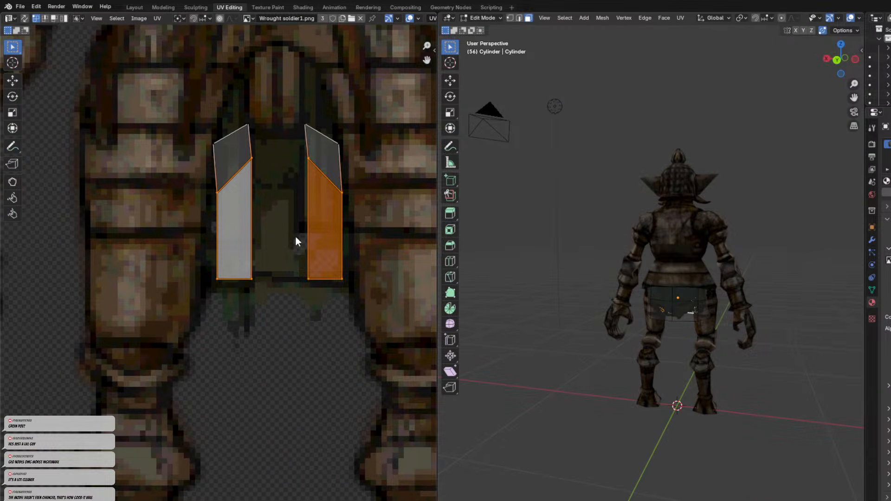
key(s)
key(y)
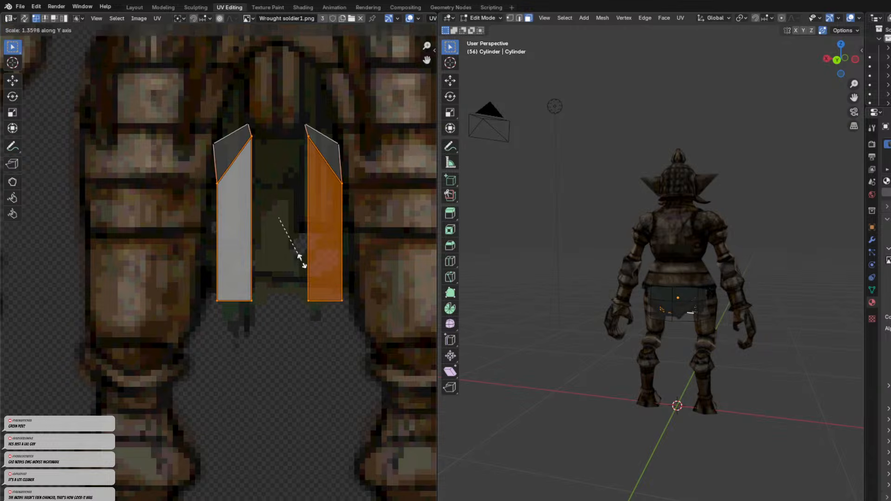
right_click(302, 261)
drag(195, 104, 406, 342)
key(s)
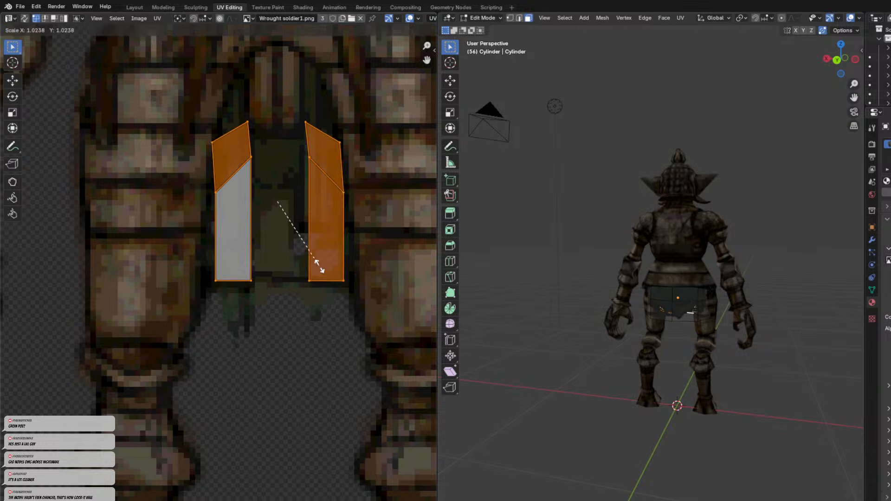
click(337, 271)
key(g)
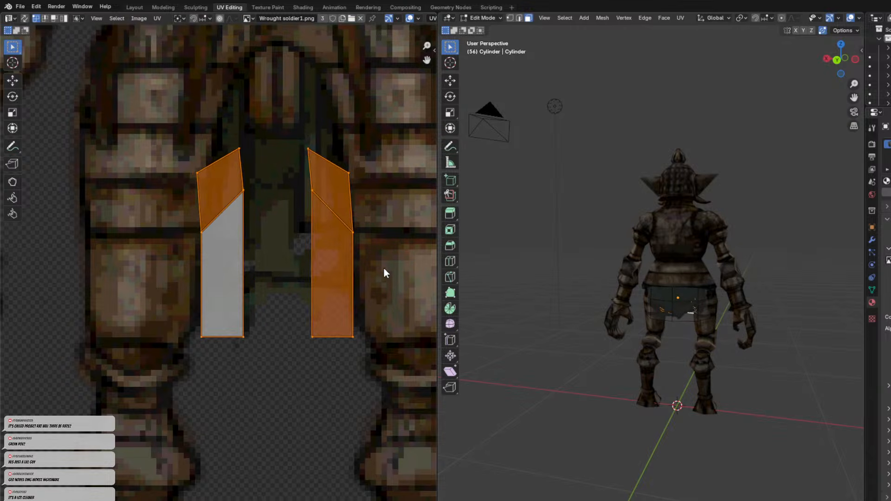
Scale the loincloth islands' inner edges closer together along X, then nudge both islands slightly upward.
drag(228, 125, 330, 374)
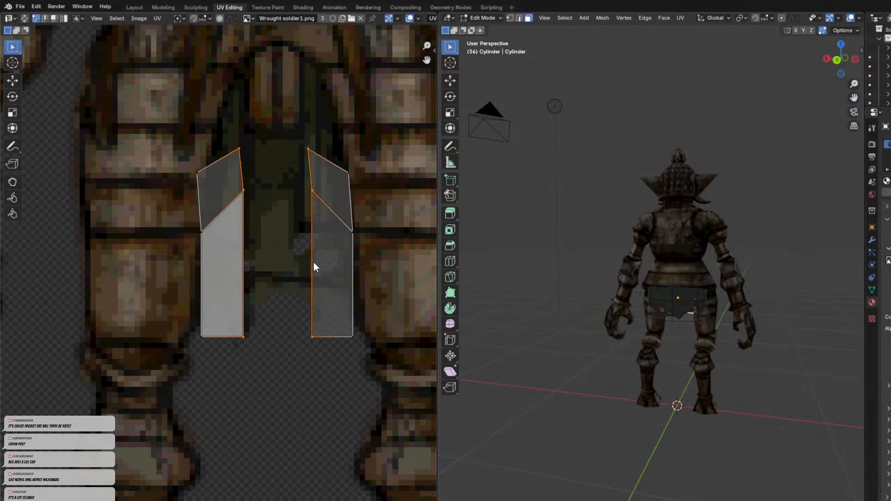
key(s)
key(x)
click(291, 258)
drag(150, 128, 389, 375)
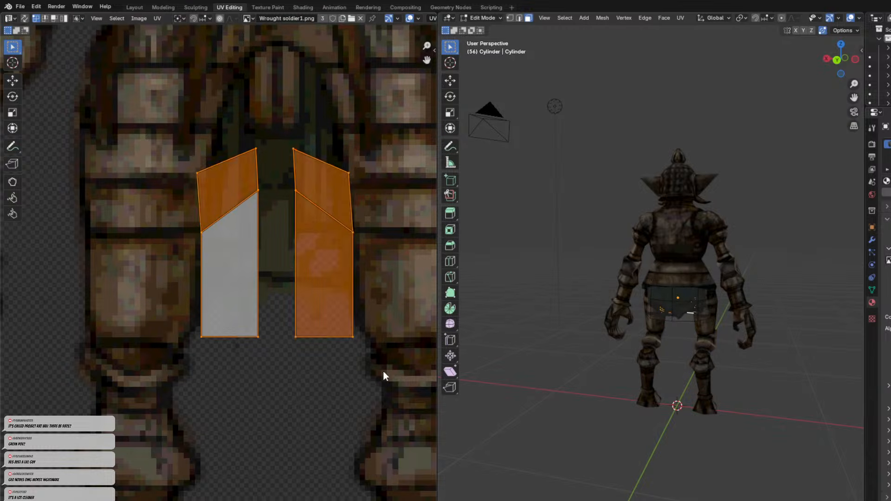
key(g)
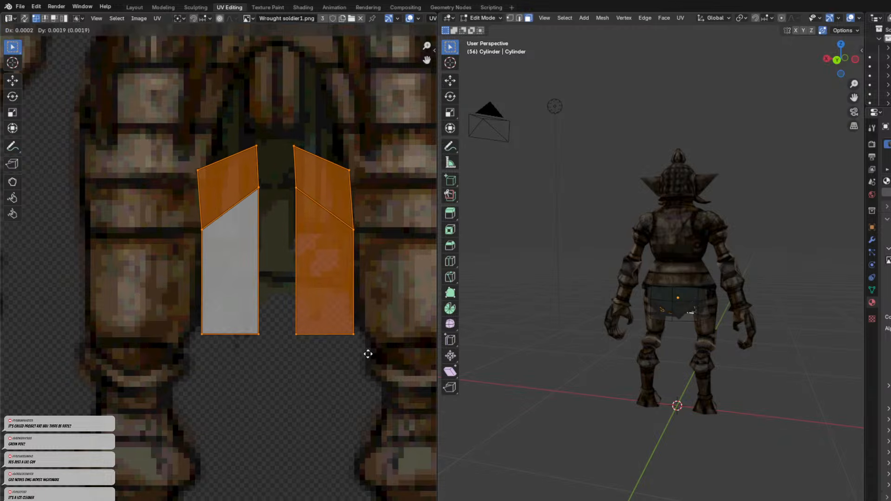
click(298, 302)
Pull the loincloth islands' outer edges and corners inward to keep them off the leg armor.
drag(175, 149, 221, 341)
key(g)
click(225, 322)
drag(171, 160, 238, 195)
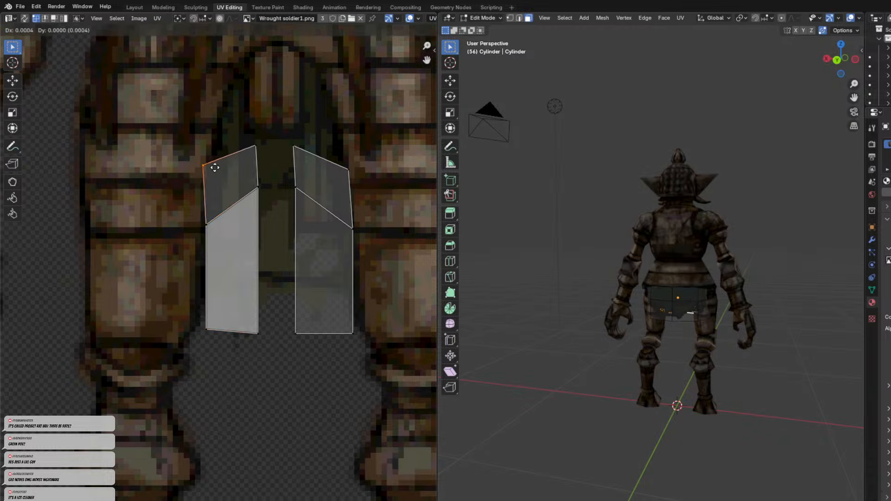
key(g)
click(225, 166)
drag(327, 137, 359, 182)
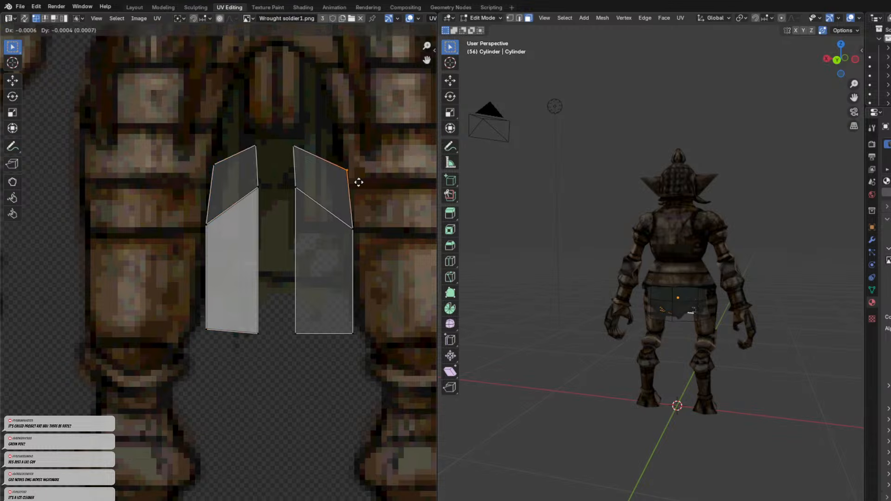
key(g)
click(351, 244)
drag(334, 302, 380, 357)
key(g)
click(366, 356)
Examine the remapped loincloth and its tattered hem up close from the front.
click(634, 368)
middle_drag(634, 368, 586, 321)
scroll(586, 320, up, 4)
scroll(702, 364, up, 5)
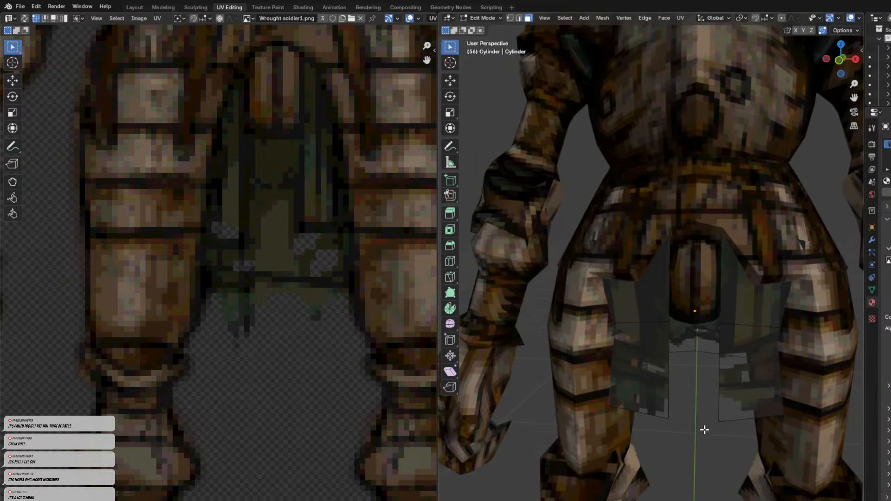
key(Tab)
click(689, 415)
mouse_move(690, 416)
middle_down()
mouse_move(713, 406)
mouse_move(691, 402)
middle_up()
scroll(692, 403, down, 3)
Reselect the four front loincloth faces for UV editing.
click(714, 363)
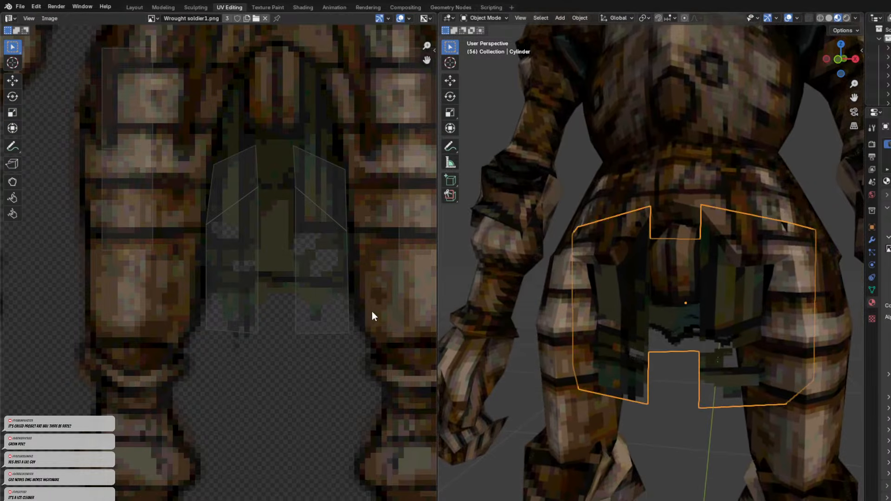
key(Tab)
key(Tab)
click(670, 286)
click(756, 308)
key(Tab)
key(Tab)
key(Tab)
click(732, 285)
shift+click(730, 341)
shift+click(620, 354)
shift+click(625, 265)
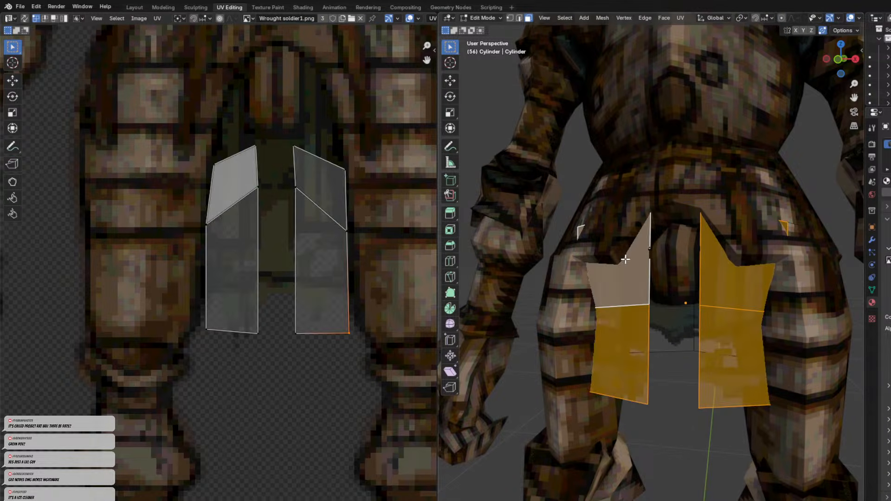
Move the inner edges of both loincloth UV islands toward the cloth's centre until they nearly meet.
drag(271, 148, 313, 341)
key(g)
click(290, 318)
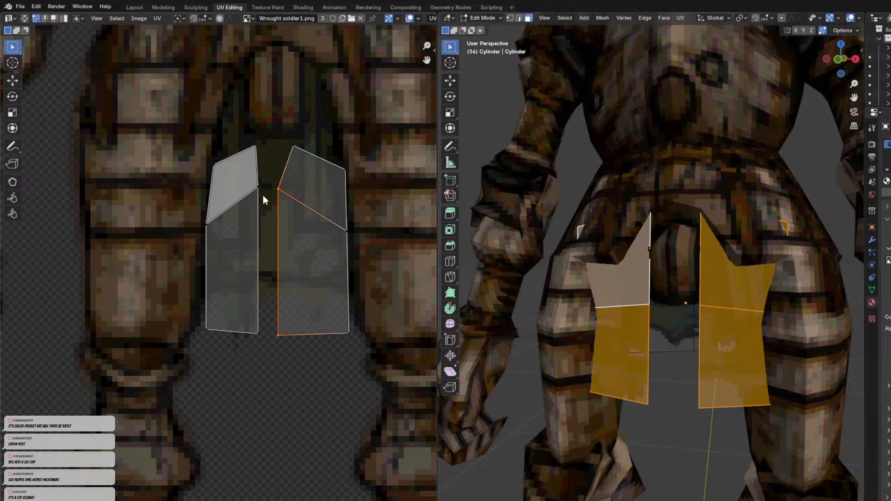
drag(272, 150, 315, 176)
key(g)
click(298, 173)
drag(249, 138, 264, 342)
key(g)
click(276, 276)
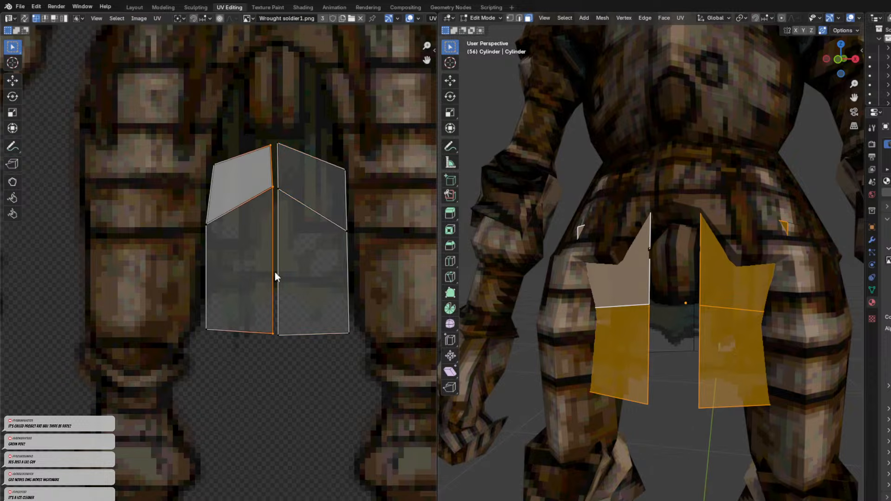
Examine the adjusted loincloth on the model from several angles in Object Mode.
click(449, 339)
click(678, 427)
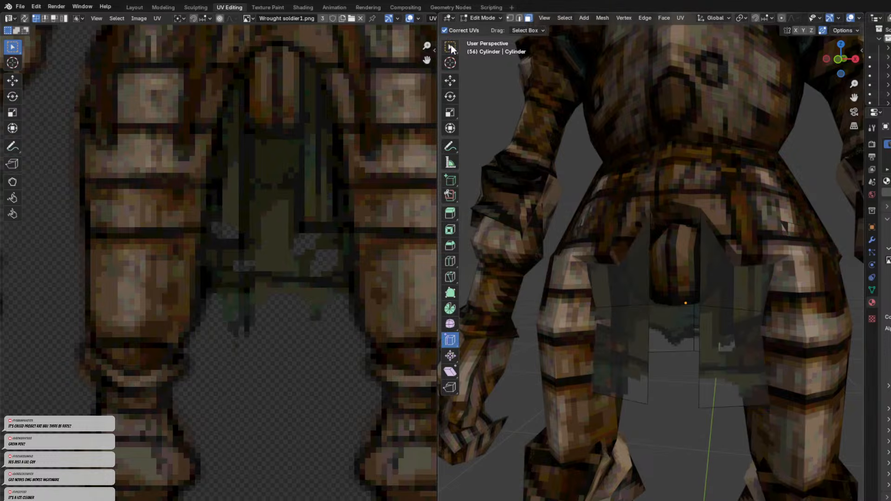
click(450, 47)
middle_drag(699, 400, 697, 302)
key(Tab)
click(716, 396)
click(622, 338)
middle_drag(622, 337, 681, 377)
click(618, 353)
Select the two outer faces along the lower rim of the rear waist armor.
click(573, 185)
middle_drag(569, 197, 542, 228)
click(572, 147)
key(Tab)
middle_drag(593, 218, 680, 207)
click(630, 208)
key(Tab)
middle_drag(719, 346, 636, 229)
key(Tab)
mouse_move(693, 236)
middle_down()
mouse_move(666, 232)
mouse_move(639, 260)
mouse_move(633, 245)
mouse_move(705, 227)
middle_up()
click(705, 226)
shift+click(517, 211)
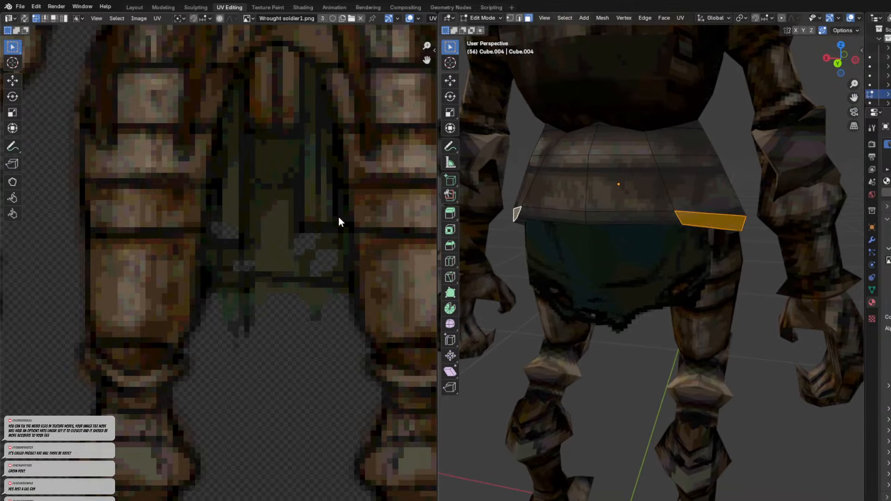
Move the two rim faces' UVs up from the skirt onto the waist armor's lower band in the texture.
scroll(338, 216, down, 8)
scroll(308, 250, up, 8)
scroll(310, 254, up, 1)
middle_drag(316, 261, 74, 283)
drag(135, 159, 419, 275)
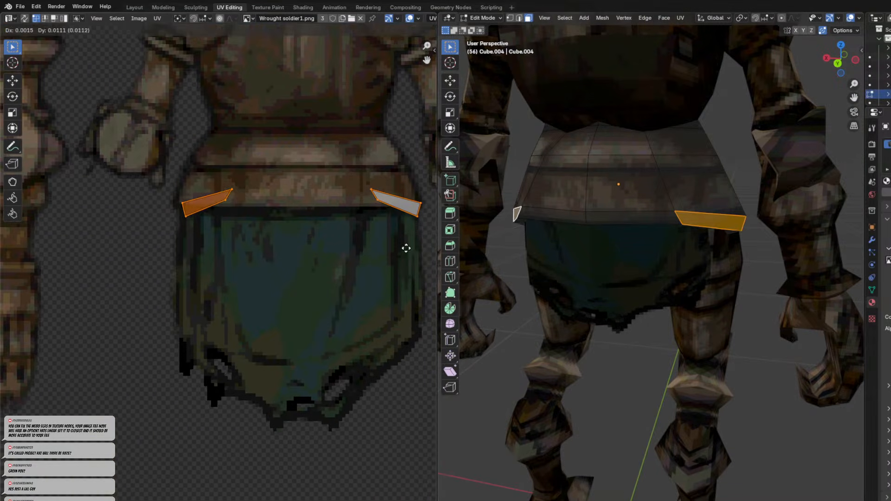
click(402, 245)
Inspect the retextured waist, loincloth and whole soldier from several angles, returning to the Layout workspace.
scroll(599, 255, up, 2)
middle_drag(599, 255, 590, 291)
middle_drag(602, 366, 724, 354)
click(592, 361)
key(Tab)
click(591, 365)
click(553, 377)
middle_drag(553, 377, 603, 317)
scroll(679, 319, down, 4)
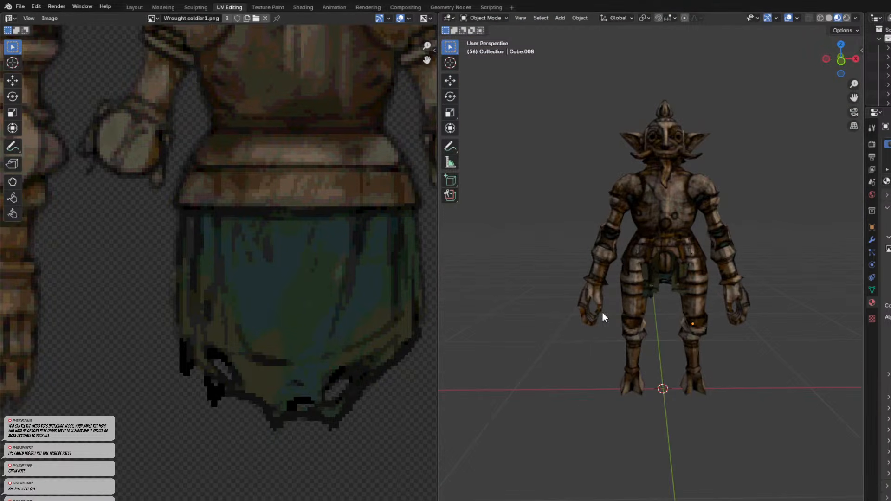
click(135, 7)
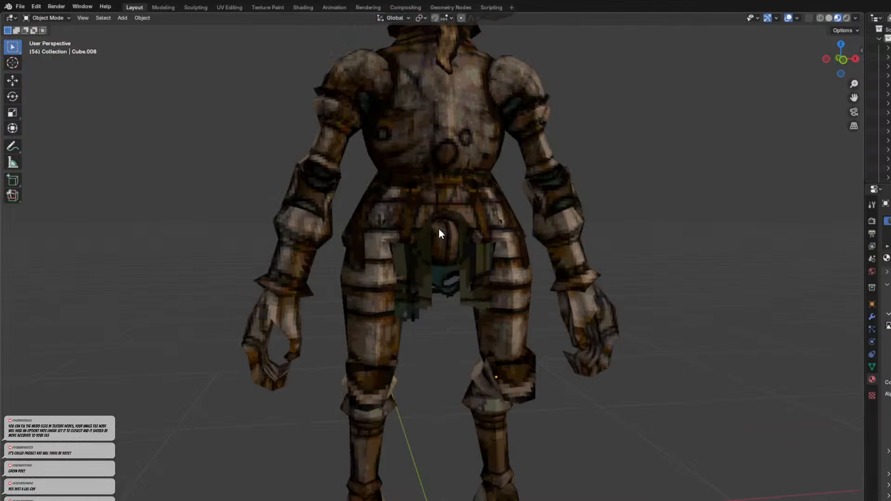
scroll(438, 229, down, 4)
middle_drag(562, 251, 590, 241)
scroll(463, 253, up, 8)
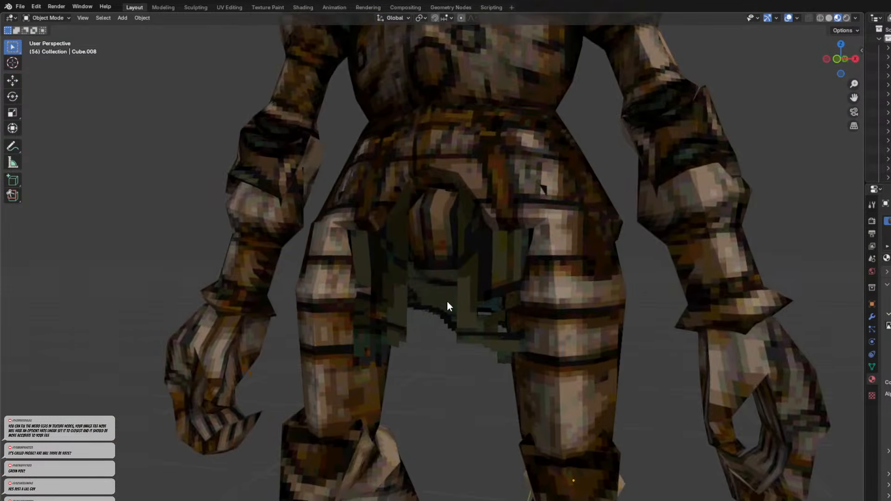
middle_drag(447, 302, 502, 313)
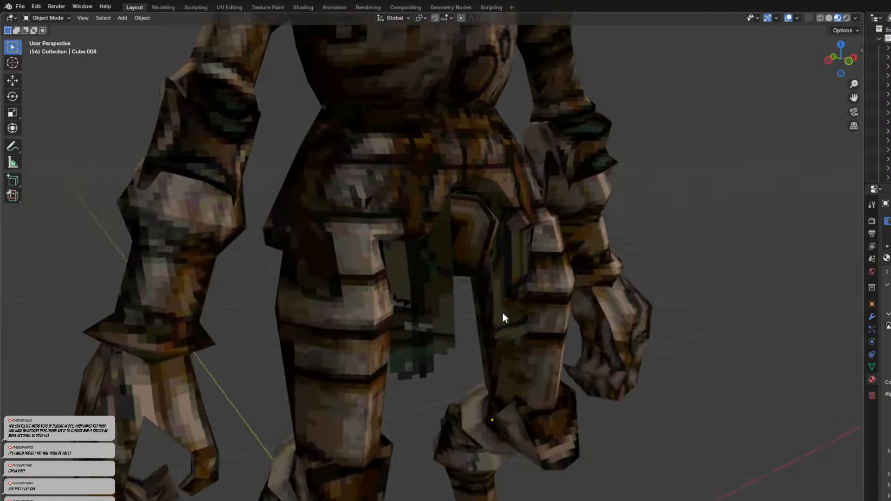
scroll(515, 301, down, 5)
middle_drag(558, 265, 366, 364)
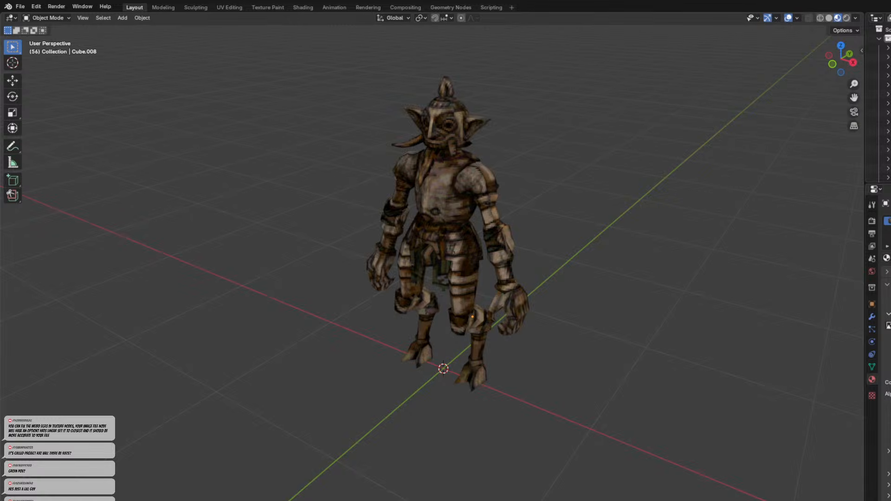
Select all parts of the goblin soldier together in Object Mode.
middle_drag(438, 404, 494, 388)
click(475, 277)
scroll(441, 299, up, 3)
scroll(441, 299, down, 5)
drag(354, 193, 535, 388)
scroll(452, 335, up, 3)
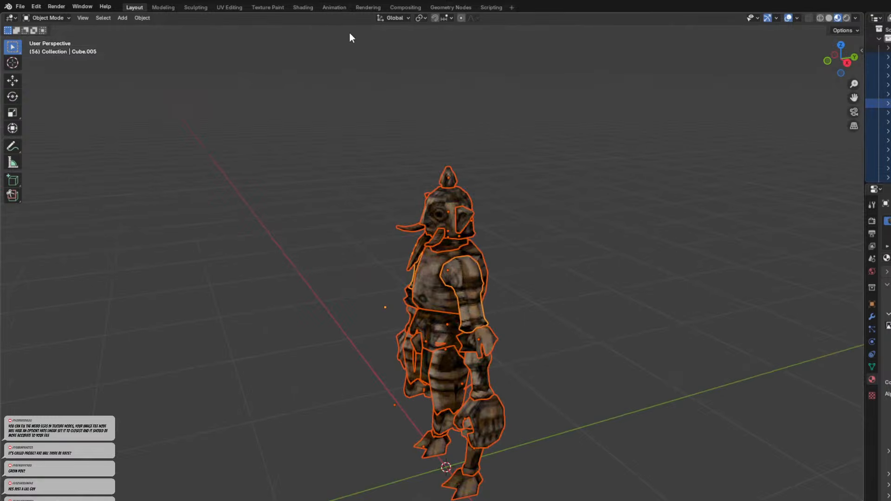
Open the selected soldier in the Texture Paint workspace and examine the model from the front and side.
scroll(450, 227, down, 4)
middle_drag(450, 227, 457, 250)
scroll(458, 251, up, 3)
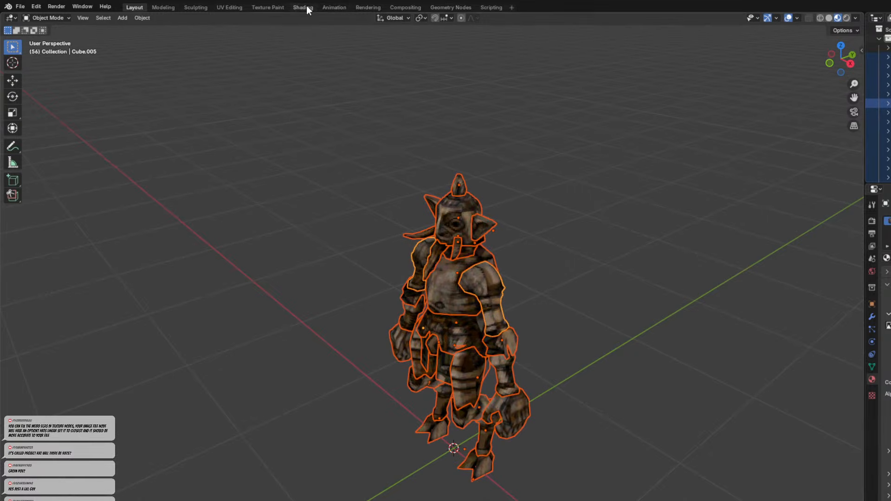
click(275, 8)
scroll(574, 249, up, 3)
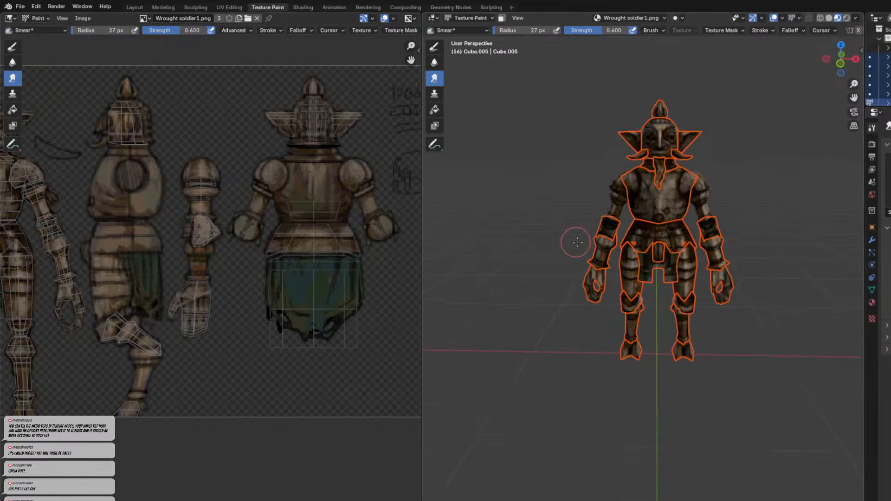
middle_drag(621, 248, 660, 234)
scroll(630, 248, up, 2)
scroll(651, 205, up, 2)
shift+middle_drag(643, 190, 659, 284)
scroll(658, 284, up, 1)
scroll(659, 283, down, 6)
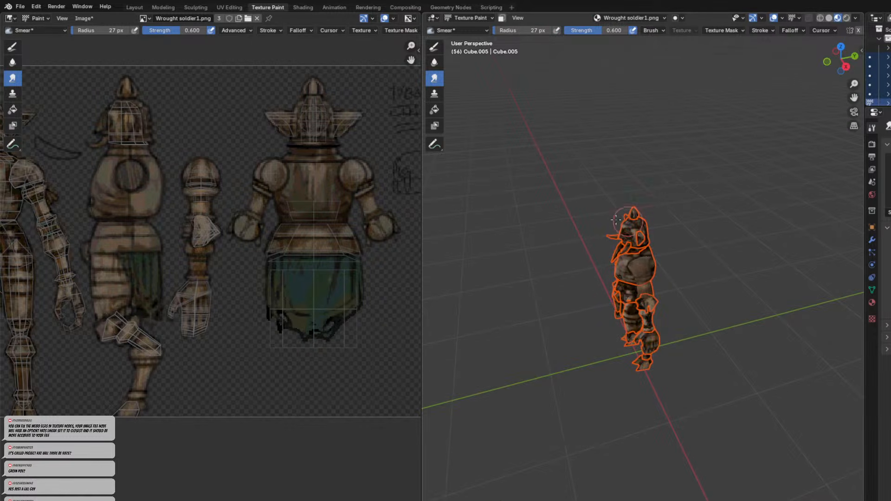
middle_drag(687, 292, 693, 292)
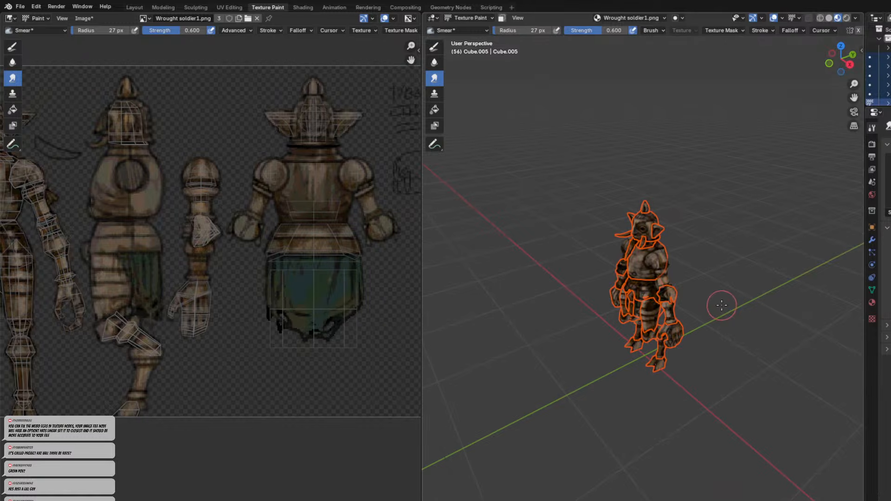
Select all of the soldier's faces in Edit Mode, and smear the texture across the shoulder and upper arm in Texture Paint mode.
key(Tab)
key(a)
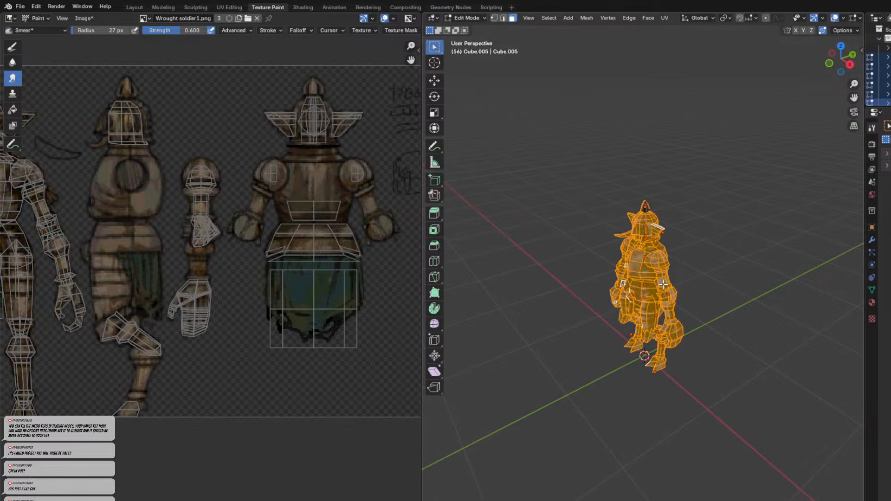
scroll(671, 286, up, 3)
key(Tab)
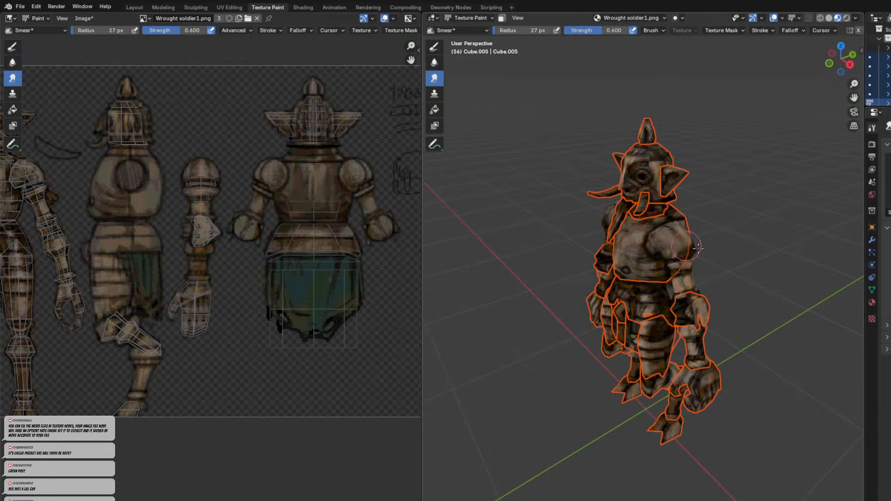
drag(654, 253, 722, 276)
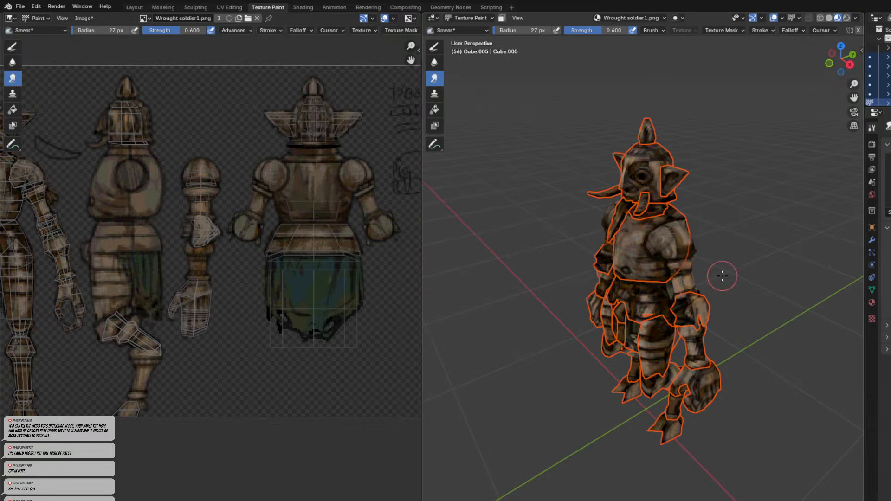
Try selecting only the upper chest faces in Edit Mode, and return to Texture Paint mode.
key(Tab)
scroll(721, 276, down, 3)
mouse_move(722, 276)
middle_down()
mouse_move(771, 302)
mouse_move(720, 279)
middle_up()
click(770, 303)
drag(665, 256, 641, 263)
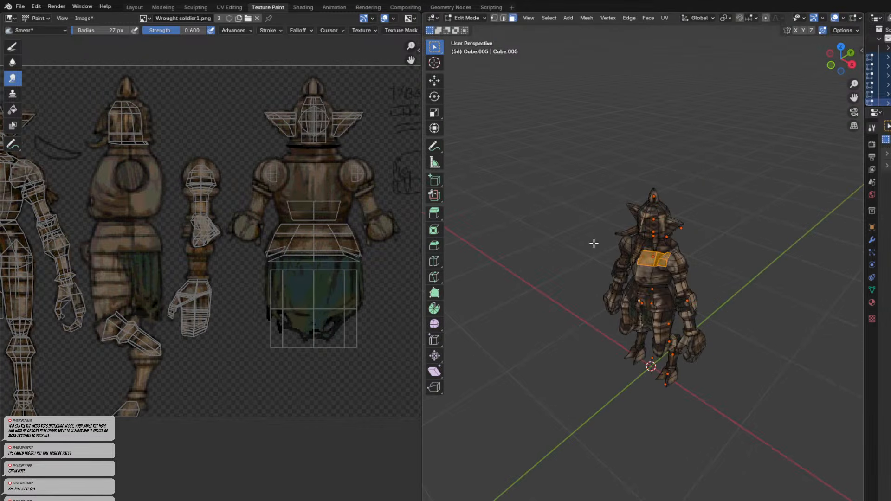
shift+middle_drag(594, 243, 541, 218)
click(466, 18)
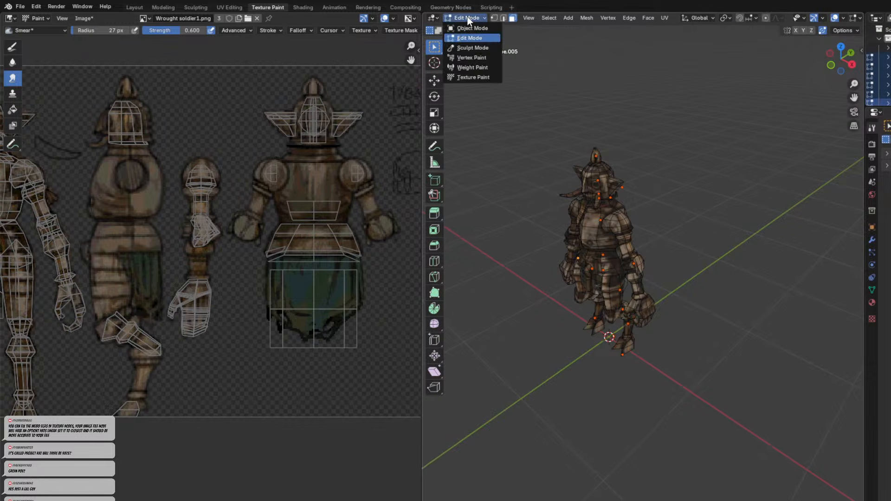
click(474, 77)
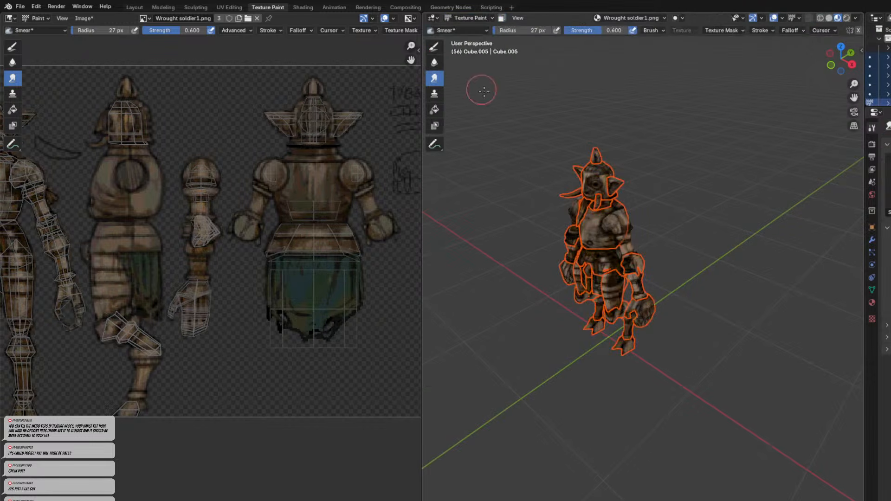
Smear the texture over the upper arm with the 27 px brush, and check the arm in Edit Mode before resuming painting.
drag(620, 252, 635, 271)
key(Tab)
mouse_move(650, 264)
middle_down()
mouse_move(689, 257)
mouse_move(711, 295)
mouse_move(668, 302)
middle_up()
scroll(622, 250, up, 4)
mouse_move(622, 250)
shift+middle_down()
mouse_move(768, 290)
mouse_move(752, 295)
shift+middle_up()
scroll(671, 285, up, 4)
key(Tab)
Smear the texture upward along the front edge of the shoulder armor with the 27 px brush.
scroll(692, 290, down, 5)
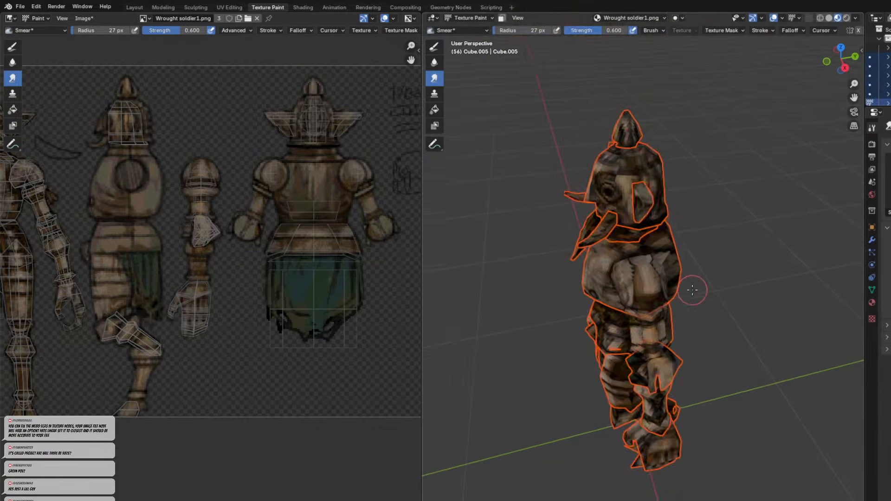
key(Tab)
key(Tab)
scroll(631, 301, up, 4)
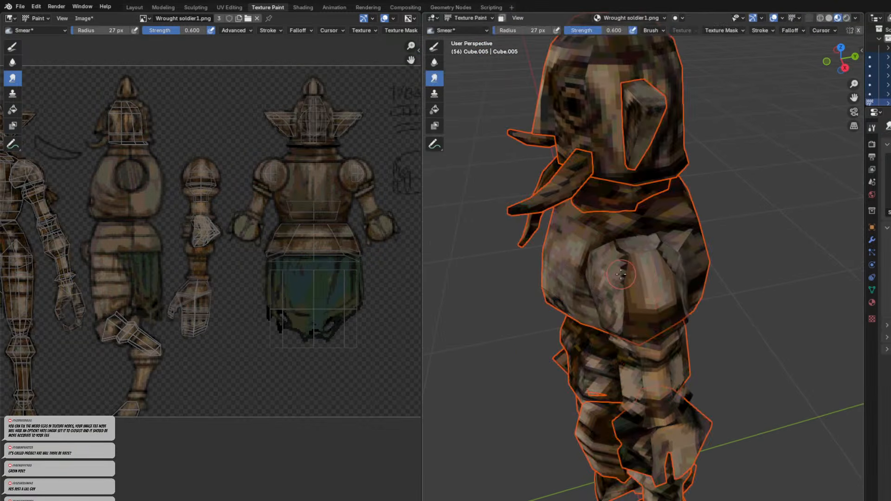
scroll(617, 279, up, 2)
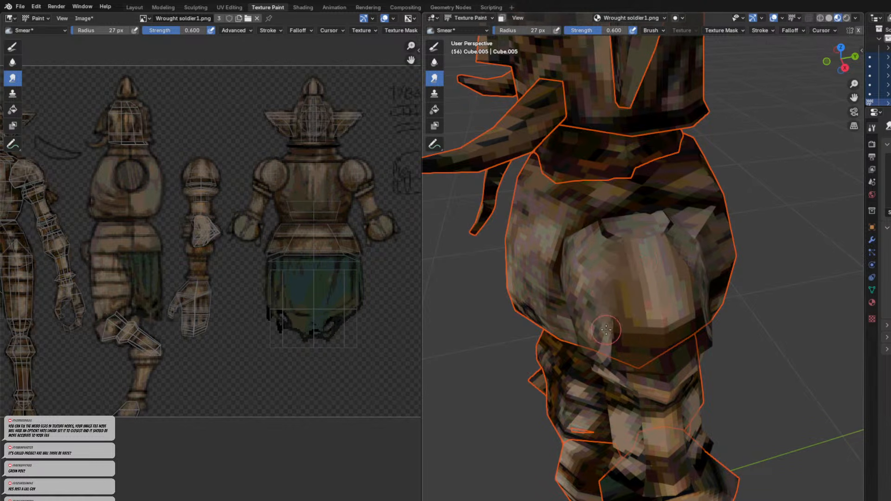
drag(608, 288, 602, 229)
Inspect the smeared shoulder and arm texture against the mesh edges in Edit Mode from the side.
middle_drag(613, 237, 733, 288)
scroll(635, 274, down, 3)
scroll(652, 241, up, 2)
key(Tab)
middle_drag(589, 277, 645, 290)
middle_drag(585, 303, 637, 289)
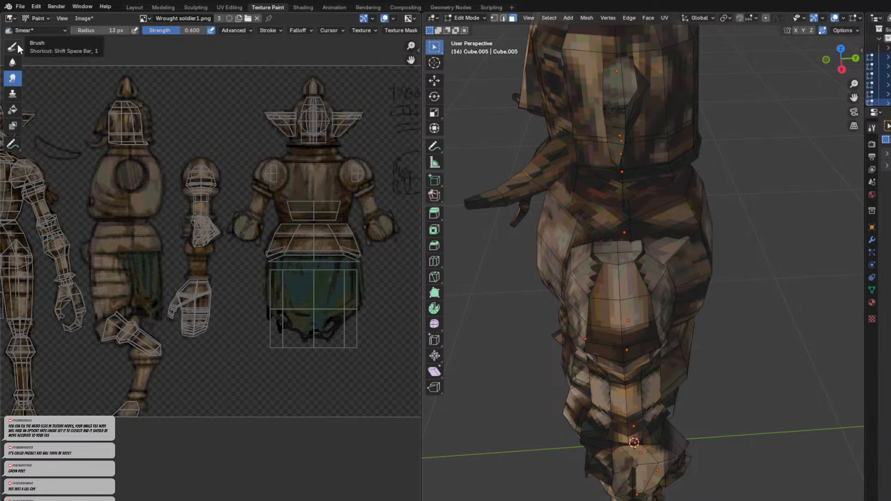
click(10, 18)
click(16, 20)
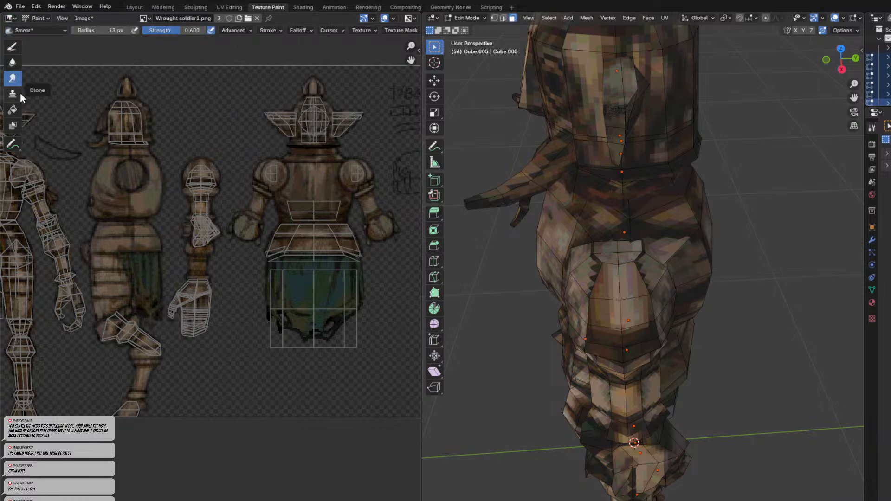
click(45, 21)
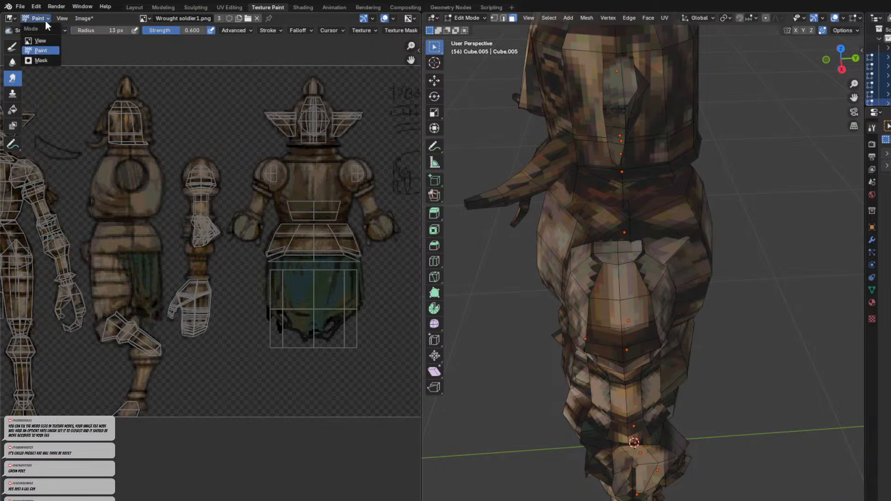
click(45, 20)
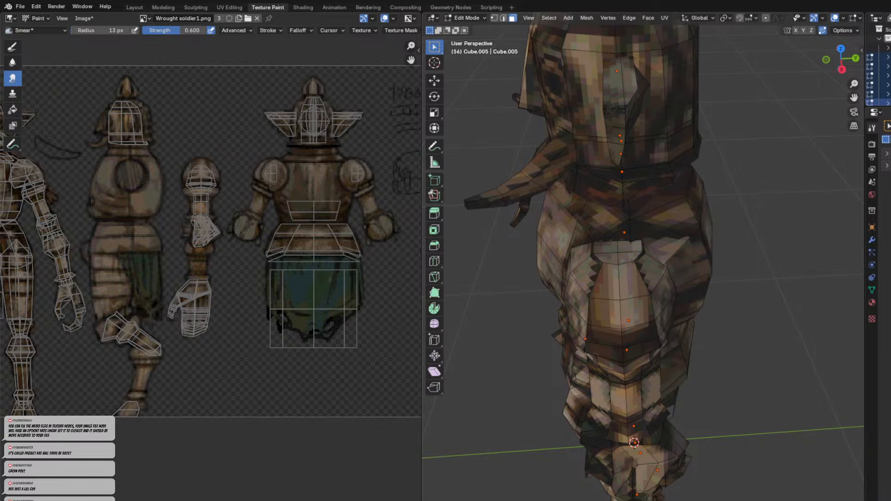
Select the long outer face on the side of the soldier's ear.
middle_drag(522, 321, 517, 337)
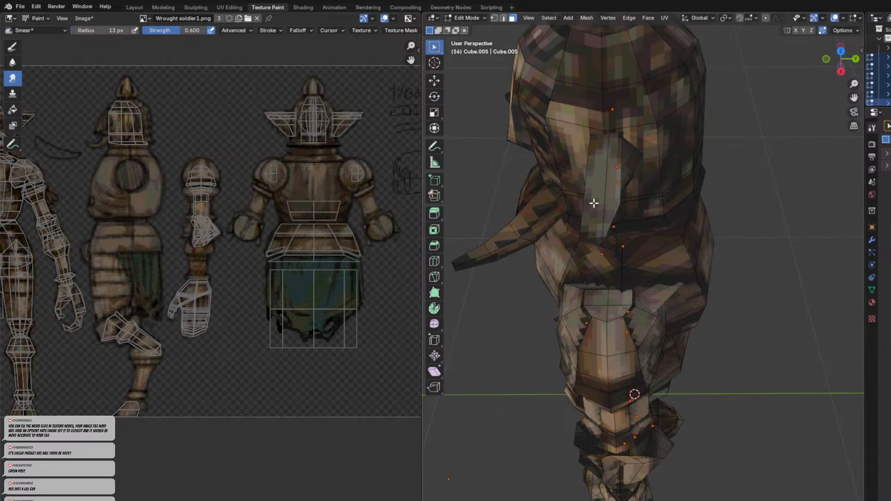
click(605, 191)
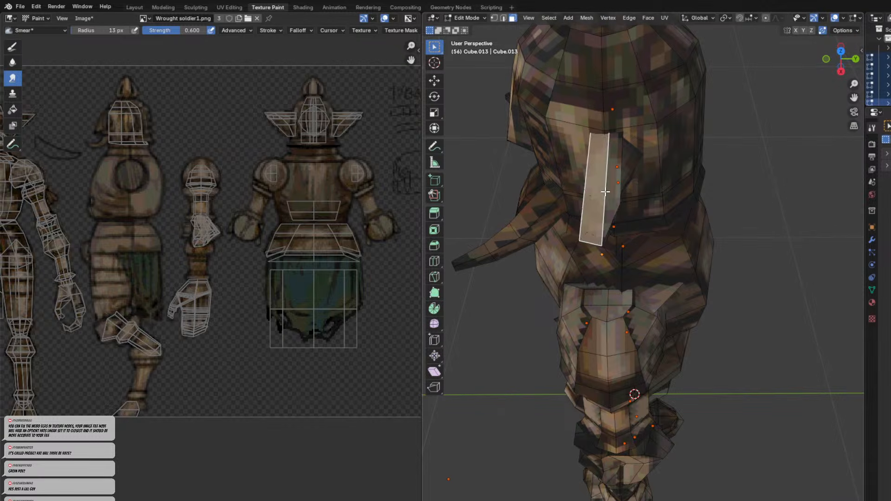
Make the left arm armour active, return to texture painting and switch to the Paint Hard brush.
scroll(615, 232, down, 5)
click(625, 324)
middle_drag(623, 292, 626, 280)
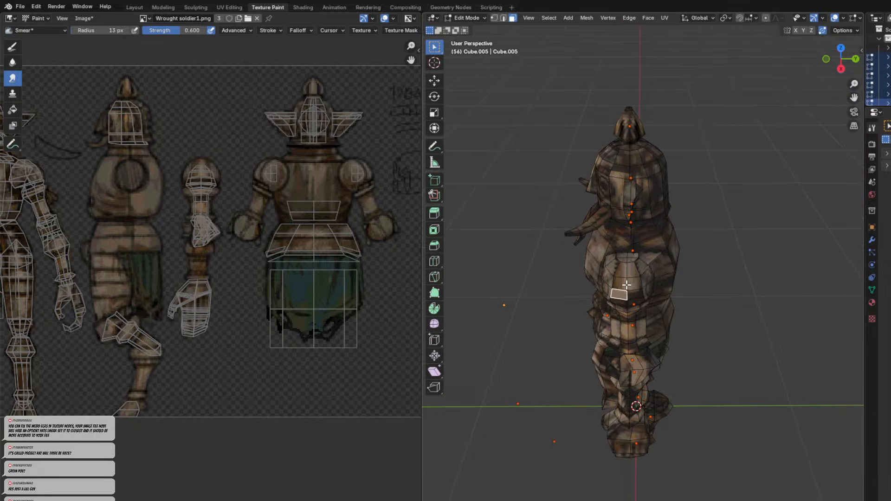
key(Tab)
scroll(626, 286, up, 5)
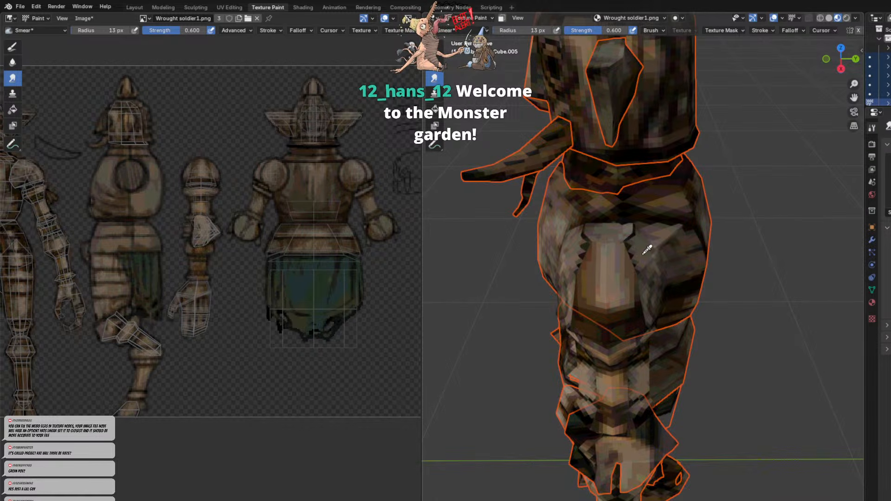
click(13, 47)
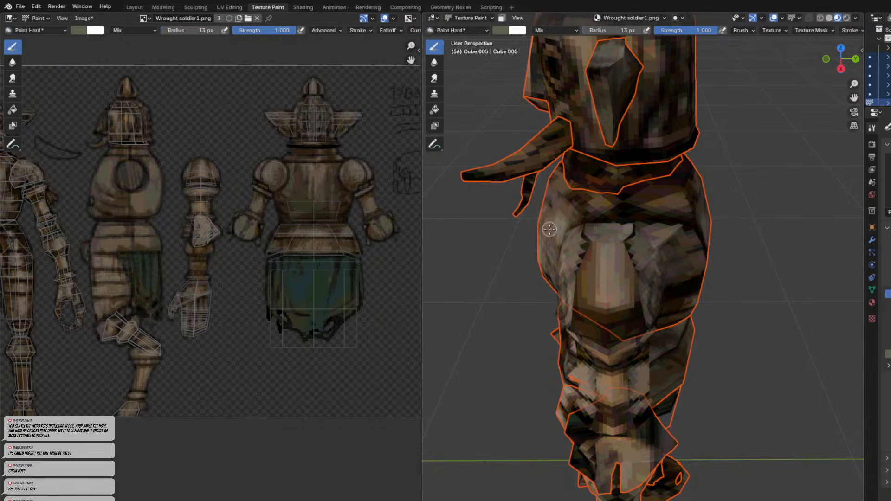
key(shift+x)
scroll(635, 251, up, 7)
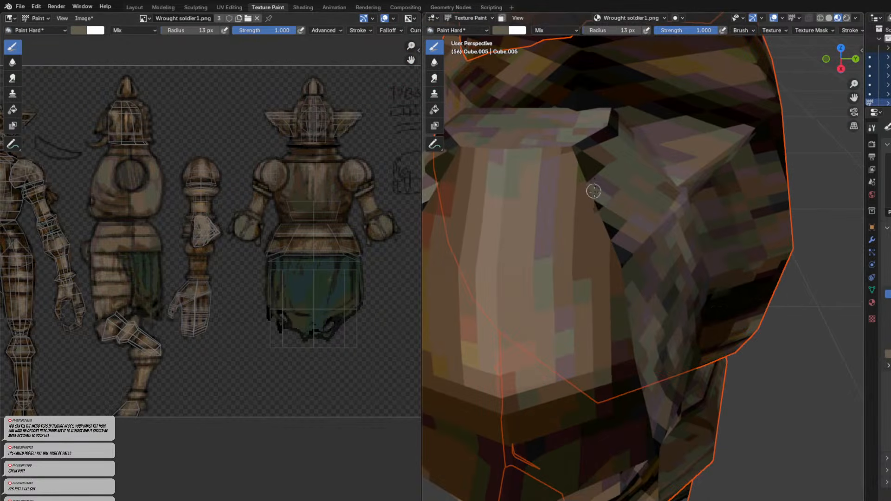
Try covering the dark gaps along the left shoulder plate's front edge with hard brush strokes, then undo them.
scroll(605, 222, down, 7)
shift+middle_drag(603, 264, 684, 303)
scroll(631, 285, up, 5)
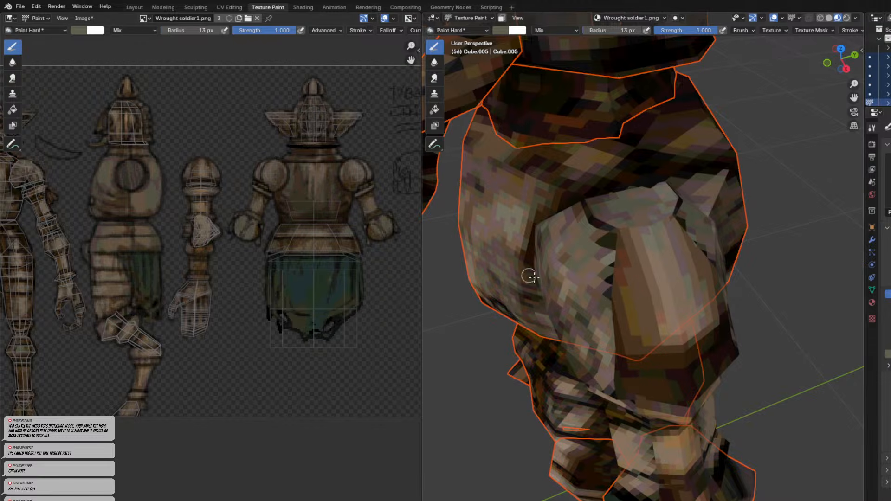
drag(606, 239, 606, 305)
key(ctrl+z)
key(s)
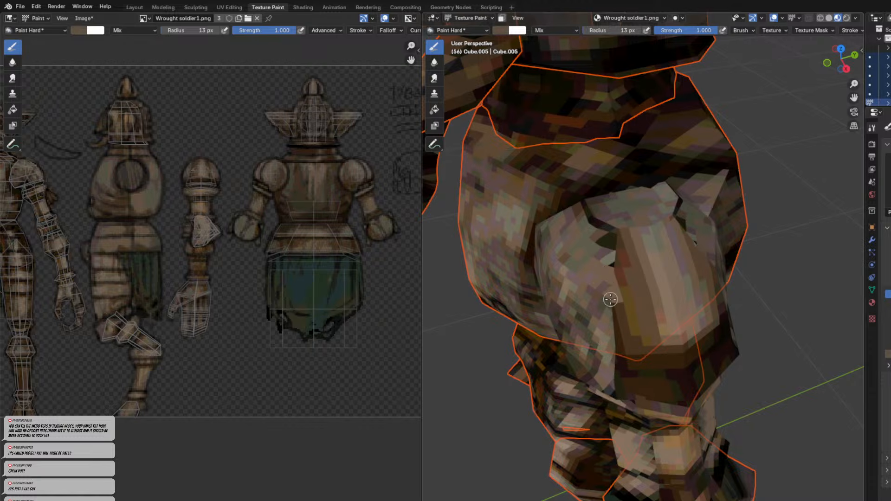
key(x)
drag(622, 236, 618, 238)
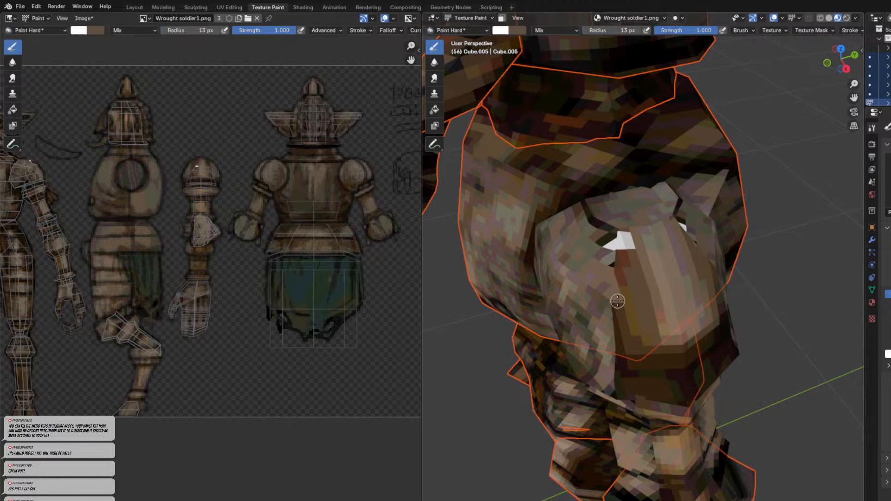
key(ctrl+z)
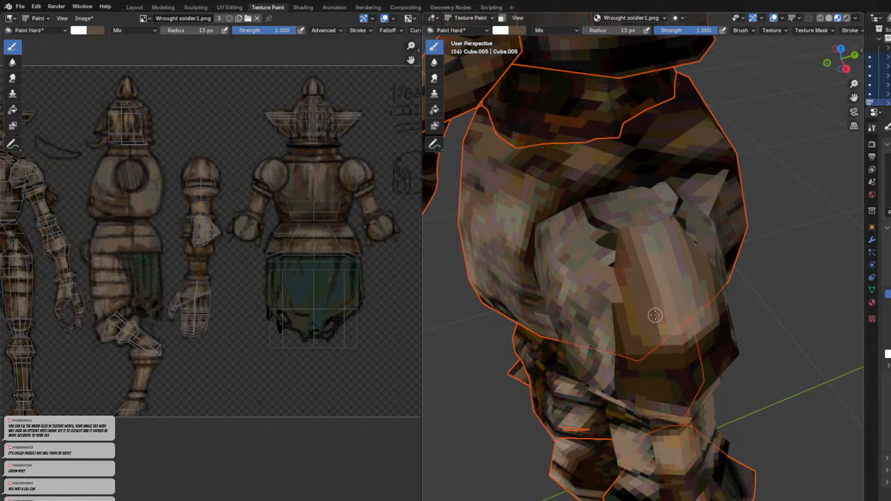
Try dabbing colour onto the upper front corner of the left shoulder plate, then undo the dabs.
key(s)
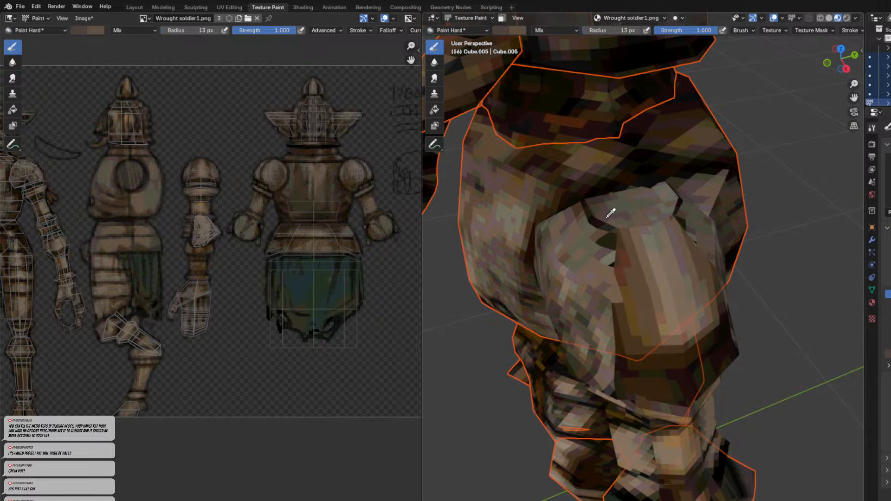
click(602, 218)
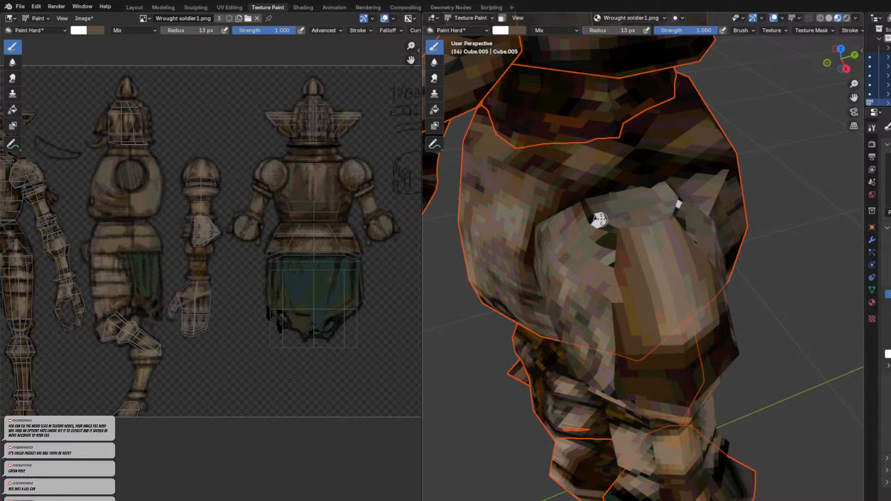
click(600, 224)
key(ctrl+z)
click(594, 224)
key(ctrl+z)
Sample a brown from the armour and paint over the upper front seam of the left shoulder plate.
key(s)
key(s)
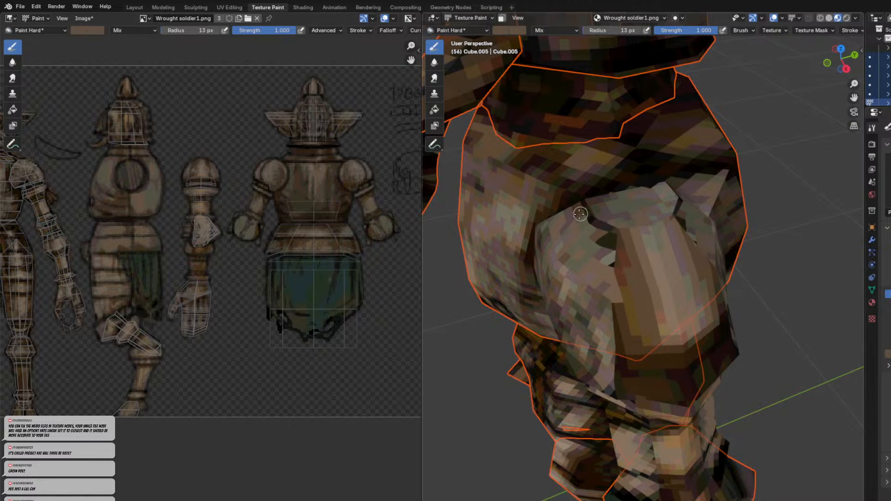
mouse_move(614, 231)
mouse_down()
mouse_move(615, 257)
mouse_move(586, 198)
mouse_up()
scroll(624, 340, down, 4)
scroll(629, 274, up, 4)
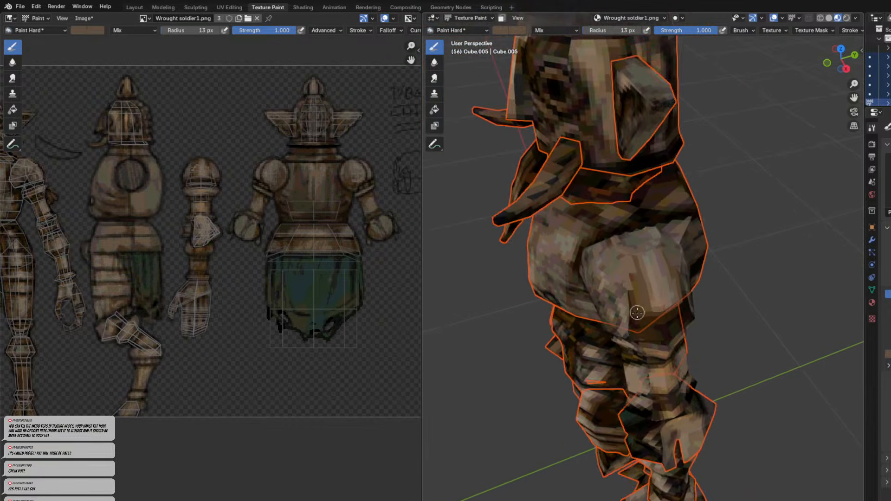
Paint the sampled brown across the dark lower band on the outer side of the left shoulder plate.
scroll(622, 363, down, 4)
mouse_move(656, 348)
middle_down()
mouse_move(639, 246)
mouse_move(646, 266)
mouse_move(681, 268)
mouse_move(640, 272)
middle_up()
scroll(638, 246, up, 5)
scroll(646, 266, down, 3)
scroll(681, 269, up, 4)
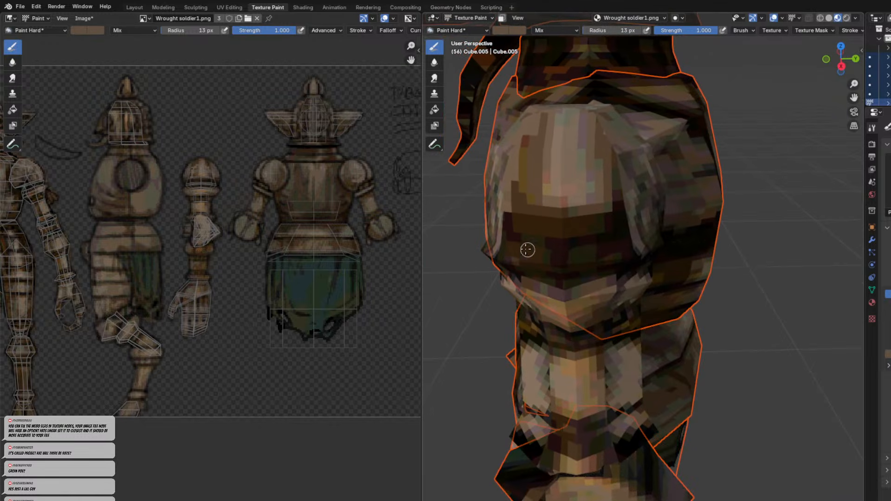
mouse_move(507, 244)
mouse_down()
mouse_move(552, 258)
mouse_move(615, 249)
mouse_move(629, 222)
mouse_up()
scroll(565, 264, down, 3)
middle_drag(581, 310, 676, 304)
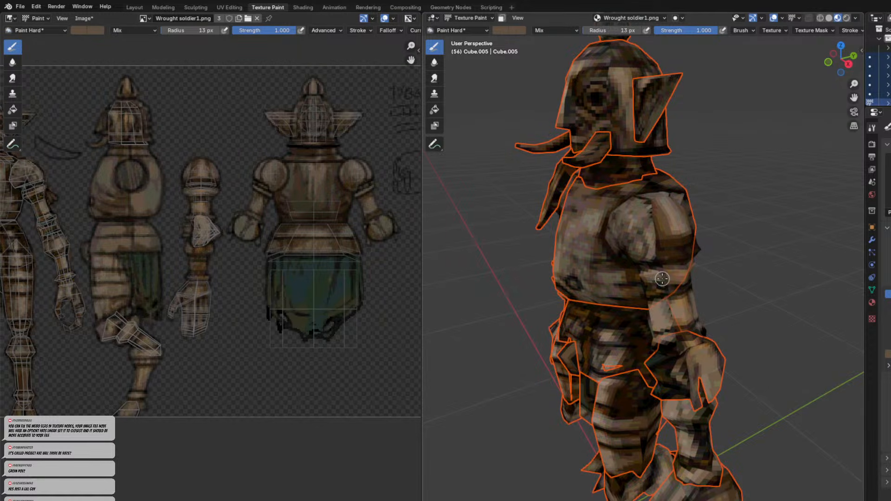
scroll(662, 278, up, 4)
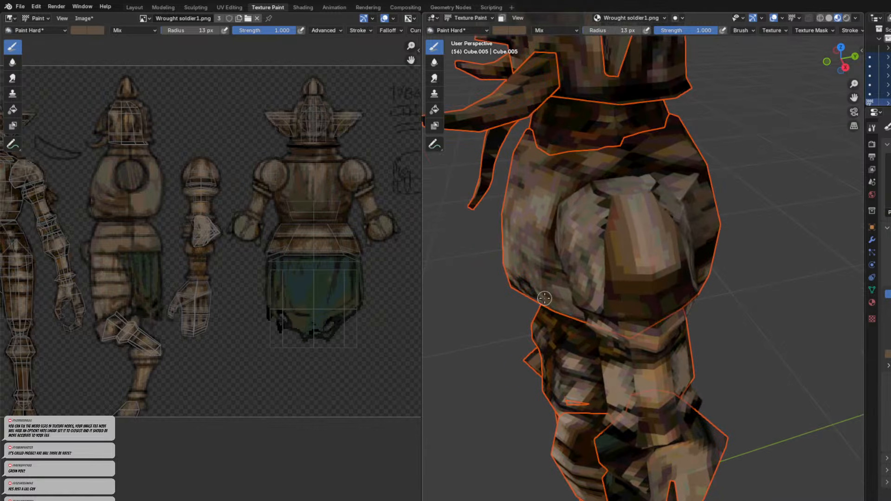
Blend the jagged dark gaps along the left shoulder plate's front edge using the Smear brush.
click(12, 77)
scroll(581, 156, up, 2)
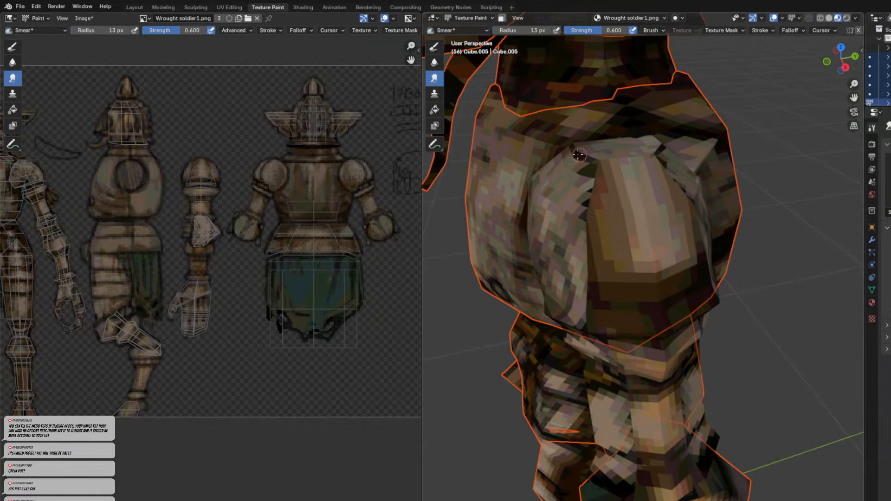
mouse_move(565, 174)
mouse_down()
mouse_move(585, 158)
mouse_move(571, 151)
mouse_move(599, 172)
mouse_move(593, 161)
mouse_move(583, 209)
mouse_move(606, 207)
mouse_move(593, 212)
mouse_move(599, 221)
mouse_up()
mouse_move(584, 257)
mouse_down()
mouse_move(590, 269)
mouse_move(610, 271)
mouse_move(589, 286)
mouse_move(601, 303)
mouse_up()
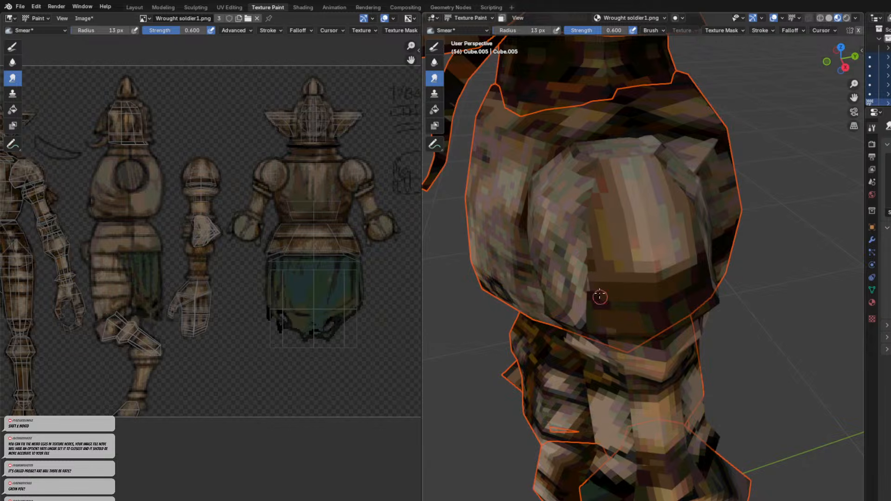
scroll(625, 266, up, 3)
mouse_move(620, 251)
middle_down()
mouse_move(658, 238)
mouse_move(623, 239)
middle_up()
scroll(659, 238, down, 5)
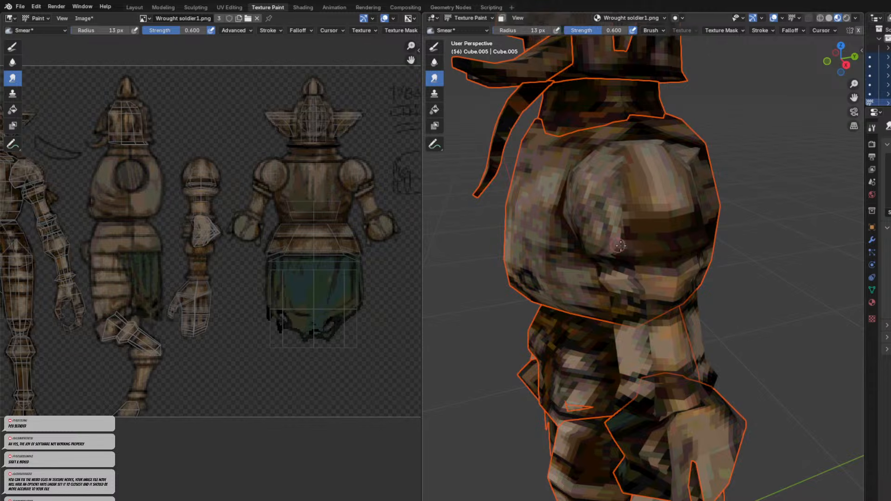
Smear the seam at the back of the left shoulder plate to blend it into the outer surface.
middle_drag(678, 260, 622, 273)
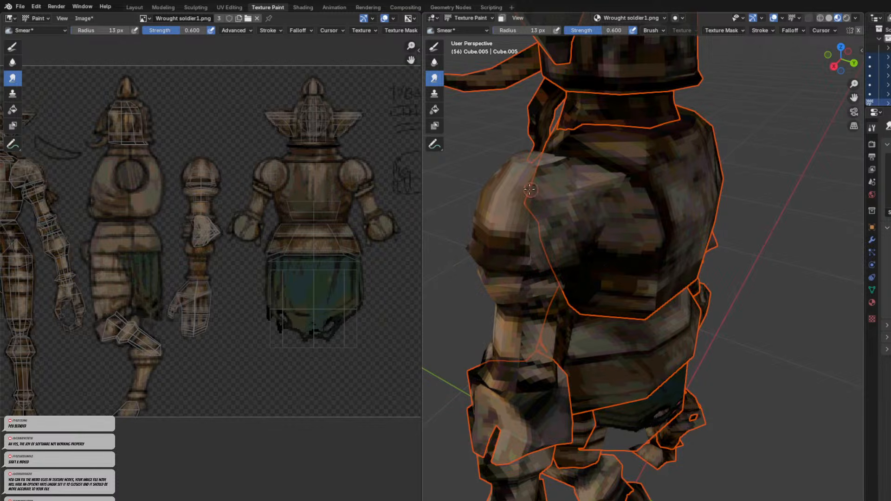
drag(539, 205, 526, 201)
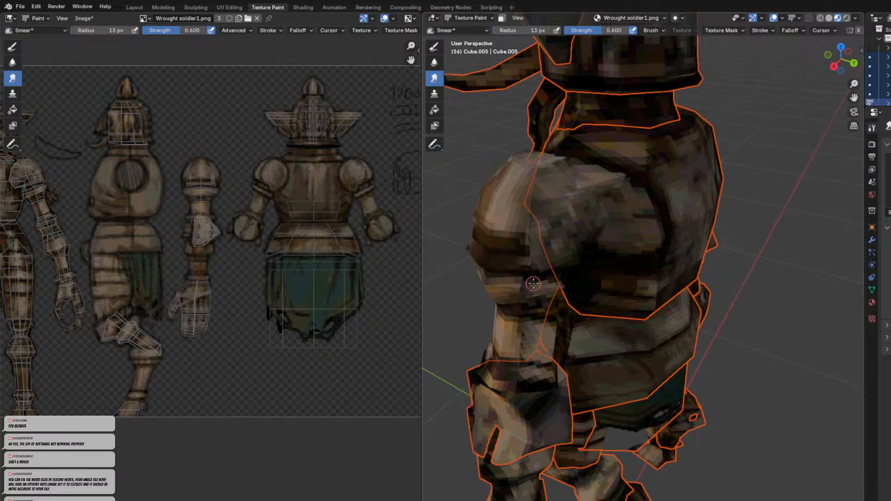
middle_drag(532, 282, 627, 321)
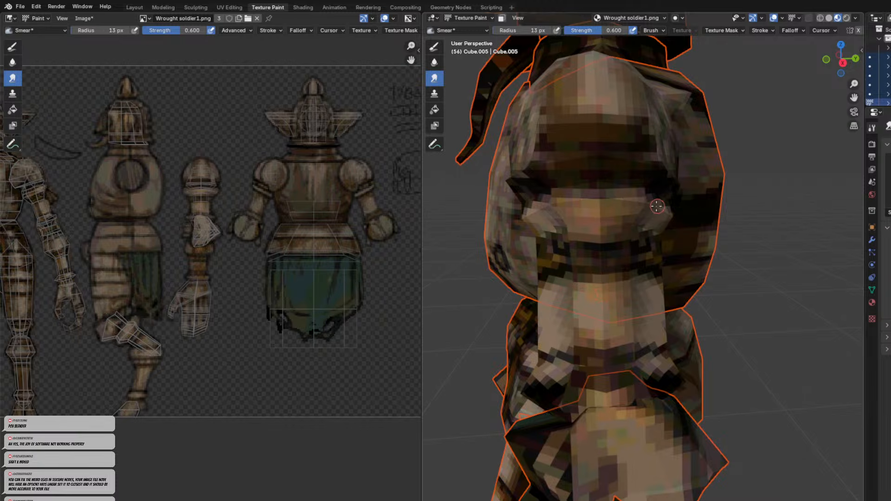
scroll(572, 287, down, 5)
middle_drag(594, 264, 521, 261)
scroll(697, 258, up, 1)
middle_drag(696, 257, 665, 272)
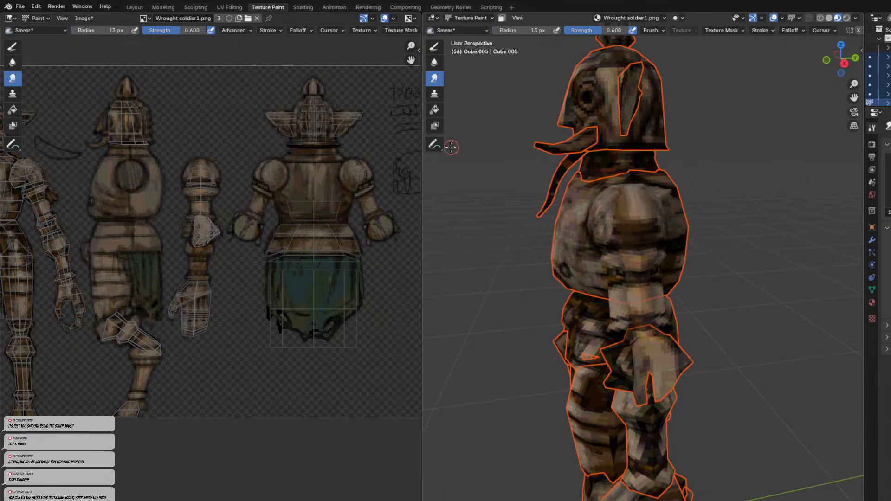
Deselect all parts in the Layout workspace, select only the arm armour, and return to the Texture Paint workspace.
click(135, 8)
key(alt+a)
click(496, 310)
scroll(497, 292, up, 3)
middle_drag(496, 279, 431, 253)
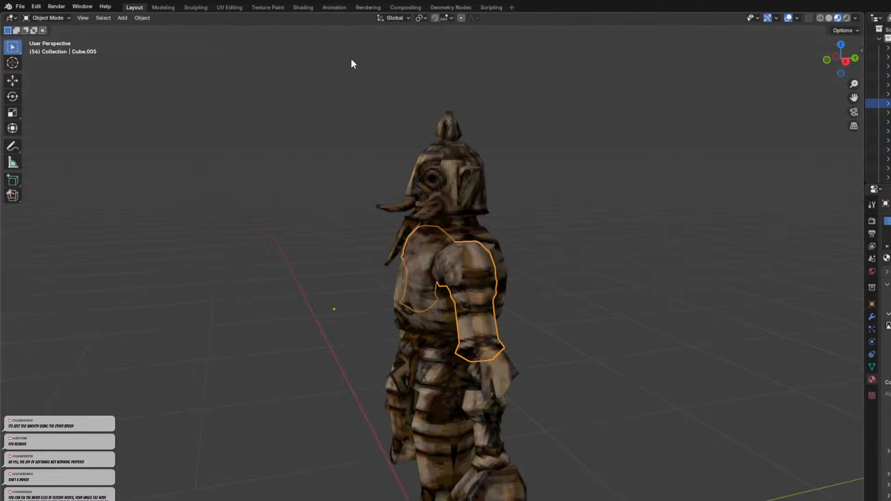
click(225, 7)
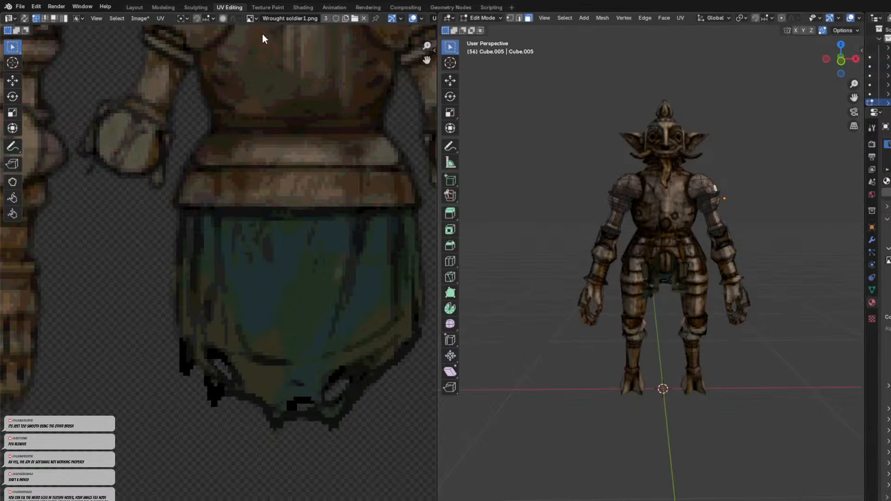
click(275, 7)
Smear the texture on the right shoulder plate to blend its seam.
mouse_move(664, 286)
middle_down()
mouse_move(686, 284)
mouse_move(636, 292)
mouse_move(669, 322)
middle_up()
scroll(260, 253, down, 1)
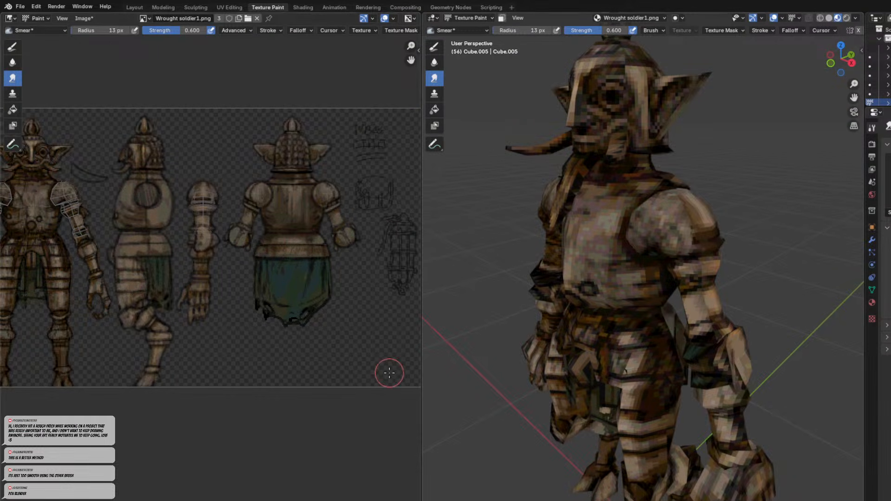
middle_drag(400, 356, 92, 351)
mouse_move(429, 321)
middle_down()
mouse_move(473, 301)
mouse_move(626, 289)
middle_up()
scroll(710, 252, up, 3)
mouse_move(691, 266)
mouse_down()
mouse_move(670, 254)
mouse_move(686, 212)
mouse_up()
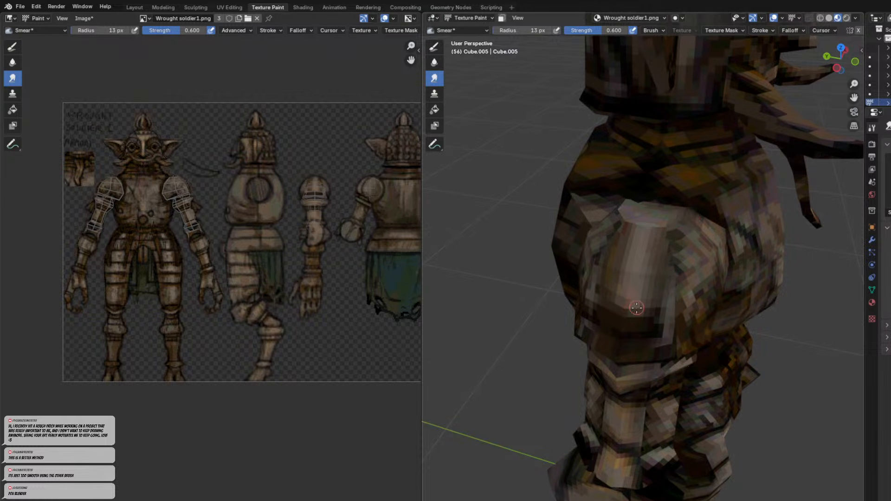
Switch to the Paint Hard brush, pick a near-black colour, and try a stroke across the right forearm's lower band, then undo it.
middle_drag(649, 327, 676, 232)
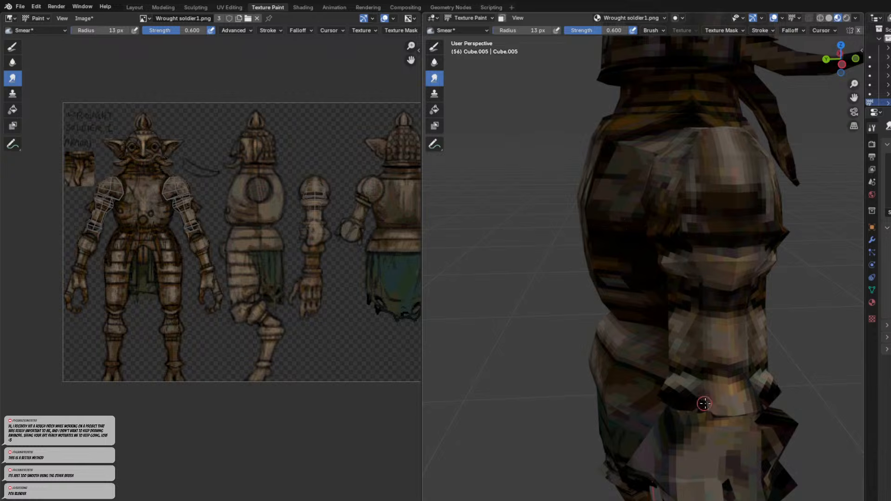
middle_drag(698, 399, 649, 390)
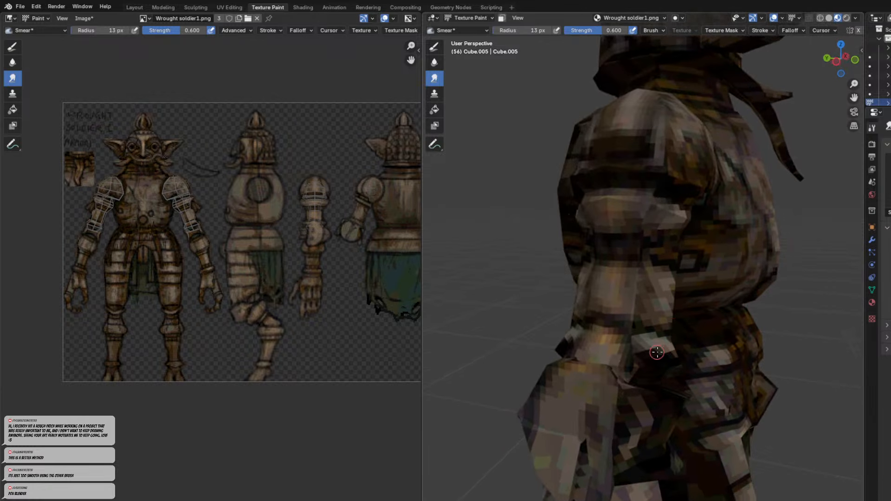
click(12, 46)
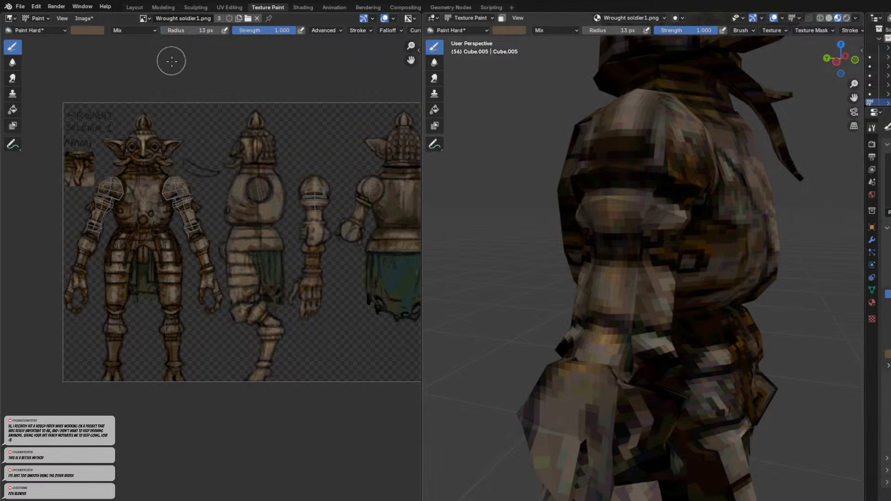
scroll(575, 256, down, 8)
middle_drag(585, 255, 642, 358)
scroll(577, 243, up, 5)
scroll(539, 252, down, 3)
scroll(668, 276, up, 4)
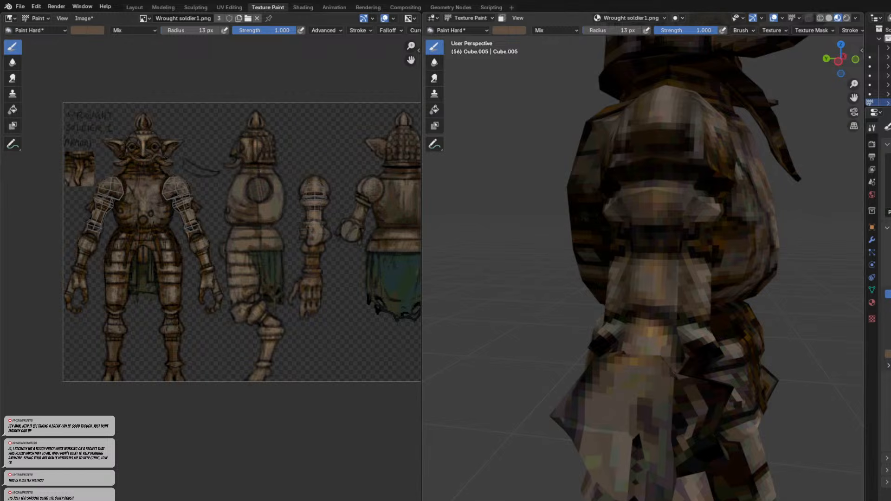
click(889, 325)
click(889, 325)
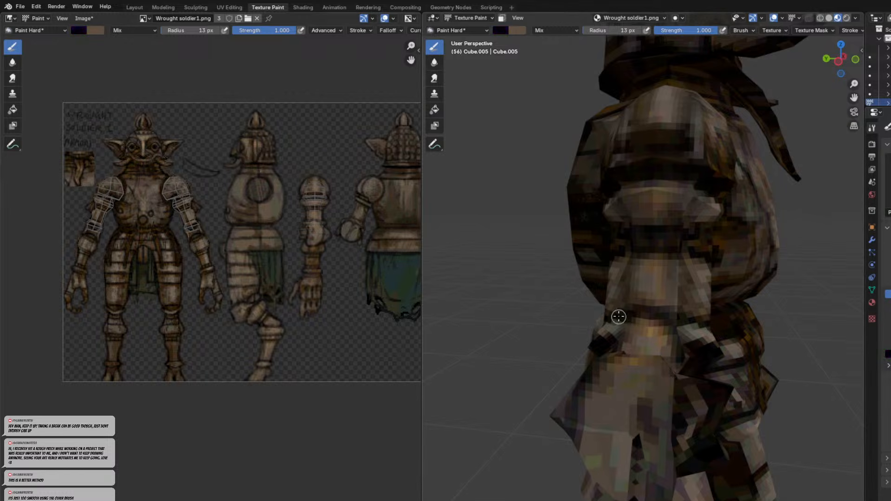
drag(647, 320, 636, 317)
key(ctrl+z)
Set the brush strength to 1.0 and try another dark stroke across the right forearm's lower band, then undo it.
click(276, 30)
text(1.0)
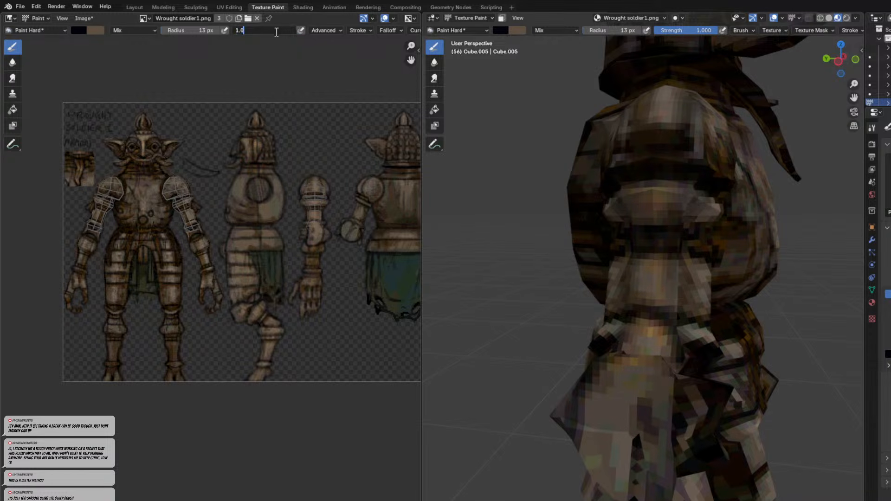
key(Return)
click(251, 30)
click(252, 49)
click(225, 31)
mouse_move(618, 312)
mouse_down()
mouse_move(686, 318)
mouse_move(624, 313)
mouse_move(676, 319)
mouse_up()
key(ctrl+z)
key(ctrl+z)
Switch from texture painting to the Layout workspace and select the helmet.
scroll(638, 340, down, 8)
middle_drag(700, 285, 634, 306)
middle_drag(603, 266, 563, 236)
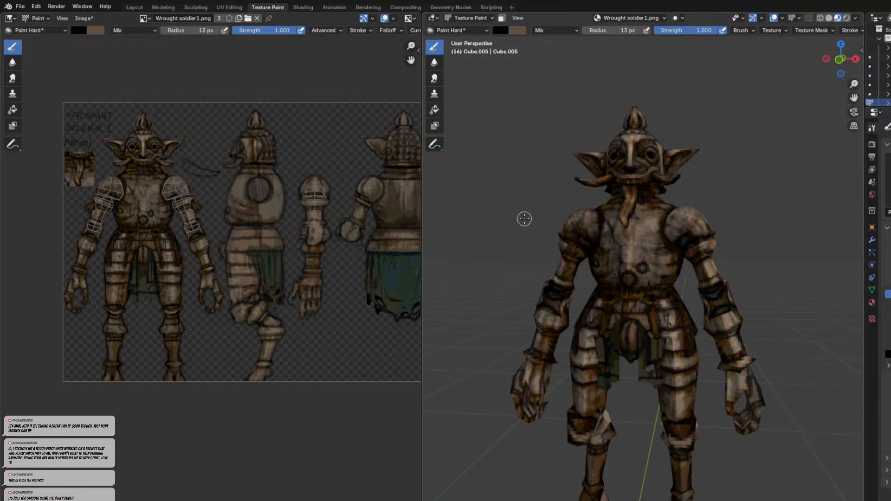
click(40, 20)
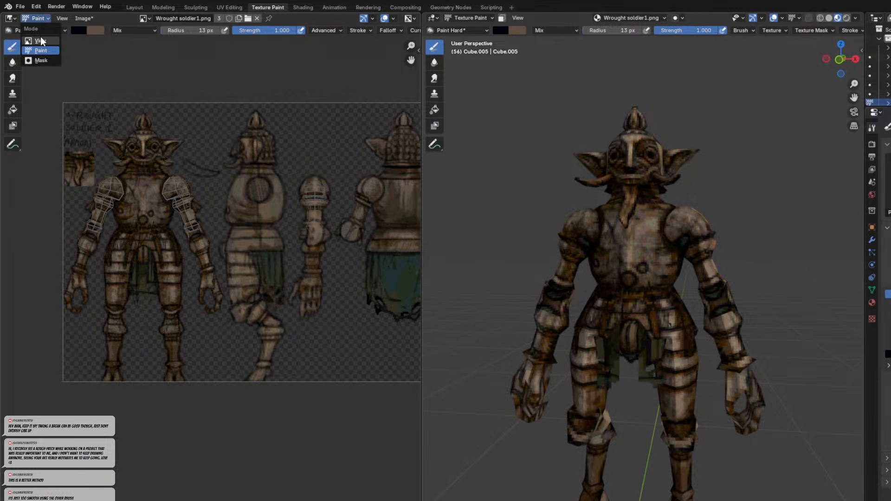
click(135, 7)
click(537, 214)
middle_drag(536, 220, 585, 265)
click(512, 188)
click(471, 189)
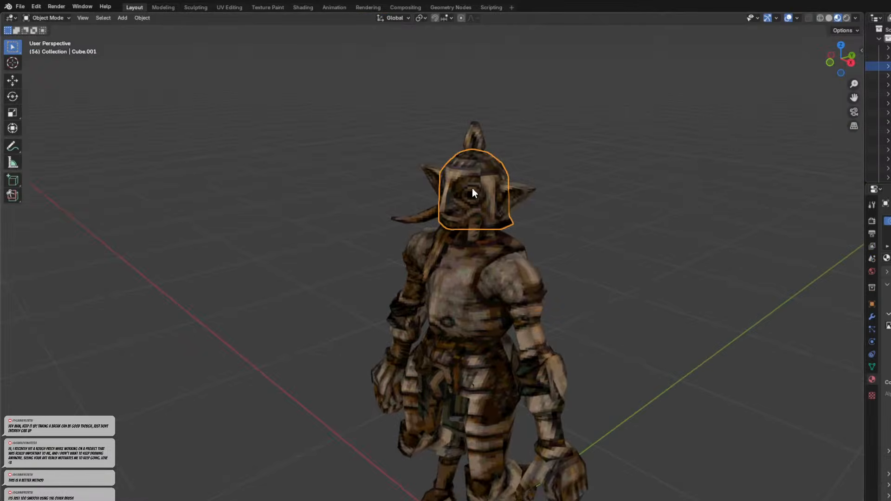
Switch to the Texture Paint workspace and smear the helmet's front texture at strength 0.6 to blend its seams.
click(267, 7)
shift+middle_drag(523, 221, 511, 281)
middle_drag(512, 282, 457, 276)
scroll(574, 229, up, 5)
shift+middle_drag(524, 201, 667, 336)
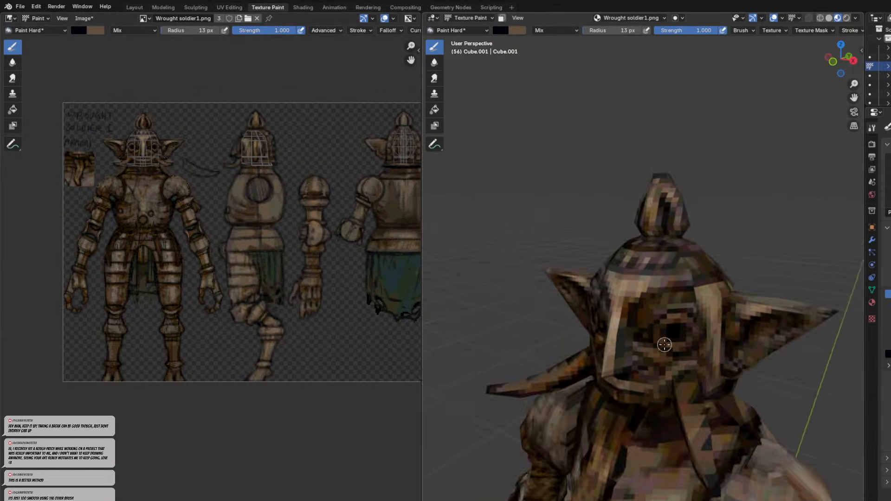
scroll(662, 299, up, 3)
middle_drag(662, 300, 643, 296)
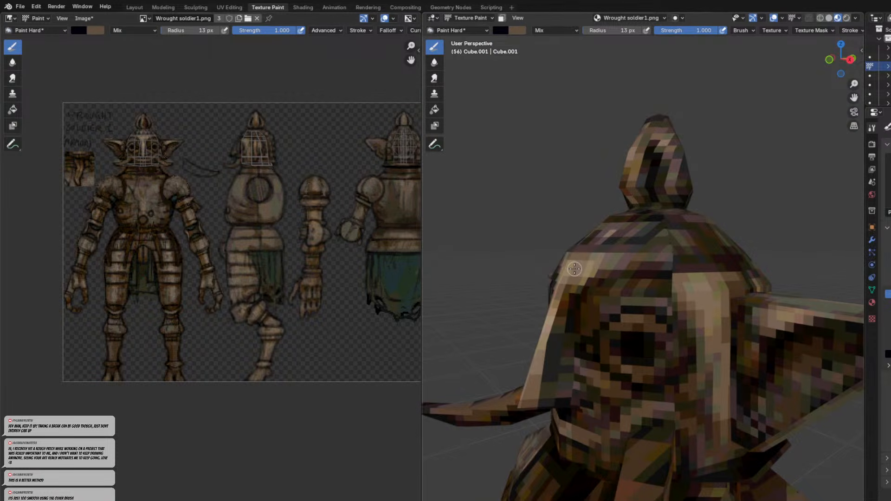
click(12, 78)
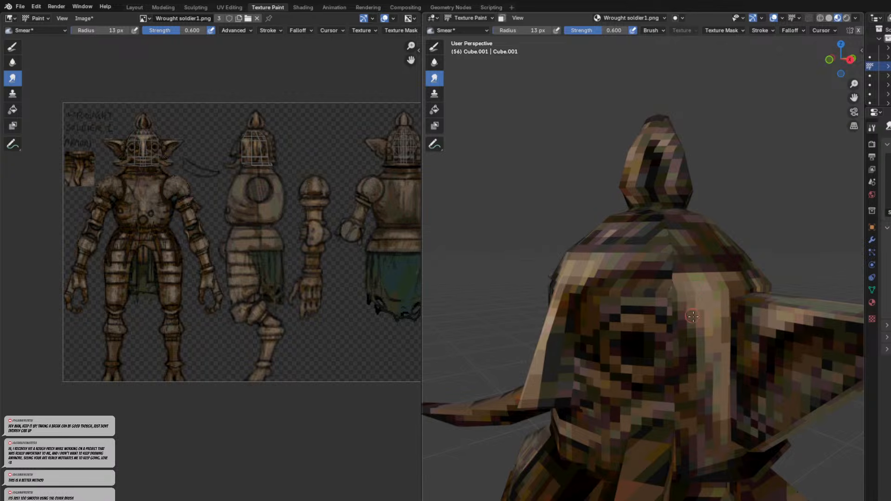
middle_drag(623, 291, 657, 236)
scroll(657, 236, up, 2)
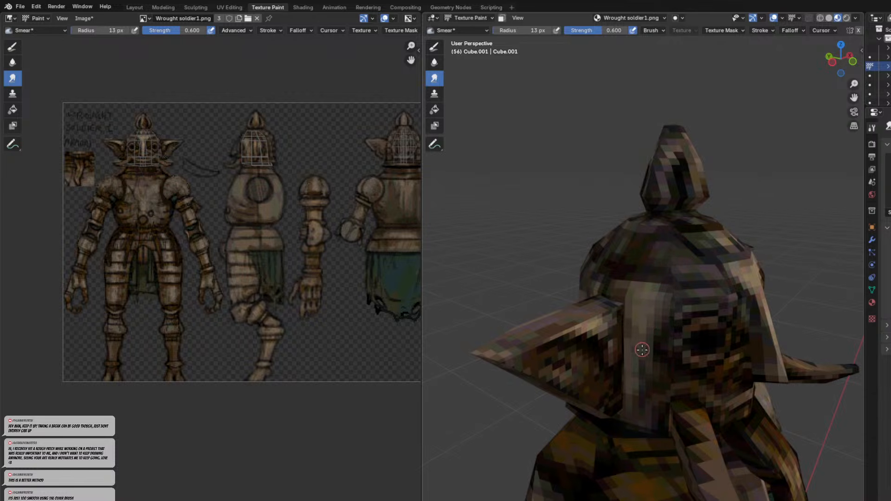
mouse_move(706, 333)
middle_down()
mouse_move(682, 330)
mouse_move(633, 302)
mouse_move(563, 299)
middle_up()
scroll(657, 296, up, 1)
scroll(636, 296, down, 5)
middle_drag(640, 331, 668, 299)
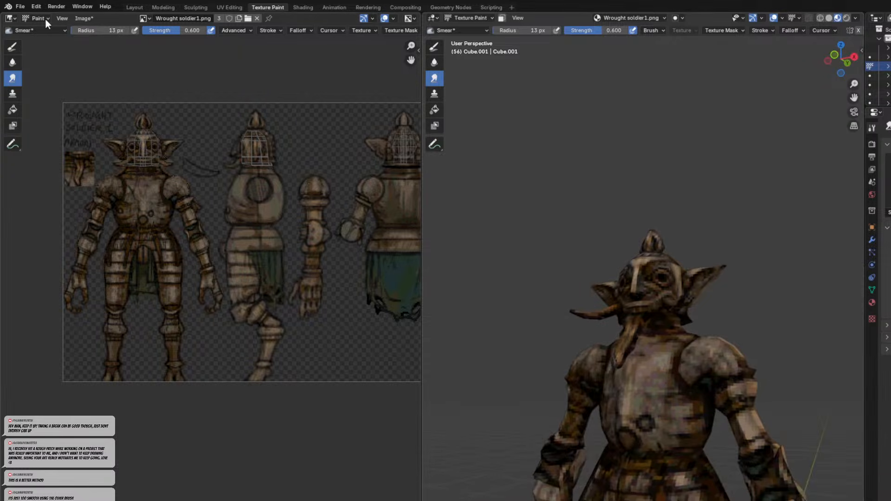
Return to the Layout workspace and show the goblin soldier with rendered viewport shading.
click(134, 6)
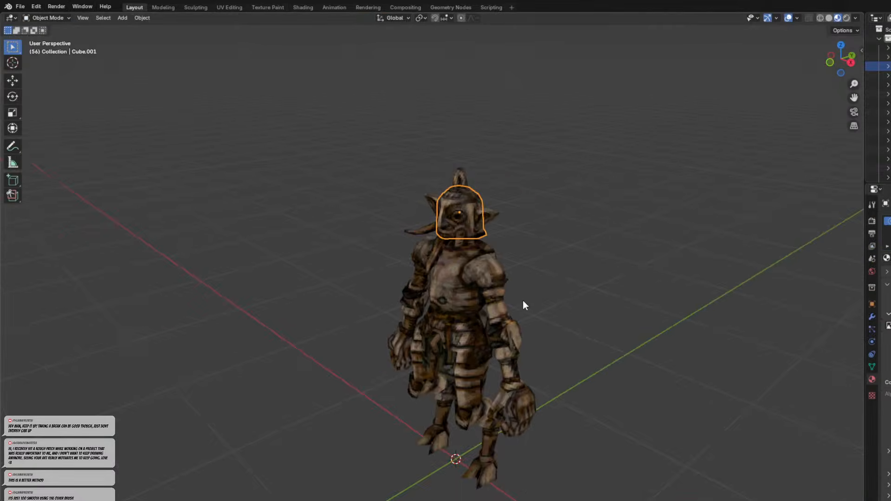
middle_drag(546, 320, 323, 311)
scroll(534, 315, up, 4)
click(488, 280)
click(305, 280)
scroll(350, 280, up, 2)
scroll(324, 311, down, 3)
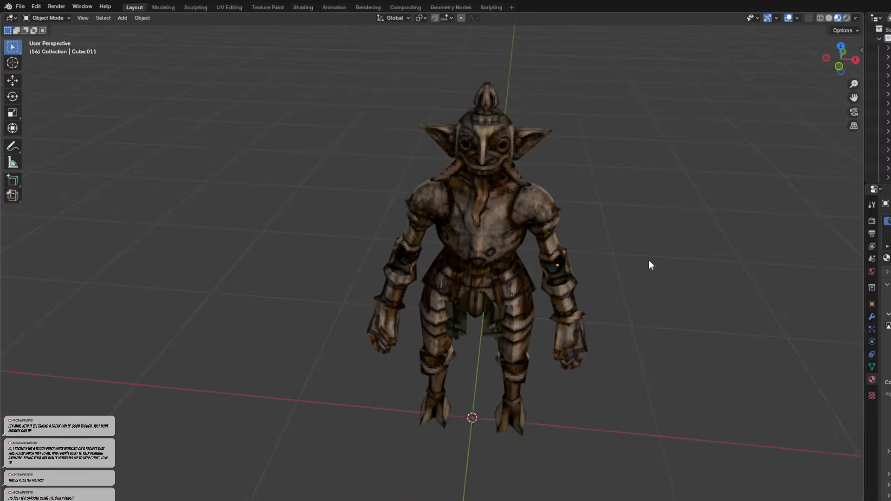
scroll(618, 229, down, 3)
middle_drag(618, 230, 566, 204)
mouse_move(514, 242)
shift+middle_down()
mouse_move(503, 221)
mouse_move(524, 226)
mouse_move(502, 264)
mouse_move(538, 274)
mouse_move(520, 300)
mouse_move(466, 324)
shift+middle_up()
scroll(505, 221, up, 2)
click(846, 18)
scroll(465, 323, up, 5)
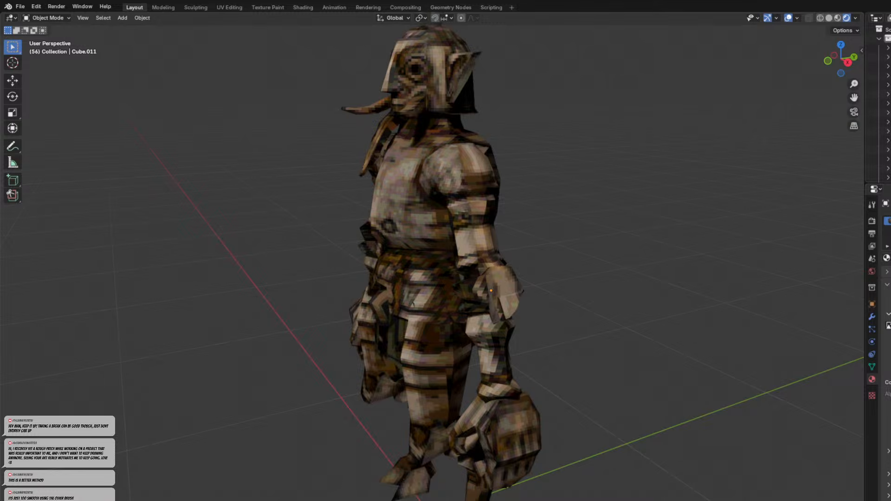
Examine the goblin soldier's textured armour from the side and front in rendered shading.
middle_drag(491, 340, 478, 278)
click(434, 219)
click(833, 58)
key(Tab)
scroll(637, 221, down, 2)
scroll(621, 236, down, 3)
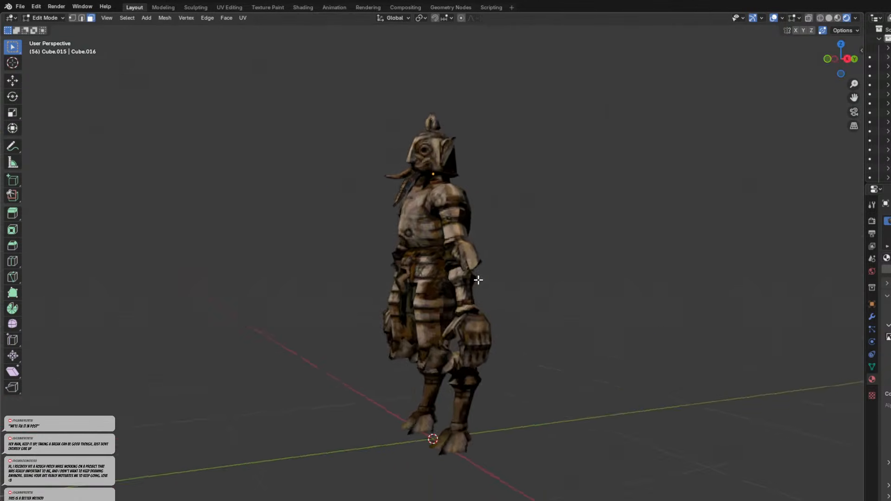
scroll(501, 320, up, 4)
middle_drag(505, 338, 471, 350)
scroll(489, 307, down, 6)
middle_drag(489, 306, 625, 323)
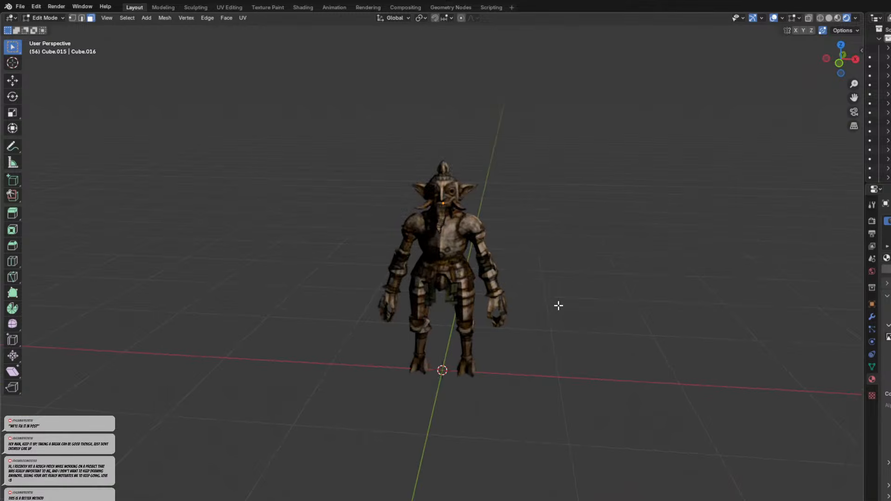
key(Tab)
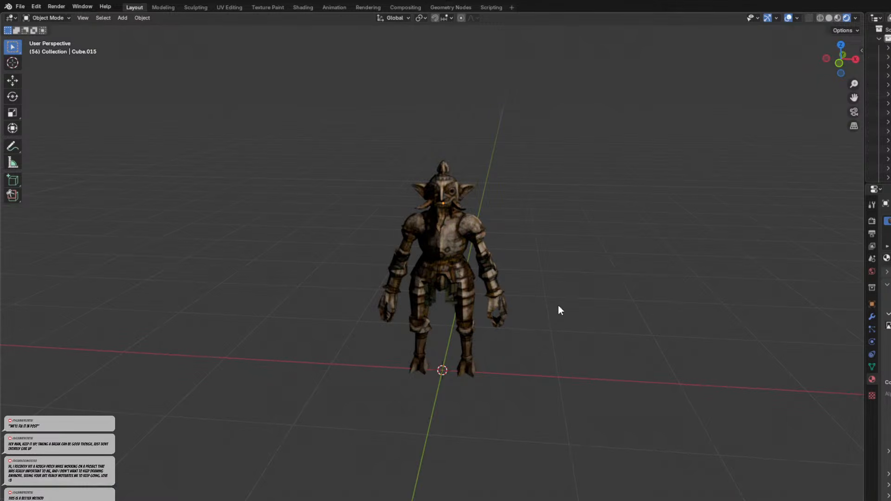
Unhide all objects, then hide the front and side reference images behind the goblin soldier.
key(alt+h)
click(545, 290)
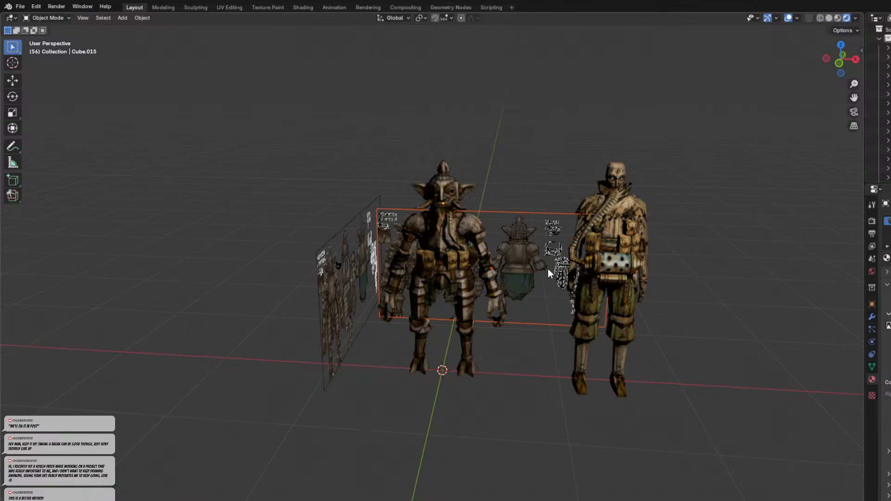
click(548, 269)
middle_drag(548, 269, 545, 247)
scroll(543, 246, up, 1)
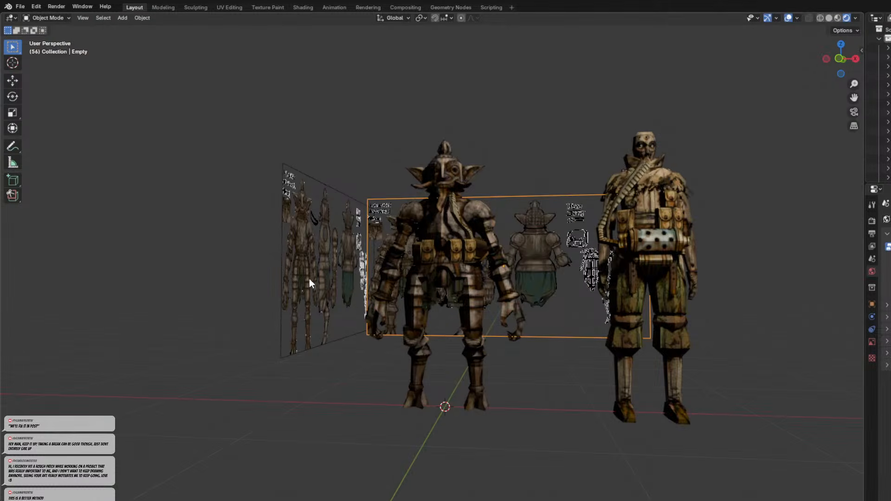
key(h)
click(313, 258)
key(h)
middle_drag(376, 258, 408, 294)
scroll(517, 283, up, 3)
middle_drag(519, 286, 438, 225)
scroll(473, 289, up, 2)
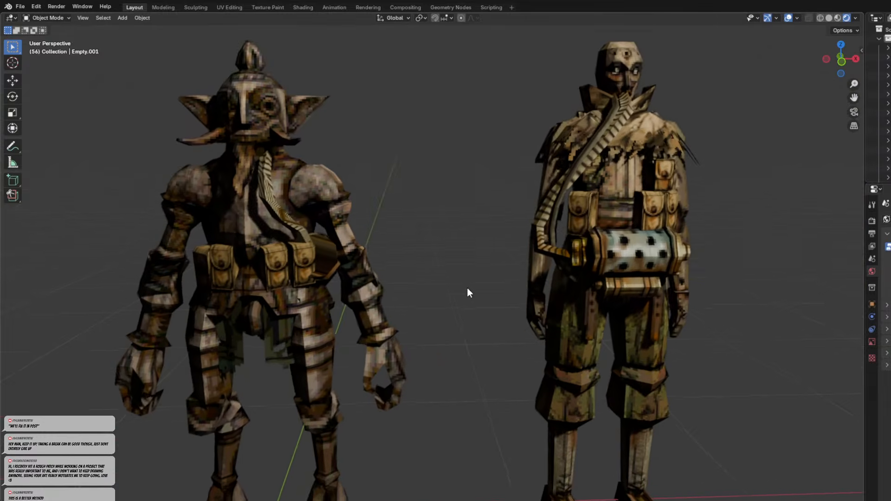
Examine the ribbed breathing hose on the masked soldier standing beside the goblin.
click(551, 212)
click(532, 227)
click(547, 225)
middle_drag(526, 236, 512, 248)
click(525, 229)
click(526, 237)
click(524, 238)
click(533, 237)
click(516, 231)
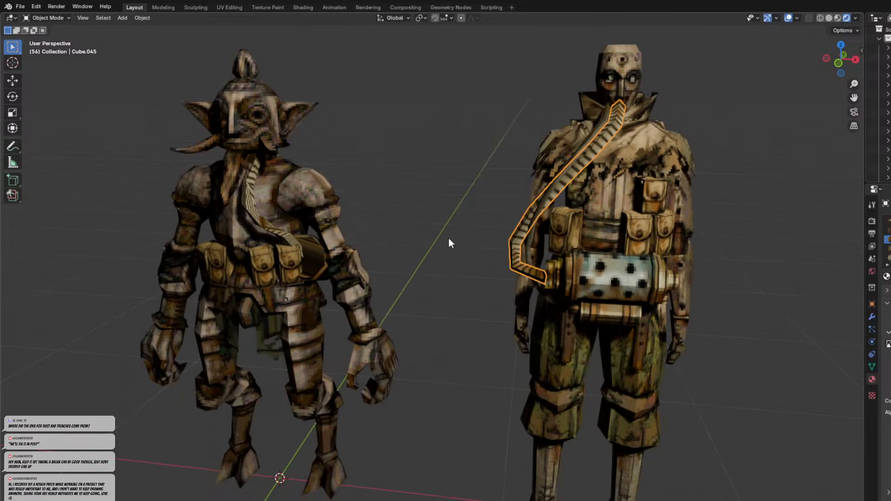
Delete the ribbed breathing hose from the goblin soldier's chest.
shift+middle_drag(261, 209, 387, 227)
click(388, 227)
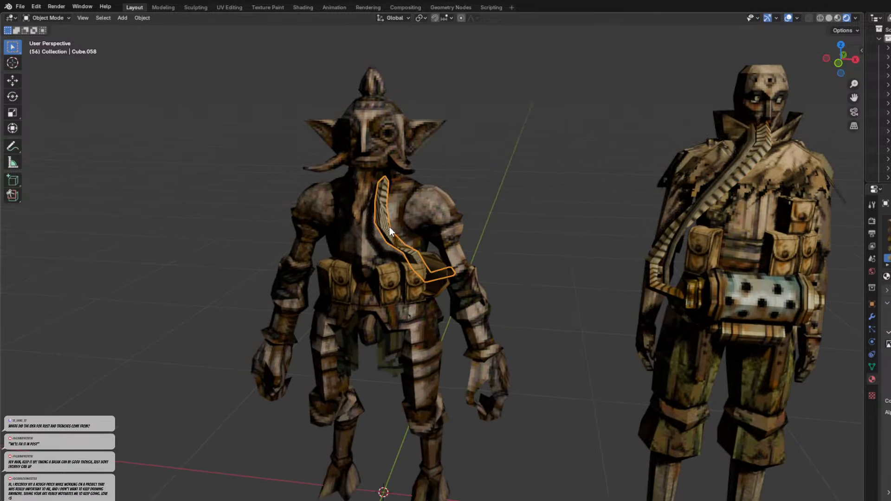
click(521, 245)
middle_drag(473, 243, 665, 269)
click(637, 261)
click(354, 235)
Compare the goblin's belt pouches and hip canister with the hose and perforated canister on the masked soldier.
scroll(455, 219, up, 3)
click(716, 232)
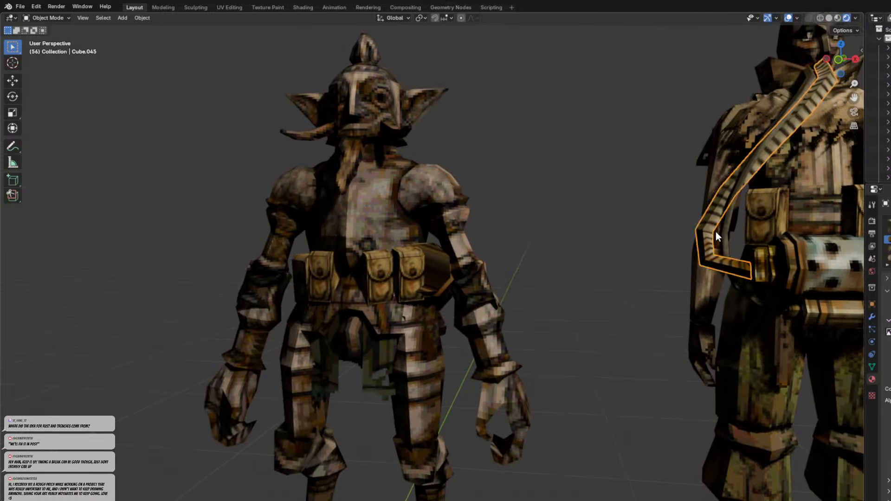
middle_drag(725, 230, 397, 204)
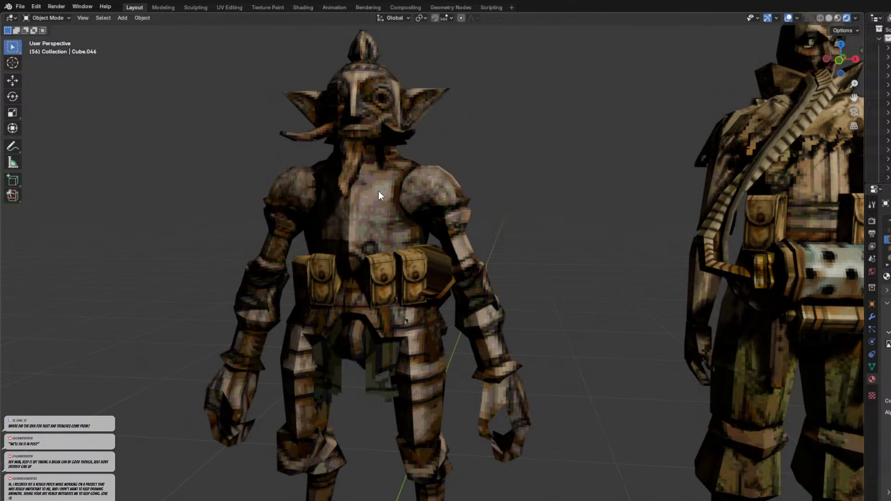
scroll(447, 276, down, 2)
click(427, 283)
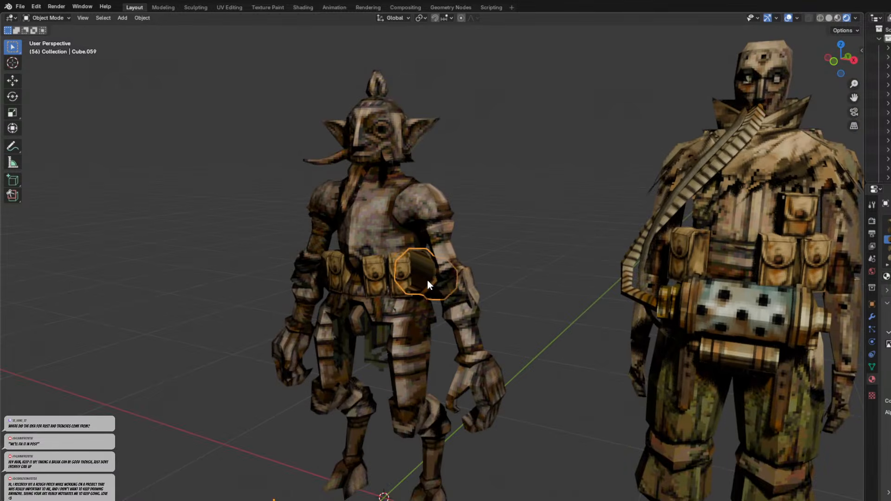
click(741, 309)
click(421, 275)
middle_drag(422, 275, 560, 278)
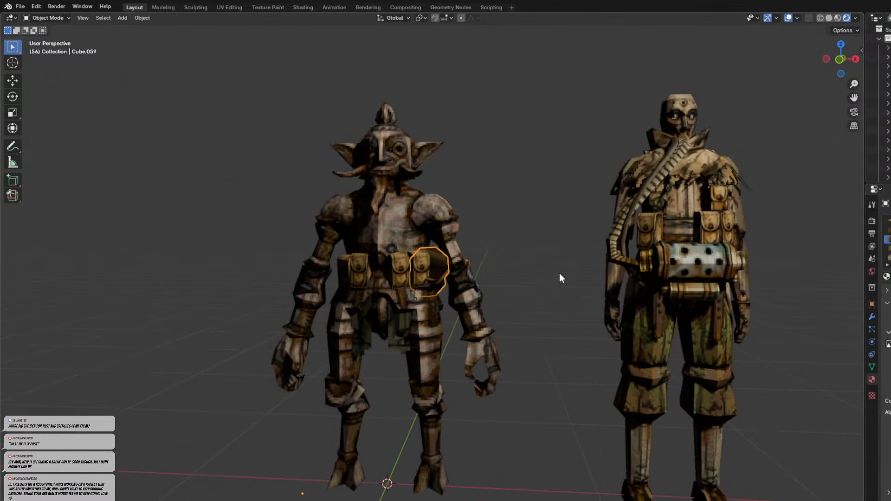
middle_drag(343, 252, 448, 255)
middle_drag(489, 299, 363, 287)
middle_drag(504, 280, 517, 268)
scroll(517, 267, up, 3)
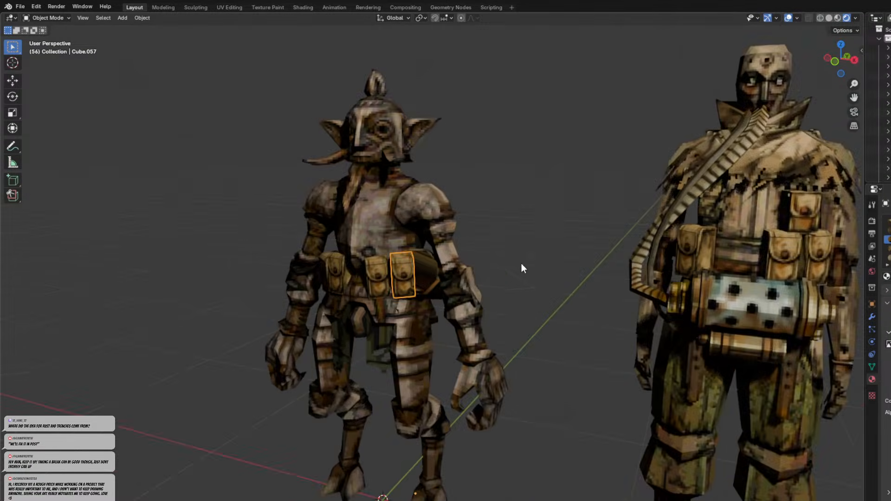
middle_drag(401, 163, 583, 210)
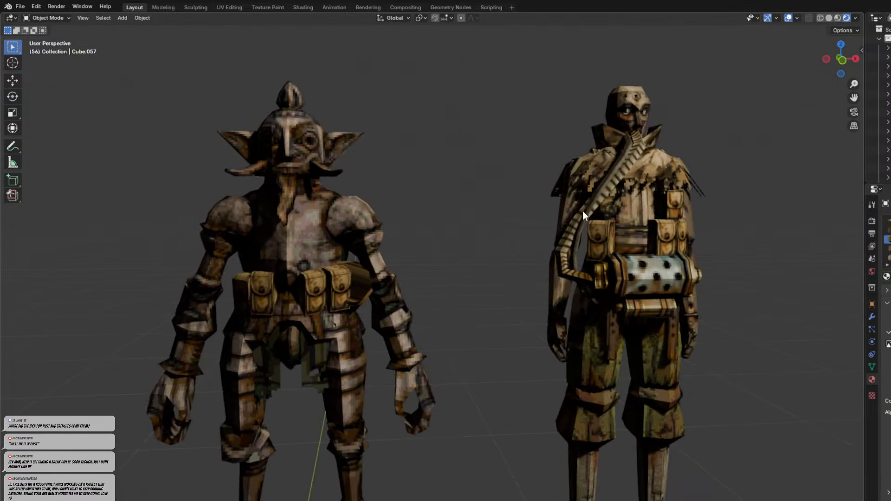
click(575, 239)
middle_drag(575, 241, 571, 251)
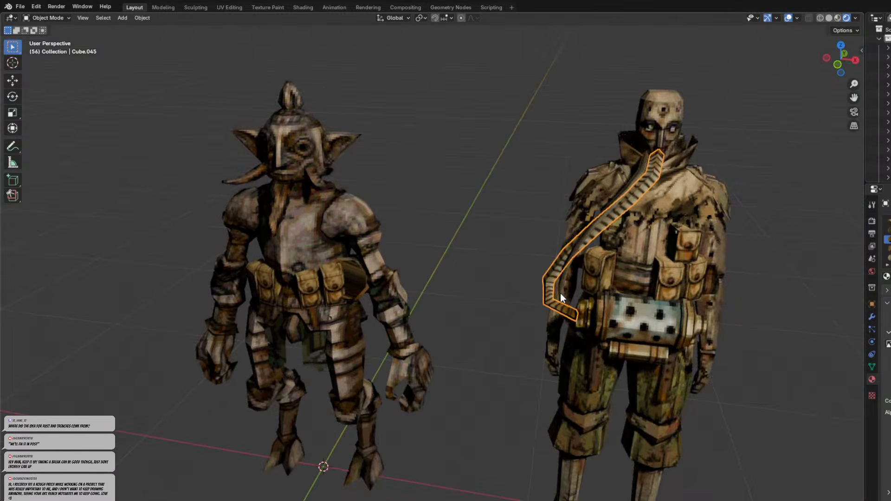
middle_drag(561, 293, 579, 265)
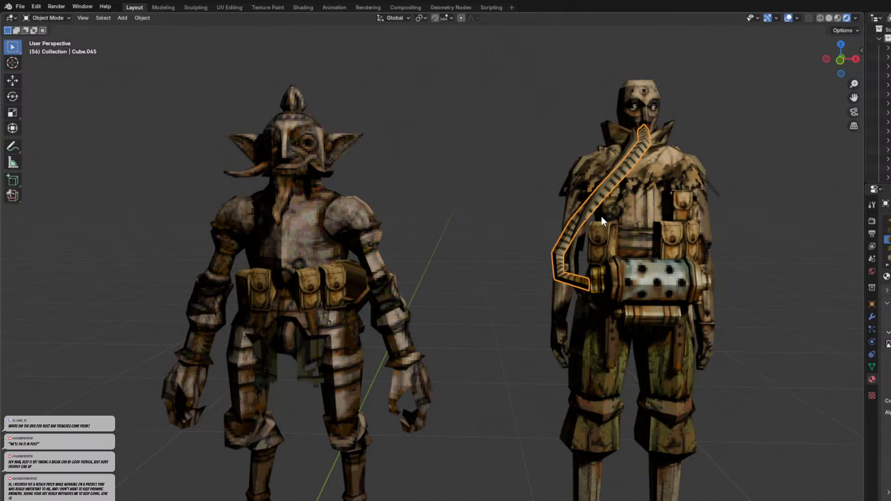
scroll(478, 216, down, 2)
Delete the canister on the goblin's left hip and rotate the outer belt pouch to follow the waist.
click(478, 217)
shift+middle_drag(466, 220, 487, 229)
click(448, 245)
scroll(516, 273, up, 3)
middle_drag(483, 262, 579, 308)
click(511, 266)
click(464, 276)
scroll(469, 278, down, 2)
key(r)
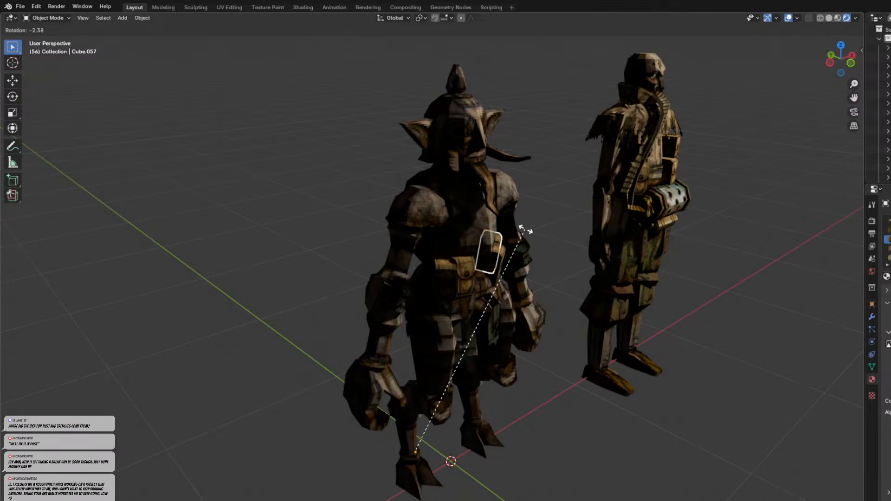
click(532, 235)
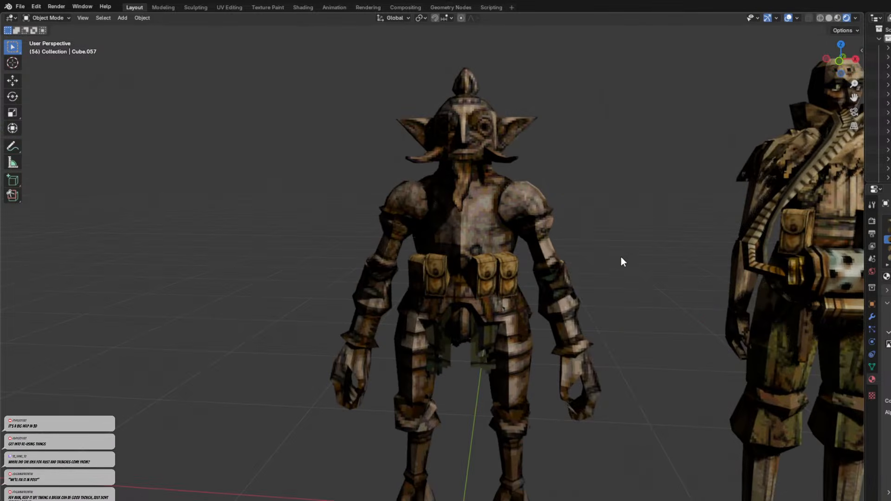
Add an 8-vertex mesh cylinder and scale it down to a fraction of its size.
key(shift+a)
mouse_move(611, 257)
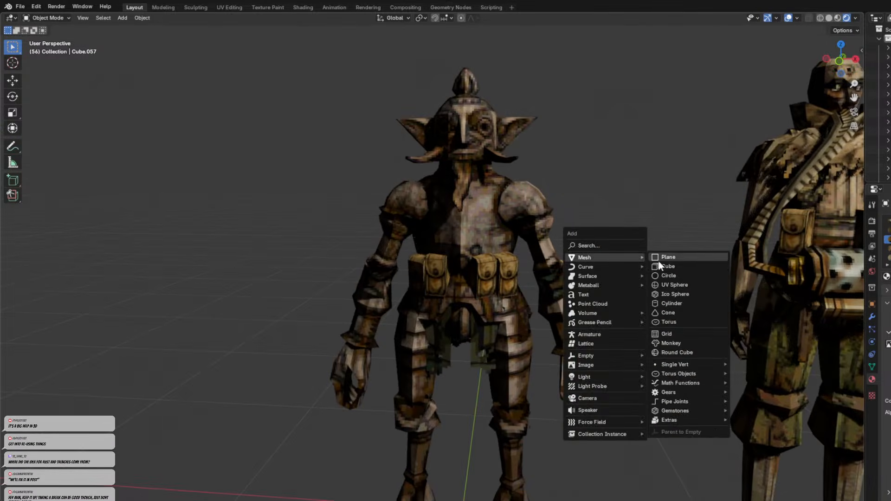
click(678, 305)
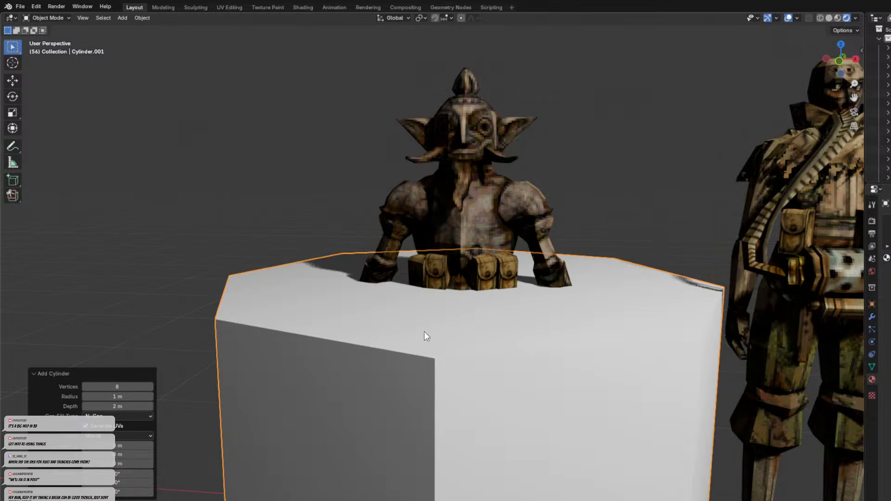
scroll(608, 355, down, 3)
key(s)
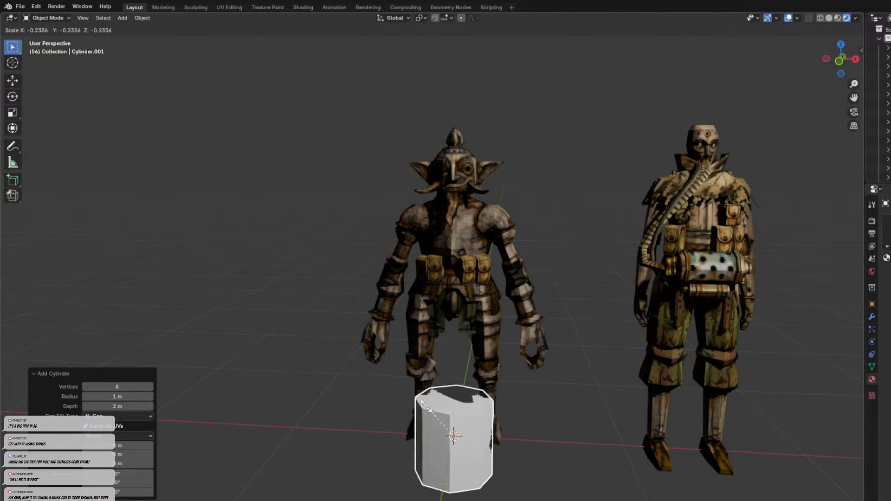
click(469, 416)
Move the cylinder up beside the goblin's waist and shift it along the Y axis.
key(g)
click(546, 279)
middle_drag(545, 280, 437, 263)
key(g)
click(479, 277)
key(g)
key(y)
click(493, 288)
Rescale the cylinder and position it behind the goblin's left hip.
scroll(490, 273, up, 3)
key(s)
click(503, 287)
middle_drag(504, 288, 581, 276)
key(g)
click(552, 296)
key(g)
click(455, 285)
key(g)
click(404, 300)
key(g)
click(513, 287)
Duplicate the cylinder towards the goblin's other side and rotate the copy.
scroll(561, 277, up, 3)
key(shift+d)
click(410, 265)
middle_drag(410, 266, 565, 290)
key(r)
click(380, 239)
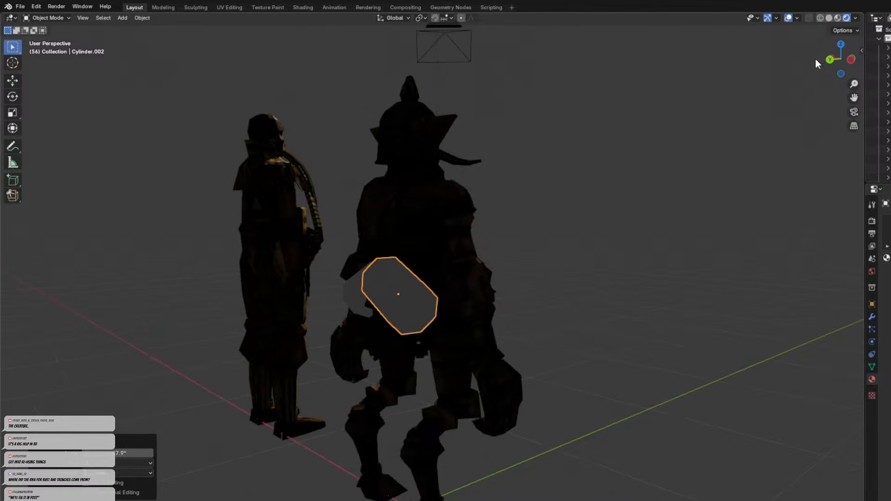
Switch to material preview shading, then rotate the duplicate cylinder and move it next to the goblin's right hip.
click(838, 18)
middle_drag(397, 322, 558, 269)
key(r)
click(491, 328)
middle_drag(491, 329, 389, 338)
key(r)
click(410, 235)
middle_drag(410, 235, 380, 297)
key(g)
click(452, 304)
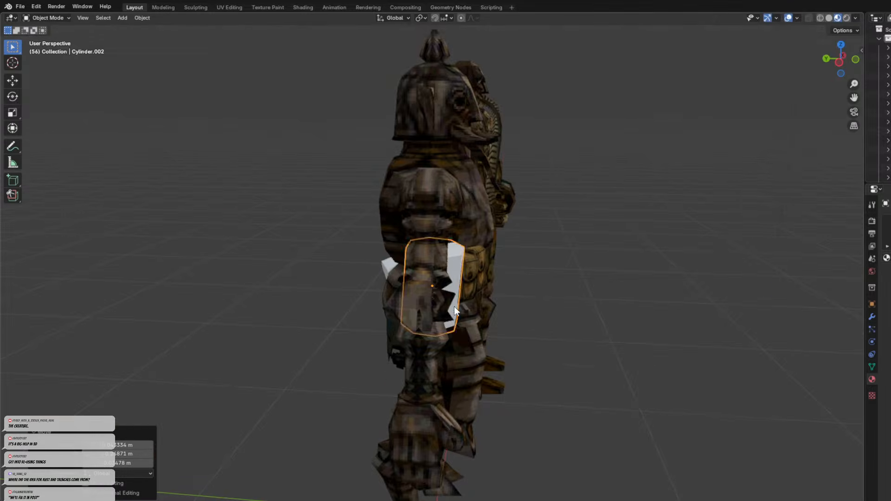
middle_drag(452, 305, 527, 299)
key(r)
click(505, 250)
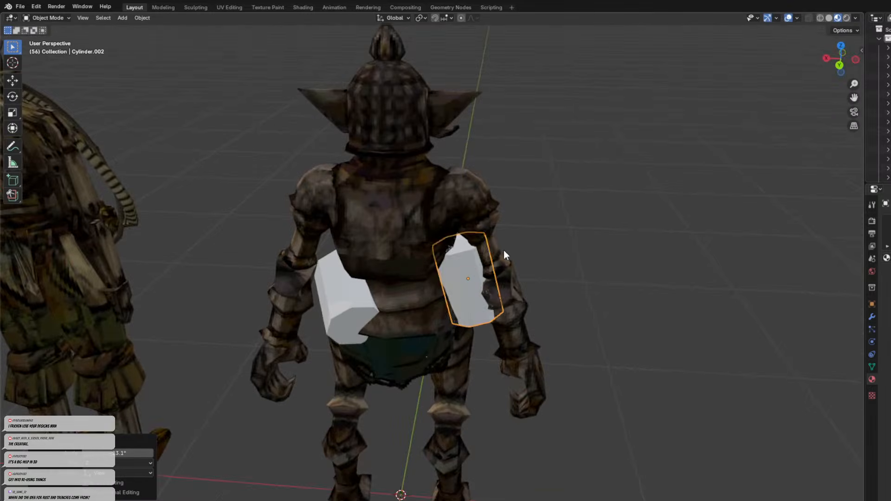
Tilt the duplicate cylinder and move it into place behind the goblin's right hip.
middle_drag(503, 247, 383, 249)
key(g)
click(347, 246)
key(r)
click(455, 327)
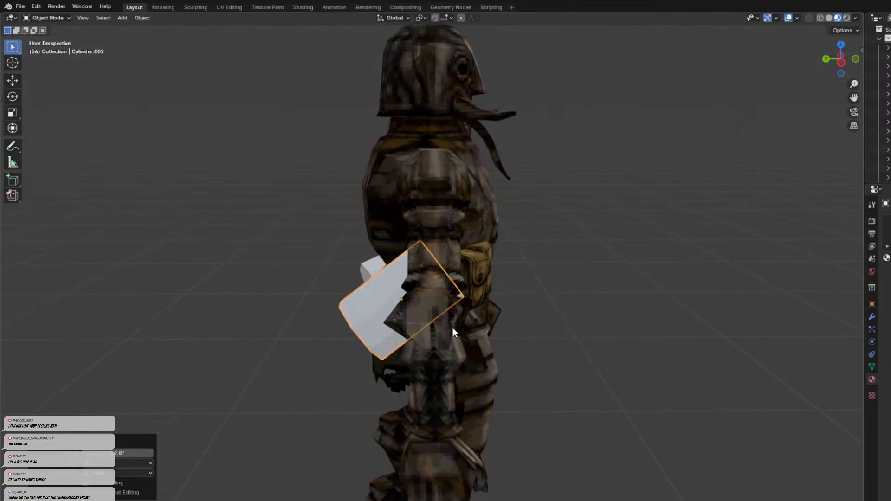
middle_drag(455, 328, 506, 303)
key(r)
click(502, 340)
middle_drag(503, 339, 469, 281)
key(g)
click(400, 306)
Delete the inner belt pouch on the goblin's right side and select the whole mesh of the remaining outer pouch for editing.
click(468, 283)
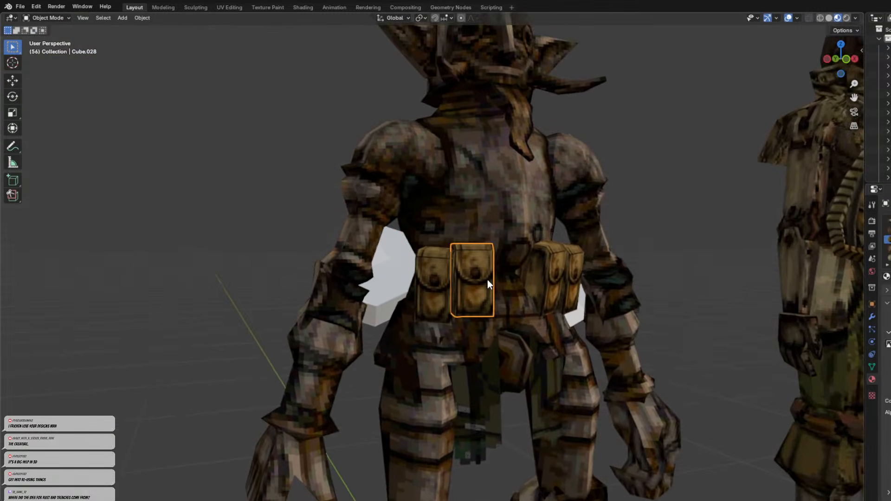
key(Delete)
click(454, 288)
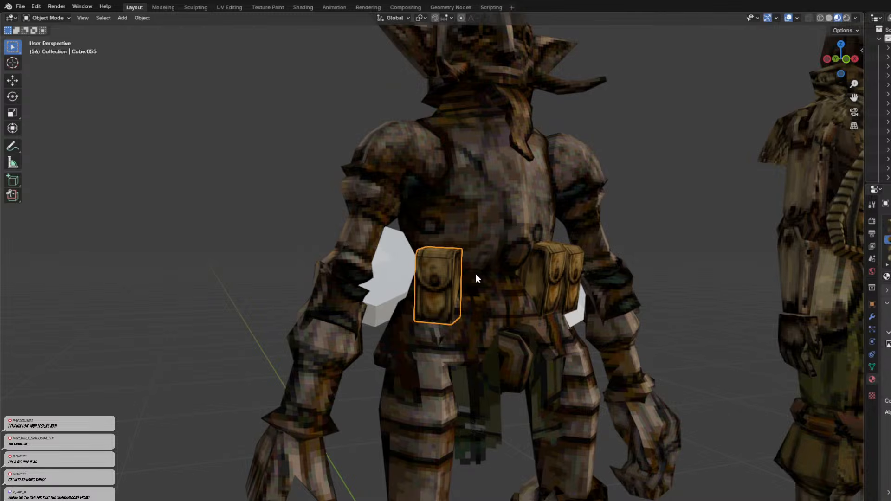
key(Tab)
key(a)
key(s)
key(x)
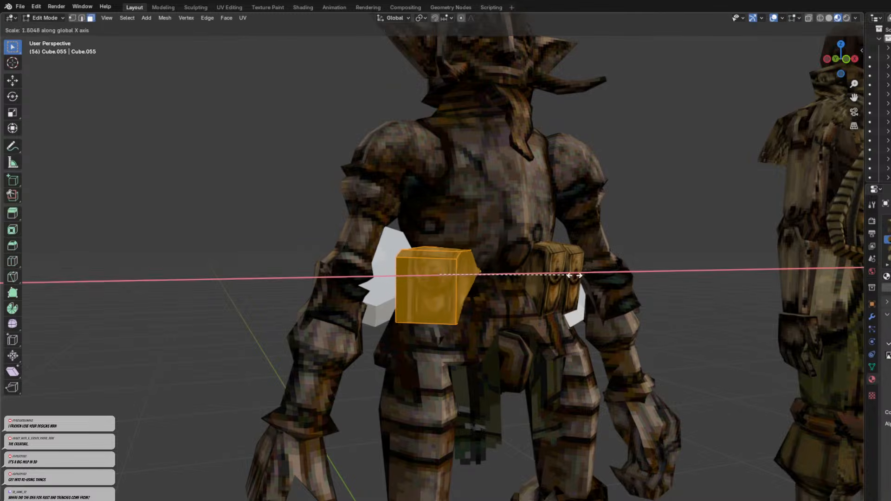
key(Escape)
middle_drag(603, 278, 543, 274)
key(s)
key(x)
key(Escape)
click(844, 30)
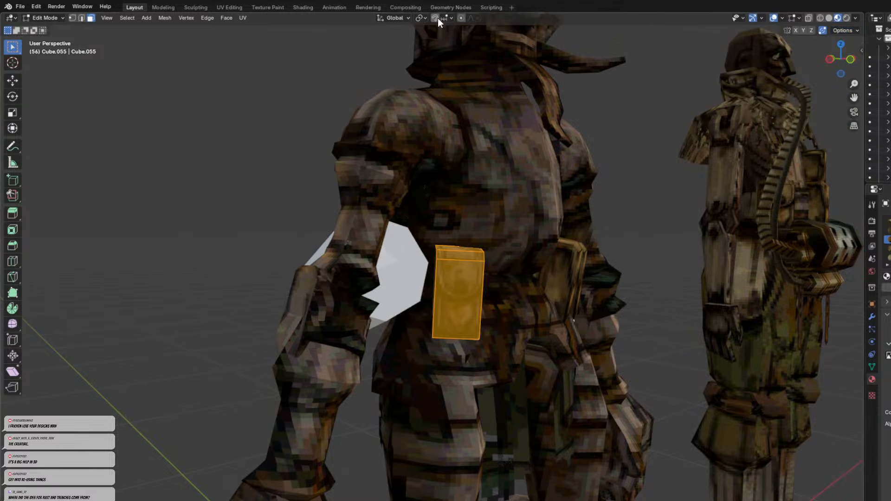
click(392, 17)
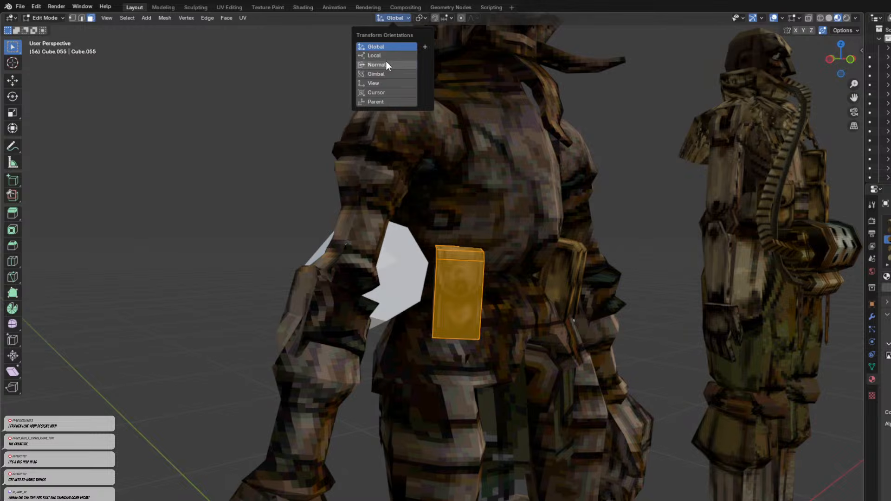
click(386, 64)
key(s)
middle_drag(568, 310, 540, 279)
right_click(678, 322)
key(s)
middle_drag(507, 209, 662, 272)
right_click(563, 213)
Switch the transform orientation to Local and widen the belt pouch sideways by scaling it.
click(394, 18)
click(385, 56)
key(s)
right_click(584, 269)
key(s)
middle_drag(598, 269, 668, 268)
click(705, 272)
Reposition the widened pouch on the front of the belt, restore Global transform orientation and return to Object Mode.
scroll(562, 274, up, 1)
key(g)
middle_drag(571, 274, 603, 273)
right_click(591, 274)
key(g)
click(628, 273)
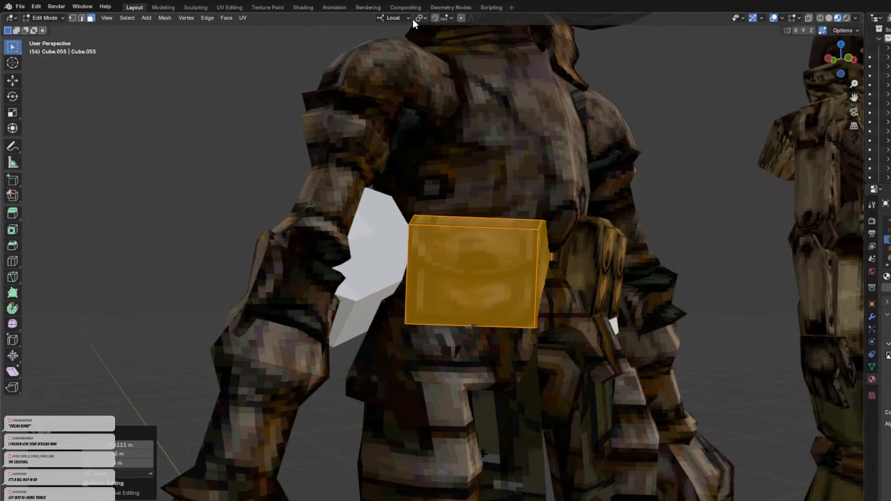
click(394, 17)
click(385, 43)
click(207, 155)
key(Tab)
scroll(499, 265, down, 5)
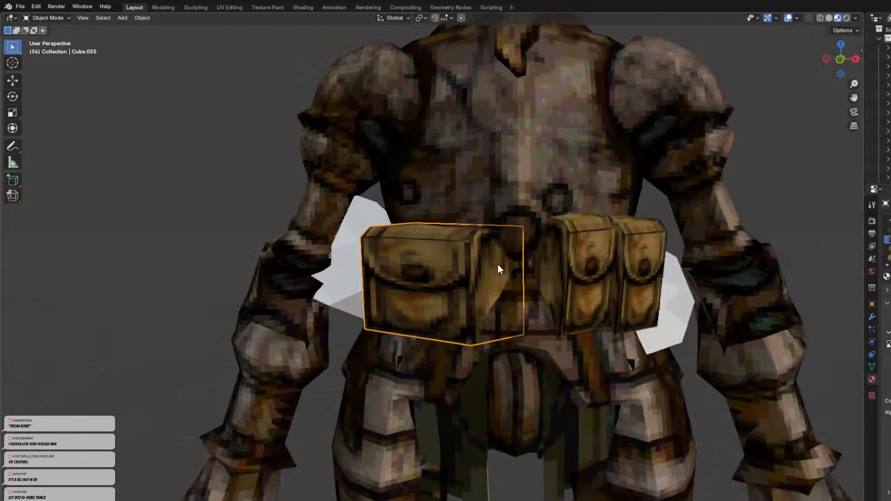
middle_drag(322, 232, 477, 273)
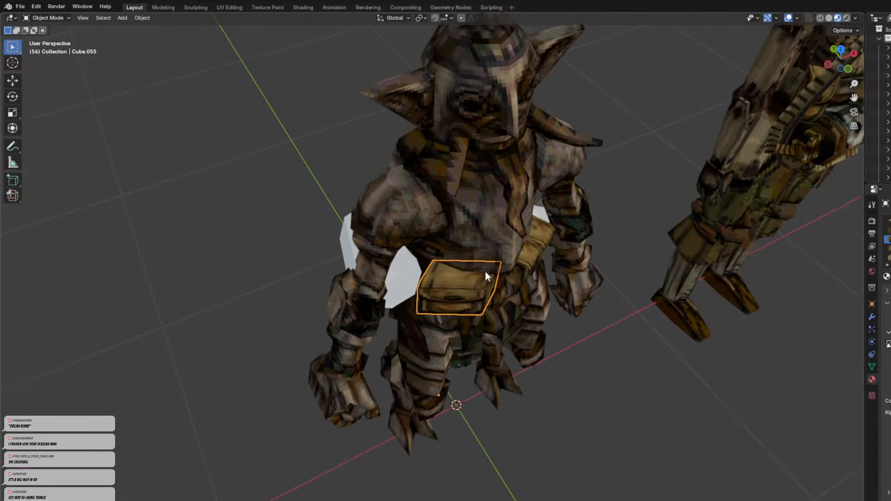
key(Tab)
scroll(521, 294, up, 1)
middle_drag(521, 294, 509, 308)
drag(472, 269, 544, 297)
drag(368, 251, 673, 379)
key(s)
middle_drag(618, 256, 561, 246)
right_click(578, 244)
key(Tab)
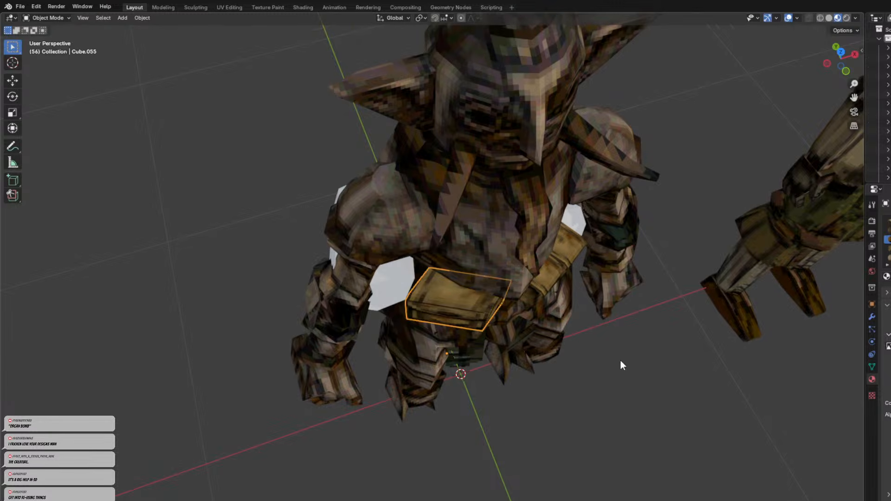
Rescale the cylinder behind the goblin's right hip and move it closer to the body.
middle_drag(621, 361, 597, 302)
click(598, 302)
scroll(594, 260, down, 5)
click(561, 212)
middle_drag(561, 217, 483, 265)
click(437, 280)
key(s)
click(516, 277)
key(g)
click(502, 280)
key(s)
click(501, 265)
Shrink the cylinder behind the goblin's left hip and reposition it against the lower back.
click(397, 270)
middle_drag(397, 268, 494, 263)
key(s)
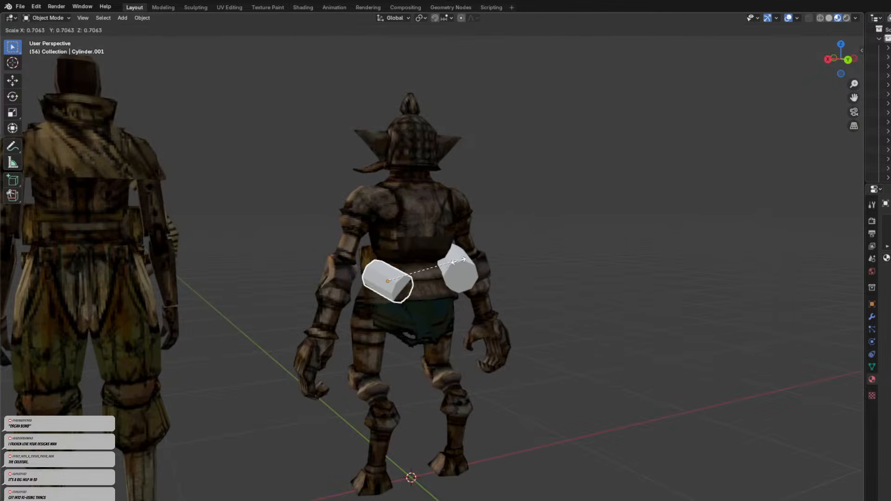
click(446, 278)
key(g)
click(450, 272)
middle_drag(381, 273, 480, 274)
key(g)
click(367, 268)
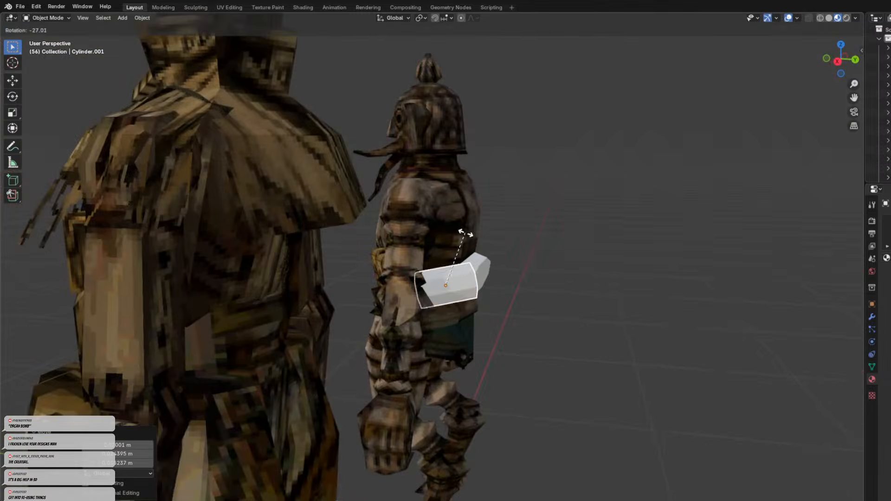
Stretch the left-hip cylinder along the Y axis, rotate it and move it behind the waist.
key(s)
key(y)
click(566, 257)
middle_drag(566, 258, 515, 266)
key(r)
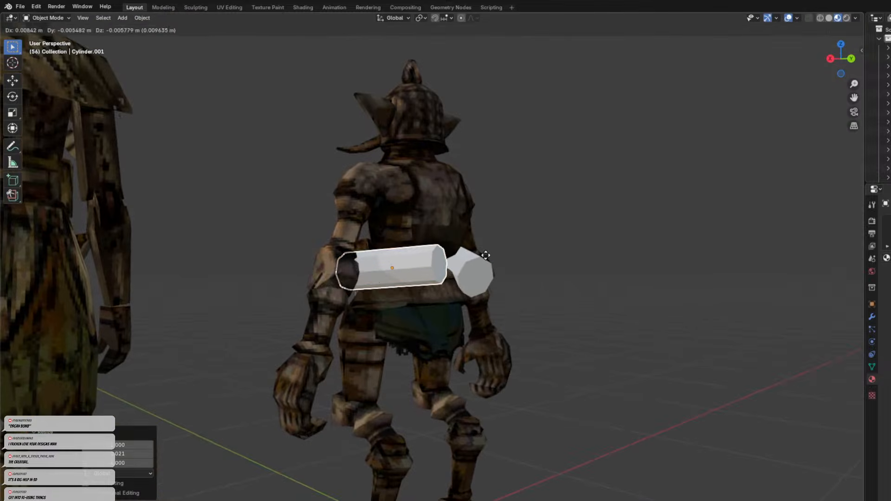
click(501, 331)
key(g)
click(449, 304)
Rescale the left-hip cylinder along the X axis and fit it into place behind the hip.
middle_drag(449, 304, 366, 332)
key(s)
key(x)
click(425, 284)
middle_drag(425, 284, 498, 276)
key(g)
click(567, 255)
click(641, 242)
Rescale the right-hip cylinder along the X and Z axes, then rotate and move it into place behind the hip.
click(442, 276)
middle_drag(441, 276, 482, 223)
key(s)
key(x)
click(493, 264)
key(s)
key(z)
click(451, 231)
key(r)
click(465, 243)
key(g)
click(464, 257)
Add a NURBS path curve and move it up in front of the goblin.
middle_drag(560, 256, 436, 280)
scroll(436, 281, down, 3)
middle_drag(519, 359, 491, 342)
key(shift+a)
mouse_move(491, 342)
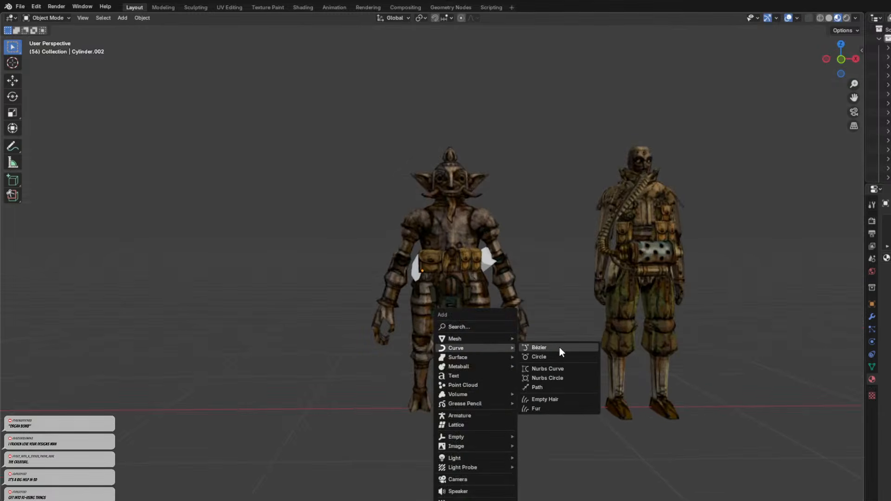
click(541, 386)
key(g)
click(487, 207)
Try extruding the path into a flat strip, undo it, and give the curve a round bevel to form a tube.
middle_drag(551, 257, 385, 230)
click(872, 355)
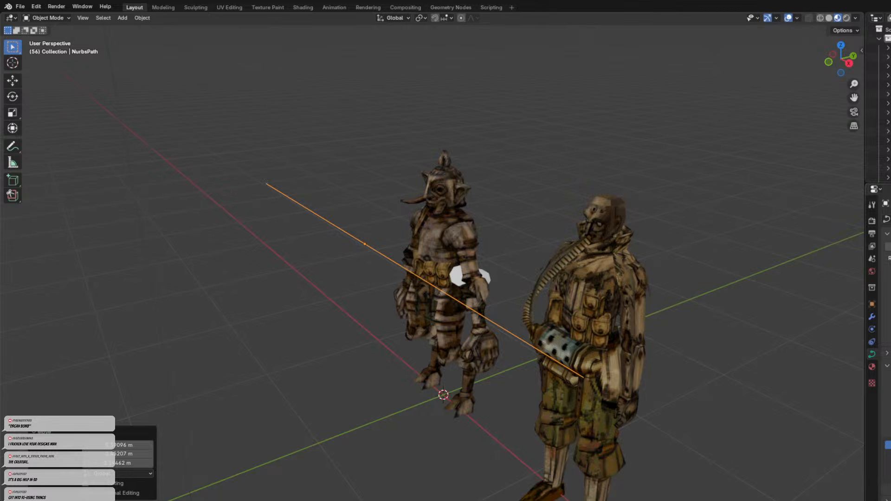
key(Return)
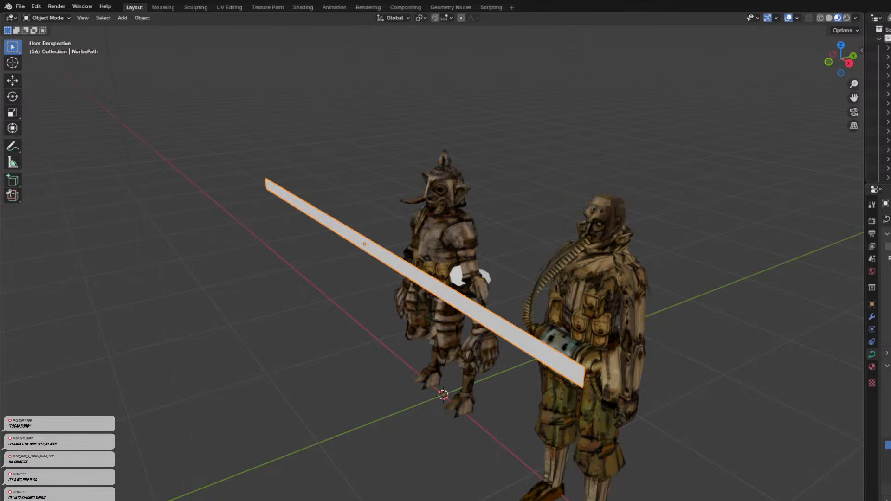
key(ctrl+z)
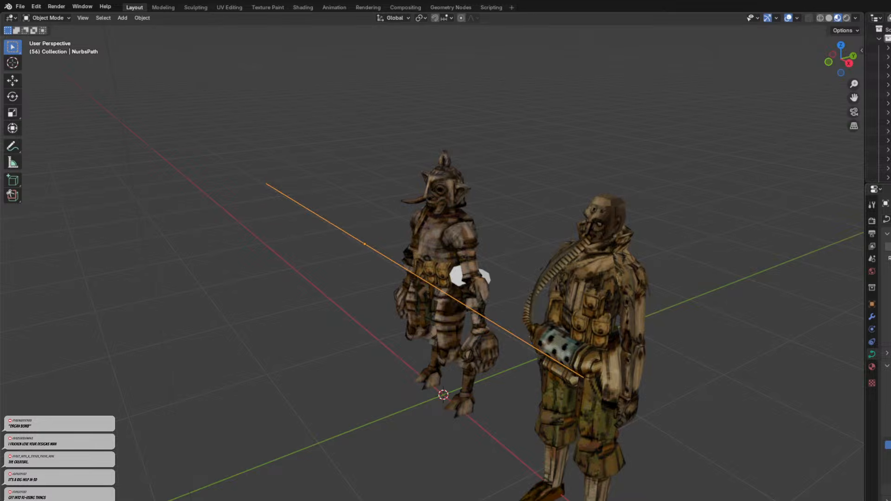
middle_drag(856, 446, 664, 384)
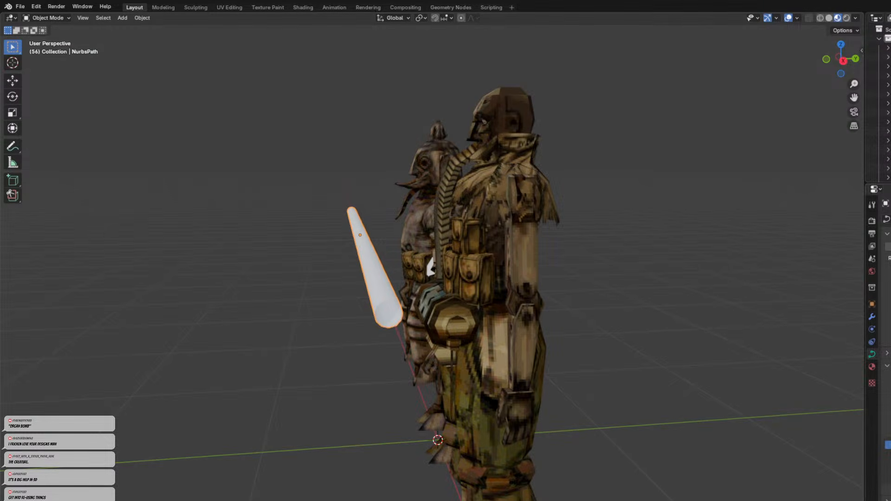
middle_drag(732, 419, 426, 309)
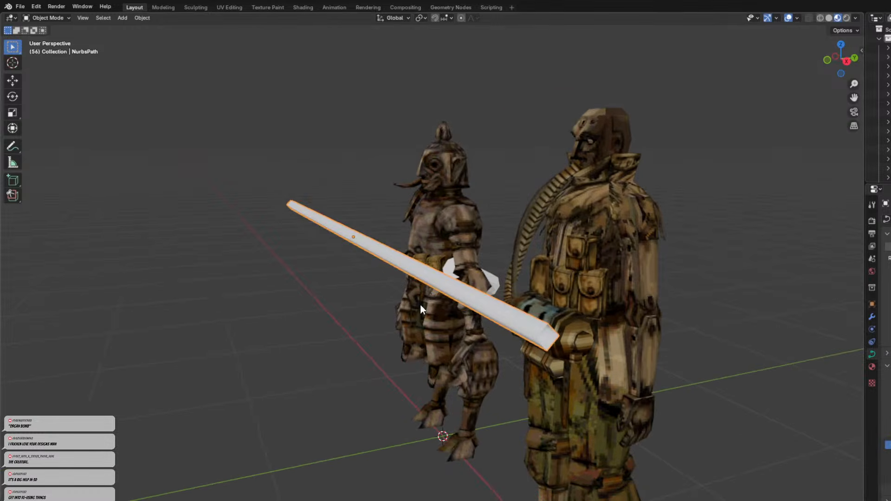
Shade the path tube flat and reduce its bevel profile to a four-sided shape.
right_click(374, 245)
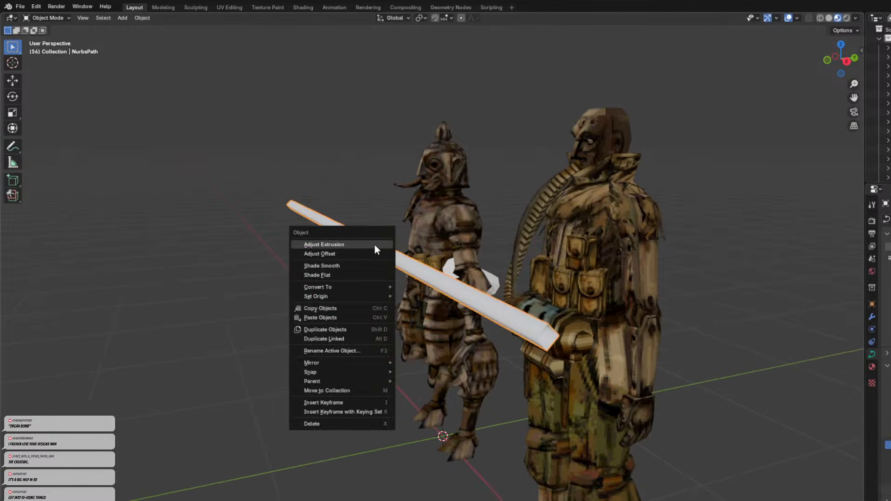
click(337, 274)
middle_drag(411, 274, 589, 274)
scroll(589, 274, up, 4)
middle_drag(852, 368, 662, 309)
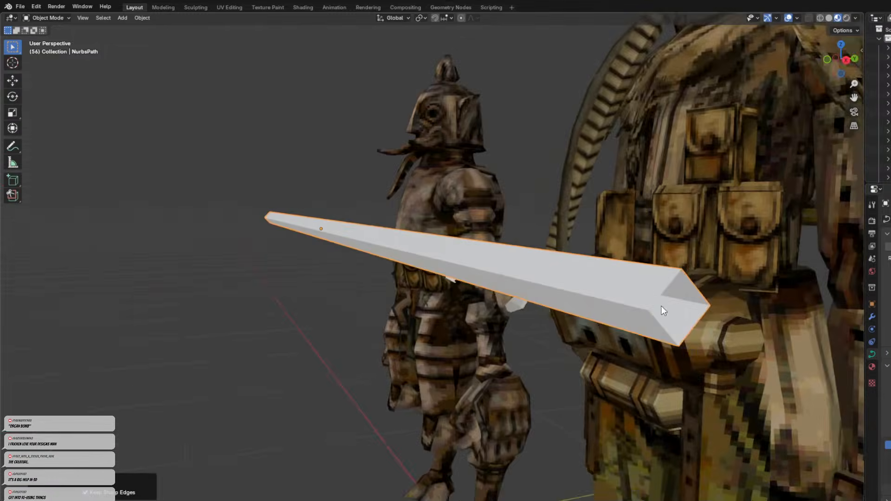
Move all of the path's control points in Edit Mode so one end lies in front of the goblin.
scroll(662, 310, down, 4)
middle_drag(581, 246, 589, 265)
key(Tab)
key(g)
click(403, 220)
scroll(405, 222, down, 1)
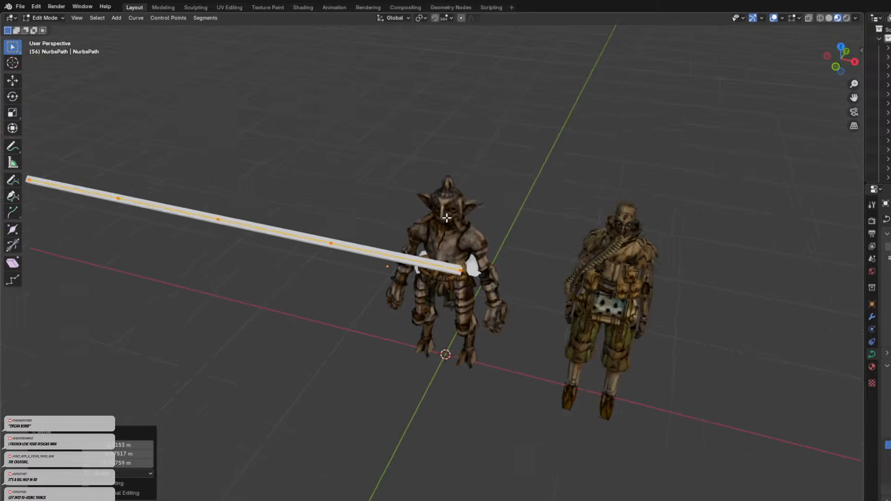
Delete the control point at the path end farthest from the goblin.
middle_drag(409, 225, 501, 239)
scroll(501, 238, down, 4)
drag(193, 279, 254, 345)
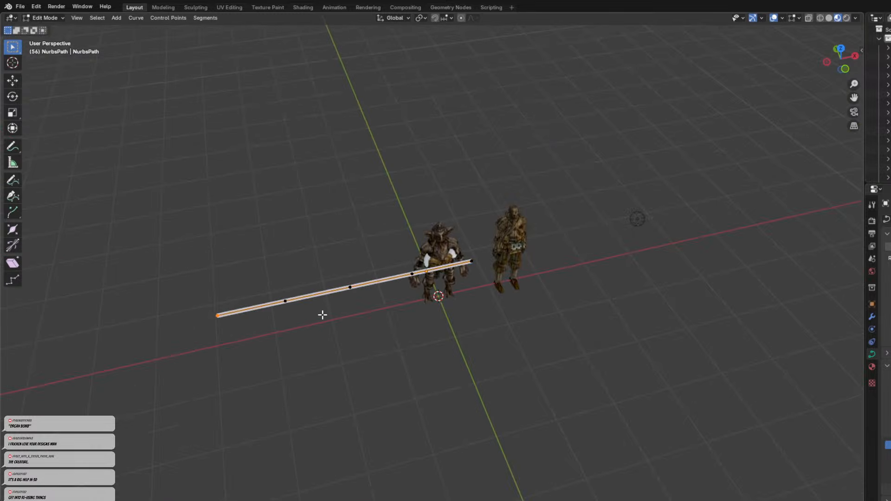
key(x)
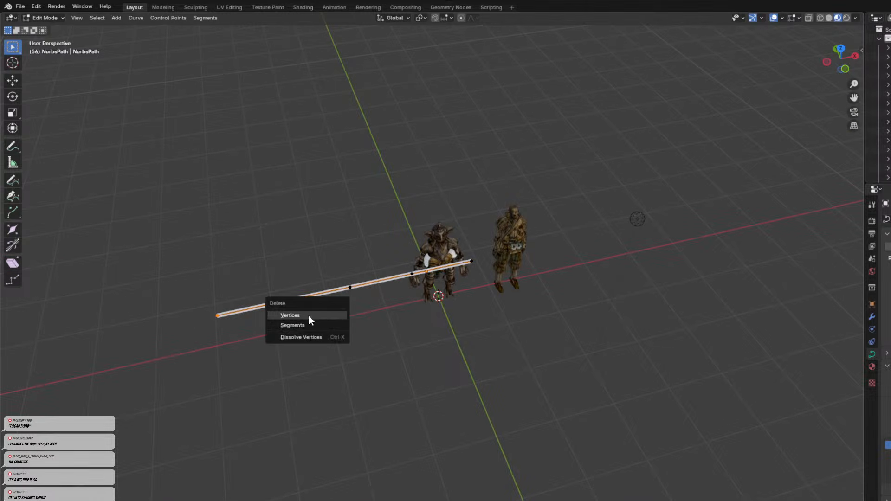
click(308, 315)
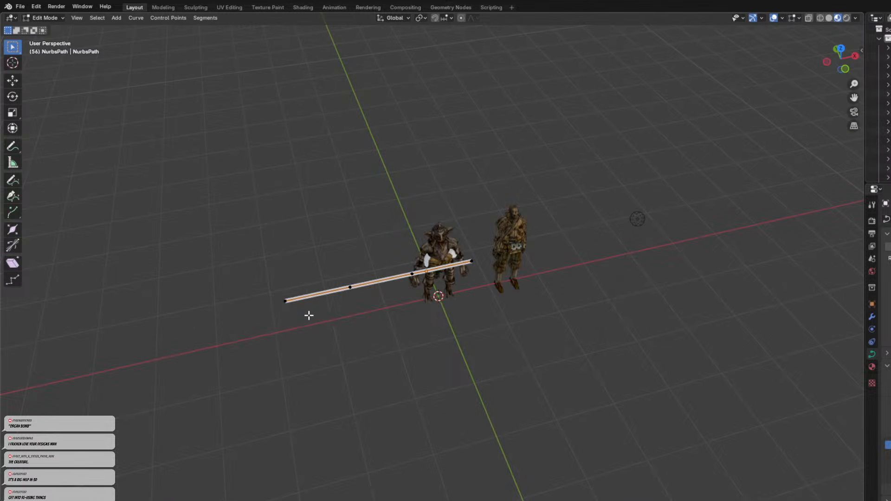
Shrink the path, rotate it nearly upright and move it in front of the goblin.
middle_drag(308, 314, 263, 276)
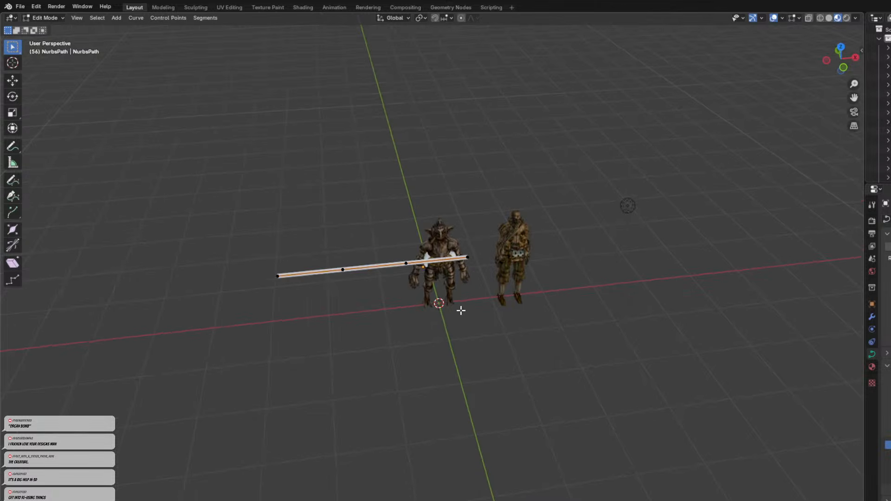
middle_drag(463, 311, 408, 241)
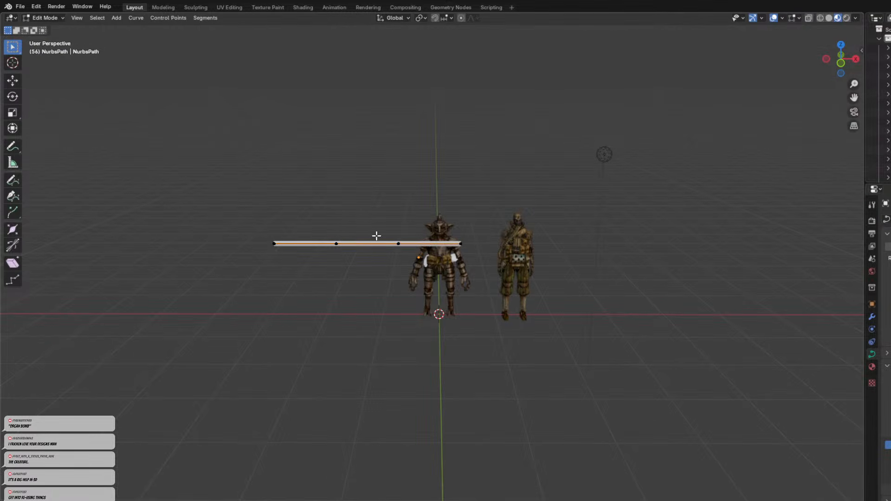
key(s)
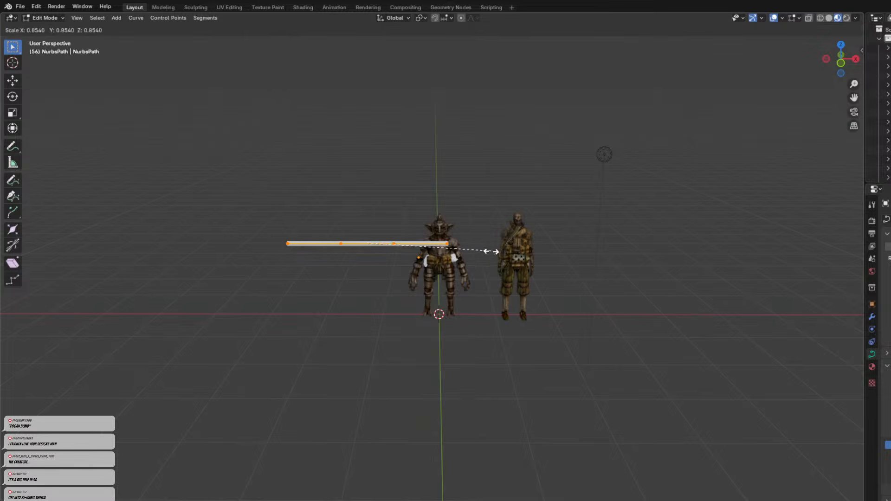
click(416, 260)
key(r)
click(398, 349)
key(g)
click(466, 319)
Adjust the path's depth from the side so it stands just in front of the goblin's face and torso.
scroll(513, 257, up, 4)
scroll(513, 257, up, 2)
middle_drag(513, 257, 676, 251)
key(g)
click(538, 254)
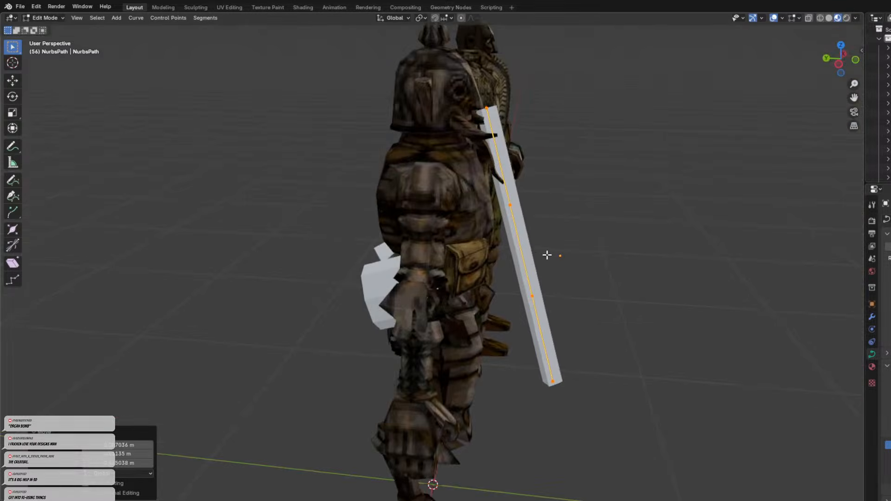
Rescale the path's control points and move the tube towards the middle of the goblin's chest, starting at the mouth.
middle_drag(538, 254, 423, 236)
key(s)
click(592, 236)
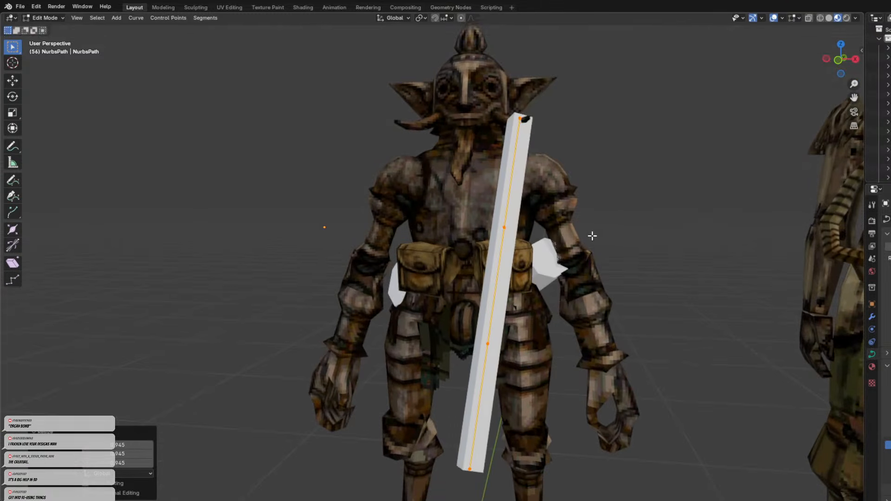
key(g)
click(552, 235)
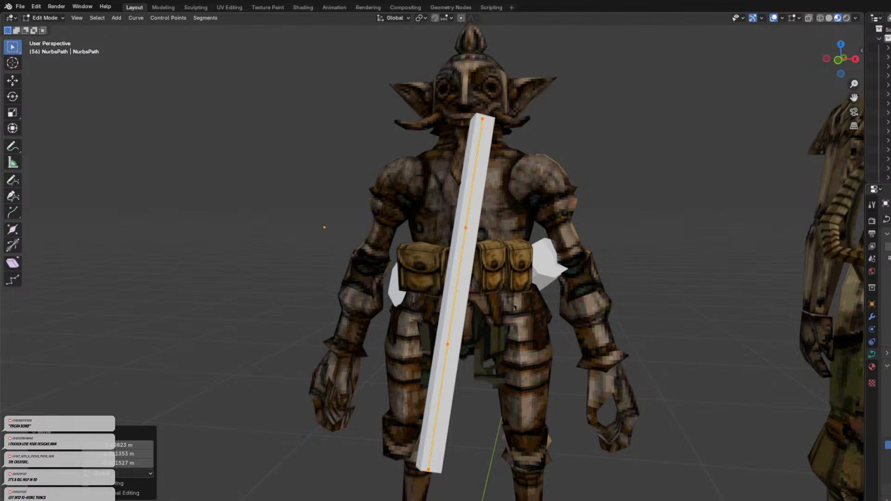
drag(890, 457, 885, 457)
scroll(642, 278, up, 1)
middle_drag(617, 239, 614, 278)
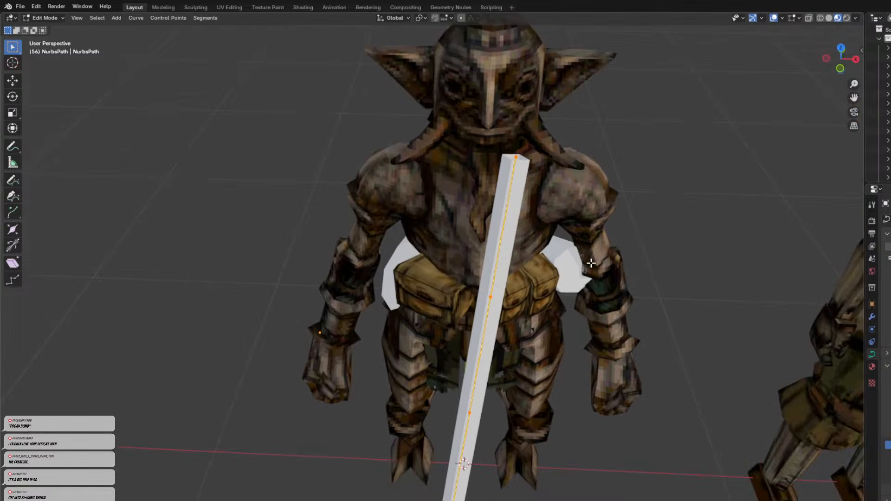
Move the tube's top end under the goblin's chin and reposition the next control point in front of the upper chest.
key(g)
click(521, 162)
middle_drag(521, 163, 389, 163)
key(g)
click(396, 129)
middle_drag(395, 129, 511, 111)
key(g)
click(583, 147)
click(480, 187)
key(g)
click(529, 103)
Move the tube's lower middle control point sideways over the thigh on the goblin's left to bend the tube.
scroll(575, 157, up, 1)
mouse_move(596, 176)
middle_down()
mouse_move(618, 187)
mouse_move(598, 175)
middle_up()
click(513, 233)
scroll(559, 200, down, 3)
middle_drag(567, 193, 560, 218)
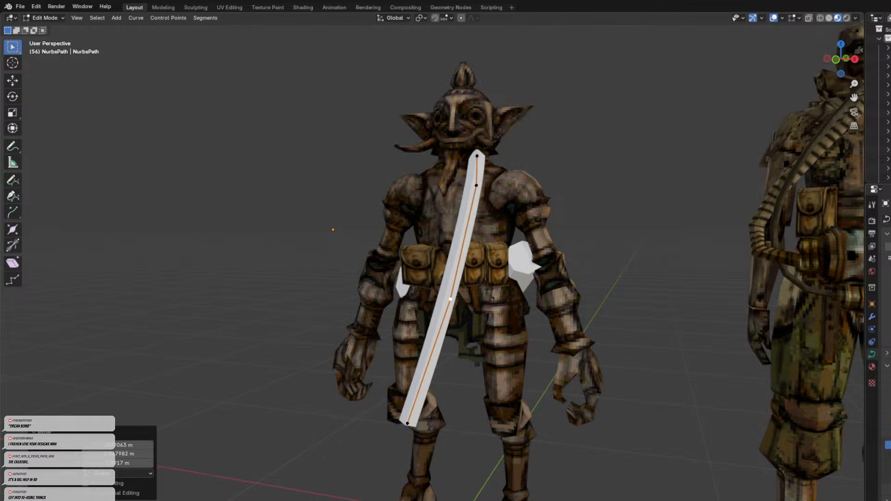
scroll(587, 285, down, 3)
middle_drag(586, 285, 547, 232)
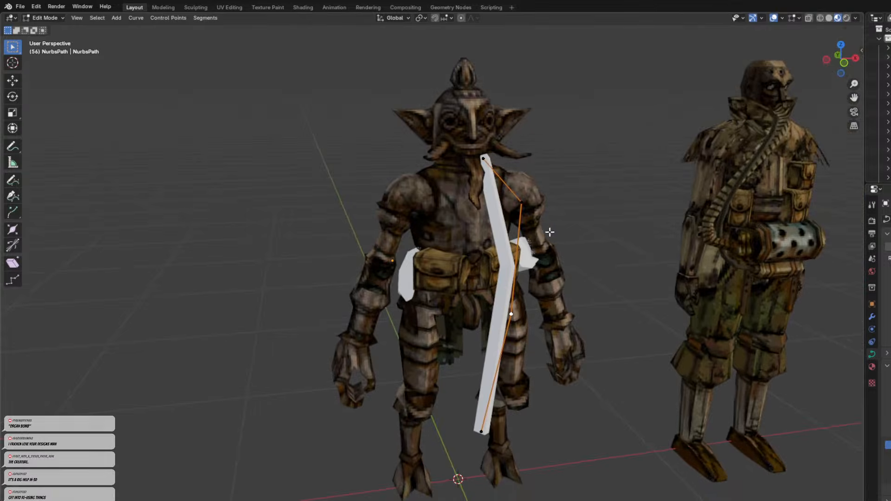
scroll(666, 262, up, 5)
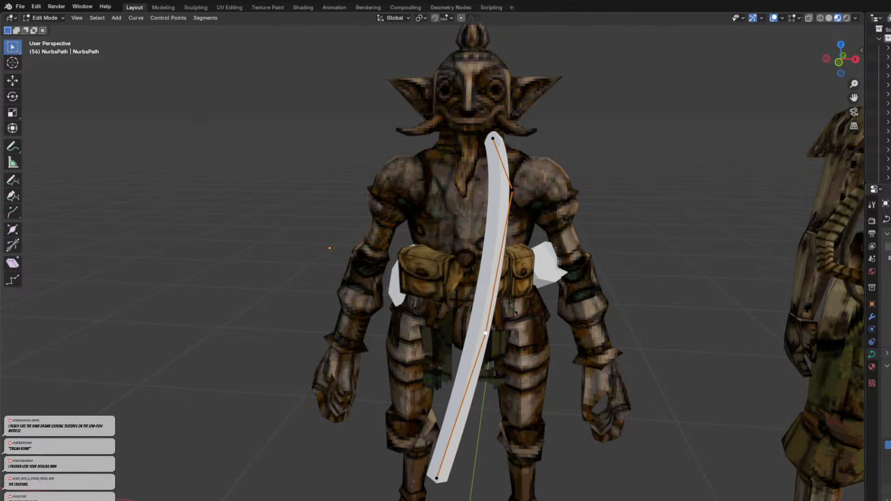
middle_drag(580, 291, 489, 196)
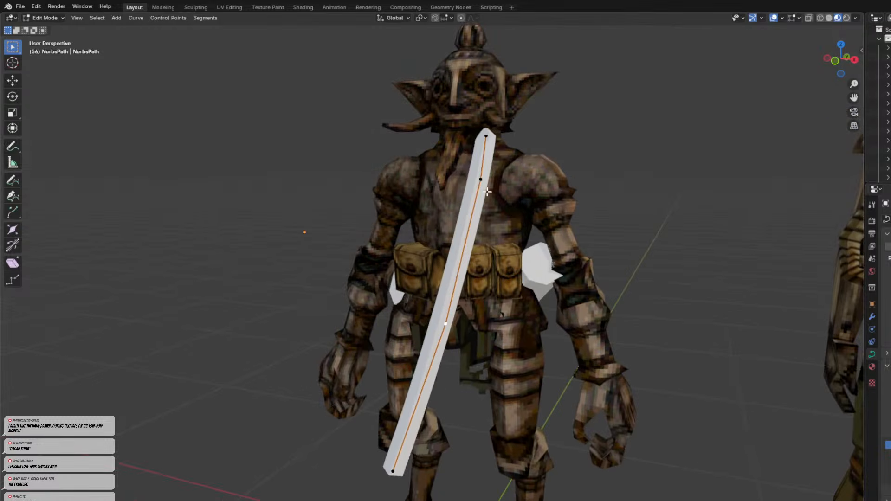
key(g)
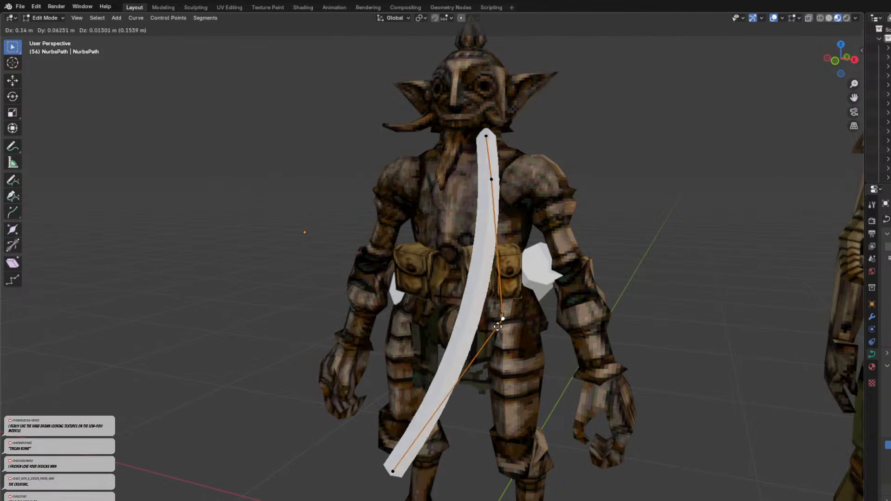
click(515, 306)
Bring the tube's bottom end up and back to the canister behind the goblin's left hip.
drag(372, 446, 473, 499)
key(g)
click(636, 297)
middle_drag(636, 297, 478, 292)
key(g)
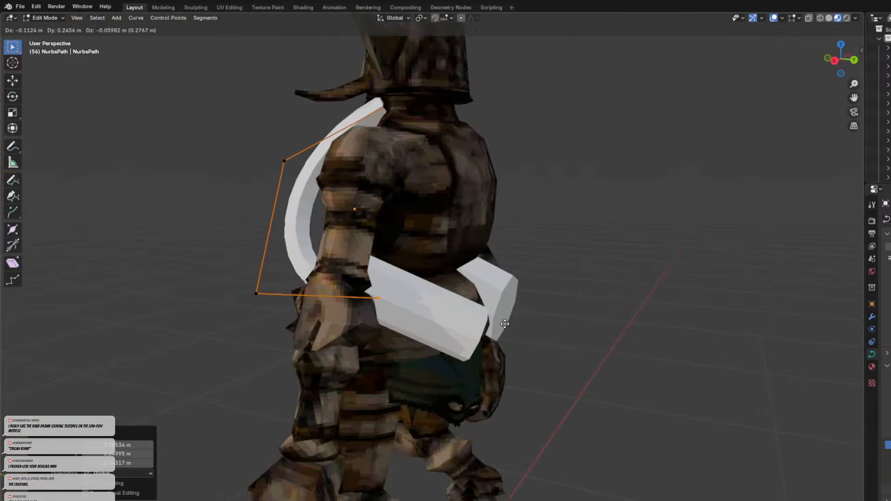
click(497, 320)
Pull the tube's lower middle control point down in front of the legs so the loop hangs deeper.
middle_drag(423, 292, 460, 286)
scroll(459, 286, down, 5)
key(g)
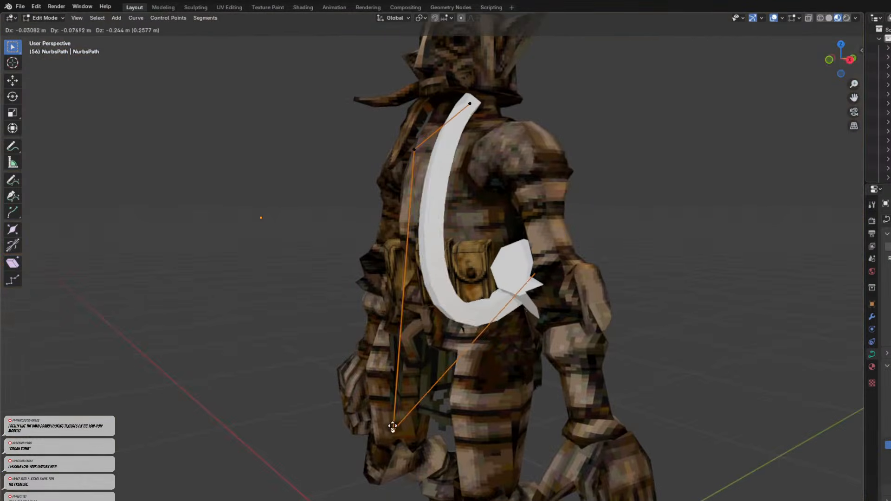
click(318, 499)
Extend the tube's hip end with one more control point and guide it towards the canister.
drag(532, 312, 548, 259)
middle_drag(538, 288, 519, 280)
key(g)
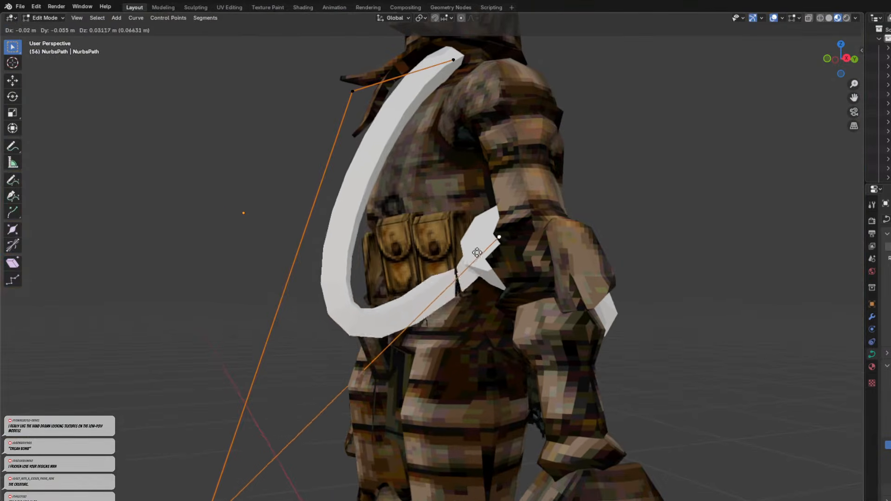
click(537, 239)
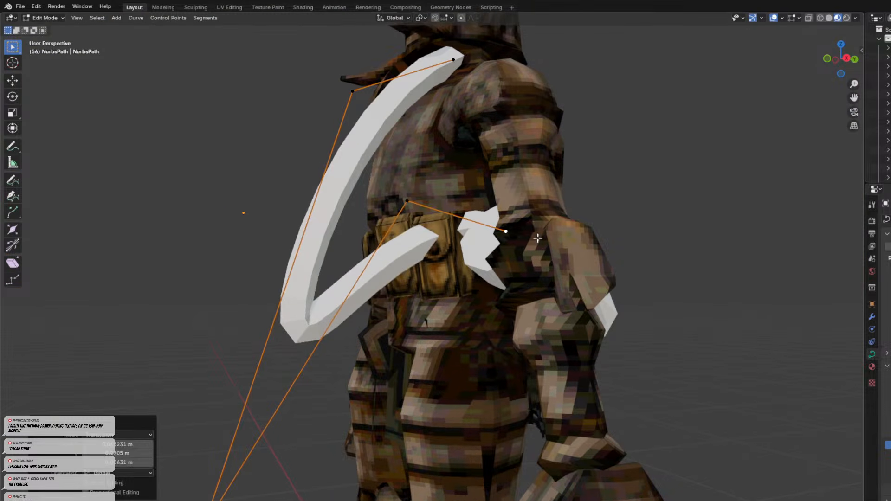
middle_drag(400, 208, 550, 246)
key(g)
click(618, 260)
Fine-tune the control points at the tube's hip end so it runs into the canister.
click(575, 252)
key(g)
click(605, 252)
click(595, 246)
key(g)
click(612, 236)
Lower the control point of the tube's hanging bend and shift the point just before its hip end.
middle_drag(589, 262, 352, 234)
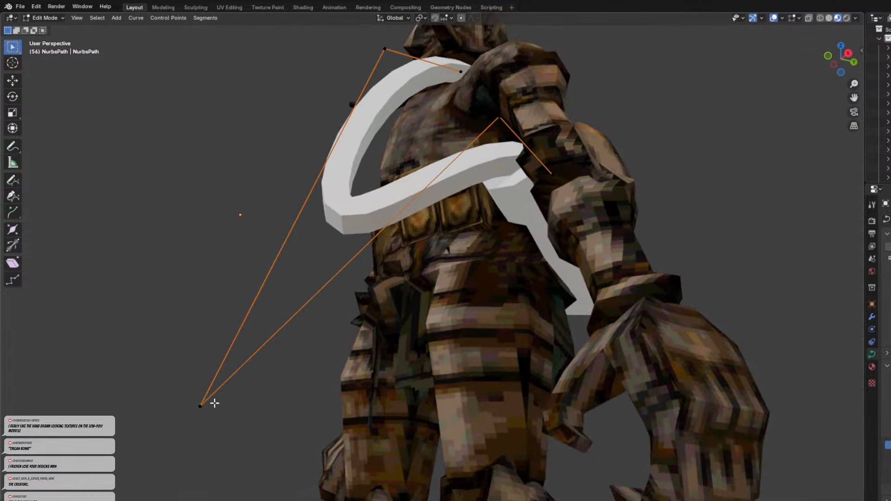
key(g)
click(276, 459)
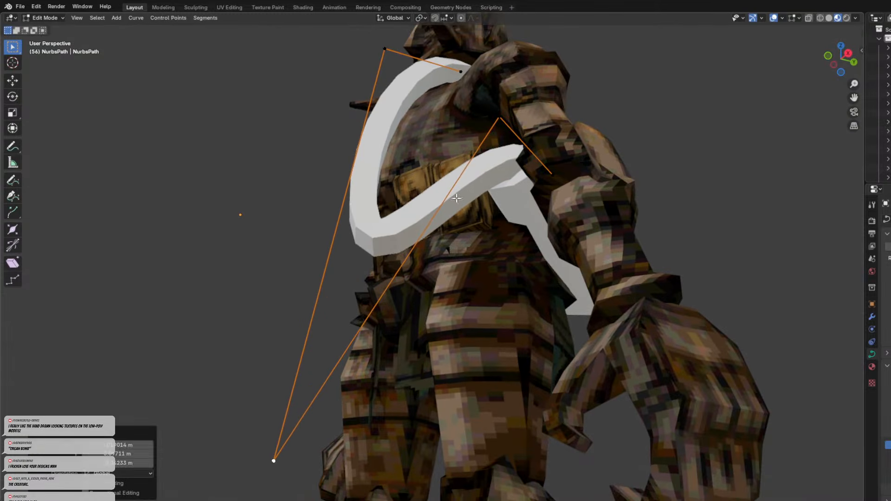
click(499, 130)
key(g)
click(471, 111)
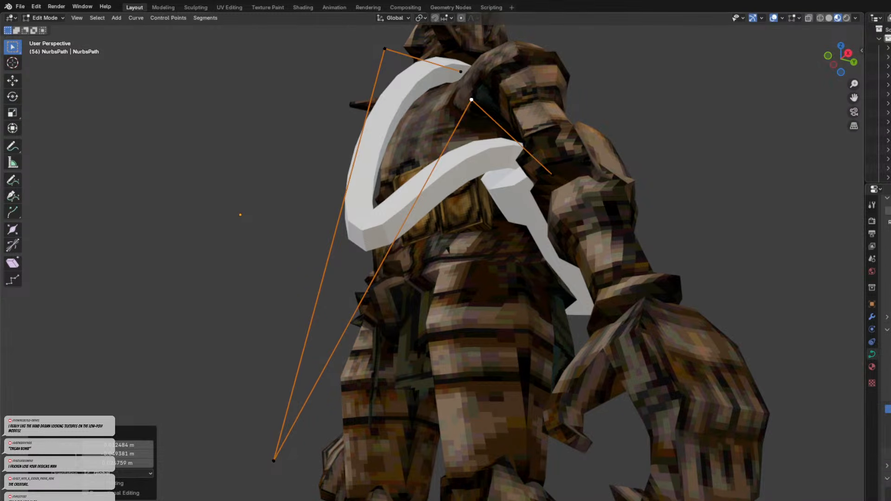
Give the tube a material with an Image Texture using the striped hose image, and leave Edit Mode.
click(872, 367)
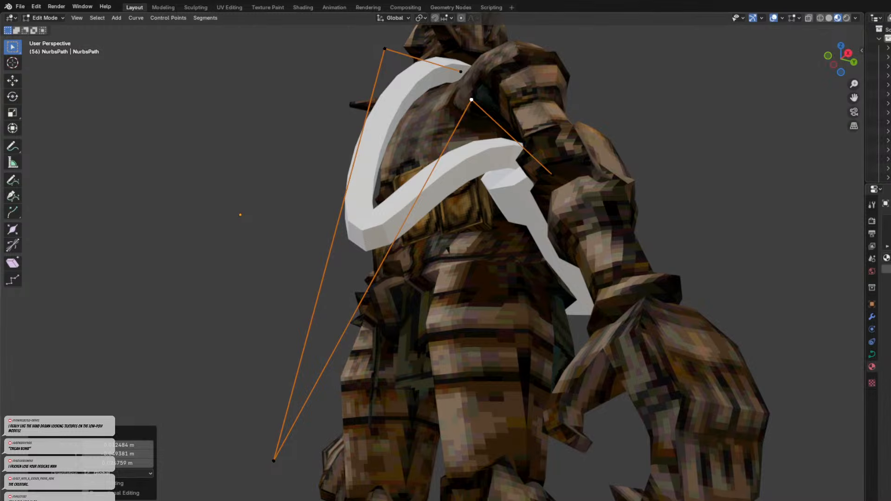
click(889, 258)
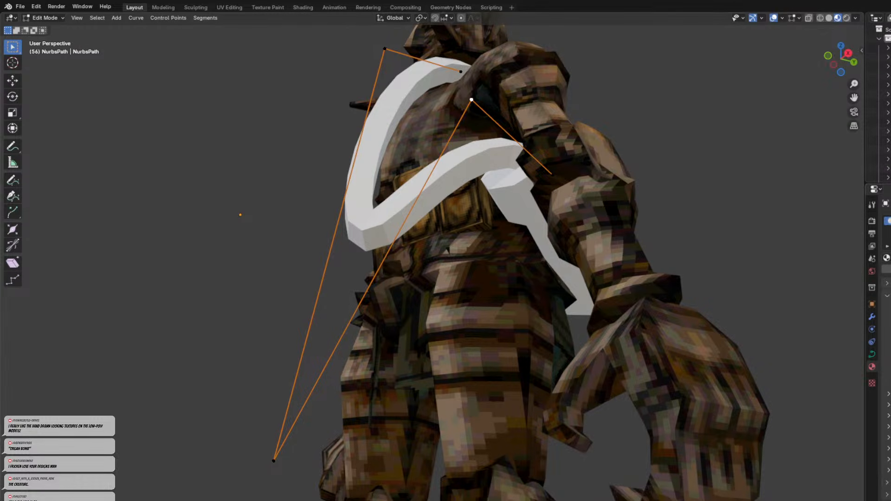
scroll(619, 258, down, 5)
middle_drag(620, 258, 628, 299)
middle_drag(554, 264, 539, 252)
scroll(539, 252, up, 1)
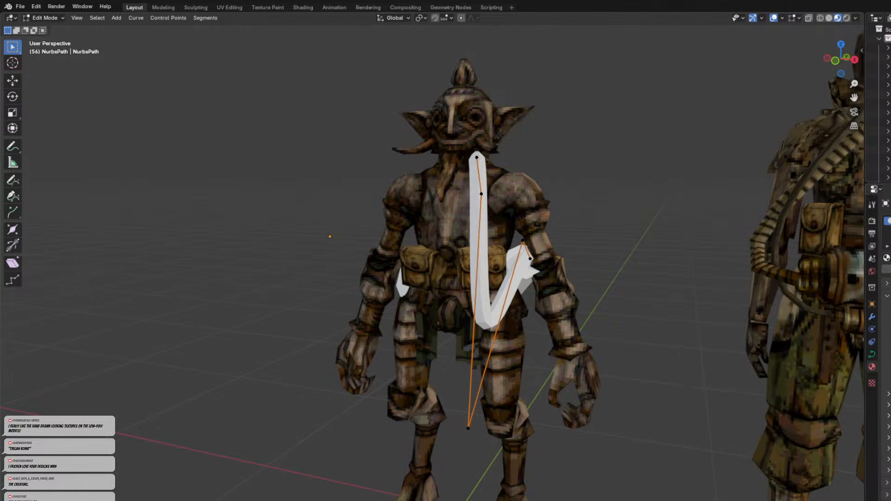
click(889, 325)
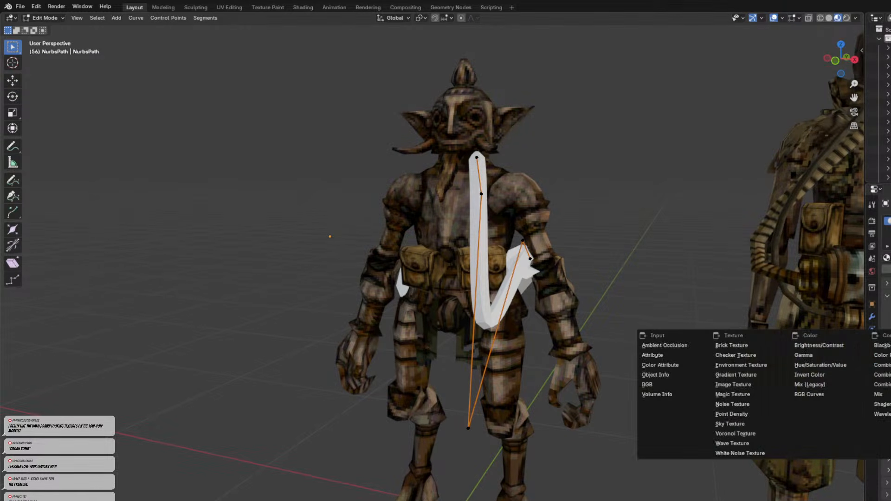
click(730, 385)
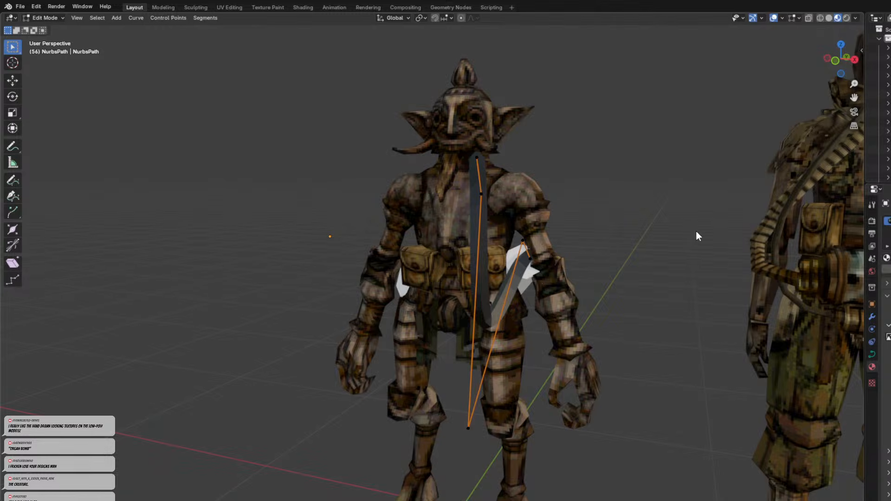
middle_drag(569, 222, 582, 241)
key(Tab)
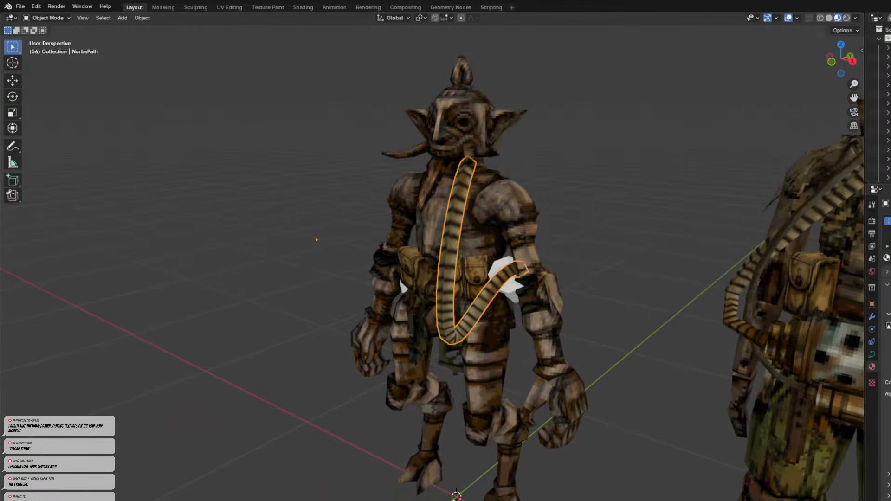
Nudge the textured hose's upper part closer to the middle of the goblin's throat.
middle_drag(645, 318, 497, 265)
key(Tab)
scroll(515, 254, up, 1)
click(495, 138)
key(g)
click(479, 131)
middle_drag(479, 131, 601, 159)
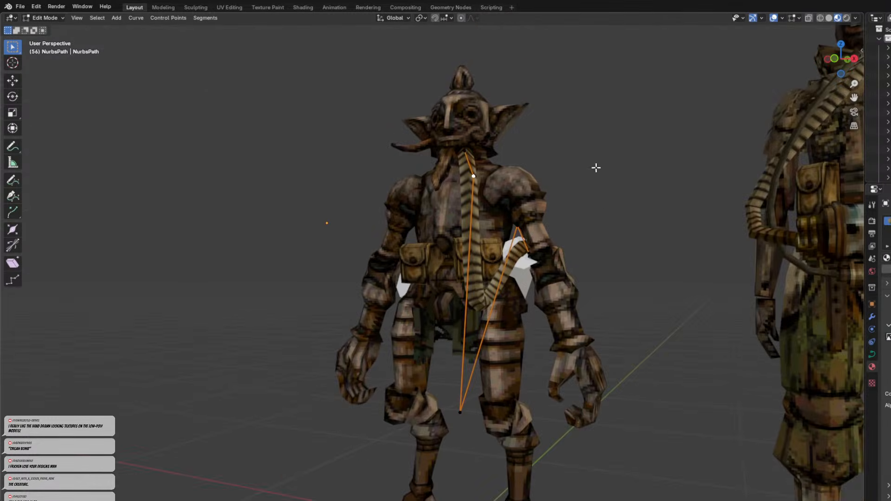
middle_drag(603, 204, 595, 220)
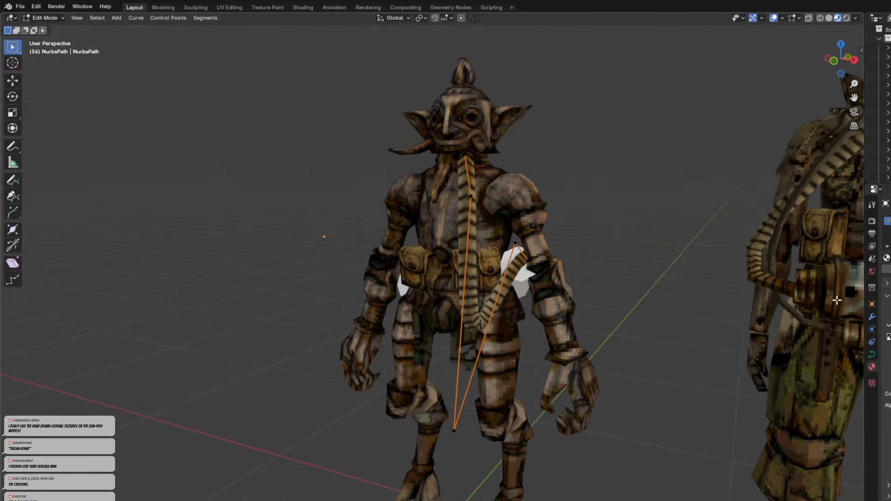
key(Tab)
Duplicate the striped hose and place the copy lower, in front of the goblin's hips.
middle_drag(594, 252, 515, 248)
click(529, 236)
click(535, 255)
key(shift+d)
click(499, 333)
middle_drag(499, 333, 429, 366)
key(g)
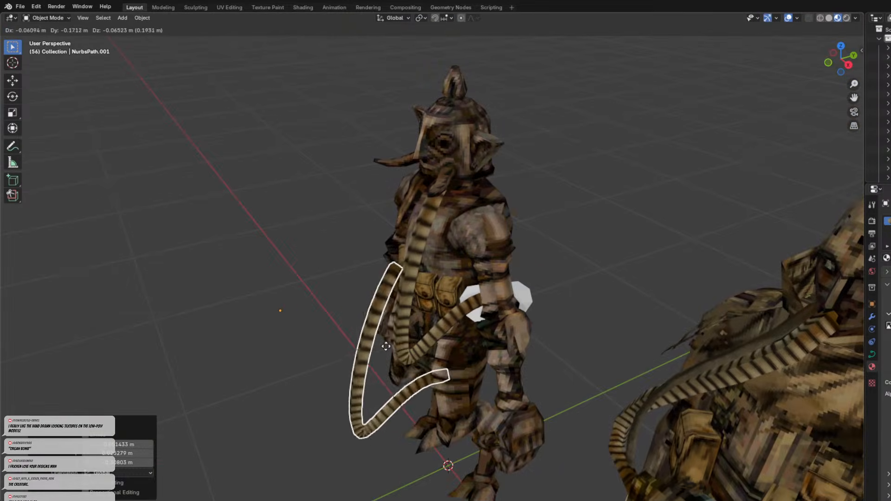
click(436, 335)
Adjust the copied hose's position from several angles so its upper end meets the middle of the belt.
middle_drag(436, 335, 592, 341)
key(g)
click(558, 316)
middle_drag(558, 316, 466, 285)
key(g)
click(477, 290)
middle_drag(504, 347, 490, 330)
Move the copied hose's second control point towards the goblin's right hip and fit its top end at the belt's centre.
key(Tab)
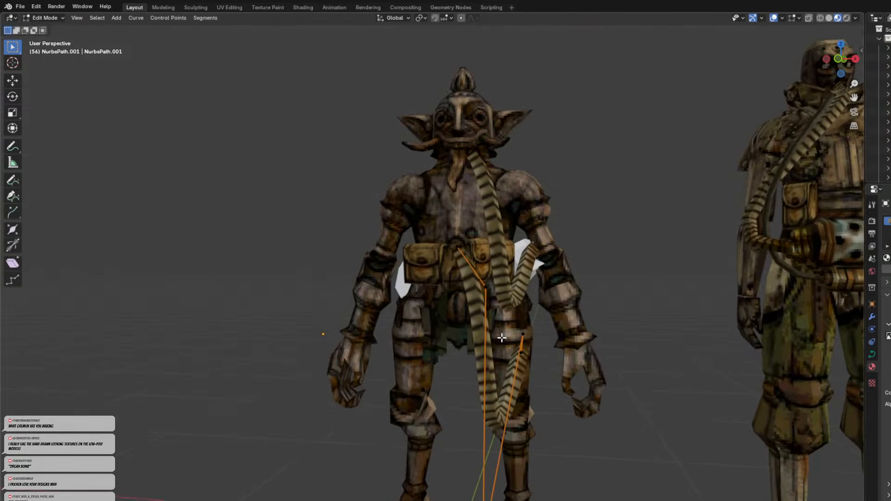
click(491, 292)
key(g)
click(409, 288)
click(459, 245)
key(g)
click(468, 237)
middle_drag(472, 286, 498, 311)
key(g)
click(489, 280)
Swing the copied hose's far end and neighbouring point over to the goblin's right hip, and raise its bottom bend.
middle_drag(489, 279, 590, 334)
click(541, 371)
key(g)
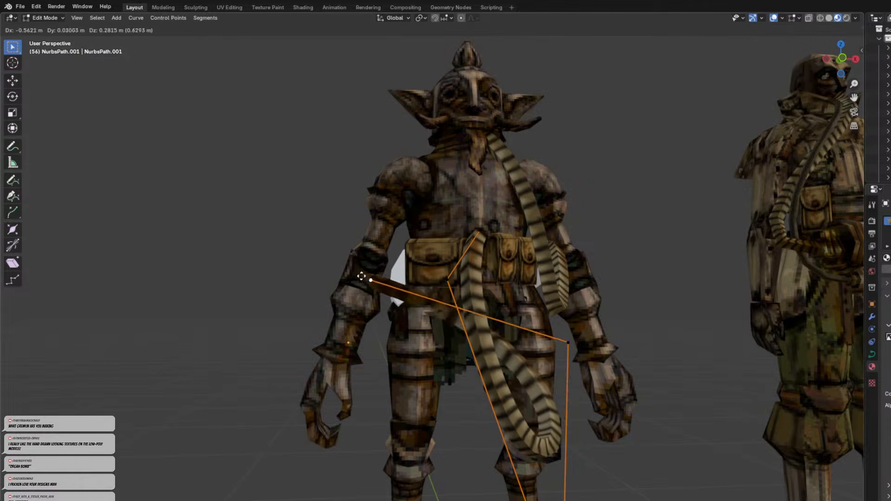
click(390, 282)
click(573, 342)
key(g)
click(380, 332)
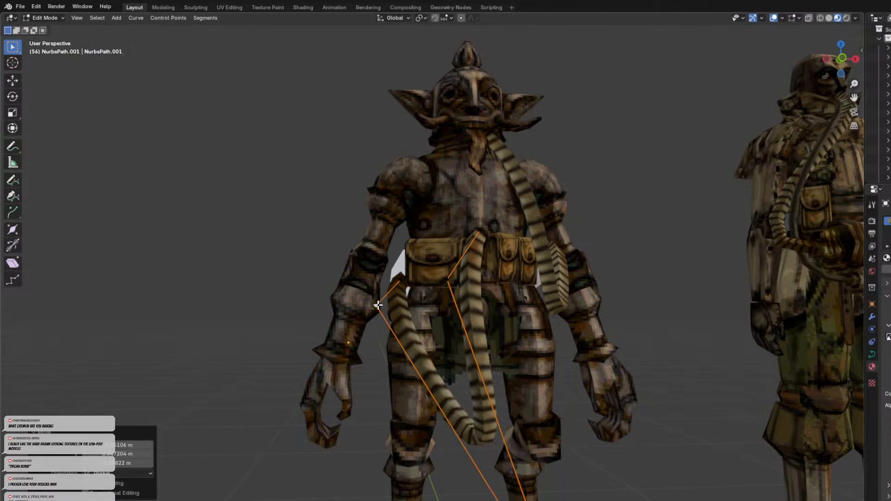
scroll(501, 394, down, 3)
key(g)
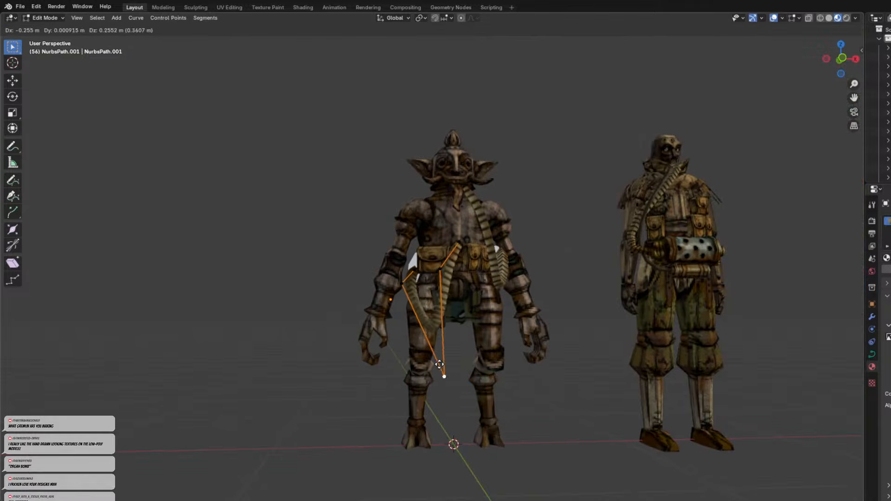
click(446, 323)
Adjust the depth of the hip hose's bottom bend and its belt-side control point from the side.
middle_drag(446, 323, 570, 320)
key(g)
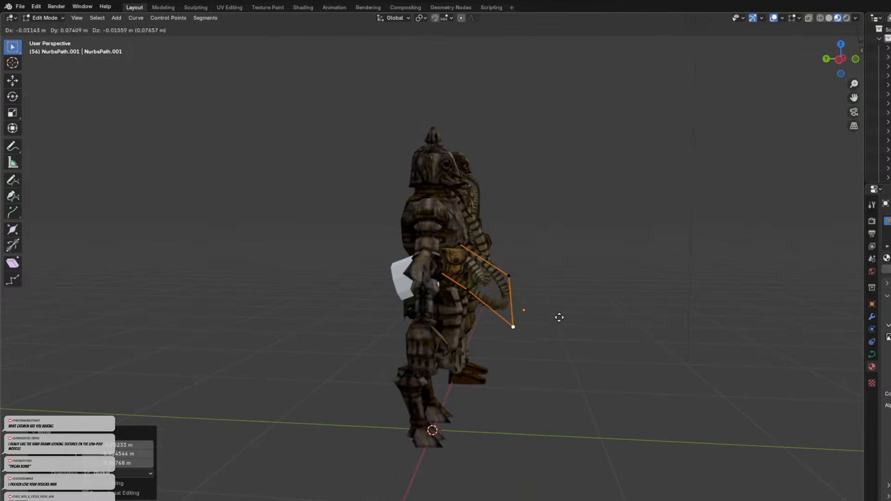
click(487, 336)
middle_drag(487, 337, 456, 303)
scroll(556, 259, up, 2)
click(535, 276)
key(g)
click(523, 284)
middle_drag(523, 283, 524, 262)
Reposition the hip hose's rear end and the control point next to it beside the right canister.
click(434, 327)
key(g)
click(433, 310)
key(g)
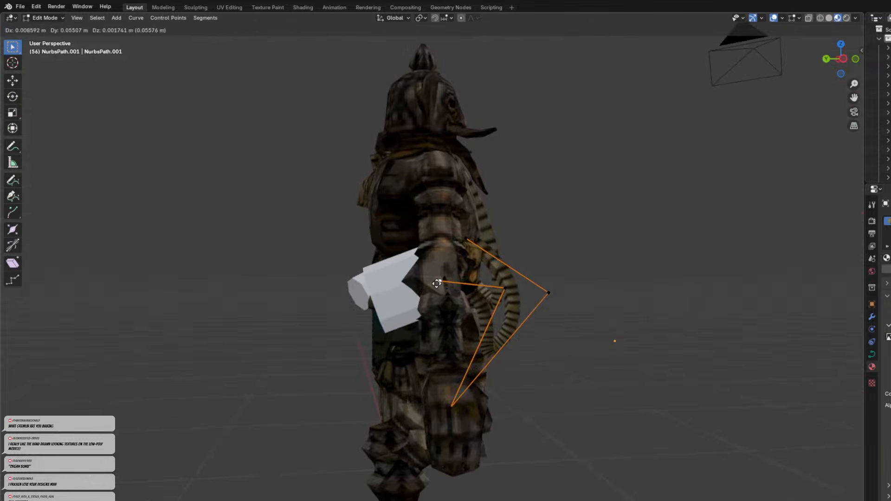
click(506, 279)
middle_drag(510, 322, 425, 342)
Rework the hip hose's bottom bend in depth and pull its belt-side control point closer to the body.
scroll(427, 415, up, 5)
middle_drag(405, 431, 537, 429)
key(g)
click(355, 421)
key(g)
click(524, 440)
click(576, 311)
key(g)
click(549, 308)
Refine the hip hose's curve at the canister end and move its belt-side control point towards the crotch.
middle_drag(548, 307, 416, 392)
click(412, 258)
key(g)
click(403, 261)
middle_drag(403, 261, 461, 341)
click(446, 319)
key(g)
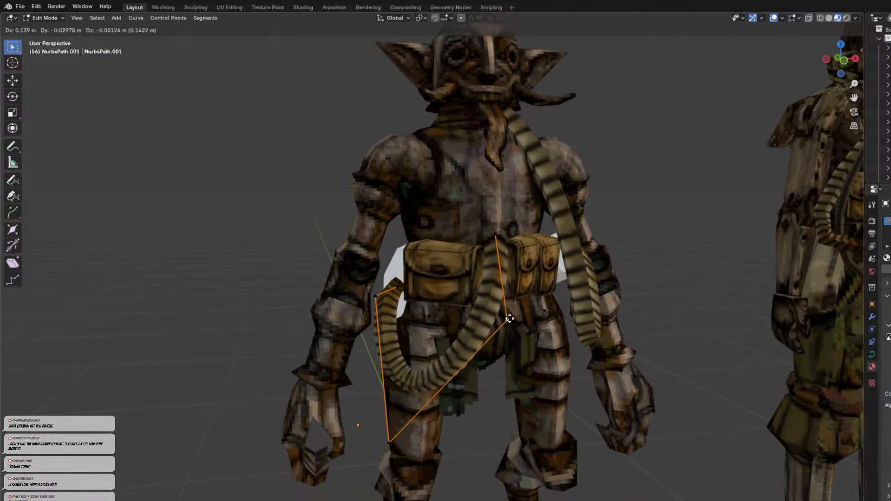
click(503, 326)
Adjust the hip hose's bevel depth in its curve settings to make it slightly thinner.
click(515, 428)
middle_drag(514, 428, 502, 340)
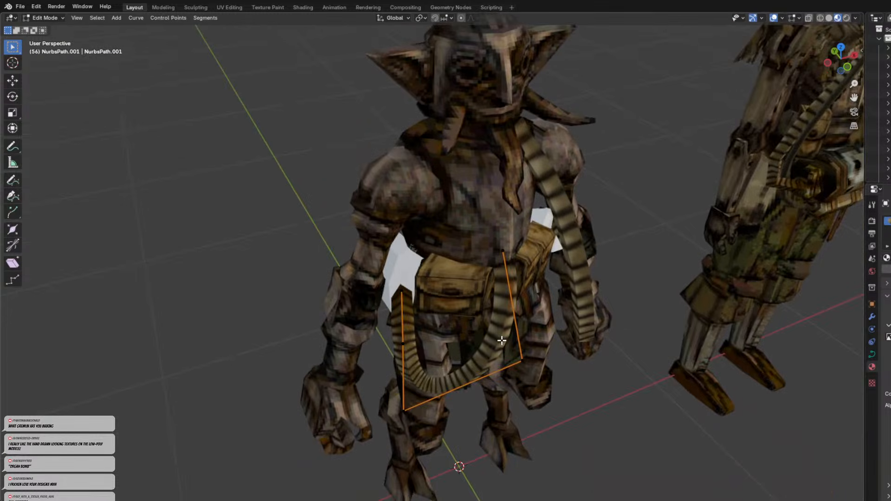
click(872, 355)
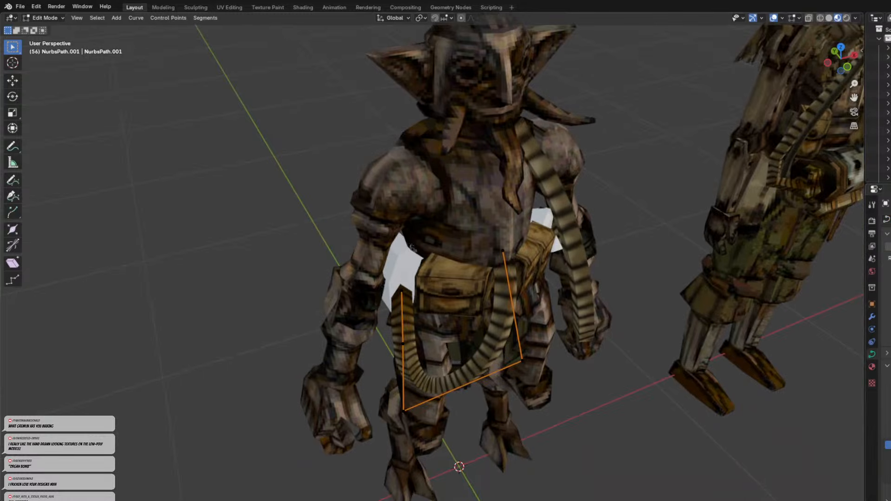
drag(889, 458, 888, 459)
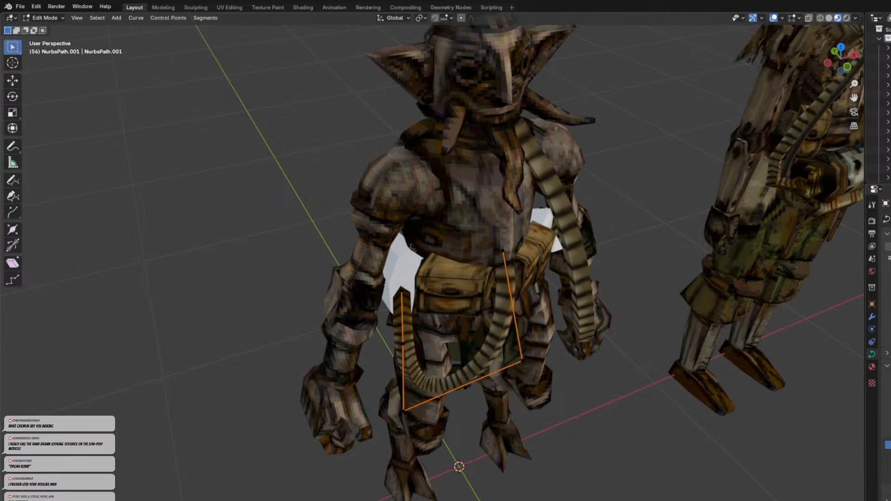
middle_drag(634, 392, 676, 195)
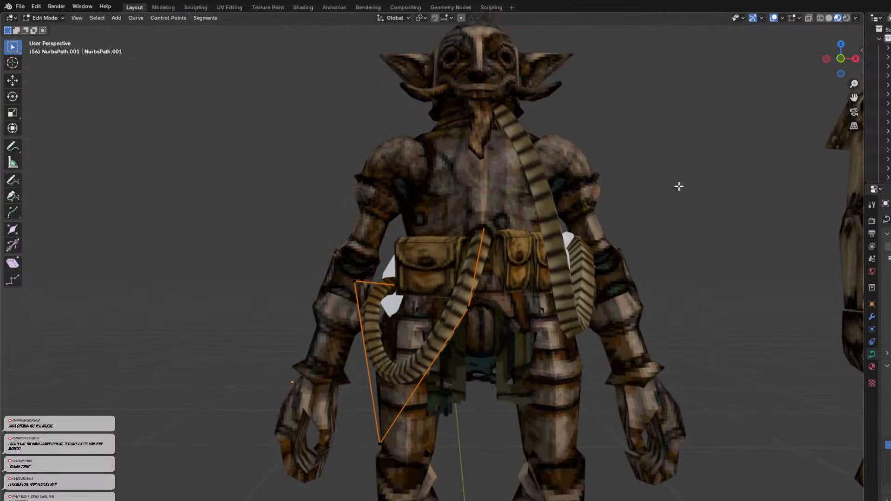
Leave Edit Mode, duplicate the hip hose and place the copy slightly above and beside the original.
key(Tab)
key(shift+d)
click(510, 279)
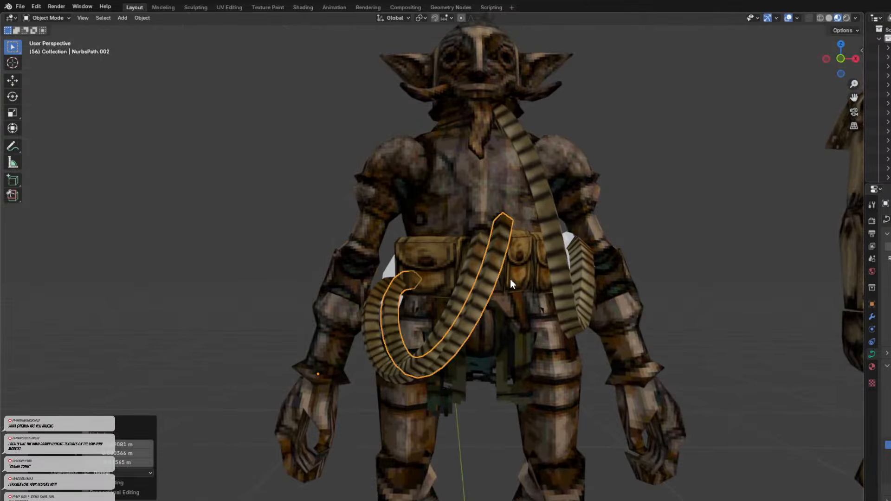
Try a plain dark texture in the hoses' shared material, and undo the change.
click(871, 367)
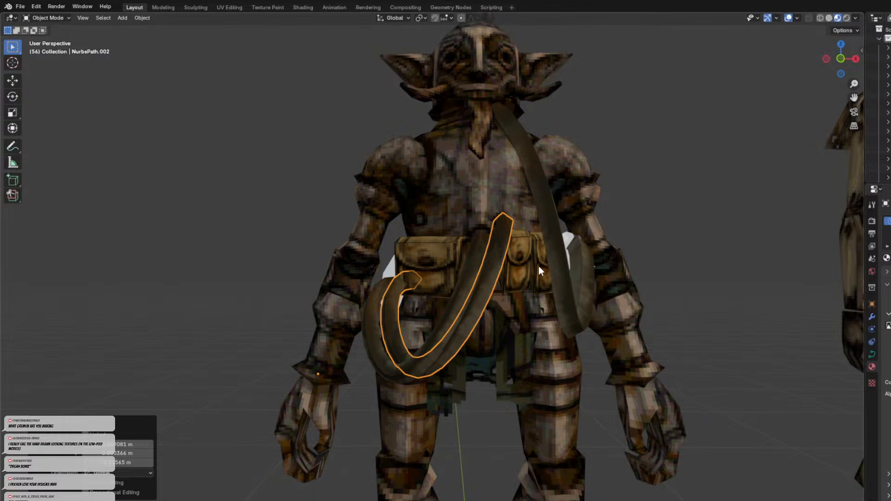
key(ctrl+z)
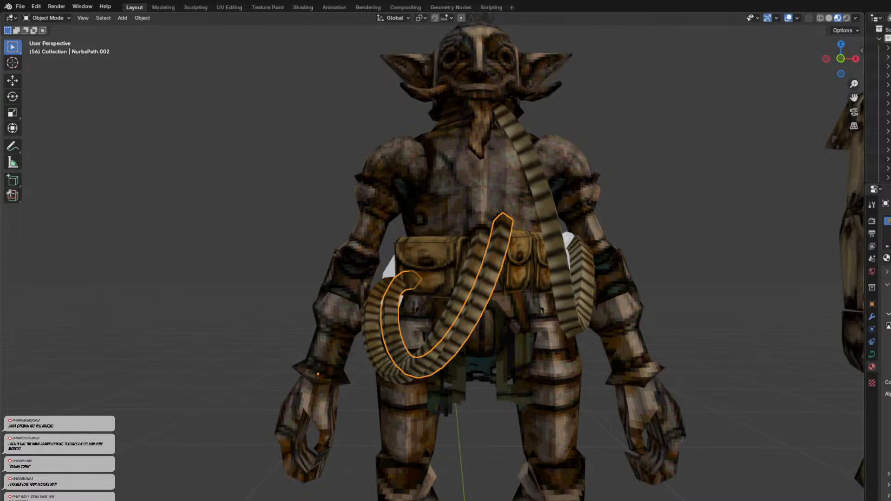
Assign a plain dark material to the duplicated hip hose and reduce its bevel depth slightly.
click(886, 257)
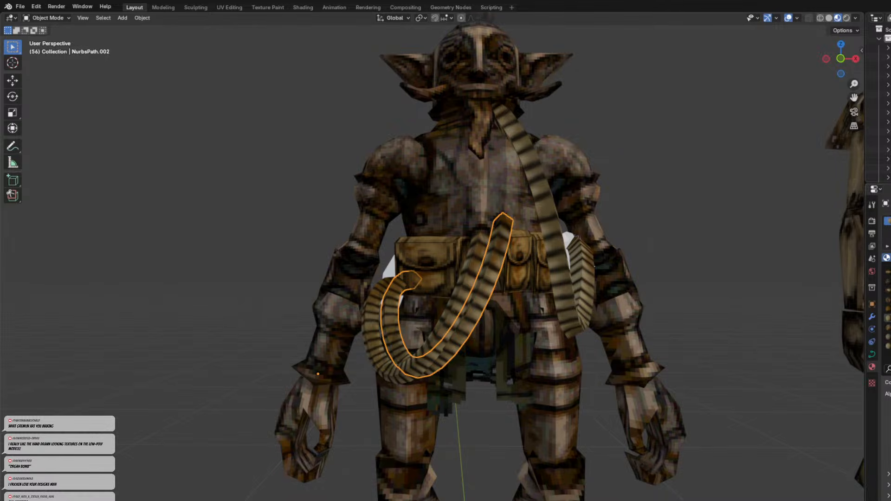
click(887, 336)
click(641, 205)
middle_drag(641, 205, 599, 193)
click(484, 238)
middle_drag(484, 237, 518, 278)
key(Tab)
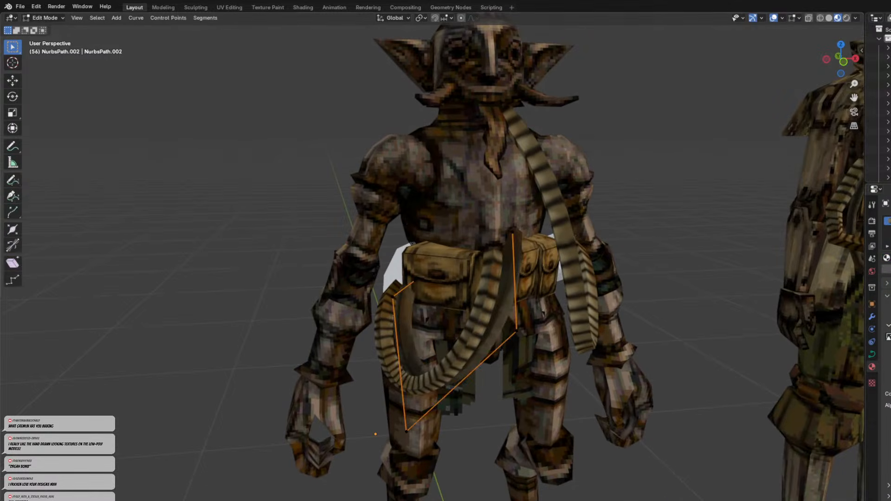
click(871, 354)
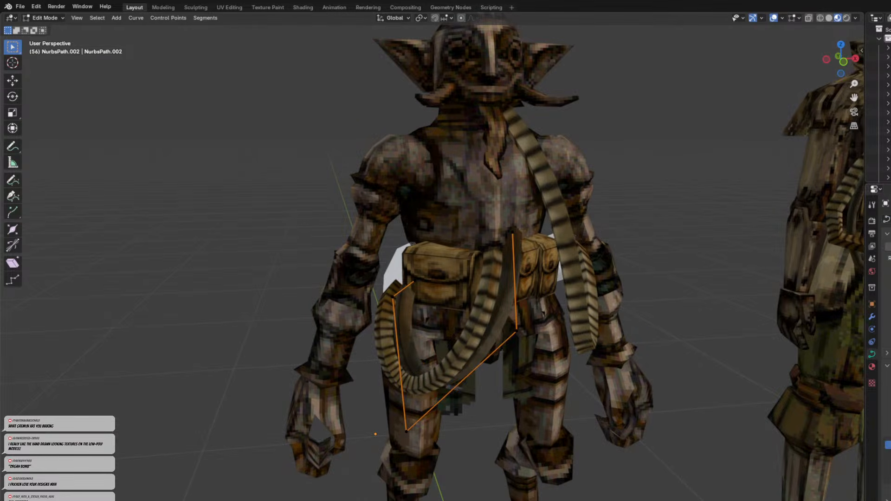
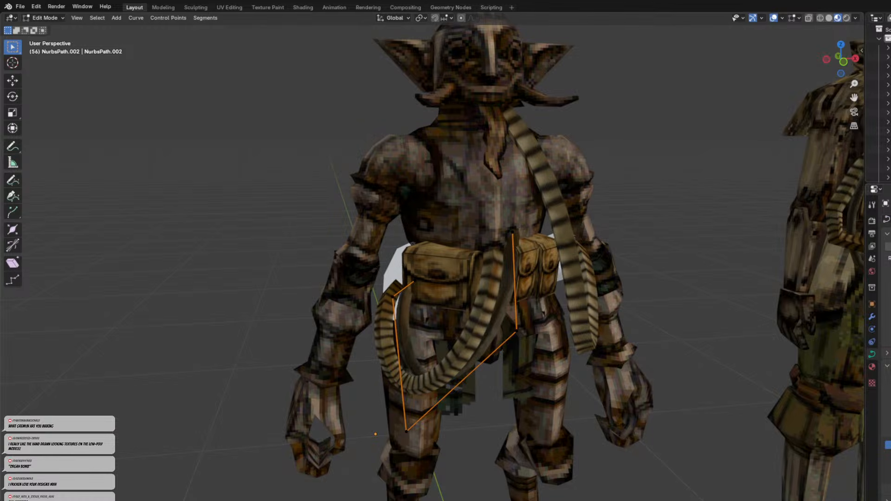
Move the dark hose copy's belt-side control point outward and nudge its upper end point upwards.
key(g)
click(554, 323)
click(510, 226)
key(g)
click(511, 222)
middle_drag(512, 223, 423, 291)
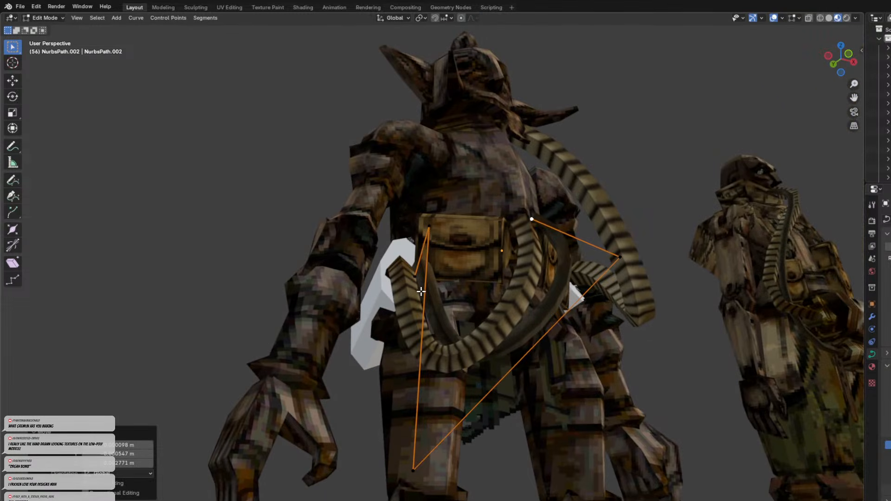
Reposition the dark hose's two canister-side control points so the end meets the hip canister.
click(414, 266)
key(g)
click(393, 262)
click(434, 225)
key(g)
click(431, 209)
Shift the dark hose's lowest control point outward and its belt-side point inward towards the crotch.
middle_drag(474, 271, 408, 306)
scroll(436, 334, down, 2)
click(403, 398)
middle_drag(405, 392, 499, 383)
key(g)
click(388, 390)
click(531, 315)
key(g)
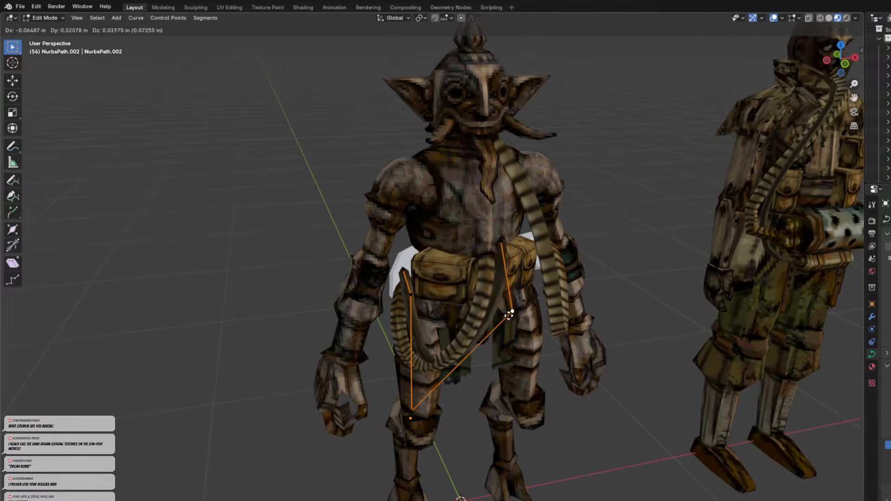
click(514, 317)
Refine the dark hose's lower loop by moving its control points from several angles, and leave Edit Mode.
middle_drag(514, 316, 388, 372)
click(396, 404)
key(g)
click(466, 425)
key(g)
click(380, 339)
middle_drag(380, 339, 498, 360)
key(g)
click(485, 360)
click(593, 388)
middle_drag(593, 388, 565, 342)
key(Tab)
Open the chin hose's curve for editing and reposition its control points around the lower bend.
click(617, 277)
middle_drag(616, 277, 530, 274)
scroll(557, 213, down, 4)
middle_drag(556, 213, 600, 202)
click(487, 255)
scroll(487, 256, up, 2)
click(522, 166)
middle_drag(521, 166, 530, 213)
scroll(466, 202, up, 5)
scroll(465, 202, down, 6)
key(Tab)
middle_drag(532, 306, 540, 329)
scroll(498, 249, up, 3)
scroll(497, 249, down, 2)
key(g)
click(420, 294)
key(g)
click(502, 326)
Move the chin hose's lowest control point closer to the body in a side view.
middle_drag(582, 257, 601, 215)
click(576, 161)
middle_drag(575, 160, 424, 197)
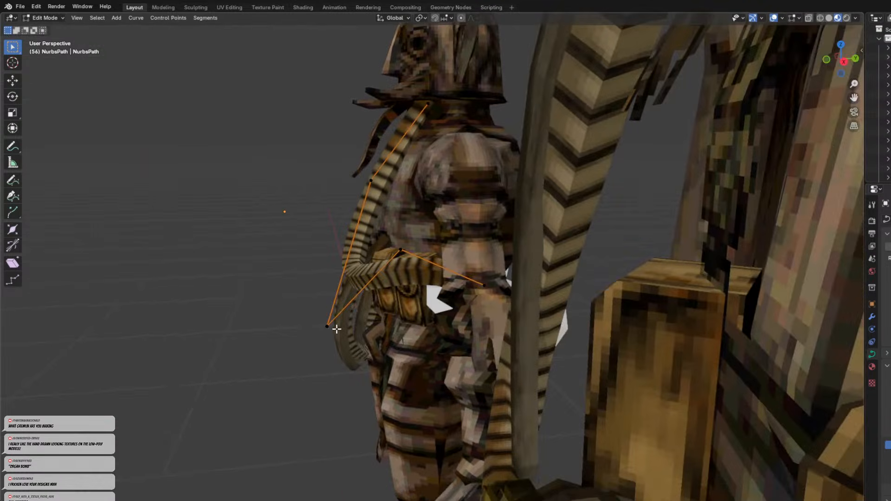
middle_drag(337, 328, 309, 265)
key(g)
click(343, 299)
scroll(343, 299, down, 5)
Move the chin hose's canister-side control point to bend the hose towards the hip canister.
middle_drag(343, 300, 478, 319)
click(576, 268)
key(g)
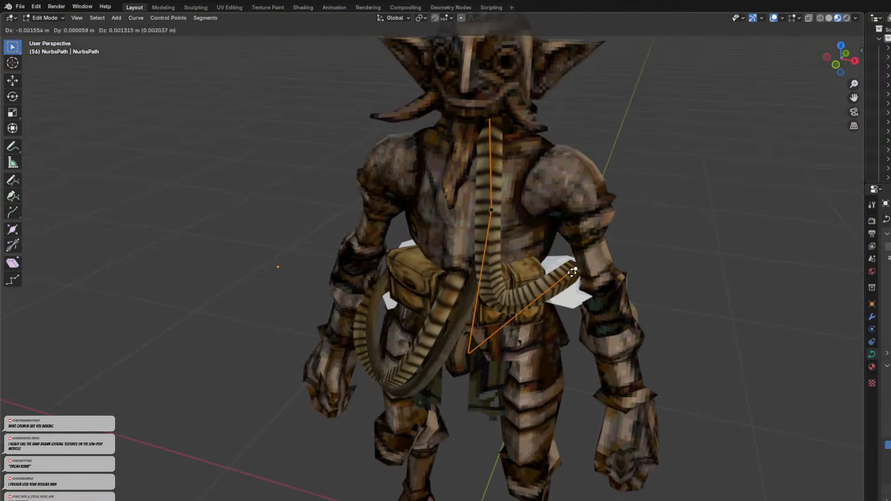
click(549, 257)
middle_drag(549, 257, 469, 234)
key(g)
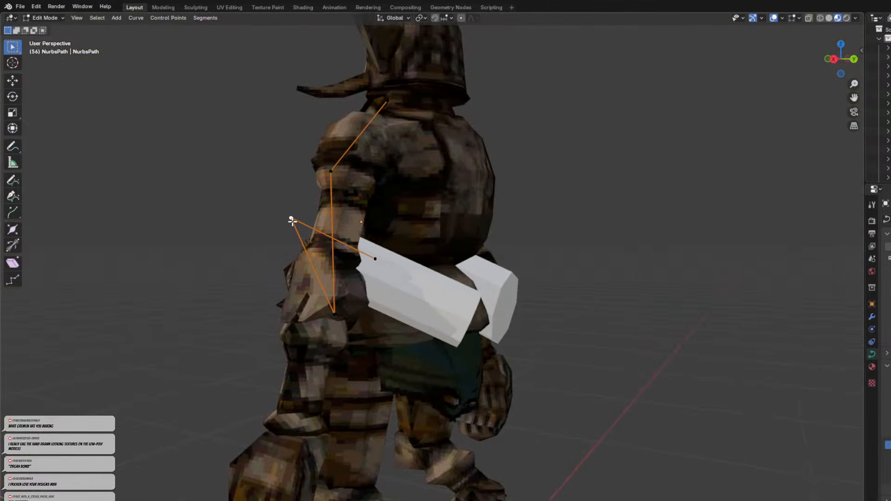
click(314, 207)
middle_drag(314, 206, 496, 249)
Refine the chin hose's bend by repositioning its control points near the canister and at the lower loop.
key(g)
click(557, 236)
key(g)
click(484, 391)
scroll(644, 223, up, 2)
middle_drag(644, 223, 661, 207)
scroll(661, 207, down, 1)
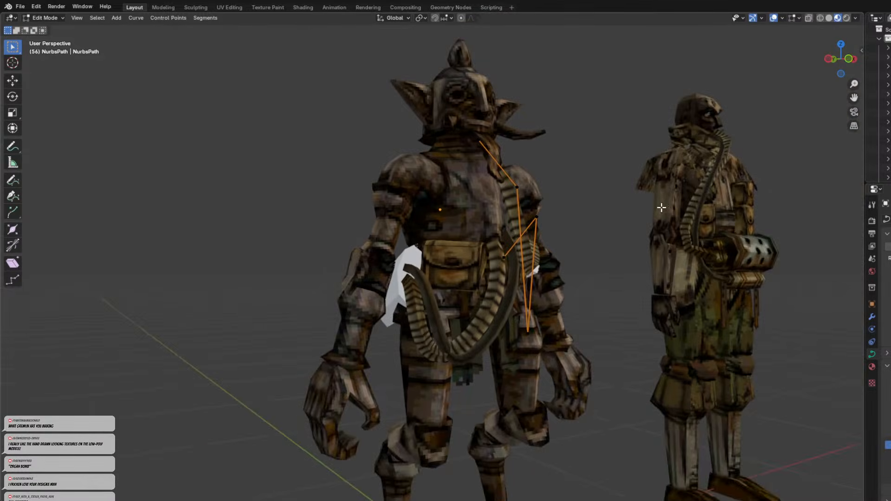
Leave Edit Mode and assign the plain dark hose material to the original hip hose.
middle_drag(589, 210, 484, 283)
key(Tab)
click(472, 283)
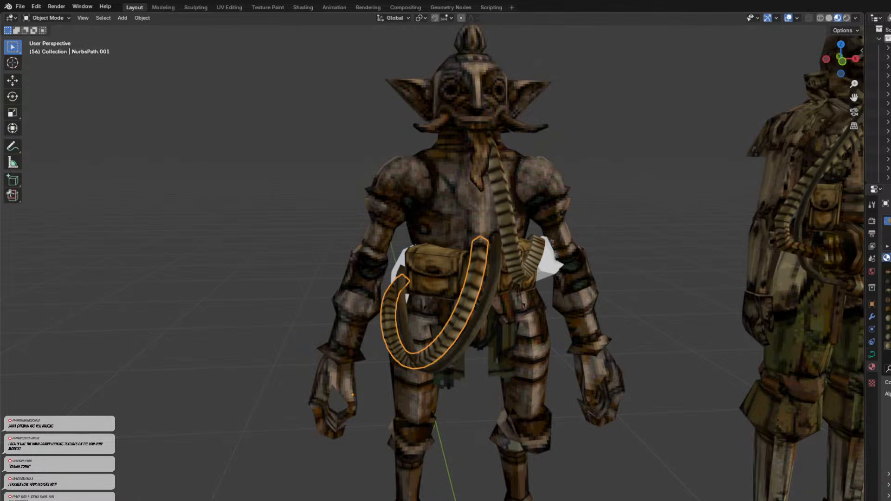
scroll(598, 260, up, 2)
Examine the goblin's hoses and white hip canisters from several sides, comparing them with the neighbouring soldier.
click(580, 255)
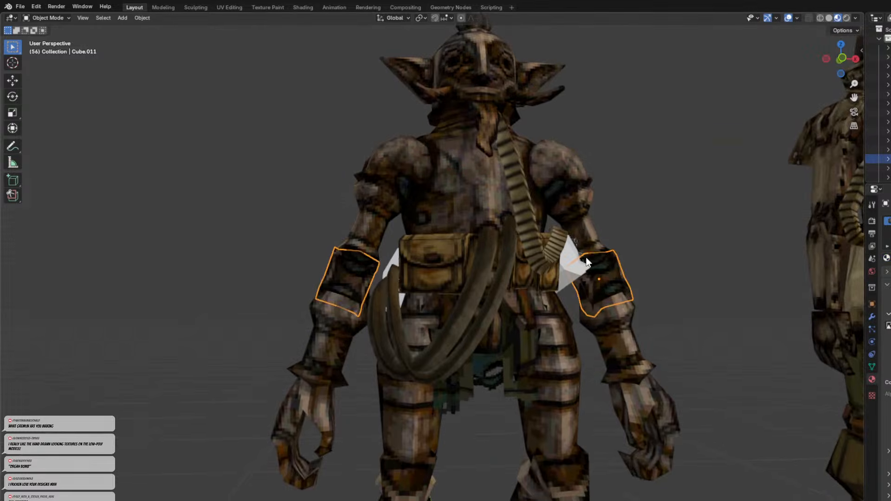
middle_drag(583, 228, 629, 253)
key(Tab)
key(Tab)
middle_drag(581, 239, 541, 205)
scroll(581, 196, down, 4)
scroll(535, 202, down, 2)
scroll(455, 255, up, 2)
middle_drag(455, 255, 560, 254)
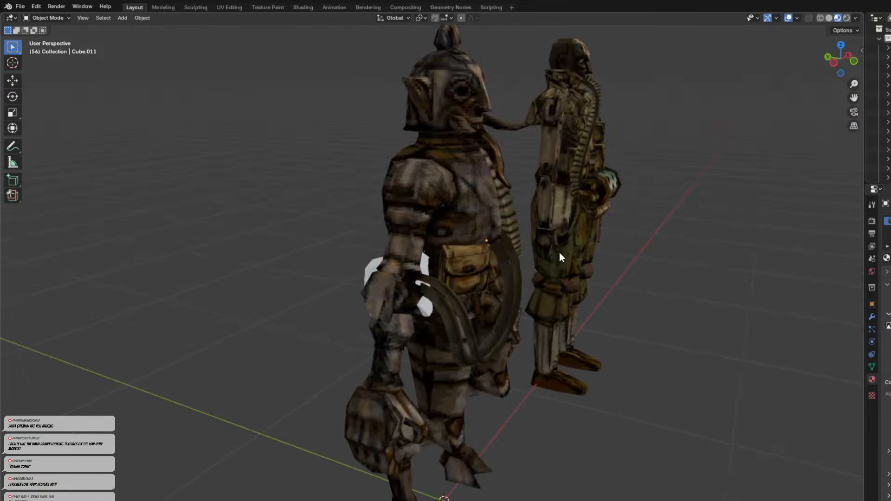
middle_drag(355, 276, 494, 265)
click(399, 258)
click(349, 268)
scroll(445, 277, down, 4)
middle_drag(445, 277, 552, 178)
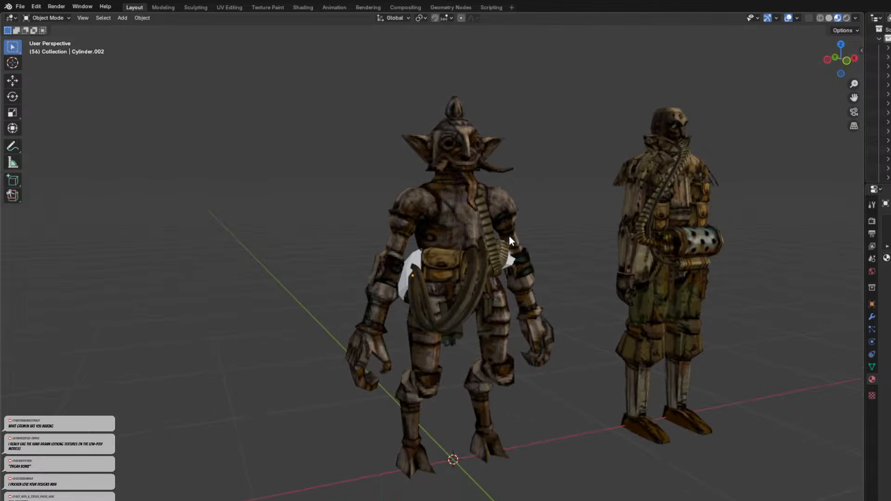
middle_drag(488, 272, 439, 259)
middle_drag(570, 243, 427, 230)
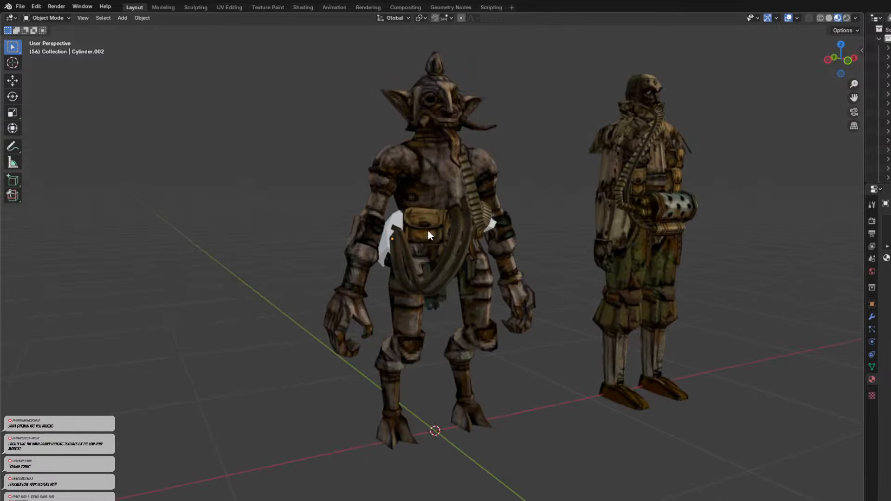
click(458, 255)
mouse_move(457, 255)
middle_down()
mouse_move(544, 221)
mouse_move(455, 251)
middle_up()
click(476, 239)
middle_drag(527, 208, 669, 237)
scroll(500, 211, down, 2)
click(421, 279)
middle_drag(421, 278, 634, 274)
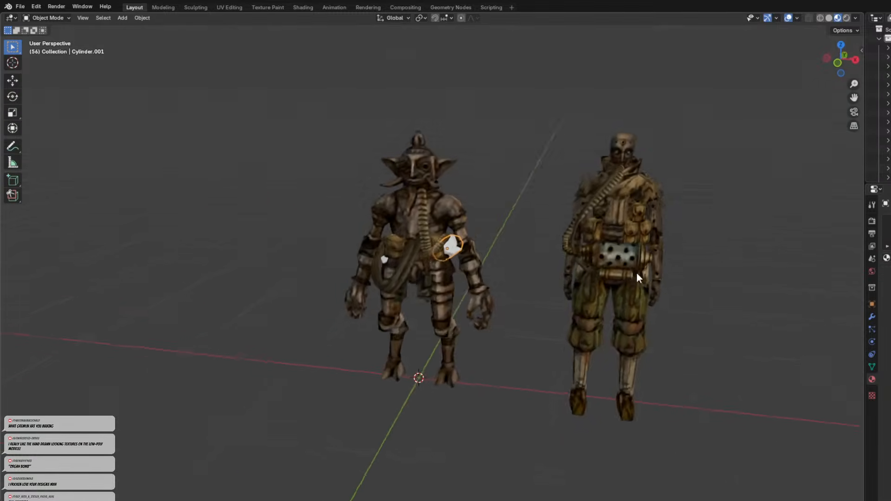
Inspect the goblin's armour, hands and legs up close and check the whole figure from behind.
scroll(487, 317, up, 4)
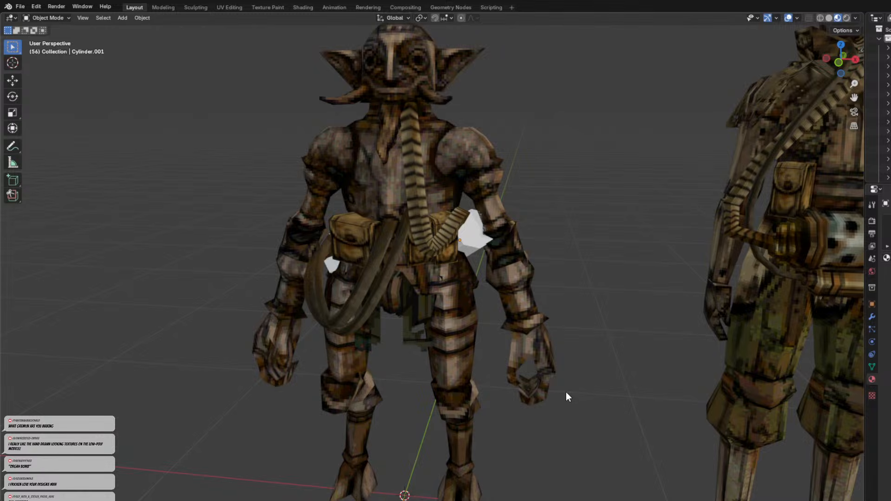
mouse_move(572, 359)
middle_down()
mouse_move(561, 372)
mouse_move(472, 369)
mouse_move(561, 356)
middle_up()
scroll(561, 355, down, 2)
middle_drag(489, 327, 505, 316)
click(487, 332)
middle_drag(419, 337, 398, 283)
click(427, 344)
click(470, 293)
middle_drag(470, 293, 572, 333)
click(571, 332)
click(509, 335)
middle_drag(508, 335, 552, 331)
scroll(552, 331, down, 4)
middle_drag(527, 284, 575, 258)
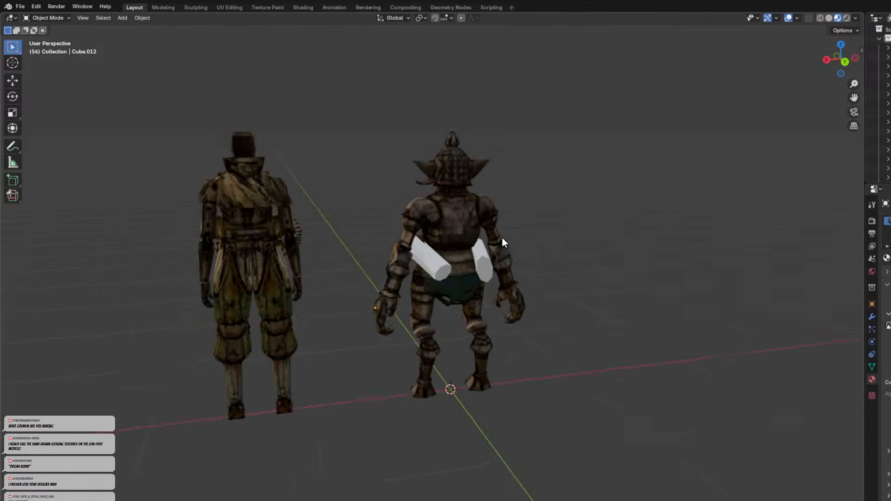
scroll(495, 188, up, 3)
middle_drag(495, 186, 404, 260)
Examine the texture on the sides of the goblin's helmet in its mesh.
click(410, 280)
scroll(410, 281, up, 5)
key(Tab)
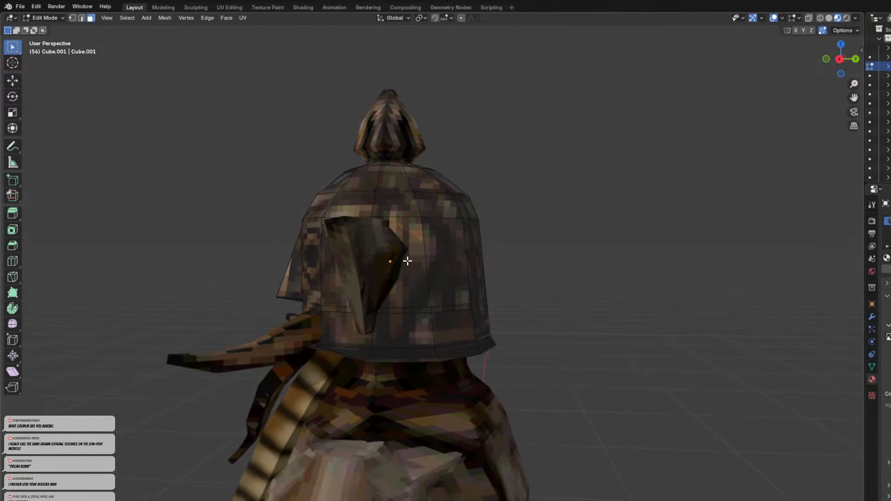
click(407, 261)
click(505, 274)
middle_drag(504, 274, 502, 260)
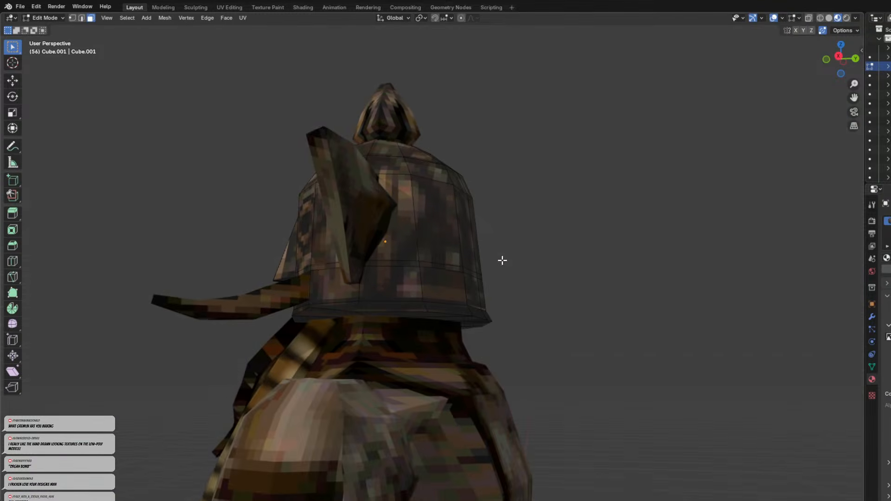
mouse_move(402, 284)
middle_down()
mouse_move(312, 328)
mouse_move(221, 313)
mouse_move(288, 294)
mouse_move(397, 298)
middle_up()
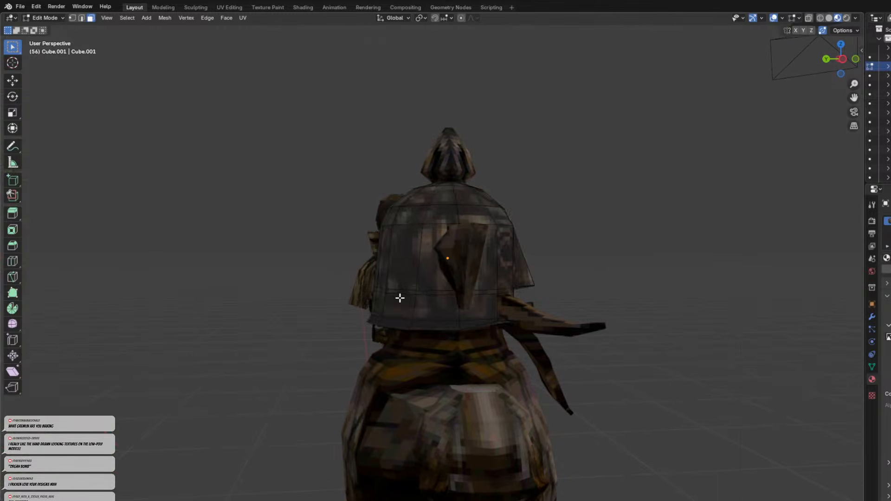
key(Tab)
middle_drag(304, 292, 656, 366)
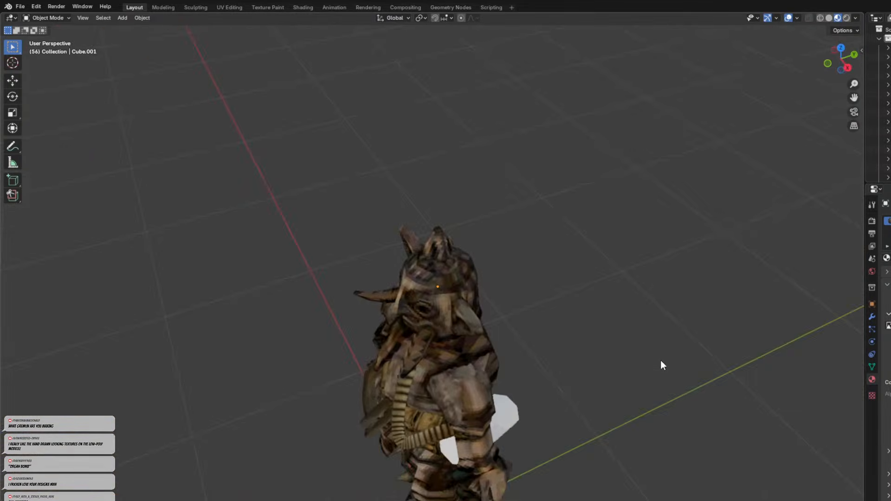
middle_drag(536, 344, 686, 290)
Select the tall helmet side faces behind the ears together with the narrow faces below them.
key(Tab)
key(Tab)
key(Tab)
scroll(408, 290, up, 2)
click(408, 292)
scroll(407, 292, up, 2)
middle_drag(407, 292, 317, 283)
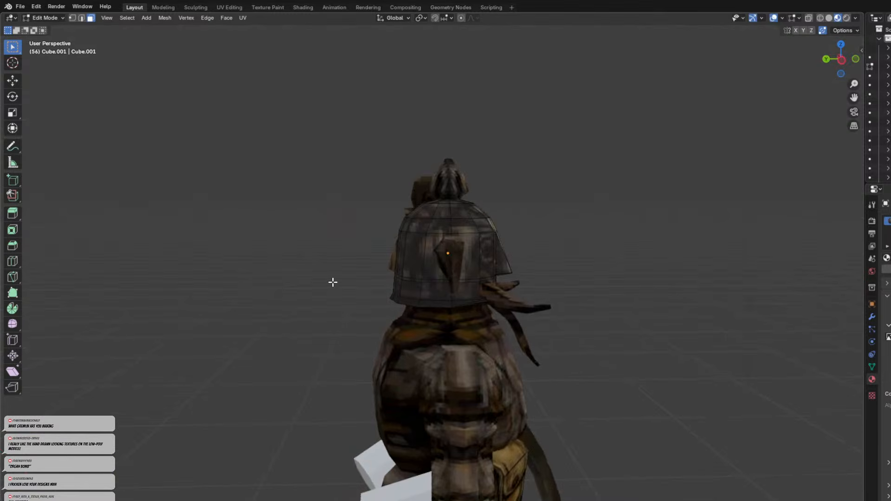
shift+click(437, 293)
scroll(421, 277, up, 2)
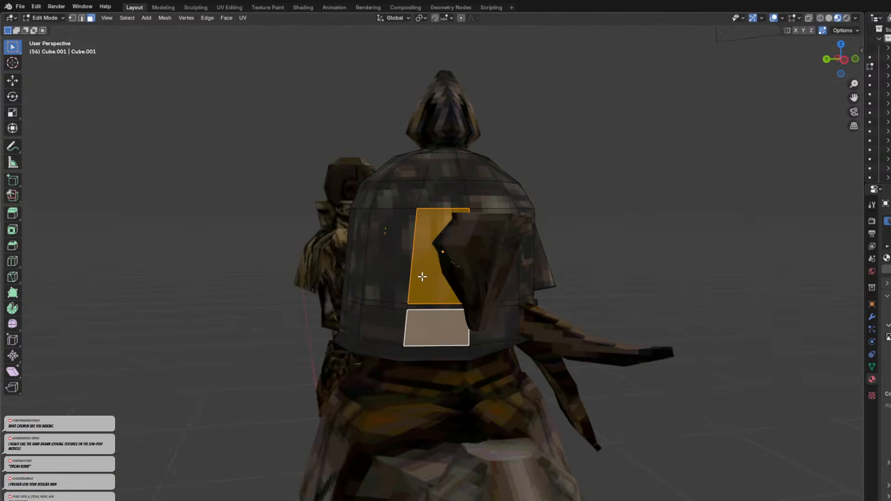
shift+click(383, 295)
middle_drag(384, 294, 413, 288)
drag(374, 262, 460, 394)
scroll(410, 244, down, 2)
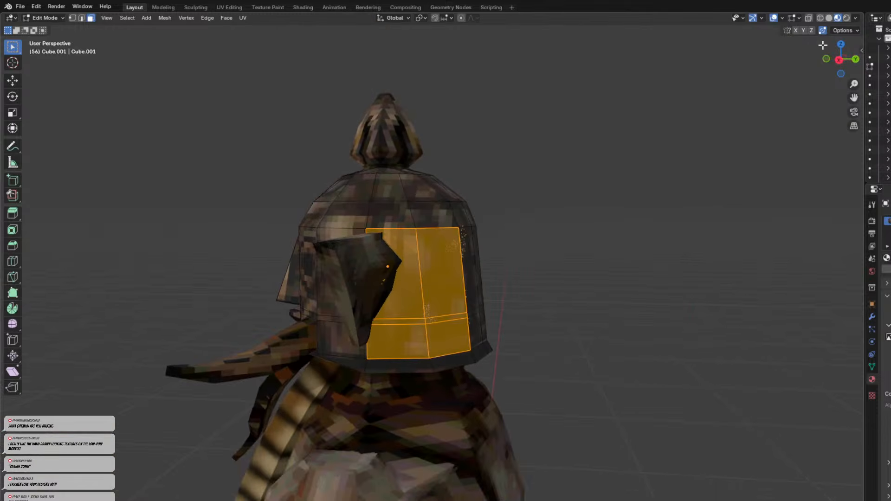
In the UV Editing workspace, slide the selected helmet faces' UVs along X towards the painted helmet's outer edge.
click(838, 60)
click(232, 8)
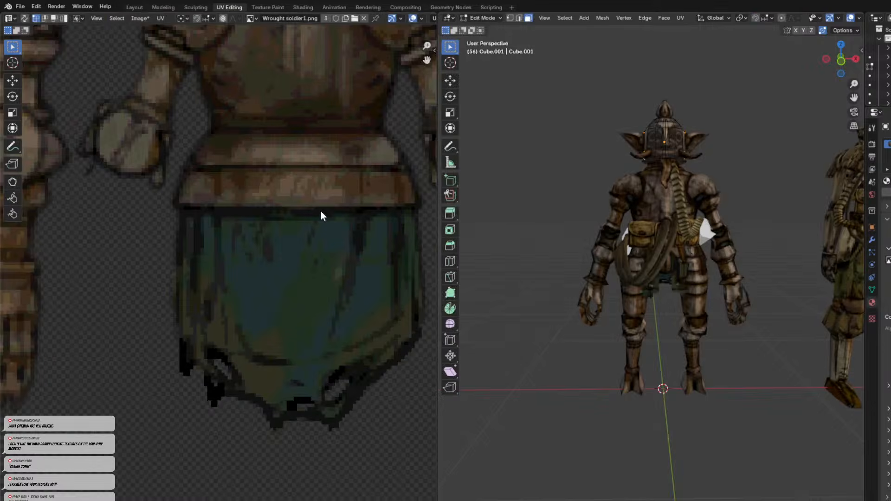
scroll(318, 200, down, 3)
scroll(279, 195, up, 6)
middle_drag(243, 190, 229, 349)
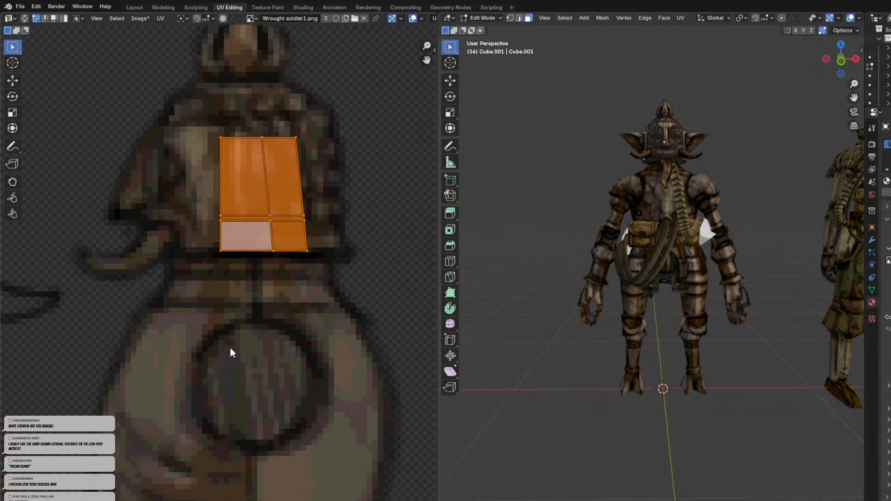
key(g)
key(x)
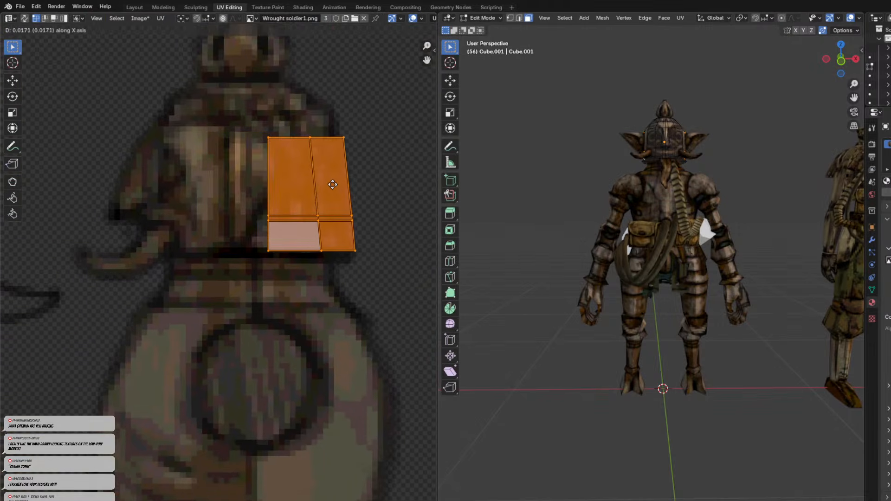
click(343, 153)
Pull the middle and outer UV columns of the helmet's side faces inward along X to fit the painted helmet's edge.
drag(339, 120, 415, 256)
key(g)
key(x)
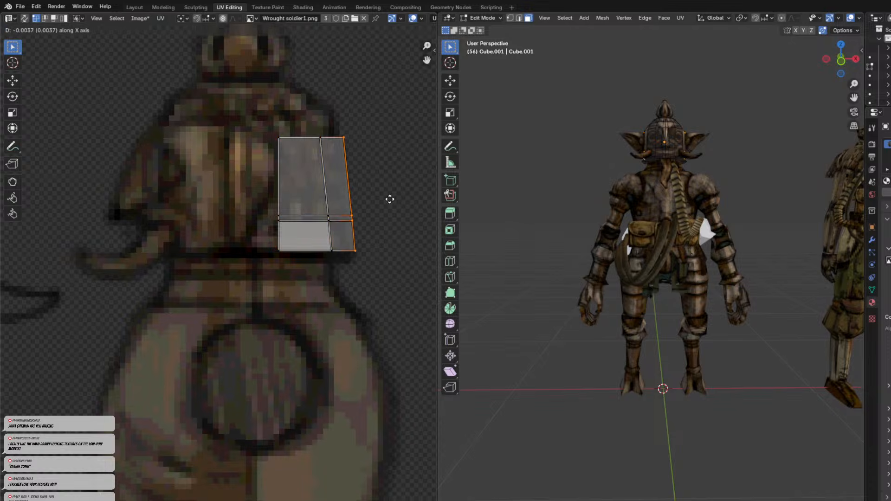
drag(329, 266, 328, 254)
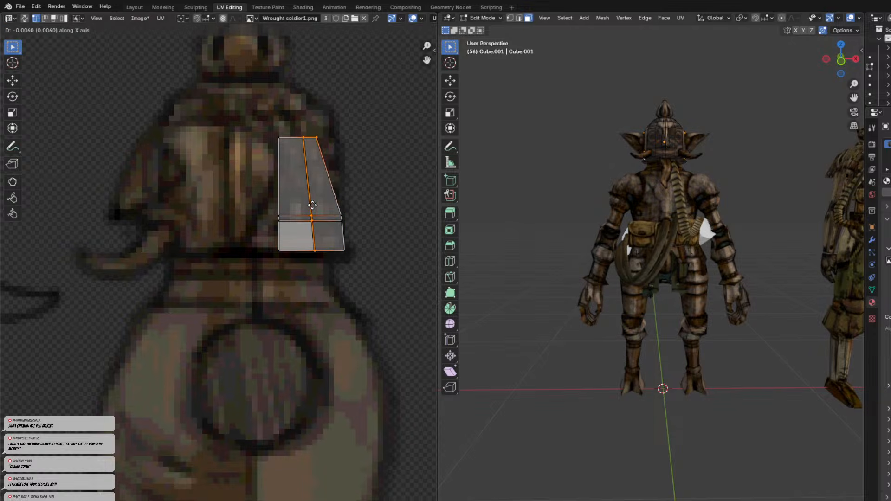
drag(314, 131, 326, 138)
key(g)
key(x)
click(340, 139)
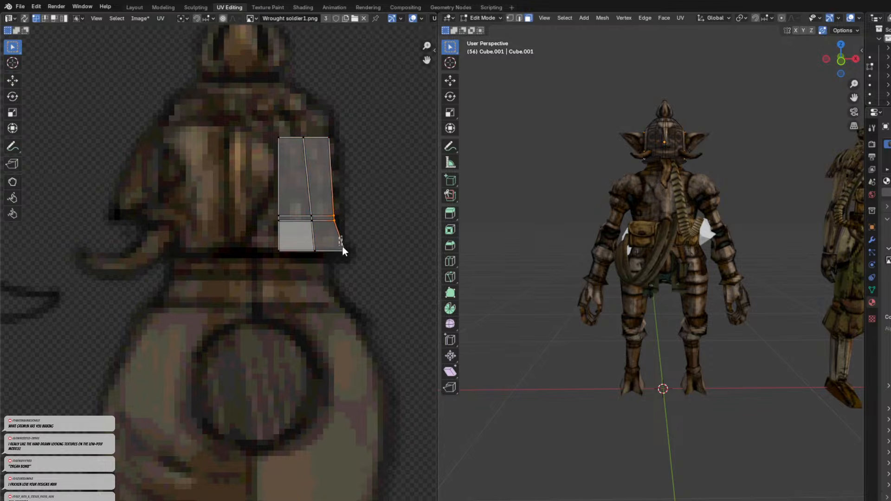
Shift the lower UV points of the helmet's inner columns slightly outward from the outer edge along X.
drag(257, 200, 320, 263)
key(g)
key(x)
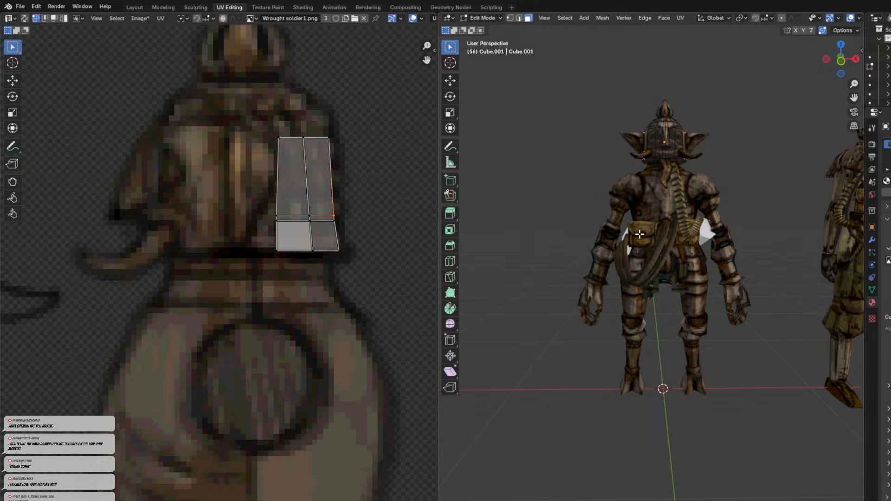
Hide the viewport overlays and examine the helmet's back and side texture up close.
middle_drag(631, 231, 691, 255)
scroll(692, 254, up, 5)
shift+middle_drag(644, 147, 648, 306)
middle_drag(648, 306, 732, 295)
shift+middle_drag(776, 186, 709, 221)
click(850, 18)
middle_drag(705, 259, 579, 283)
scroll(580, 283, up, 2)
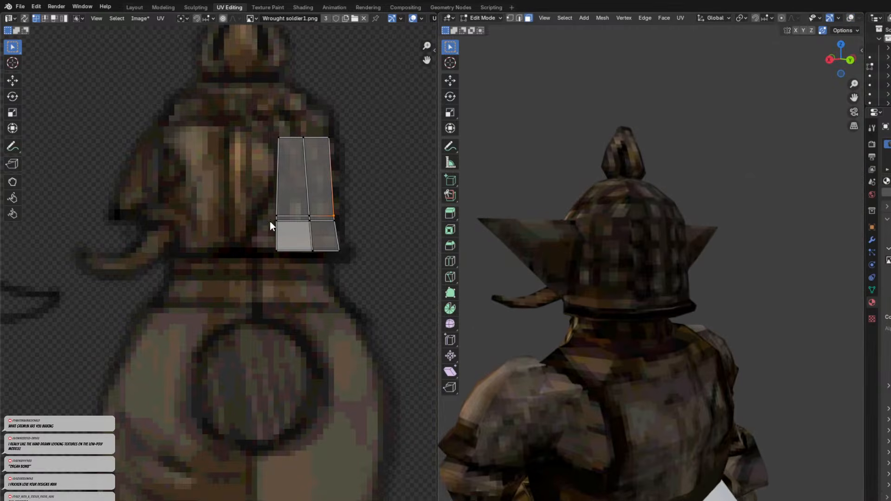
Move the narrow horizontal band of helmet side UVs up along Y by about 0.003.
middle_drag(335, 267, 336, 266)
drag(264, 200, 364, 232)
key(g)
key(x)
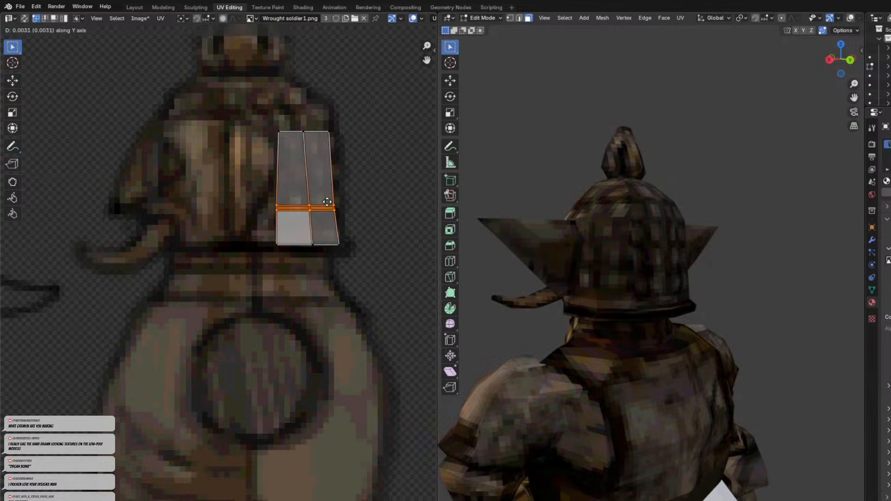
Leave Edit Mode and check the goblin's helmet and face from the front.
middle_drag(563, 170, 638, 250)
scroll(673, 246, down, 4)
key(Tab)
middle_drag(696, 255, 641, 240)
click(684, 215)
middle_drag(544, 238, 685, 269)
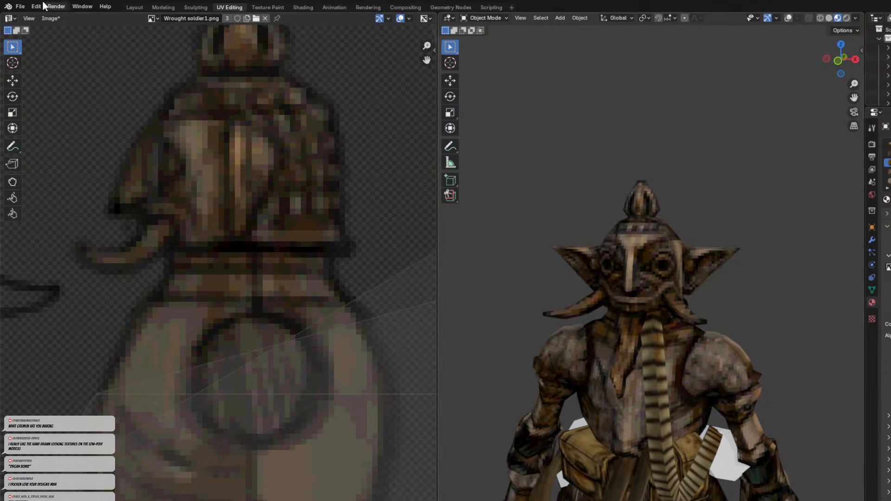
In the Layout workspace, compare the whole goblin with the neighbouring soldier, also trying another viewport shading.
click(134, 7)
middle_drag(515, 230, 400, 236)
click(400, 235)
middle_drag(518, 255, 456, 281)
scroll(437, 272, up, 3)
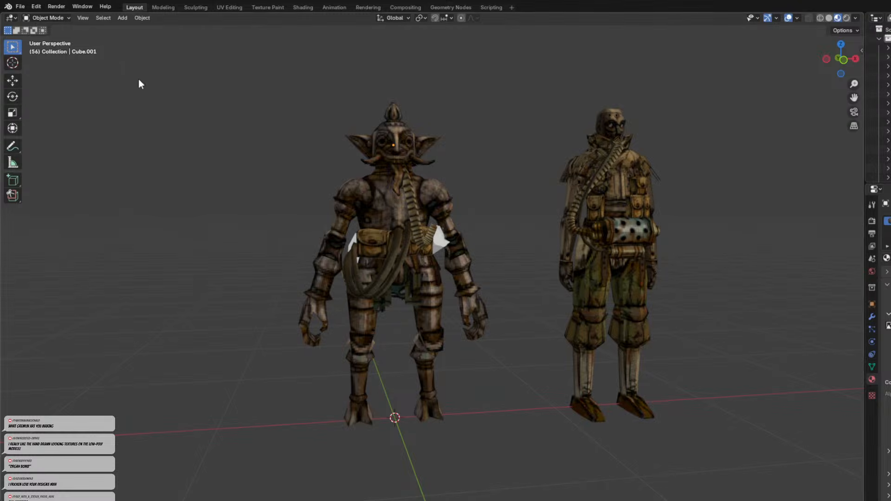
middle_drag(221, 240, 269, 290)
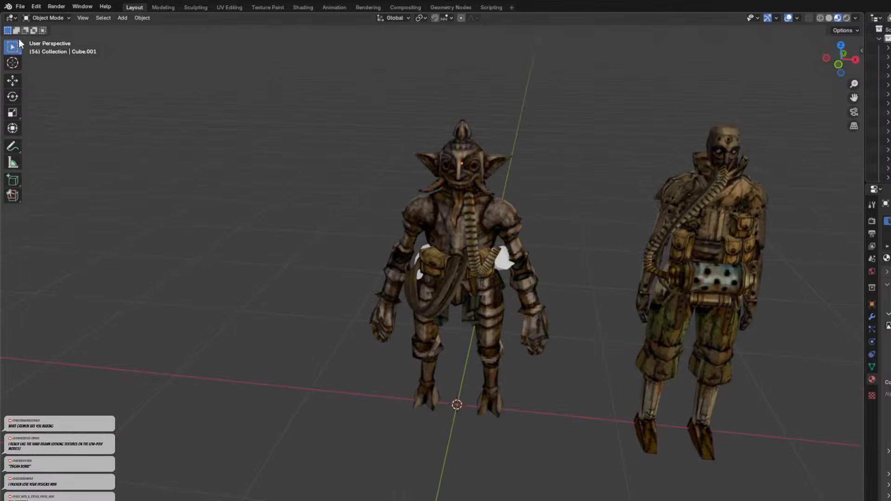
click(31, 10)
middle_drag(359, 234, 390, 227)
click(412, 248)
middle_drag(544, 276, 544, 318)
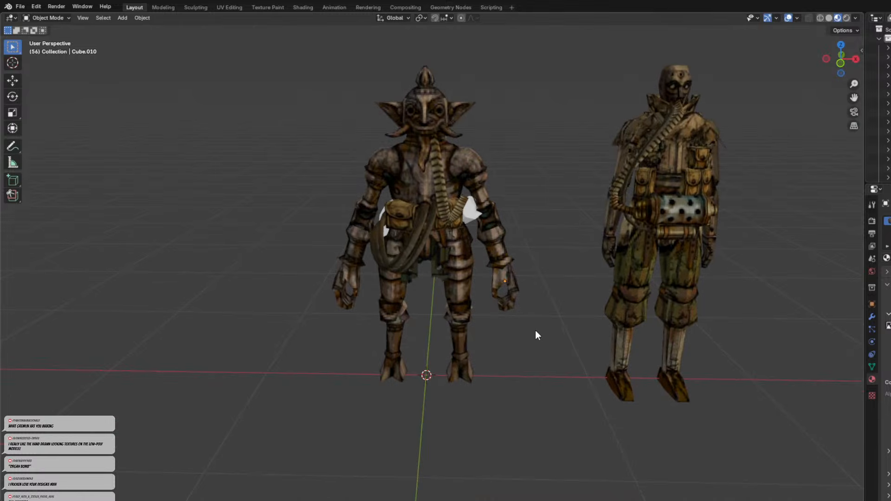
click(829, 17)
click(840, 18)
middle_drag(486, 354, 506, 320)
key(shift+a)
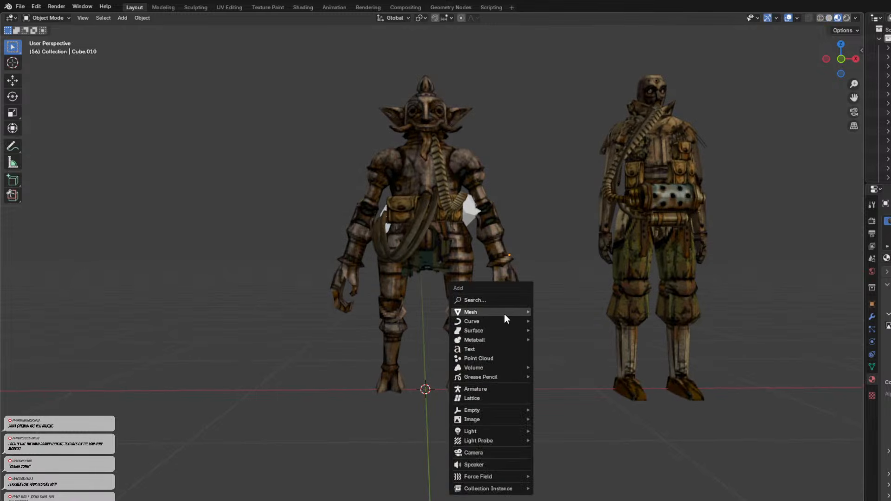
middle_drag(535, 263, 570, 237)
middle_drag(437, 281, 474, 311)
shift+middle_drag(449, 263, 504, 324)
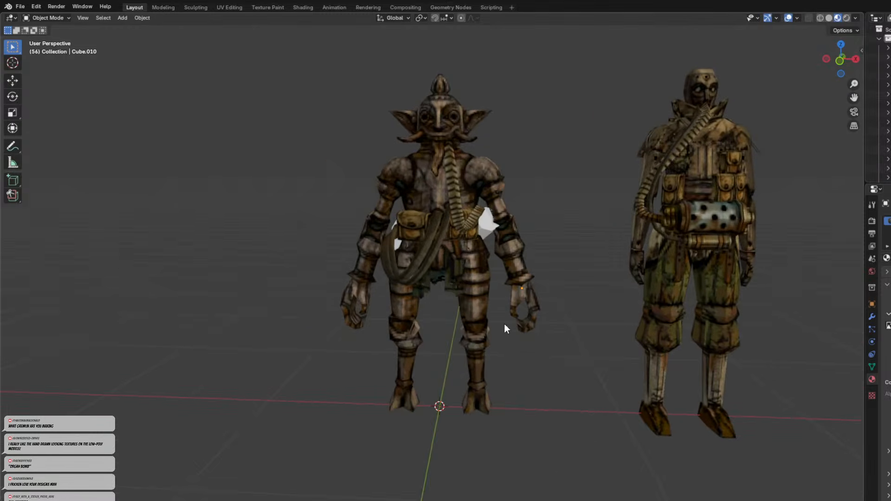
scroll(509, 248, down, 2)
middle_drag(513, 247, 447, 327)
scroll(447, 327, up, 5)
middle_drag(455, 282, 472, 277)
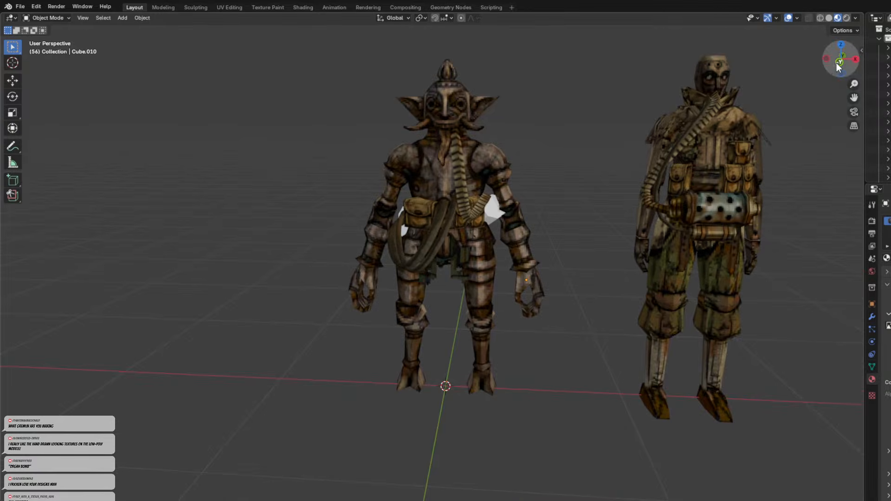
In front orthographic view, add an armature with a single bone at the origin between the goblin's feet.
click(835, 62)
scroll(475, 315, up, 2)
key(shift+a)
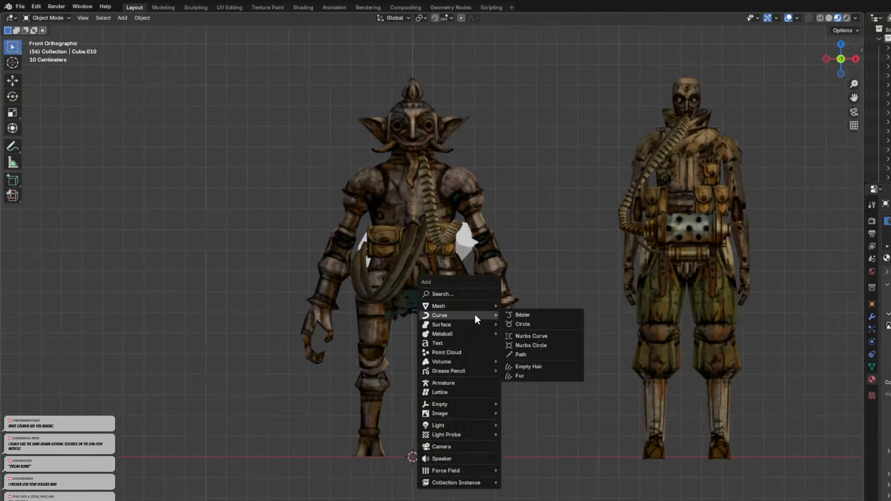
mouse_move(467, 370)
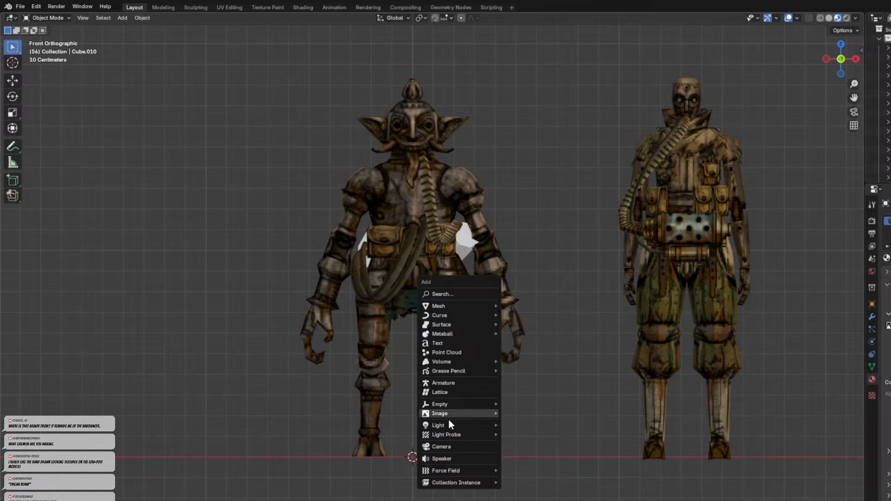
click(395, 396)
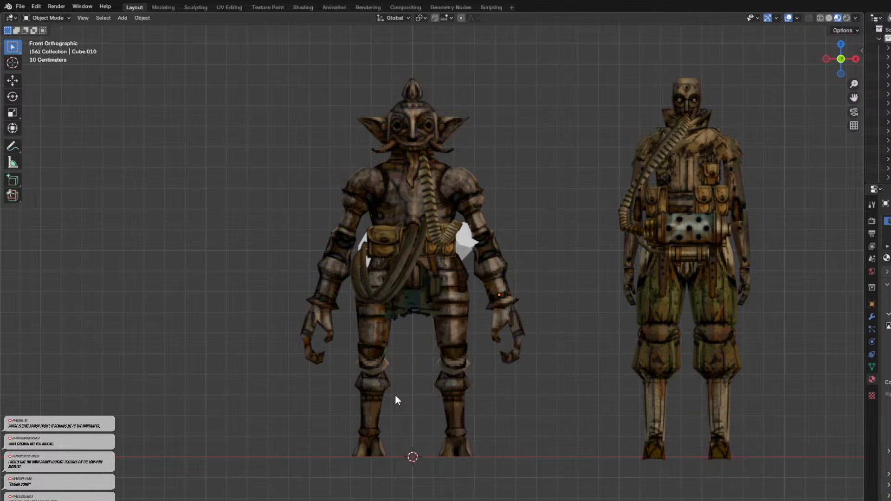
key(shift+a)
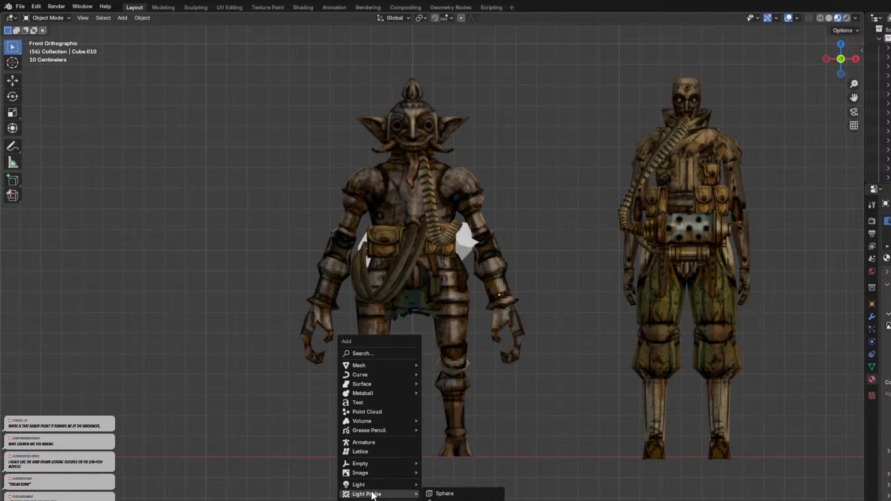
click(372, 442)
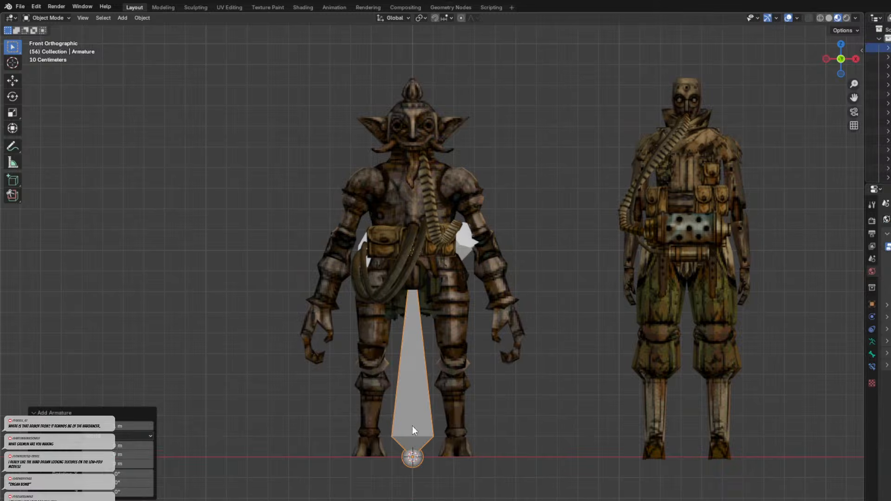
Set the armature's viewport display to In Front so its bones draw over the goblin mesh.
click(871, 355)
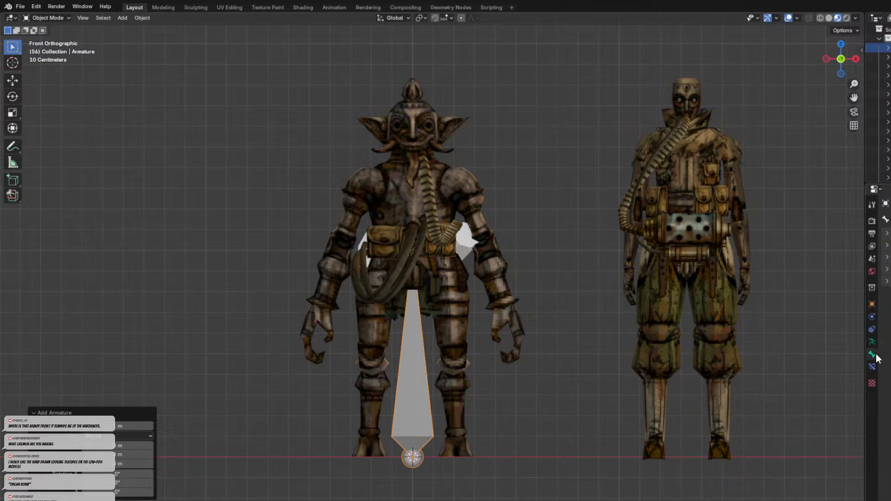
click(871, 343)
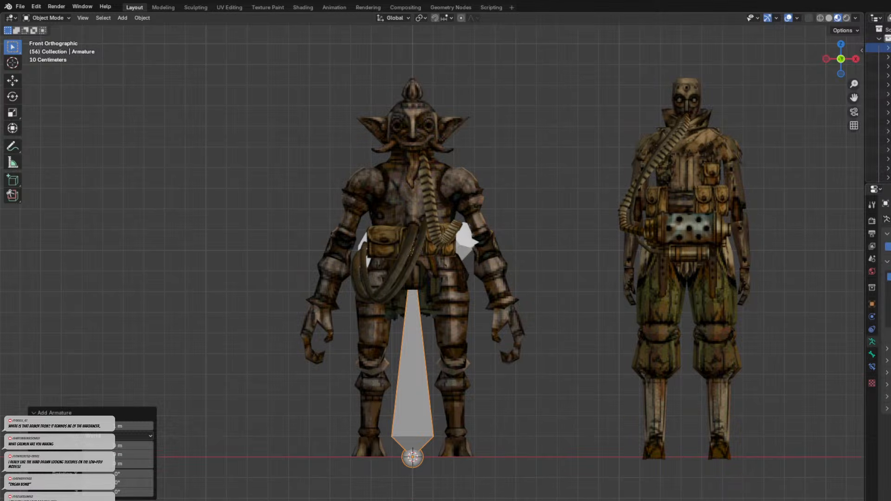
click(889, 372)
click(887, 362)
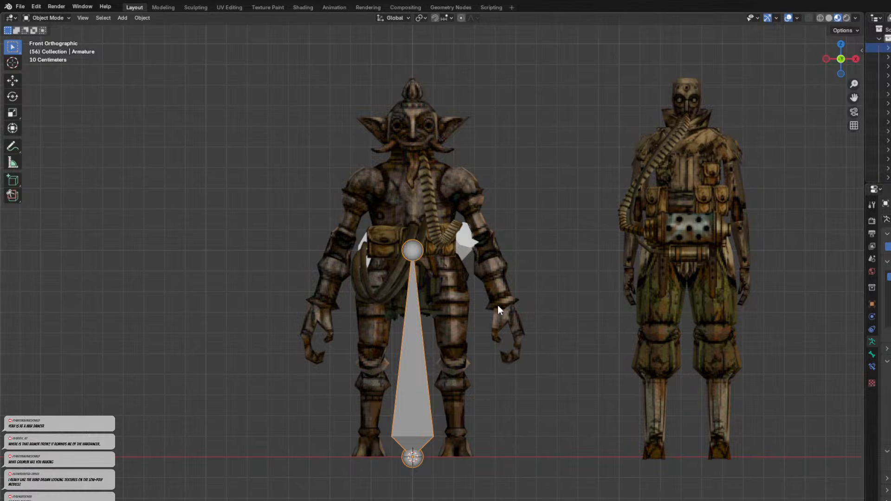
scroll(424, 292, up, 1)
key(g)
key(z)
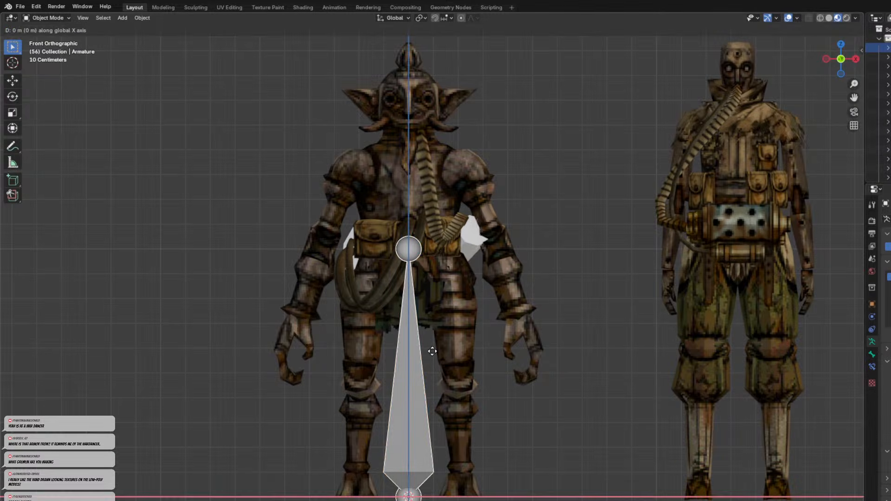
right_click(425, 149)
scroll(461, 258, down, 1)
key(r)
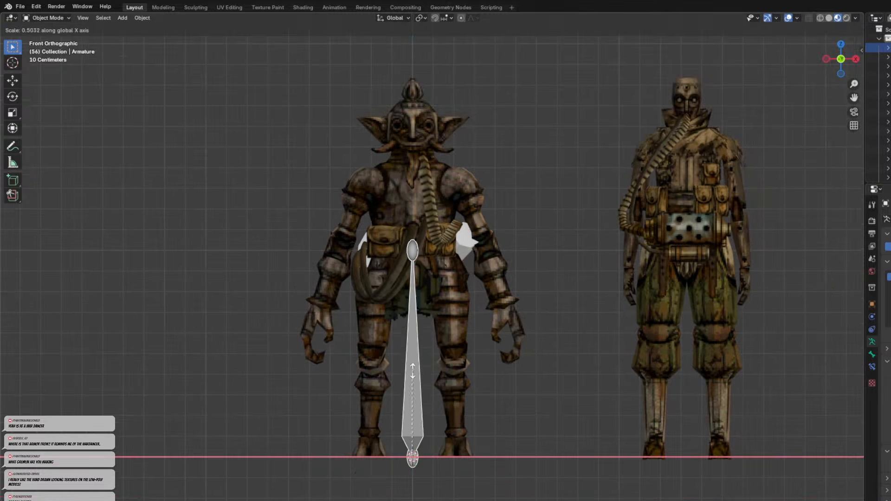
right_click(464, 375)
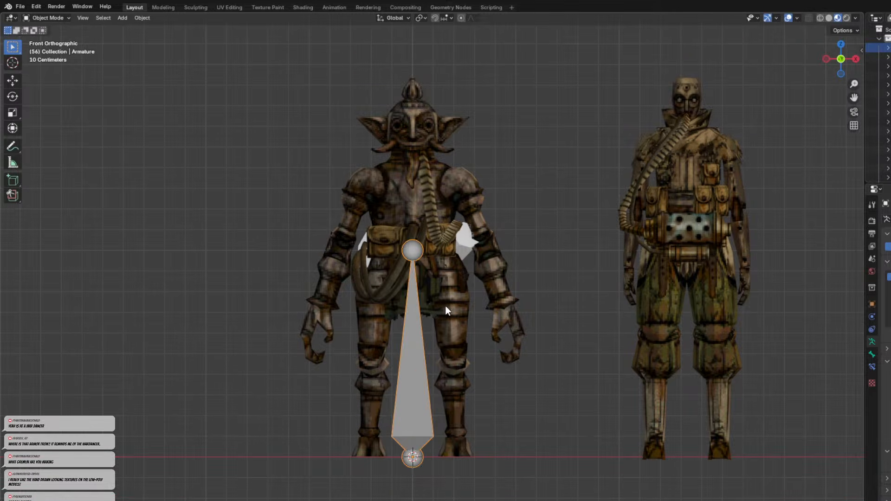
In Edit Mode, shorten the bone by moving its tip about 0.85 m down along Z to the goblin's ankle height.
key(Tab)
click(420, 250)
key(g)
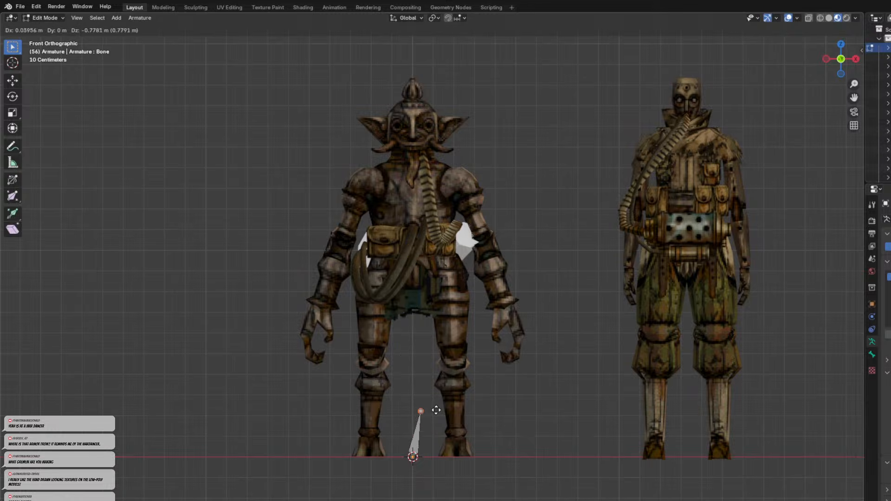
key(z)
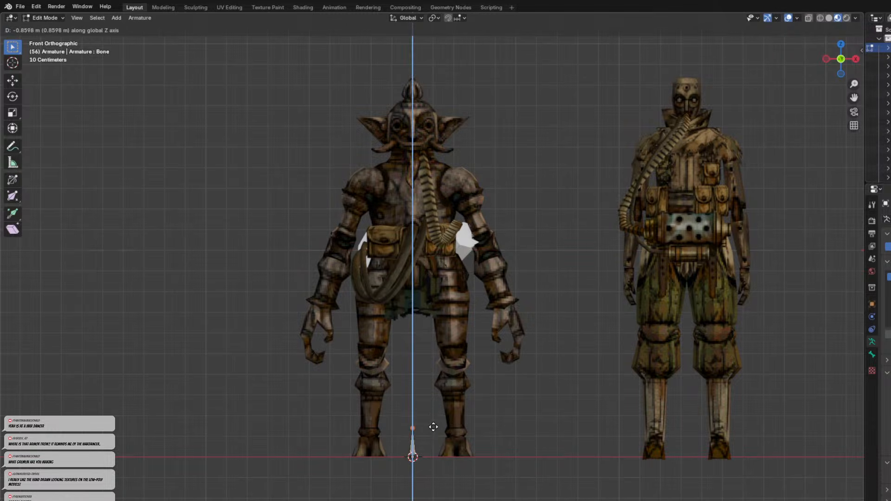
click(433, 420)
Examine the small root bone at the goblin's feet and view both characters from several angles.
shift+middle_drag(432, 426, 644, 352)
middle_drag(548, 340, 534, 301)
scroll(505, 299, up, 5)
middle_drag(381, 380, 519, 336)
click(373, 373)
scroll(418, 301, down, 4)
click(449, 255)
middle_drag(450, 255, 517, 268)
scroll(517, 268, down, 4)
shift+middle_drag(567, 244, 512, 274)
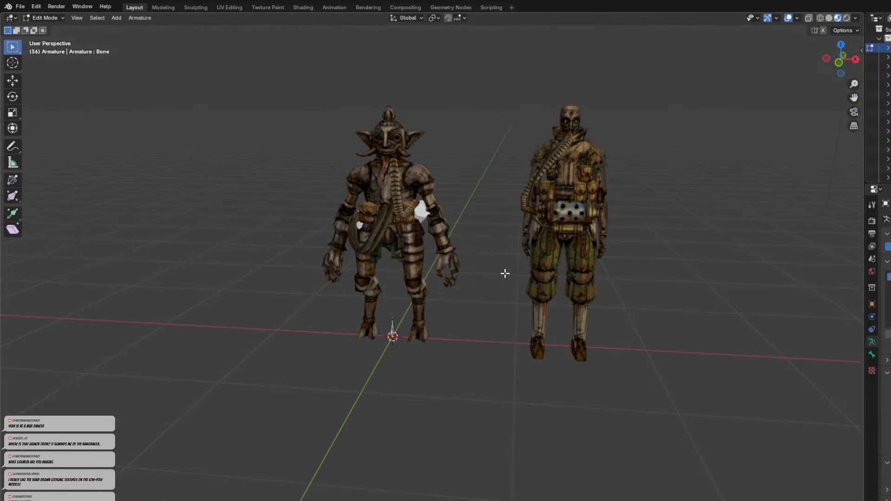
middle_drag(445, 310, 448, 288)
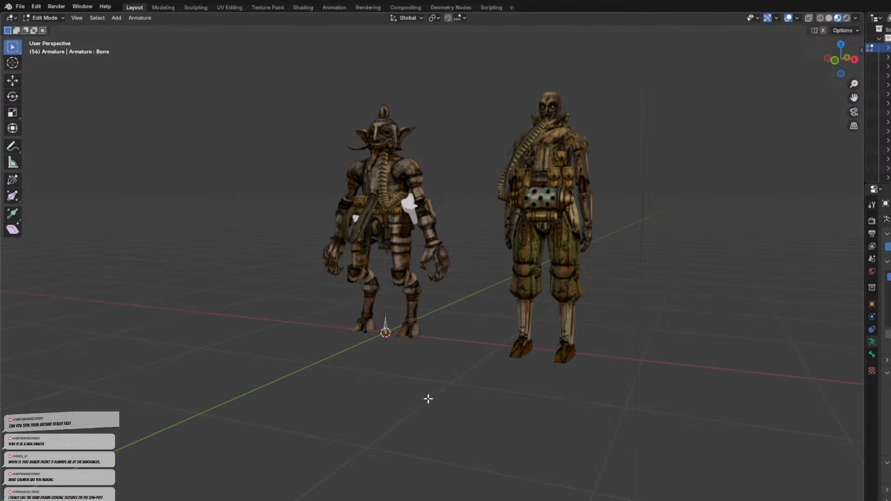
middle_drag(453, 324, 478, 361)
middle_drag(406, 358, 352, 393)
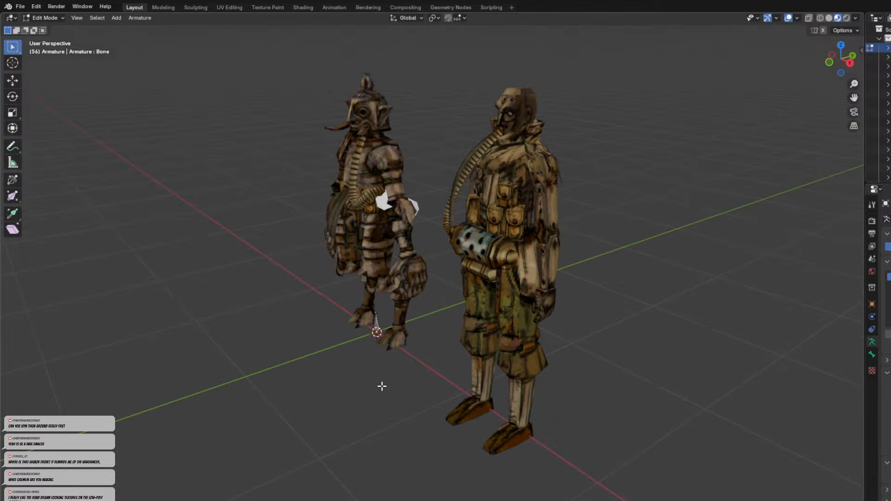
mouse_move(405, 367)
middle_down()
mouse_move(377, 345)
mouse_move(420, 360)
middle_up()
In front view, extrude a second bone from the root bone's tip about 0.28 m straight up along Z.
key(Tab)
scroll(417, 359, up, 3)
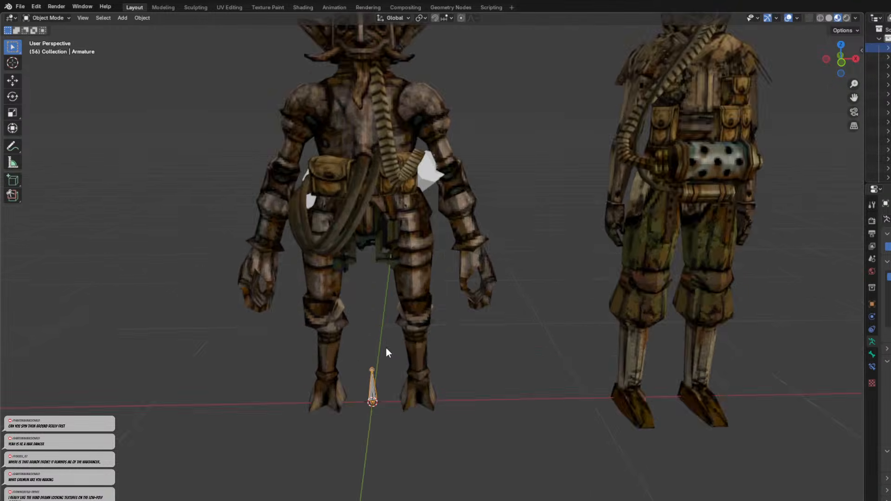
scroll(379, 355, up, 2)
middle_drag(380, 359, 431, 347)
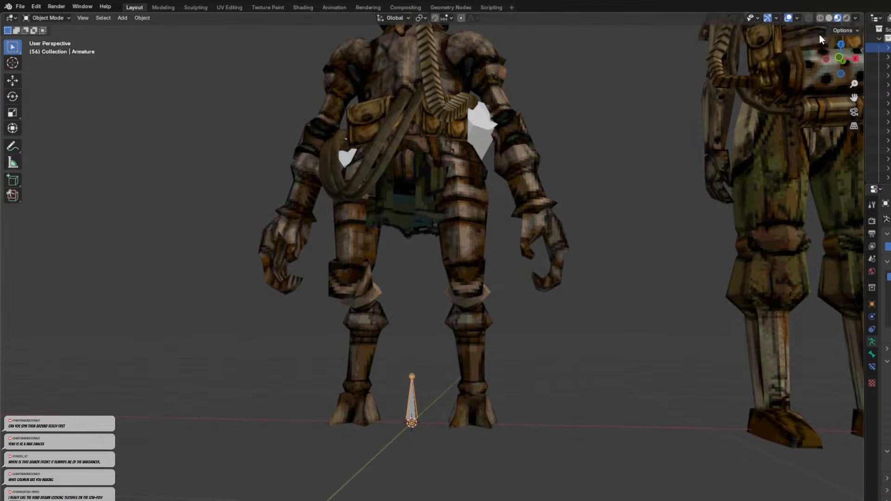
click(837, 57)
drag(414, 347, 456, 399)
click(422, 369)
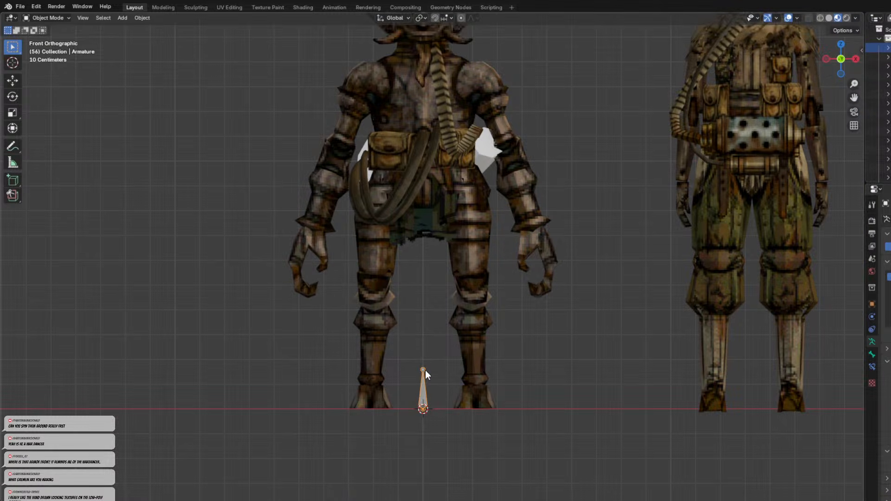
key(Tab)
click(418, 372)
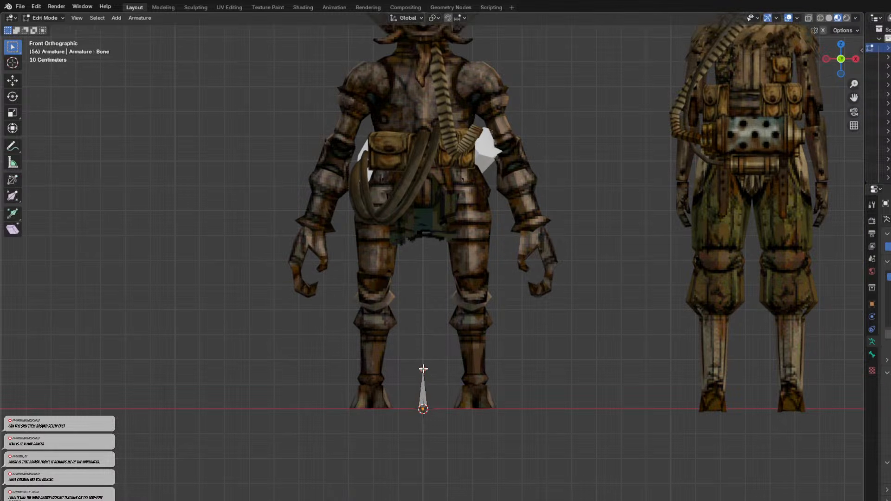
key(e)
key(z)
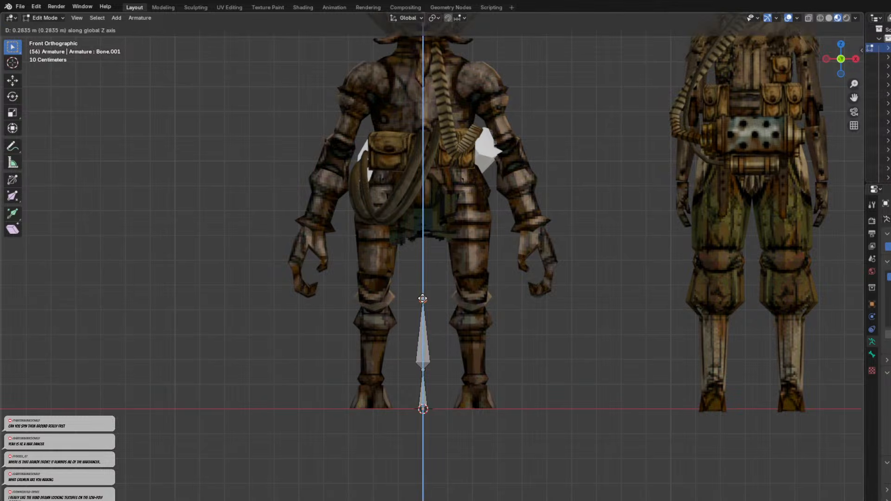
click(423, 298)
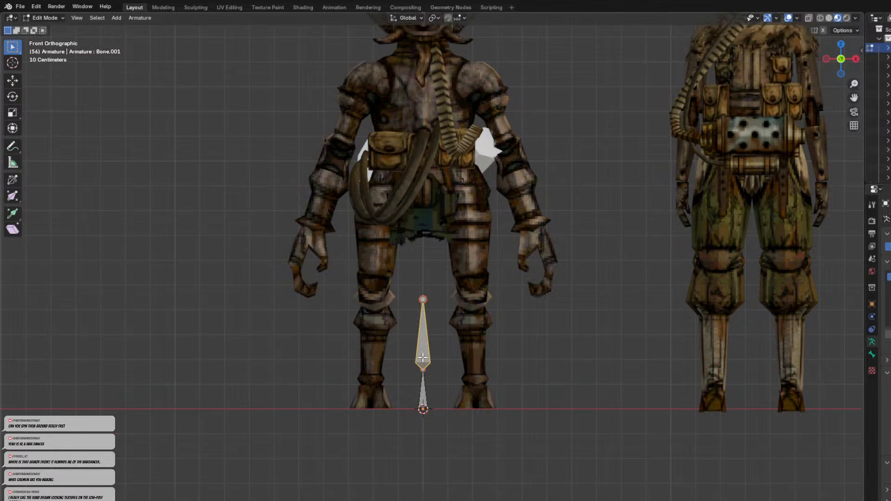
Disconnect the second bone from the root bone while keeping its parent, and raise it up to the goblin's waist.
key(p)
click(435, 341)
key(alt+p)
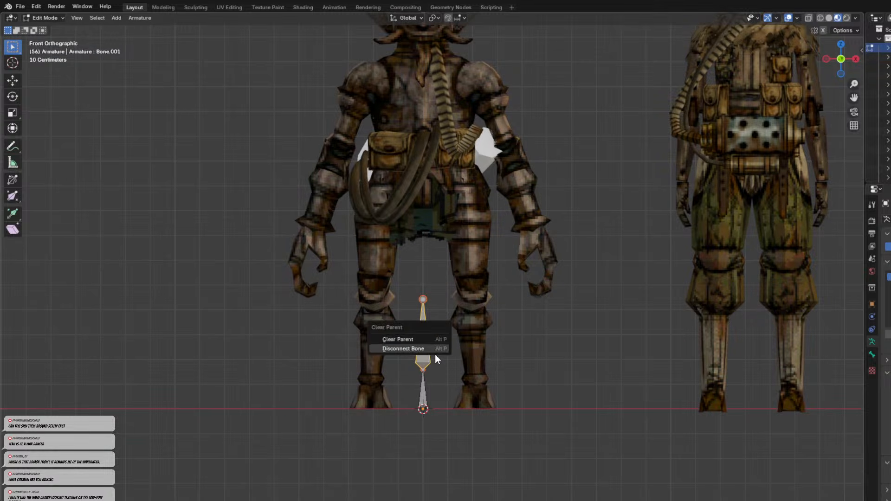
click(433, 350)
key(g)
key(z)
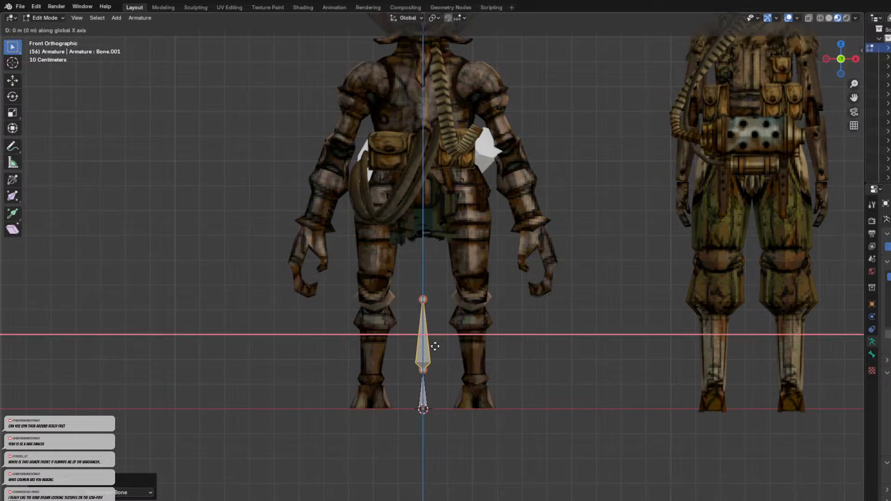
click(437, 212)
scroll(457, 326, up, 1)
mouse_move(457, 326)
middle_down()
mouse_move(473, 316)
mouse_move(457, 322)
middle_up()
key(g)
middle_drag(422, 202, 427, 136)
click(428, 141)
scroll(440, 245, down, 3)
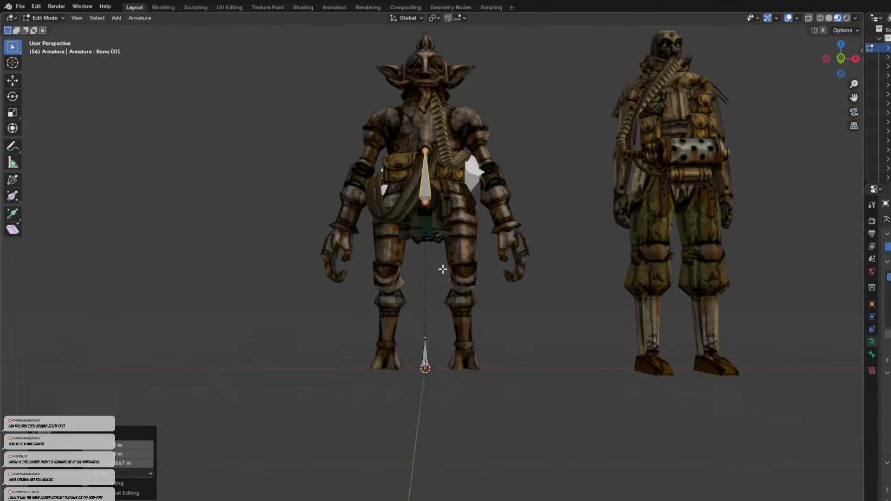
Try moving the root bone and the waist bone to test their parent relationship.
click(424, 355)
key(g)
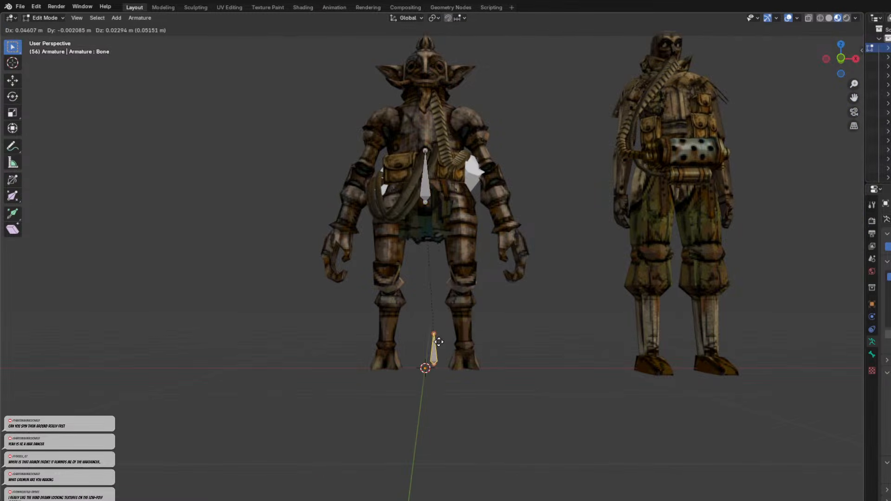
right_click(439, 342)
middle_drag(437, 398, 417, 168)
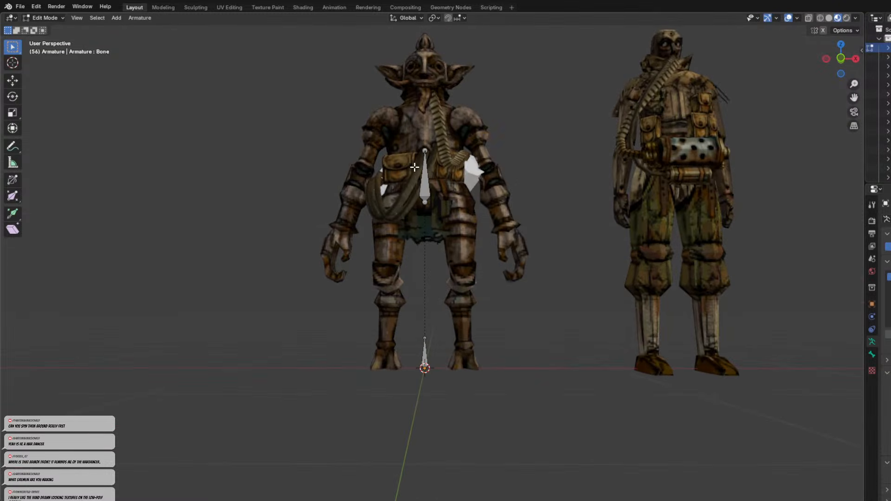
click(421, 194)
click(844, 55)
key(g)
right_click(414, 194)
click(427, 347)
click(432, 202)
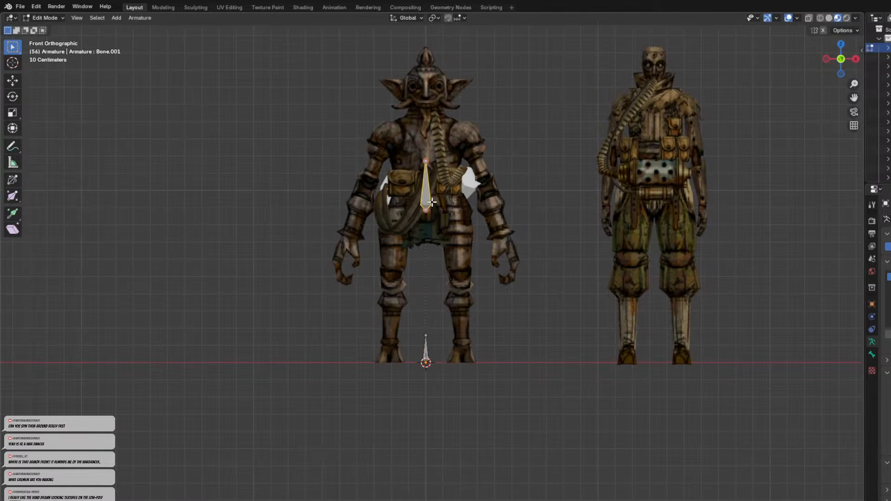
Examine the waist bone's placement against the goblin's body in front view.
middle_drag(436, 237, 453, 246)
click(845, 60)
scroll(428, 220, up, 3)
scroll(428, 220, up, 3)
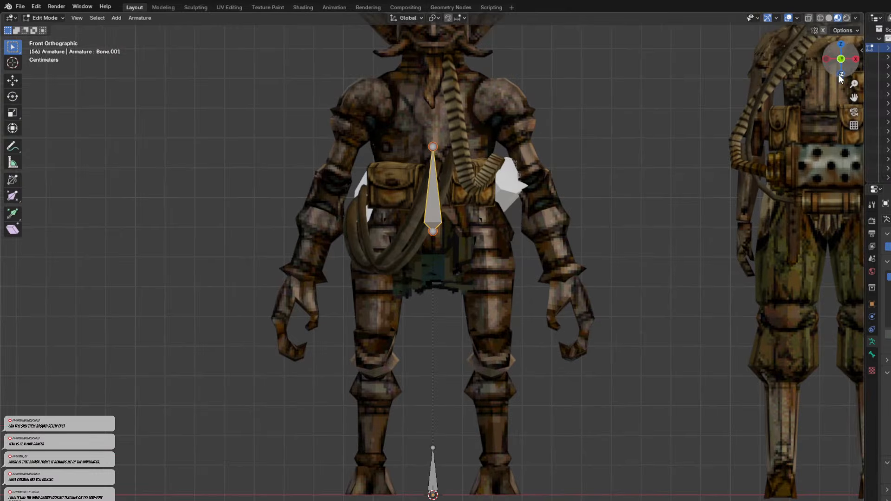
click(842, 62)
click(840, 60)
scroll(474, 213, down, 1)
shift+middle_drag(475, 212, 466, 237)
scroll(455, 235, up, 2)
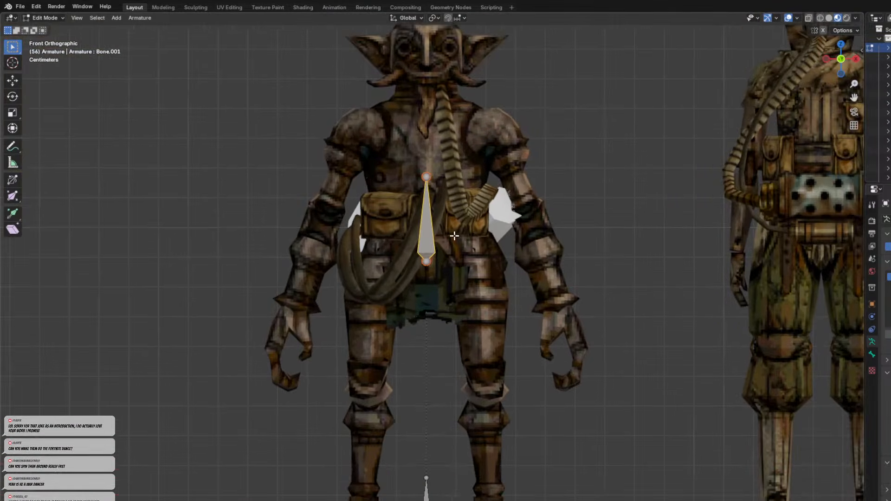
In Object Mode, hide the goblin's hoses, belt pouches, hanging cloth and white side pieces around the waist.
key(Tab)
click(398, 268)
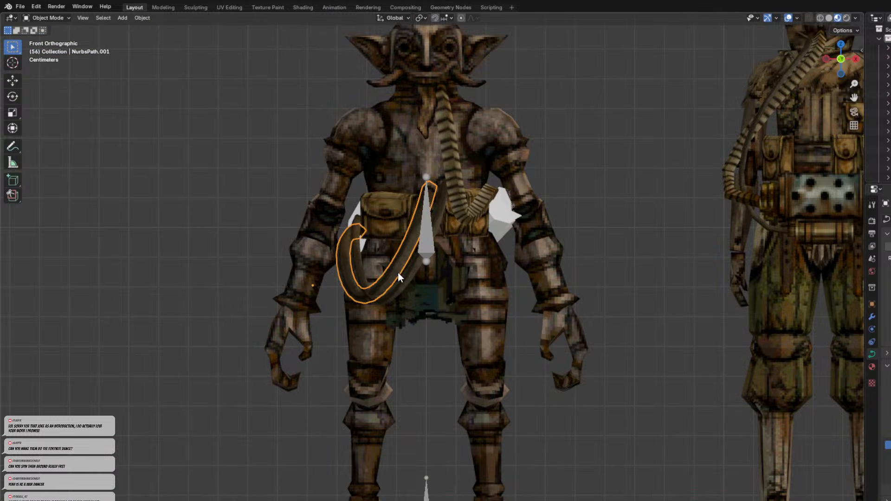
key(h)
click(402, 276)
key(h)
click(421, 304)
key(h)
click(380, 212)
key(h)
click(455, 218)
key(h)
click(475, 218)
key(h)
click(499, 210)
key(h)
click(338, 222)
key(h)
click(350, 223)
key(h)
Switch the viewport to Solid shading and reopen the armature in Edit Mode.
click(400, 238)
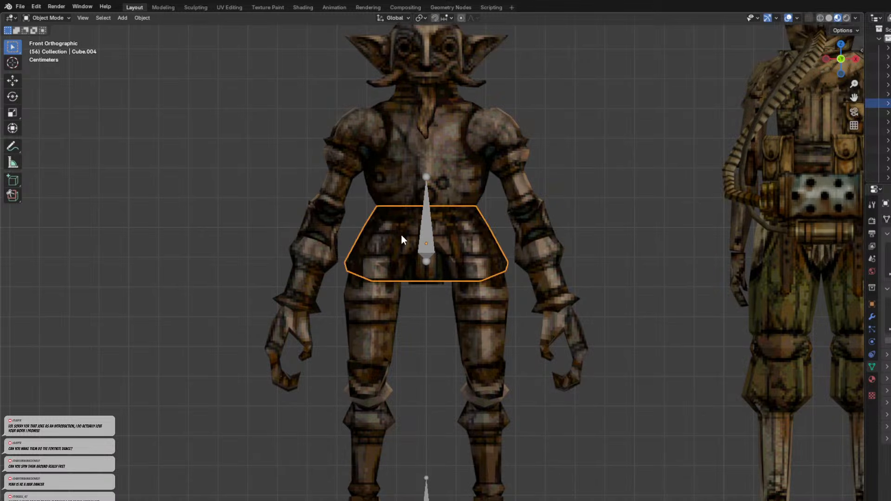
click(829, 17)
scroll(422, 199, up, 2)
click(424, 199)
scroll(427, 222, up, 3)
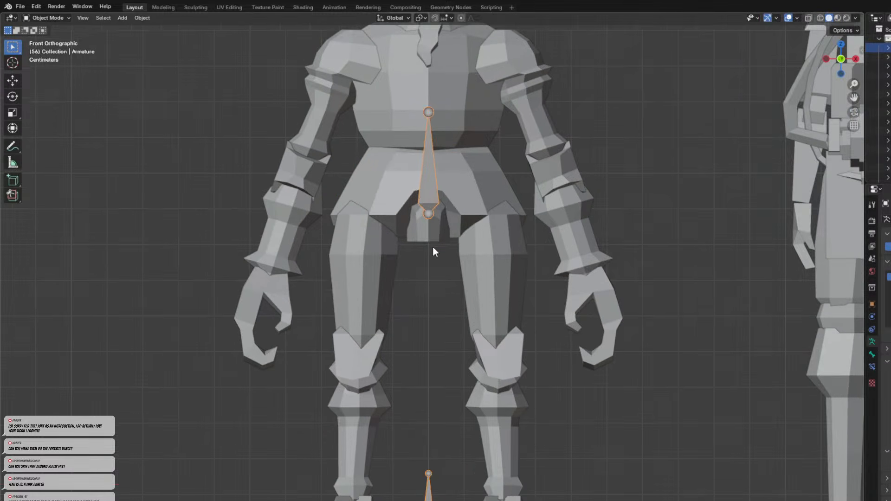
key(Tab)
Lower the waist bone's base and tip along Z so it spans from the goblin's crotch to its waistline.
scroll(434, 248, down, 1)
click(428, 223)
key(g)
key(z)
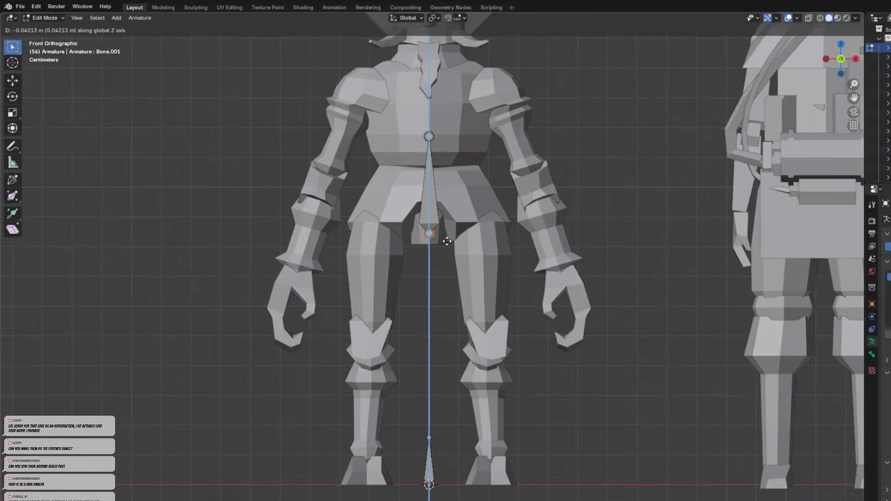
click(446, 239)
drag(413, 108, 430, 134)
key(g)
key(z)
click(435, 170)
Extrude a torso bone about 0.32 m up along Z from the waist, and a short neck bone up to the helmet's base.
shift+middle_drag(437, 149, 434, 232)
key(e)
key(x)
key(z)
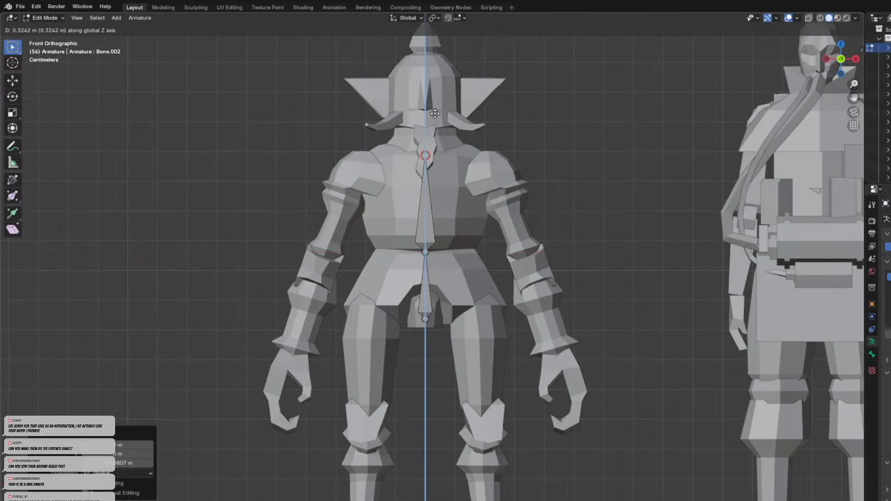
click(435, 113)
key(e)
key(z)
click(431, 88)
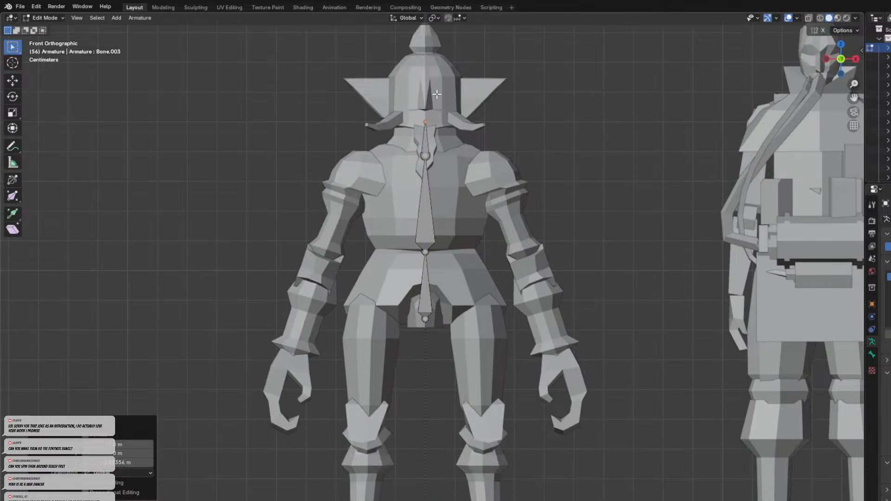
Extrude a head bone straight up to the helmet's tip and lower the joint at the neck's base slightly along Z.
shift+middle_drag(443, 28, 447, 93)
key(e)
key(z)
click(447, 73)
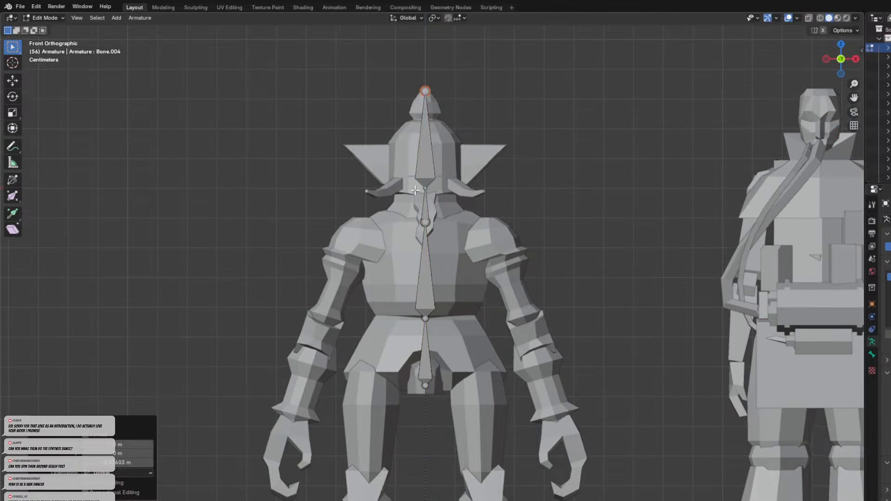
click(425, 224)
key(g)
key(z)
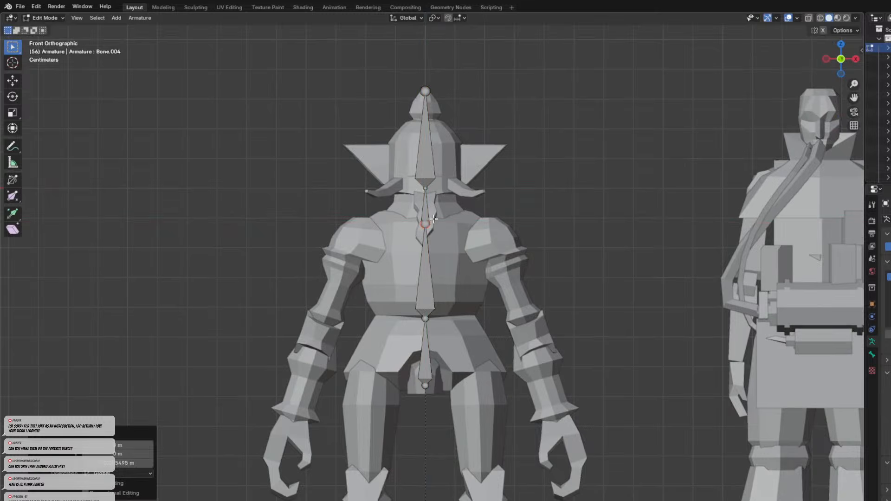
click(432, 197)
click(429, 236)
Extrude a bone from the pelvis bone's base out to the goblin's left thigh and clear its parent.
shift+middle_drag(450, 283, 450, 165)
click(419, 328)
drag(413, 255, 452, 278)
shift+middle_drag(443, 308, 439, 243)
click(429, 205)
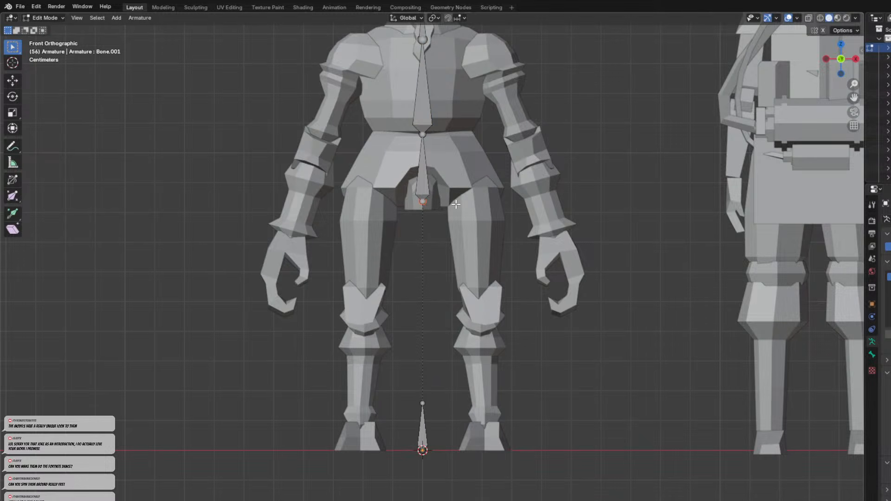
key(e)
click(518, 216)
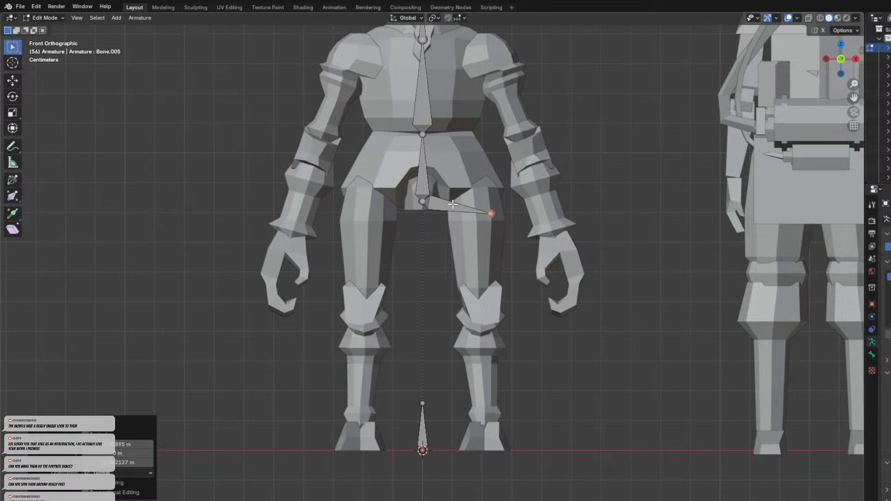
key(alt+p)
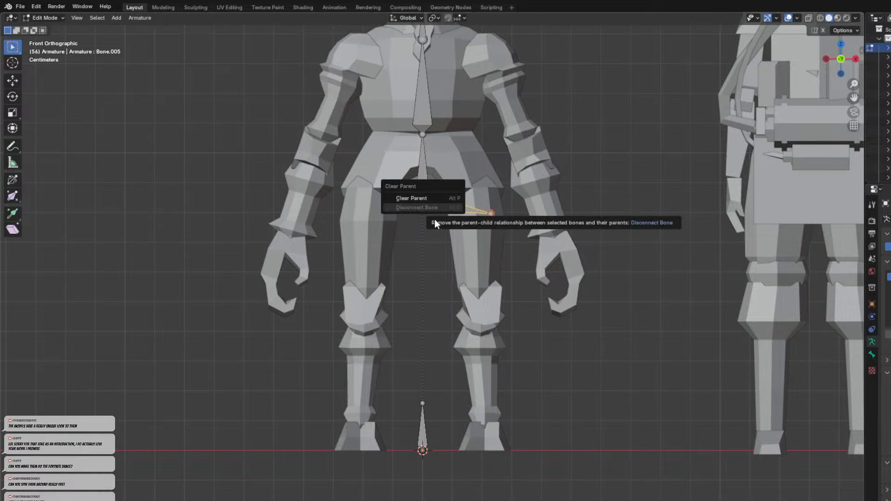
click(416, 207)
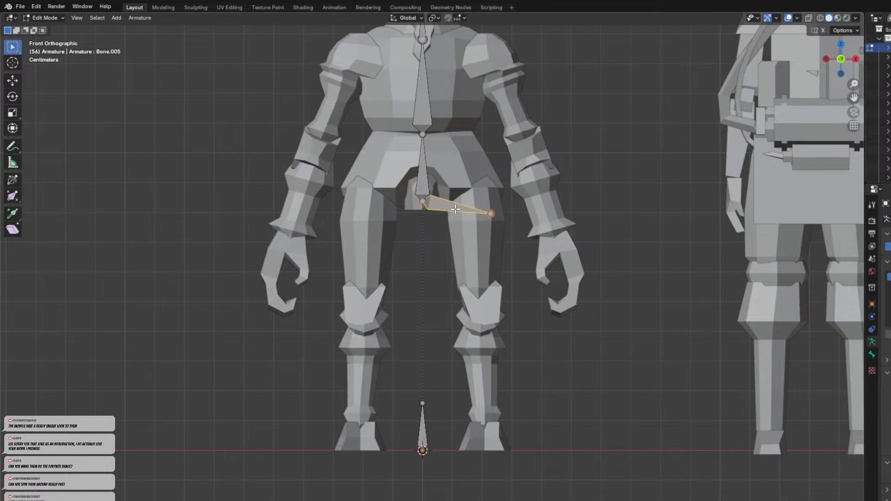
key(alt+p)
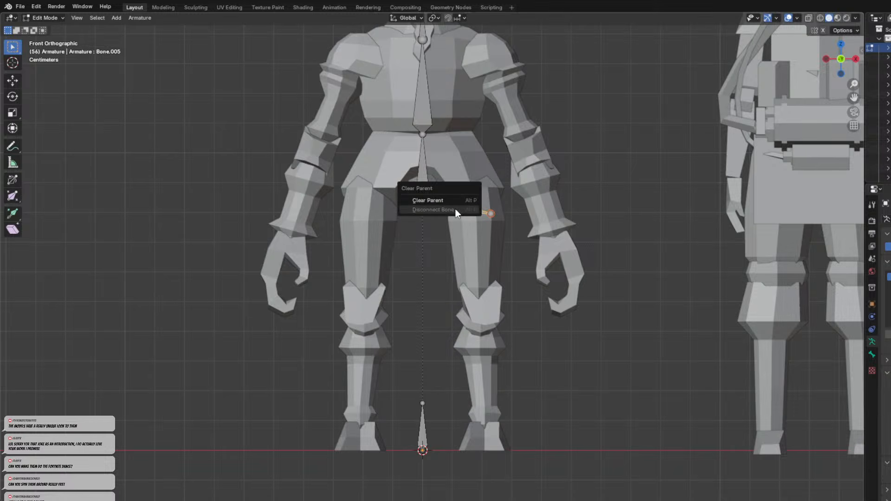
click(433, 200)
Move and rotate the detached bone so it hangs vertically inside the goblin's left thigh.
key(g)
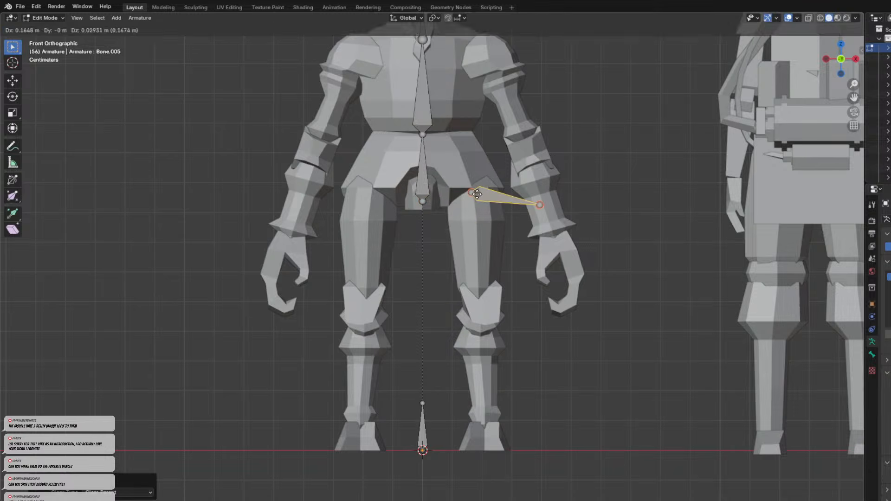
click(477, 193)
key(r)
click(501, 270)
key(g)
click(483, 225)
key(r)
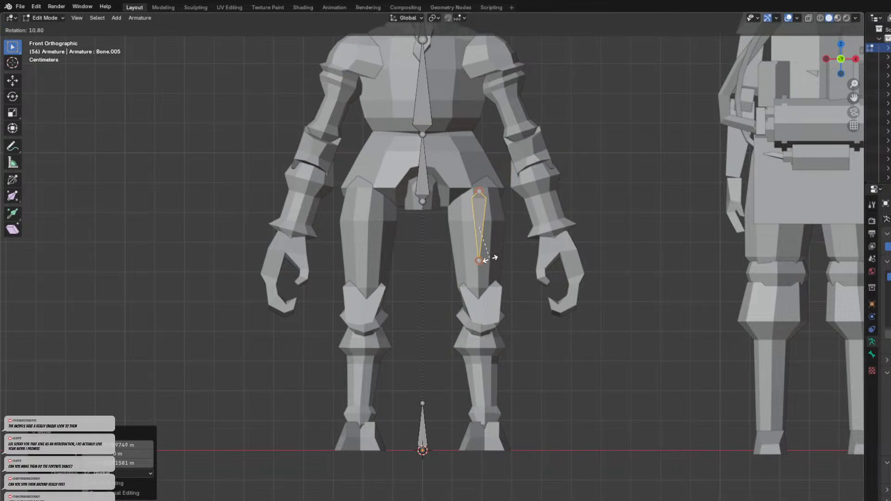
click(494, 257)
key(g)
click(479, 227)
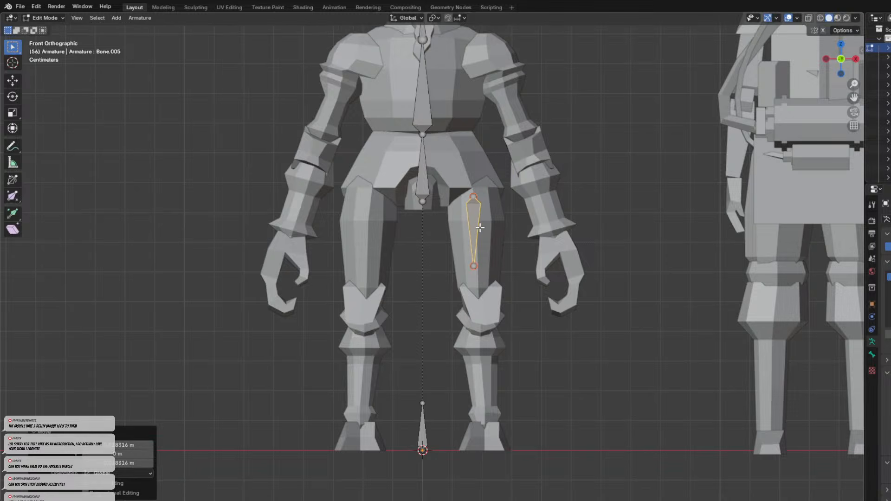
Parent the left thigh bone to the pelvis bone, keeping its offset.
click(423, 194)
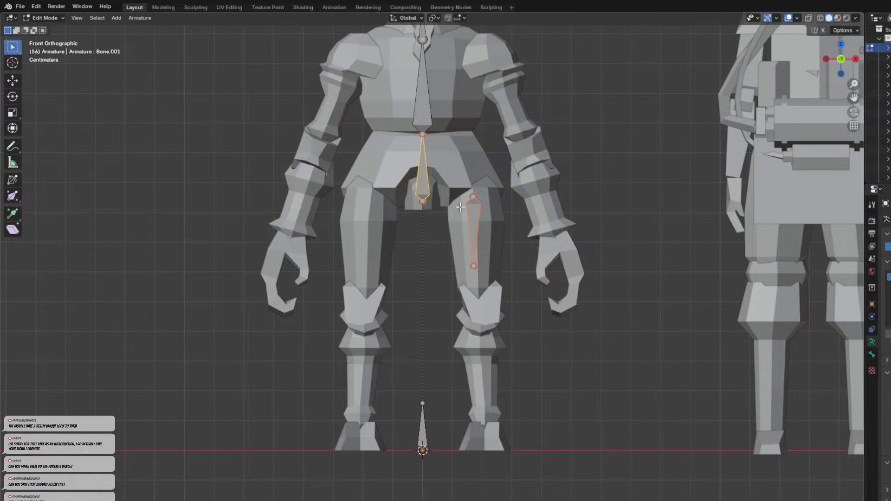
key(ctrl+p)
click(461, 206)
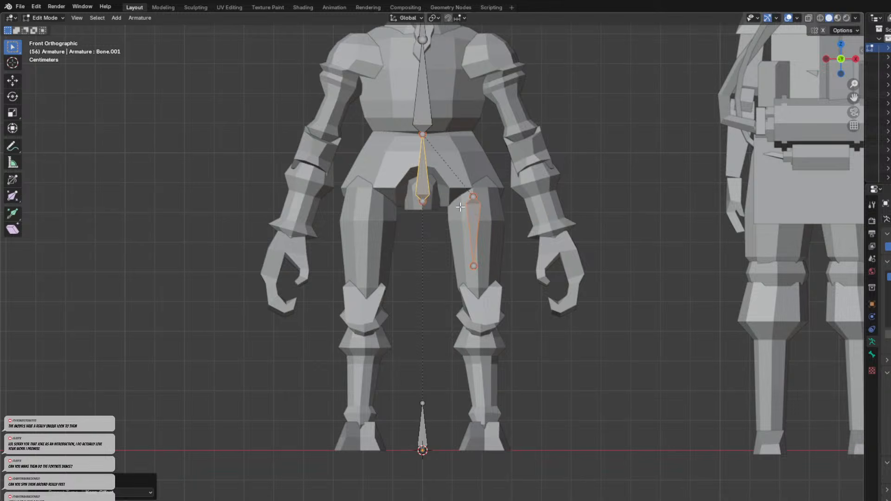
key(g)
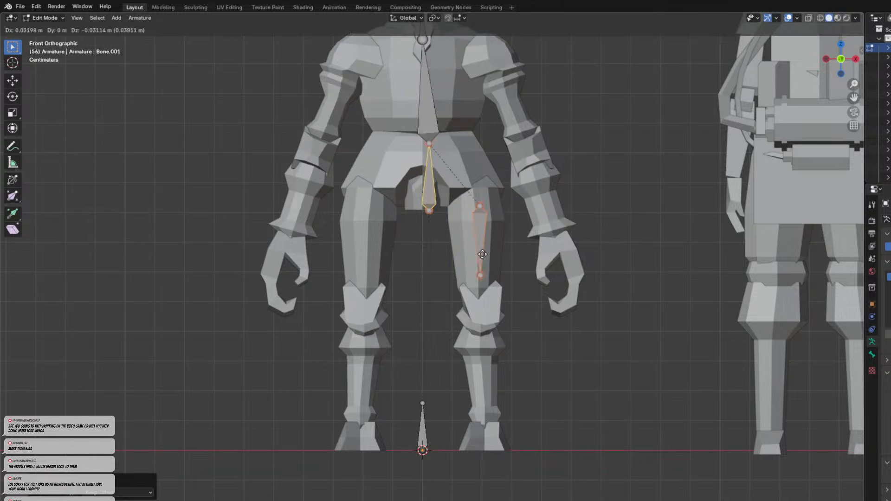
right_click(473, 231)
Try rotating the torso bone and the pelvis bone in Edit Mode.
click(422, 118)
middle_drag(454, 144, 503, 147)
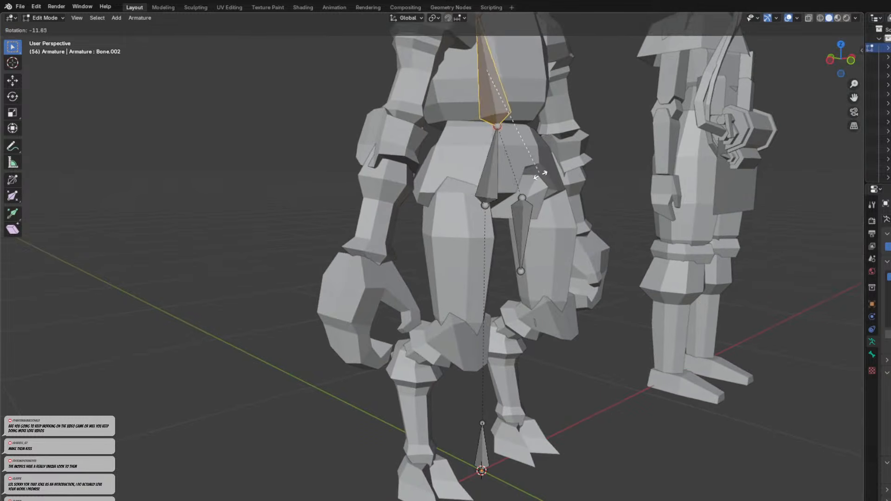
click(485, 179)
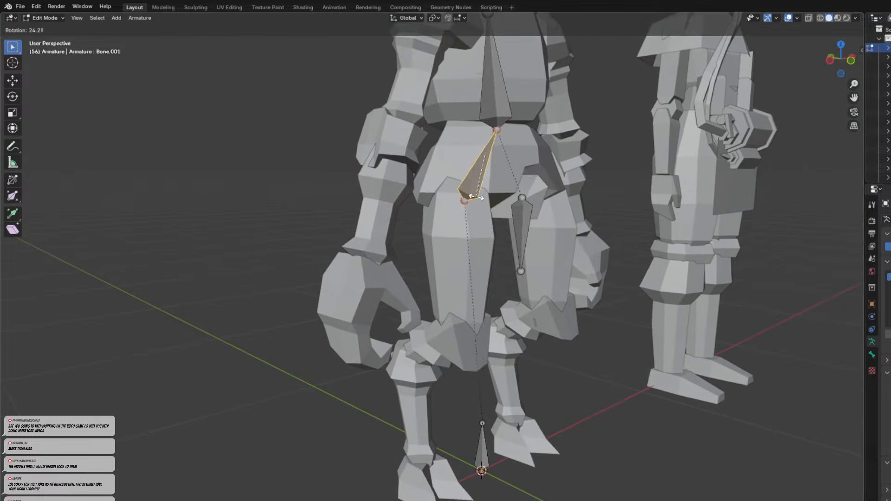
key(Escape)
In Pose Mode, test moving the root bone and rotating the pelvis bone, and return to Edit Mode.
click(49, 19)
click(54, 49)
scroll(360, 247, down, 4)
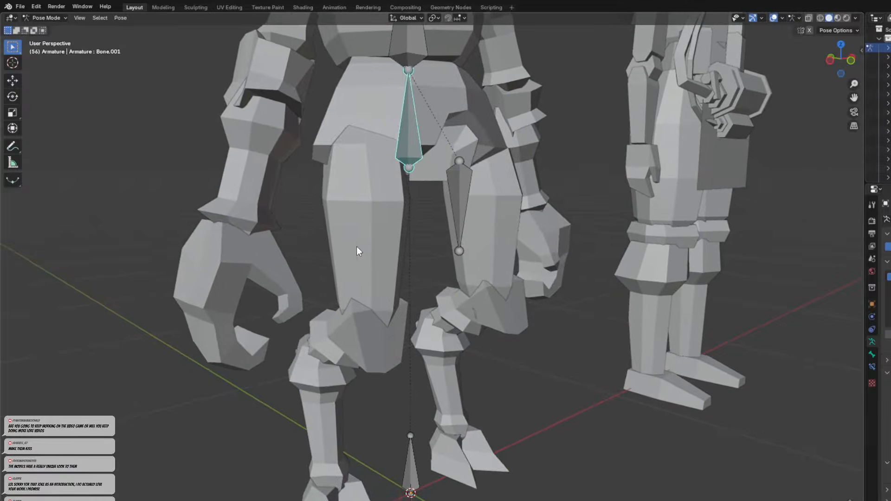
click(417, 409)
key(g)
click(419, 415)
click(427, 184)
key(g)
key(r)
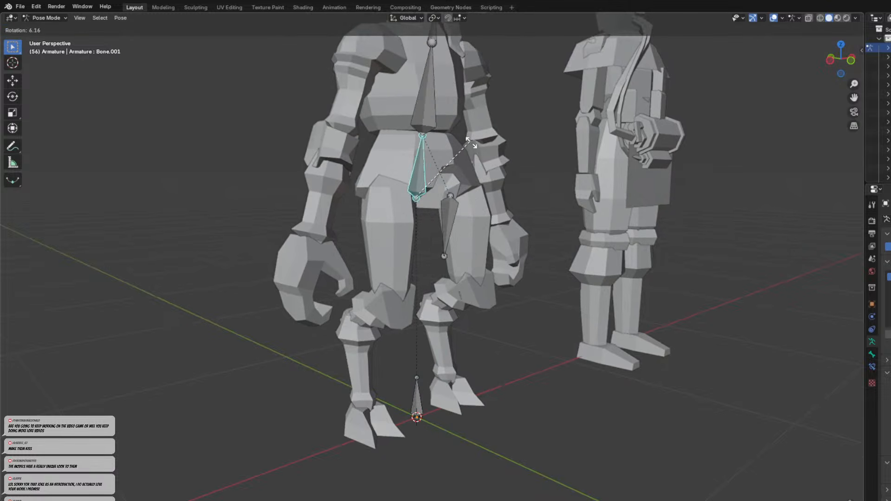
right_click(454, 122)
middle_drag(454, 121, 470, 287)
click(53, 17)
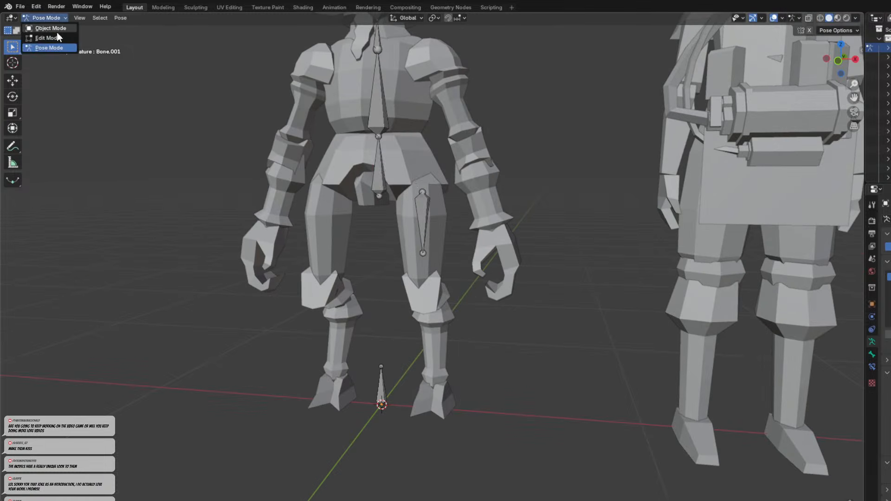
click(56, 35)
In front view, move the left thigh bone's tip down to the top of the knee guard.
click(421, 222)
shift+middle_drag(444, 231, 488, 220)
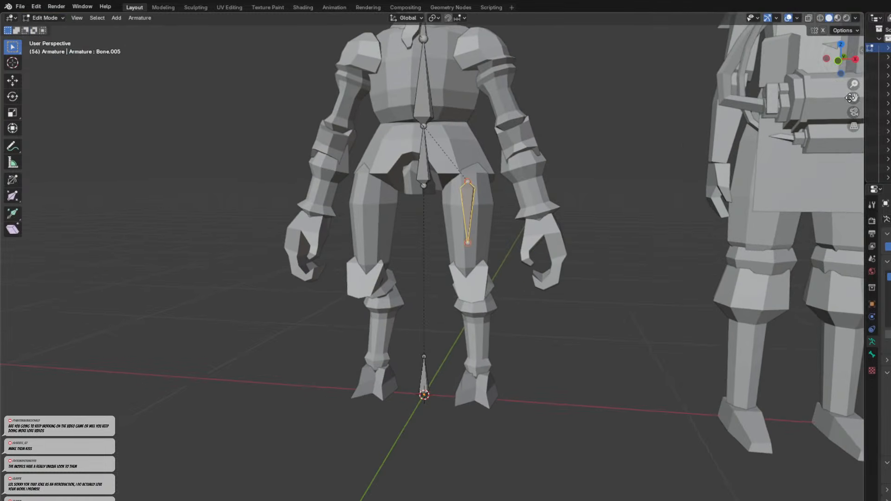
click(838, 61)
scroll(505, 239, up, 3)
click(491, 231)
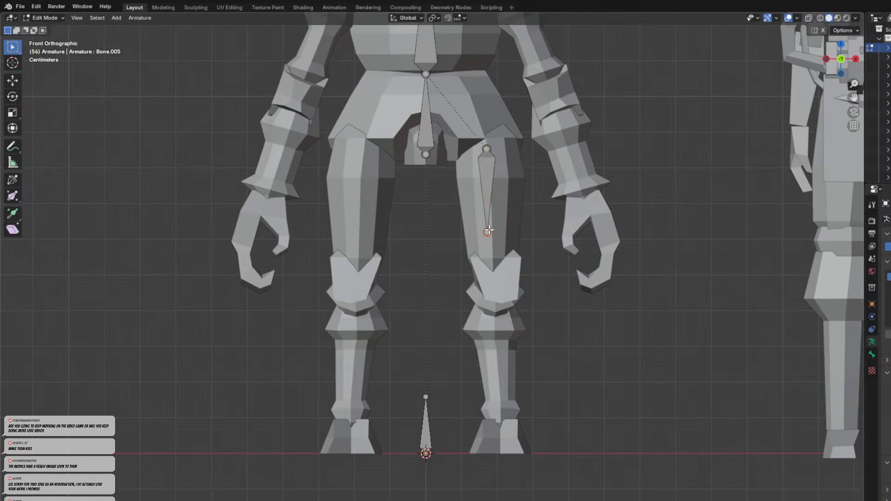
key(g)
click(498, 265)
In front view, extrude a knee bone, a shin bone and a foot bone in a chain from the left thigh bone's tip to the ground.
middle_drag(527, 285, 566, 267)
click(838, 62)
key(e)
click(490, 332)
key(e)
click(498, 420)
key(e)
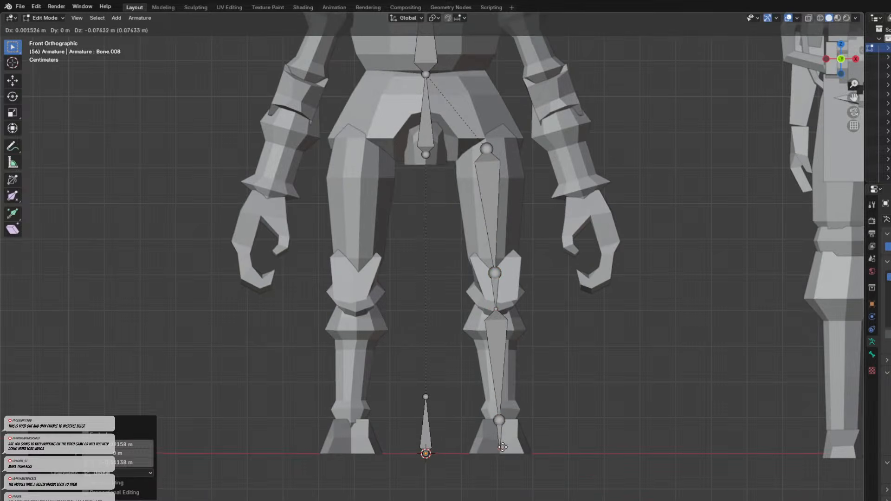
click(501, 450)
middle_drag(552, 400, 472, 404)
middle_drag(498, 346, 563, 292)
scroll(561, 291, down, 4)
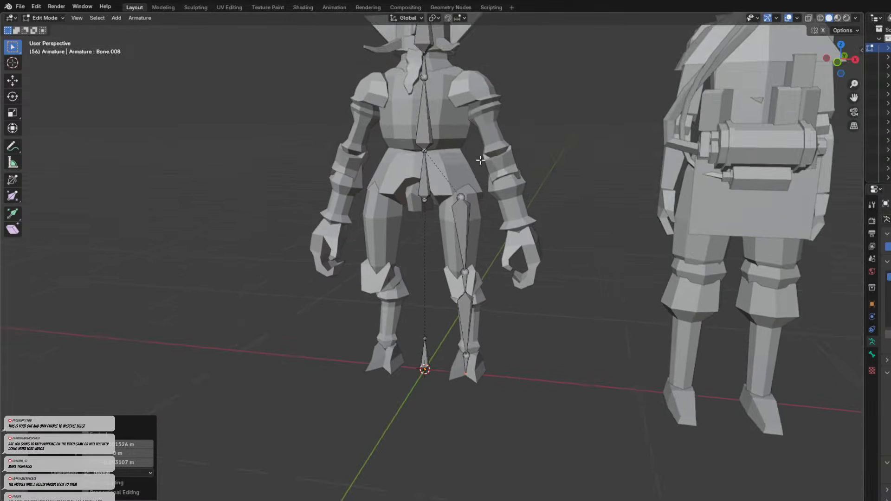
shift+middle_drag(479, 152, 466, 261)
click(408, 230)
scroll(408, 230, up, 1)
middle_drag(409, 229, 454, 214)
click(843, 60)
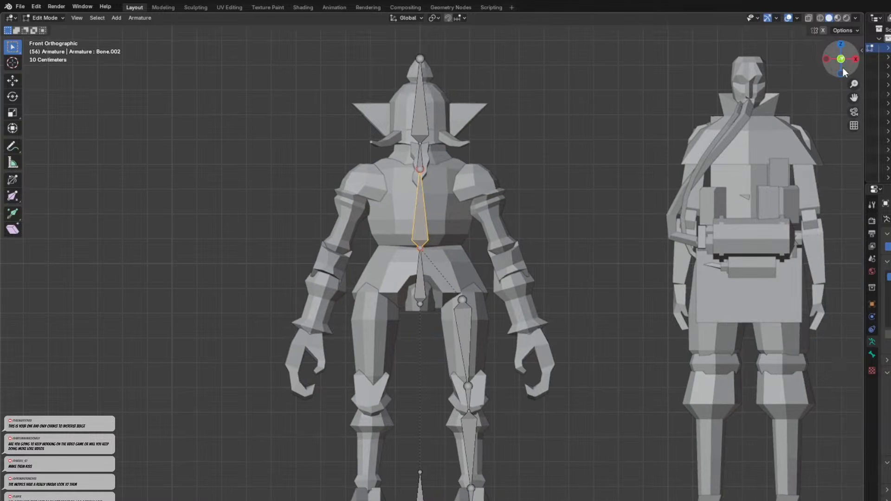
key(e)
right_click(541, 213)
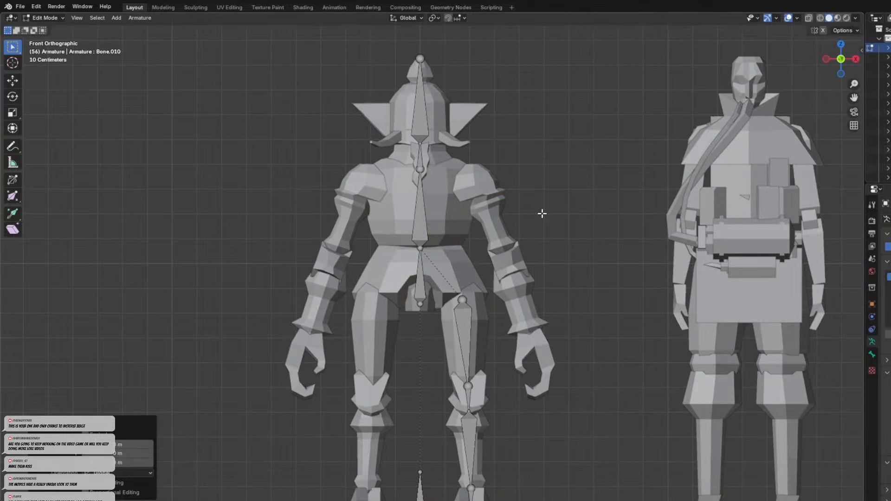
click(430, 207)
click(420, 204)
key(e)
right_click(518, 184)
key(ctrl+z)
Extrude a bone from the torso bone's tip to the left shoulder and disconnect it from the torso bone while keeping its parent.
click(421, 219)
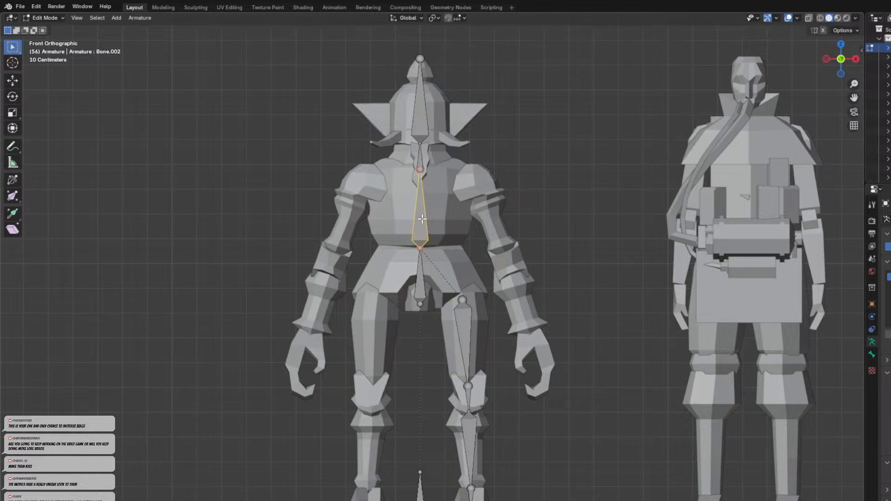
scroll(421, 186, up, 1)
click(414, 152)
key(e)
click(494, 164)
click(435, 151)
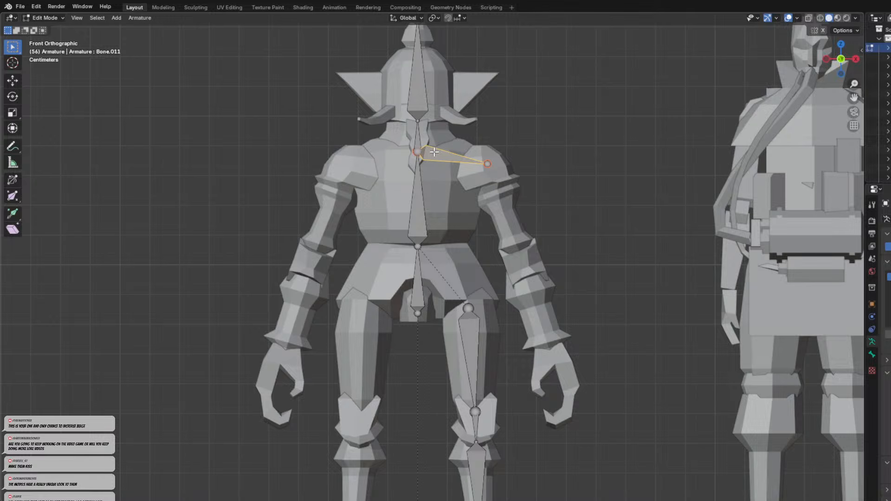
key(alt+p)
click(430, 160)
Move and rotate the disconnected bone so it runs down the left upper arm from the shoulder.
key(g)
click(508, 181)
key(r)
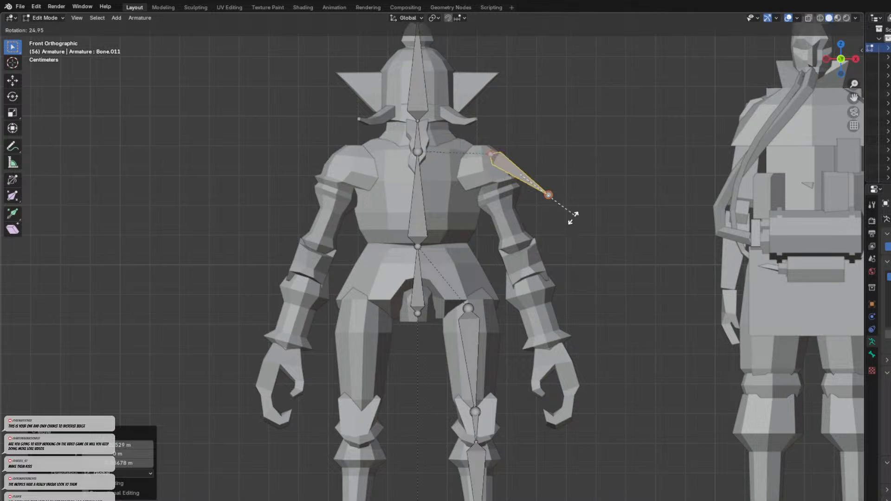
click(546, 207)
key(g)
click(538, 233)
key(r)
click(530, 239)
key(g)
click(507, 192)
Move the left upper arm bone's tip down to the elbow.
click(512, 237)
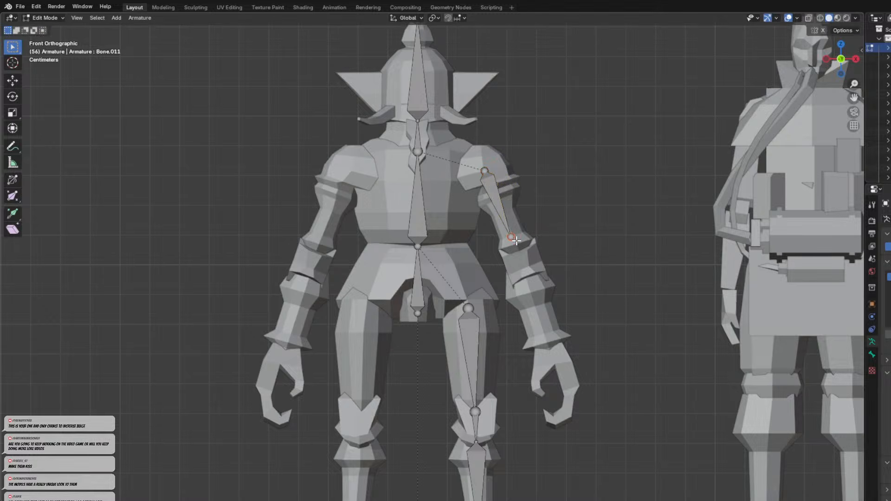
key(g)
key(x)
key(z)
right_click(532, 262)
key(g)
click(520, 270)
key(g)
click(522, 276)
Extrude a forearm bone from the elbow to the wrist and a hand bone from the wrist to the fingertips.
key(e)
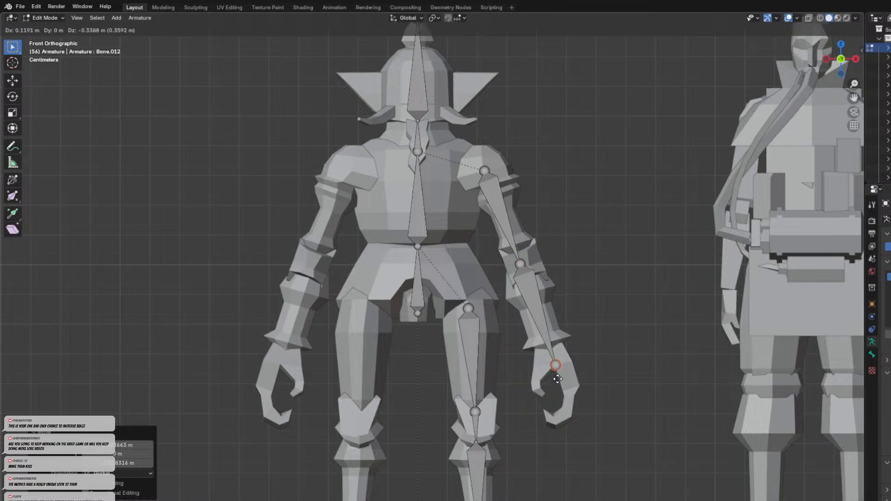
click(559, 372)
key(e)
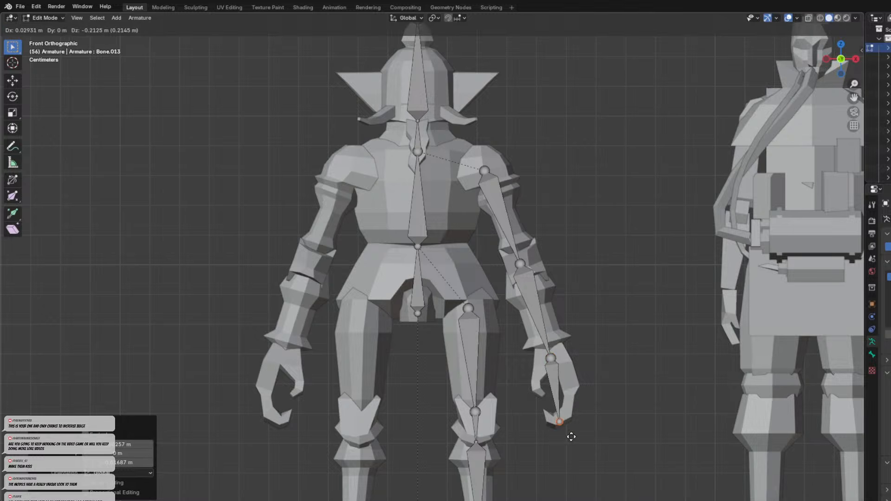
click(570, 437)
Fine-tune the left wrist, elbow and shoulder joints to centre them inside the arm mesh.
click(550, 358)
key(g)
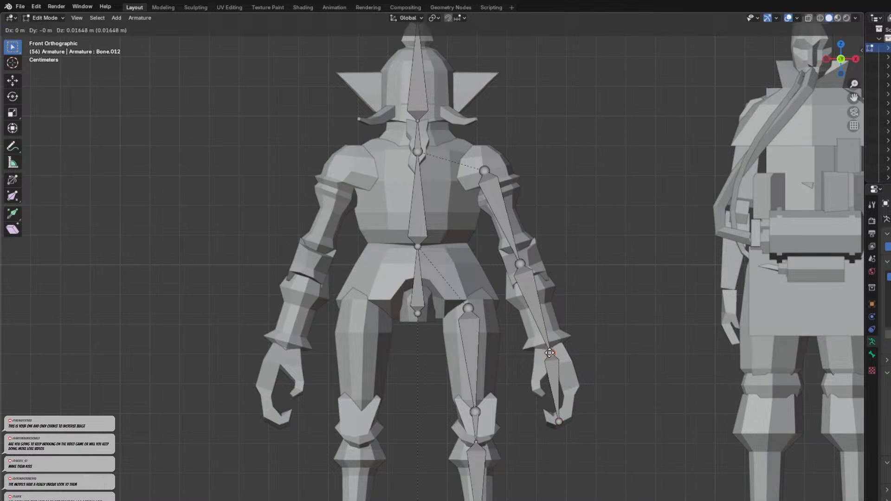
click(548, 352)
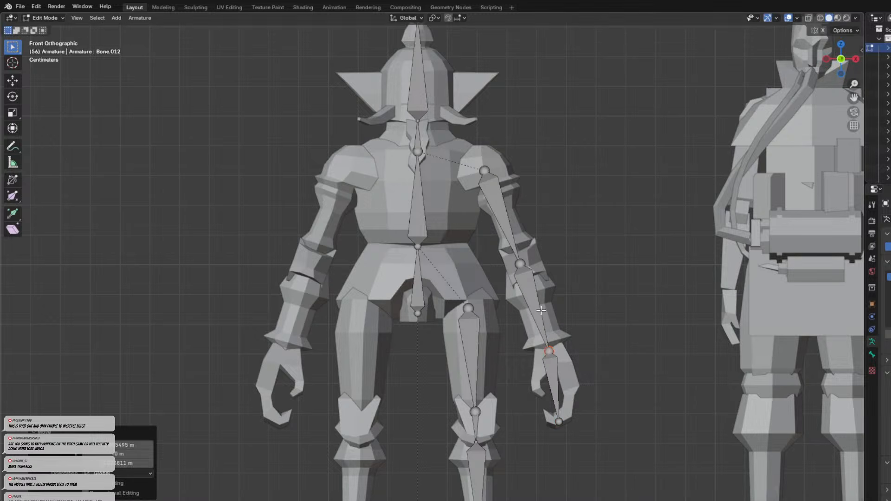
click(520, 264)
key(g)
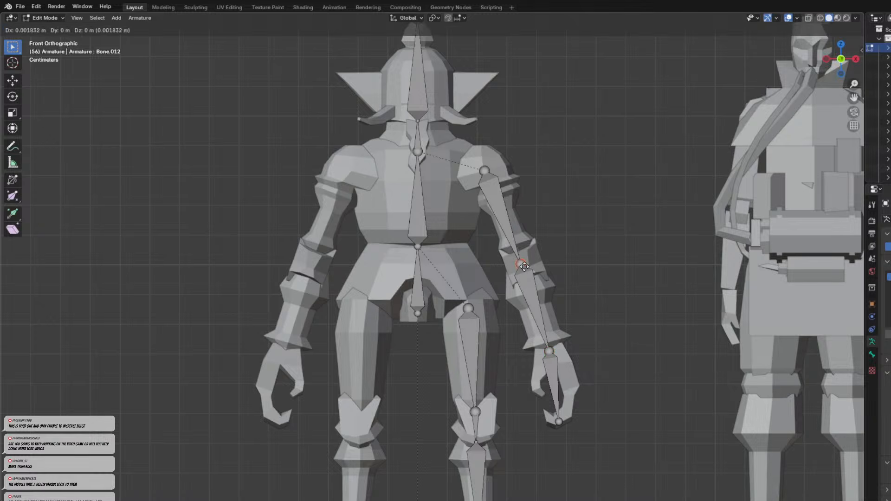
click(524, 266)
click(484, 170)
key(g)
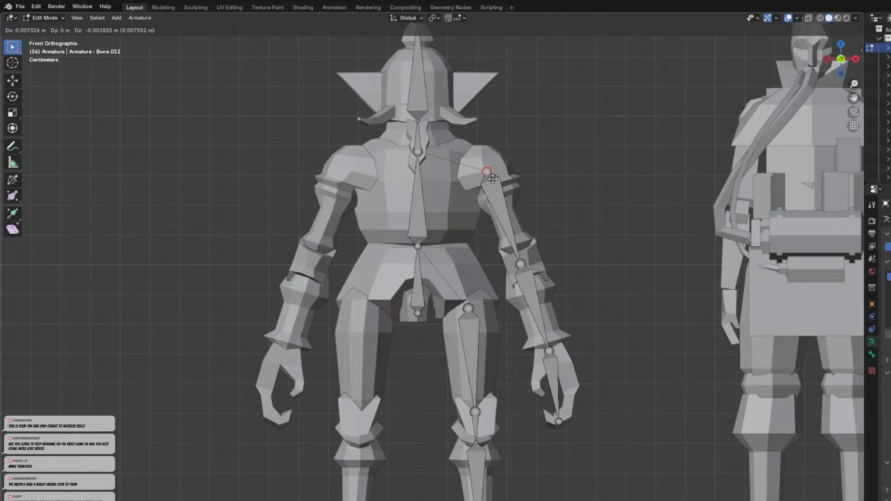
click(492, 178)
Leave Edit Mode and hide the second character standing beside the goblin.
shift+middle_drag(461, 265, 459, 190)
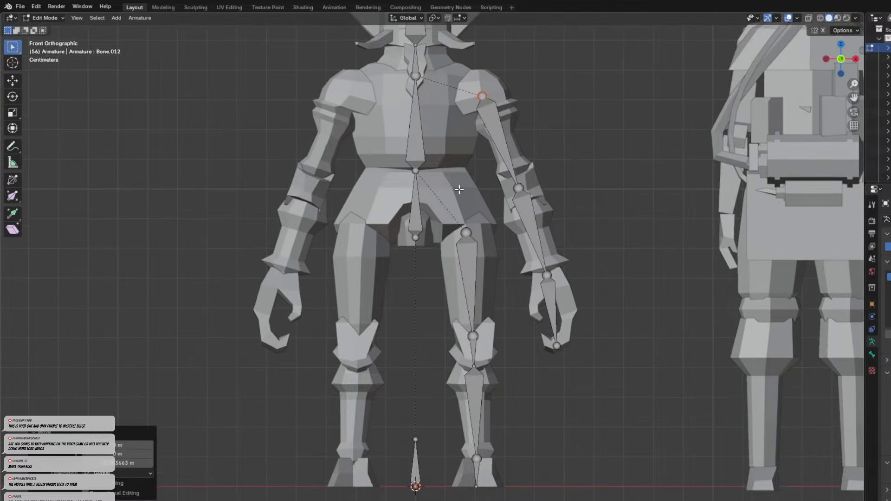
scroll(459, 189, down, 1)
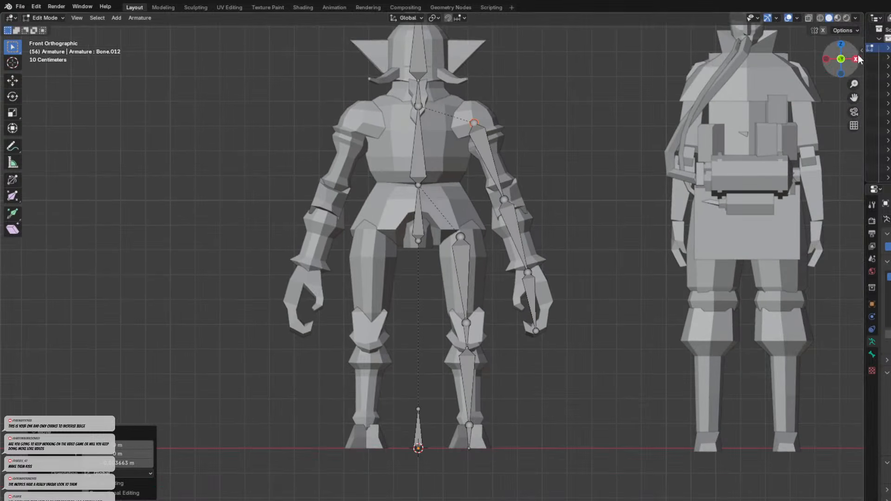
key(Tab)
scroll(581, 151, down, 5)
click(582, 153)
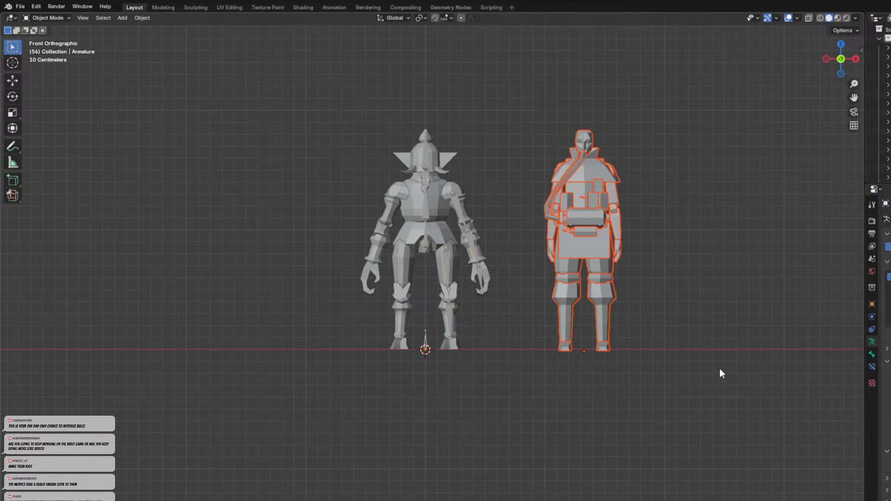
key(h)
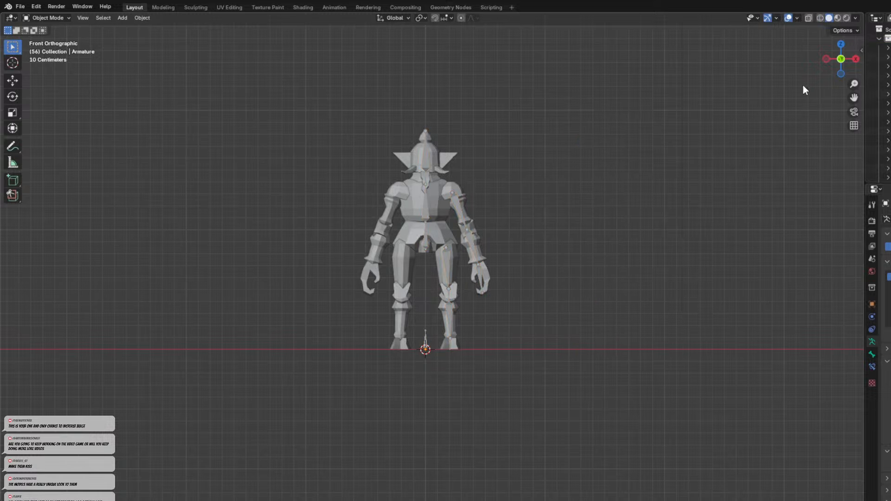
Switch to the right side view, select the armature and enter Edit Mode.
key(ctrl+KP_1)
click(828, 60)
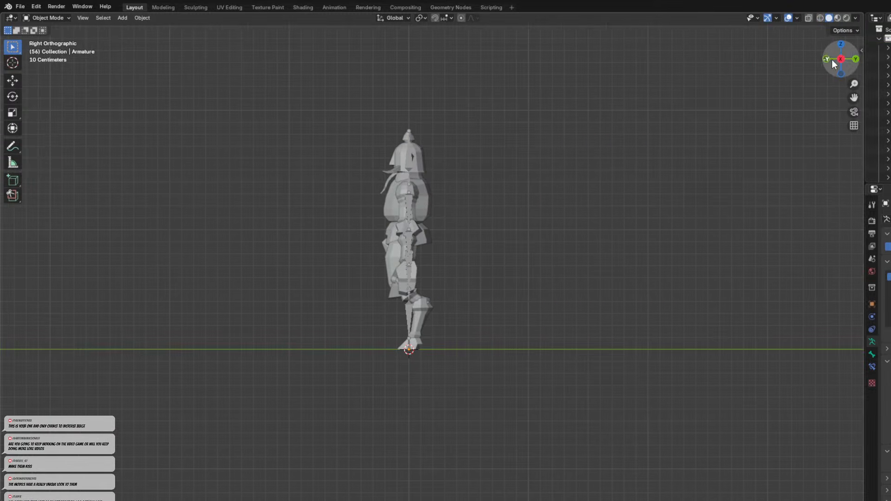
scroll(424, 278, up, 5)
shift+middle_drag(381, 156, 471, 184)
scroll(471, 183, up, 1)
shift+middle_drag(491, 114, 466, 200)
drag(438, 164, 475, 200)
click(530, 168)
click(454, 114)
key(alt+z)
key(alt+z)
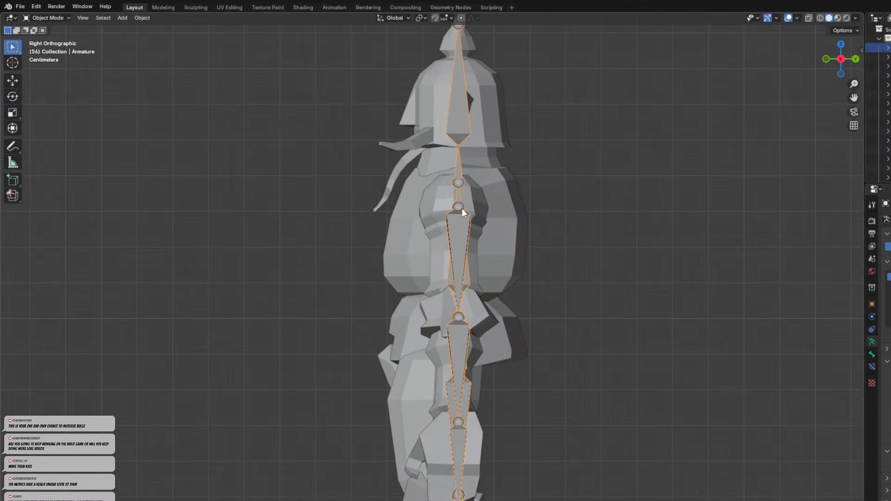
key(Tab)
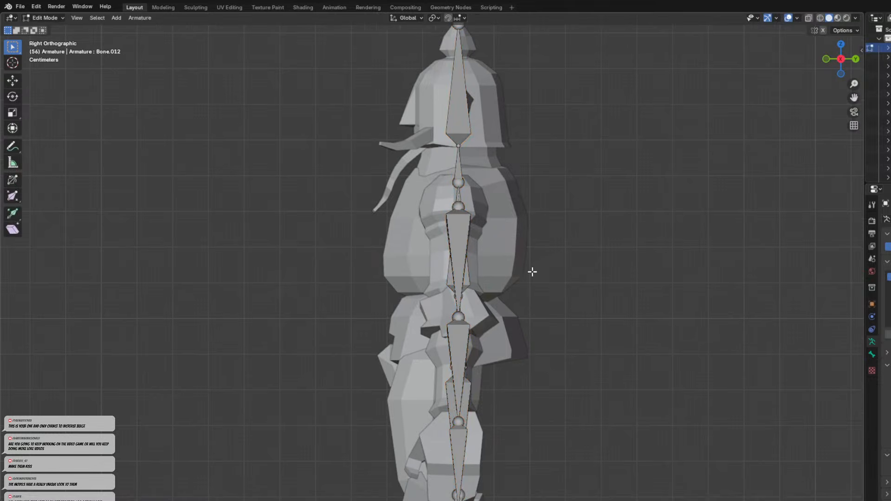
Move the upper arm bone's head slightly forward and up in the shoulder, and its tip back into the elbow.
click(461, 238)
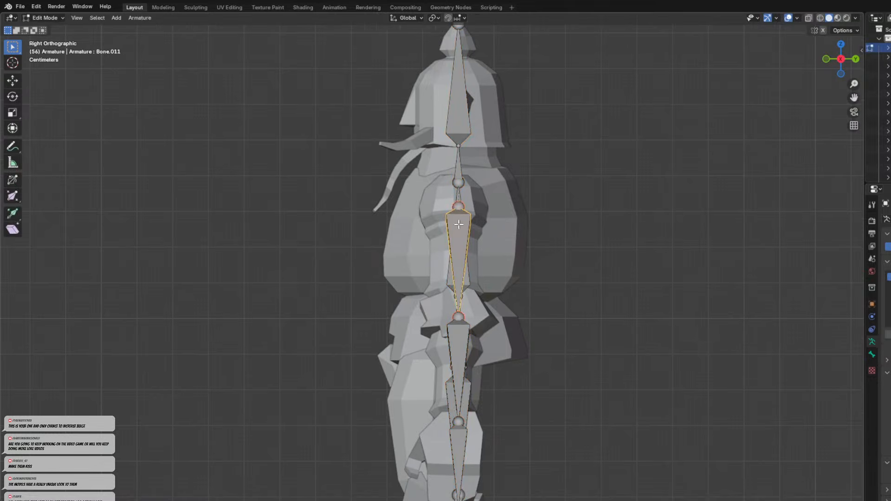
click(459, 316)
click(458, 208)
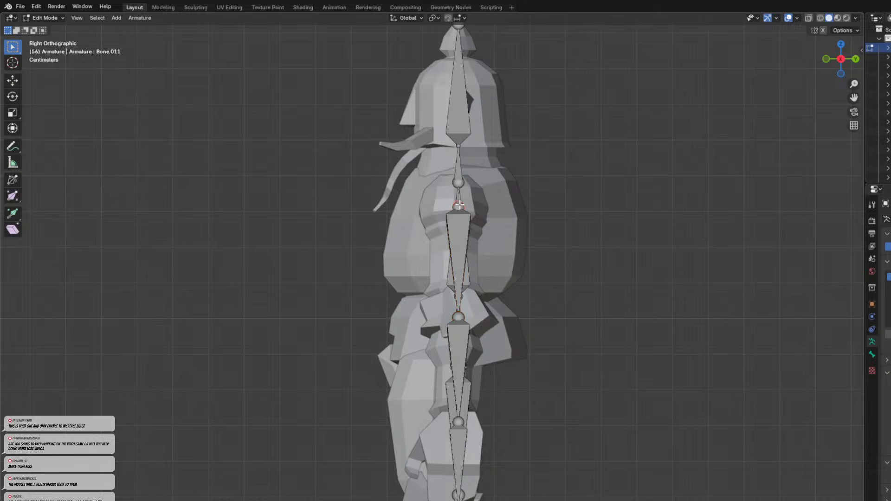
key(g)
click(453, 195)
click(458, 317)
key(g)
click(469, 316)
Move the wrist joint and the hand bone's tip slightly forward to fit the hand mesh.
shift+middle_drag(466, 386, 464, 334)
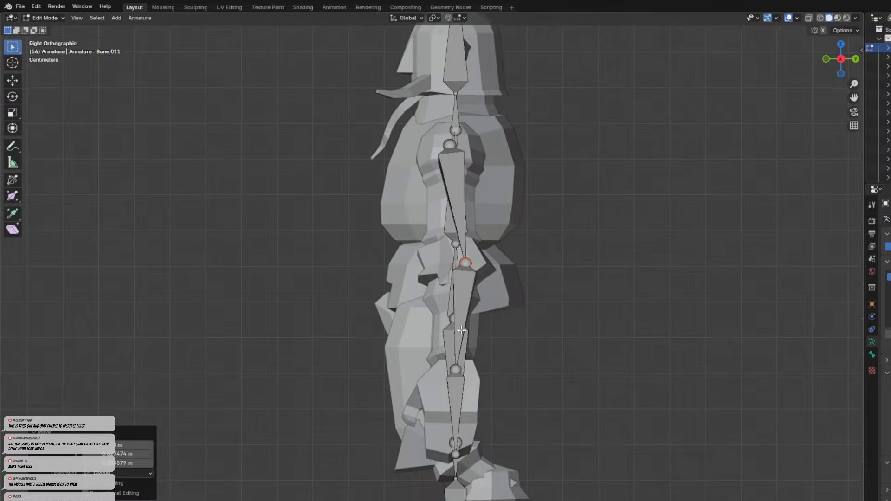
click(459, 369)
key(g)
click(452, 365)
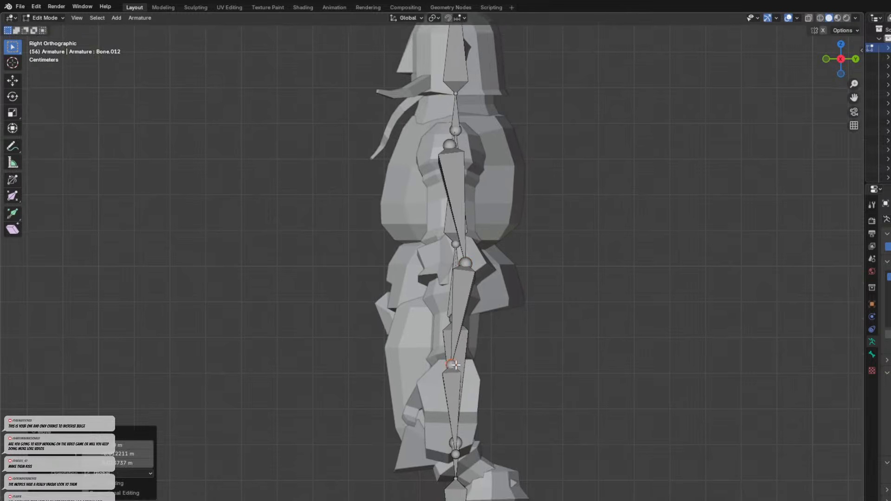
click(456, 453)
key(g)
click(445, 457)
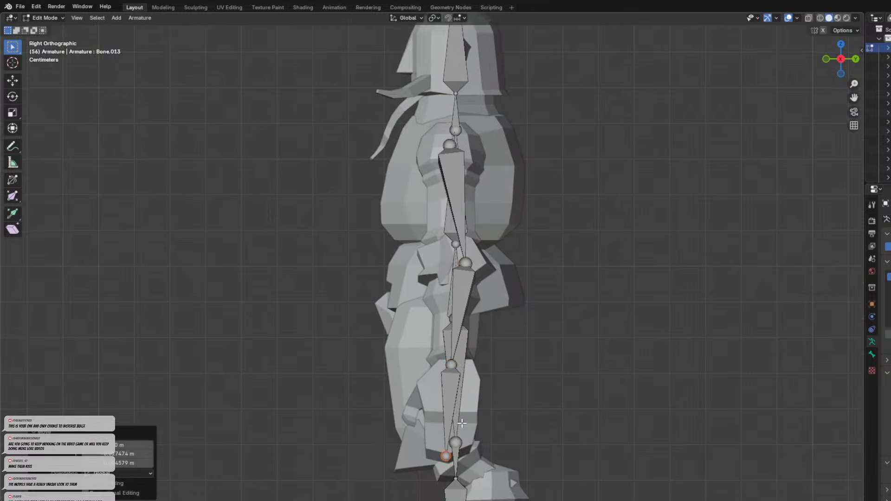
Fine-tune the elbow joint by nudging it slightly up and forward.
click(464, 263)
key(g)
click(465, 260)
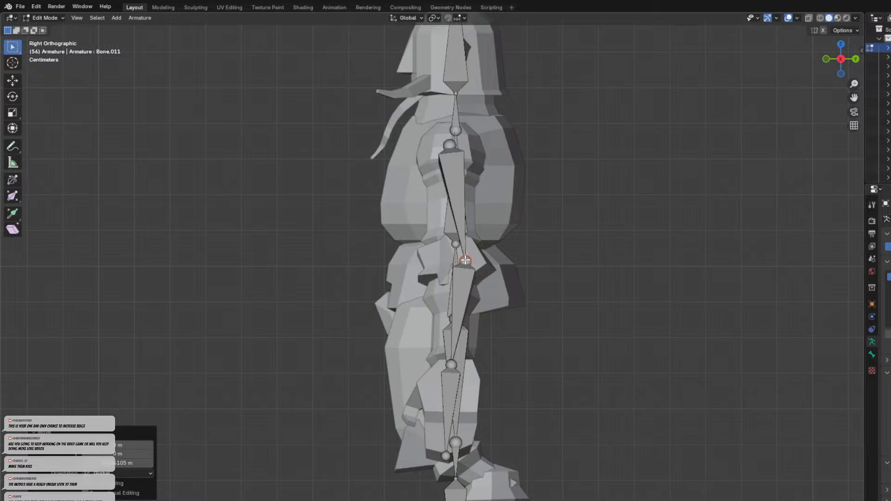
scroll(472, 268, down, 1)
key(g)
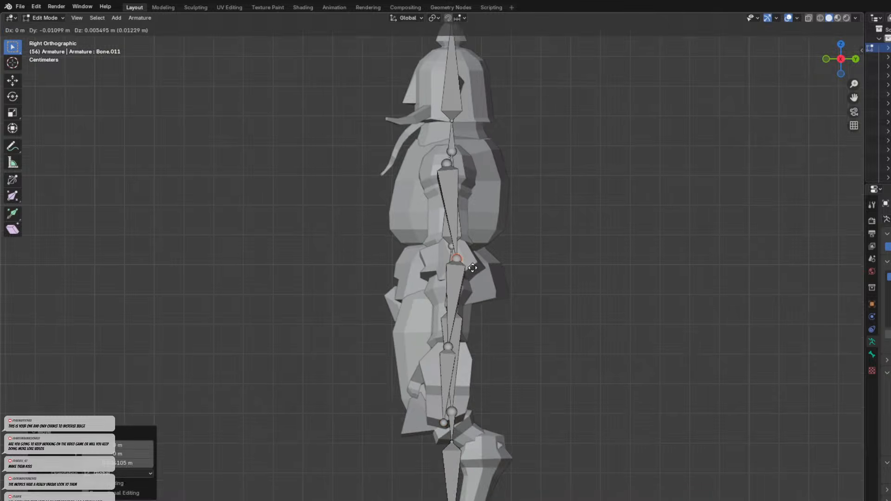
click(473, 268)
Move the left thigh bone forward into the thigh mesh and reposition its tip just above the knee.
shift+middle_drag(500, 334, 503, 158)
scroll(468, 249, up, 1)
click(469, 239)
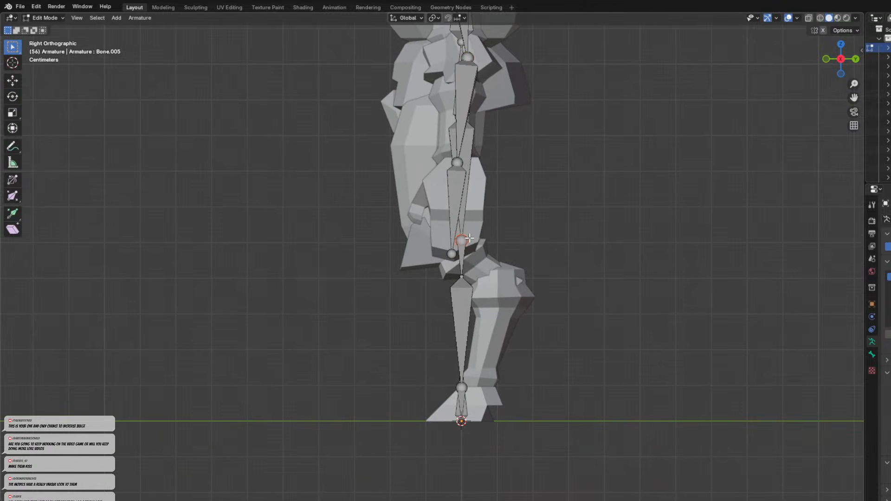
key(g)
click(430, 237)
click(447, 115)
key(g)
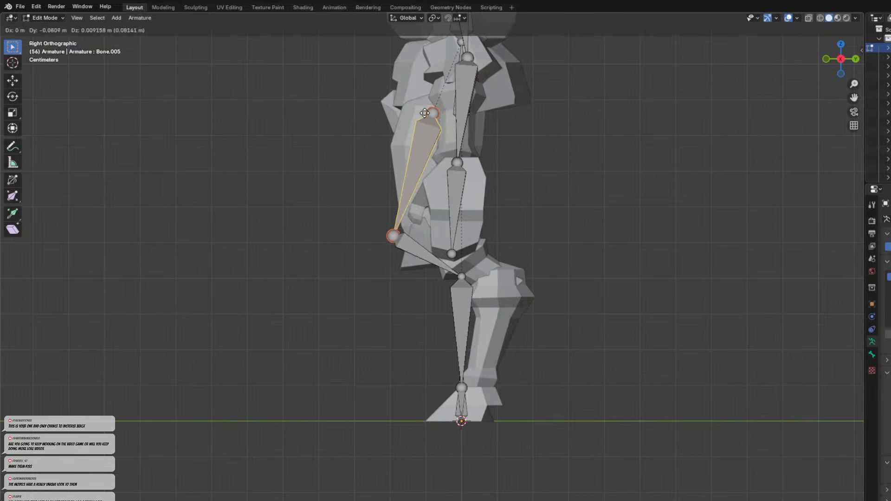
click(420, 154)
click(390, 237)
key(g)
click(429, 247)
Nudge the left thigh bone's head into place at the hip and select the whole bone.
shift+middle_drag(457, 135, 432, 223)
click(409, 199)
key(g)
click(412, 199)
click(426, 202)
click(425, 203)
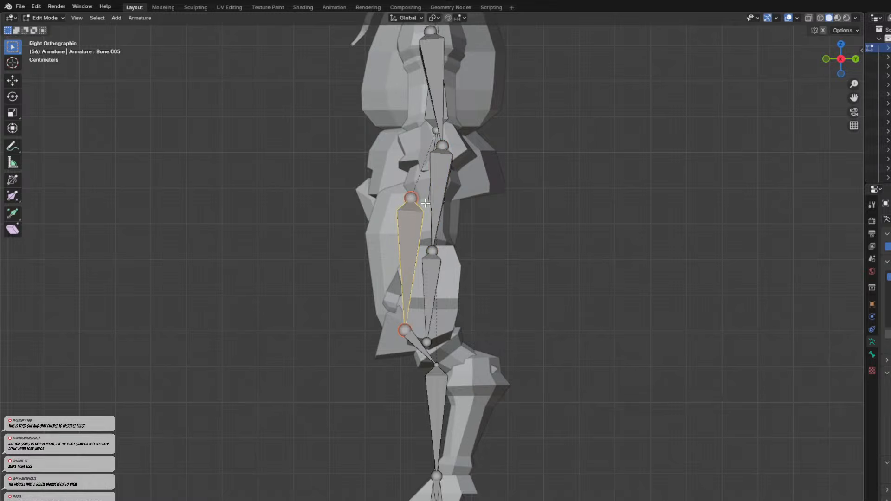
Move the left shin bone's upper joint and ankle joint back so the bone runs inside the shin mesh.
click(436, 365)
key(g)
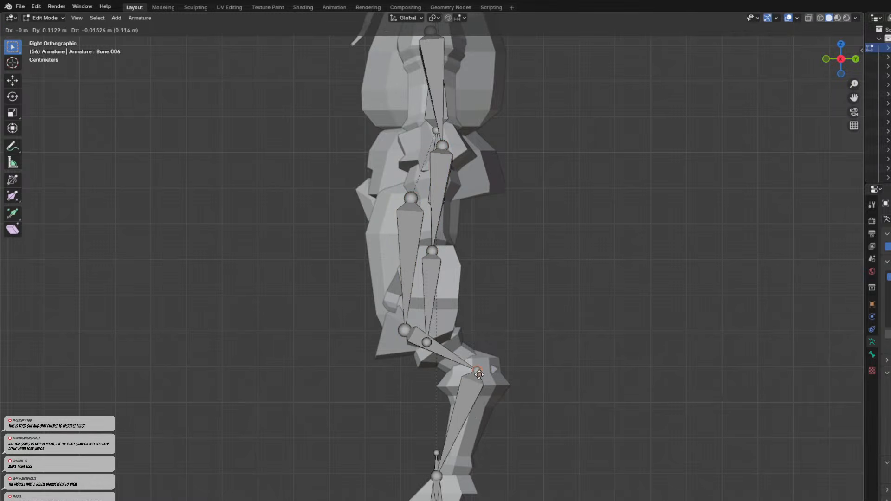
click(469, 379)
shift+middle_drag(468, 379, 466, 258)
click(431, 357)
key(g)
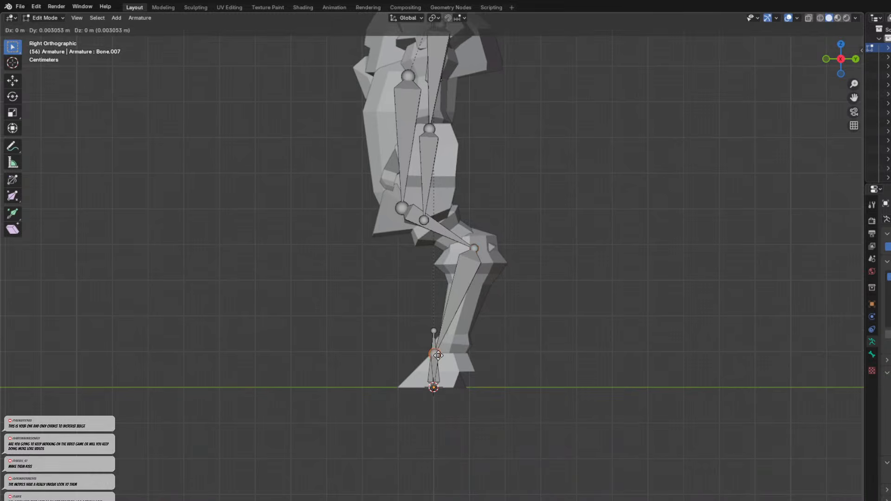
click(454, 357)
Move the left foot bone's tip forward to the toes at ground level.
click(433, 387)
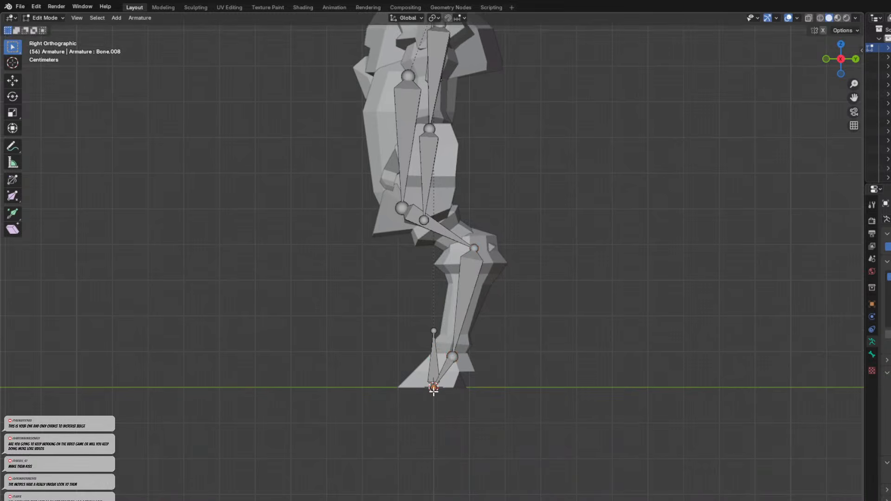
key(g)
click(405, 389)
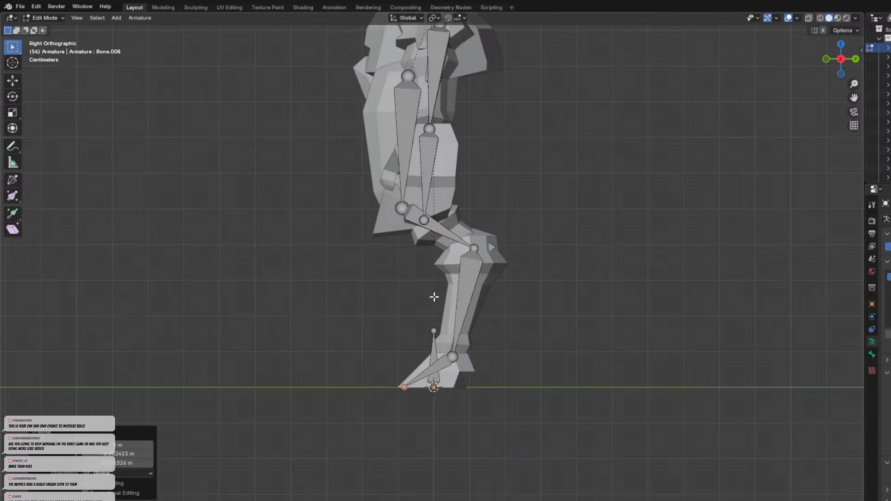
Extrude a new bone about 0.17 m straight forward along the Y axis from the left knee joint.
click(402, 209)
shift+middle_drag(452, 202, 520, 268)
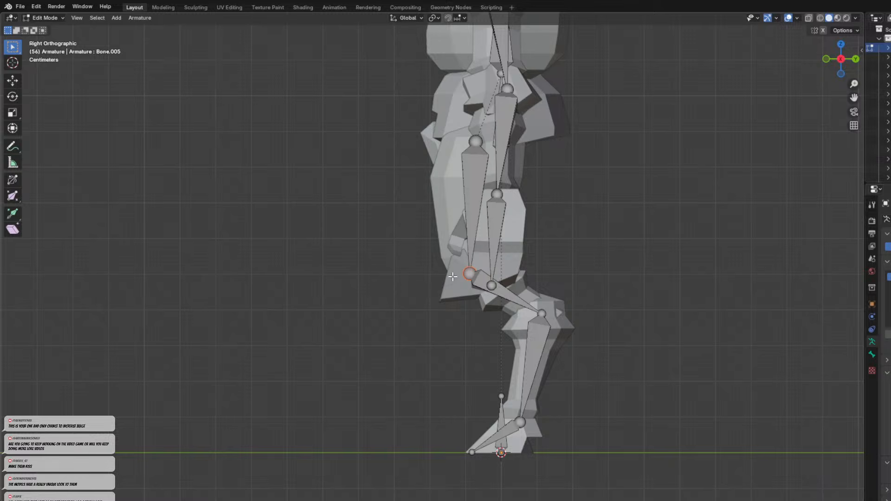
key(e)
key(y)
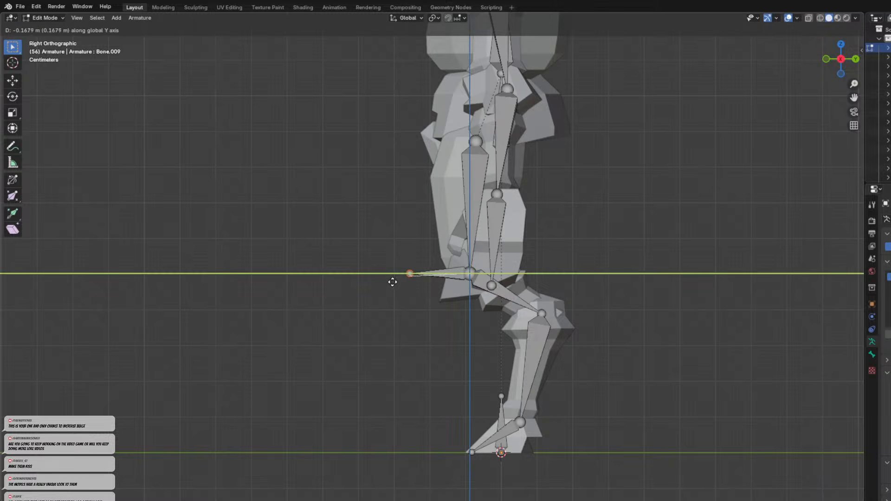
click(392, 284)
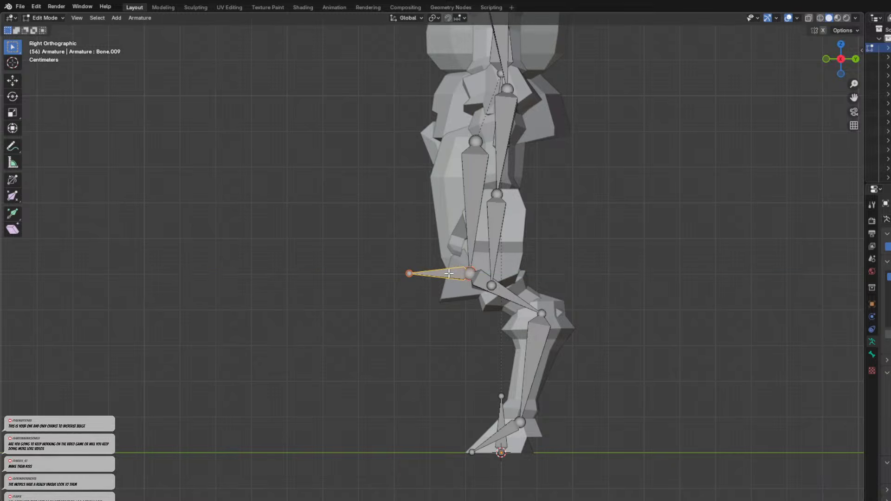
Clear the new knee bone's parent, move it along Y well in front of the leg, and scale it down slightly.
key(alt+p)
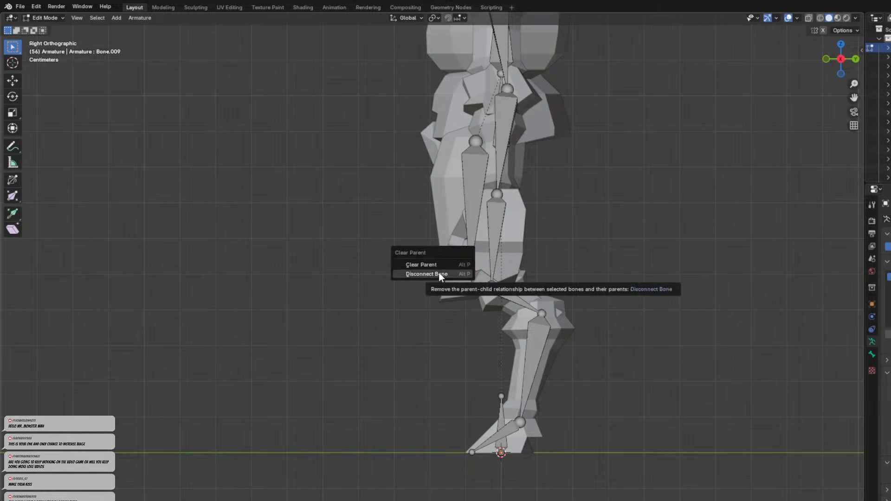
click(443, 265)
key(g)
key(y)
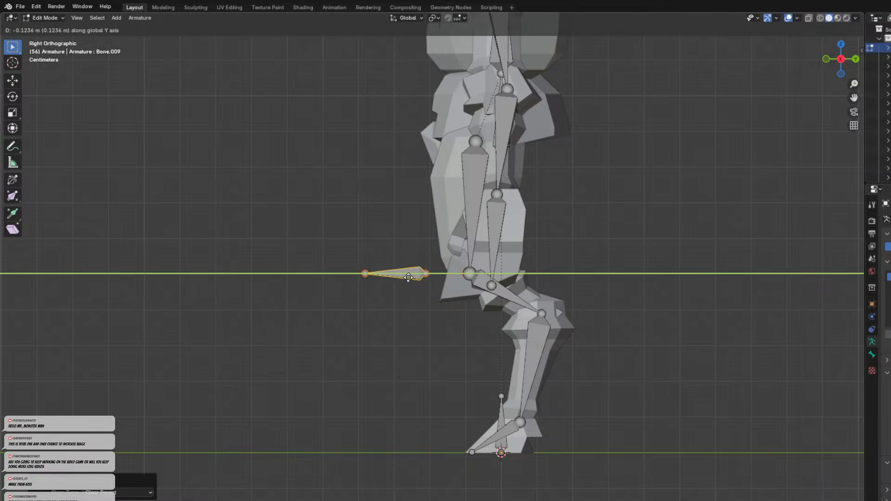
click(477, 293)
key(g)
key(y)
click(408, 308)
key(s)
click(408, 287)
Extrude a new bone straight backward along the Y axis from the joint at the top of the left shin bone.
click(543, 314)
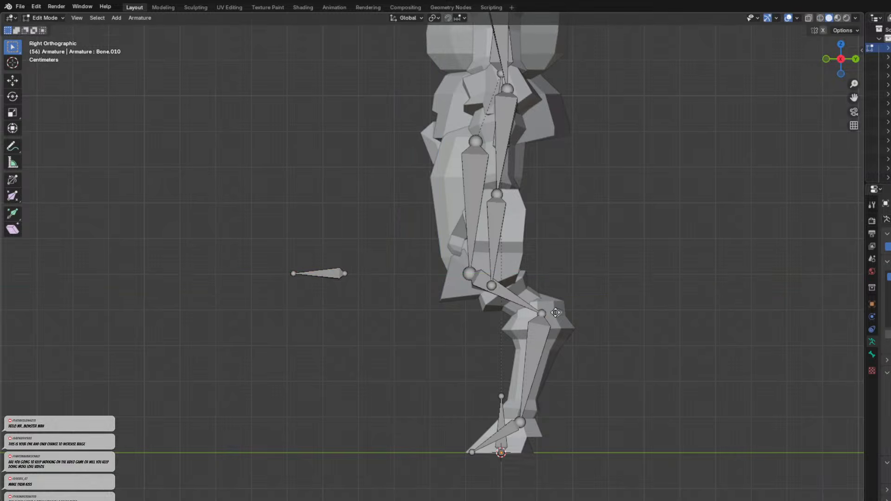
key(e)
key(y)
click(603, 313)
click(557, 313)
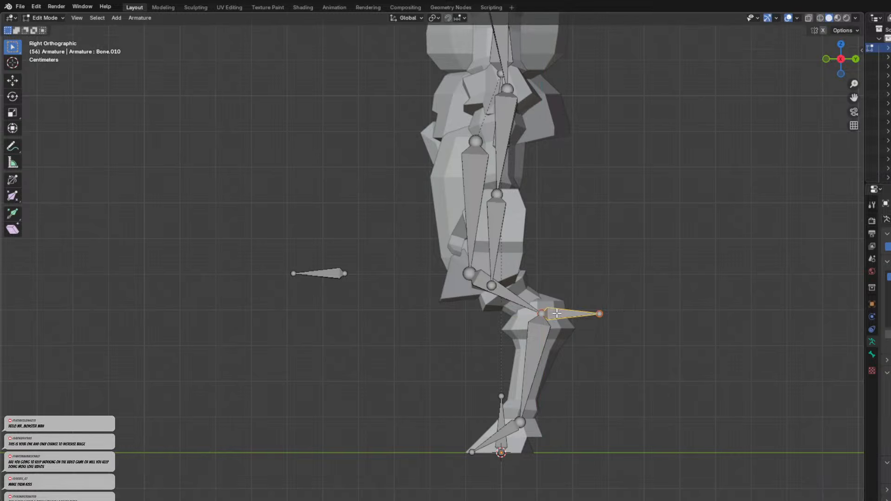
Clear the parent of the bone behind the shin, move it along Y well behind the leg, and scale it down.
key(alt+p)
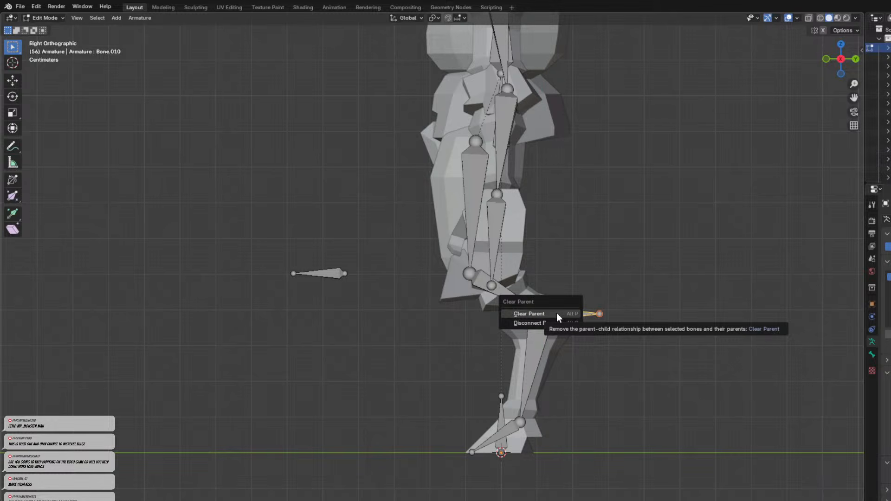
click(556, 313)
key(g)
key(y)
click(739, 346)
key(s)
click(702, 343)
Extrude a bone about 0.18 m straight back along the Y axis from the left ankle joint and clear its parent.
click(473, 451)
shift+middle_drag(501, 423, 504, 371)
mouse_move(480, 333)
middle_down()
mouse_move(488, 355)
mouse_move(465, 326)
middle_up()
click(520, 378)
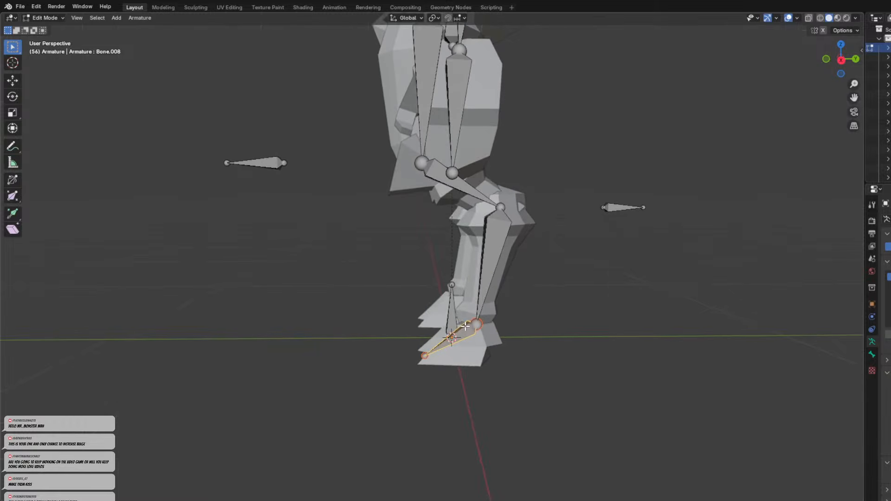
click(842, 61)
click(475, 316)
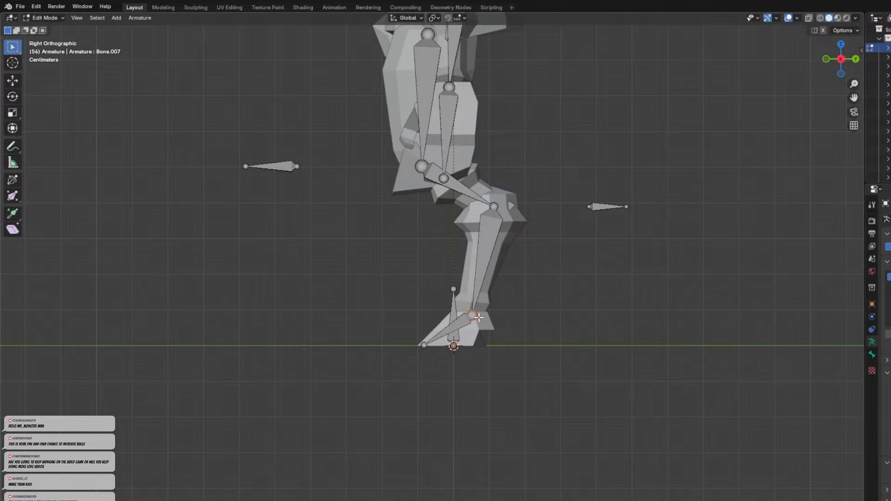
key(e)
key(y)
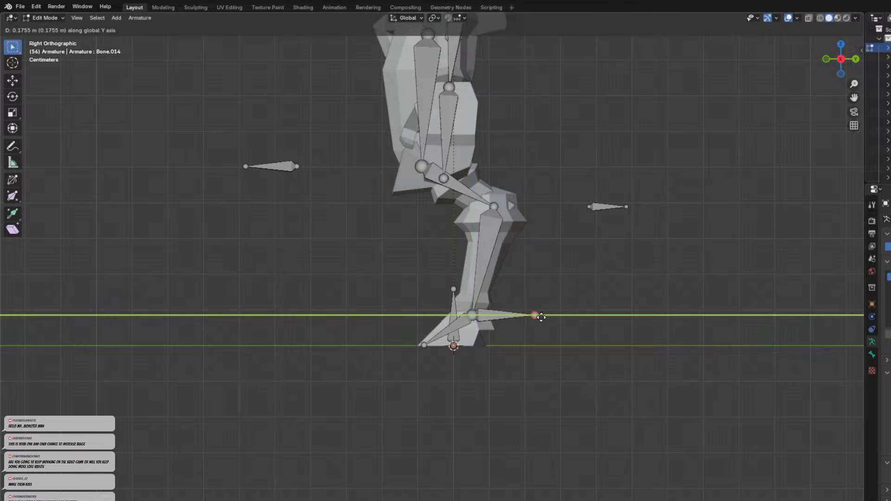
click(541, 317)
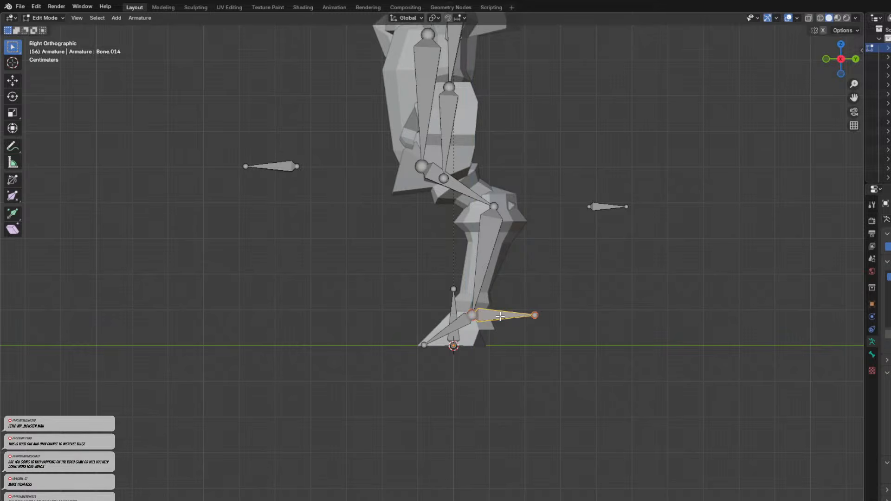
key(alt+p)
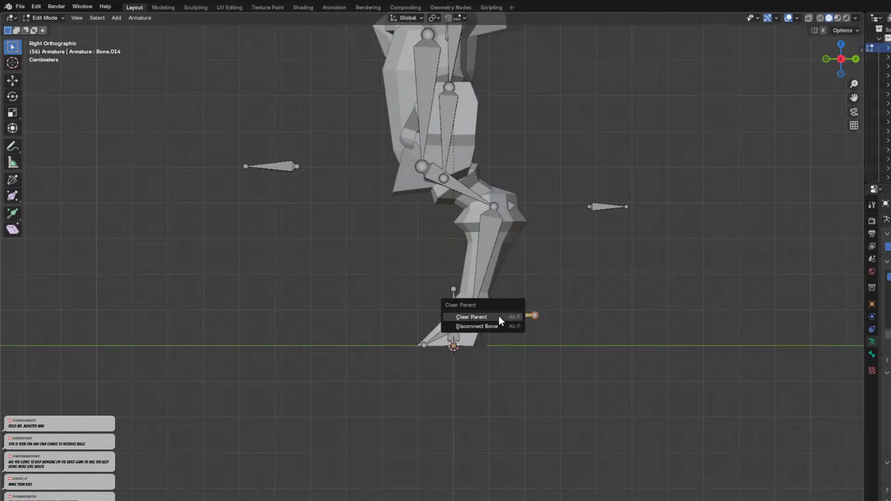
click(498, 316)
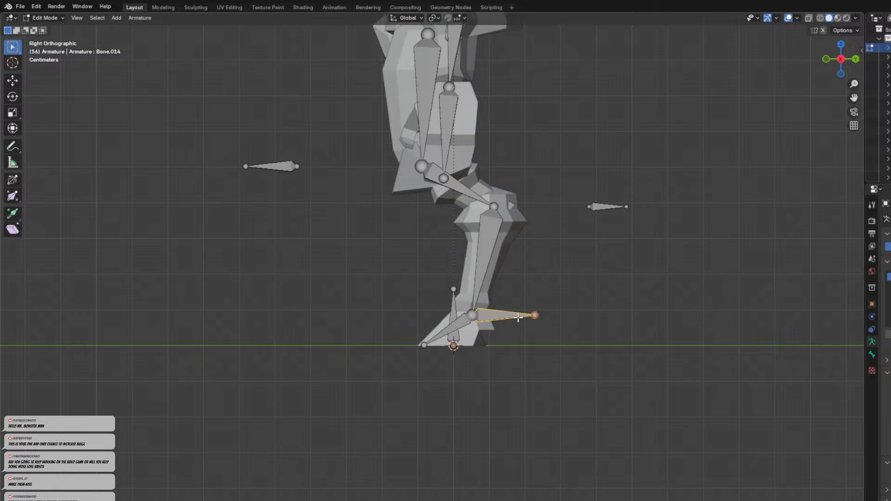
middle_drag(422, 221, 476, 163)
click(476, 163)
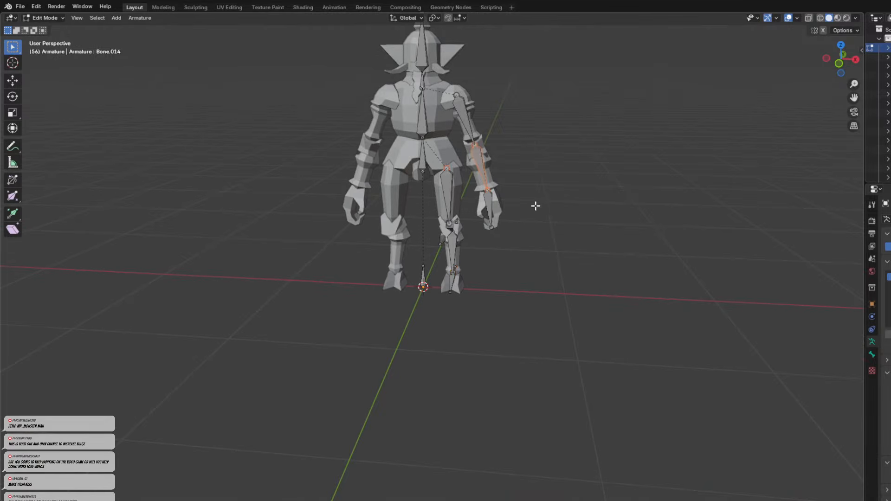
click(474, 225)
middle_drag(493, 257, 483, 296)
click(453, 186)
click(452, 168)
middle_drag(455, 179, 472, 189)
scroll(472, 189, up, 1)
Rename the lowest spine bone, between the crotch and the waist, as hip.
click(396, 200)
shift+middle_drag(396, 200, 439, 236)
middle_drag(440, 236, 454, 240)
scroll(454, 240, up, 1)
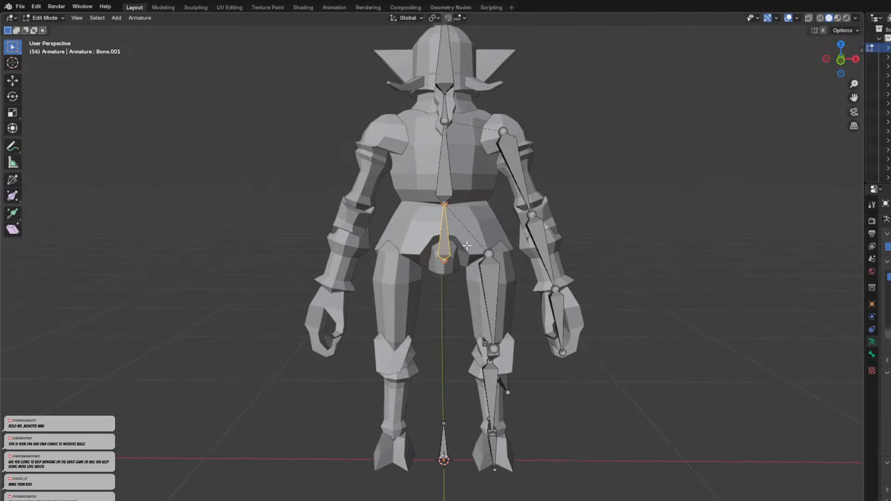
key(F2)
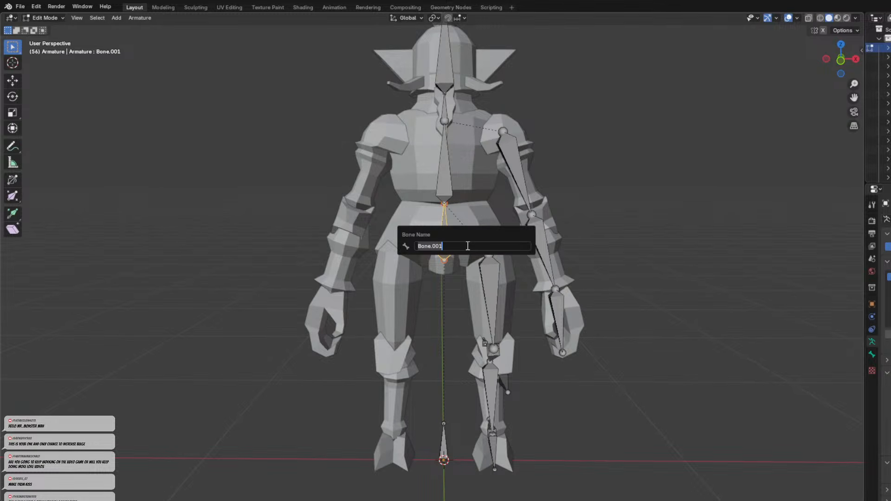
text(hip)
key(Return)
Rename the spine bone running from the waist up through the chest as torso.
shift+middle_drag(448, 251, 459, 317)
click(461, 244)
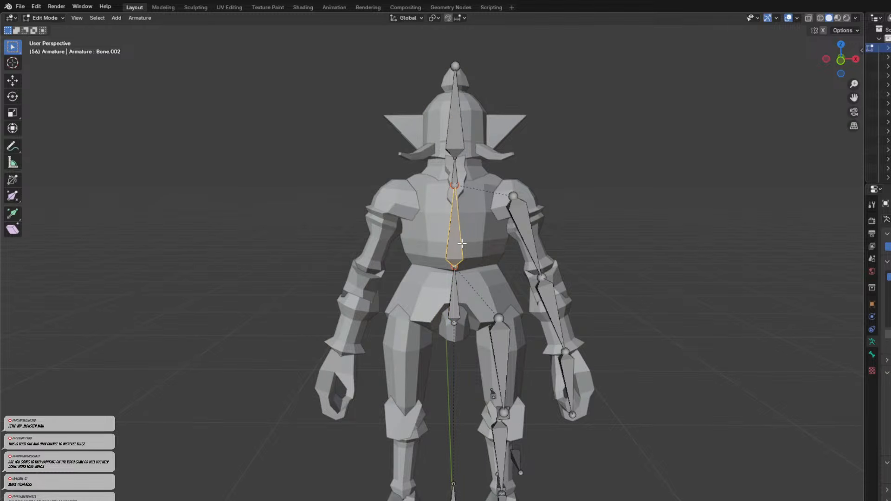
key(F2)
text(torso)
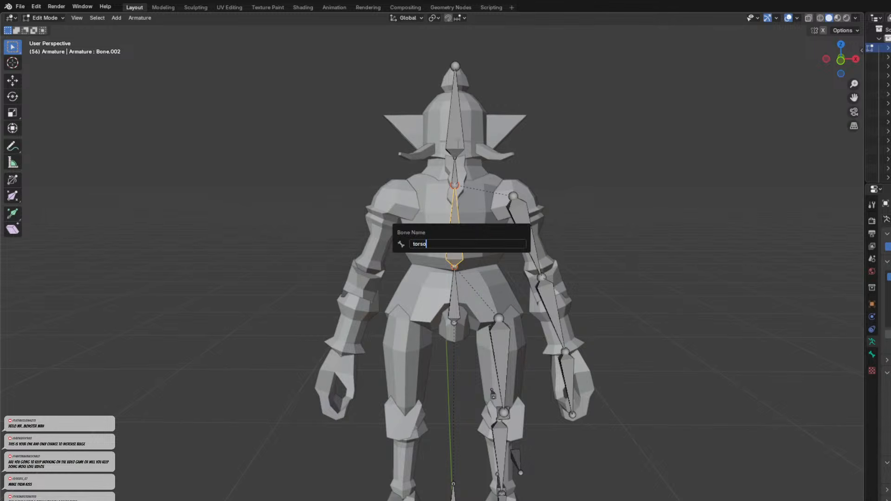
key(Return)
Rename the short bone above the torso as neck, and rename the bone inside the helmet for the head.
click(454, 177)
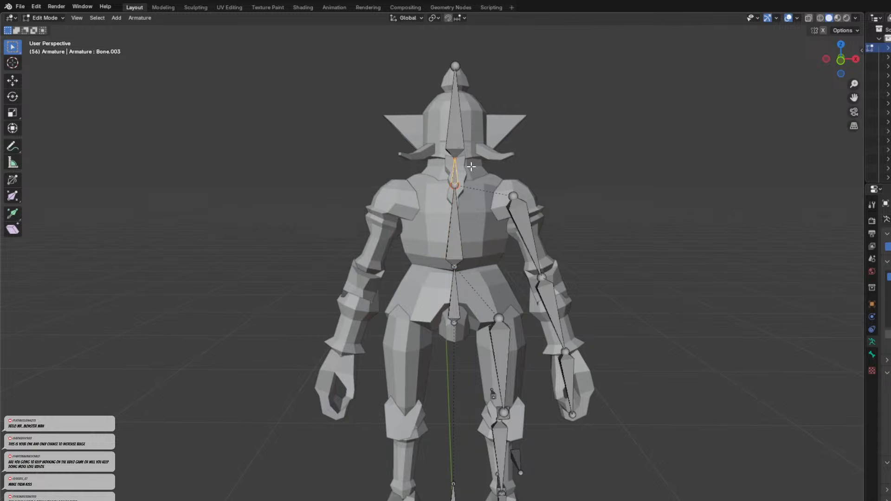
key(F2)
text(eck)
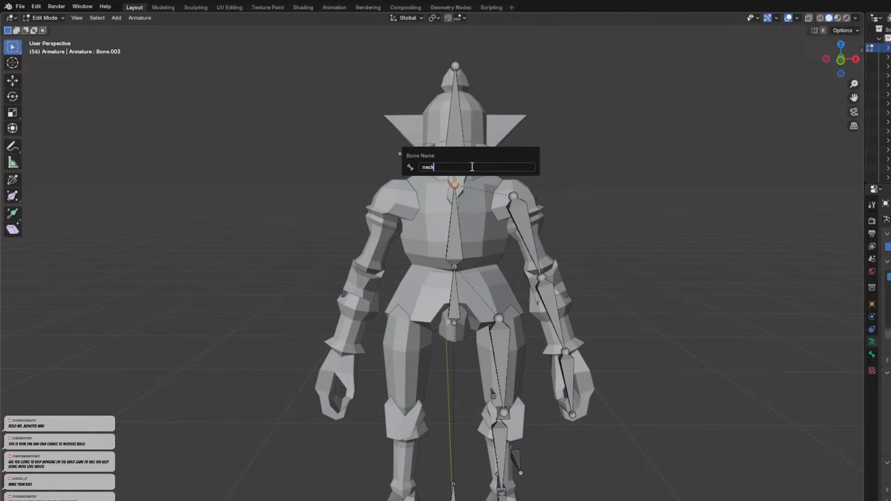
text(eck)
key(Return)
click(458, 142)
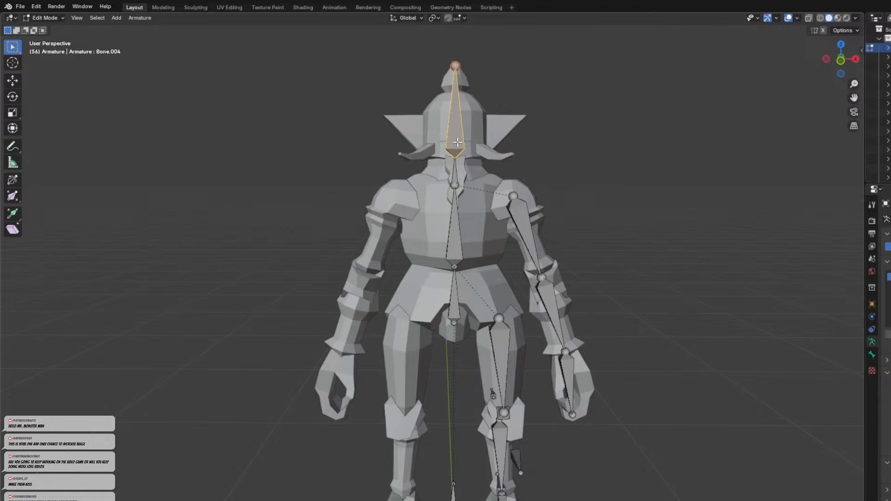
key(F2)
key(BackSpace)
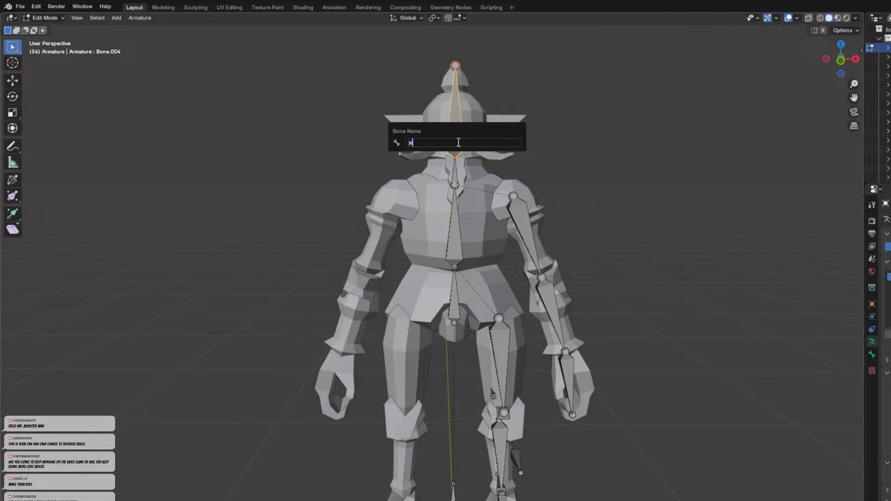
key(Return)
Rename the left arm bone between the shoulder and the elbow as upperarm.L.
click(523, 226)
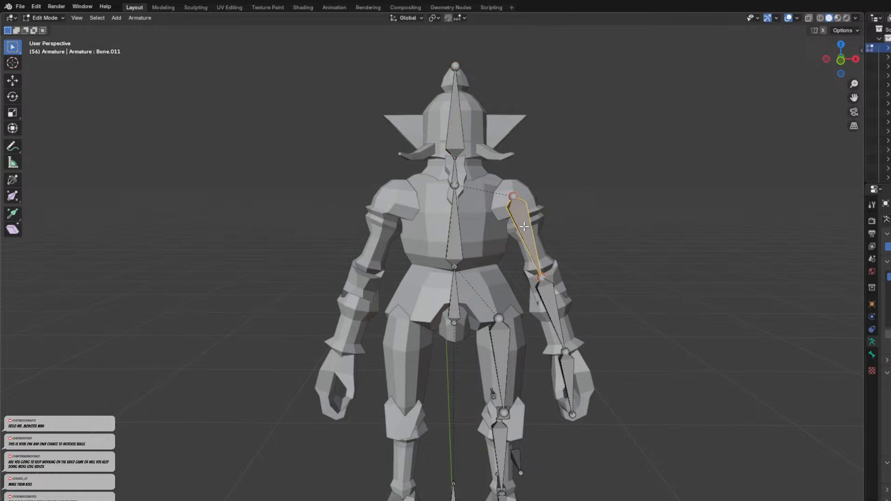
key(F2)
text(upperarm)
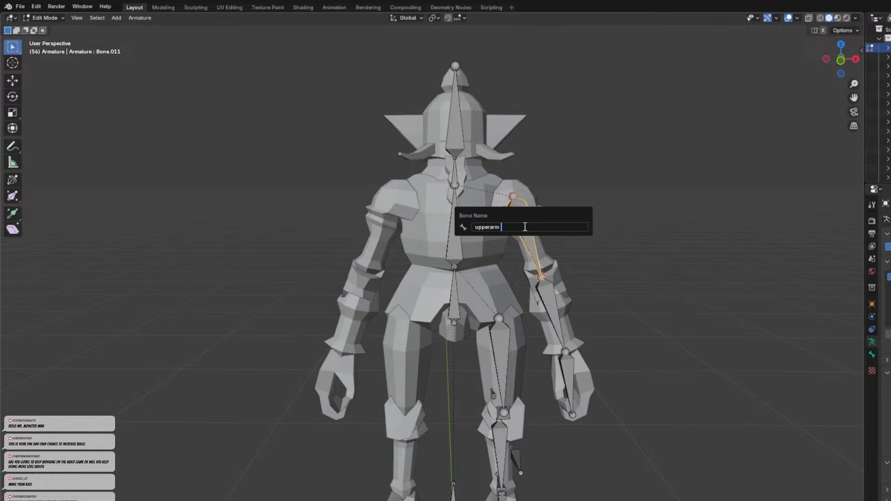
key(BackSpace)
text(.L)
key(Return)
Rename the left arm bone between the elbow and the wrist as forarm.L.
click(561, 312)
shift+middle_drag(561, 310, 501, 254)
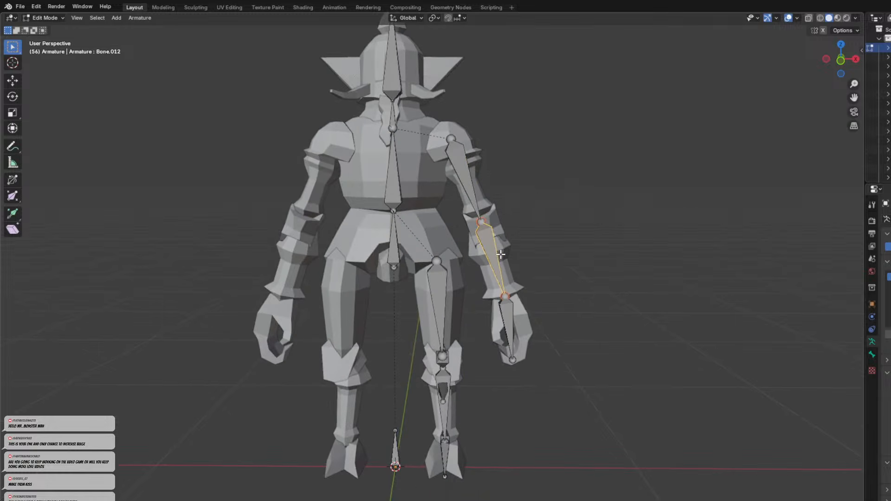
key(F2)
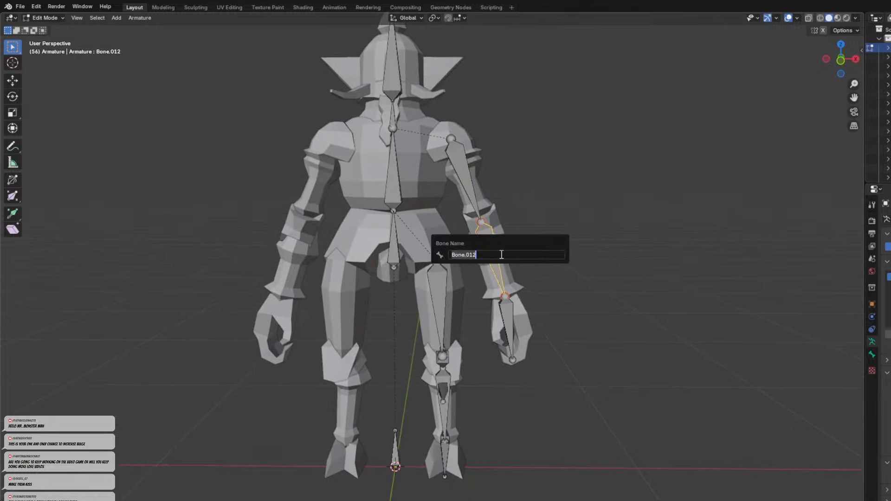
text(forarm.L)
key(Return)
Rename the bone inside the left hand as Hand.L.
click(513, 325)
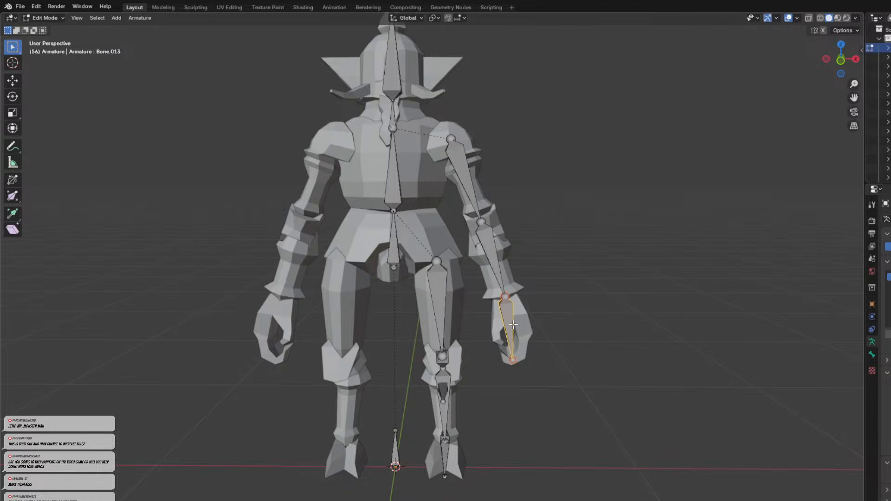
key(F2)
text(H)
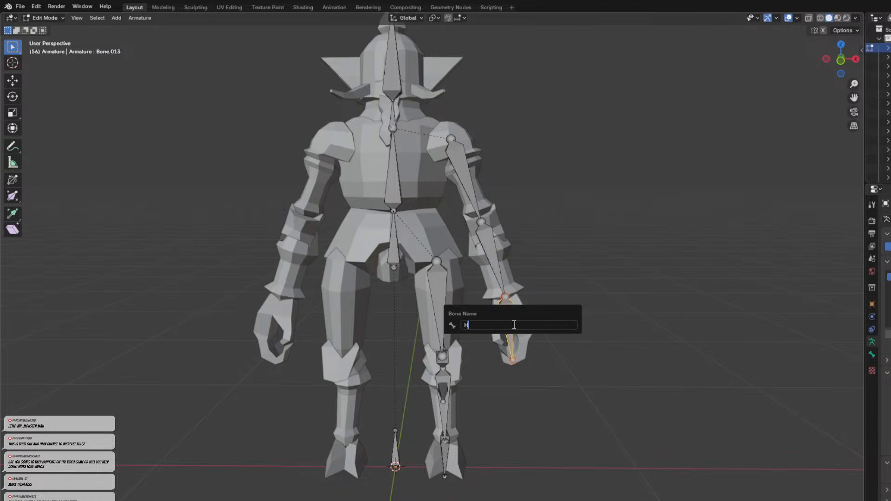
text(and.L)
key(Return)
Rename the left thigh bone as Upperleg.L.
click(440, 313)
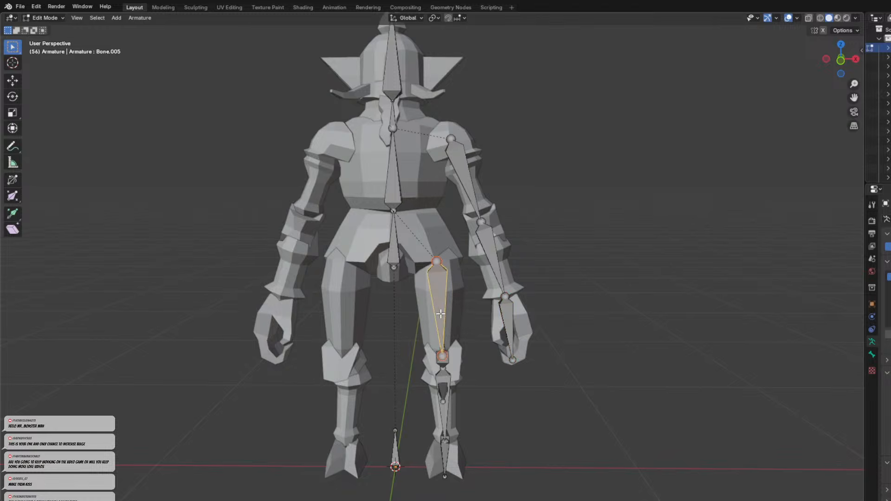
key(F2)
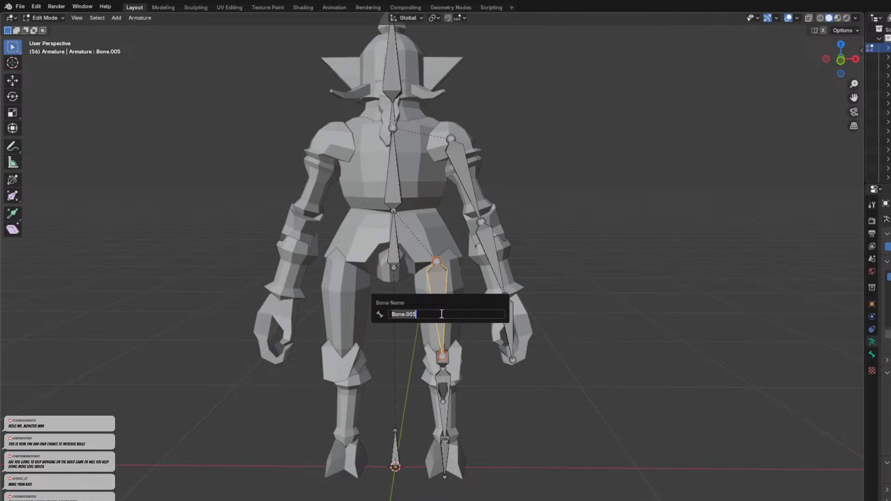
text(Upper)
key(BackSpace)
text(leg.L)
key(Return)
Rename the short left leg bone between the knee and the top of the shin as upperleg2.L.
click(449, 364)
mouse_move(456, 371)
middle_down()
mouse_move(438, 354)
mouse_move(429, 375)
mouse_move(458, 360)
middle_up()
click(444, 381)
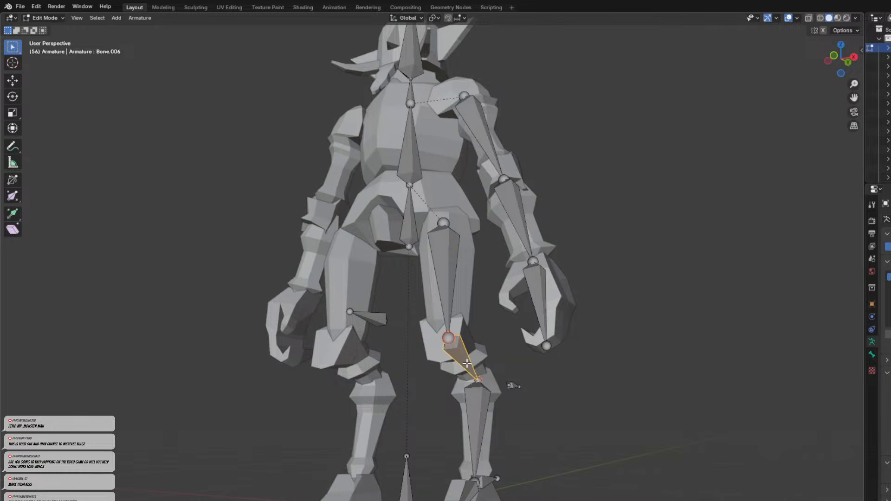
key(F2)
text(ca)
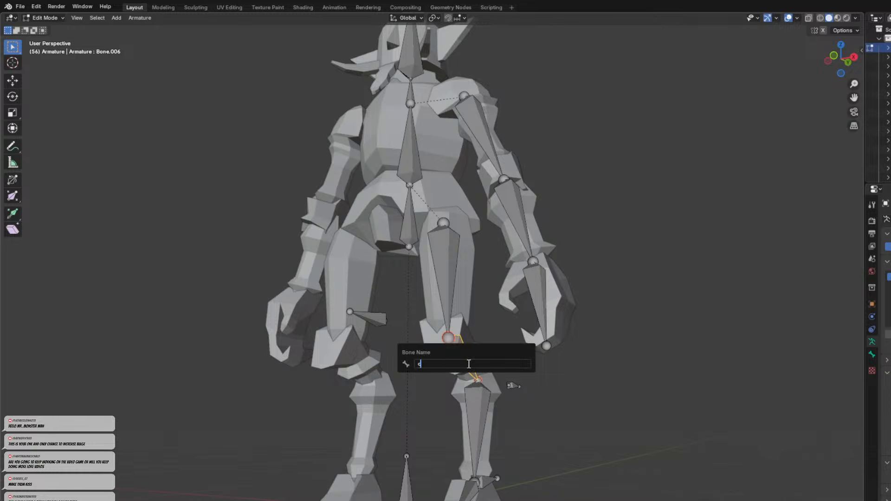
key(BackSpace)
key(BackSpace)
text(upperleg2L)
key(BackSpace)
text(.L)
key(Return)
Rename the left shin bone between the knee joint and the ankle as Calf.L.
click(475, 408)
shift+middle_drag(475, 409, 481, 291)
middle_drag(485, 353, 506, 374)
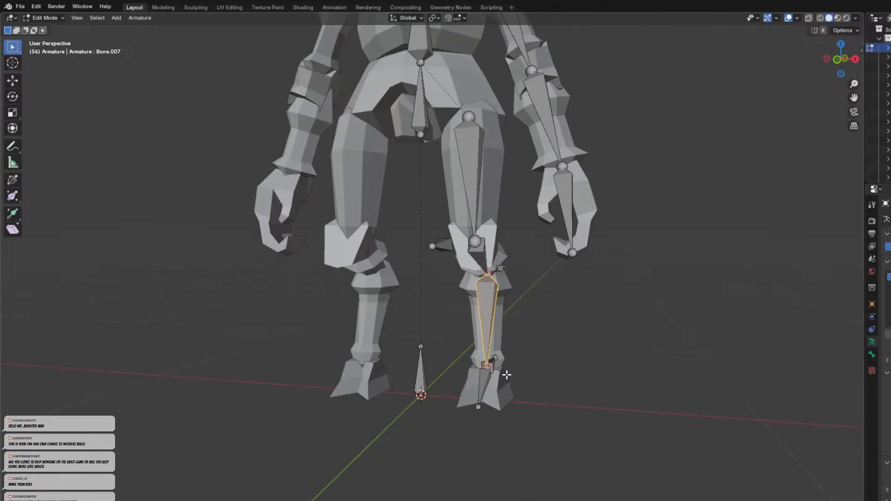
key(F2)
key(BackSpace)
text(Calf)
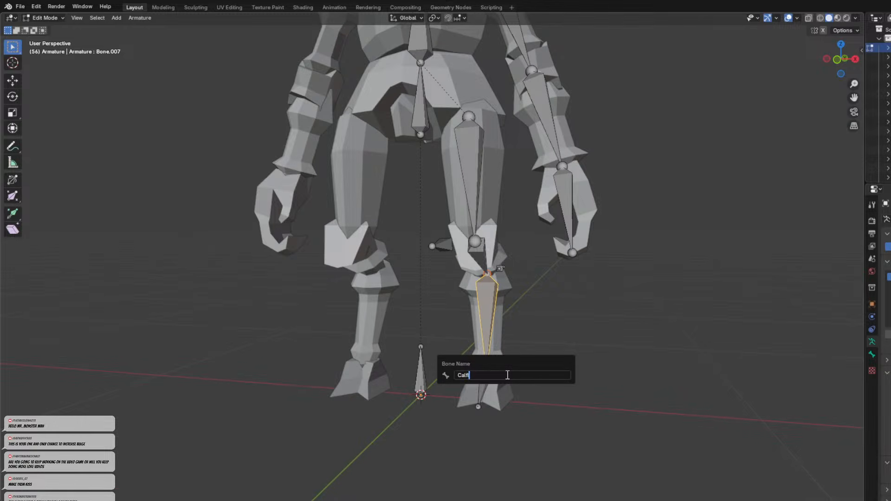
text(.L)
key(Return)
Rename the bone inside the left foot as Foot.L.
click(482, 386)
key(F2)
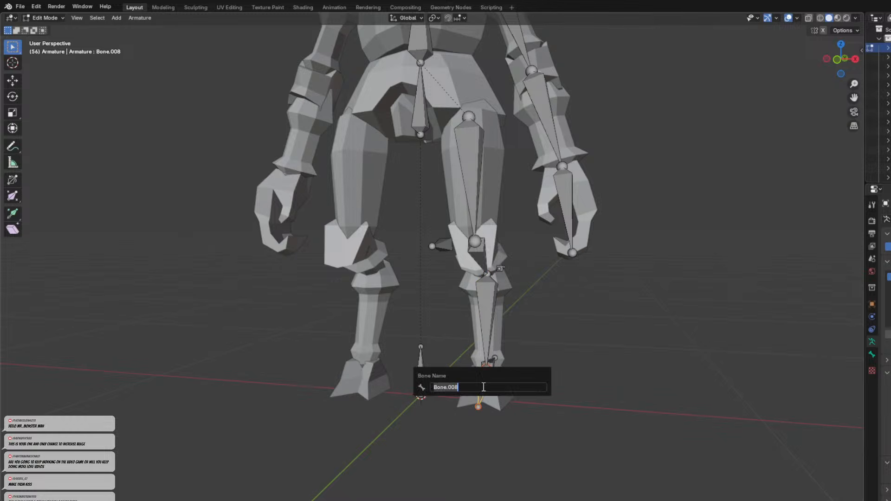
text(Foot.L)
key(Return)
Rename the control bone extending backwards from the left ankle as Back foot.
click(503, 376)
middle_drag(503, 376, 478, 368)
click(461, 374)
key(F2)
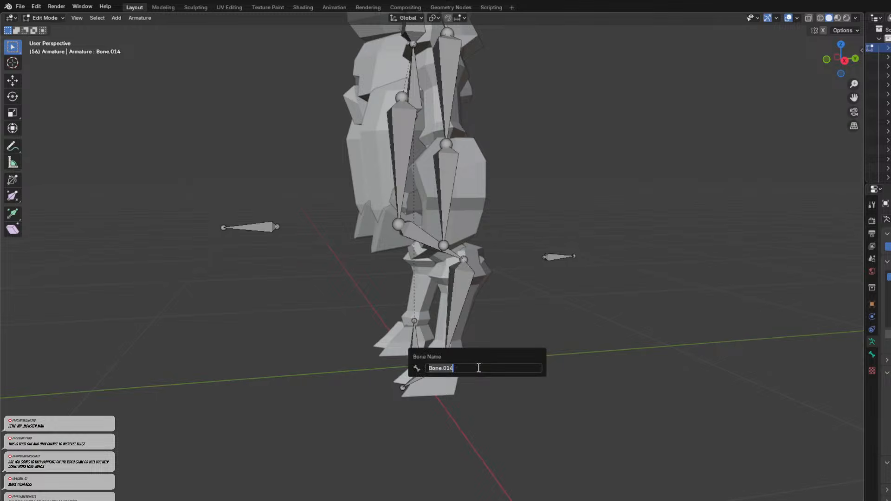
text(K)
text(Bak)
key(BackSpace)
text(ck fp)
key(BackSpace)
text(ood)
key(BackSpace)
text(t)
key(Return)
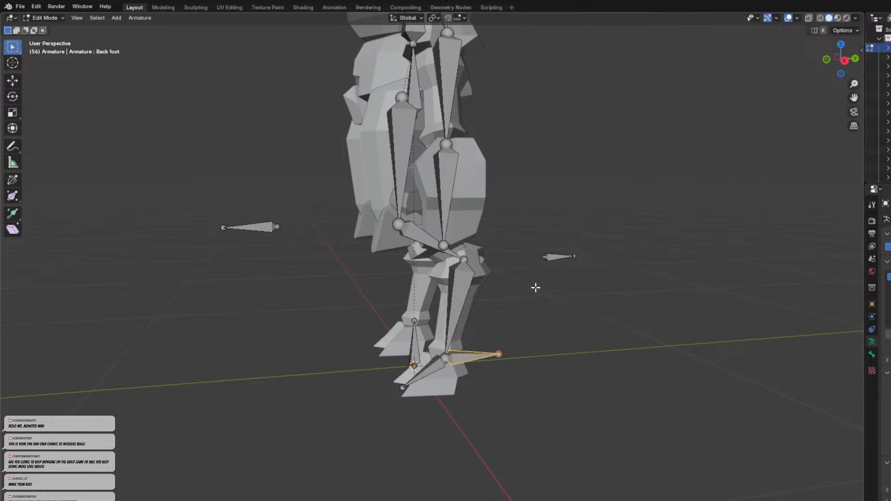
Add the .L suffix to the Back foot bone so its name reads Back foot.L.
click(560, 260)
middle_drag(543, 270, 534, 275)
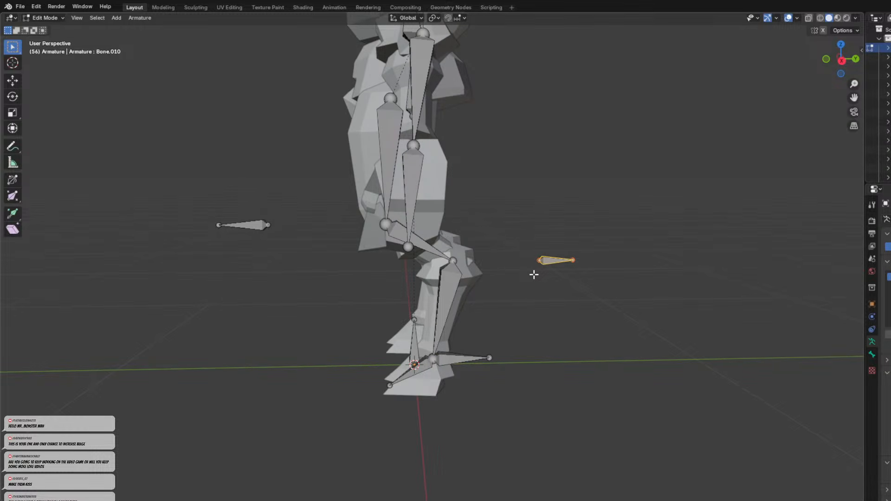
click(463, 355)
key(Tab)
key(Tab)
key(F2)
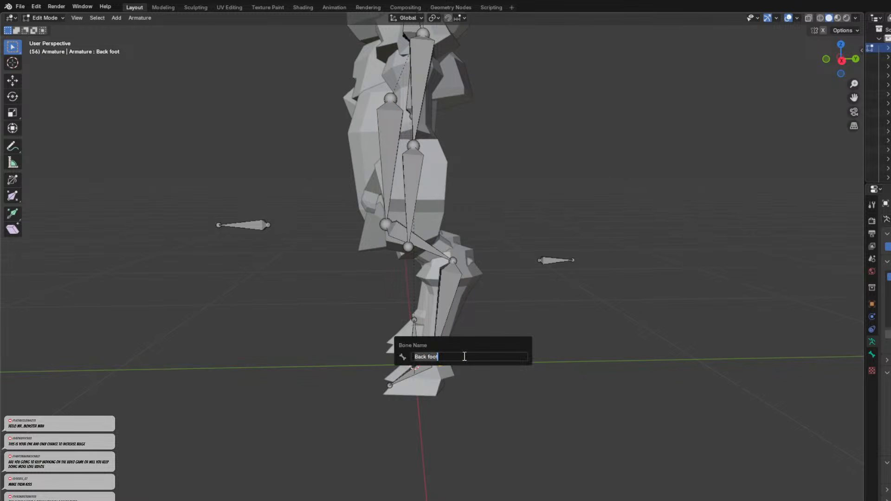
text(.L)
key(Return)
Rename the detached control bone behind the left calf as backcalf.L.
click(554, 261)
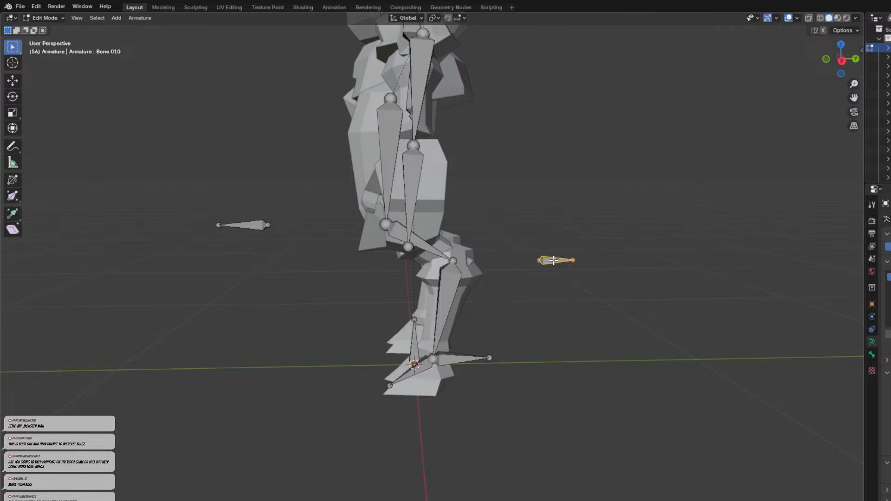
key(F2)
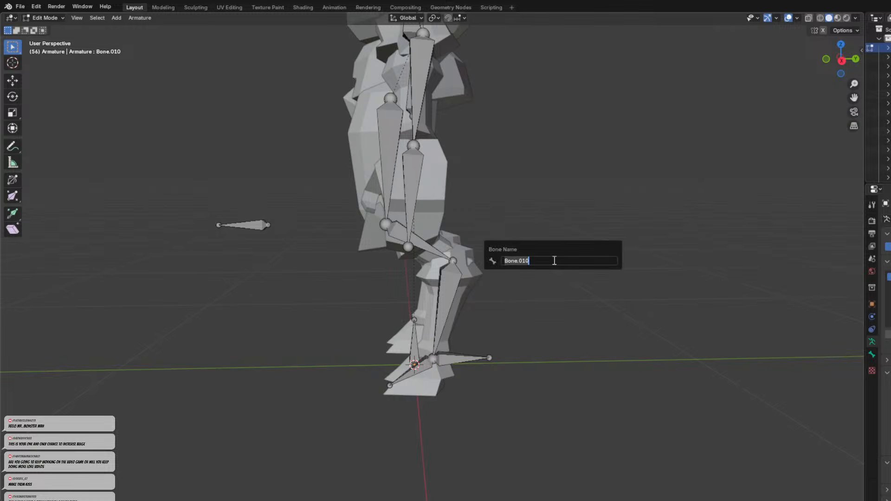
text(back calf)
key(BackSpace)
key(BackSpace)
key(BackSpace)
key(BackSpace)
key(BackSpace)
text(calf.L)
key(Return)
Rename the detached control bone in front of the left knee as Knee.L.
click(257, 226)
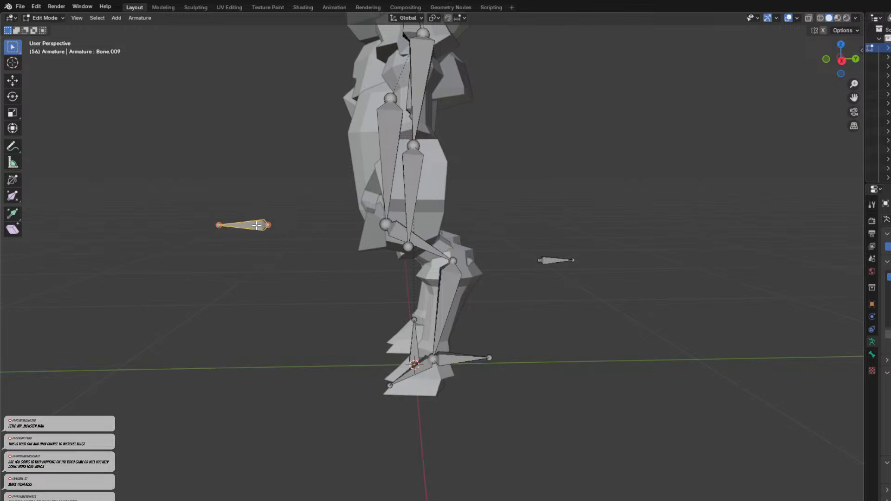
key(F2)
text(knee)
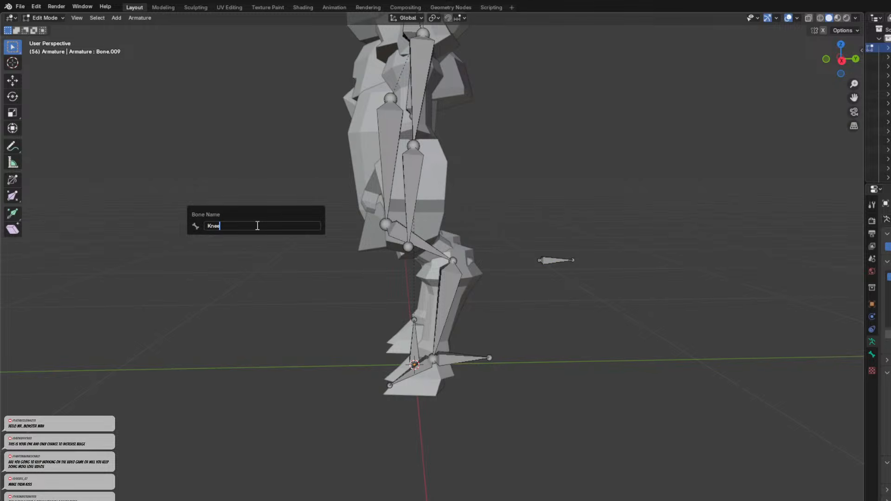
text(.L)
key(BackSpace)
key(BackSpace)
text(.L)
key(Return)
Turn on the display of bone names for the armature and check the labels from head to foot.
middle_drag(341, 323, 778, 372)
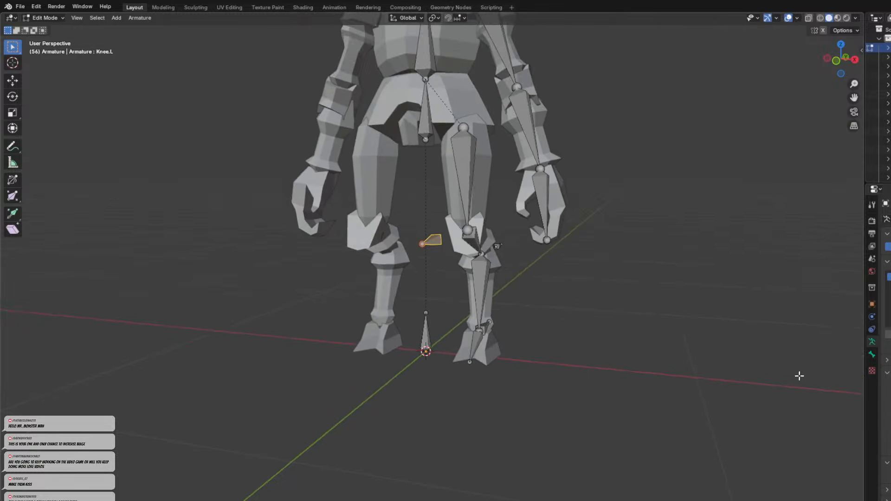
click(889, 402)
shift+middle_drag(596, 231, 576, 376)
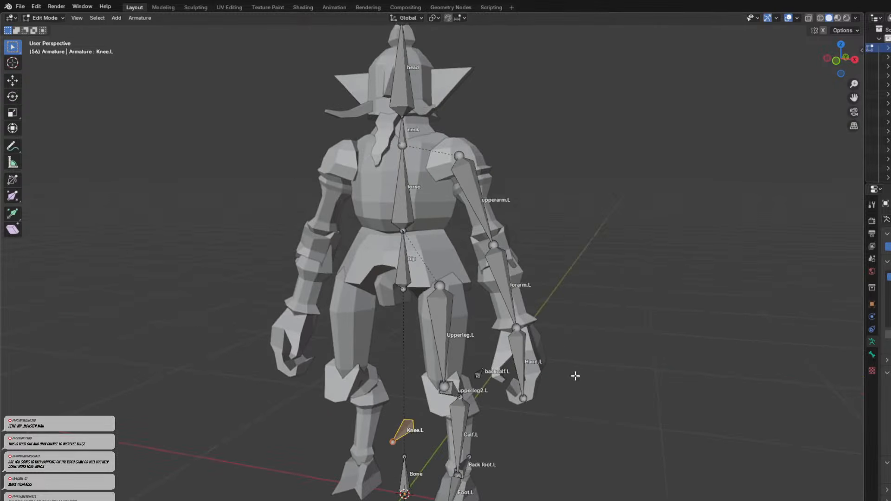
shift+middle_drag(477, 211, 483, 172)
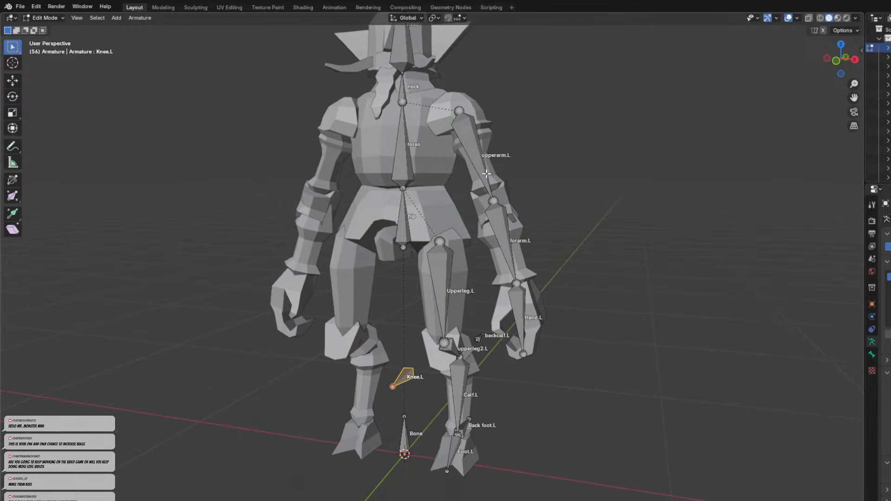
shift+middle_drag(504, 383, 511, 326)
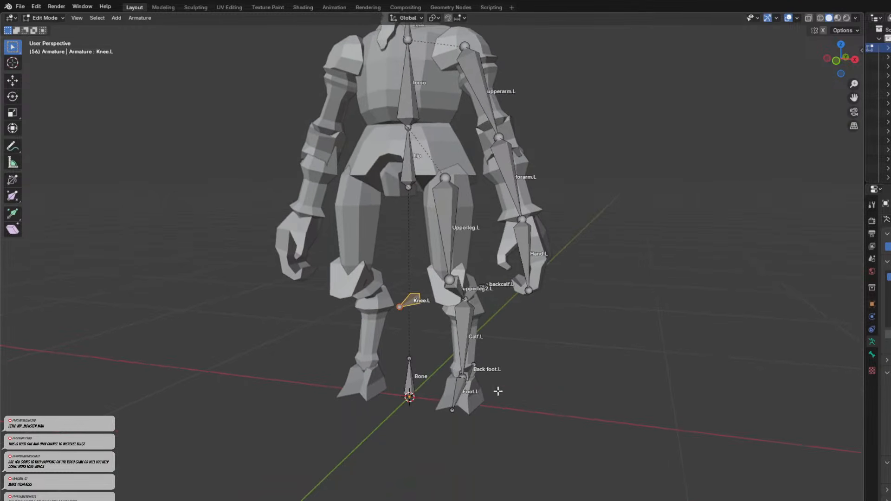
Rename the root bone on the ground between the feet as therootofallevil.
middle_drag(504, 411, 485, 373)
click(426, 378)
click(431, 363)
middle_drag(431, 364, 458, 364)
scroll(458, 361, up, 2)
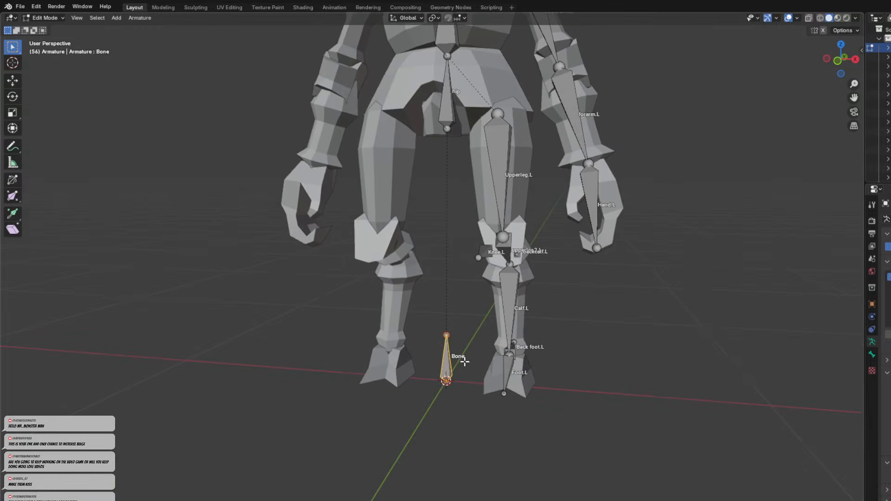
key(F2)
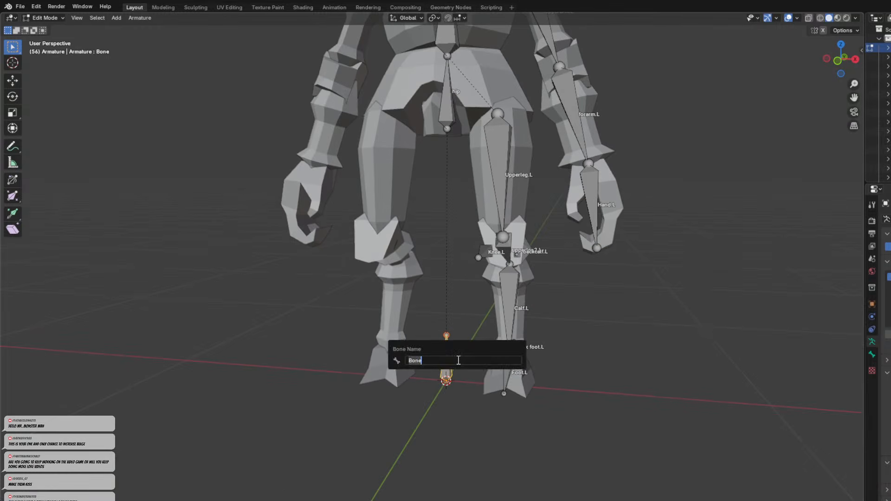
text(The r)
key(BackSpace)
key(BackSpace)
key(BackSpace)
key(BackSpace)
key(BackSpace)
text(therootof a)
key(BackSpace)
key(BackSpace)
text(allevil)
key(Return)
Examine the left leg and foot bones and the Knee.L control bone from the side, selecting them one after another.
middle_drag(478, 403, 491, 356)
click(488, 350)
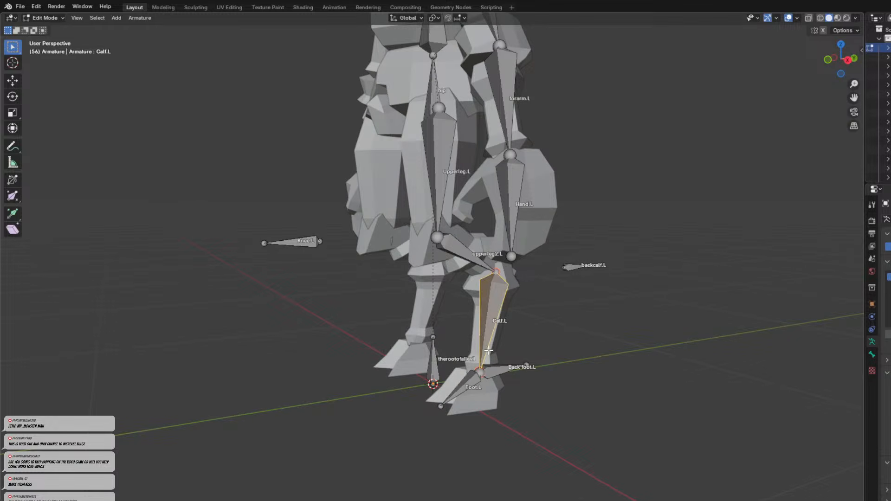
click(460, 380)
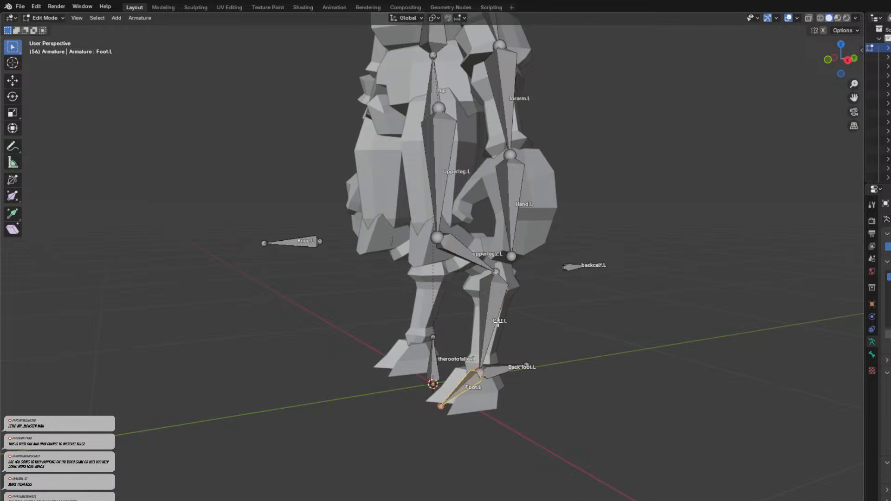
click(437, 237)
click(453, 247)
middle_drag(459, 262, 468, 259)
click(506, 275)
click(464, 250)
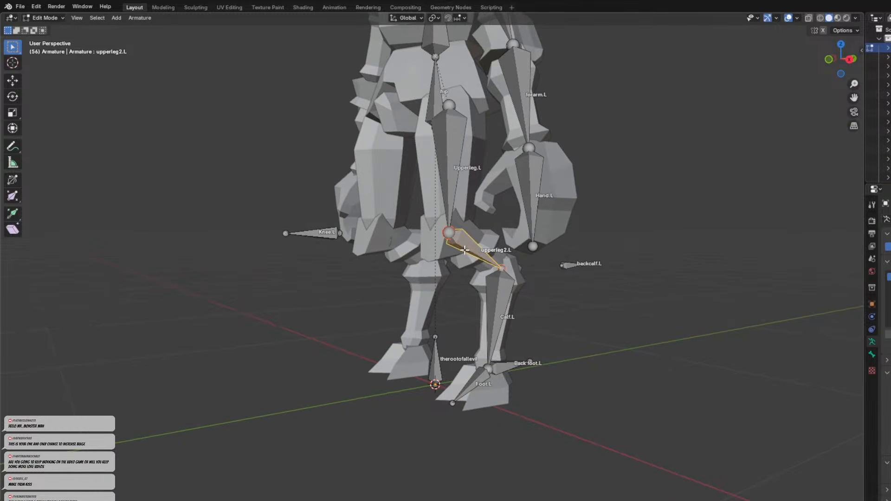
click(442, 238)
click(288, 234)
click(333, 241)
middle_drag(340, 260, 300, 290)
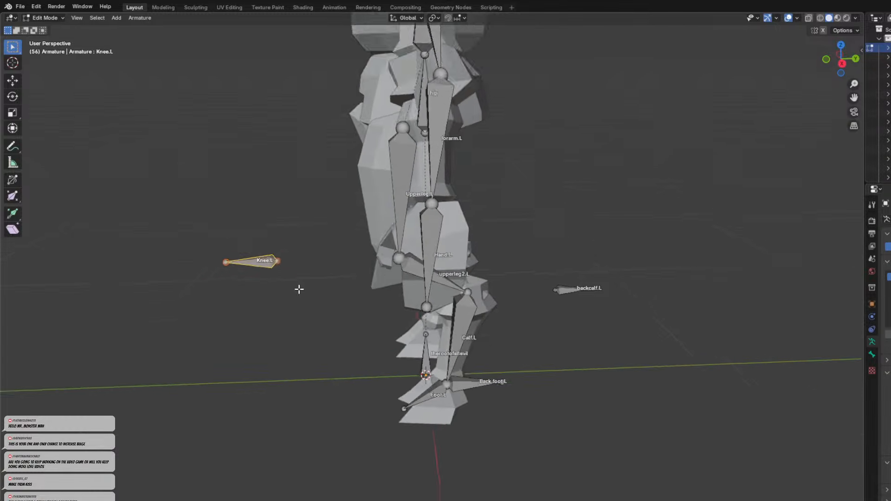
scroll(298, 290, up, 1)
click(299, 290)
click(391, 270)
click(402, 273)
mouse_move(401, 273)
middle_down()
mouse_move(385, 259)
mouse_move(399, 266)
middle_up()
click(350, 274)
Select the upperleg2.L bone and switch the armature to Pose Mode.
click(435, 243)
middle_drag(435, 244, 487, 240)
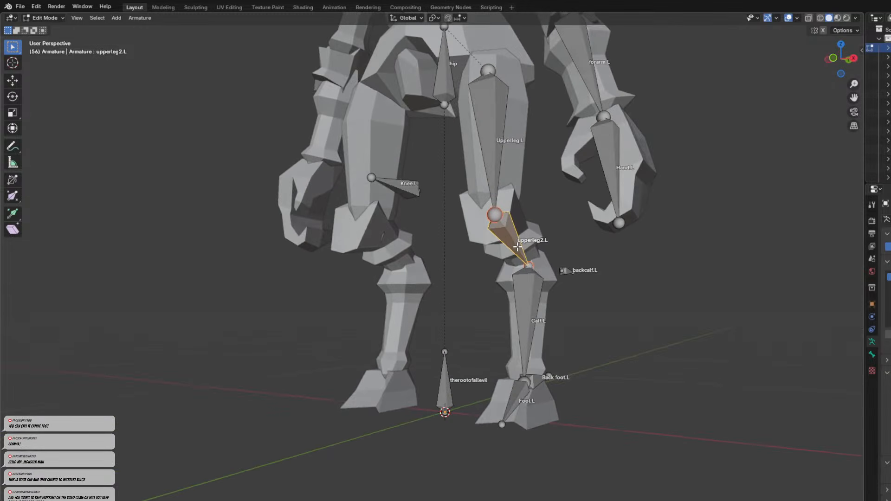
middle_drag(536, 260, 525, 268)
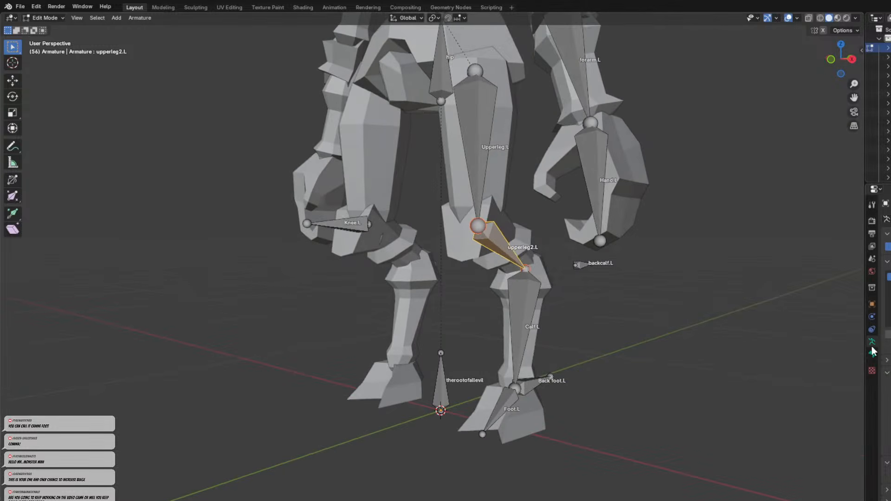
click(60, 19)
click(60, 46)
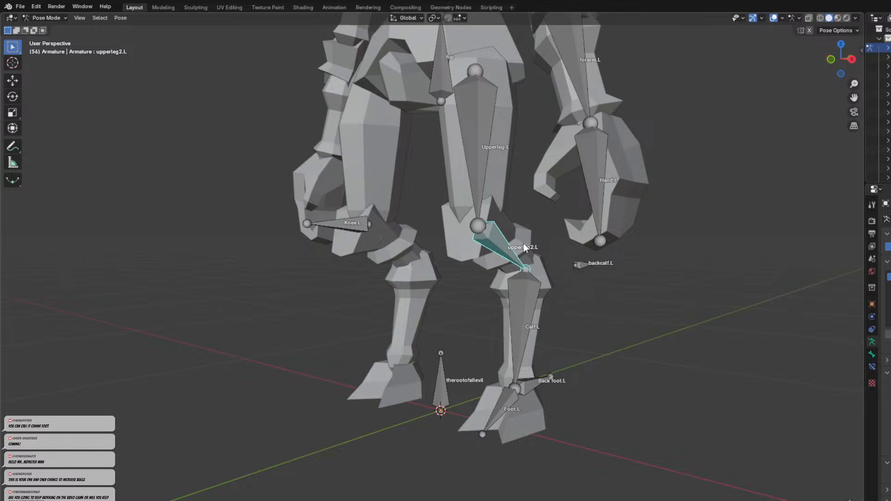
Try adding an Inverse Kinematics bone constraint to upperleg2.L.
click(872, 366)
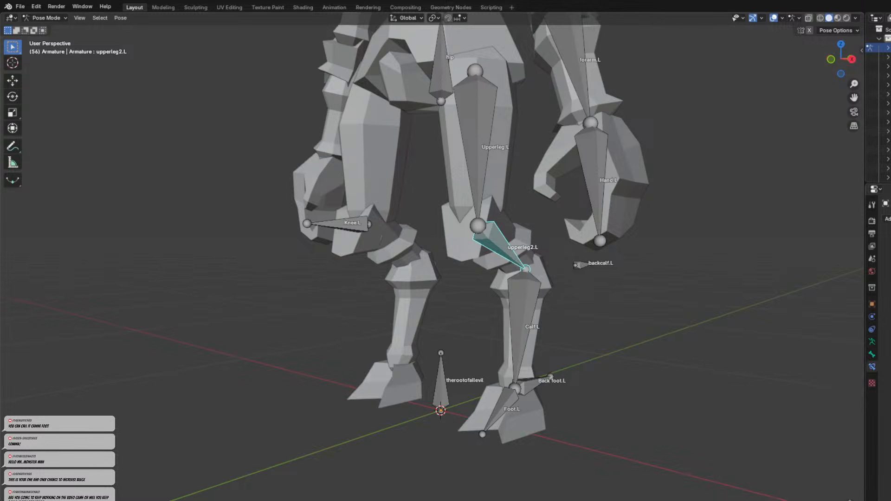
click(887, 219)
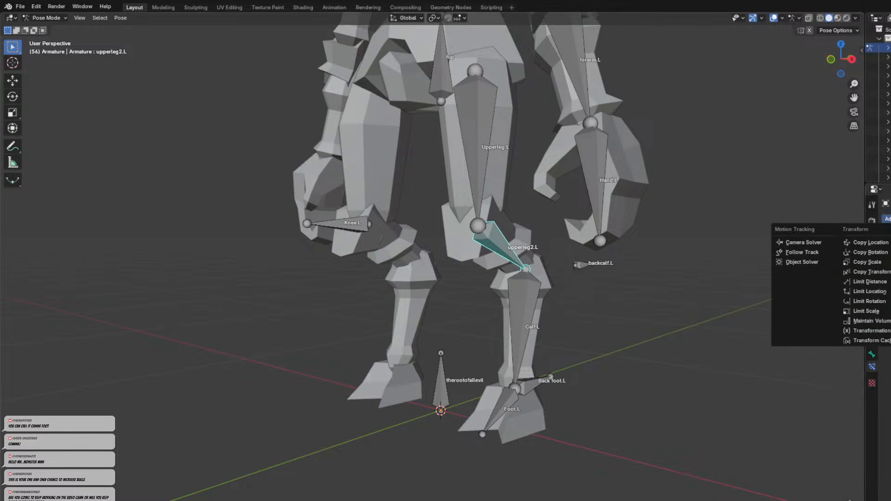
click(890, 262)
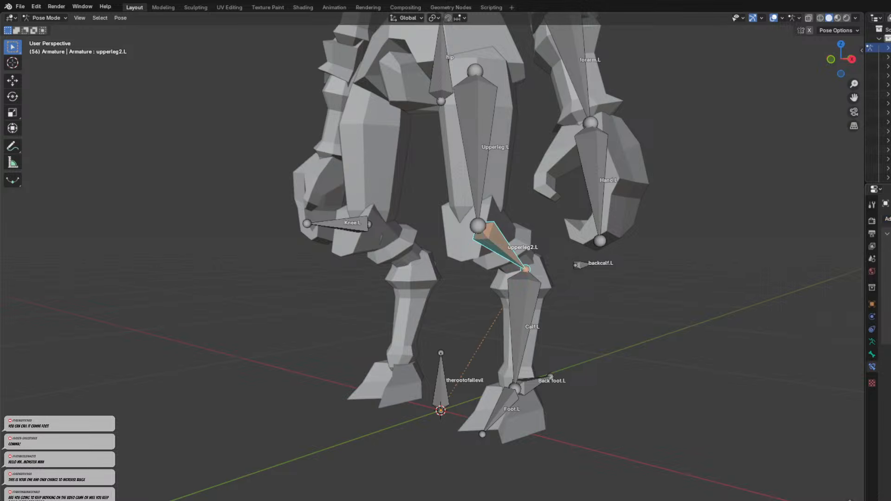
Try Knee.L as the target of the upperleg2.L constraint, shorten the chain to that single bone, and inspect the leg.
middle_drag(623, 308, 724, 304)
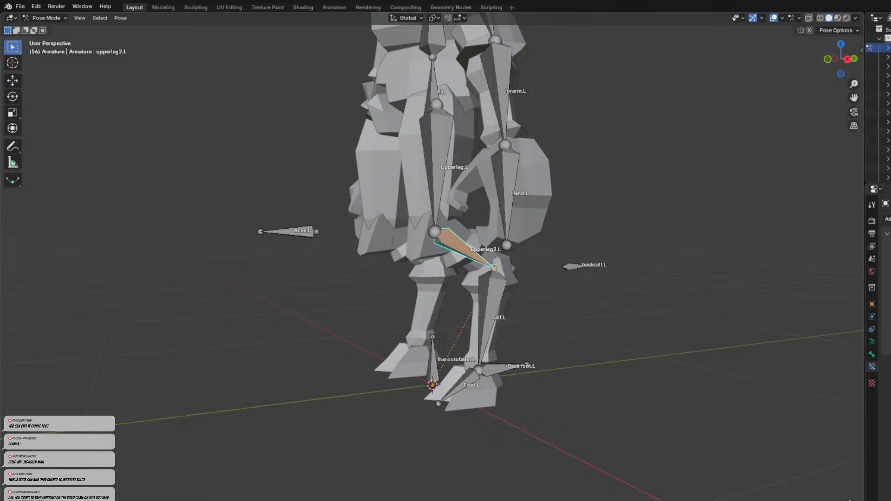
click(299, 233)
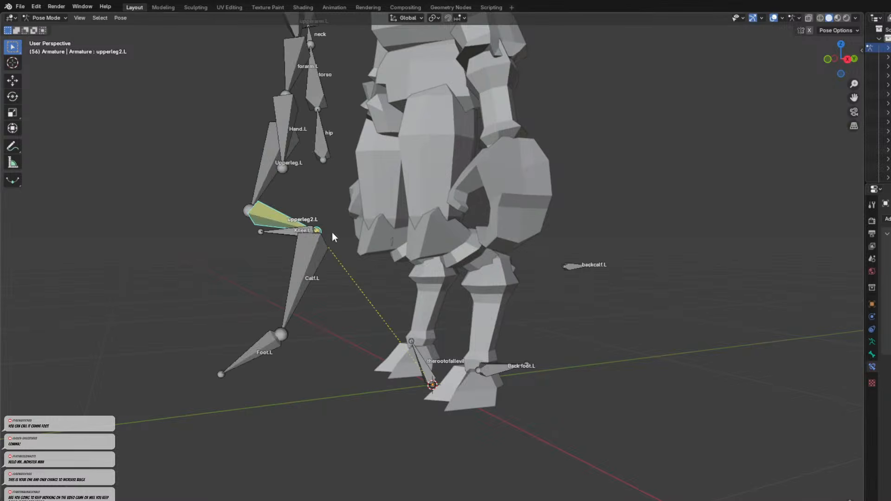
middle_drag(329, 233, 344, 232)
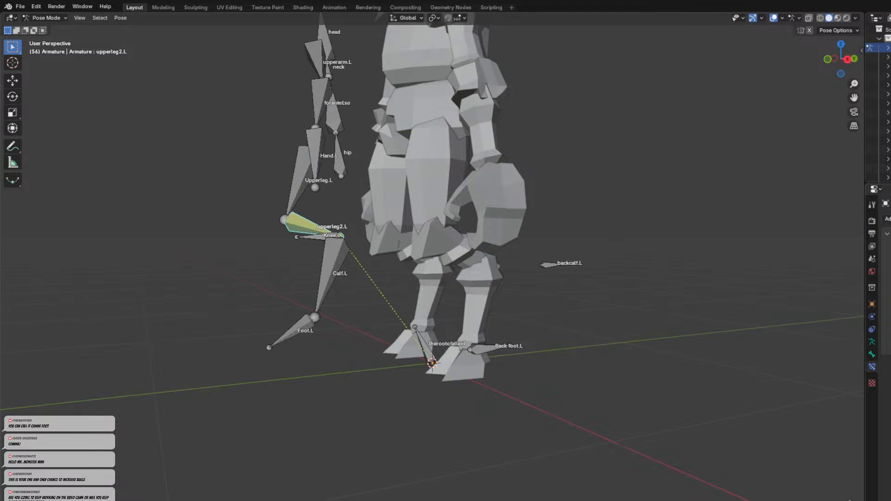
mouse_move(619, 274)
middle_down()
mouse_move(636, 271)
mouse_move(620, 267)
middle_up()
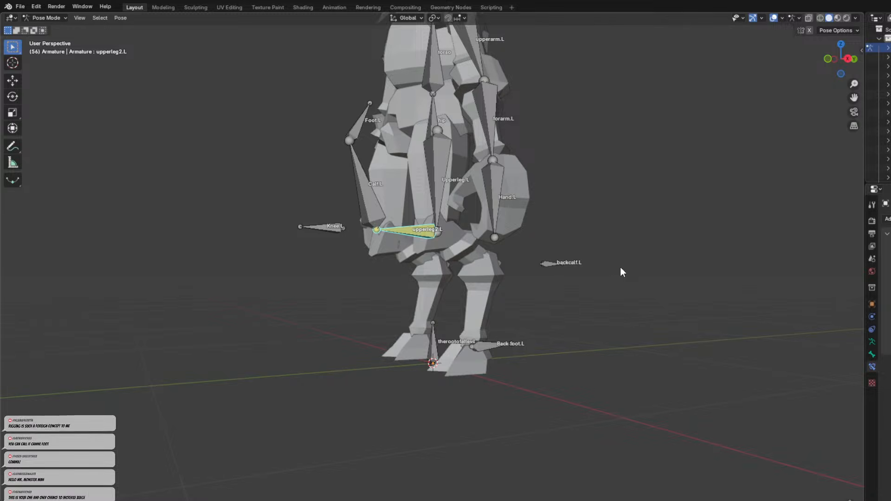
scroll(619, 267, down, 1)
middle_drag(547, 288, 539, 293)
scroll(497, 274, up, 1)
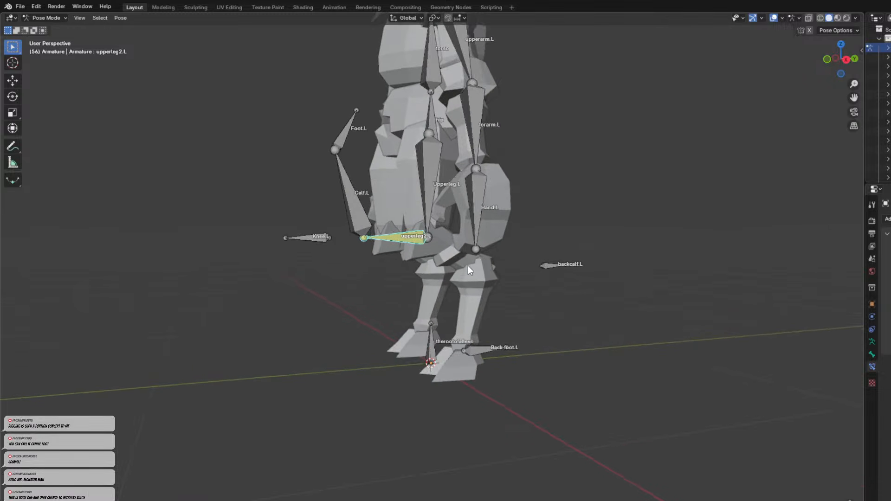
mouse_move(468, 265)
middle_down()
mouse_move(468, 257)
mouse_move(493, 260)
mouse_move(470, 267)
middle_up()
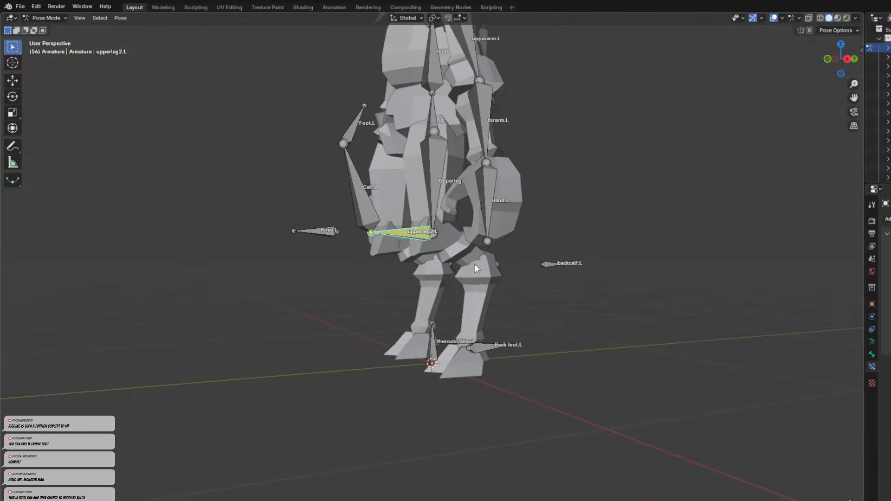
Undo the target and chain changes on the upperleg2.L constraint, compare Calf.L, and remove the constraint from upperleg2.L.
key(ctrl+z)
key(ctrl+z)
key(ctrl+z)
click(482, 304)
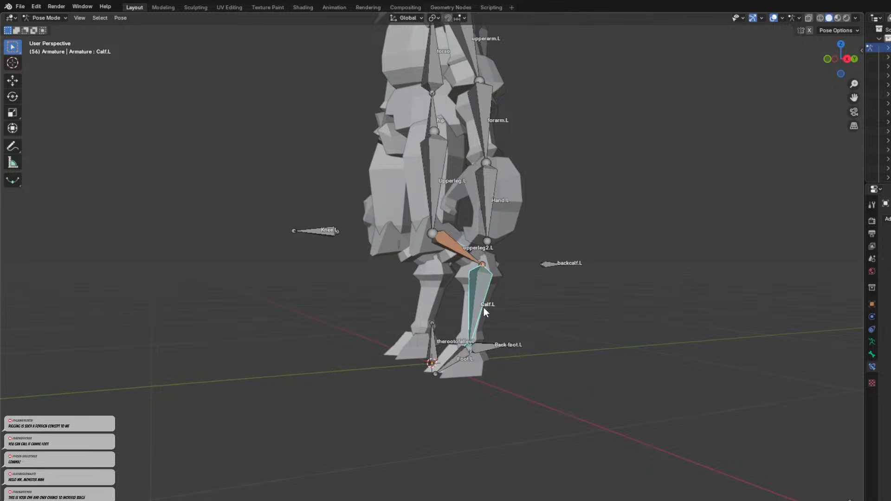
click(447, 249)
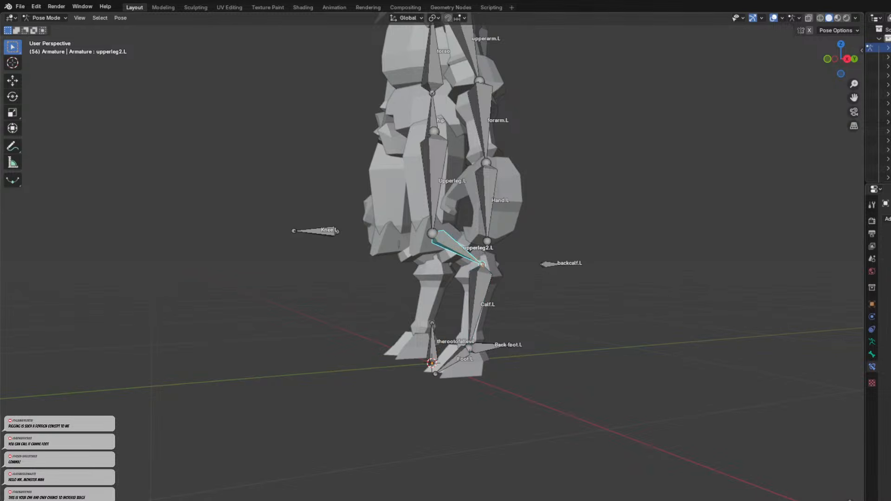
Examine the upperleg2.L, Foot.L and Calf.L bones of the left leg chain.
click(485, 293)
shift+middle_drag(486, 298, 521, 289)
click(499, 239)
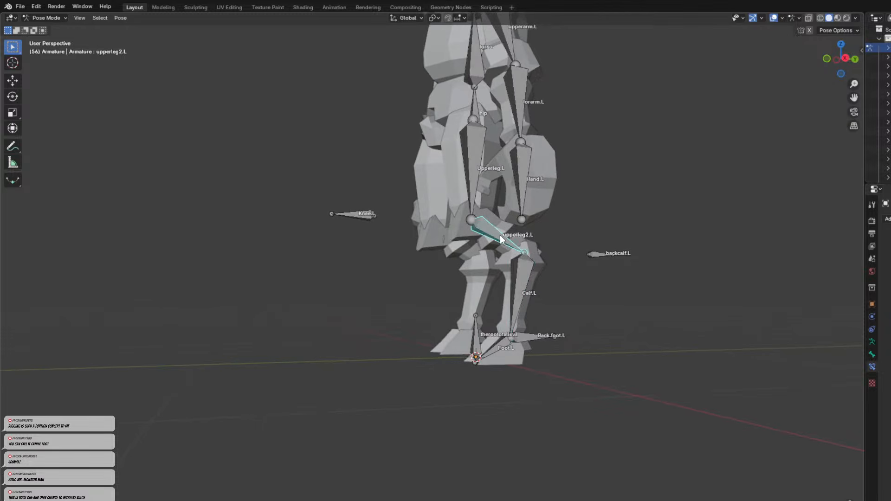
middle_drag(500, 235, 503, 287)
click(515, 378)
click(495, 381)
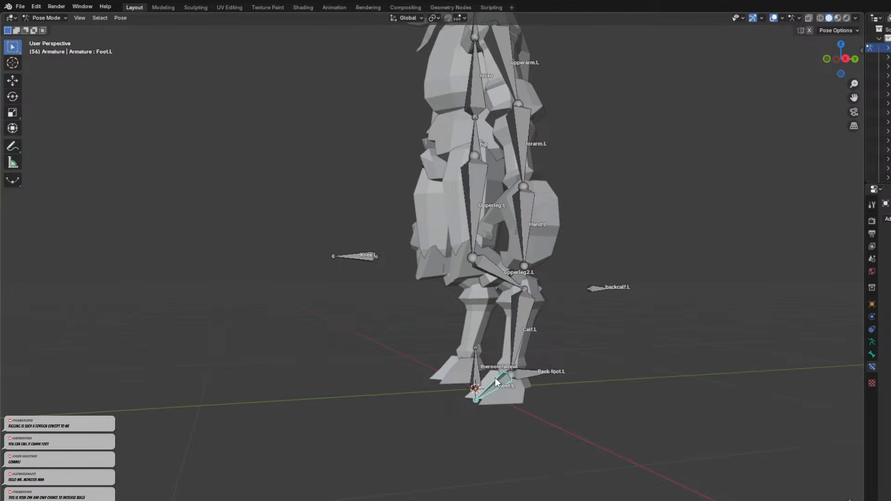
middle_drag(514, 374, 560, 285)
click(524, 285)
click(591, 305)
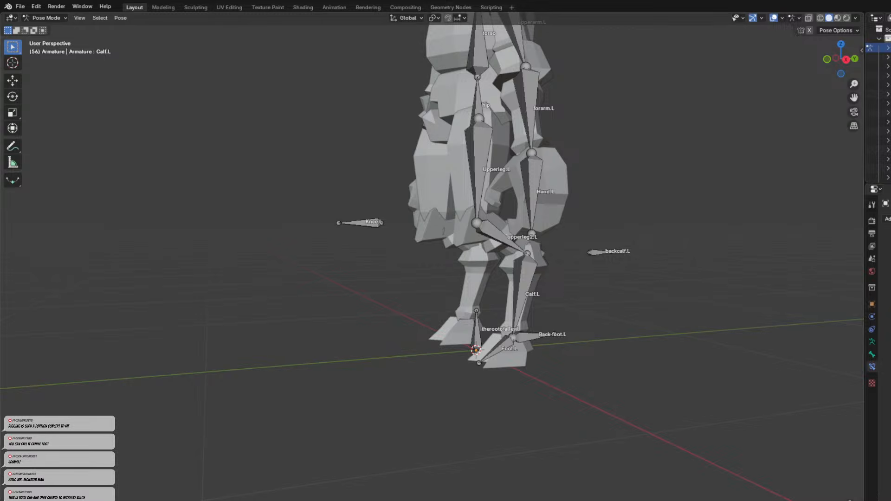
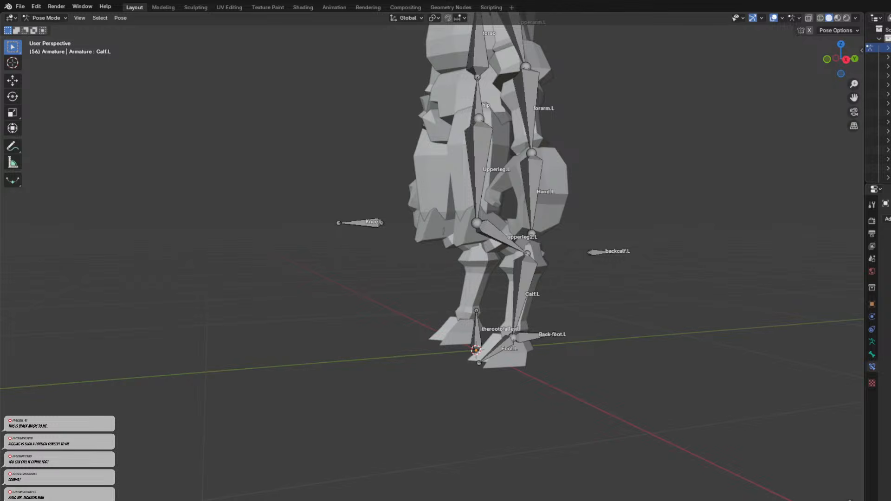
Add an Inverse Kinematics bone constraint to upperleg2.L.
click(518, 249)
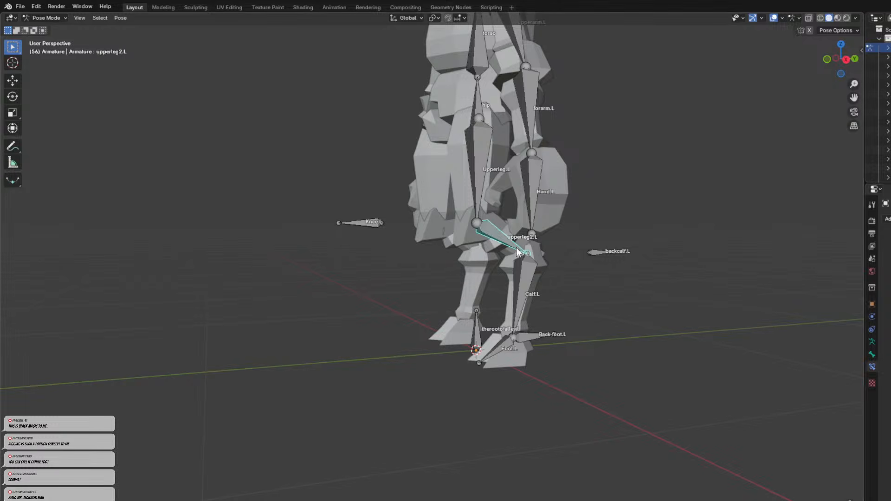
middle_drag(553, 282, 480, 252)
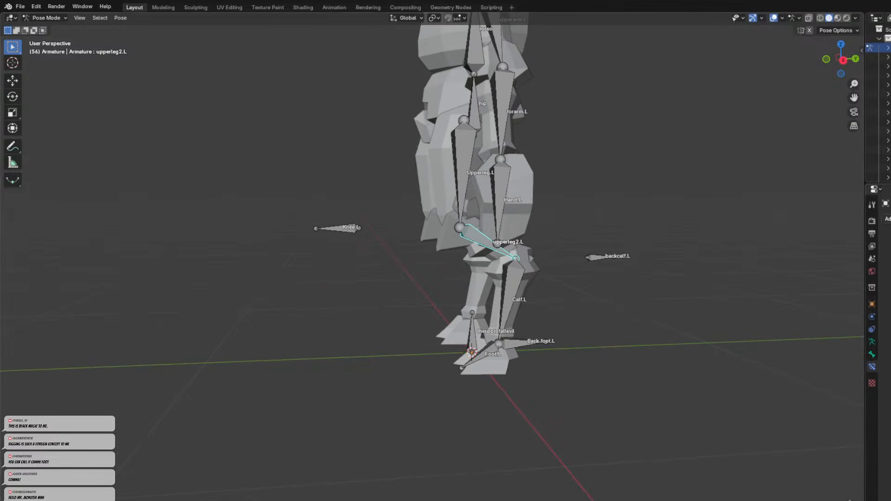
click(886, 218)
click(890, 262)
middle_drag(622, 277, 650, 271)
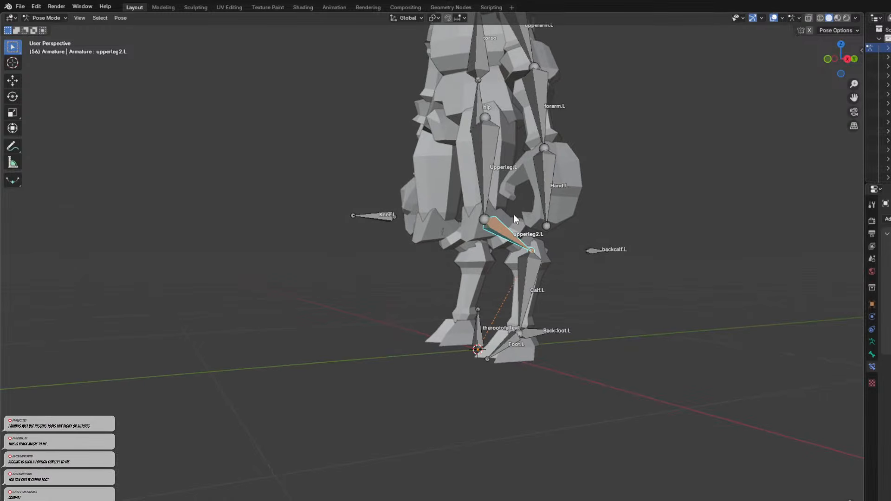
Configure the upperleg2.L Inverse Kinematics constraint with a target, a two-bone chain and Knee.L as the pole, aiming the joint toward Knee.L.
click(484, 192)
click(514, 236)
click(507, 230)
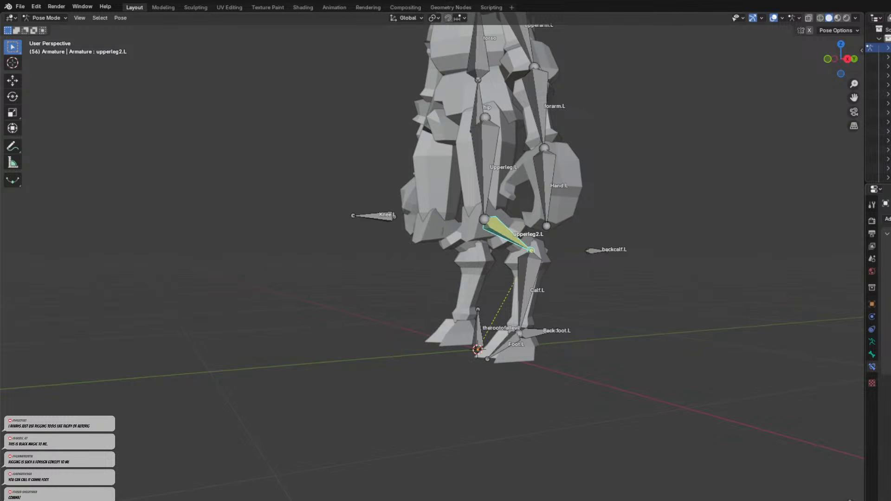
click(384, 215)
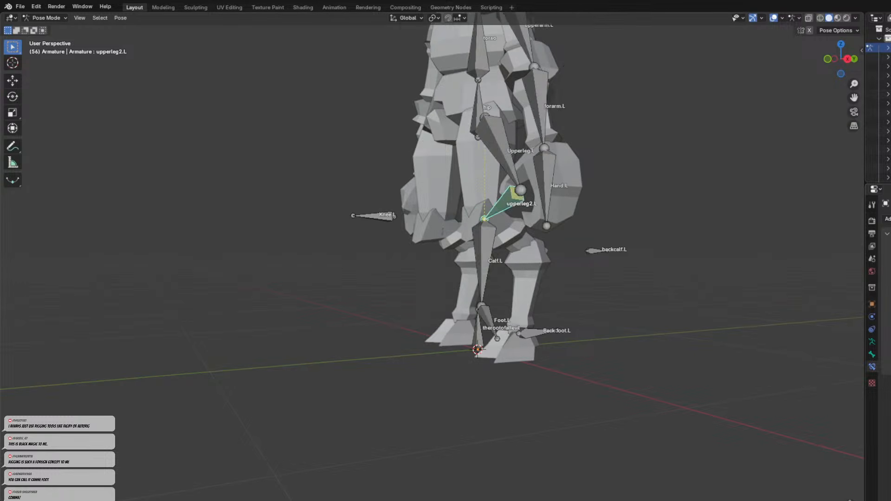
middle_drag(605, 291, 591, 263)
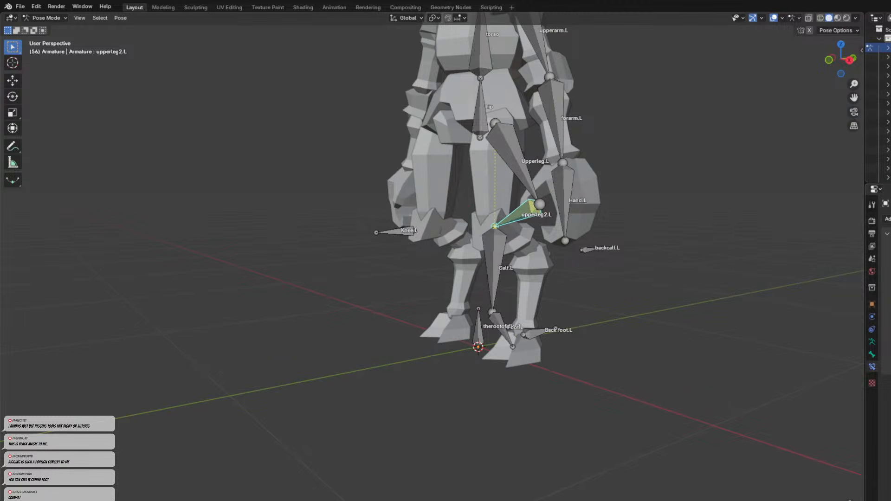
key(Return)
Test the Inverse Kinematics chain by moving the Knee.L control bone, viewing the leg from the side and the front.
middle_drag(689, 259, 358, 233)
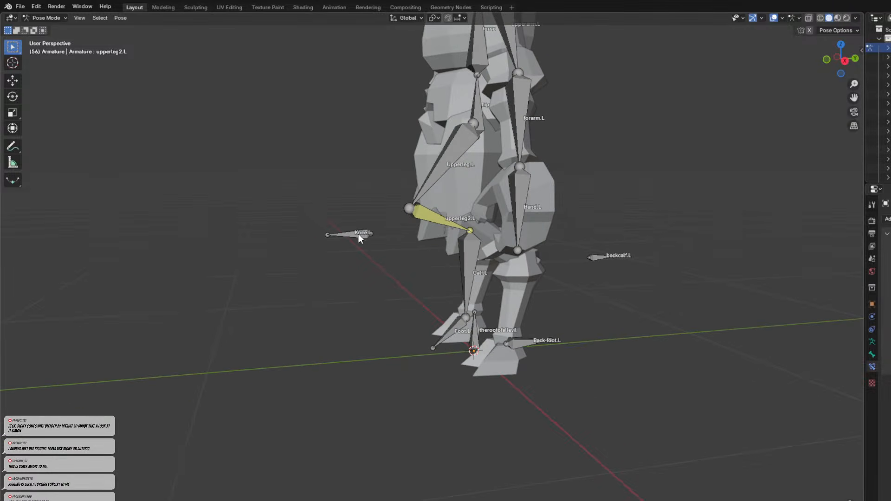
click(358, 234)
key(g)
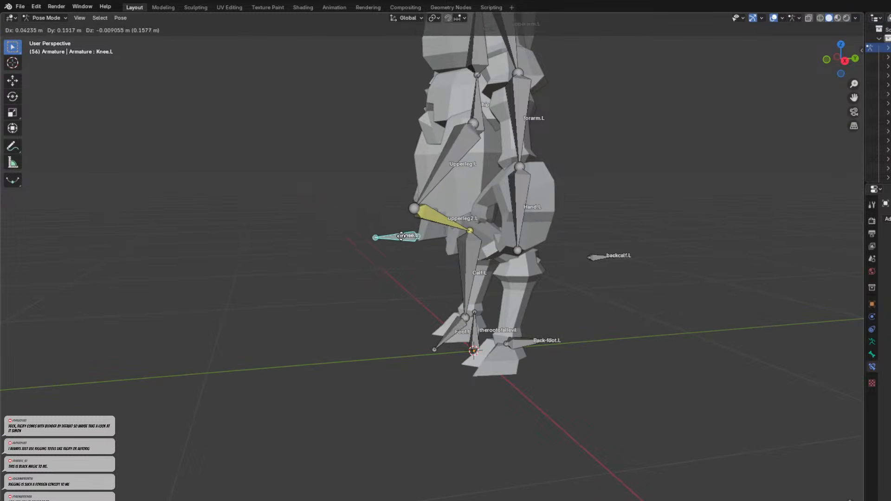
right_click(403, 231)
scroll(403, 234, up, 1)
middle_drag(402, 231, 489, 251)
key(g)
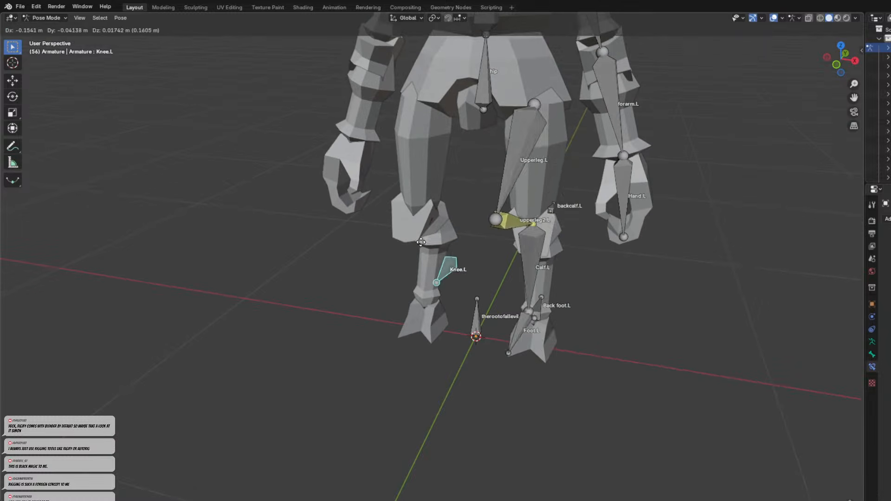
click(461, 253)
Examine the upperleg2.L, Calf.L and Foot.L bones and how they connect below the knee.
middle_drag(462, 253, 469, 213)
click(547, 232)
click(475, 189)
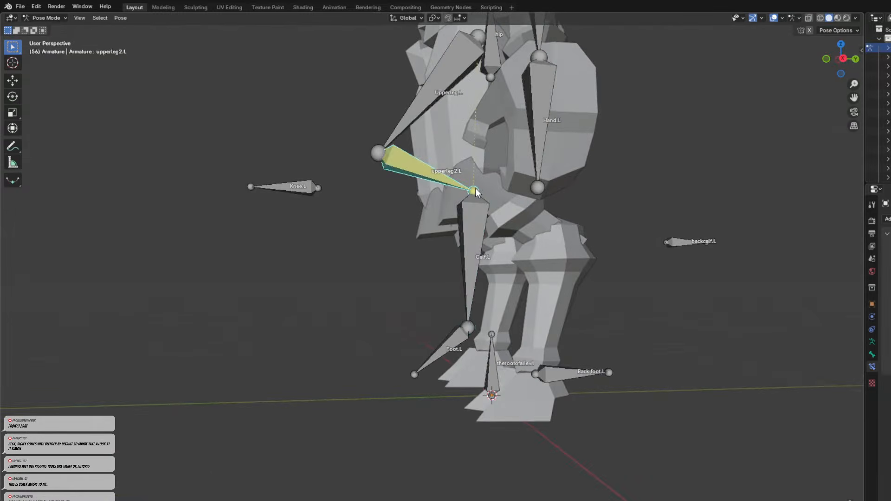
click(466, 323)
middle_drag(452, 336, 472, 340)
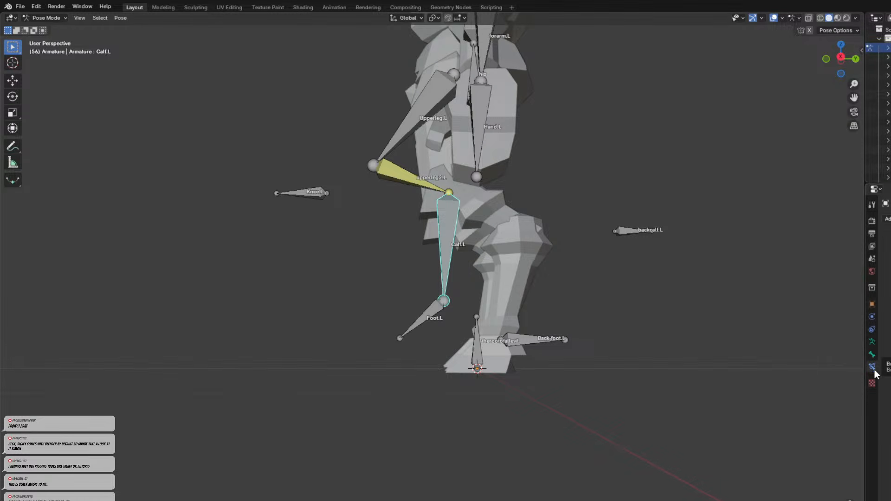
click(436, 307)
click(443, 265)
Check the bone properties of Knee.L, backcalf.L, Back foot.L and Foot.L.
click(299, 195)
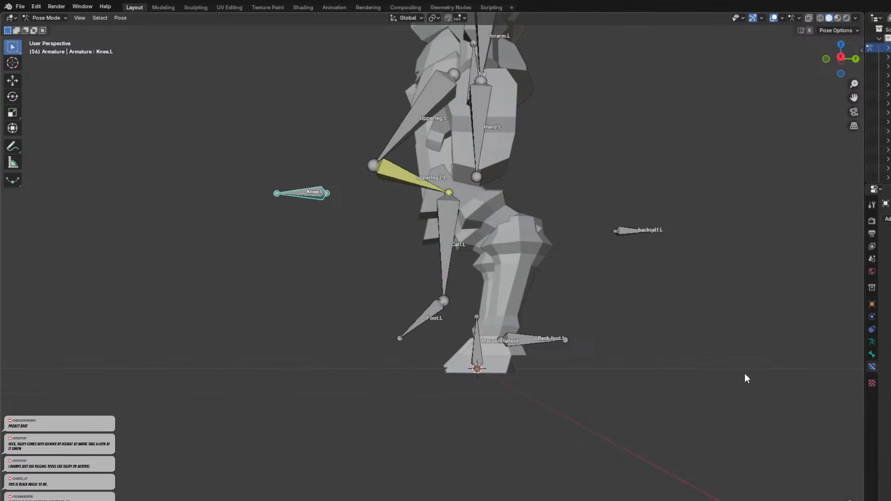
click(872, 354)
click(628, 230)
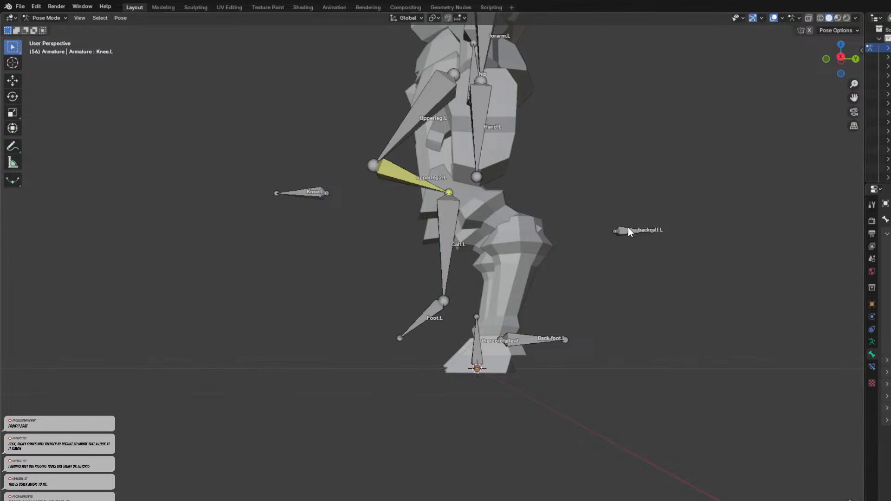
click(533, 339)
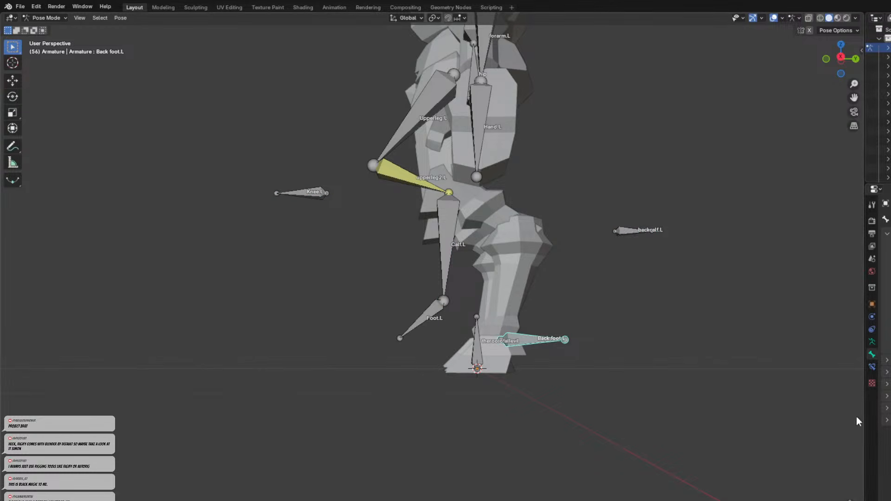
middle_drag(627, 375, 406, 358)
click(447, 344)
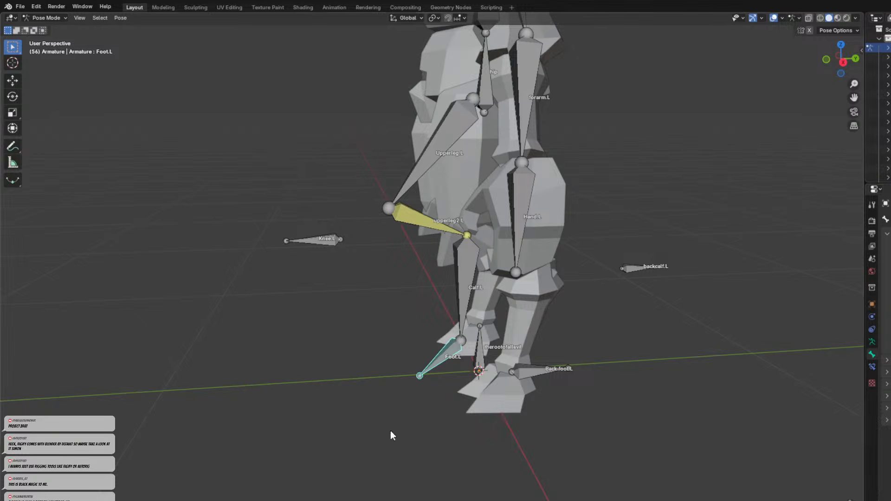
Test how the leg responds to moving the hip bone, and examine the joint between Calf.L and Foot.L.
click(453, 129)
click(492, 100)
key(g)
right_click(487, 140)
middle_drag(461, 216, 484, 268)
click(475, 324)
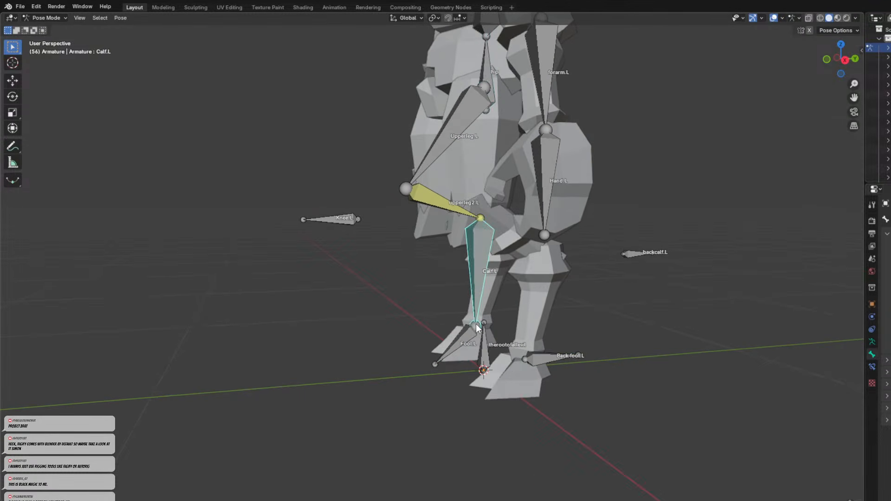
click(353, 478)
click(475, 327)
middle_drag(476, 327, 515, 351)
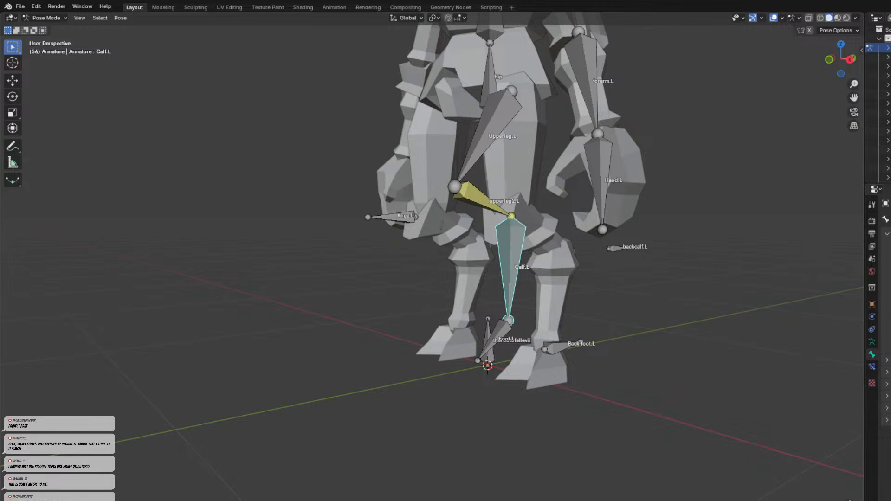
Change the Foot.L bone's relation settings so that it does not inherit its parent's rotation.
click(550, 339)
click(498, 324)
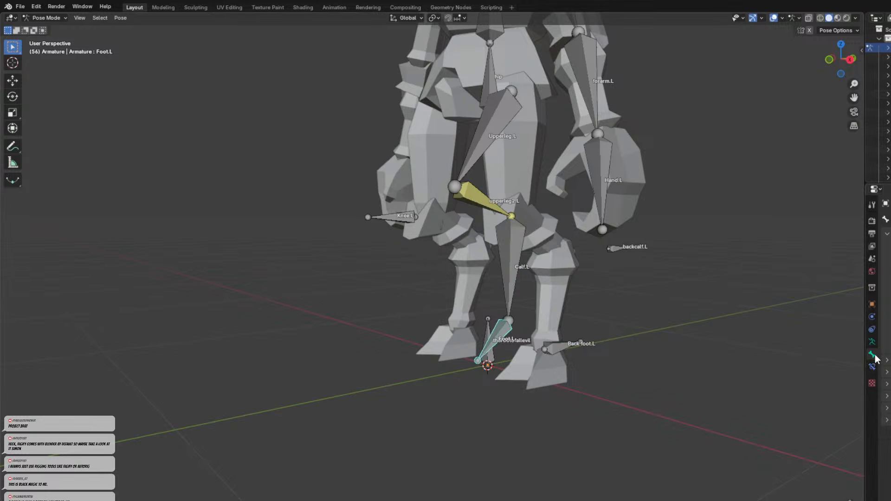
click(887, 372)
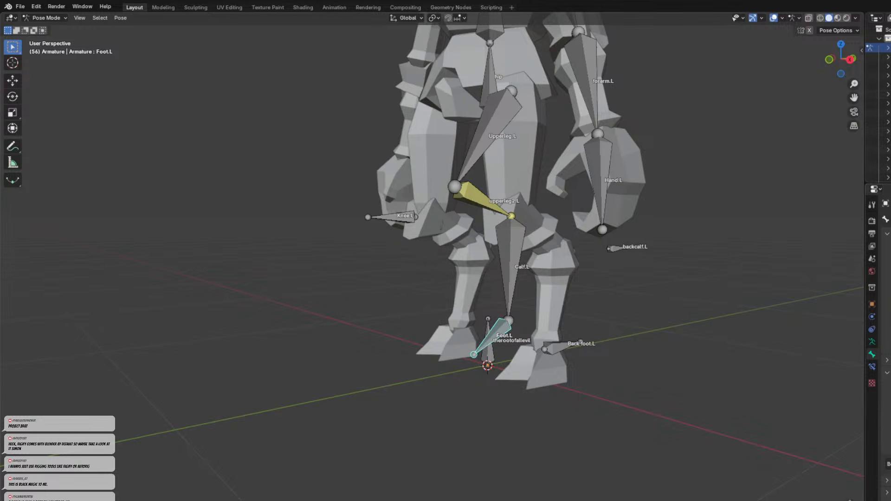
click(663, 407)
middle_drag(566, 394, 589, 406)
shift+middle_drag(580, 406, 488, 392)
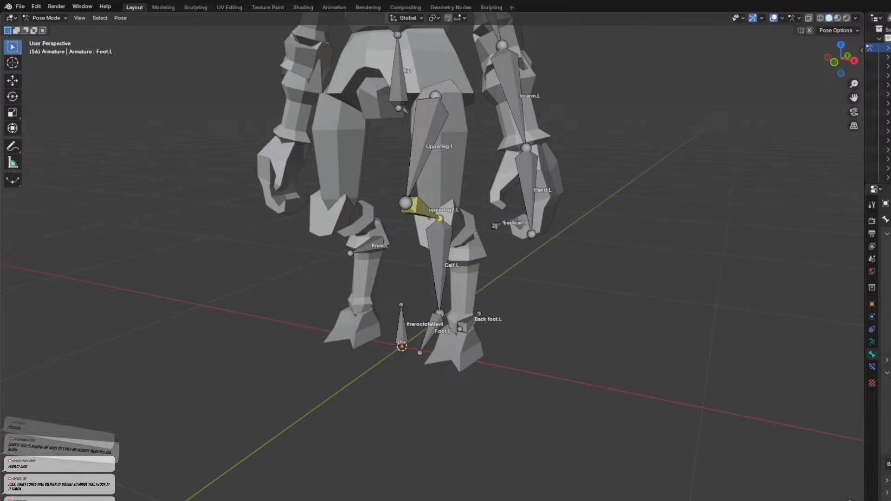
Add a Copy Rotation bone constraint to Foot.L.
click(431, 319)
click(872, 367)
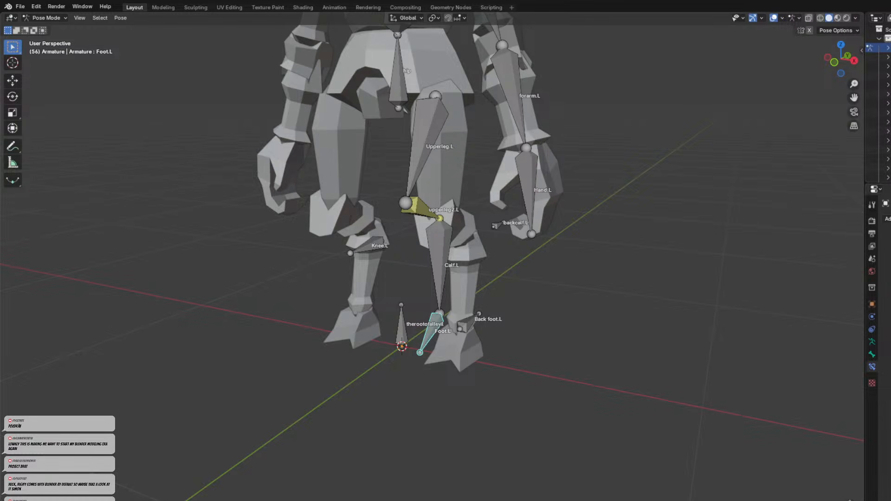
middle_drag(743, 274, 645, 280)
click(886, 219)
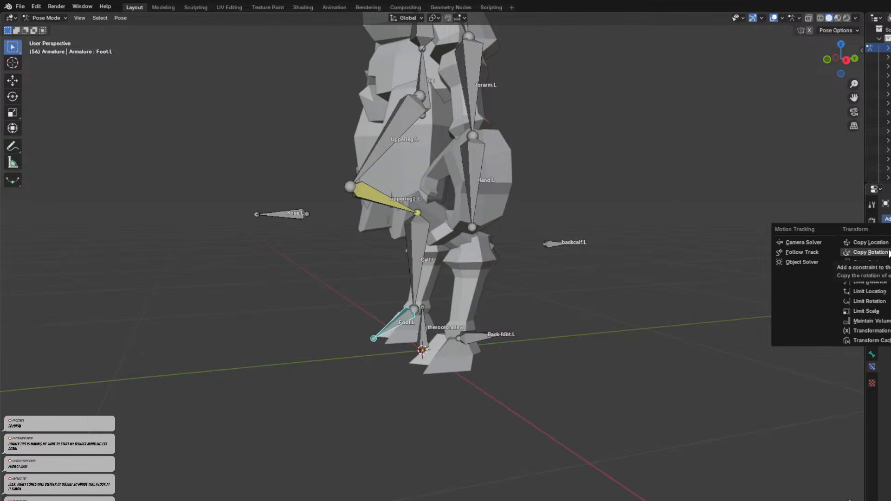
click(883, 252)
middle_drag(634, 305, 534, 309)
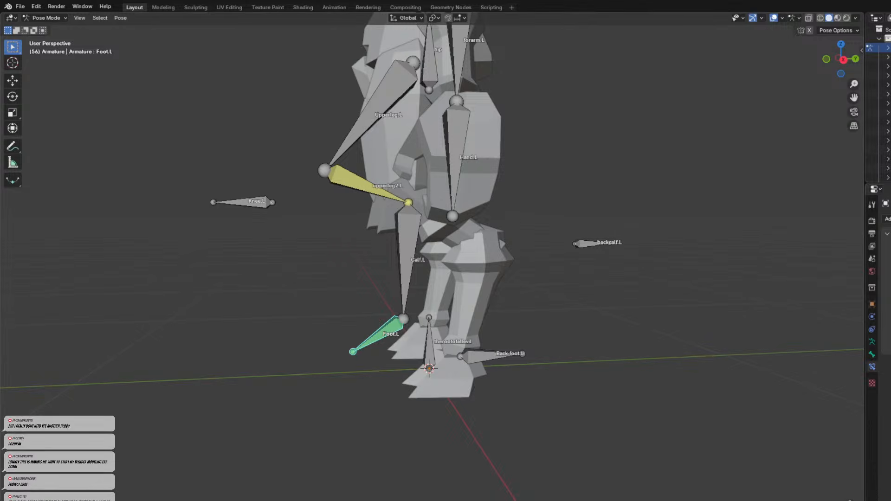
Make Back foot.L the target of the Foot.L Copy Rotation constraint and revert the flipped orientation of Foot.L.
click(492, 355)
mouse_move(491, 357)
middle_down()
mouse_move(488, 329)
mouse_move(496, 344)
middle_up()
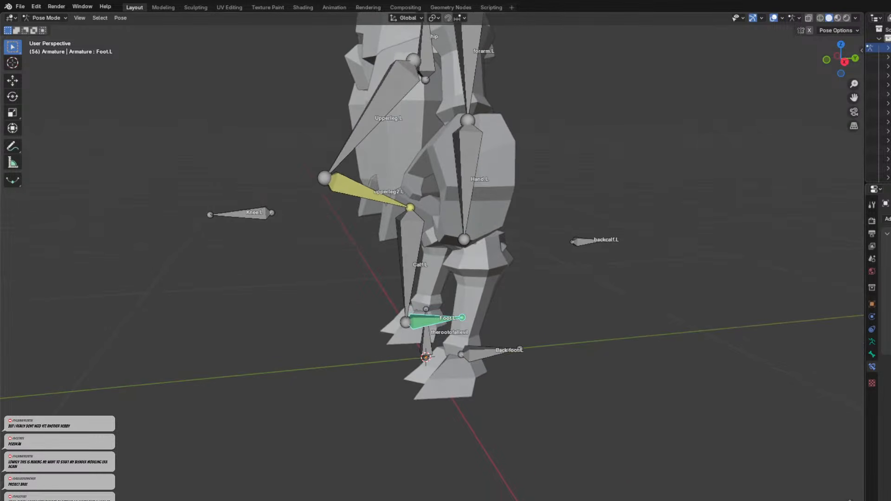
key(ctrl+z)
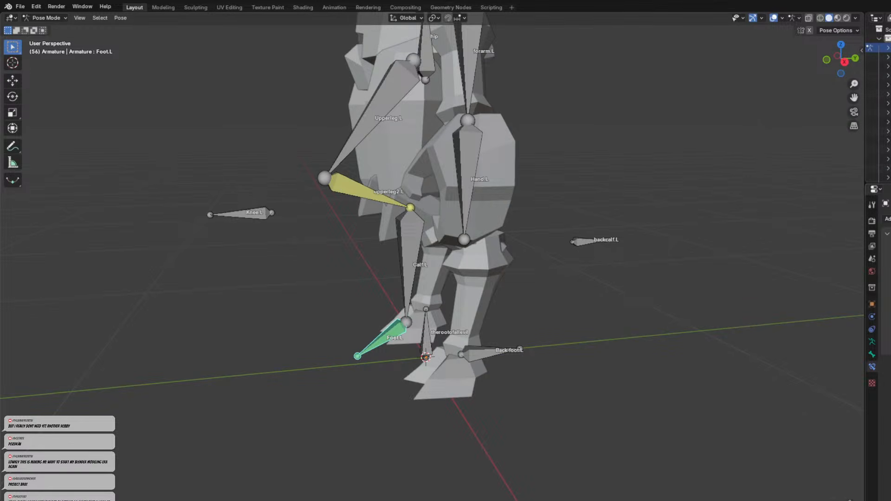
Test the Copy Rotation constraint by rotating the Back foot.L control bone while viewing the feet from behind.
middle_drag(588, 348, 448, 313)
click(500, 305)
key(r)
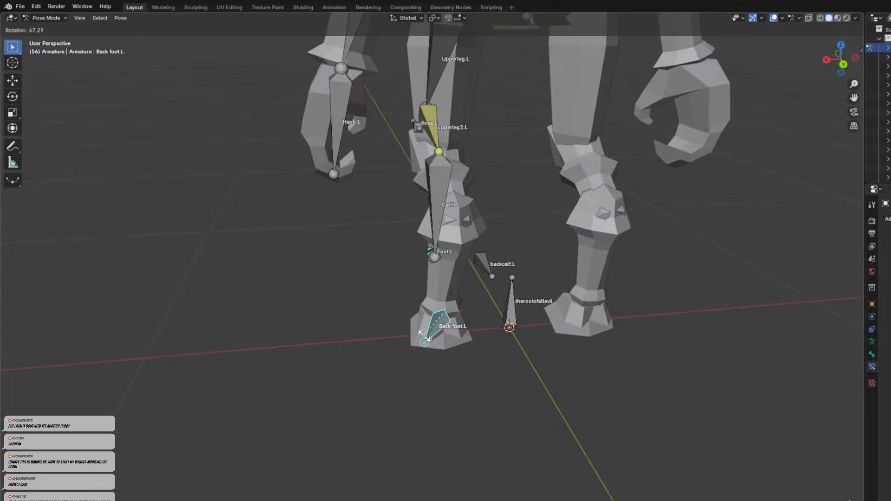
click(485, 336)
middle_drag(486, 336, 436, 312)
key(r)
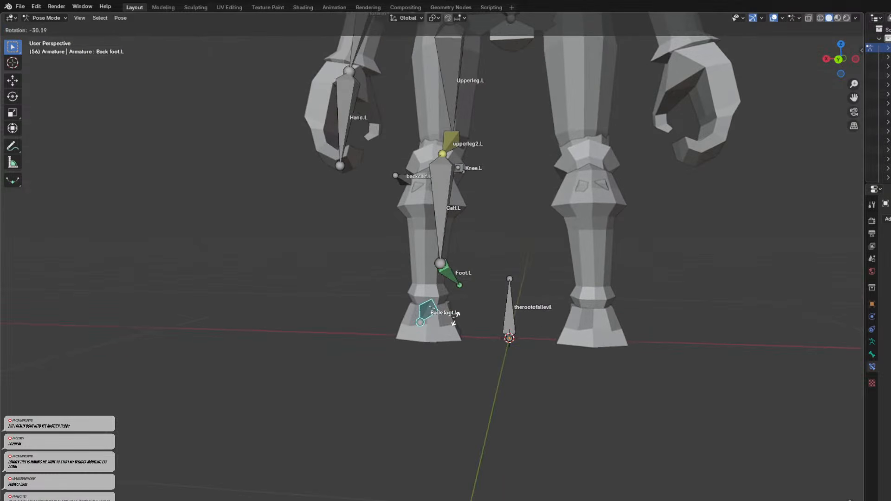
click(408, 317)
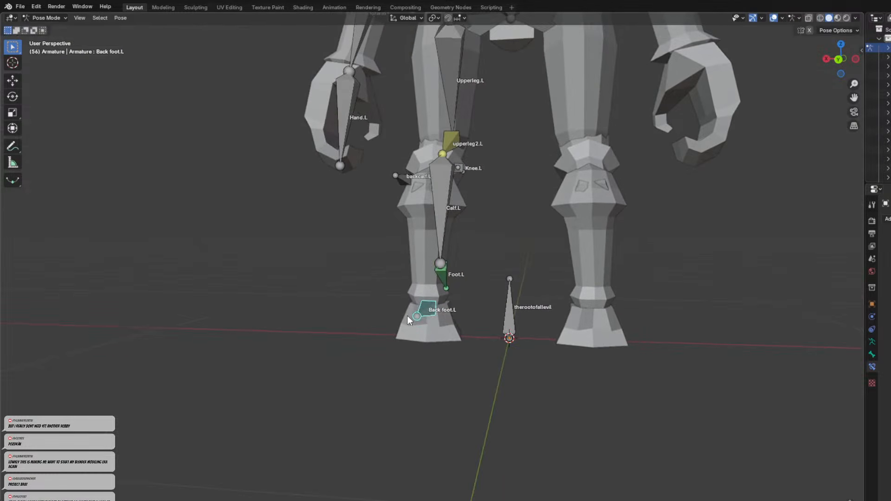
Try rotating the Back foot.L bone in the view plane and with trackball rotation to test how Foot.L follows.
key(r)
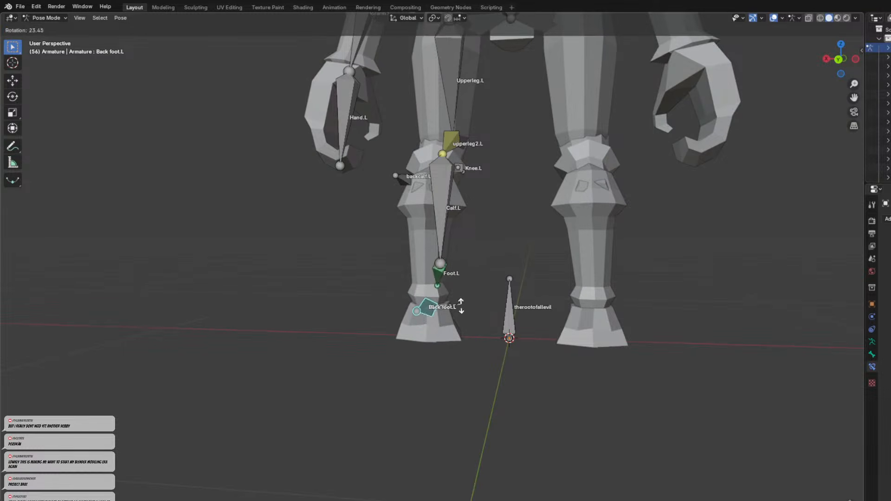
right_click(448, 278)
click(448, 280)
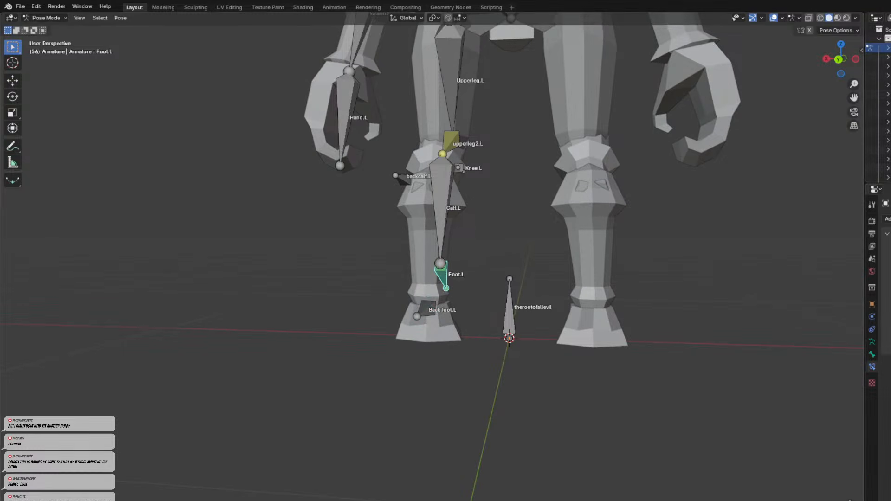
shift+click(425, 310)
key(r)
key(r)
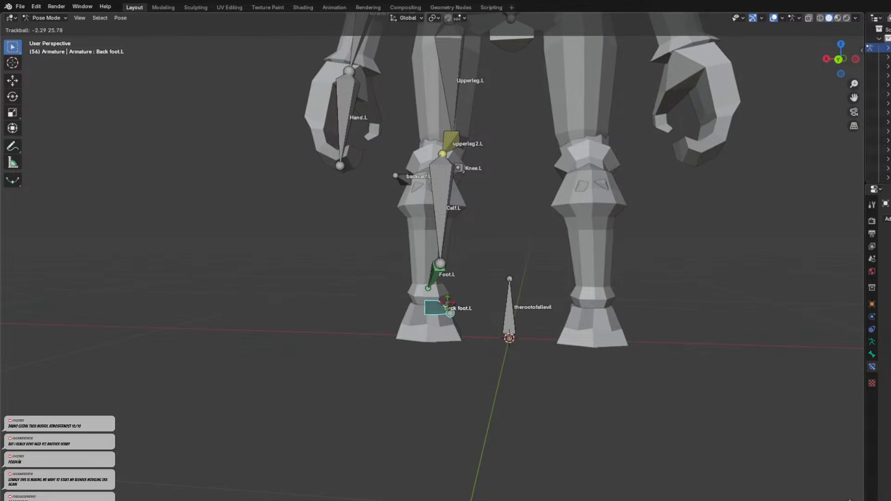
key(r)
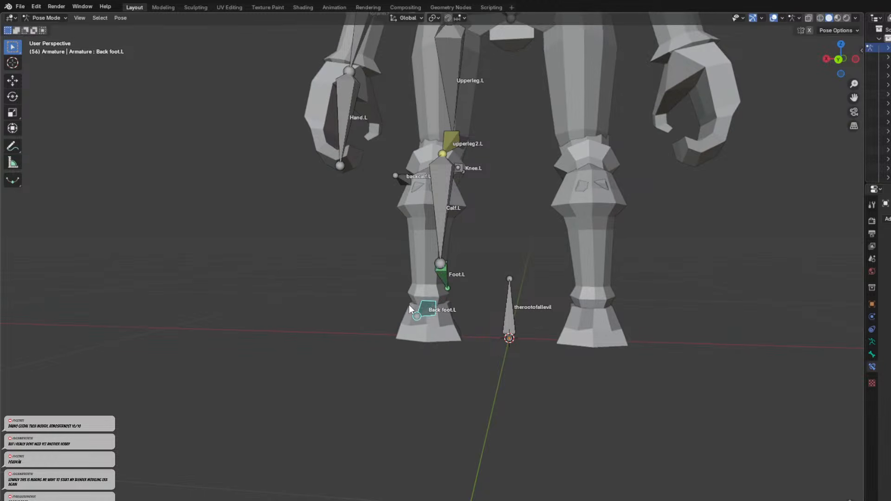
Try another view-plane rotation of Back foot.L to recheck the direction in which Foot.L turns.
click(445, 305)
click(450, 275)
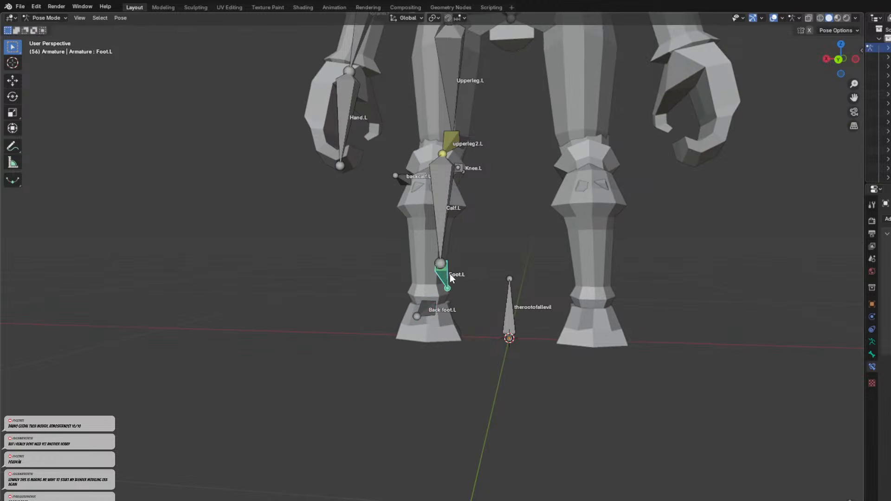
shift+click(428, 316)
key(r)
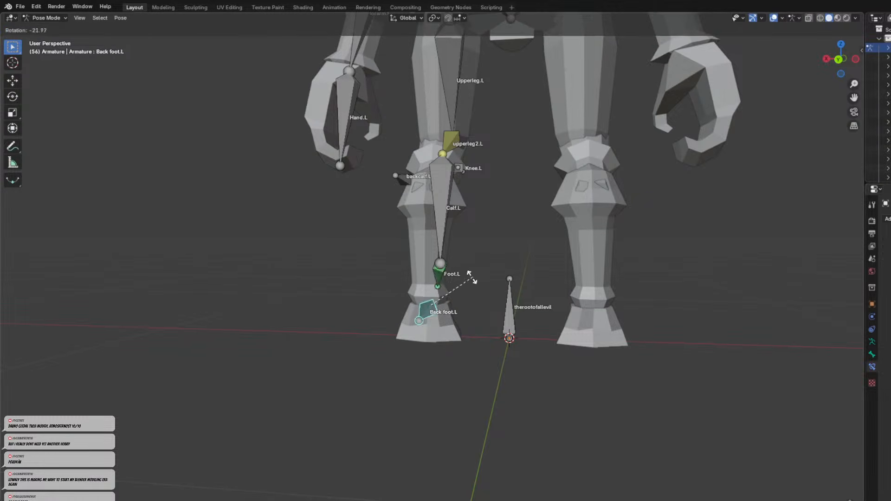
key(Escape)
Try a different setting in Foot.L's bone constraint and undo the last change.
click(440, 274)
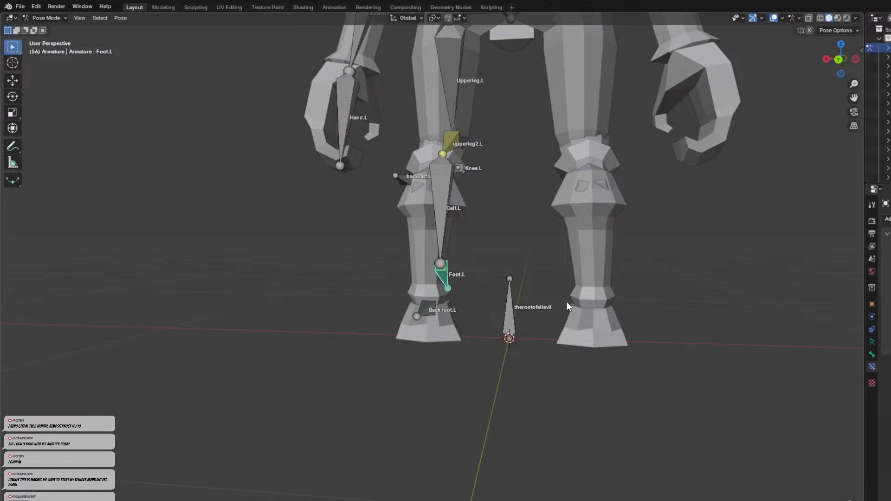
click(888, 308)
click(427, 306)
middle_drag(429, 306, 482, 318)
click(436, 277)
scroll(500, 287, up, 1)
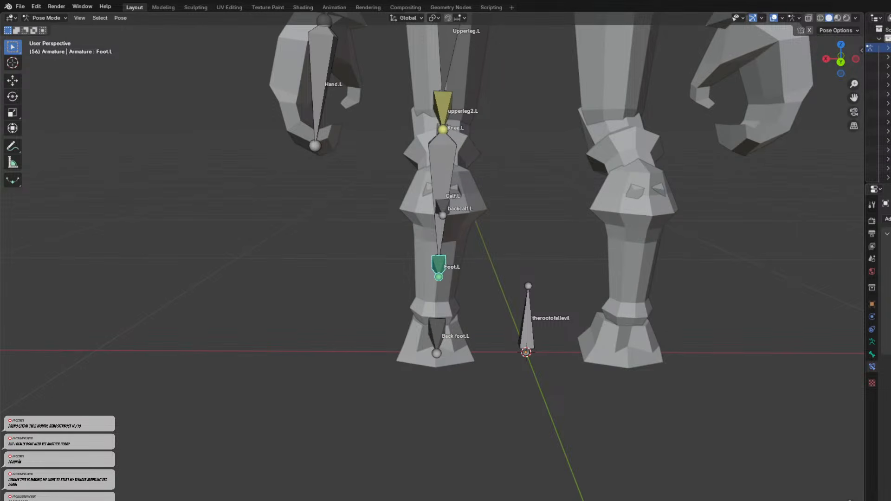
key(ctrl+z)
Try a trackball rotation of Back foot.L to test the response of Foot.L.
click(437, 337)
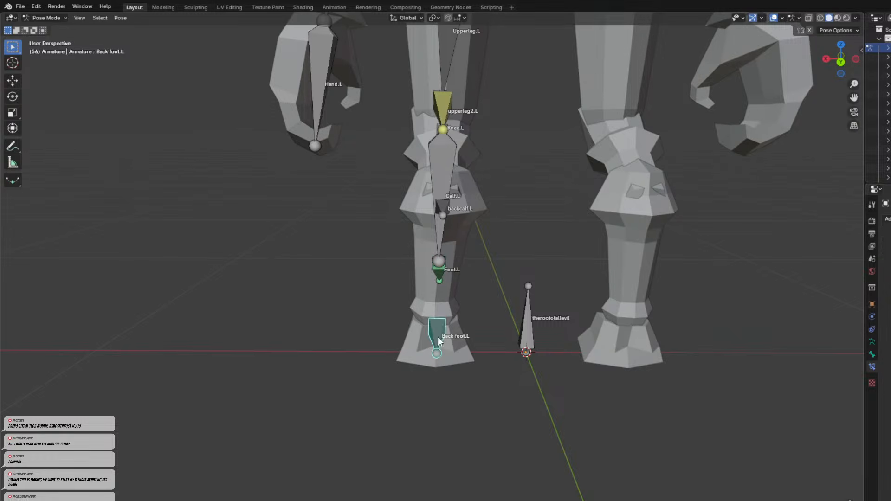
key(r)
key(r)
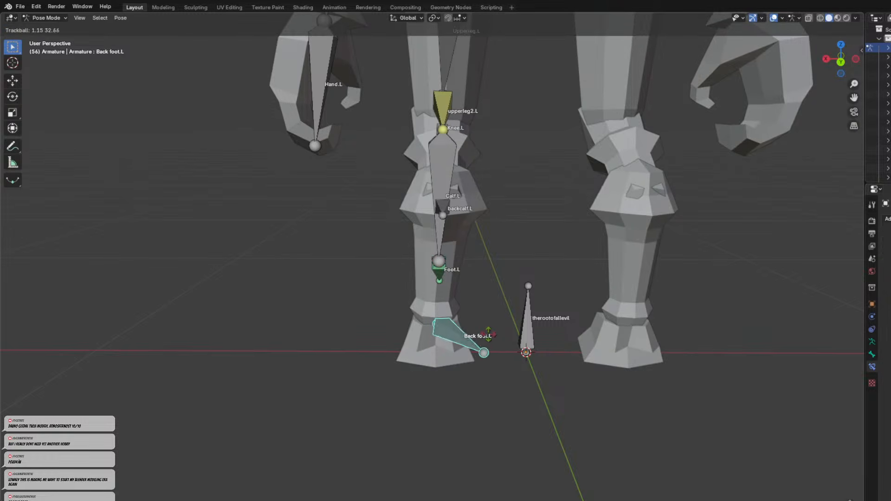
right_click(447, 330)
Try an alternative setting in Foot.L's constraint and test it with a trackball rotation of Back foot.L.
click(436, 271)
click(448, 275)
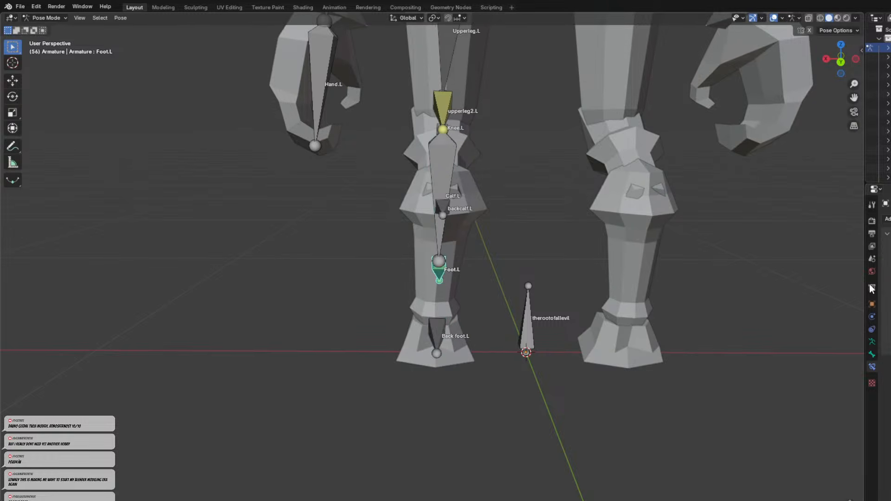
shift+click(442, 336)
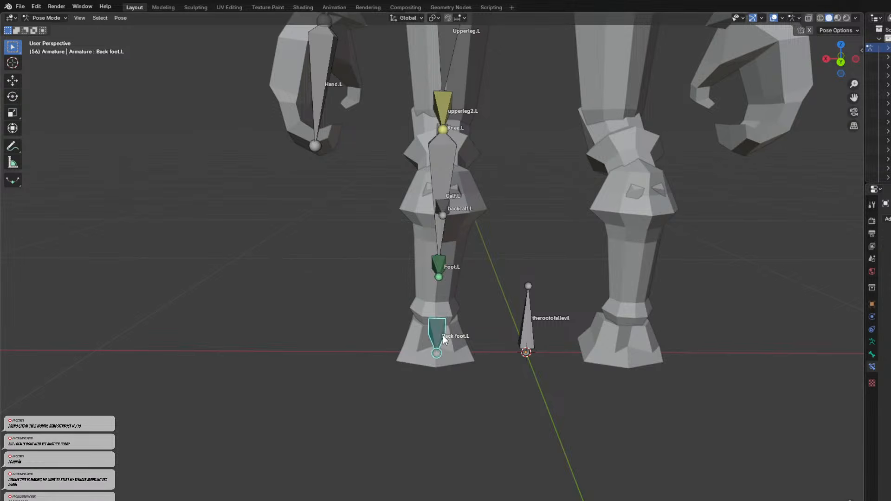
key(r)
key(r)
key(Escape)
Adjust Foot.L's bone constraint and test it by rotating Back foot.L with the trackball and in the view plane.
click(436, 271)
key(r)
key(r)
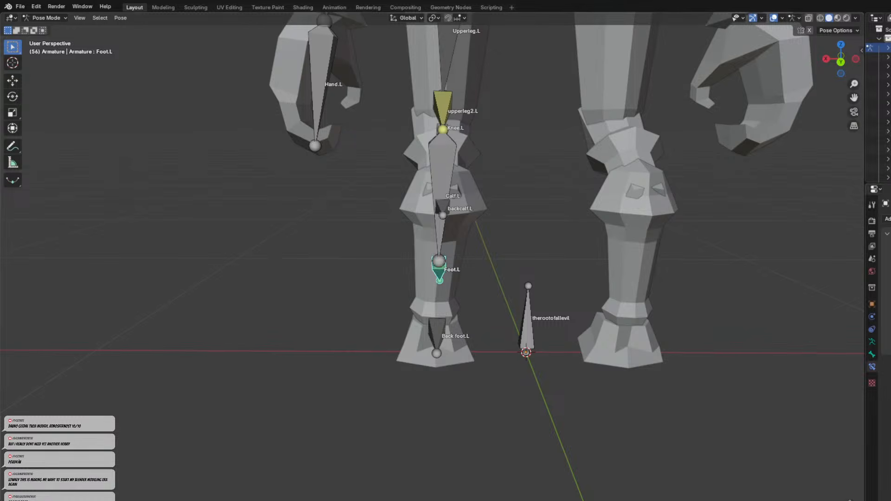
middle_drag(438, 293, 456, 334)
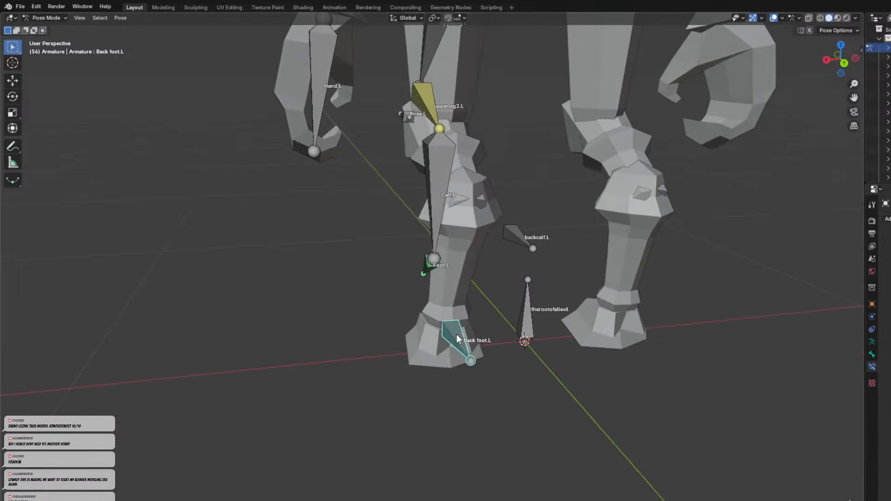
shift+click(445, 333)
key(r)
key(r)
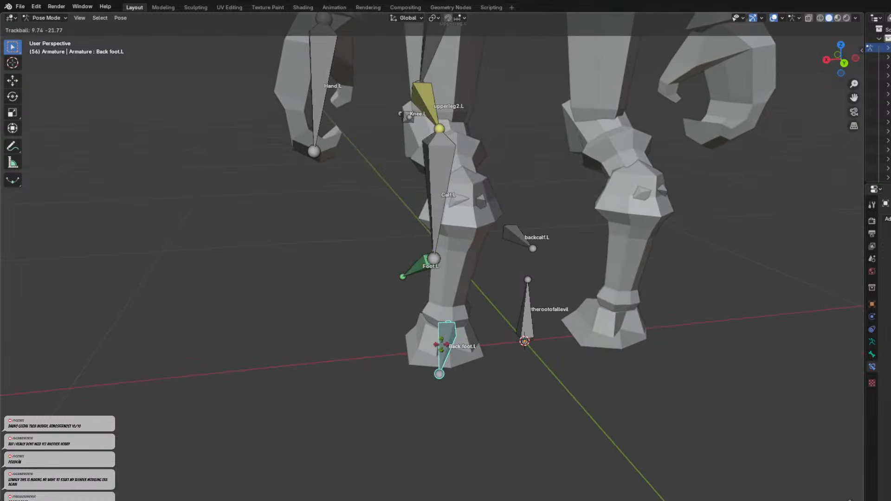
click(483, 333)
middle_drag(483, 333, 446, 307)
key(r)
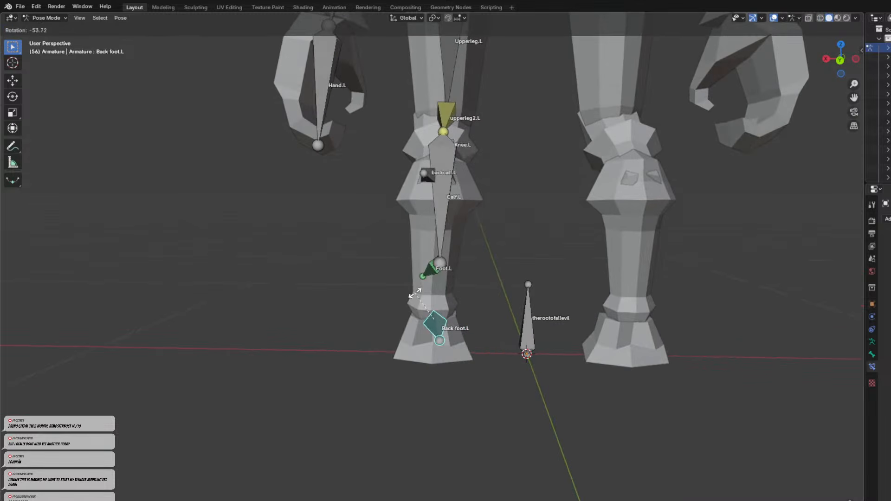
right_click(426, 296)
Change the constraint settings of Foot.L and check them with a slight view-plane rotation of Back foot.L.
click(443, 276)
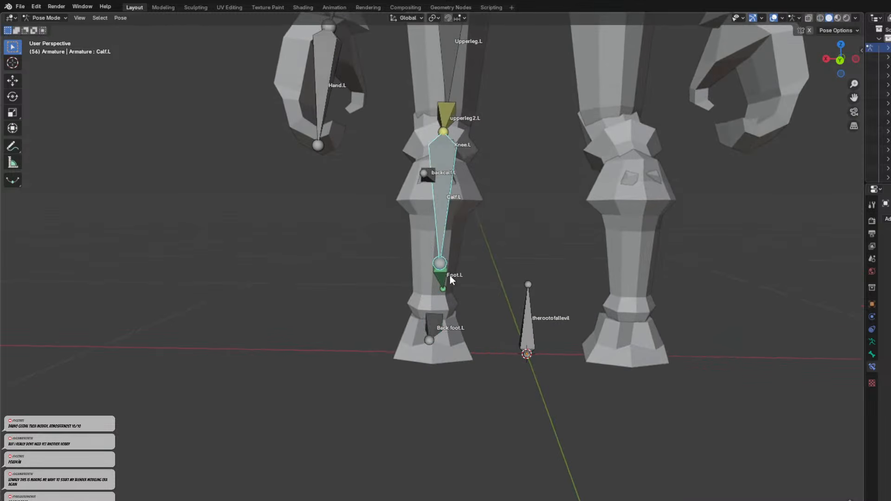
click(448, 281)
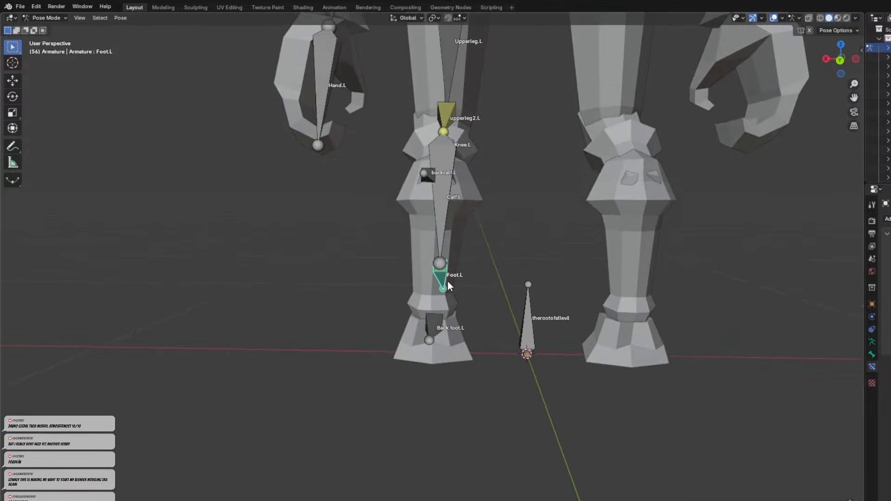
shift+click(427, 327)
key(r)
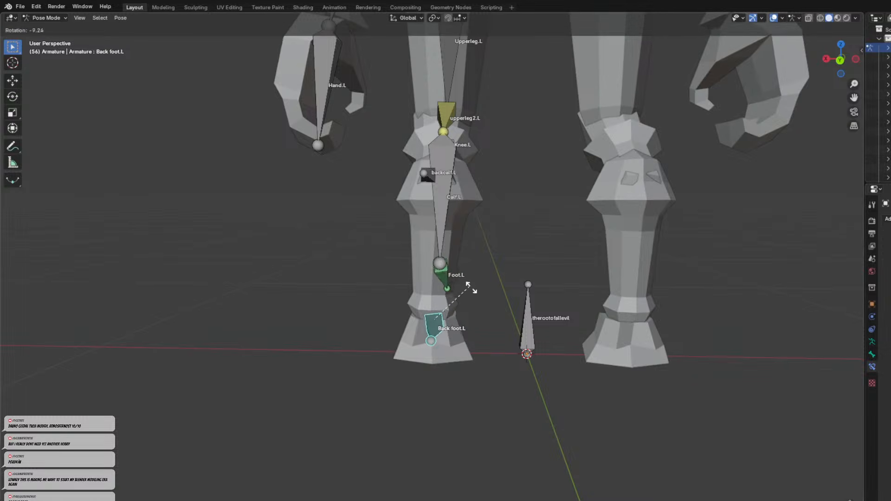
right_click(459, 317)
Readjust Foot.L's constraint and test it with both trackball and view-plane rotation of Back foot.L.
click(438, 279)
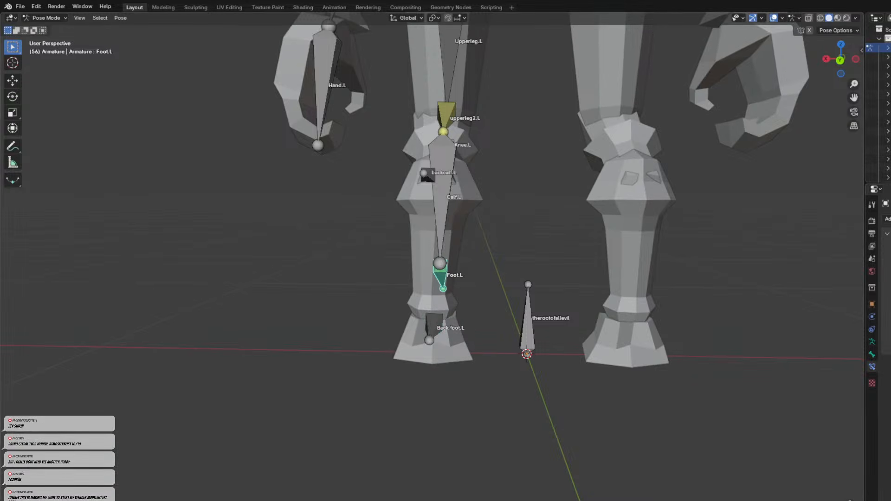
shift+click(423, 328)
key(r)
key(r)
key(r)
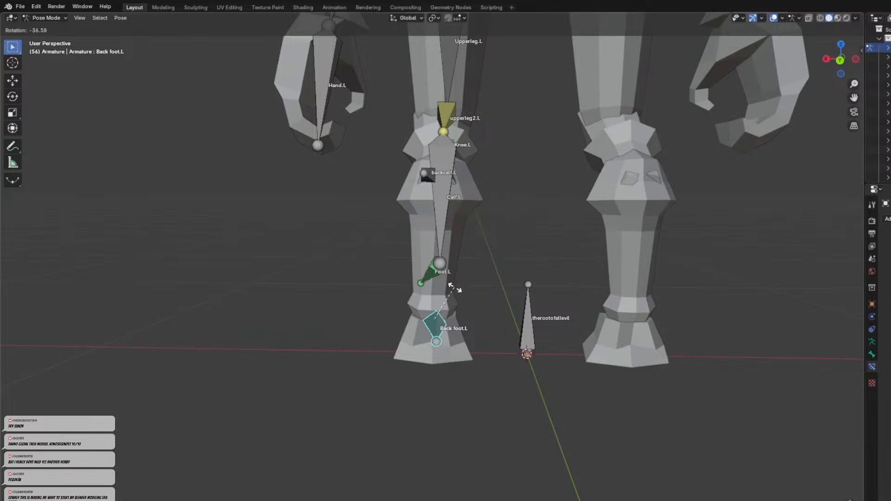
click(469, 319)
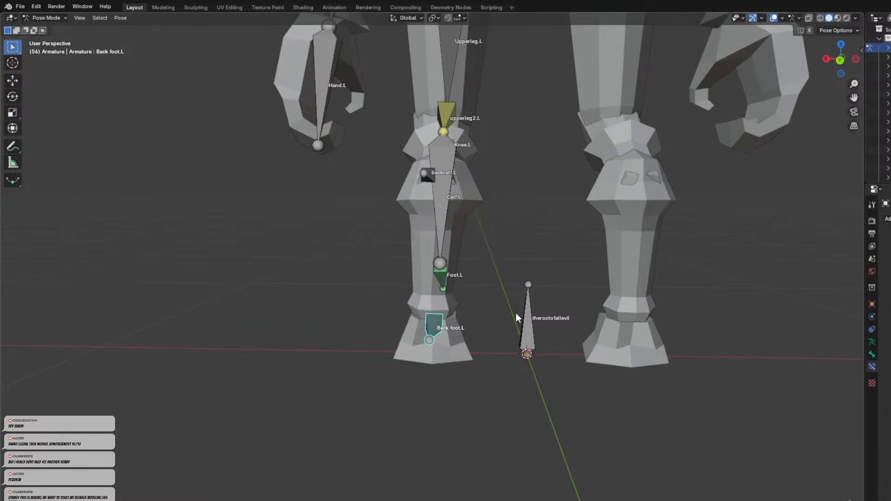
Refine Foot.L's constraint and test it by rotating Back foot.L in the view plane and with the trackball from the side.
click(440, 275)
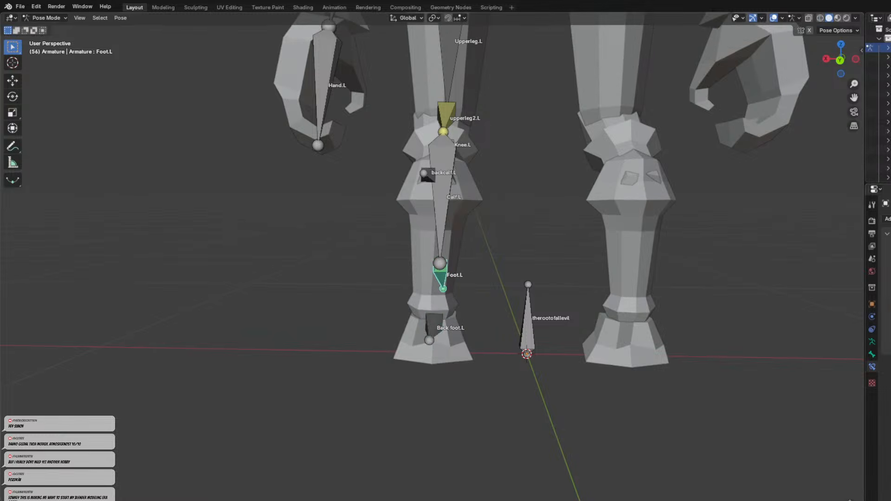
shift+click(427, 327)
key(r)
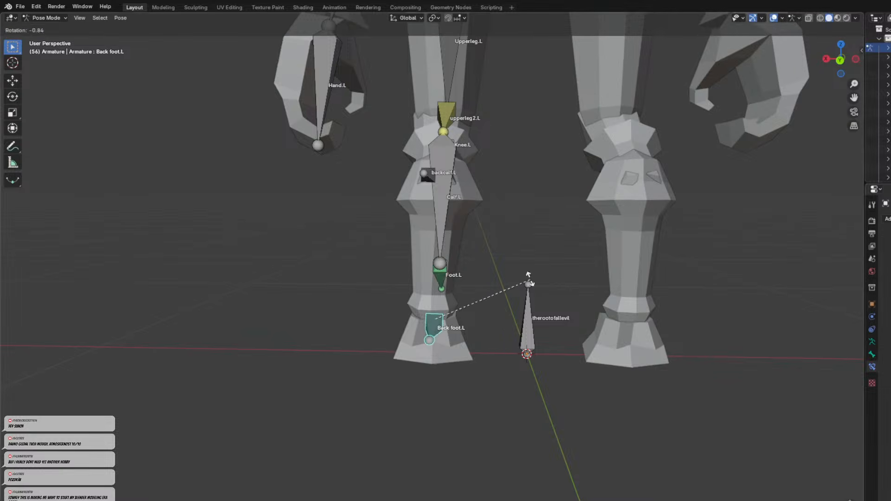
right_click(473, 277)
key(r)
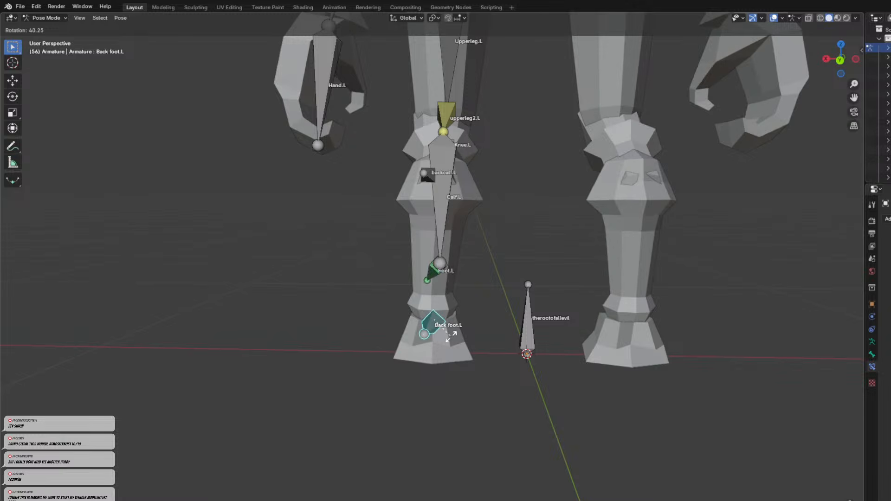
click(457, 333)
middle_drag(455, 329, 535, 342)
key(r)
key(r)
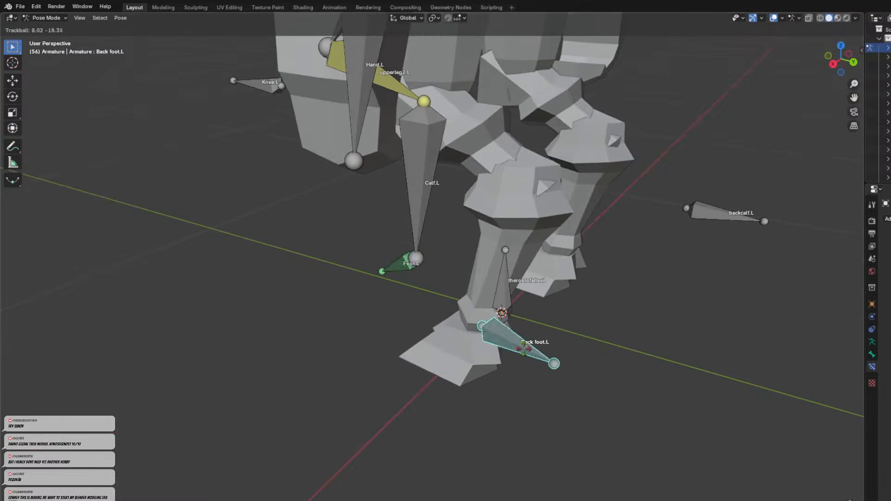
click(531, 325)
Try adding an Inverse Kinematics constraint to Calf.L with the Armature as its target and pole target.
middle_drag(530, 325, 550, 303)
scroll(550, 303, up, 1)
click(397, 169)
scroll(397, 169, down, 3)
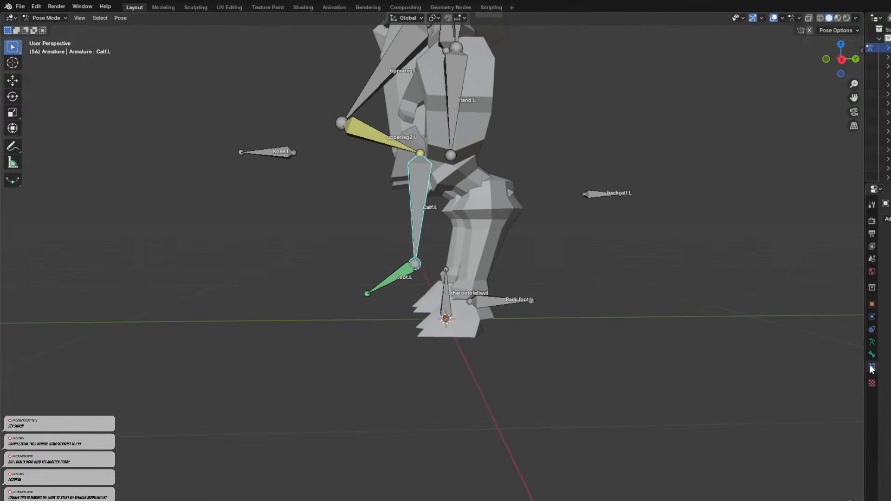
click(887, 219)
click(890, 262)
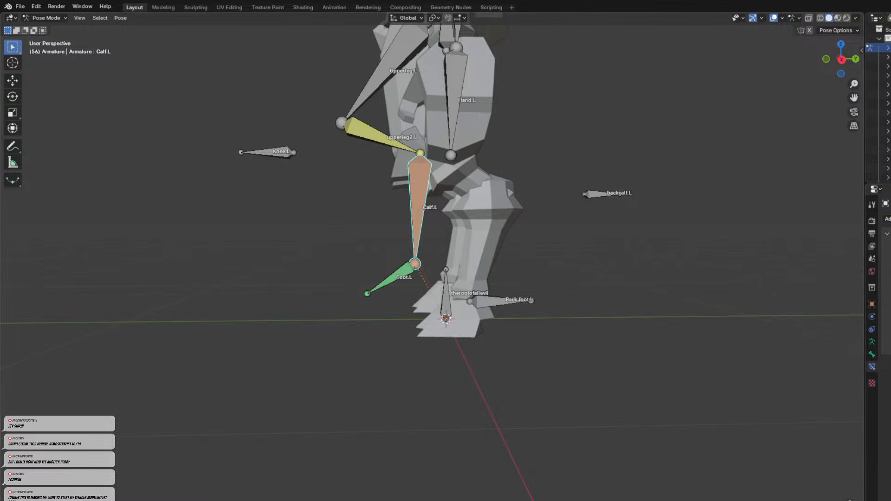
click(420, 178)
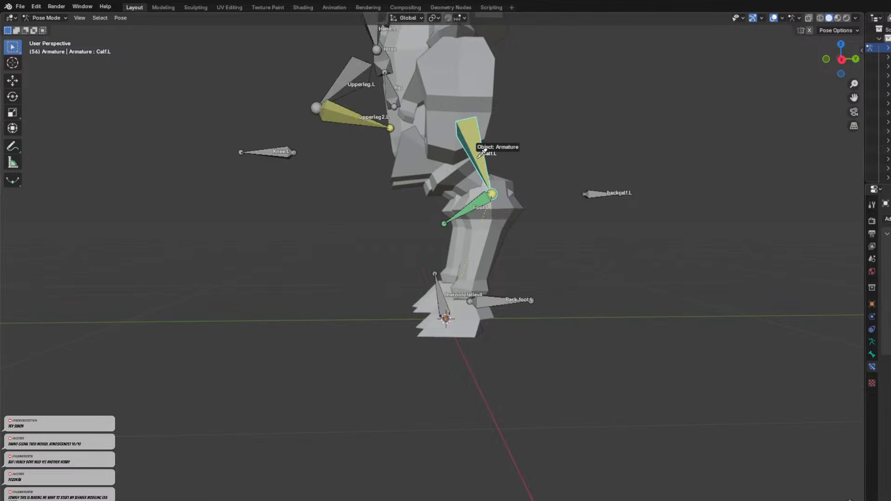
click(480, 156)
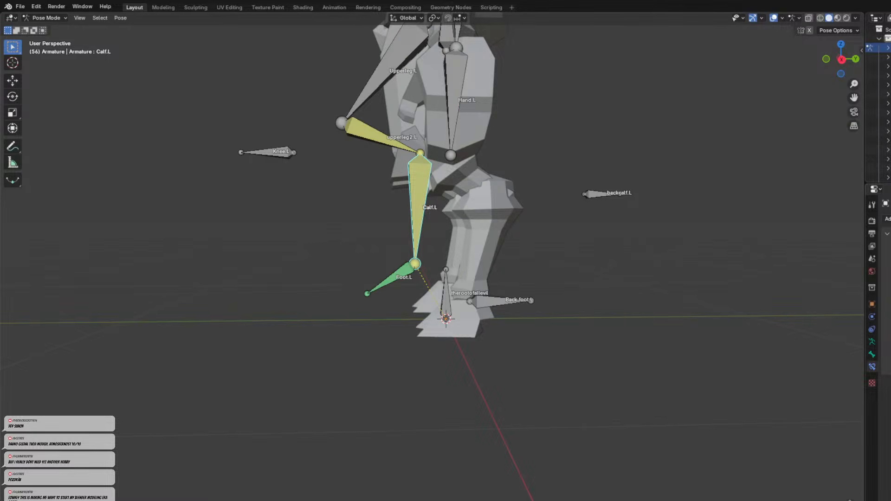
click(599, 191)
Remove the Inverse Kinematics constraint from Calf.L and select the upperleg2.L bone.
middle_drag(533, 209, 602, 222)
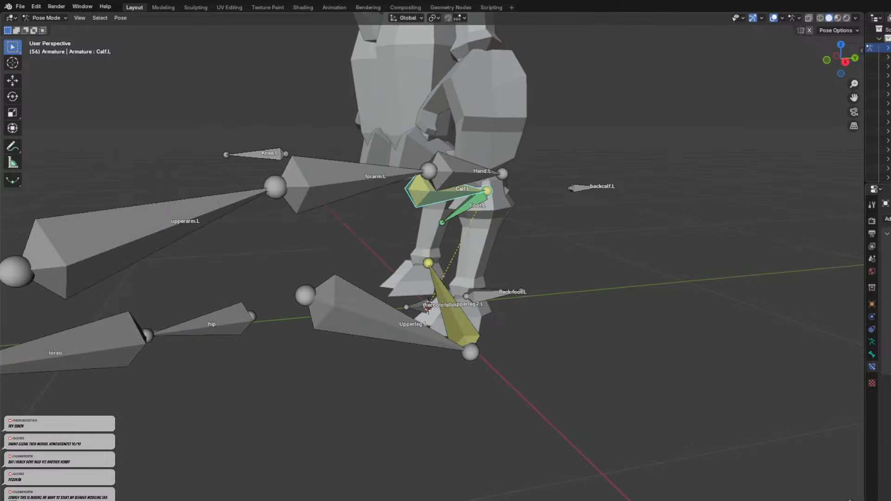
middle_drag(527, 205, 403, 165)
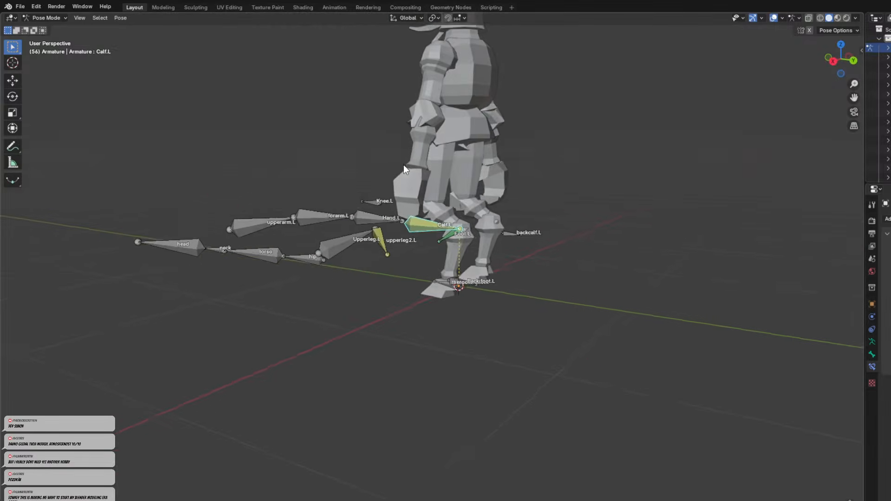
scroll(483, 194, up, 5)
middle_drag(500, 191, 519, 173)
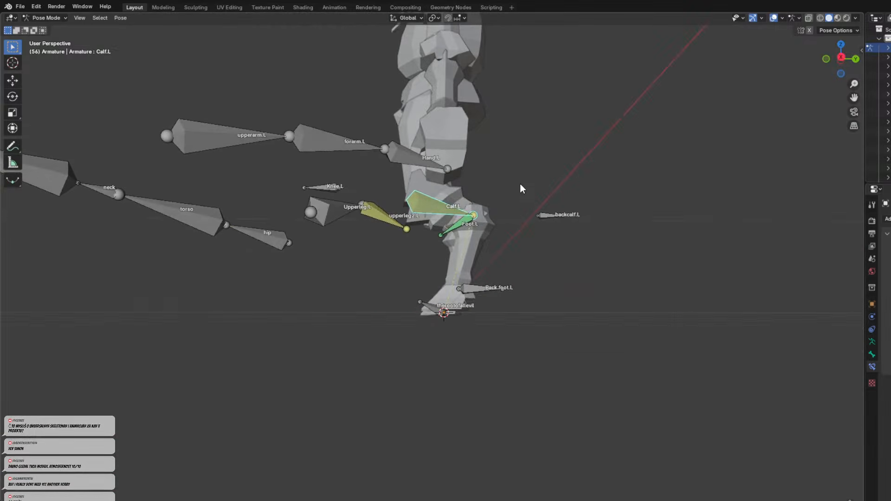
middle_drag(493, 218, 430, 174)
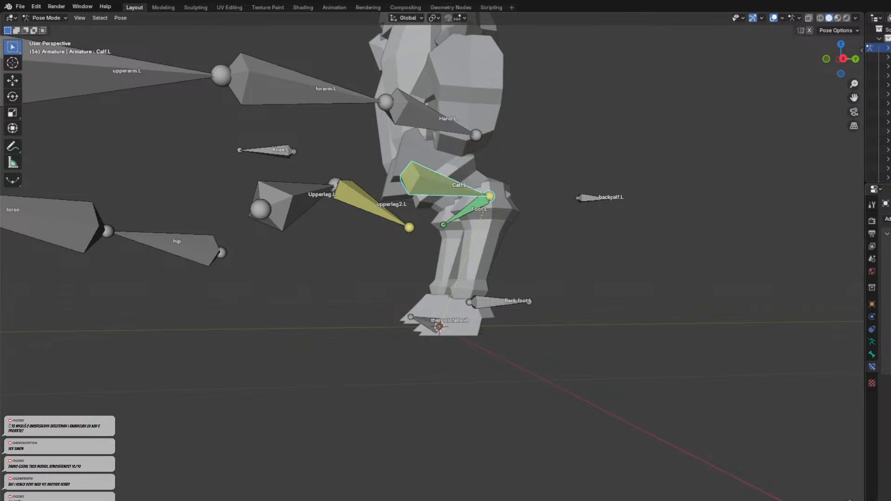
click(478, 229)
middle_drag(478, 229, 517, 246)
click(369, 132)
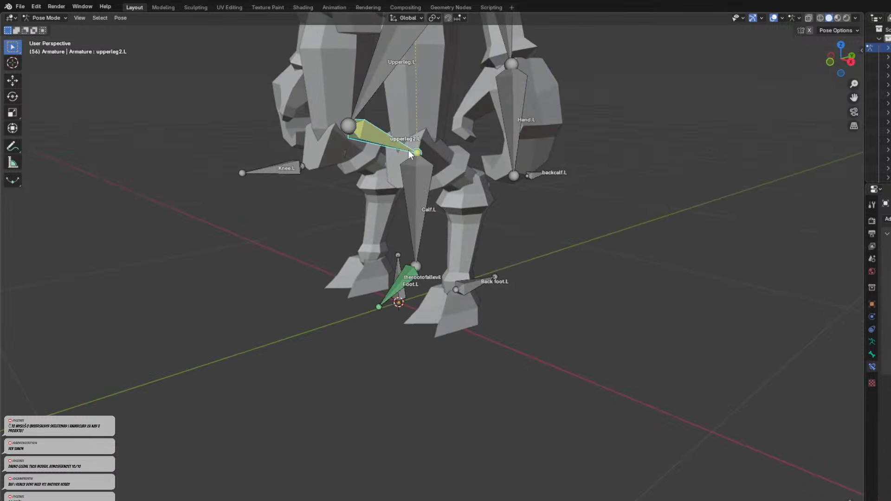
Test upperleg2.L's constraint by moving the Knee.L control bone, and reselect upperleg2.L.
click(291, 168)
key(g)
middle_drag(335, 186, 378, 160)
right_click(436, 181)
click(430, 149)
middle_drag(430, 149, 381, 153)
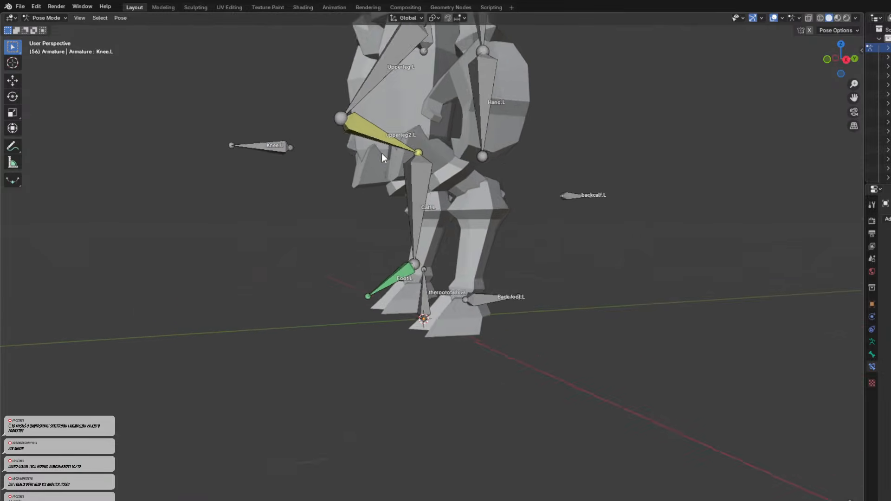
Test upperleg2.L by rotating it in the front view, and readjust its Inverse Kinematics constraint.
scroll(381, 154, down, 2)
middle_drag(410, 274, 450, 309)
click(376, 176)
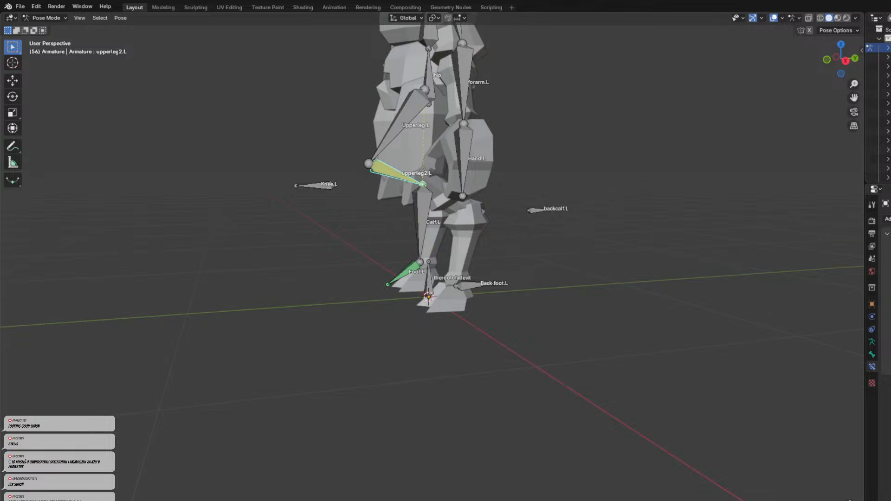
middle_drag(434, 303, 457, 236)
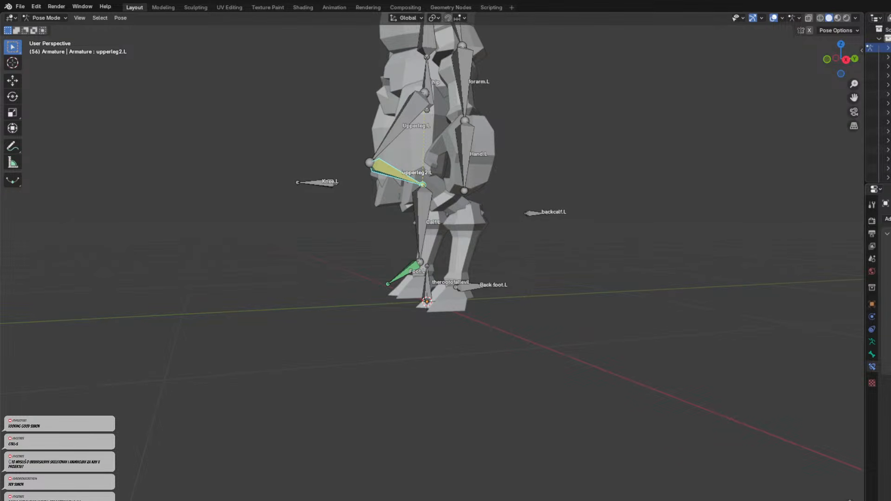
middle_drag(527, 235, 405, 176)
scroll(452, 163, up, 3)
key(r)
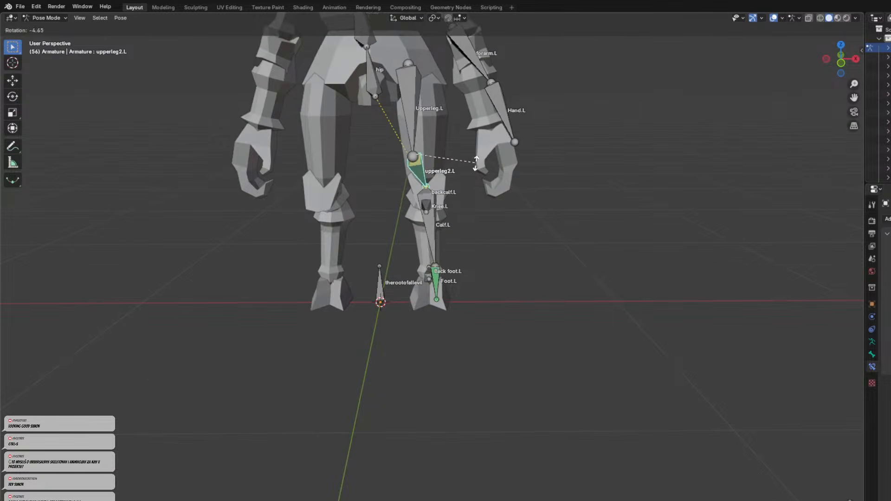
right_click(435, 165)
middle_drag(422, 170, 448, 167)
middle_drag(635, 232, 417, 195)
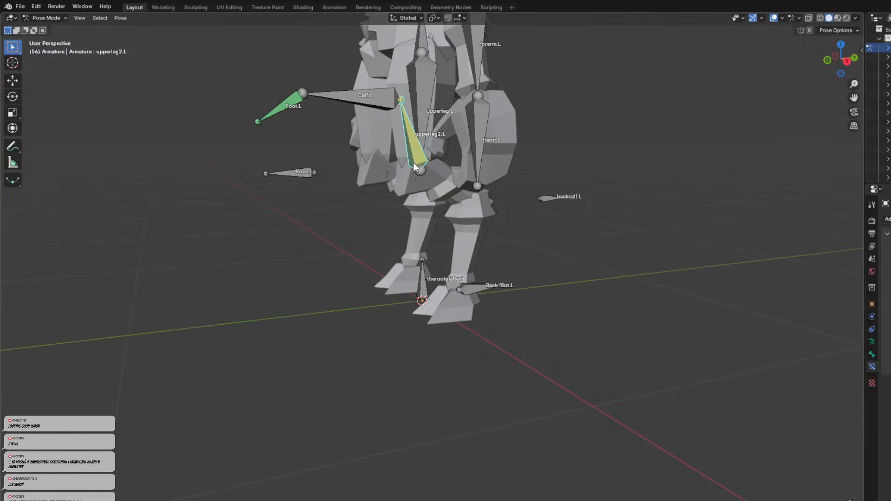
Check the readjusted constraint with another trial move of Knee.L, and return to the upperleg2.L bone.
click(292, 174)
middle_drag(292, 174, 419, 186)
key(g)
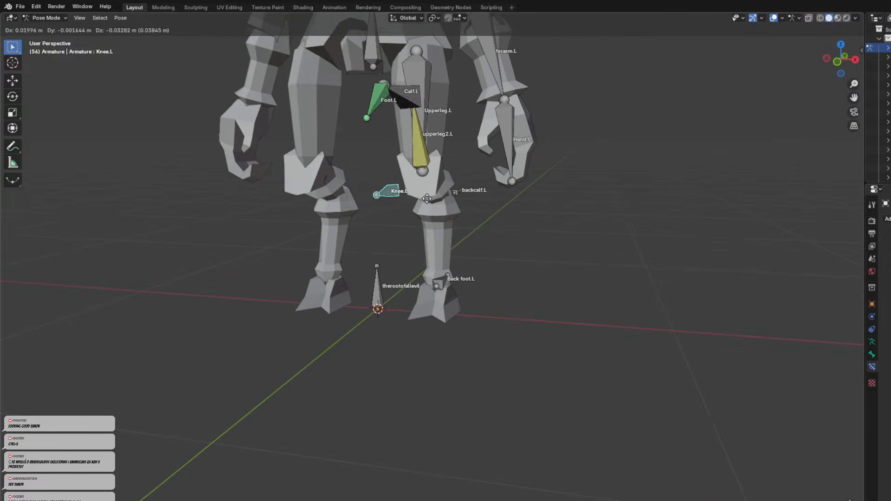
key(Escape)
mouse_move(416, 146)
middle_down()
mouse_move(387, 138)
mouse_move(419, 132)
mouse_move(434, 169)
mouse_move(425, 149)
mouse_move(444, 154)
mouse_move(430, 145)
middle_up()
click(421, 136)
click(425, 119)
click(422, 141)
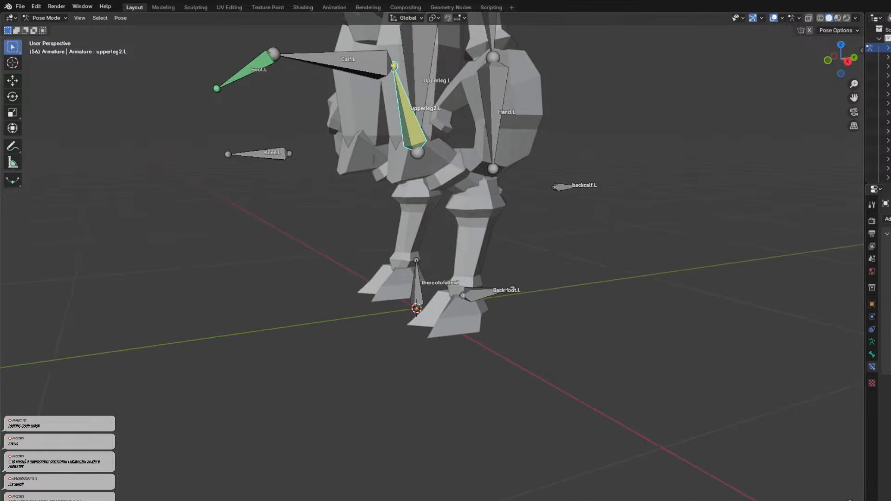
Remove the Inverse Kinematics constraint from upperleg2.L and select the Calf.L bone.
middle_drag(464, 134, 517, 126)
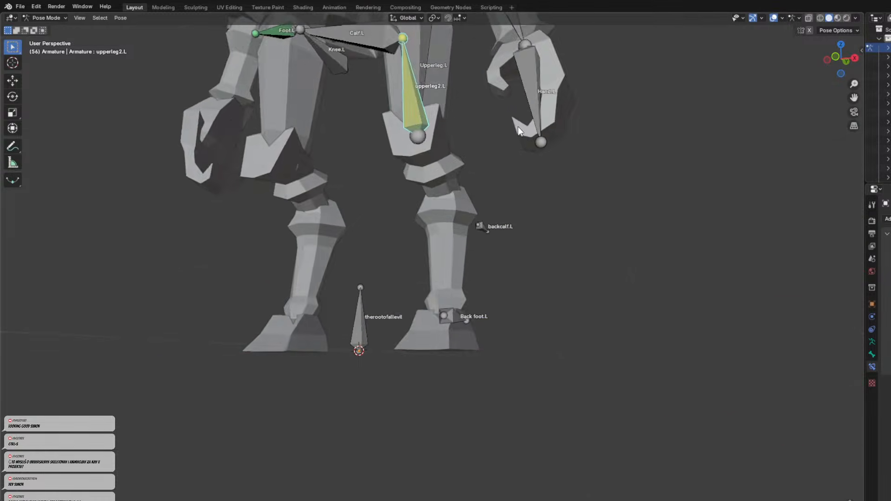
scroll(519, 127, down, 3)
middle_drag(467, 110, 412, 148)
click(398, 130)
click(408, 149)
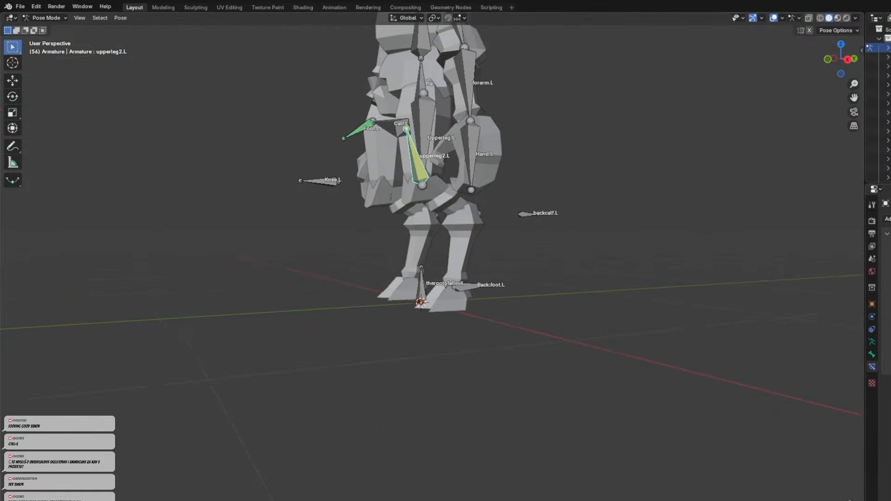
middle_drag(583, 249, 472, 250)
click(475, 241)
scroll(491, 251, up, 2)
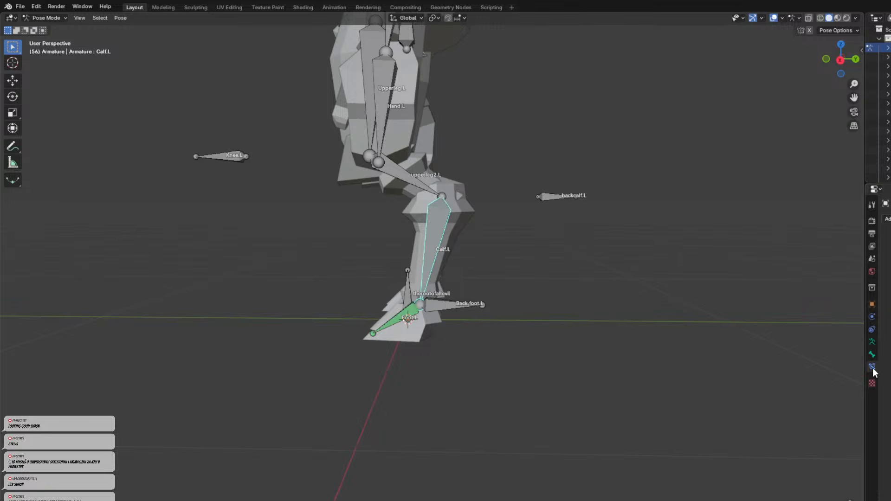
middle_drag(544, 235, 545, 250)
click(544, 249)
click(432, 234)
middle_drag(460, 239, 483, 226)
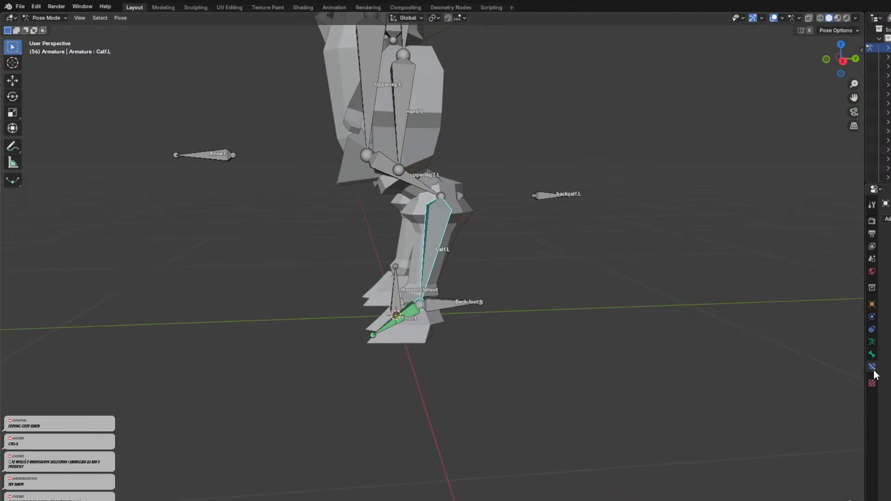
Add an Inverse Kinematics constraint to Calf.L with the Armature as its target and pole target.
click(887, 219)
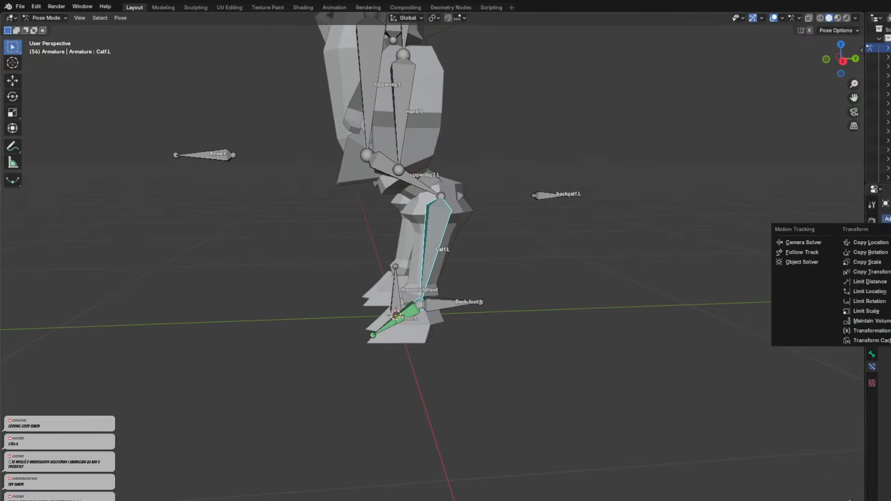
click(890, 262)
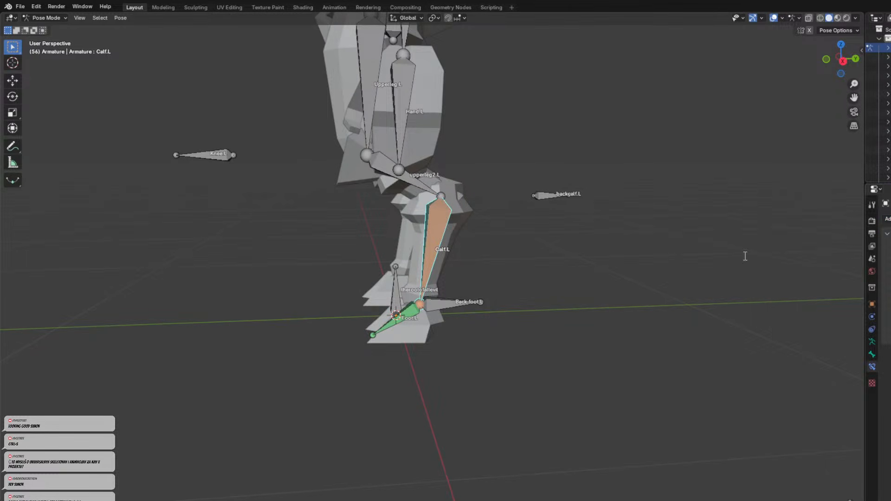
click(440, 236)
middle_drag(661, 258, 645, 263)
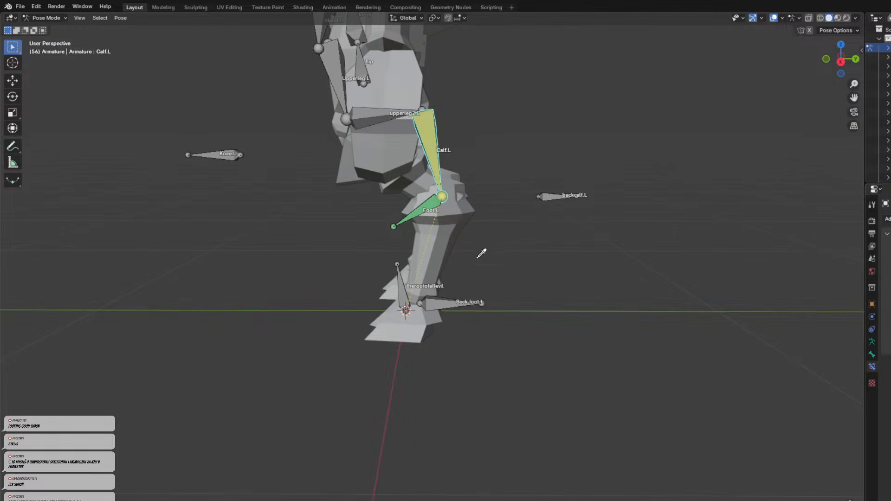
click(435, 208)
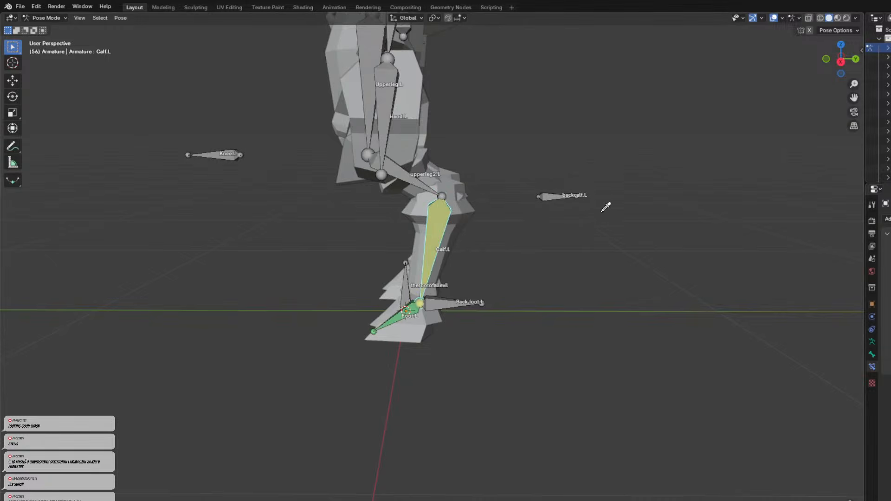
click(551, 194)
middle_drag(540, 227, 533, 228)
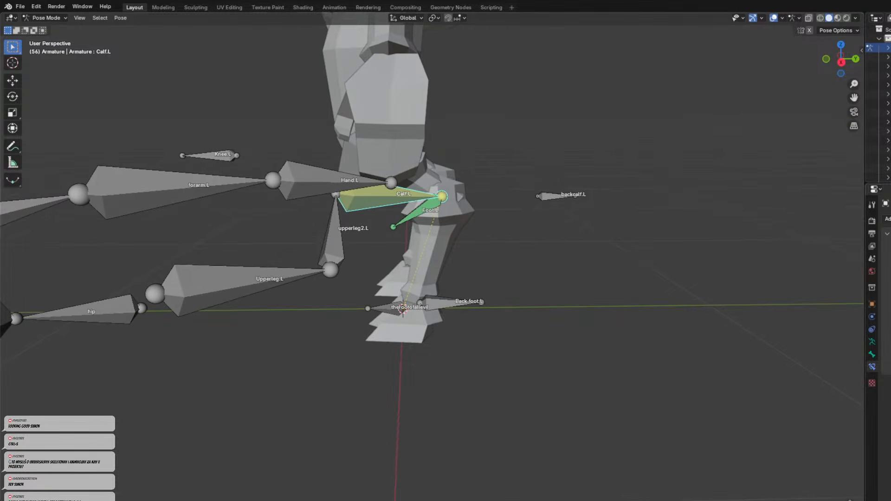
key(Return)
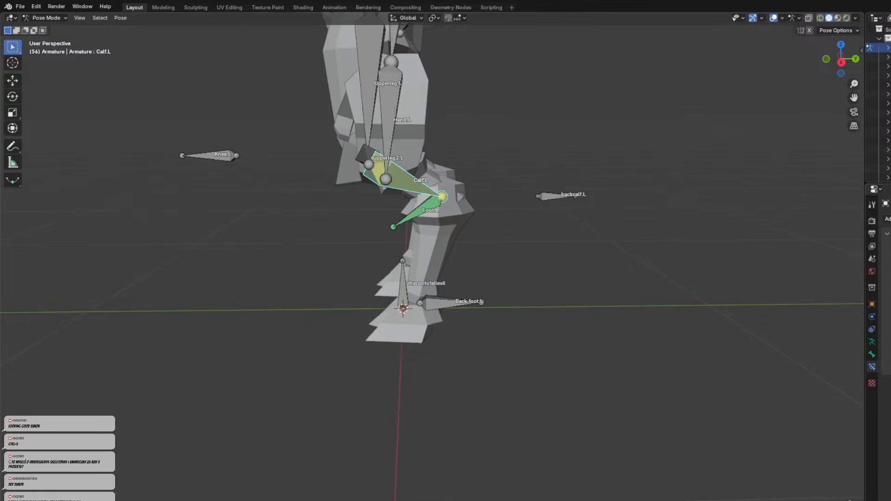
Undo the latest changes to Calf.L and its Inverse Kinematics constraint.
middle_drag(638, 241, 736, 248)
key(ctrl+z)
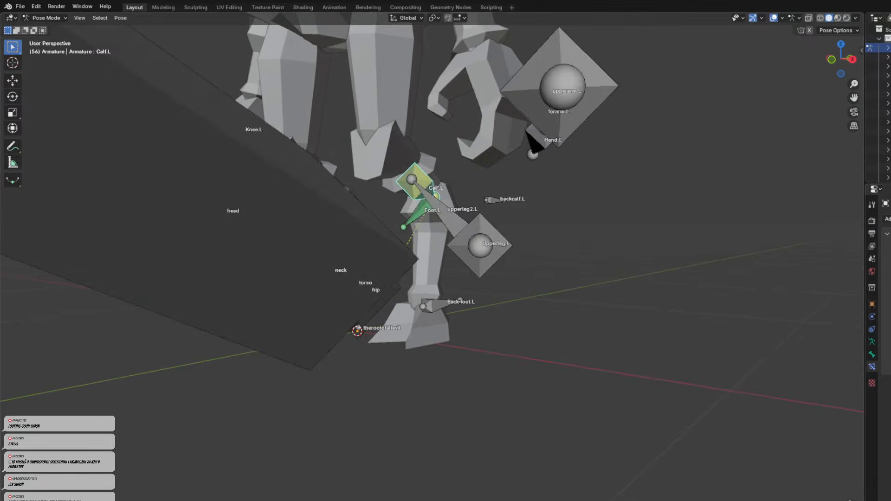
key(ctrl+z)
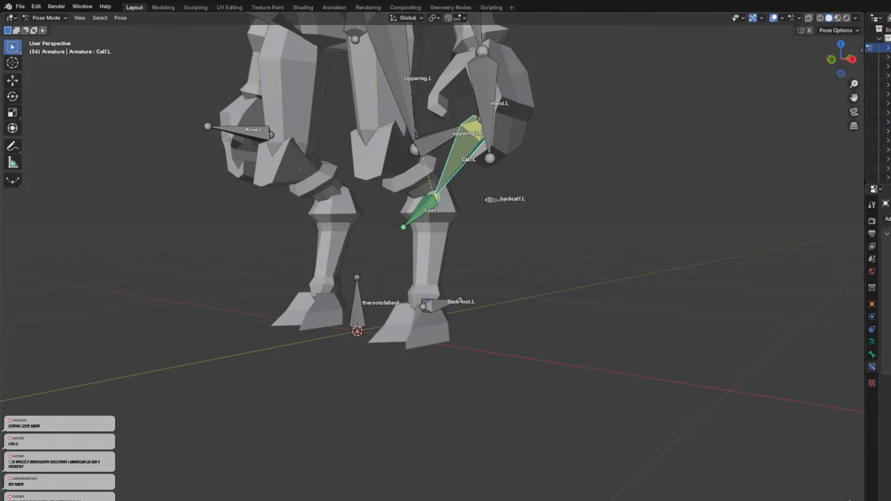
key(ctrl+z)
middle_drag(668, 258, 634, 256)
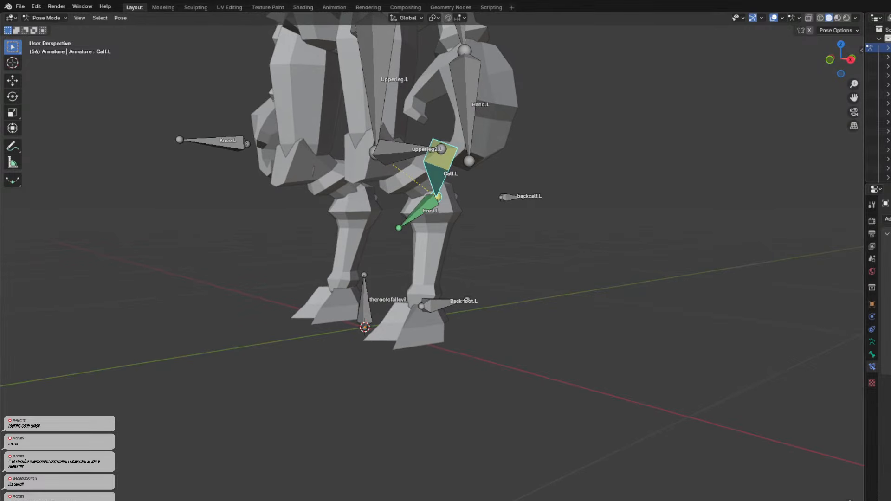
key(ctrl+z)
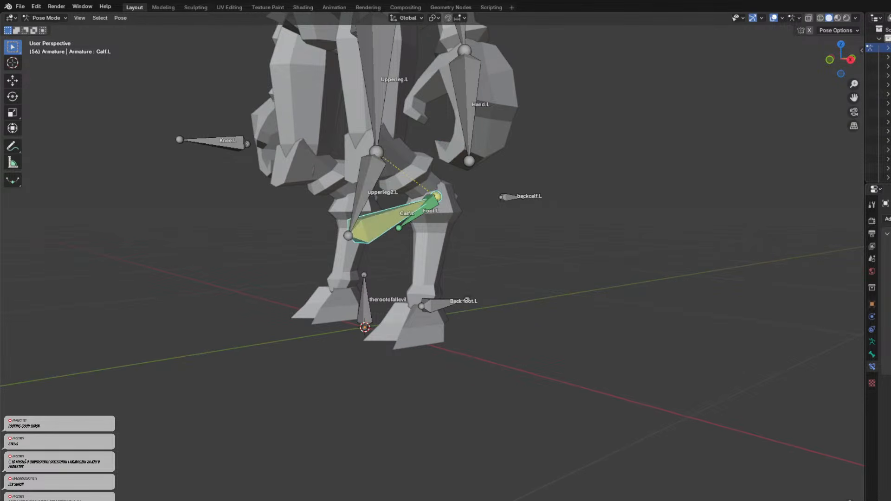
middle_drag(466, 196, 443, 199)
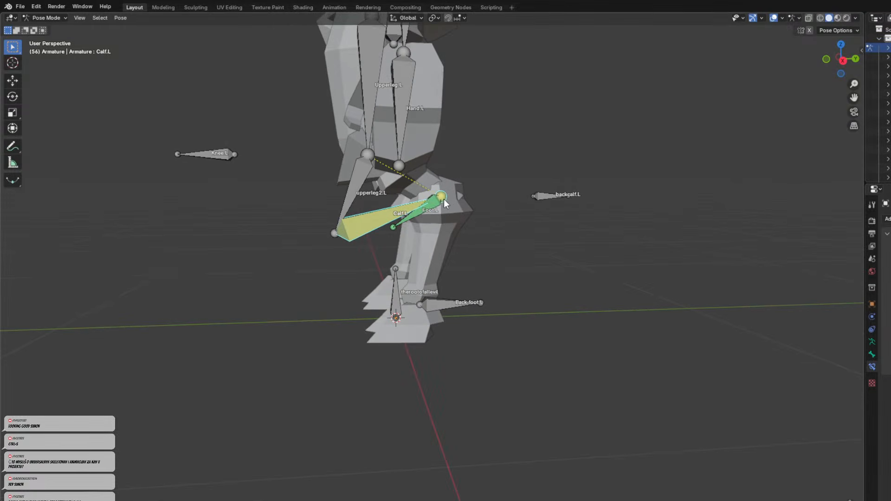
key(h)
key(ctrl+z)
Test Calf.L's constraint by moving the backcalf.L control bone, and reselect Calf.L.
click(561, 202)
middle_drag(561, 202, 629, 222)
key(g)
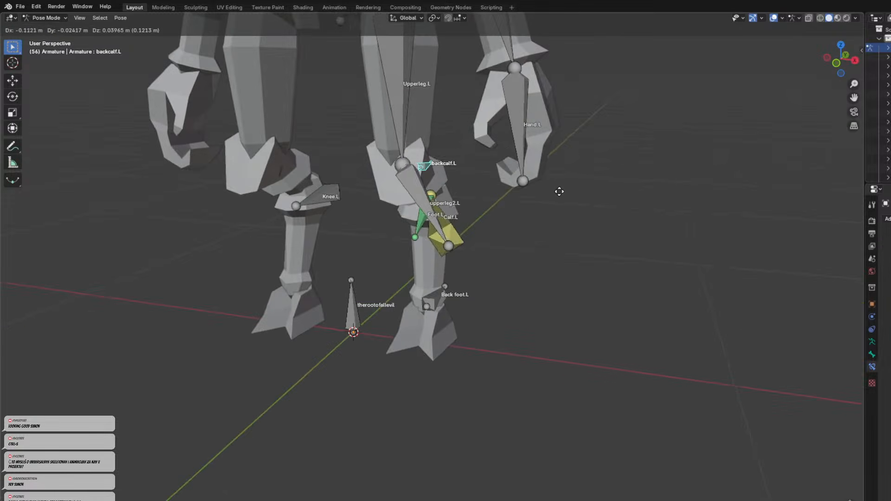
right_click(557, 210)
middle_drag(552, 210, 435, 202)
click(442, 196)
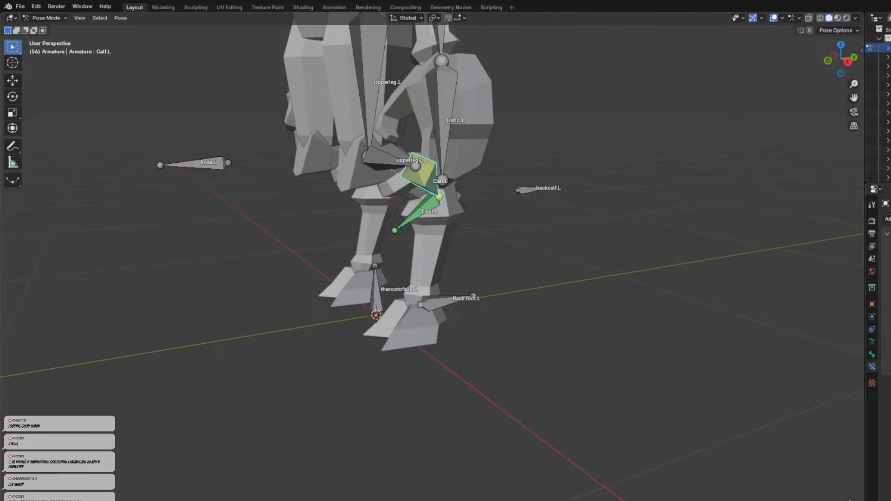
Inspect the bent Calf.L from the front and side, and save the file.
middle_drag(427, 143, 573, 183)
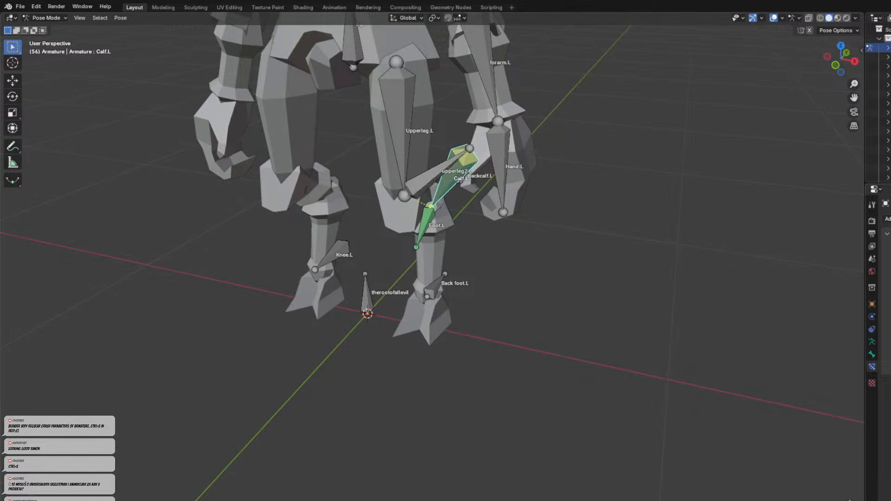
middle_drag(786, 261, 681, 221)
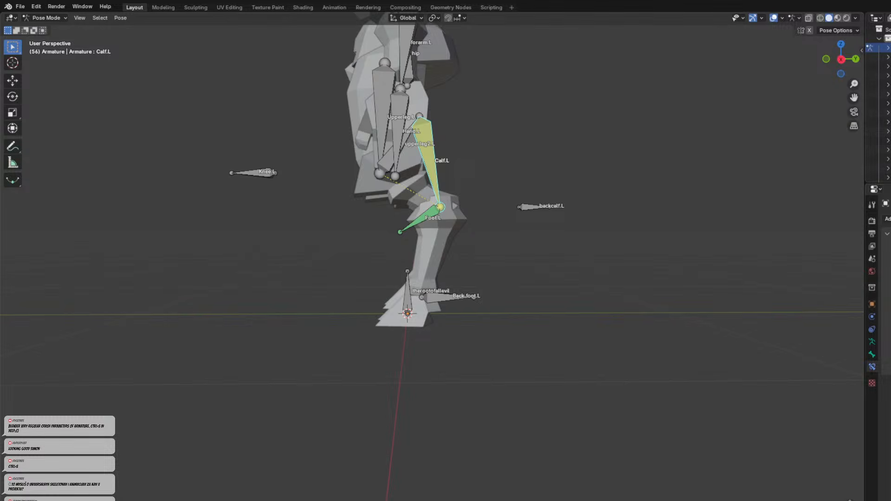
click(20, 7)
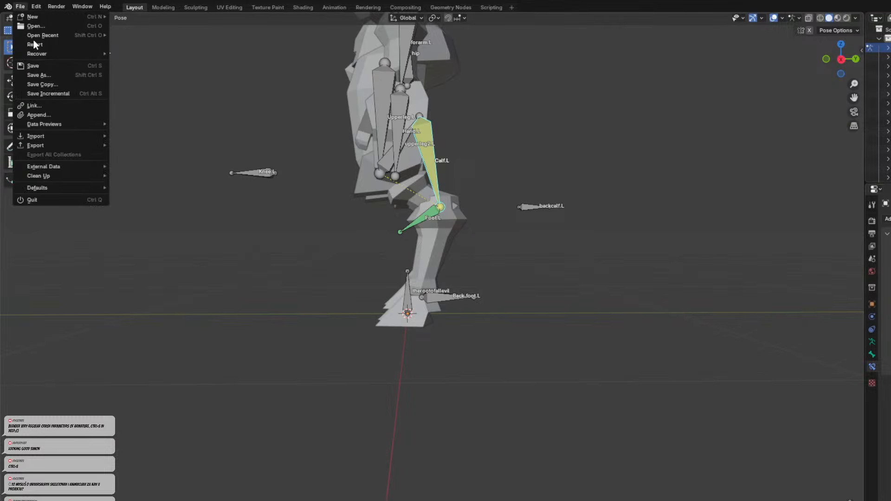
click(42, 67)
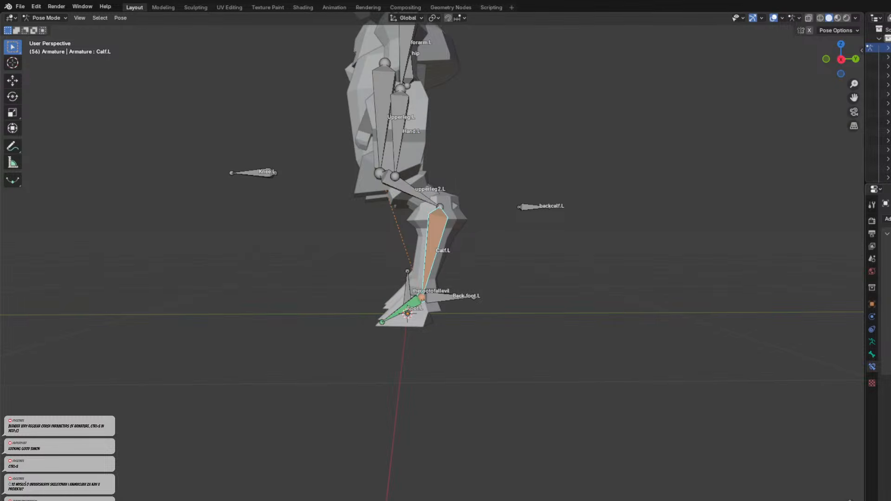
Reassign the Armature as Calf.L's Inverse Kinematics target and adjust the pole settings to align the calf with the leg.
click(453, 299)
middle_drag(453, 299, 519, 244)
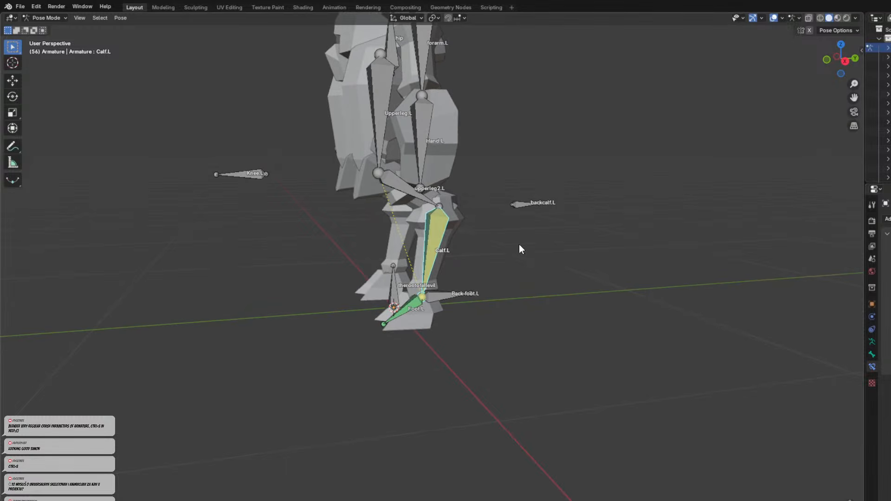
click(628, 297)
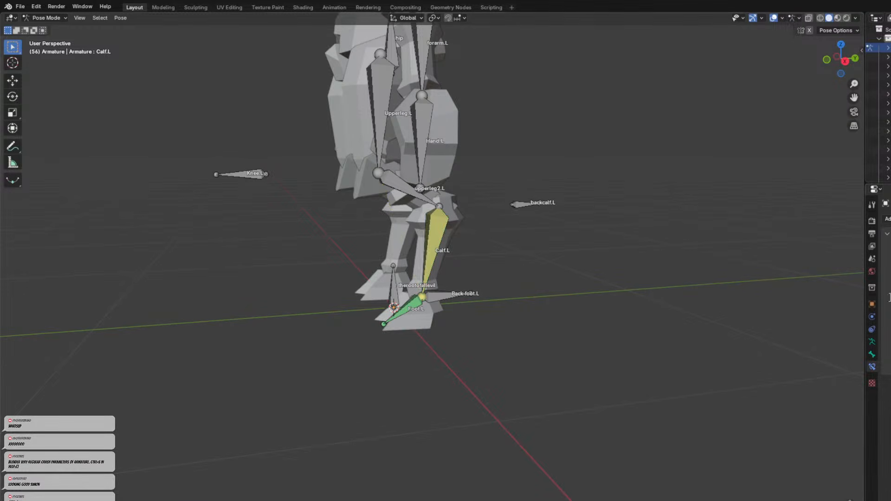
key(Return)
middle_drag(532, 287, 555, 288)
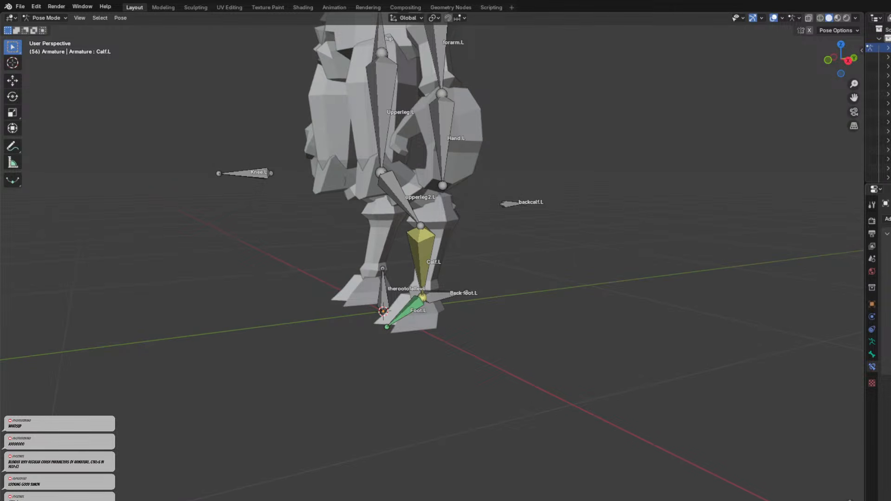
key(Return)
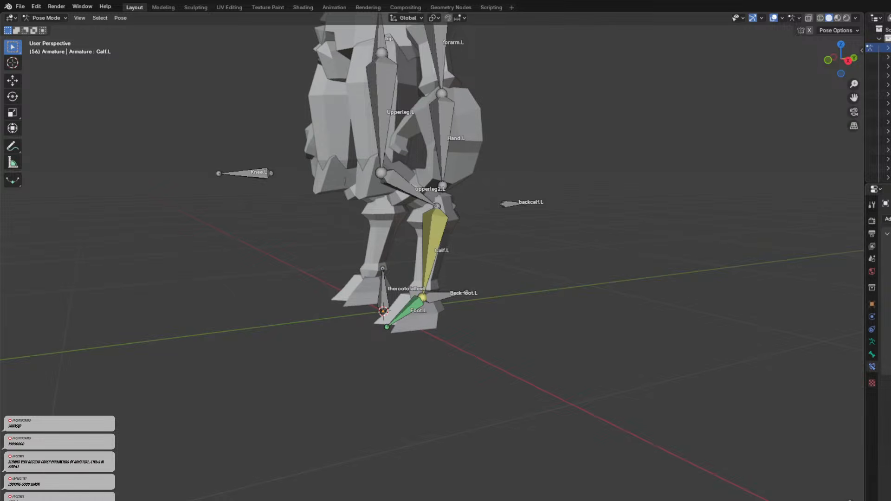
Test the left leg's Inverse Kinematics by moving the hip bone from the front and from the side.
middle_drag(616, 246, 374, 120)
click(374, 74)
key(g)
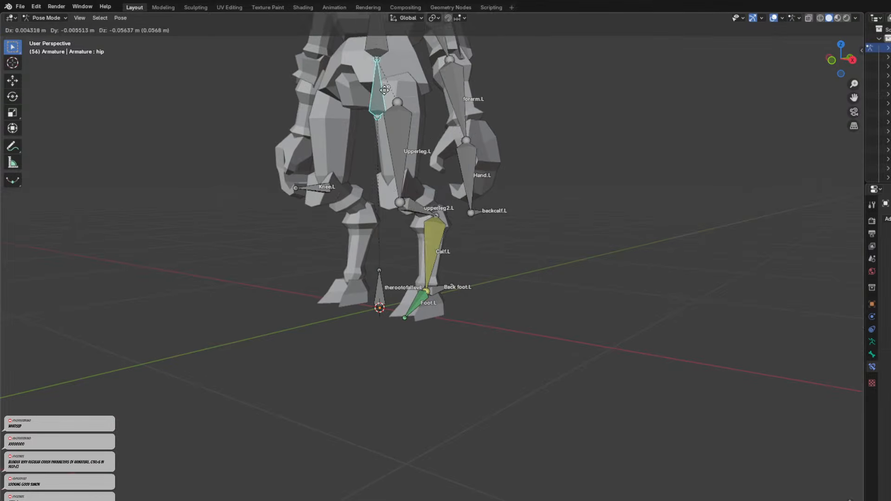
right_click(377, 108)
middle_drag(377, 107, 340, 113)
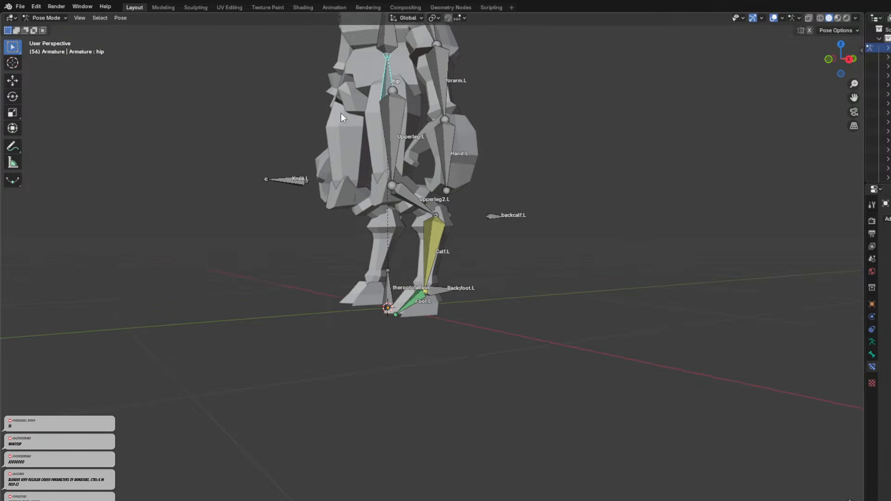
key(g)
right_click(410, 183)
middle_drag(412, 184, 389, 191)
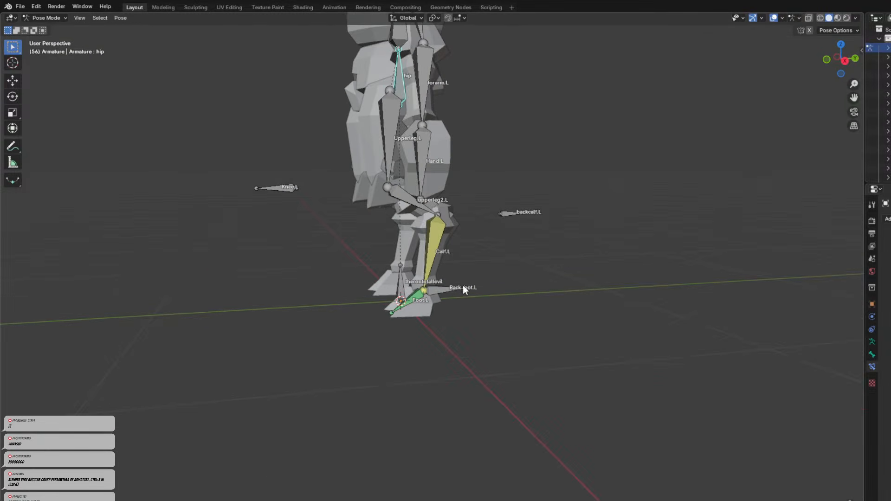
Test rotating the upperleg2.L bone, reselect Calf.L and inspect how the two bones line up from the side.
click(431, 256)
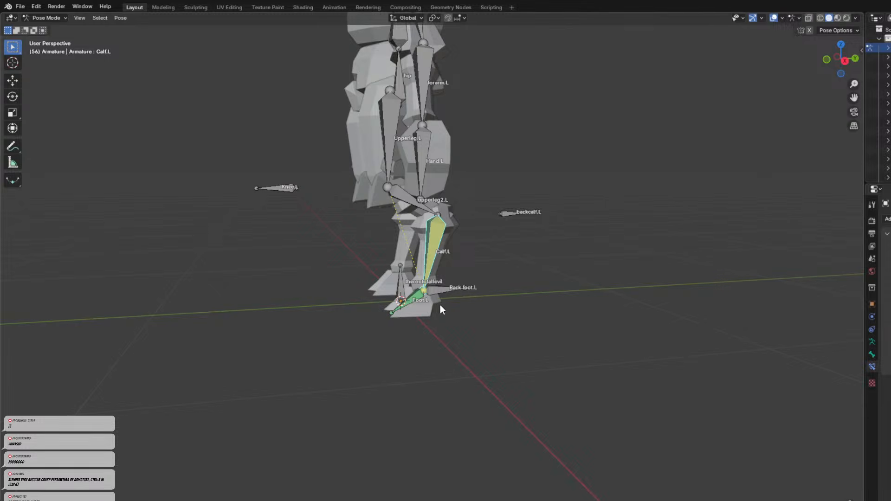
click(400, 194)
middle_drag(427, 207, 416, 221)
key(r)
click(476, 217)
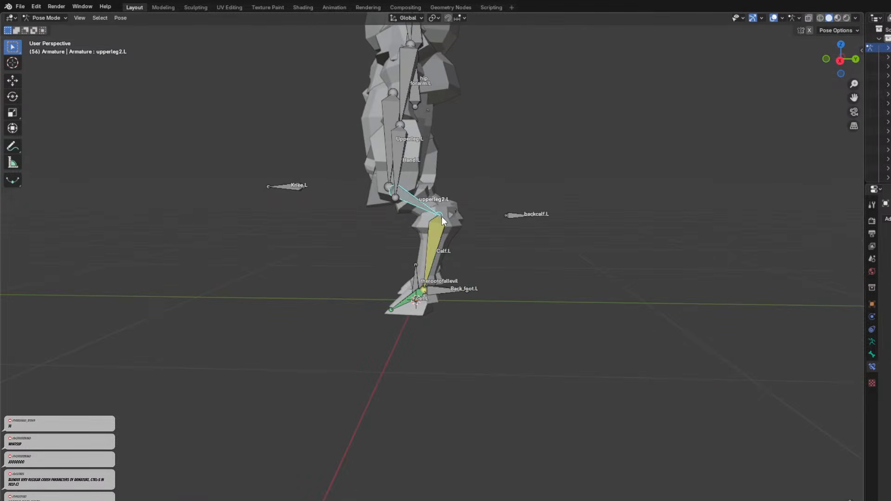
click(437, 231)
click(430, 233)
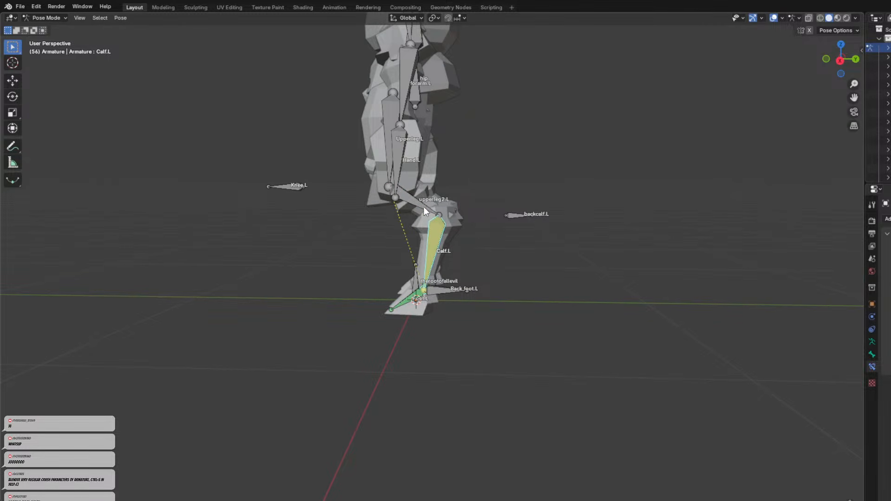
middle_drag(443, 213, 487, 253)
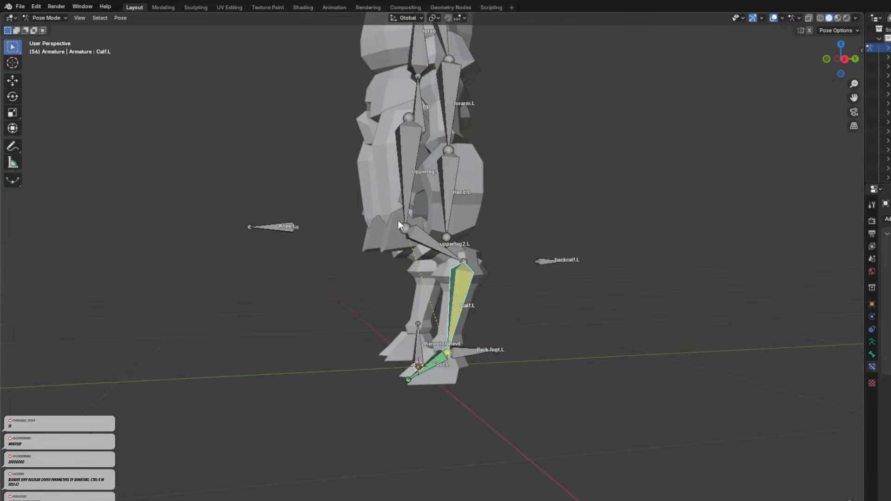
Add an Inverse Kinematics constraint to the upperleg2.L bone and pick the armature's Calf.L as its target.
click(410, 233)
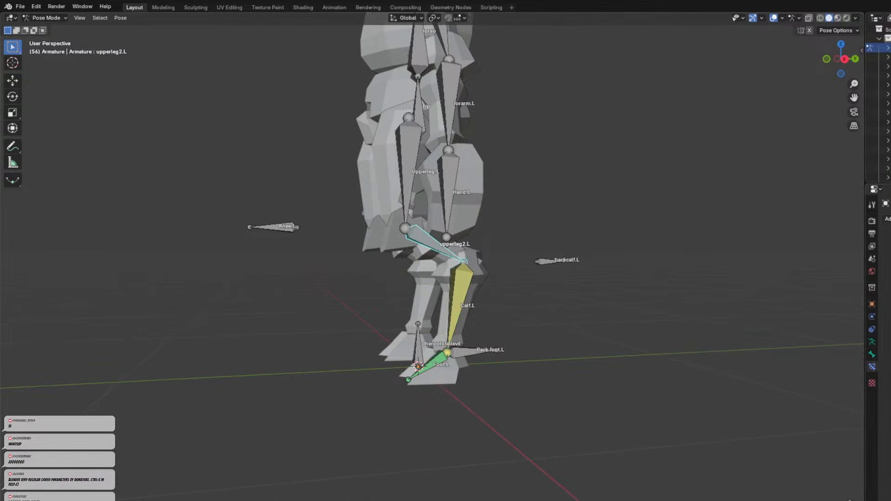
click(887, 219)
click(890, 262)
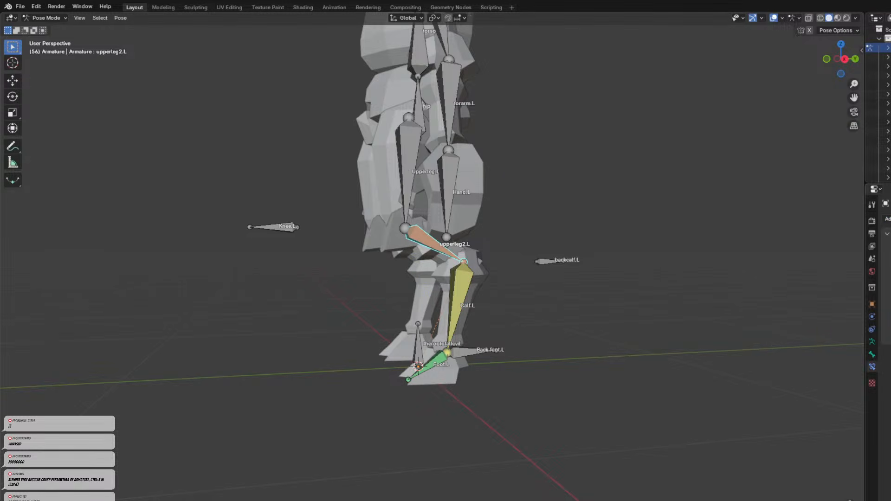
click(890, 255)
key(ctrl+z)
shift+middle_drag(582, 268, 624, 278)
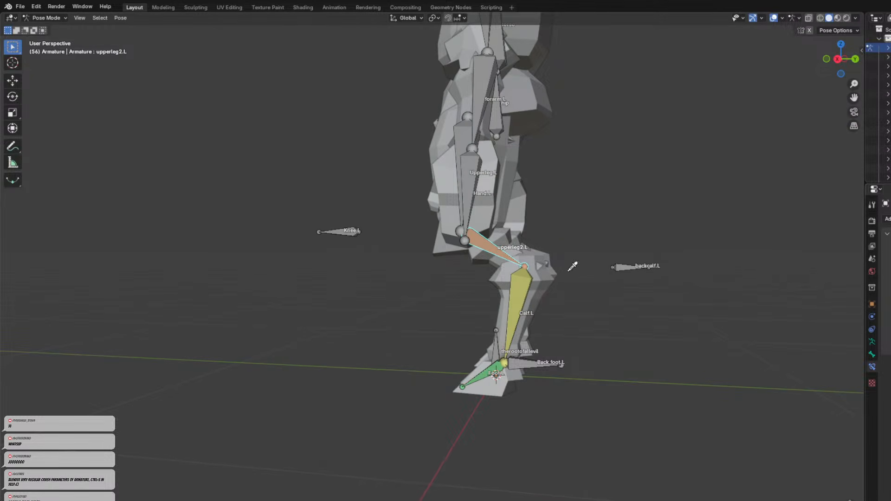
click(519, 301)
middle_drag(519, 300, 584, 297)
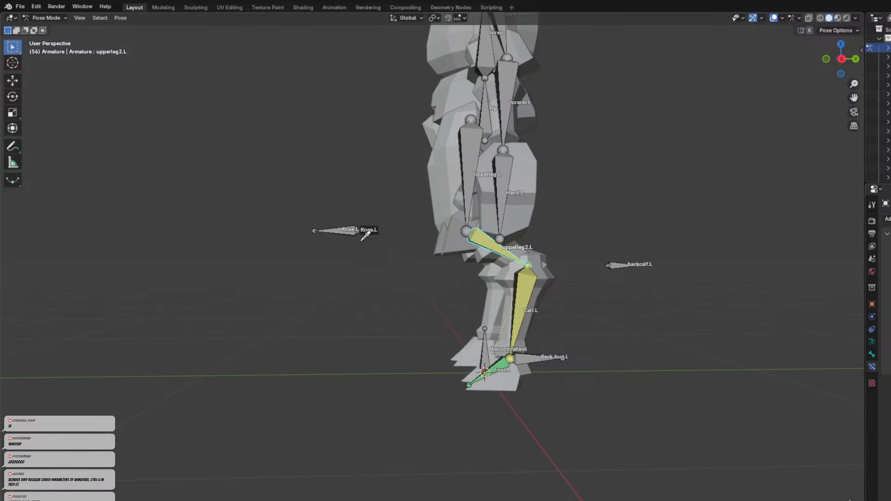
Assign Knee.L as the pole target of upperleg2.L's constraint and limit the constraint's effect to the left leg.
click(345, 231)
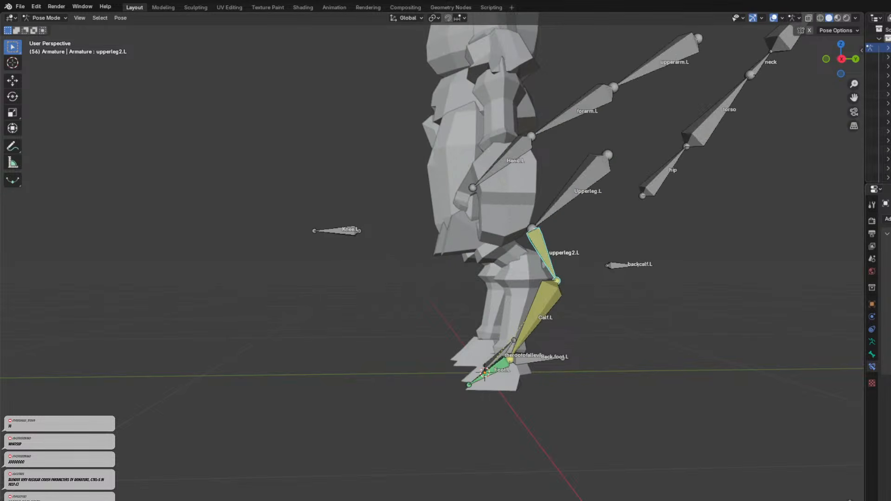
click(616, 289)
middle_drag(616, 292, 815, 292)
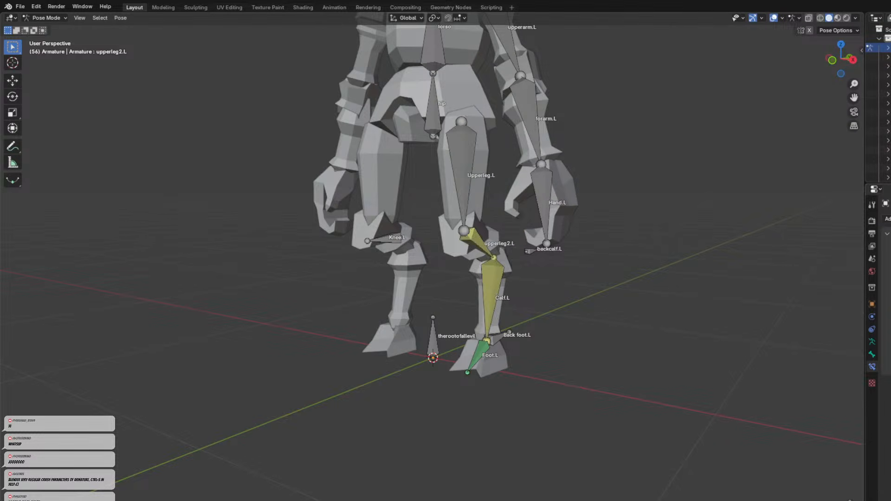
Test the left leg's constraints by moving the hip bone from the side, front and back, cancelling each move.
middle_drag(547, 248, 464, 165)
click(456, 148)
key(g)
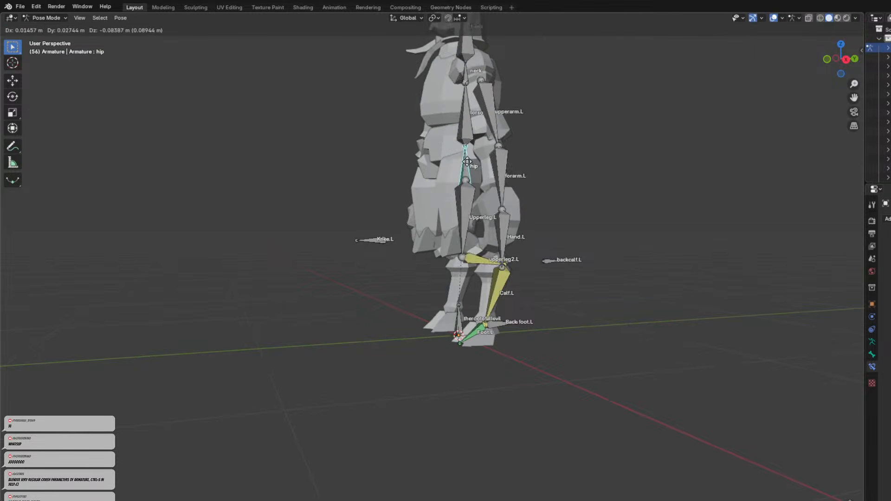
right_click(452, 160)
middle_drag(452, 159, 558, 155)
key(g)
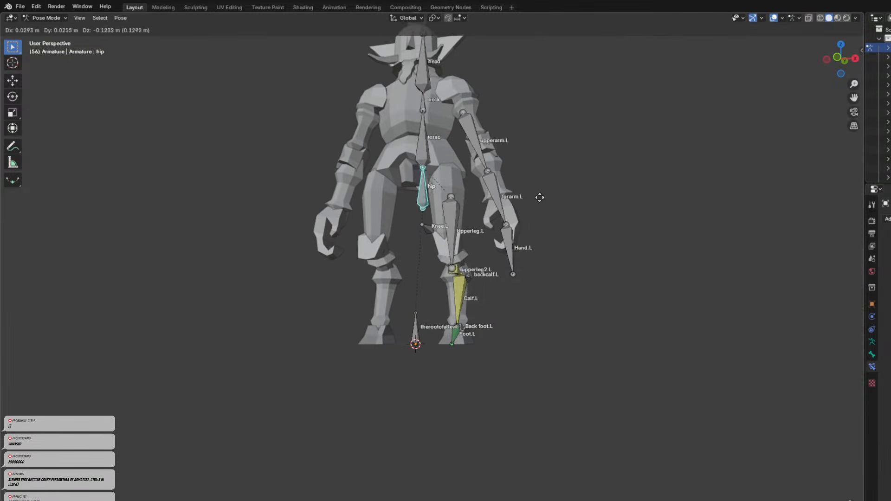
right_click(536, 195)
middle_drag(540, 204, 467, 206)
key(g)
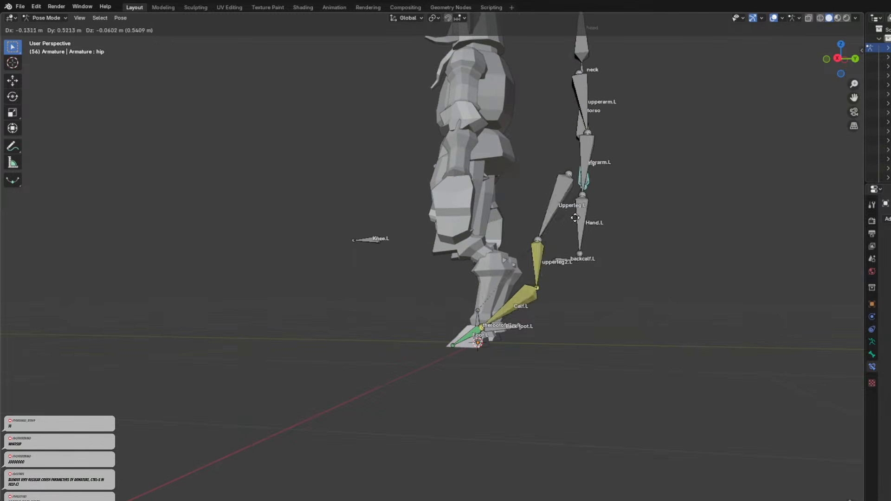
right_click(521, 248)
middle_drag(521, 249, 449, 238)
key(g)
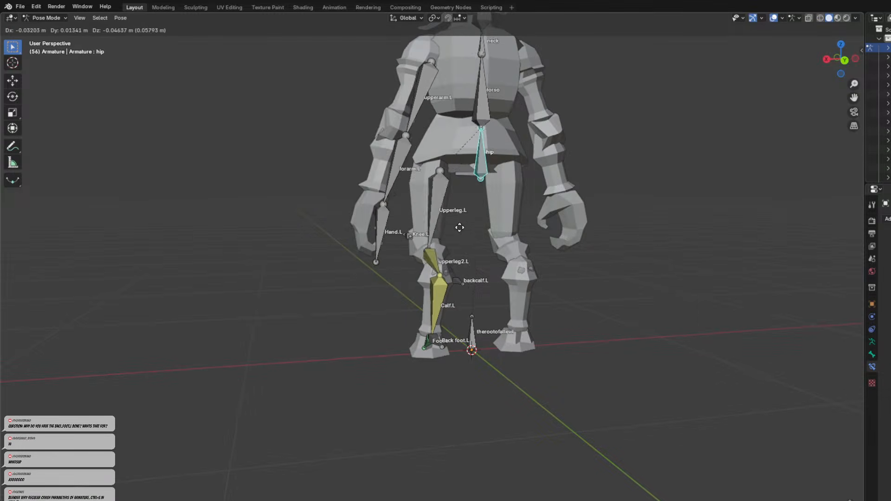
right_click(459, 260)
Test the left leg's response by moving the backcalf.L control bone and the Upperleg.L bone.
scroll(481, 296, up, 1)
middle_drag(474, 281, 459, 339)
click(447, 363)
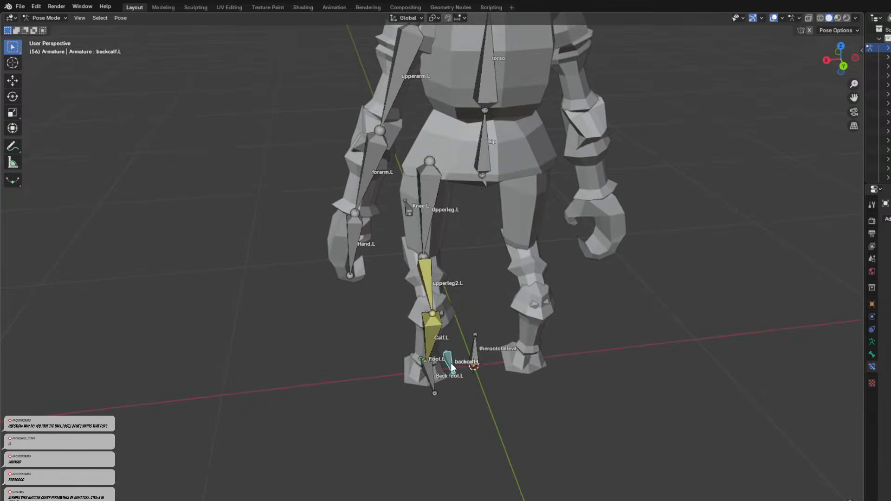
key(g)
click(448, 359)
click(420, 190)
middle_drag(420, 190, 508, 218)
key(g)
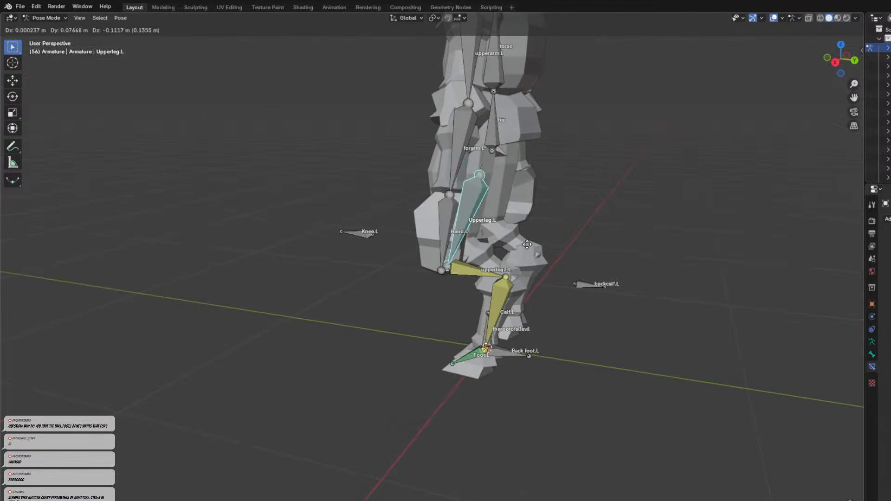
click(493, 225)
Select Calf.L and assign Knee.L as the pole target of its Inverse Kinematics constraint, checking the calf's alignment.
click(499, 271)
click(499, 272)
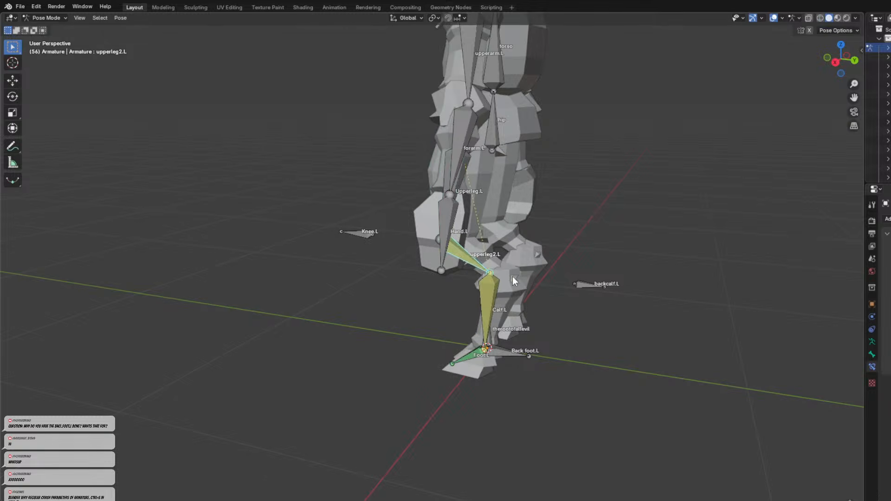
middle_drag(508, 277, 535, 307)
click(598, 294)
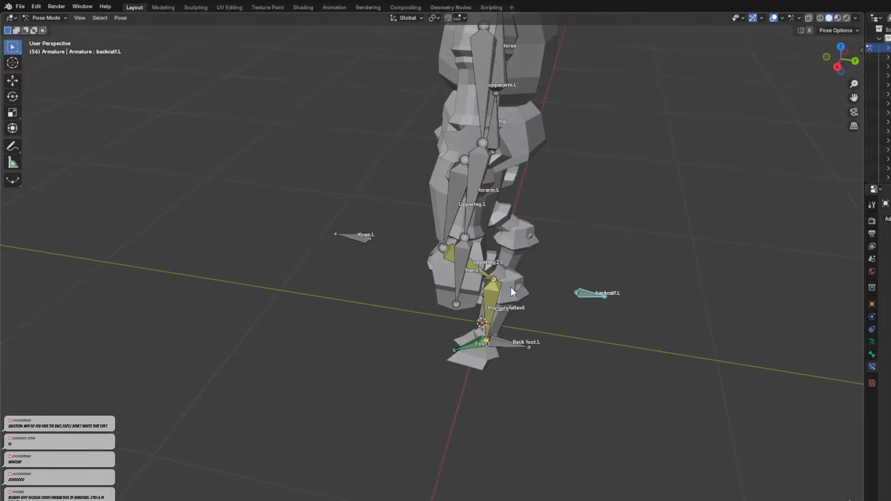
click(496, 291)
middle_drag(560, 298, 534, 306)
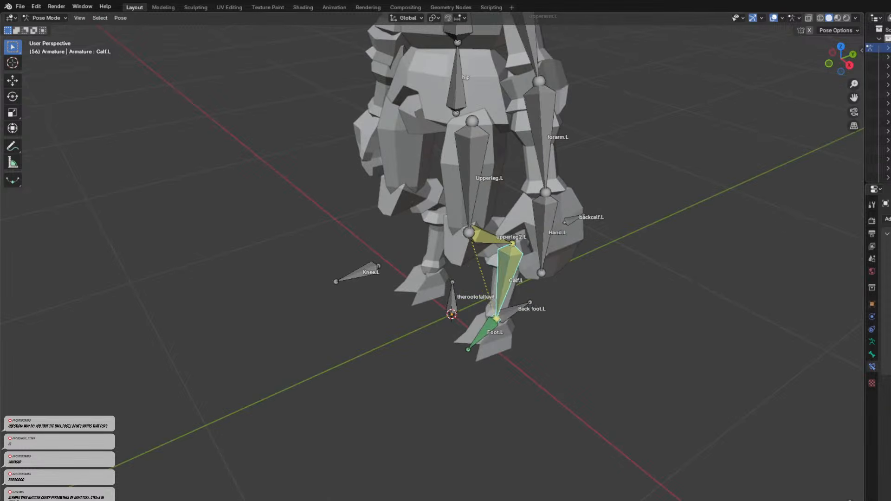
click(375, 270)
middle_drag(532, 295, 546, 268)
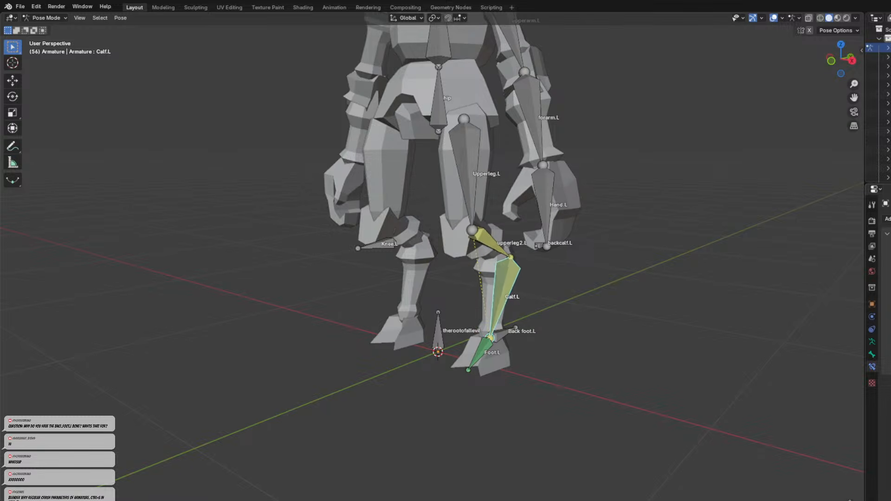
middle_drag(719, 320, 888, 320)
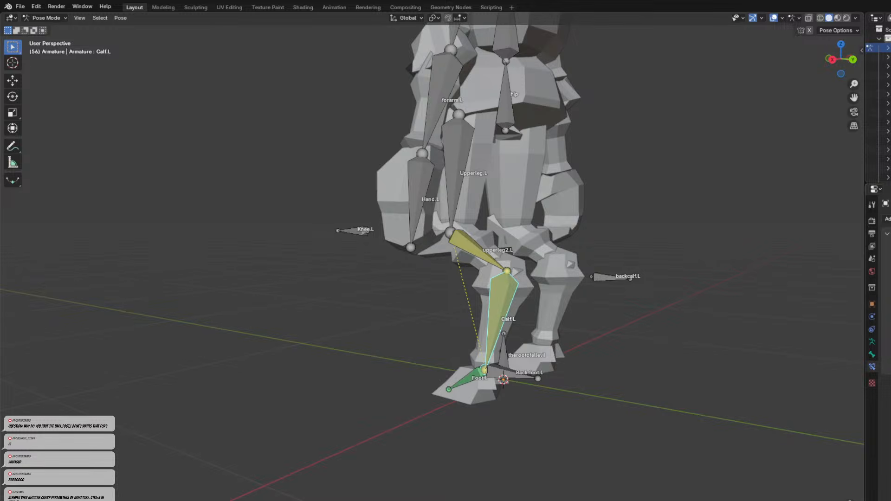
Test the revised Calf.L constraint by moving the hip bone from the side and front, and reselect Calf.L.
middle_drag(730, 406, 471, 160)
click(455, 147)
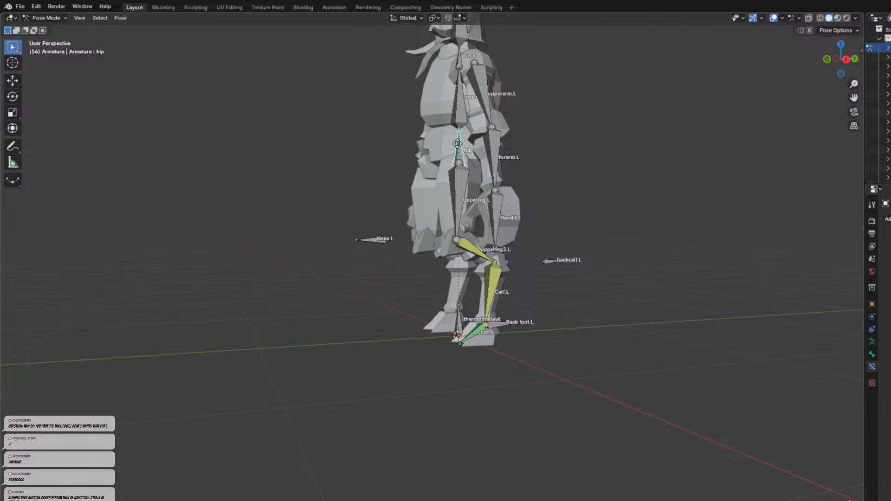
key(g)
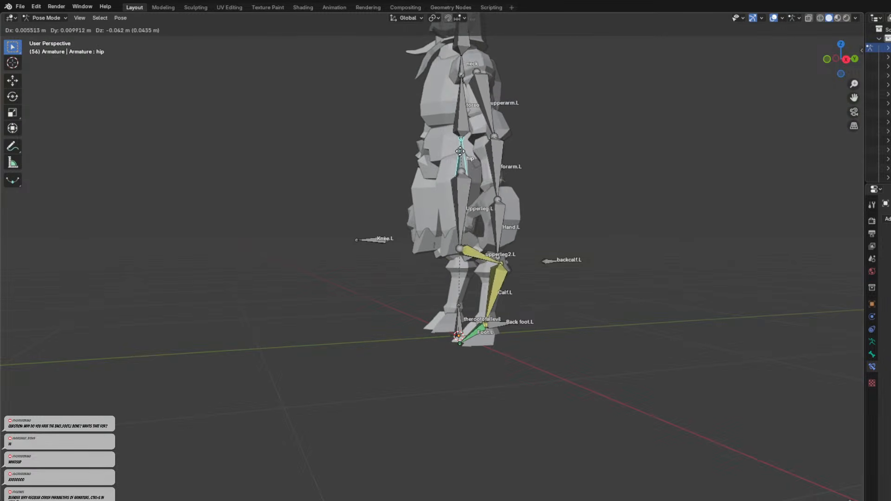
right_click(457, 172)
scroll(498, 203, up, 1)
middle_drag(497, 207, 548, 207)
key(g)
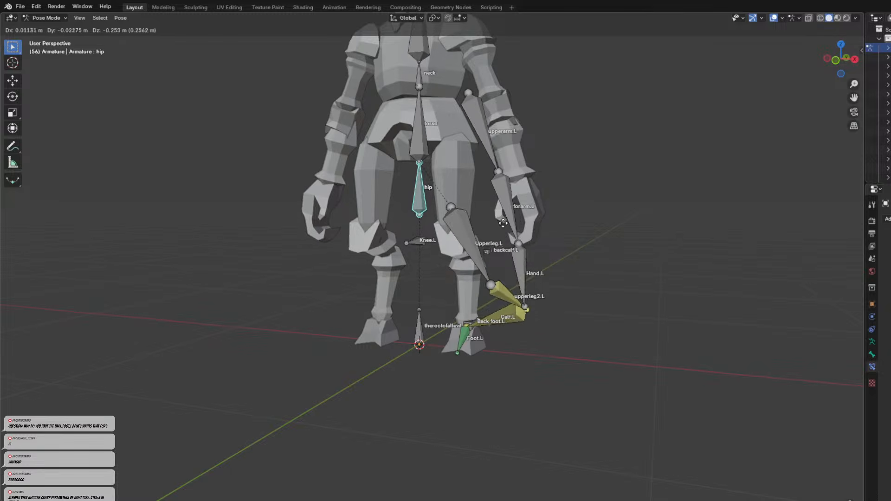
click(494, 236)
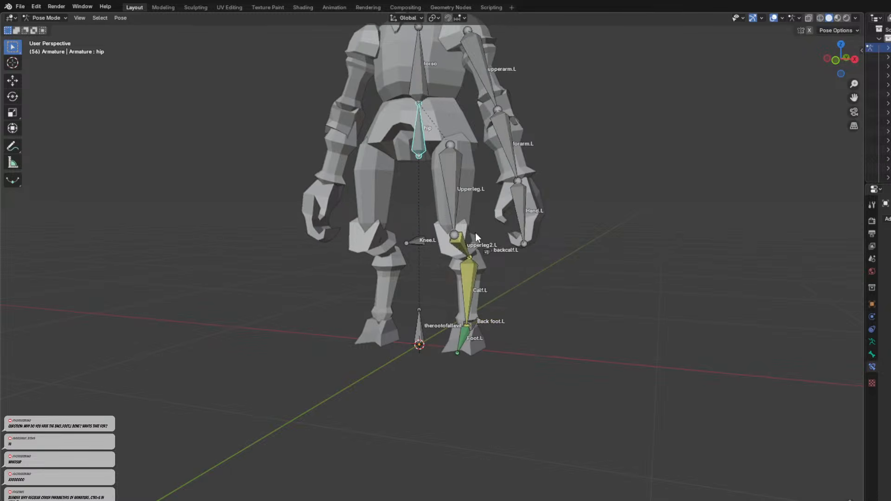
click(474, 278)
middle_drag(484, 278, 603, 304)
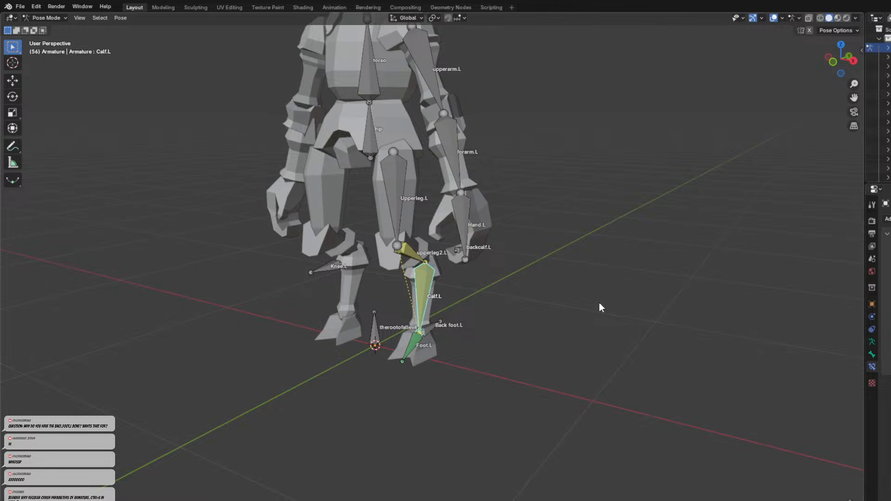
middle_drag(601, 306, 853, 294)
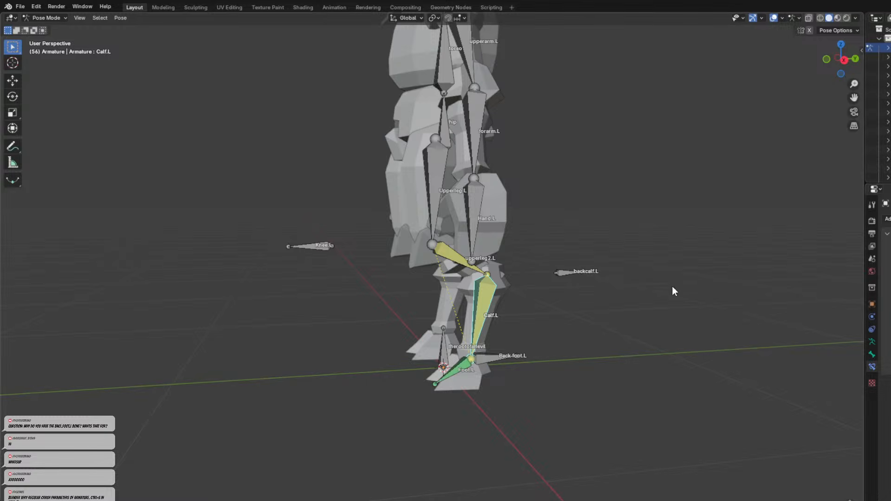
Try Back foot.L as the Inverse Kinematics target of the upperleg2.L bone.
click(434, 245)
click(450, 252)
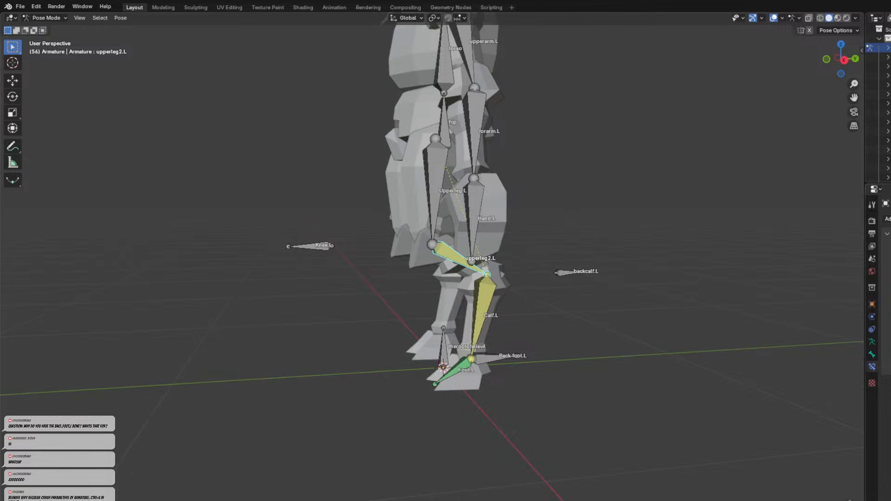
click(462, 369)
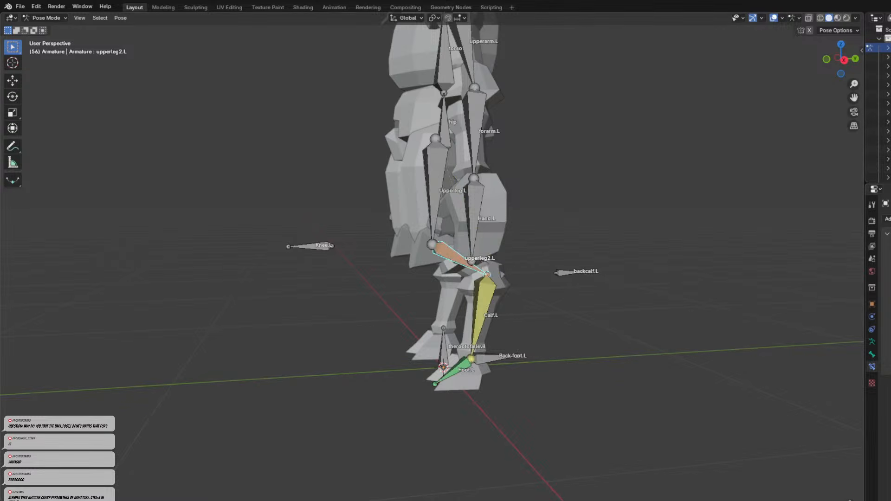
click(485, 358)
middle_drag(543, 300, 530, 287)
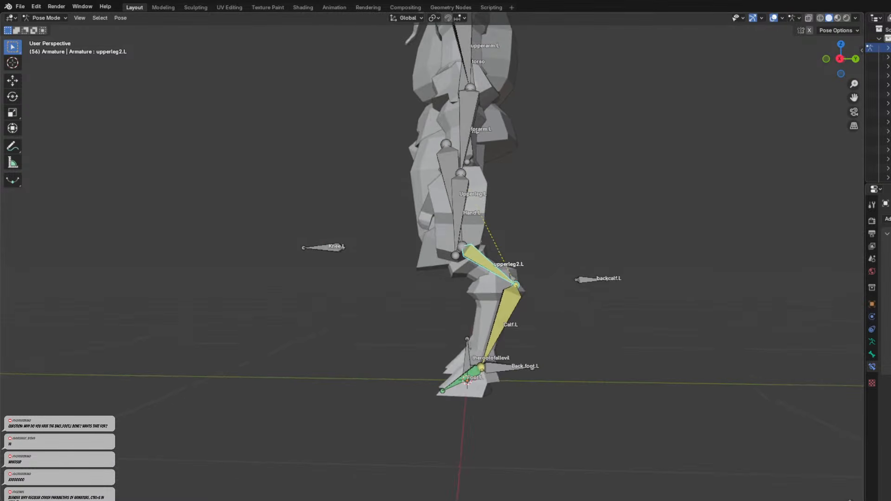
Undo the target assignment on upperleg2.L's constraint while checking the leg from the side.
key(ctrl+z)
middle_drag(601, 307, 447, 300)
key(ctrl+z)
key(ctrl+z)
middle_drag(542, 268, 505, 264)
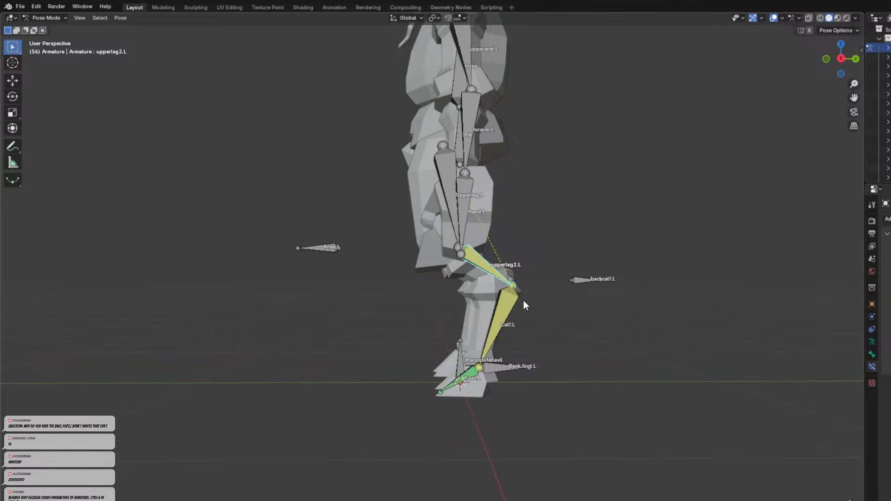
middle_drag(525, 300, 516, 321)
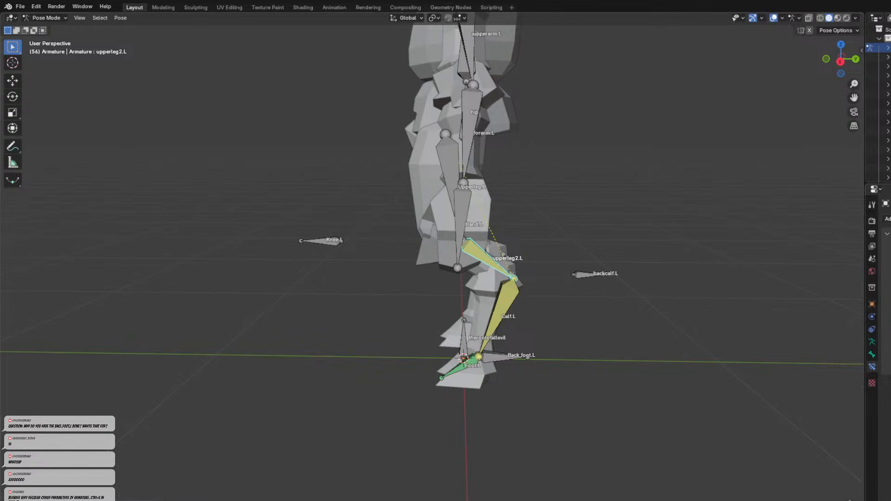
key(ctrl+z)
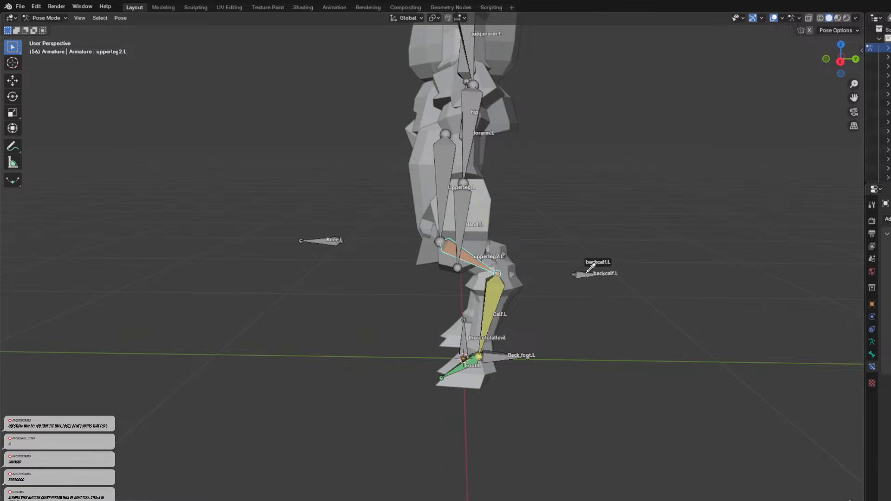
Assign backcalf.L as the target of upperleg2.L's constraint, inspect the leg from several angles and select Upperleg.L.
click(583, 274)
middle_drag(557, 281, 610, 289)
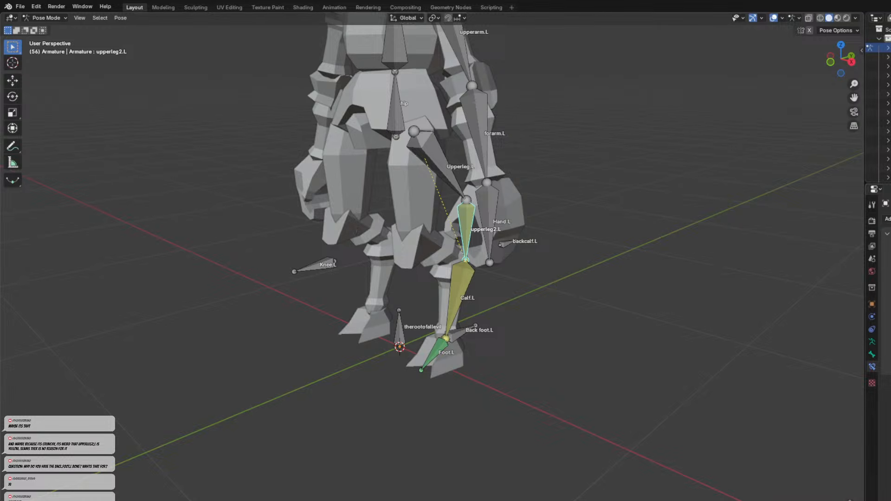
right_click(619, 290)
middle_drag(500, 282, 477, 284)
middle_drag(534, 302, 503, 308)
click(510, 214)
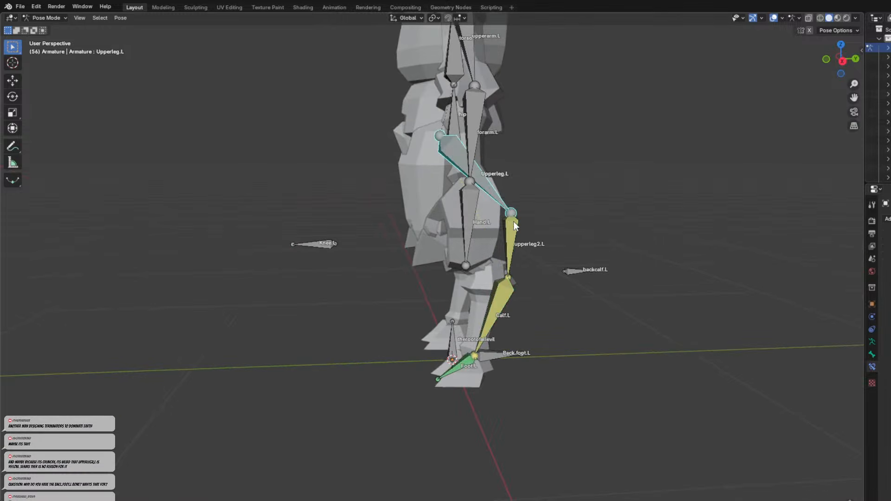
Examine upperleg2.L and Calf.L from several angles to compare their alignment with Knee.L and backcalf.L.
click(513, 226)
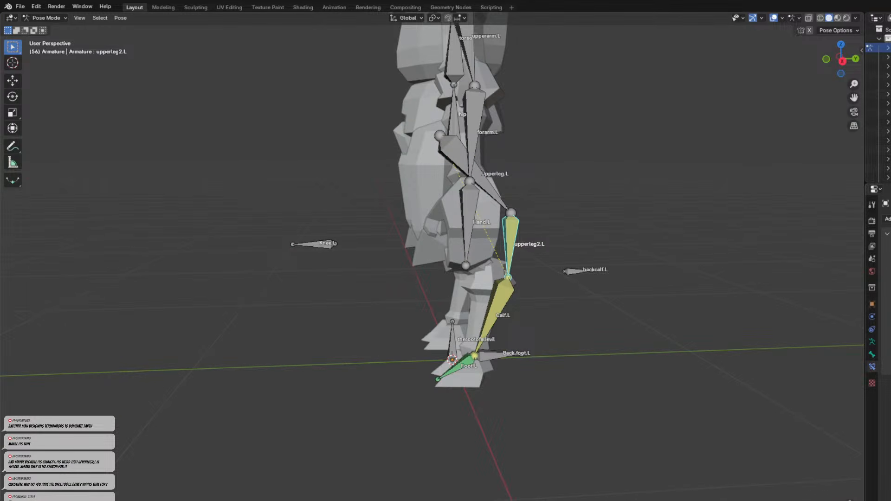
click(317, 246)
click(511, 300)
middle_drag(509, 297, 789, 285)
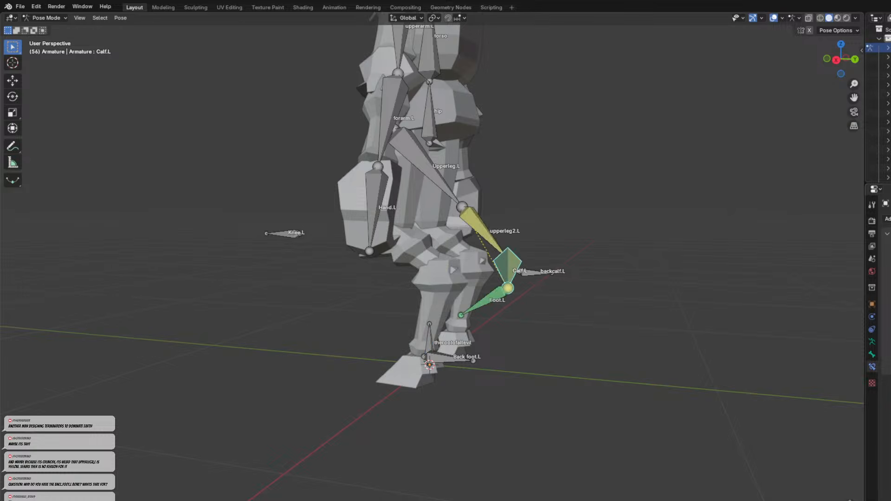
click(532, 274)
middle_drag(499, 272, 555, 269)
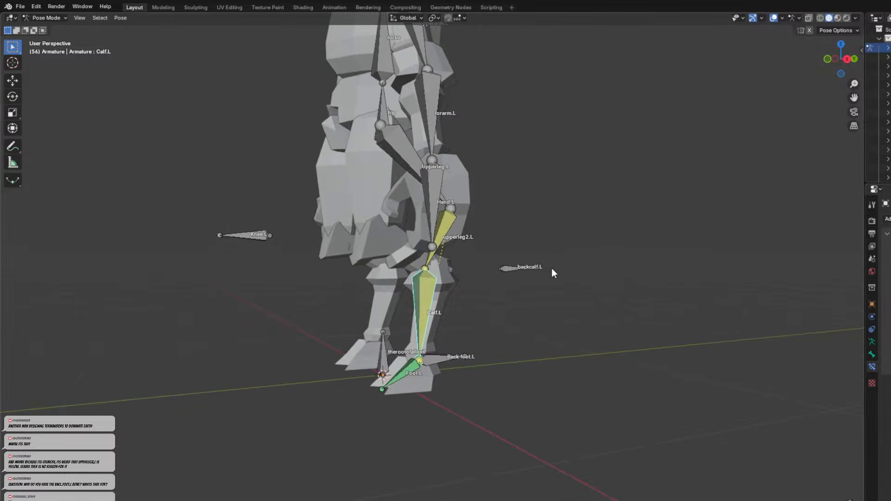
middle_drag(517, 297, 481, 294)
click(459, 208)
click(453, 233)
click(429, 300)
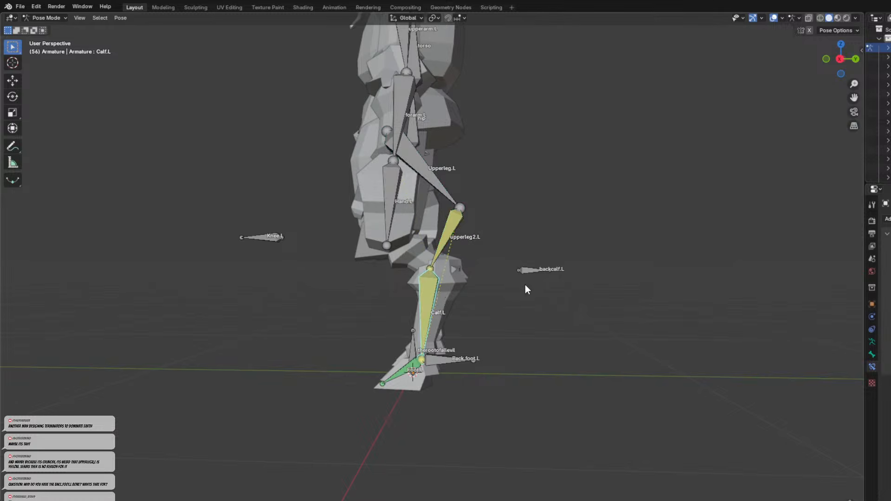
Test the leg's response by moving backcalf.L from behind the character, then cancel the move.
click(532, 270)
middle_drag(534, 275, 449, 315)
key(g)
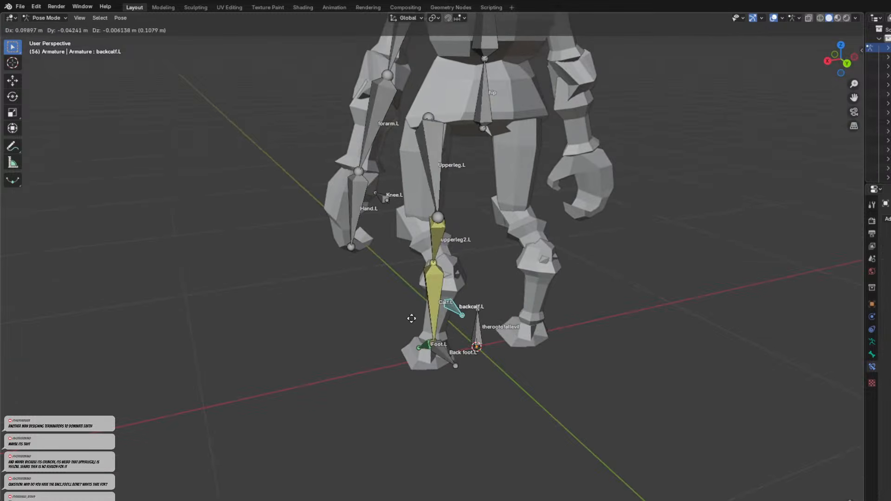
right_click(413, 314)
Select upperleg2.L and inspect how it connects to the upper leg and calf from the side and front.
click(457, 210)
middle_drag(480, 224, 555, 204)
click(446, 227)
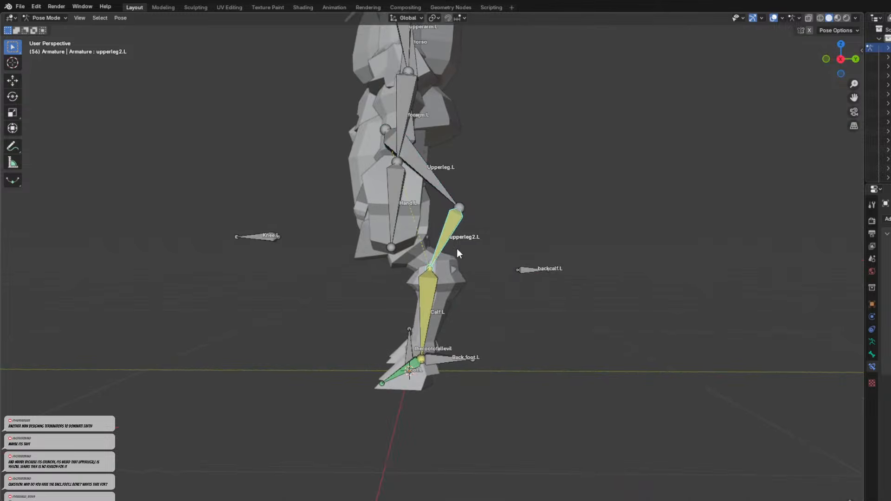
shift+middle_drag(582, 279, 641, 287)
click(506, 207)
middle_drag(526, 224, 538, 229)
click(507, 244)
middle_drag(684, 244, 749, 272)
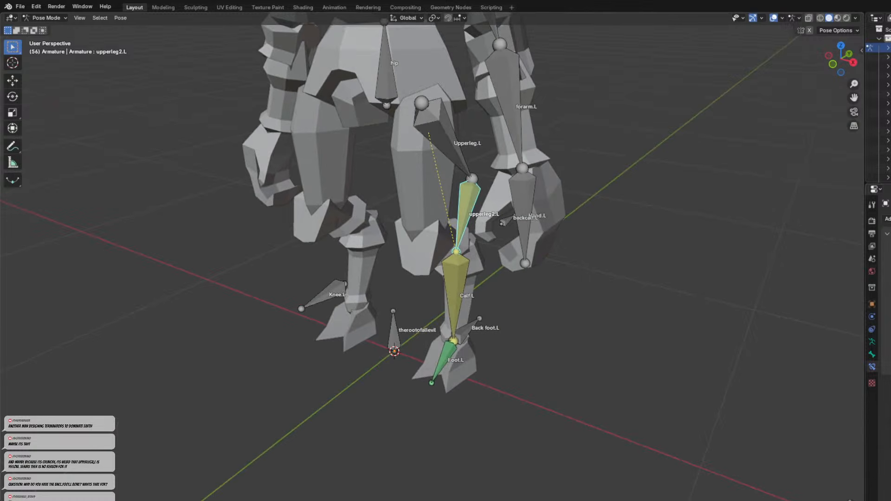
middle_drag(687, 299, 608, 268)
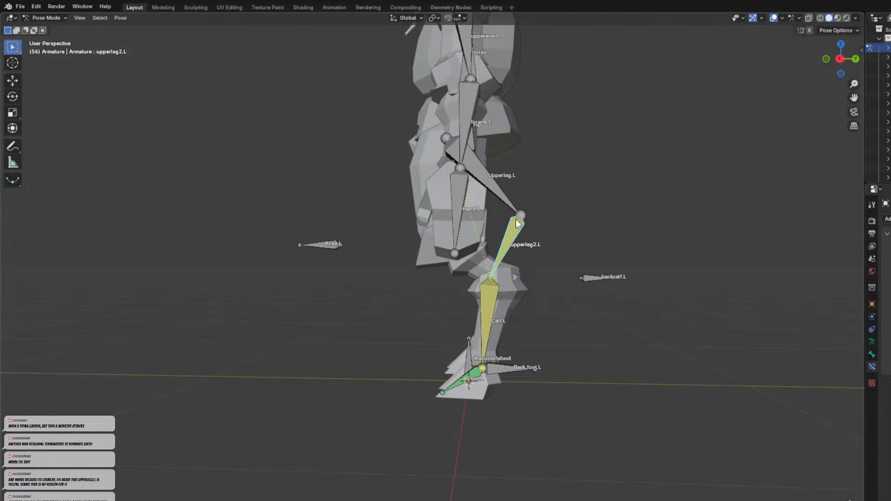
Try different settings on upperleg2.L's Inverse Kinematics constraint while checking the leg's bend from several angles.
click(890, 279)
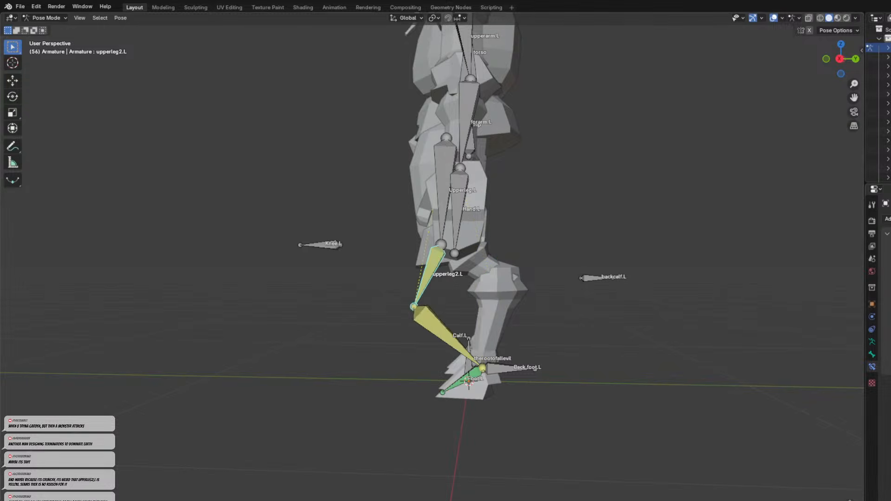
click(890, 279)
click(334, 242)
middle_drag(399, 260, 497, 270)
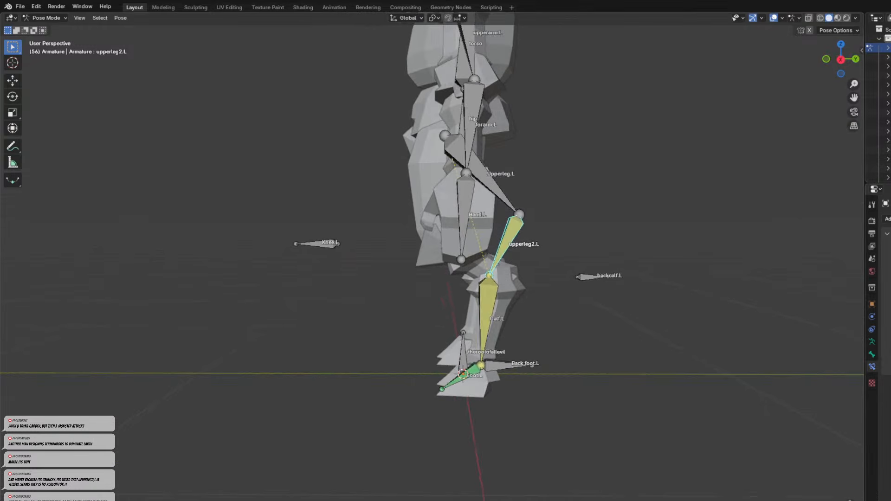
click(890, 279)
click(890, 279)
click(438, 329)
middle_drag(438, 333, 571, 276)
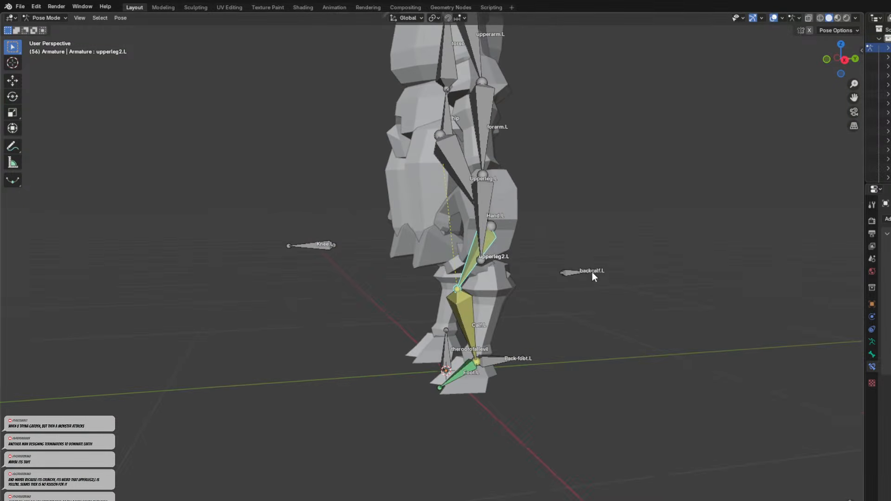
drag(881, 299, 890, 299)
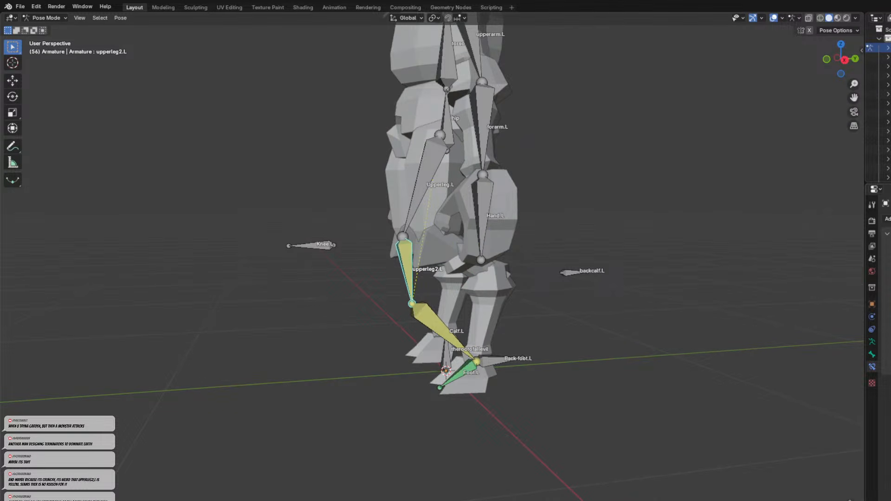
drag(889, 299, 890, 300)
Try a different setting on Calf.L's Inverse Kinematics constraint and check the leg from the side.
click(522, 357)
middle_drag(528, 340, 603, 296)
click(401, 239)
click(457, 370)
middle_drag(532, 357, 603, 357)
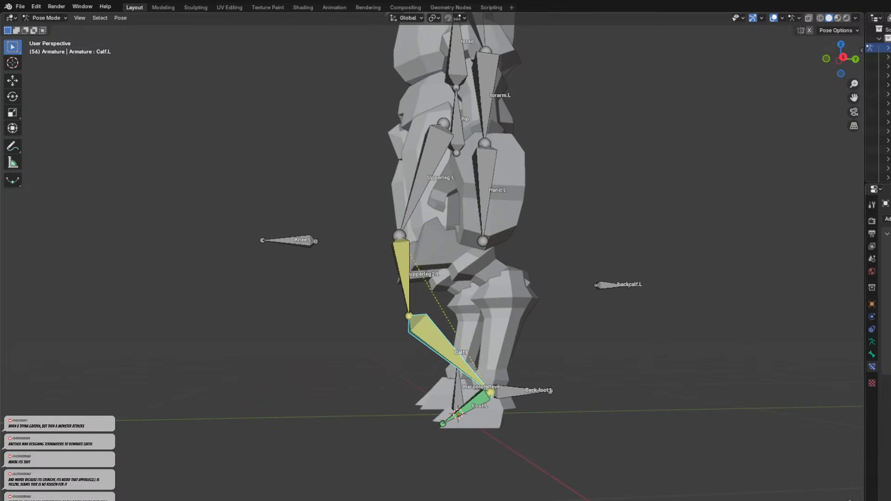
key(Return)
mouse_move(617, 351)
middle_down()
mouse_move(638, 333)
mouse_move(620, 340)
middle_up()
Try moving Upperleg.L to test the adjusted constraints, checking the whole leg from the side and behind.
click(404, 230)
middle_drag(404, 235, 430, 252)
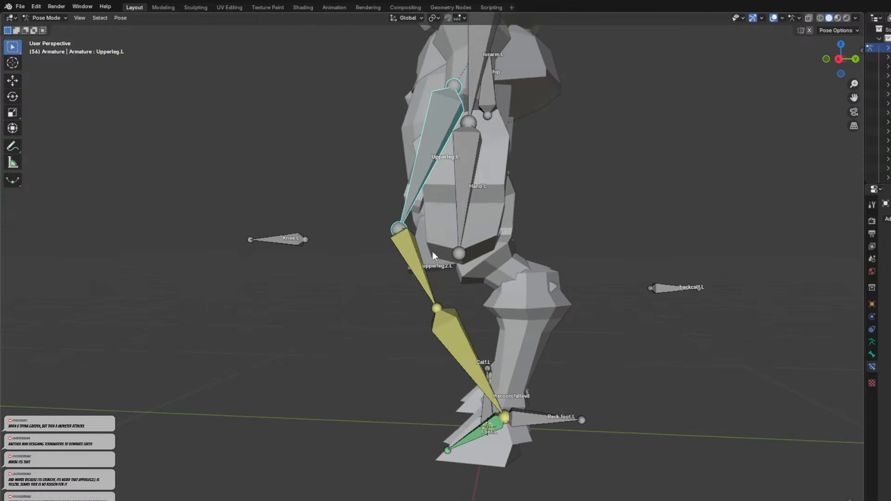
key(g)
click(505, 254)
middle_drag(515, 254, 616, 257)
scroll(616, 257, down, 4)
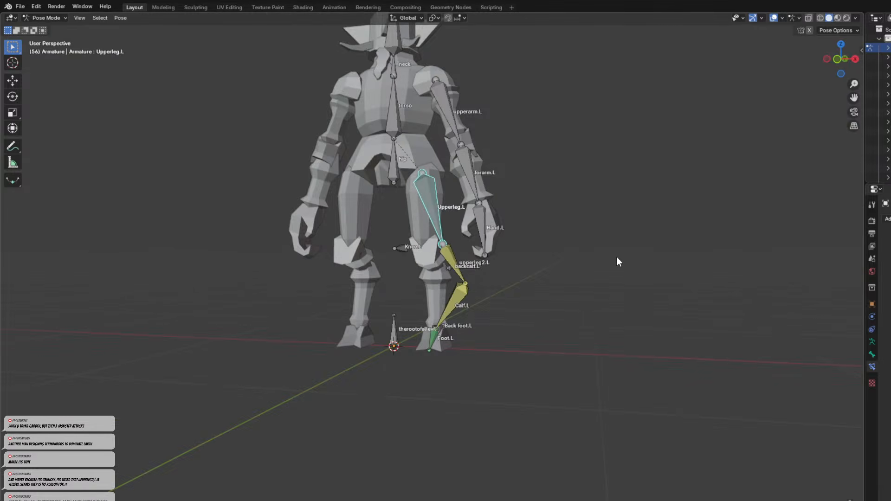
Undo the recent constraint adjustments and bone moves, comparing states with redo, back to the earlier leg pose.
key(ctrl+z)
key(ctrl+z)
key(ctrl+z)
key(ctrl+z)
key(ctrl+z)
key(ctrl+z)
key(ctrl+z)
key(ctrl+z)
key(ctrl+z)
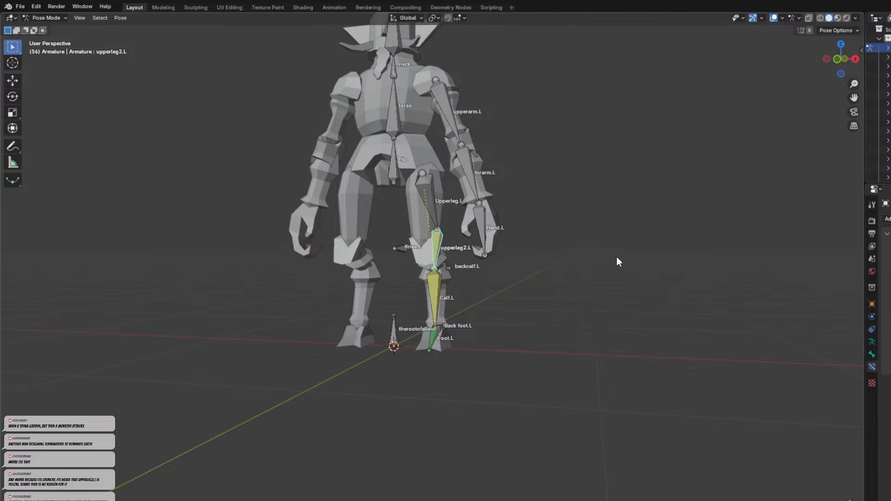
key(ctrl+shift+z)
key(ctrl+shift+z)
key(ctrl+shift+z)
key(ctrl+shift+z)
key(ctrl+shift+z)
key(ctrl+shift+z)
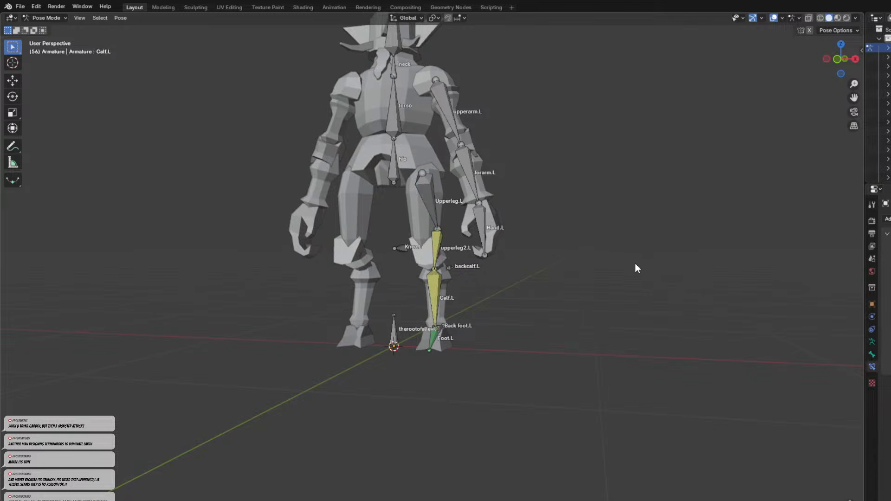
key(ctrl+z)
key(ctrl+z)
key(ctrl+z)
key(ctrl+z)
key(ctrl+z)
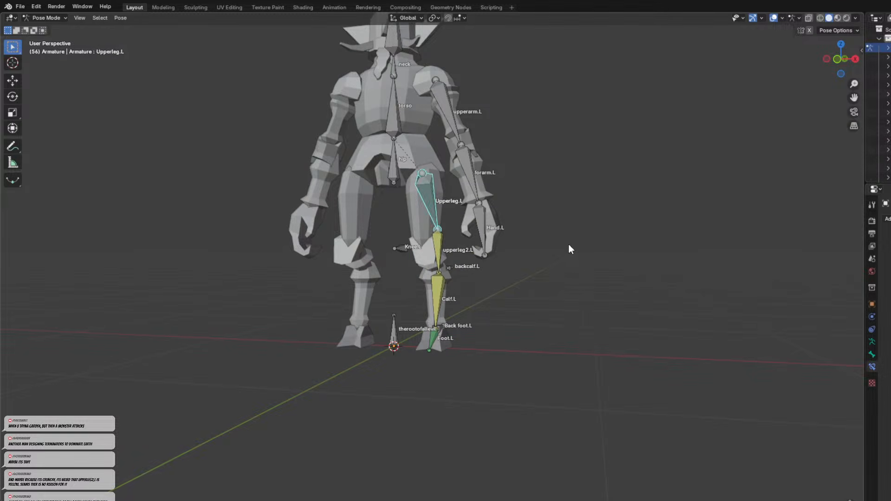
key(ctrl+z)
key(ctrl+z)
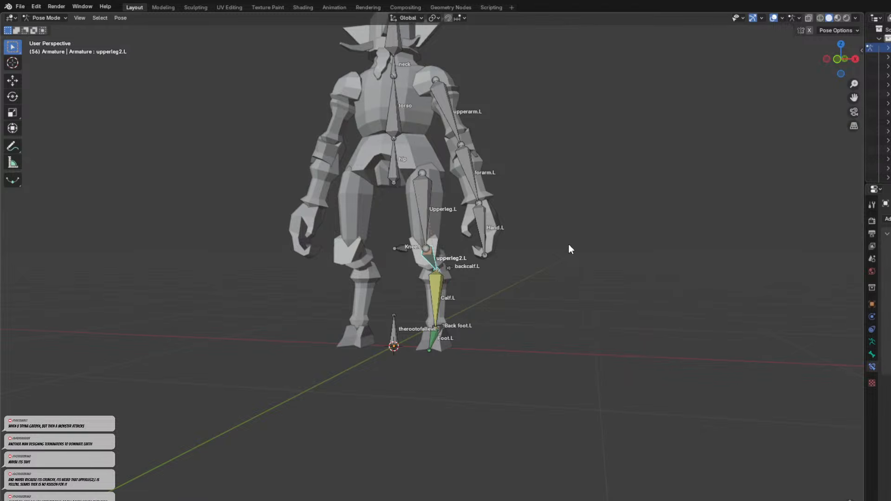
key(ctrl+shift+z)
key(ctrl+z)
key(ctrl+shift+z)
key(ctrl+z)
key(ctrl+z)
key(ctrl+z)
key(ctrl+z)
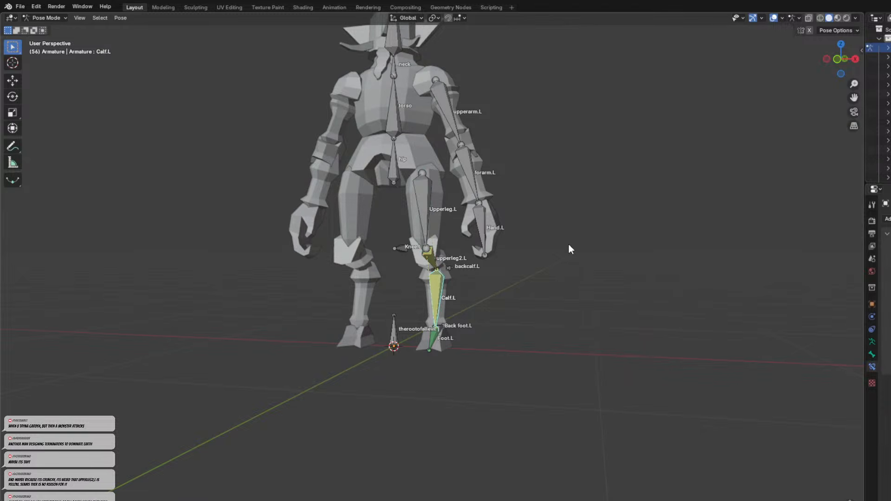
key(ctrl+z)
Test the restored leg by moving the hip bone, cancel the move, and inspect upperleg2.L up close.
click(393, 168)
key(g)
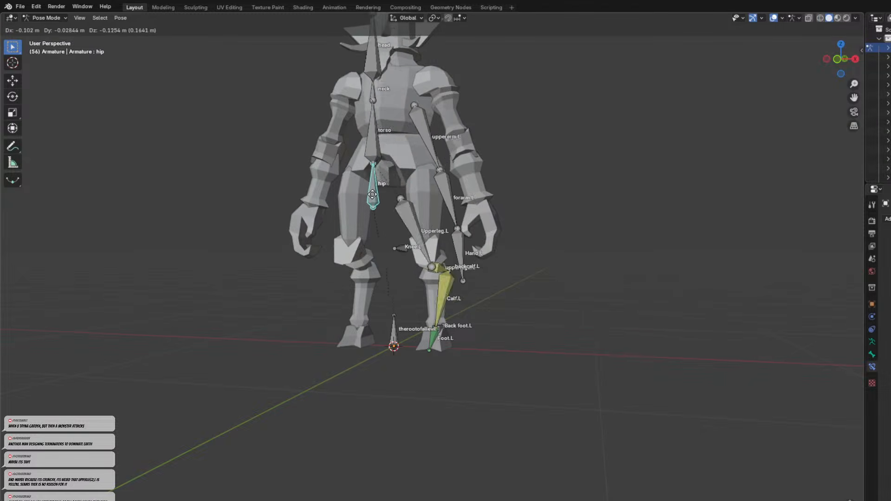
right_click(389, 200)
middle_drag(456, 230, 419, 231)
click(429, 235)
click(455, 258)
middle_drag(568, 265, 505, 289)
scroll(505, 290, up, 3)
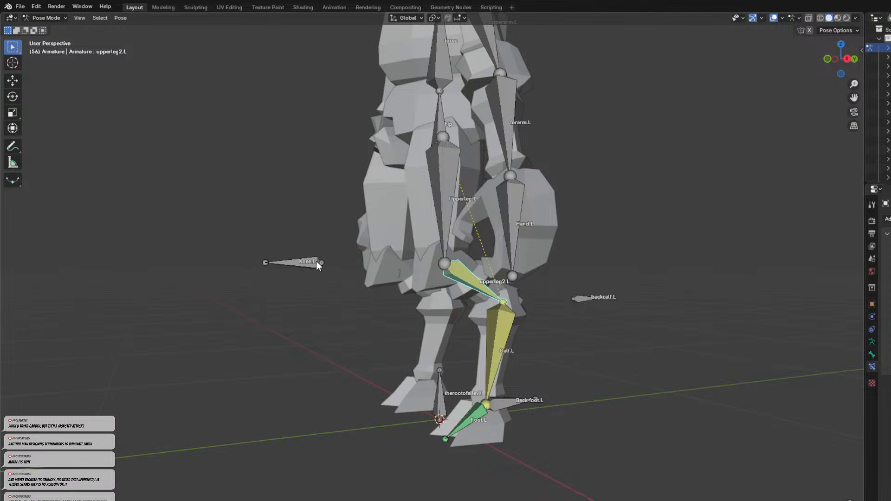
Inspect Calf.L and test the leg chain by moving Upperleg.L downward from the front and side.
click(497, 338)
middle_drag(513, 338, 483, 347)
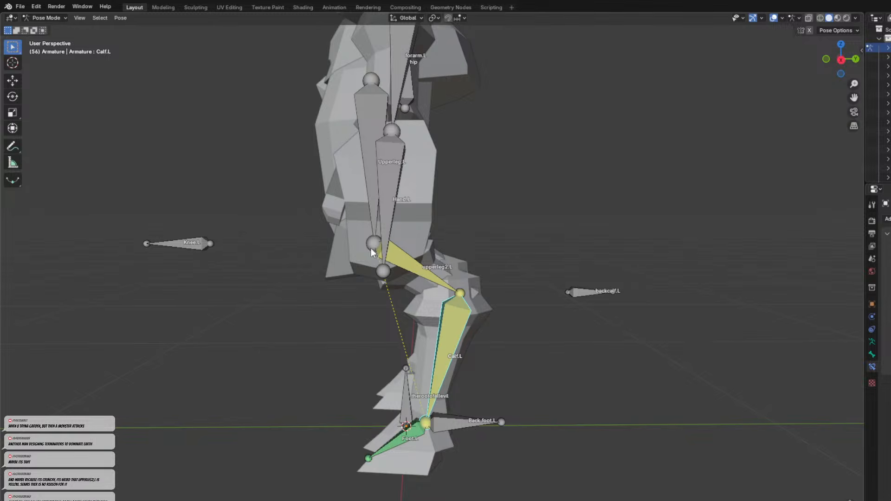
click(553, 315)
middle_drag(551, 311, 597, 302)
click(381, 181)
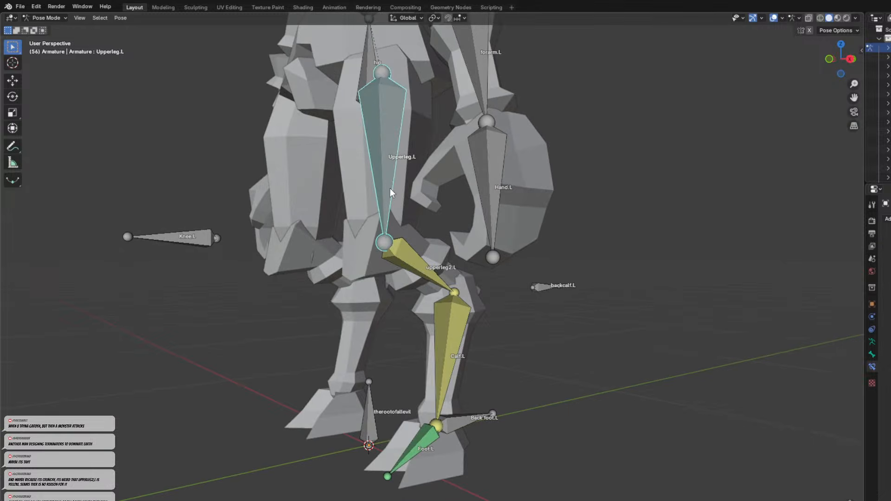
key(g)
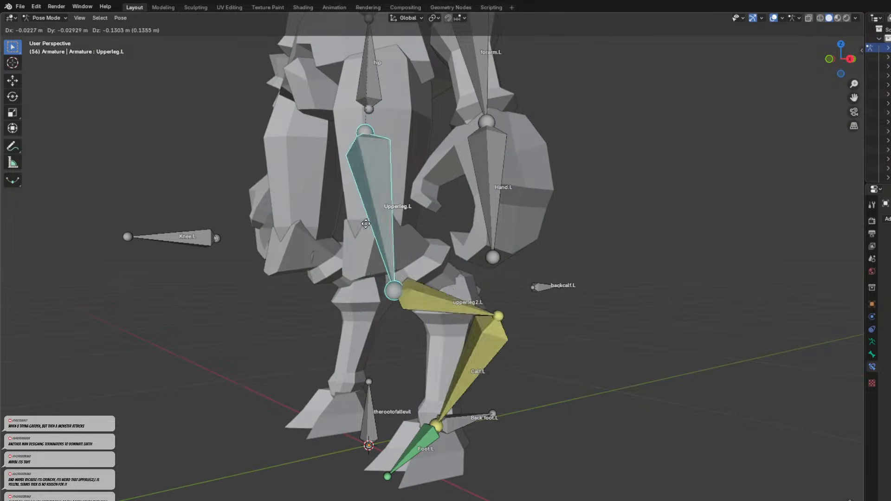
click(385, 243)
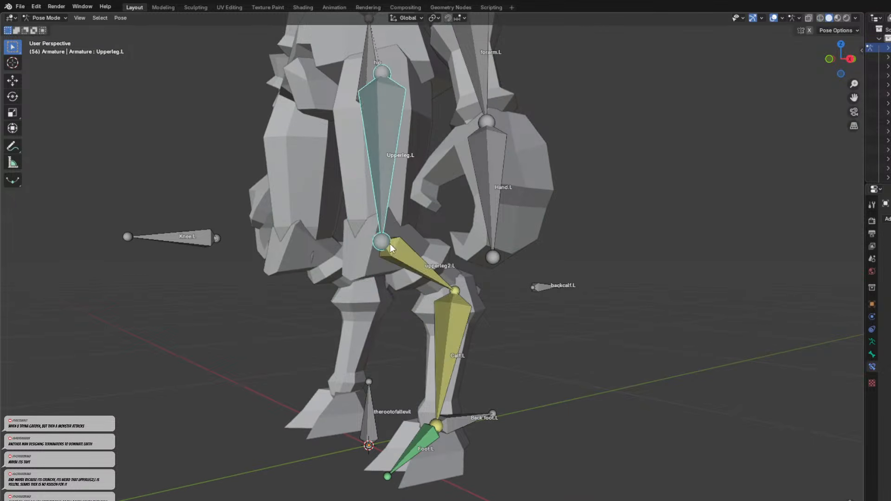
middle_drag(385, 242, 356, 243)
key(g)
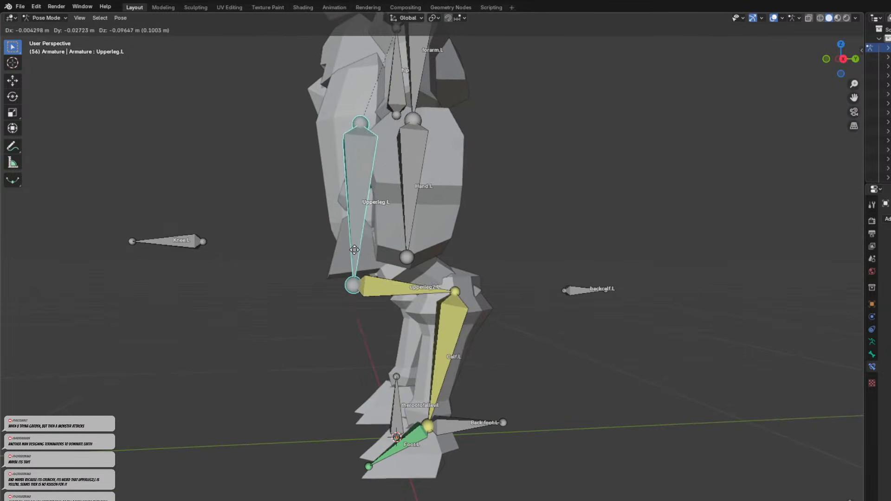
click(354, 259)
Test backcalf.L's influence on the leg by moving it sideways in a close front view.
middle_drag(354, 259, 460, 302)
scroll(453, 300, up, 5)
click(483, 211)
key(g)
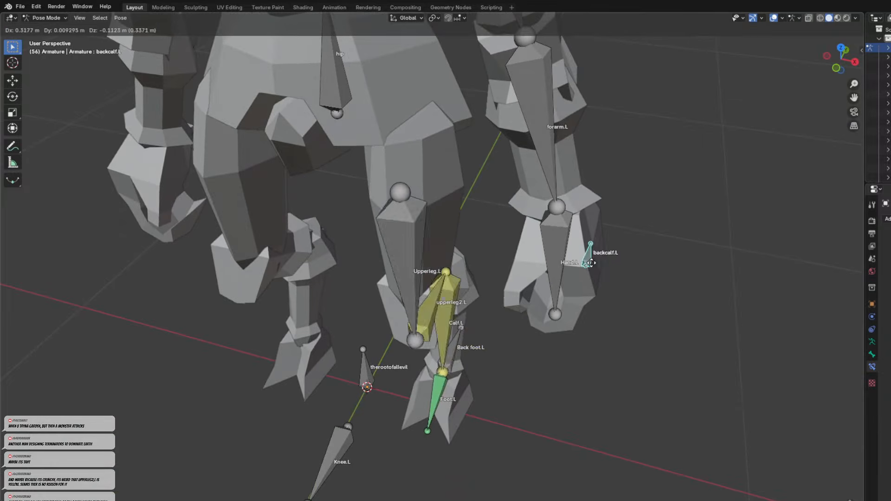
click(467, 217)
middle_drag(466, 217, 434, 206)
Select Upperleg.L and upperleg2.L in turn and examine the knee joint from the side.
click(453, 218)
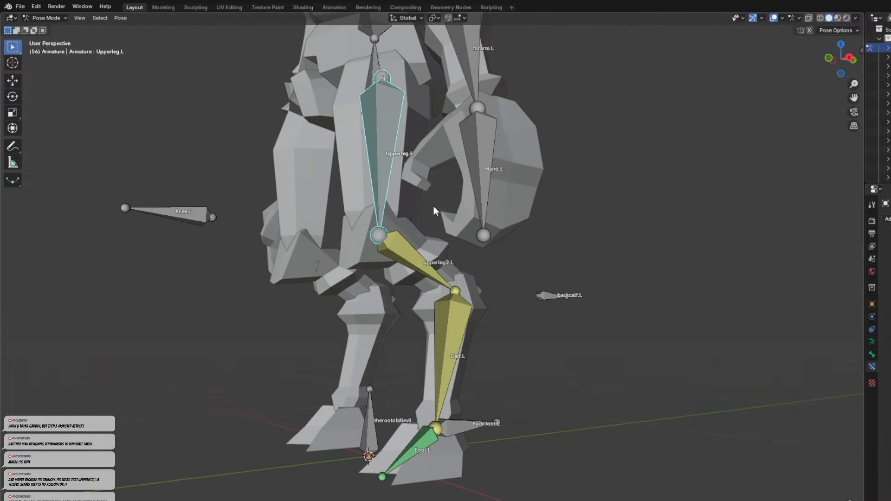
click(492, 237)
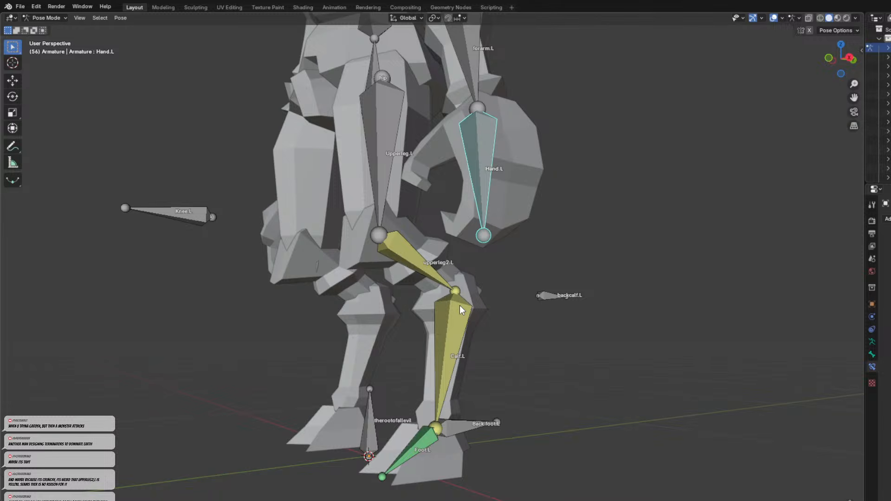
click(419, 257)
middle_drag(418, 252, 576, 335)
scroll(548, 327, up, 1)
click(510, 260)
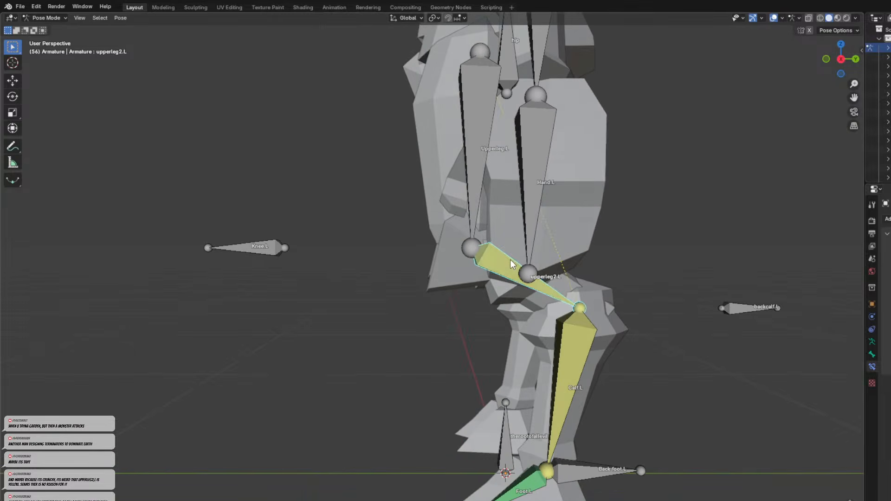
scroll(468, 255, down, 1)
Test the knee's bend by moving Upperleg.L downward in side view, then cancel the move.
click(468, 253)
scroll(492, 262, down, 1)
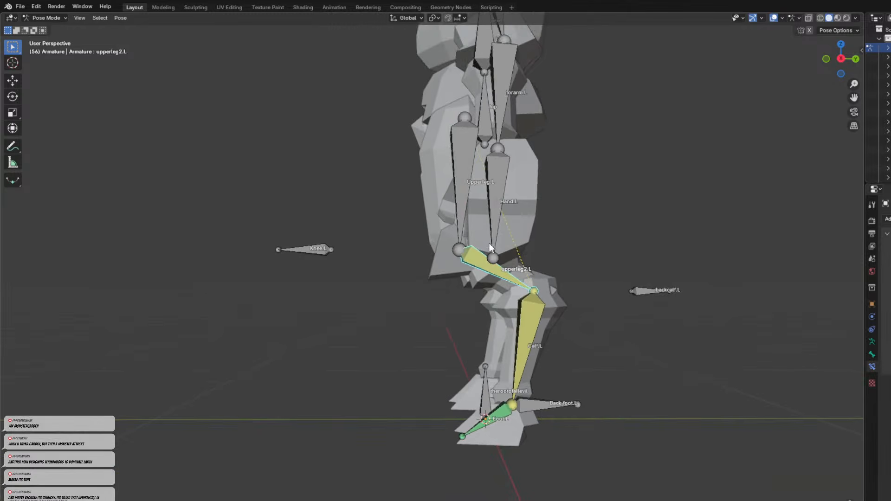
key(g)
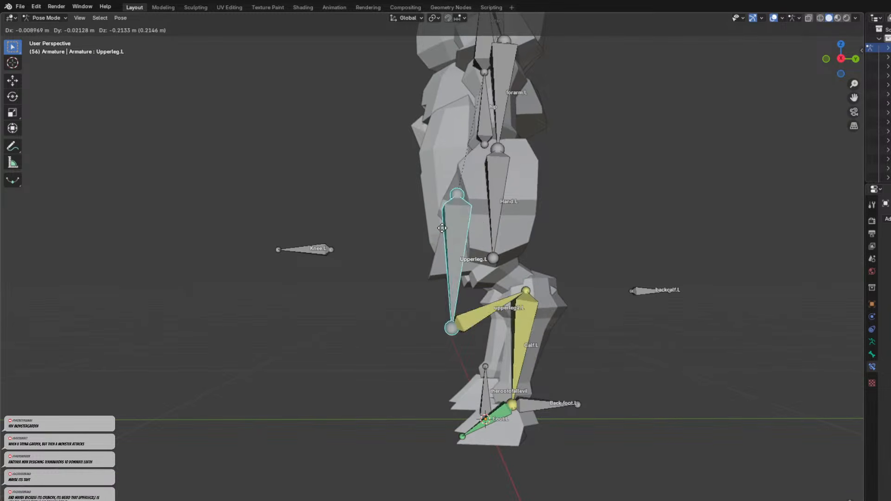
key(Escape)
Test the knee's bend by lowering Knee.L, then moving Upperleg.L downward in side view.
click(326, 251)
key(g)
click(355, 383)
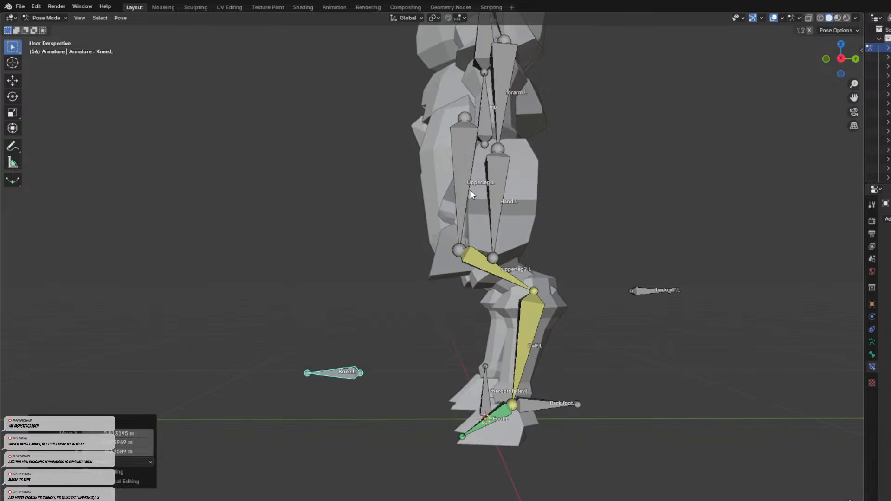
click(469, 193)
key(g)
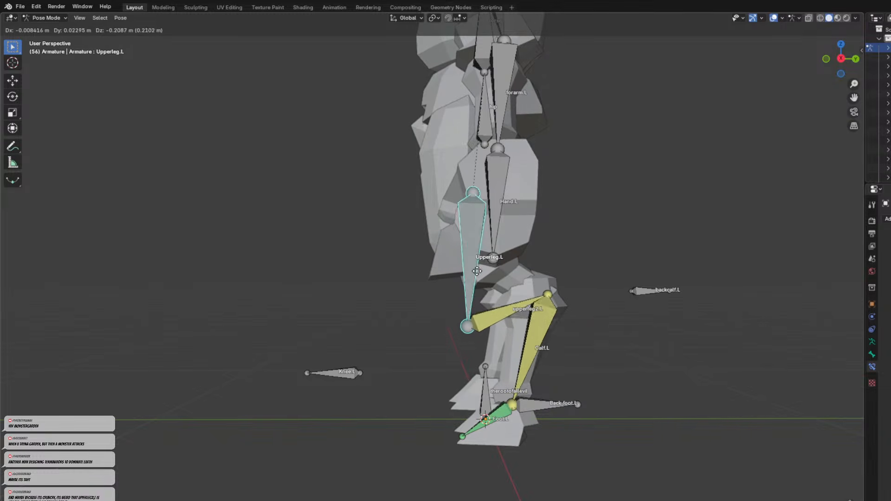
click(475, 280)
middle_drag(475, 281, 584, 278)
Undo the last leg moves and test Knee.L's influence by moving it about 0.4 m sideways in a front view.
click(362, 351)
key(g)
right_click(357, 257)
middle_drag(357, 257, 460, 260)
key(ctrl+z)
key(ctrl+shift+z)
key(ctrl+shift+z)
key(g)
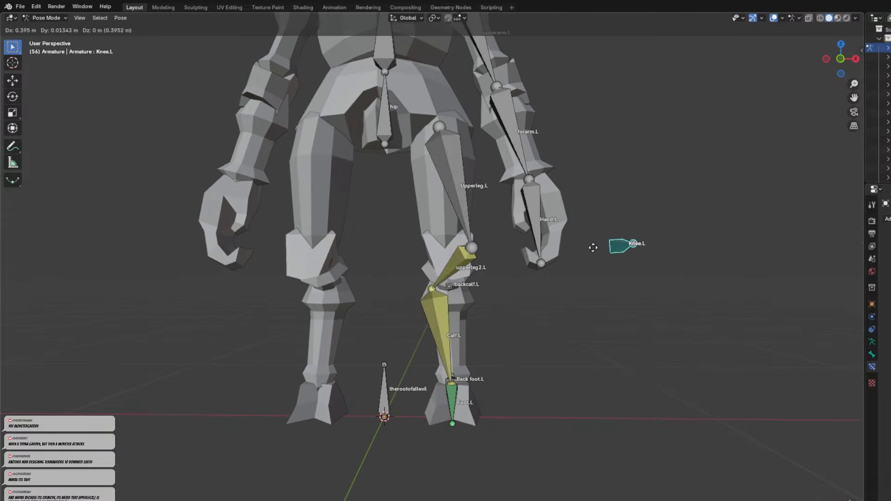
click(608, 245)
Test backcalf.L by moving it sideways toward the other leg, then undo the control bone moves.
click(451, 287)
key(g)
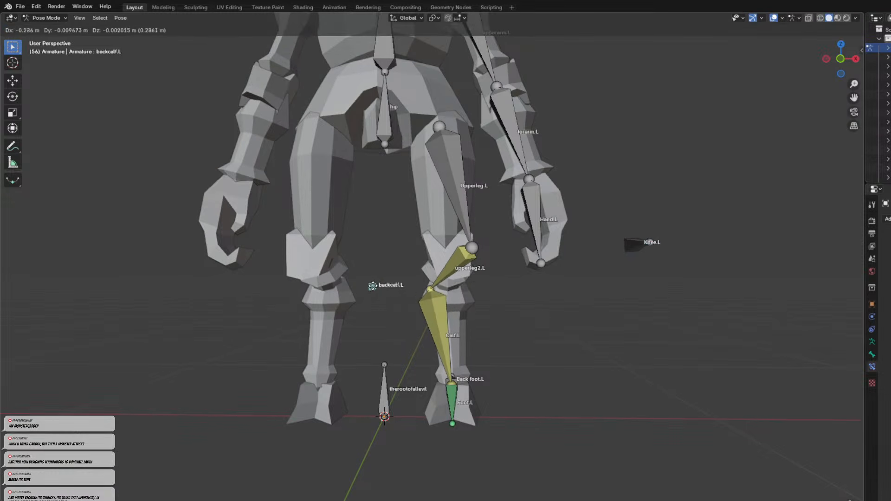
click(343, 297)
scroll(490, 289, down, 2)
middle_drag(490, 288, 416, 263)
key(ctrl+z)
key(ctrl+z)
key(ctrl+z)
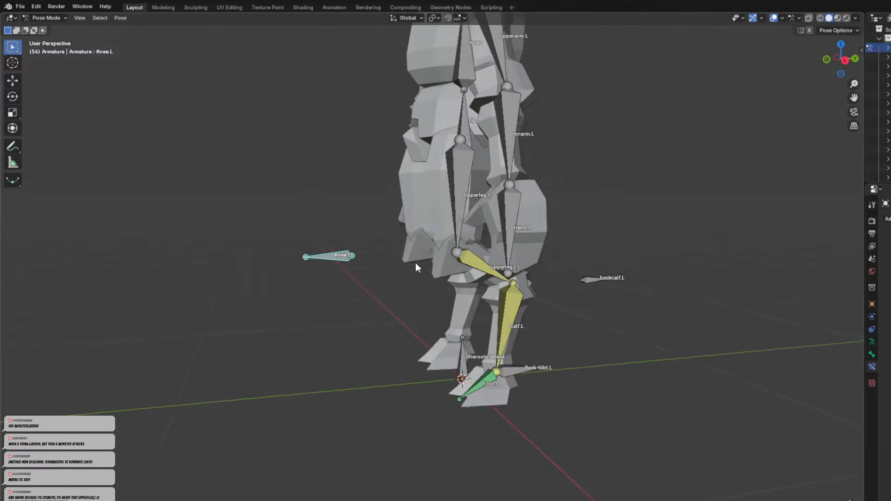
Test the left leg's bend by moving the hip bone downward from several side angles, cancelling each move.
click(459, 147)
click(464, 120)
key(g)
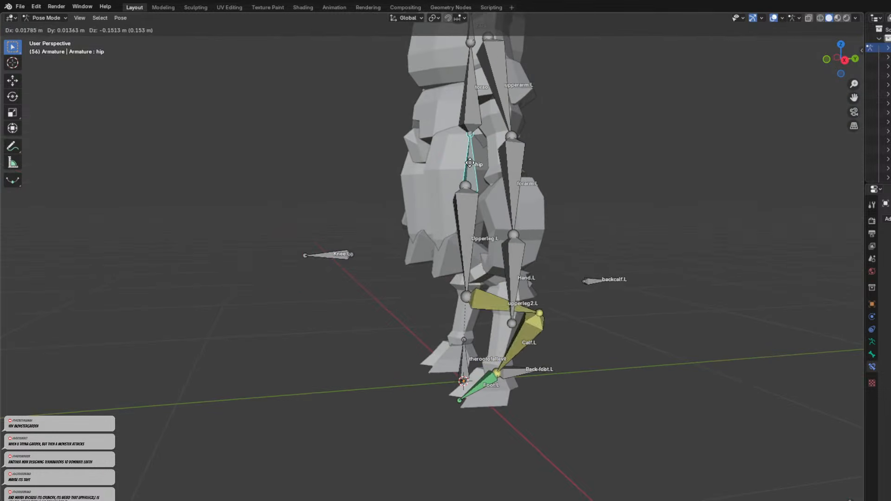
right_click(468, 162)
middle_drag(468, 162, 491, 222)
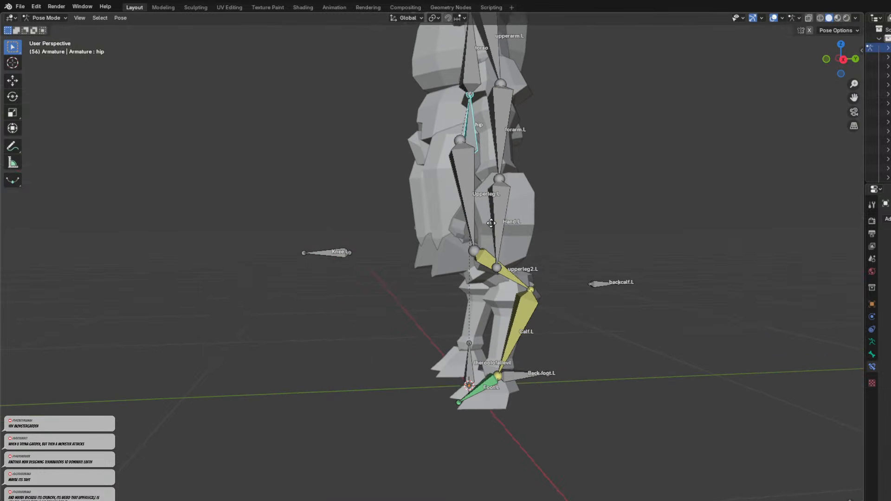
key(g)
right_click(487, 265)
middle_drag(487, 266, 555, 271)
key(g)
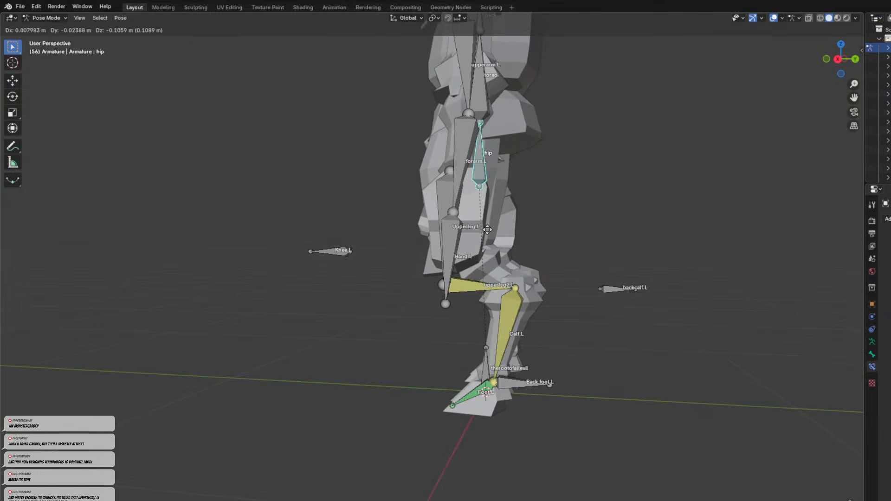
right_click(488, 222)
middle_drag(488, 223, 498, 186)
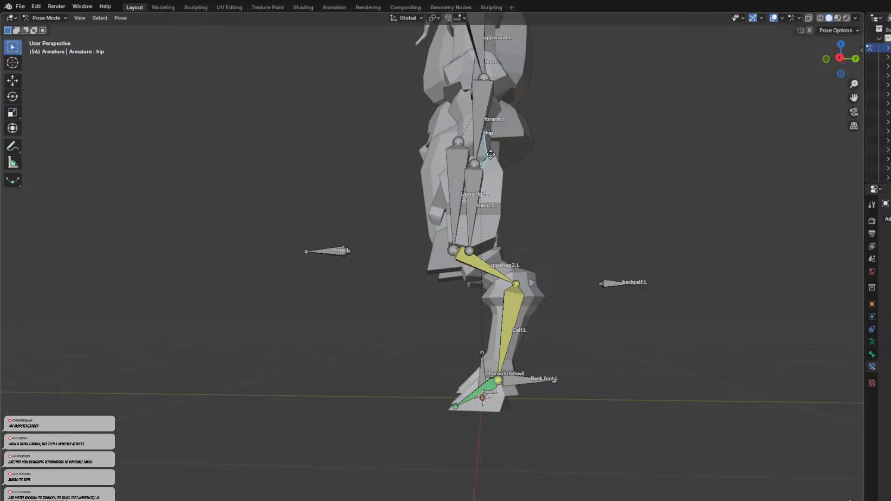
Lower the hip bone about 0.17 m in side view.
key(g)
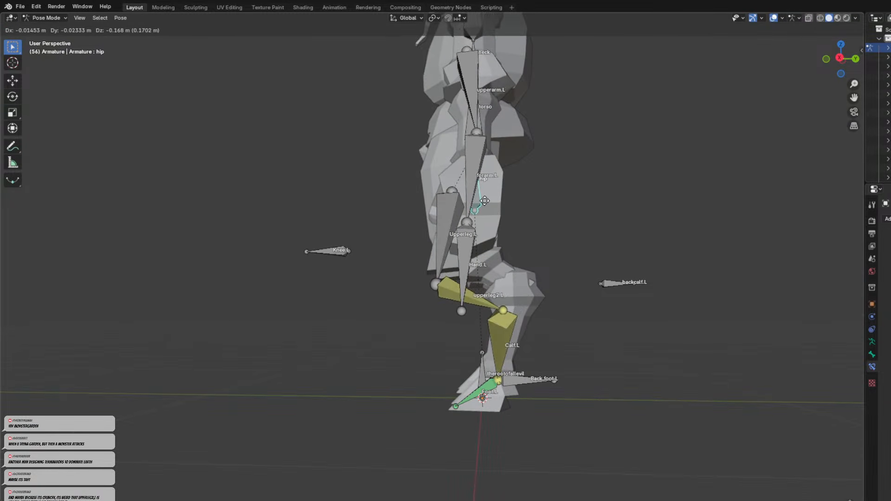
click(484, 200)
middle_drag(496, 213, 598, 283)
Try moving and rotating a selected leg bone with the hip lowered, then undo the changes.
click(477, 293)
click(488, 293)
middle_drag(488, 294, 408, 256)
key(g)
click(397, 253)
key(r)
click(477, 224)
middle_drag(577, 255, 548, 292)
key(ctrl+z)
key(ctrl+z)
key(ctrl+z)
Select Back foot.L and examine the left leg's bones from the front.
middle_drag(532, 254, 618, 287)
click(608, 229)
click(530, 399)
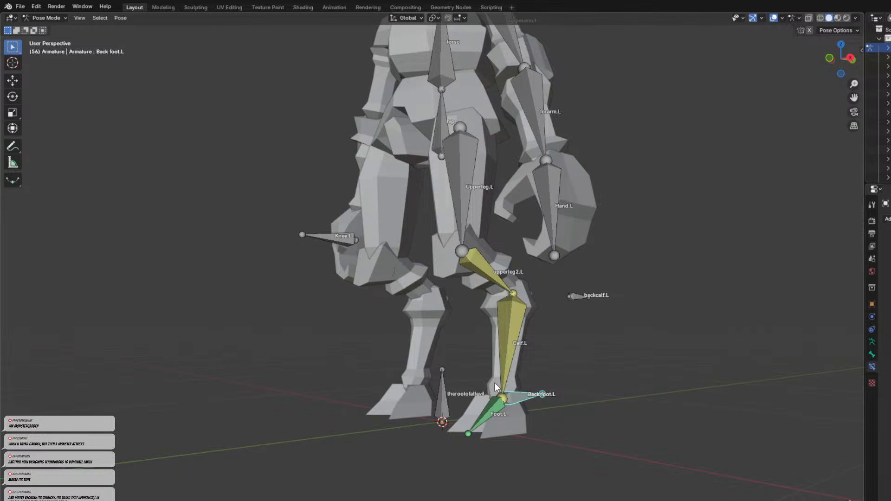
middle_drag(495, 387, 284, 469)
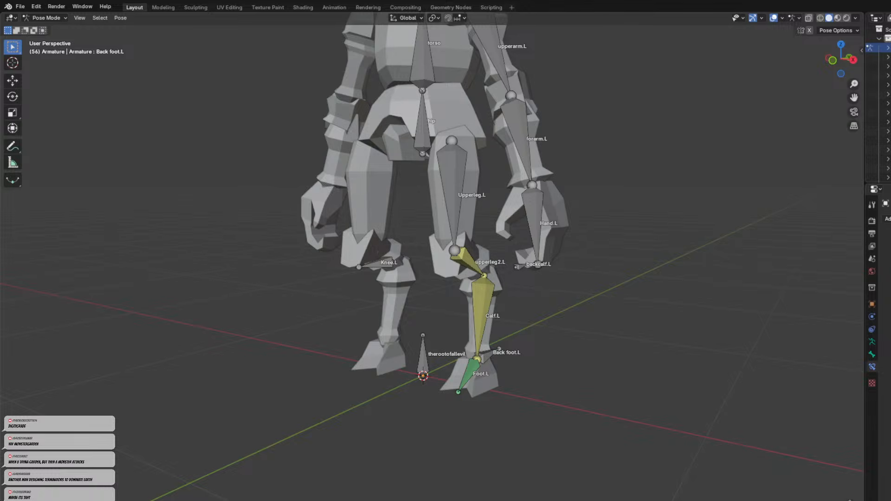
Test the whole leg chain by lowering the hip bone about 0.26 m in a front view.
scroll(565, 352, down, 4)
scroll(430, 334, up, 2)
middle_drag(425, 165, 459, 174)
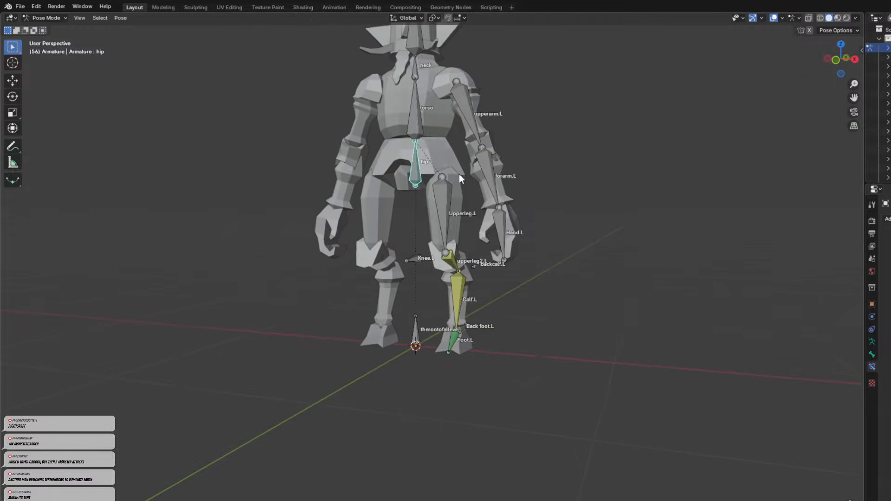
key(g)
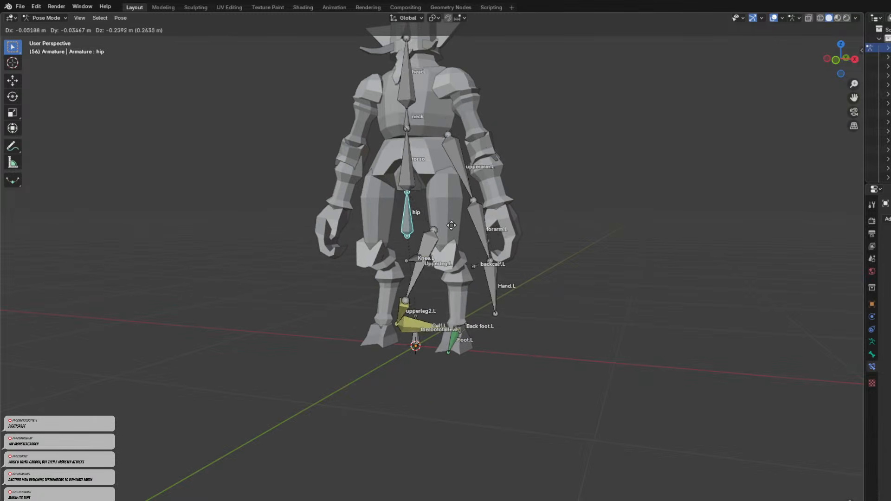
click(452, 228)
middle_drag(452, 227, 459, 302)
Select Knee.L and backcalf.L together and rotate both around the leg in a view from above.
click(368, 271)
click(575, 277)
middle_drag(574, 277, 604, 283)
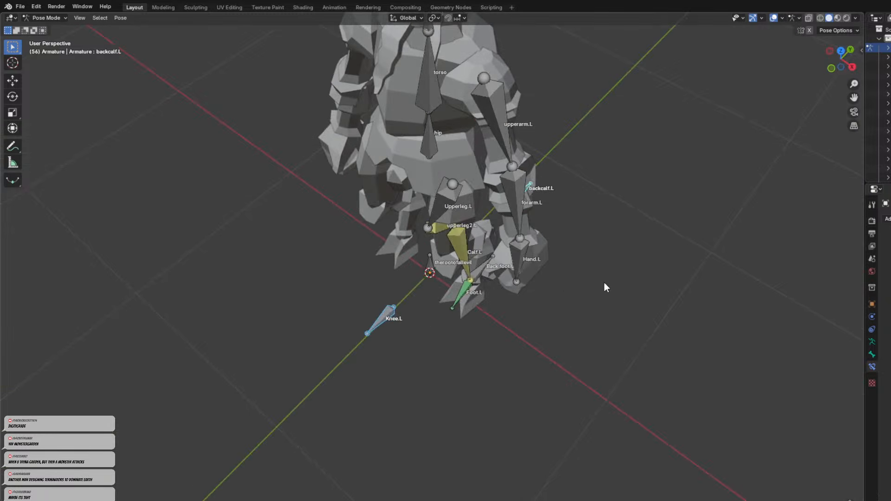
key(ctrl+z)
middle_drag(516, 320, 518, 353)
key(r)
click(556, 212)
key(r)
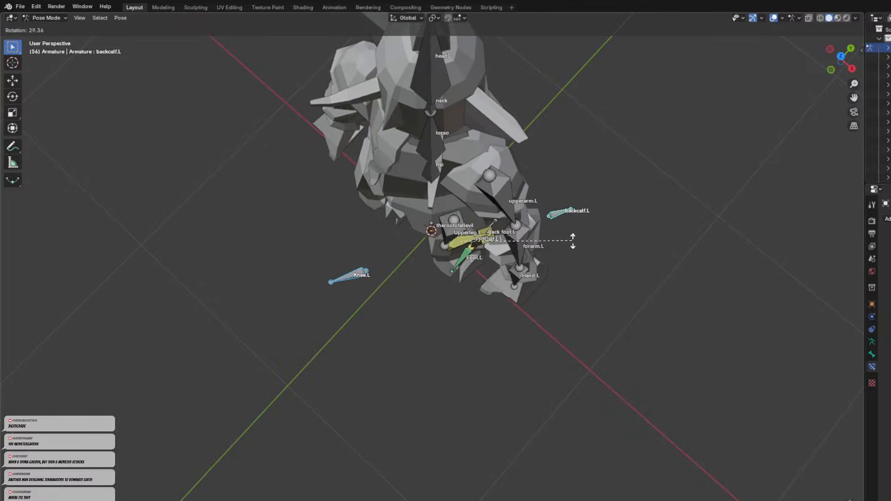
click(564, 226)
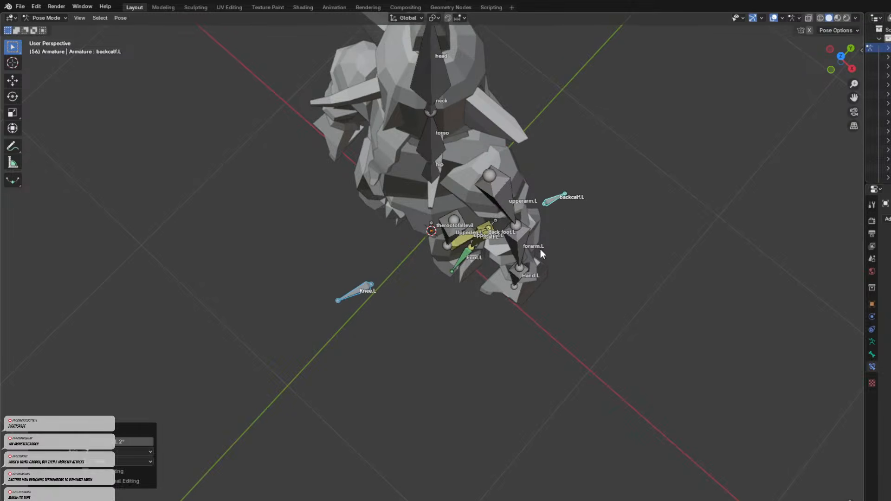
Try a further rotation and a move of Knee.L and backcalf.L, cancelling both.
middle_drag(541, 250, 492, 185)
key(r)
right_click(573, 248)
middle_drag(546, 290, 522, 265)
key(g)
right_click(574, 278)
Lower the hip bone about 0.17 m and check the leg's bend with the rotated control bones.
middle_drag(524, 296, 592, 321)
click(404, 133)
key(g)
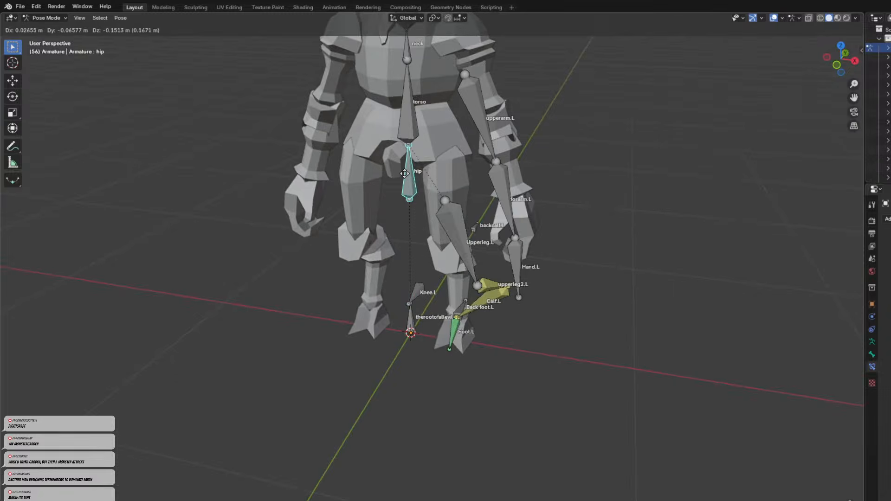
click(423, 196)
middle_drag(424, 197, 375, 258)
Add Knee.L and backcalf.L to the hip selection, try moving all three, then cancel and undo the recent pose changes.
shift+click(357, 261)
shift+click(573, 269)
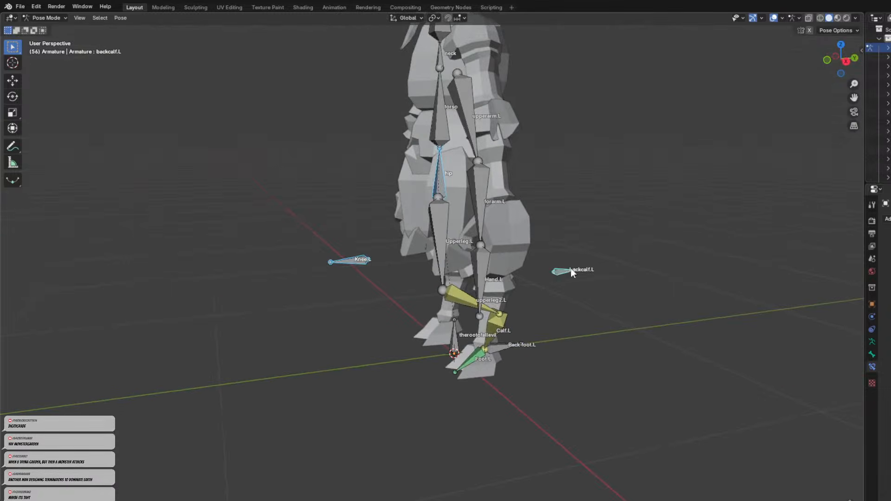
middle_drag(570, 269, 504, 267)
key(g)
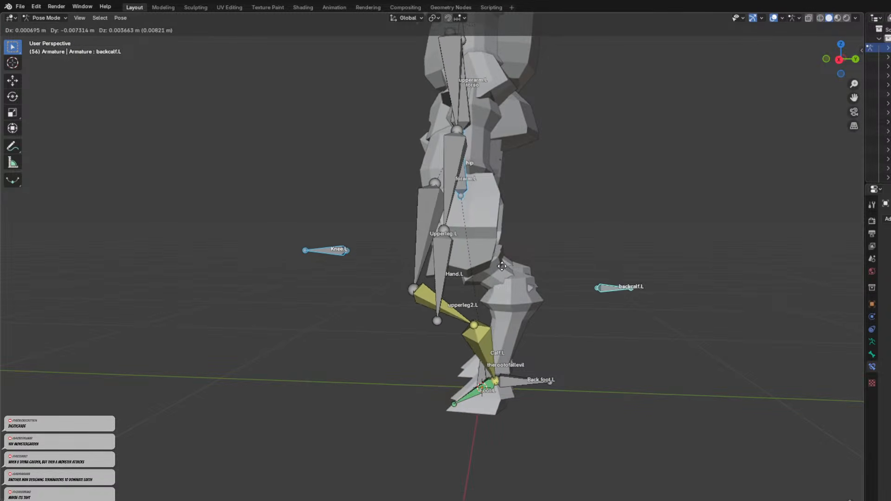
right_click(507, 264)
middle_drag(523, 278, 585, 285)
key(ctrl+z)
key(ctrl+z)
key(ctrl+z)
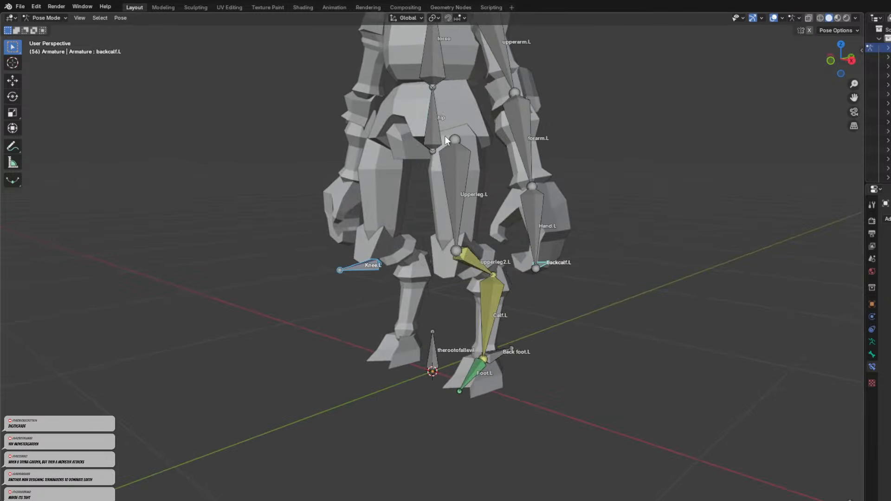
Add the hip bone to the selected Knee.L and backcalf.L and move all three downward together.
shift+click(430, 129)
key(g)
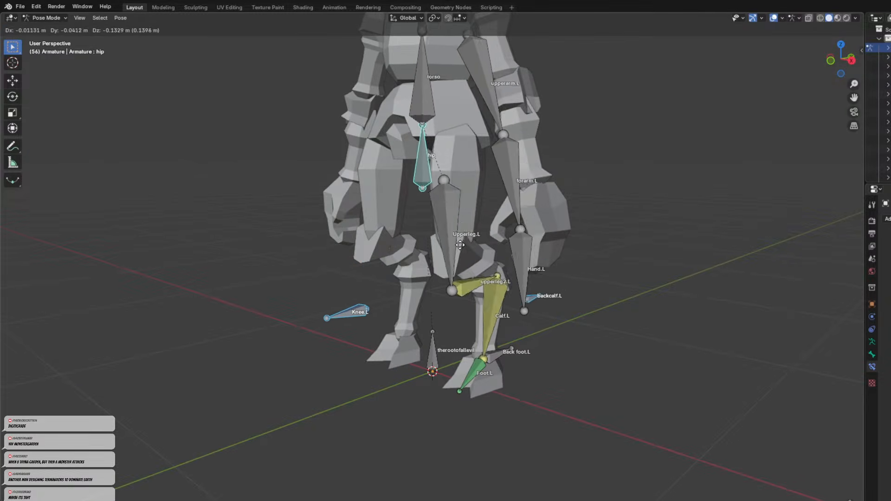
click(490, 254)
Test rotating the hip, Knee.L and backcalf.L together from above and from the side, cancelling each rotation.
middle_drag(490, 255, 577, 249)
key(r)
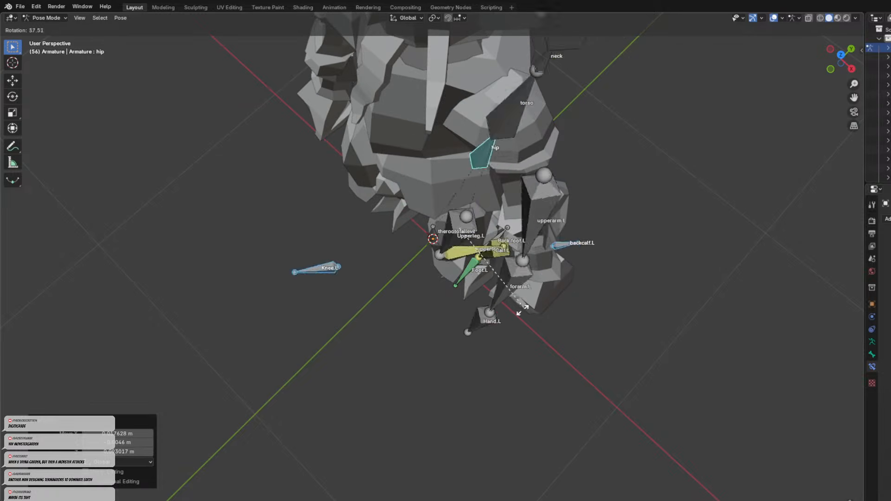
right_click(502, 313)
middle_drag(502, 313, 441, 236)
key(r)
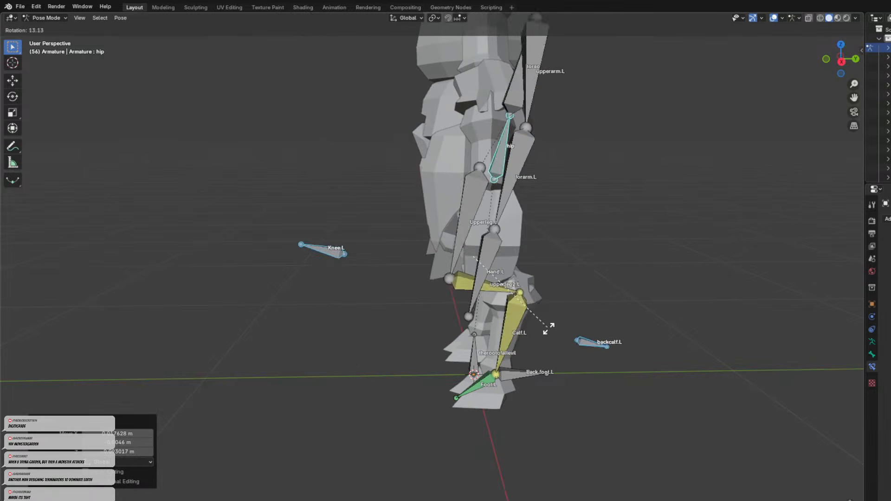
right_click(538, 285)
Test rotating Upperleg.L forward in side view, then undo the rotation.
click(478, 249)
middle_drag(478, 248, 487, 232)
key(r)
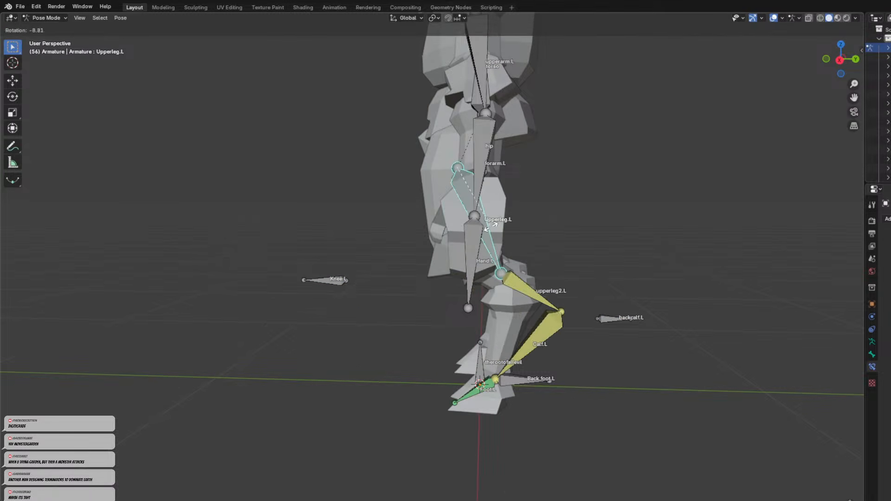
click(444, 229)
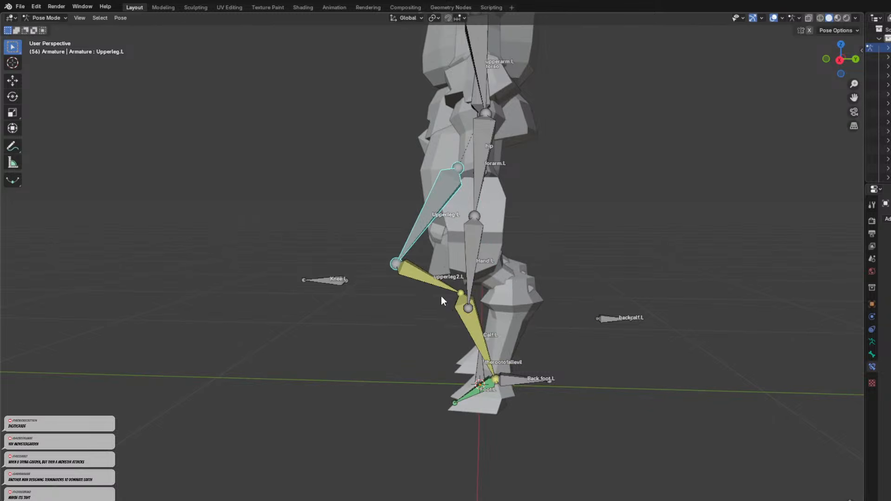
key(ctrl+z)
key(ctrl+z)
Select the hip bone and lower it about 0.13 m in side view.
click(486, 163)
middle_drag(497, 196, 539, 205)
click(492, 161)
key(g)
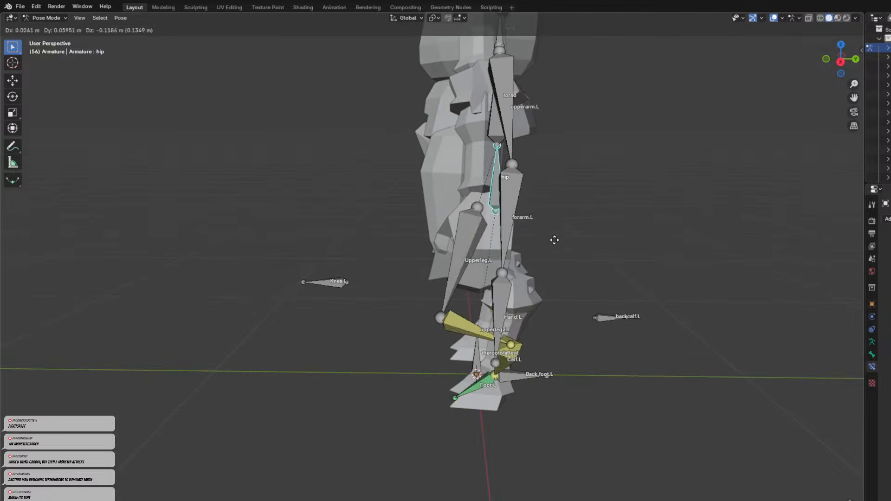
click(555, 240)
Test the leg chain by rotating Upperleg.L, first with trackball rotation and again from an angled view.
click(471, 276)
key(r)
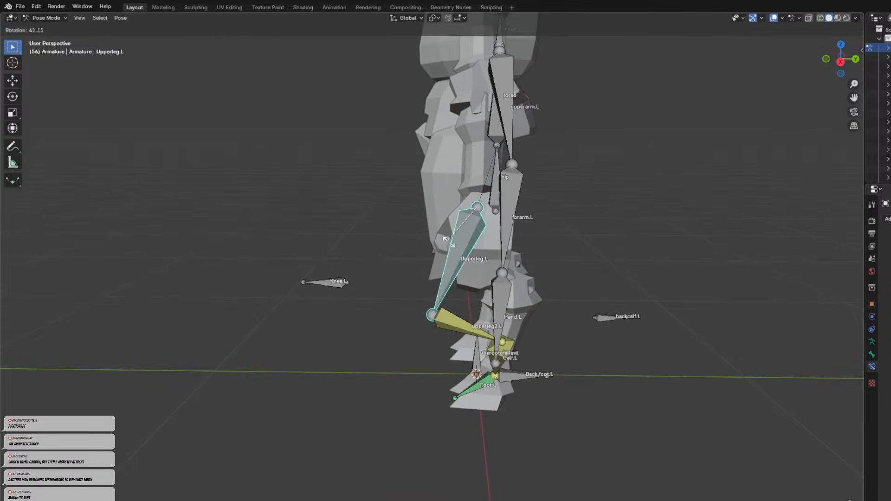
key(r)
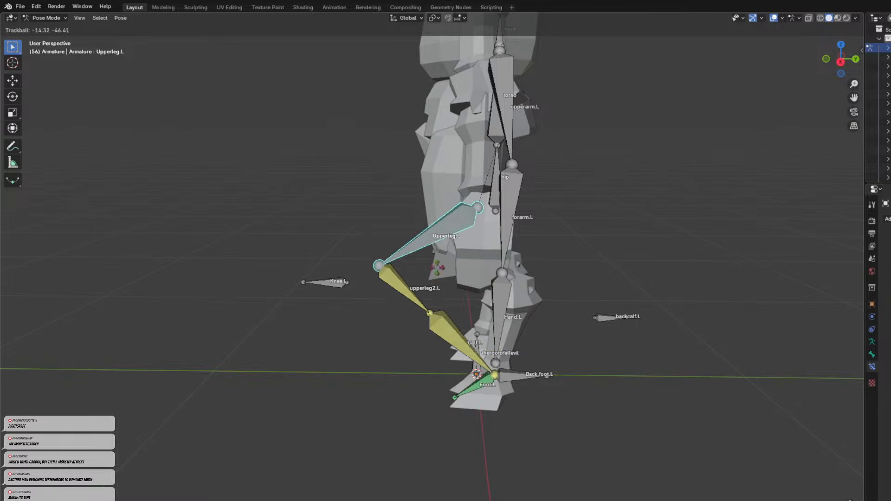
click(447, 292)
middle_drag(447, 297, 499, 270)
key(r)
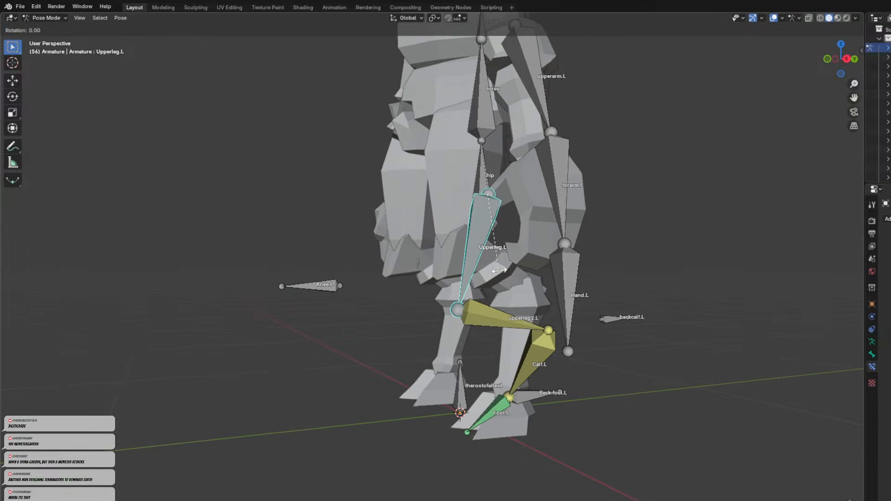
click(372, 262)
Test Knee.L's pull on the leg by moving it in an angled side view and again from the front.
click(327, 286)
key(g)
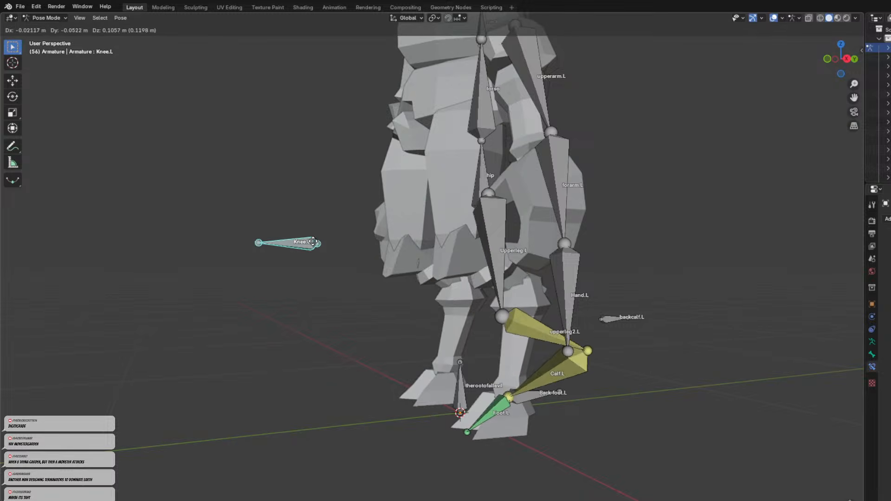
click(357, 327)
middle_drag(372, 327, 540, 357)
key(g)
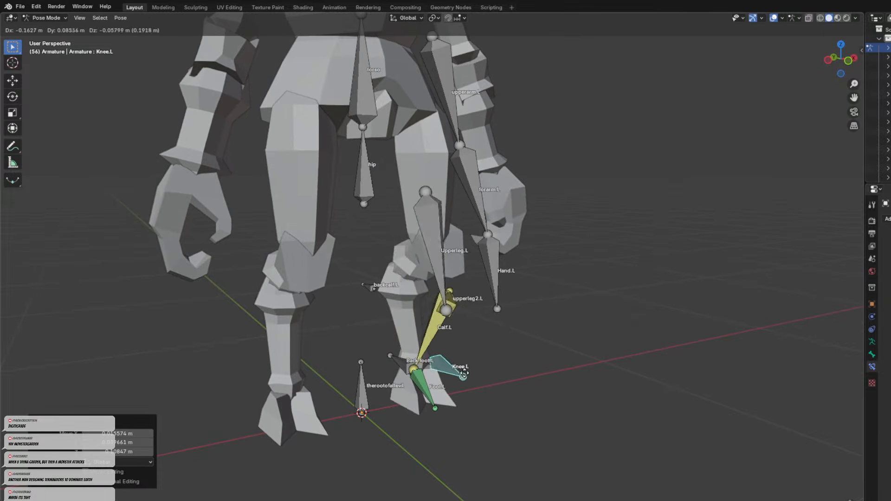
click(519, 341)
Undo the test moves of Knee.L, Upperleg.L and the hip bone.
middle_drag(520, 340, 362, 330)
key(ctrl+z)
key(ctrl+z)
key(ctrl+z)
key(ctrl+z)
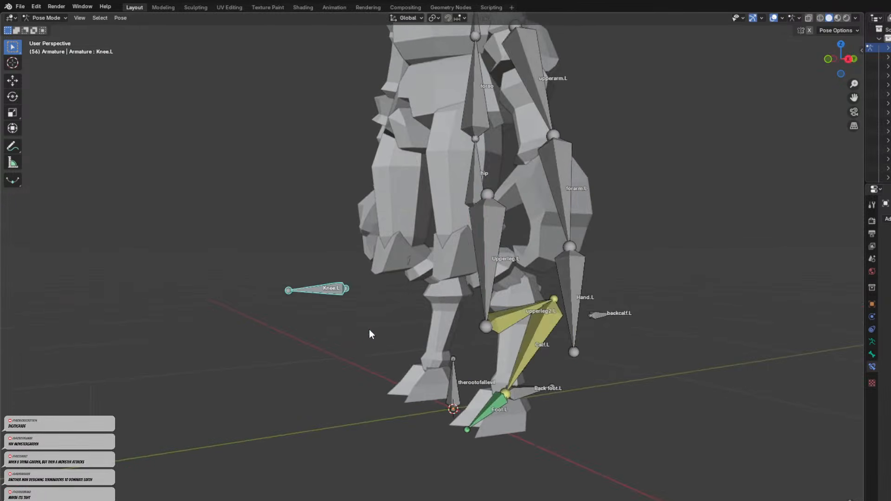
key(ctrl+z)
middle_drag(555, 339, 539, 349)
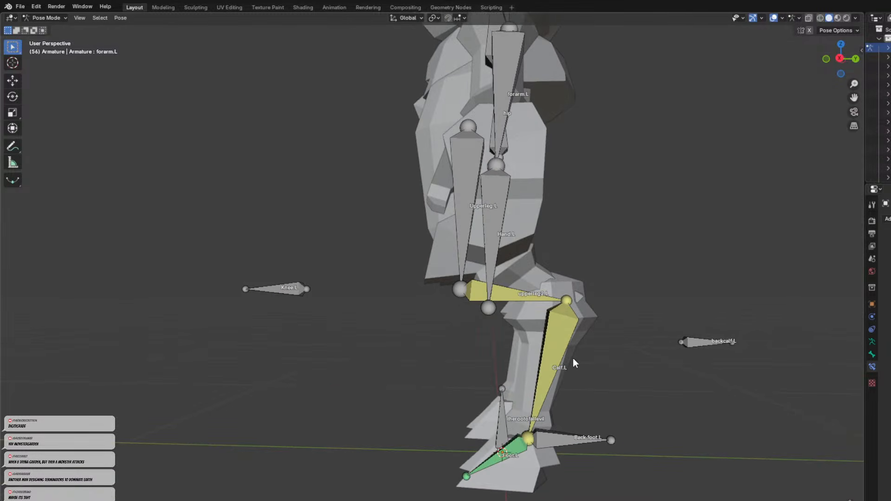
Select bones of the left lower leg in turn, ending with upperleg2.L, and examine the joint from the side.
click(562, 303)
middle_drag(569, 297, 523, 291)
click(531, 410)
middle_drag(531, 410, 524, 366)
click(528, 278)
middle_drag(528, 278, 563, 303)
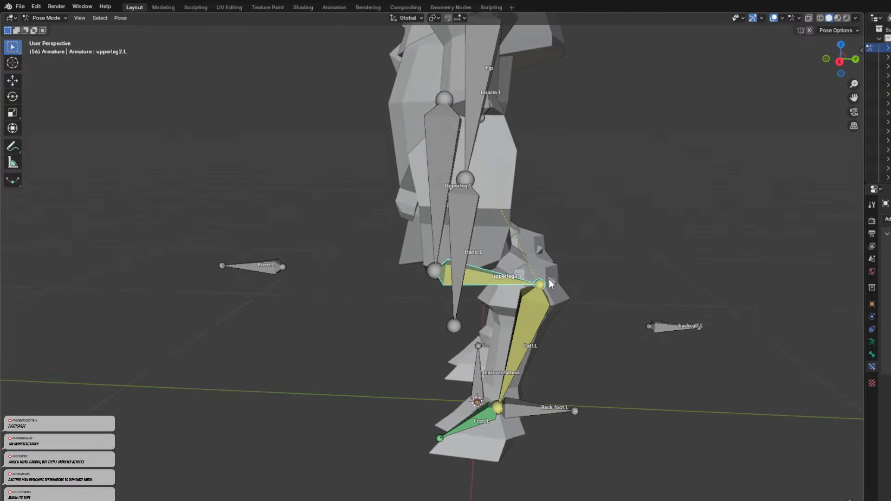
In Edit Mode, extrude a short bone backward from the lower end of upperleg2.L in the side view.
click(65, 18)
click(59, 40)
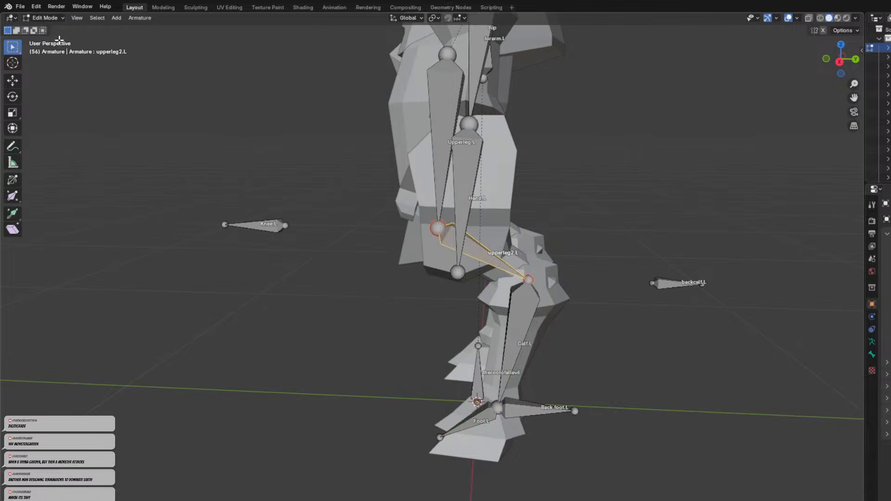
key(e)
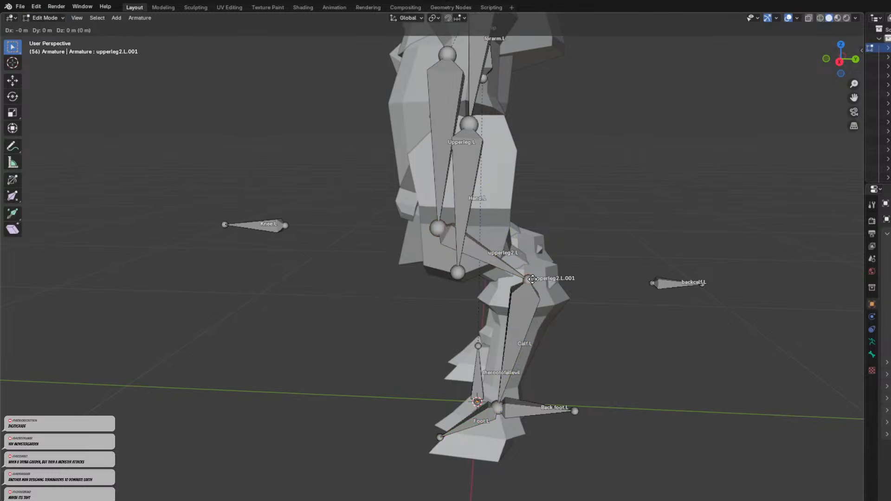
right_click(566, 260)
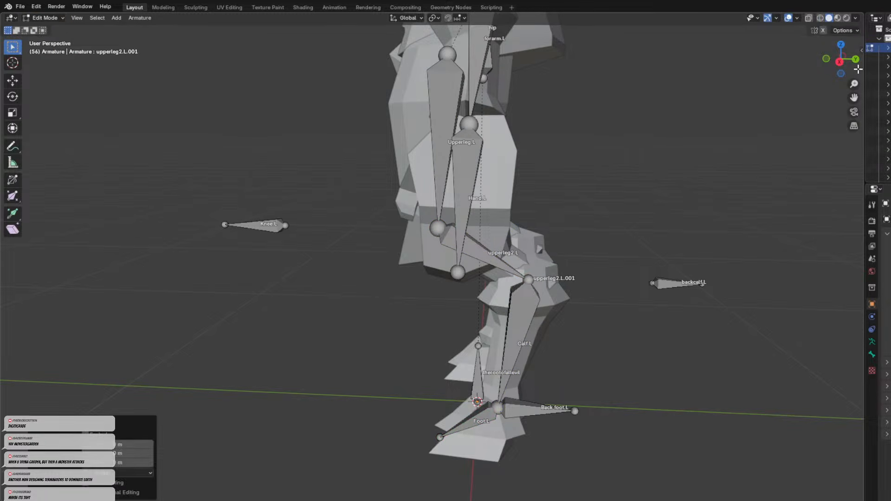
click(839, 63)
key(e)
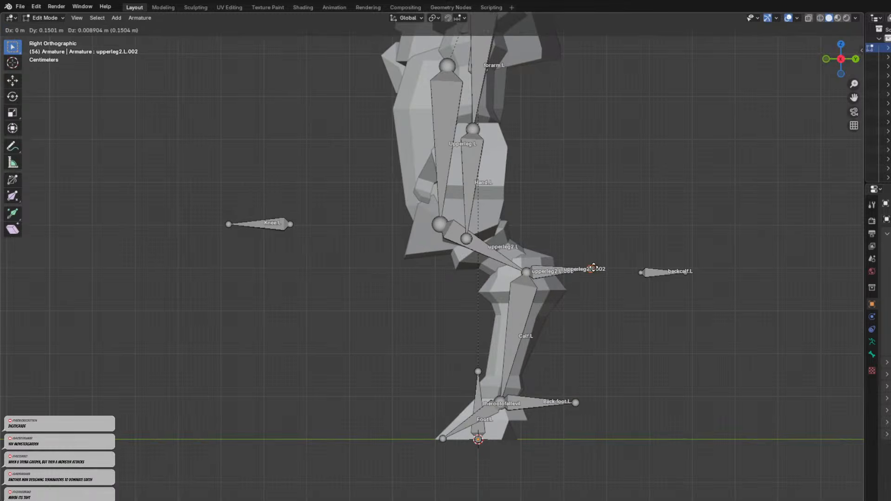
click(574, 264)
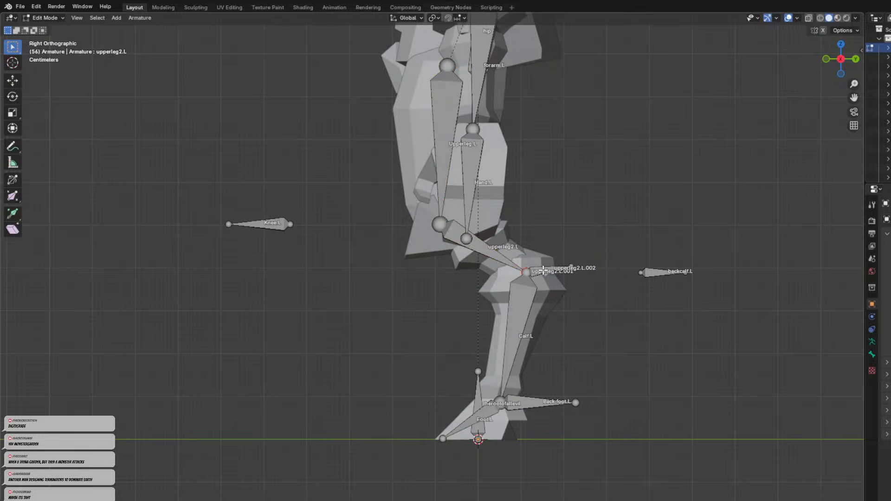
Check the extruded bone in Pose Mode from angled views, and undo its extrusion from upperleg2.L.
middle_drag(560, 264, 544, 281)
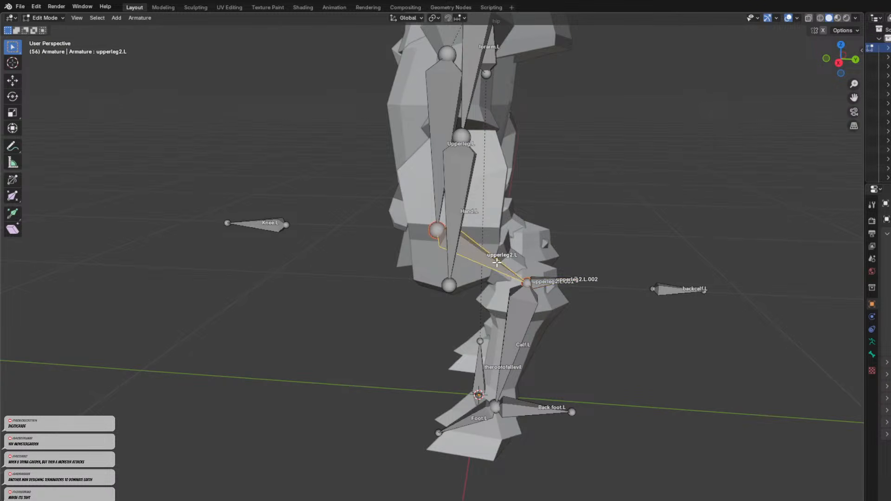
click(54, 19)
click(59, 51)
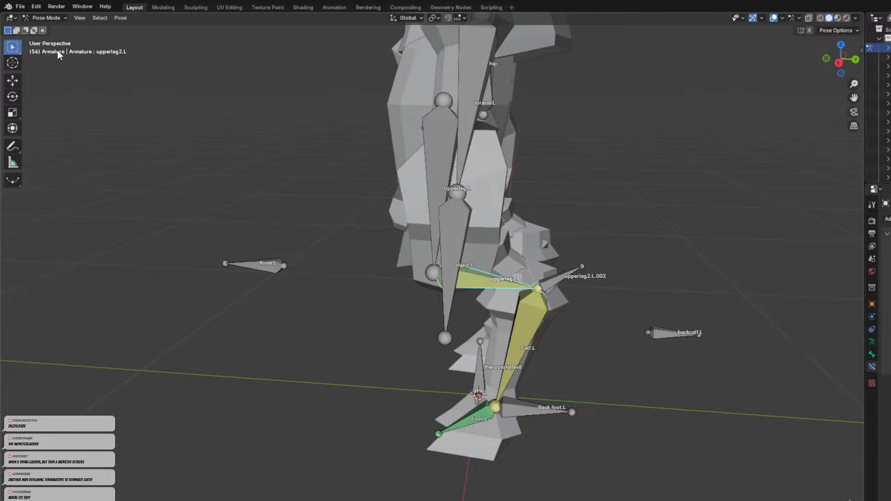
middle_drag(509, 304, 572, 293)
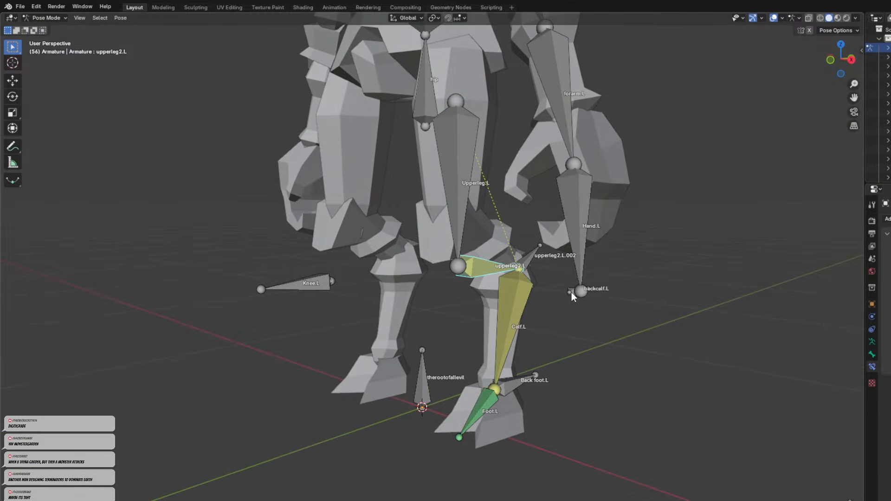
scroll(564, 280, down, 2)
key(Tab)
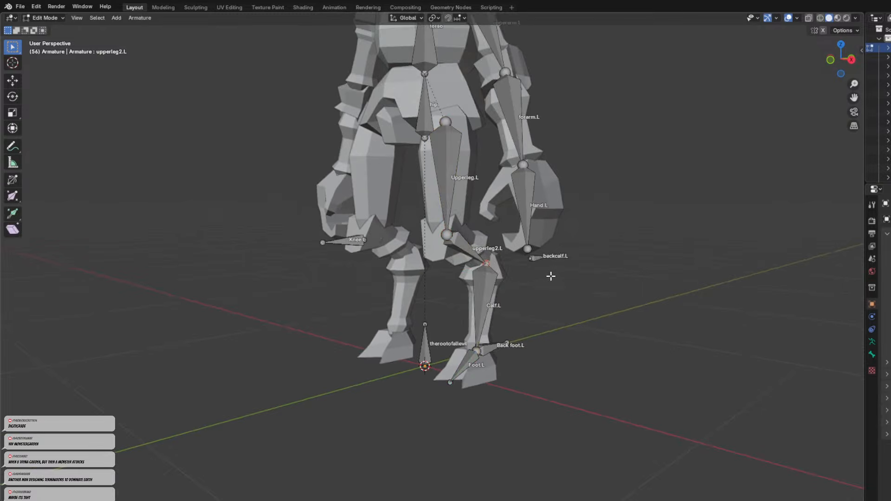
key(Tab)
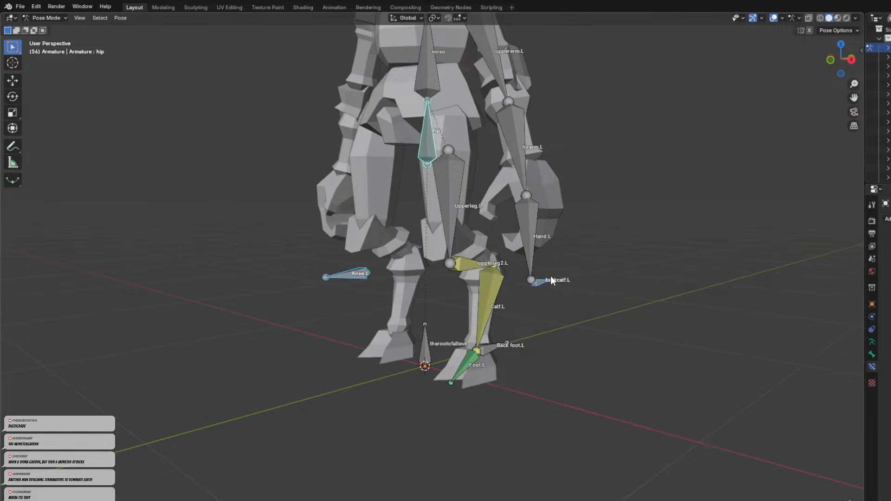
In Edit Mode, extrude one bone about 0.13 m long from the lower end of upperleg2.L toward backcalf.L.
middle_drag(548, 276, 474, 279)
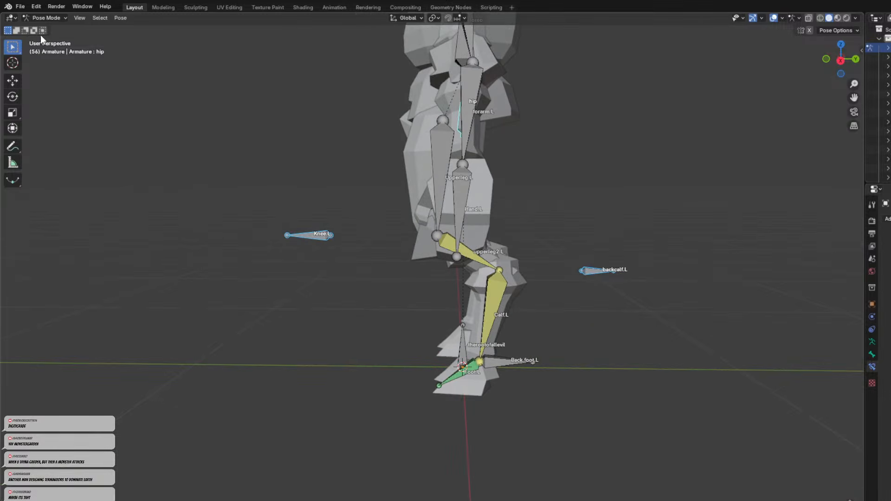
click(46, 17)
click(48, 38)
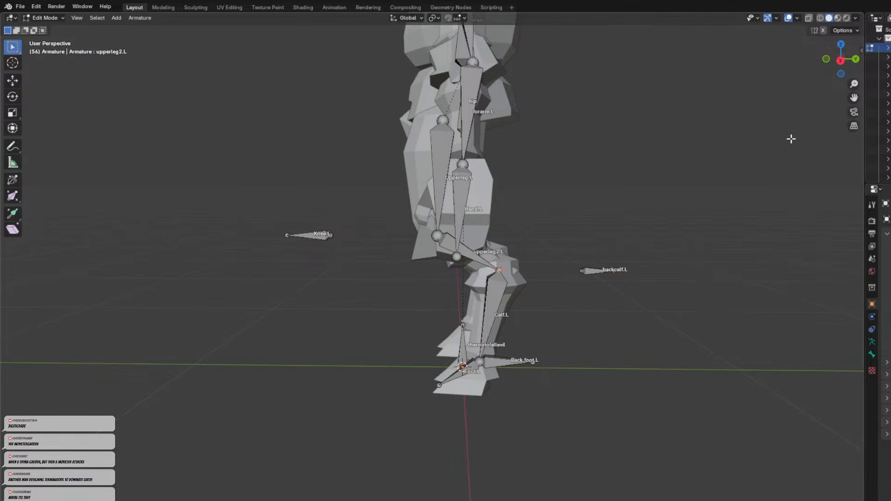
click(840, 62)
key(e)
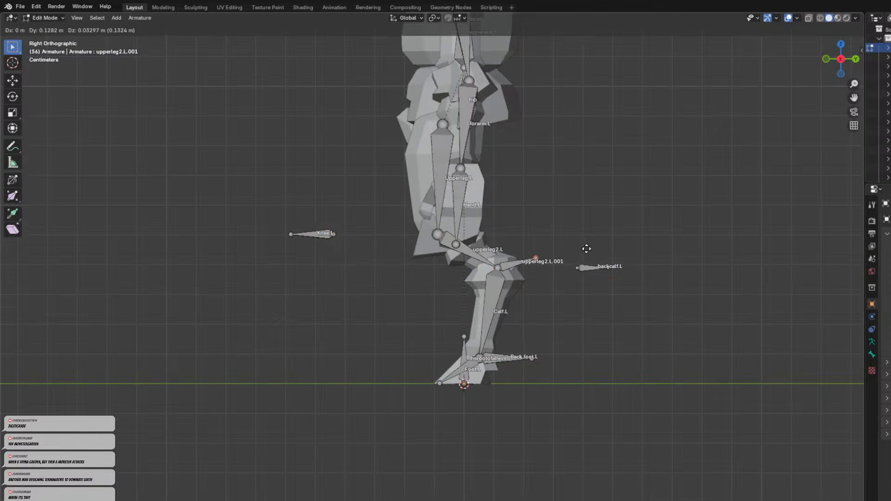
click(586, 248)
scroll(522, 288, up, 2)
click(550, 268)
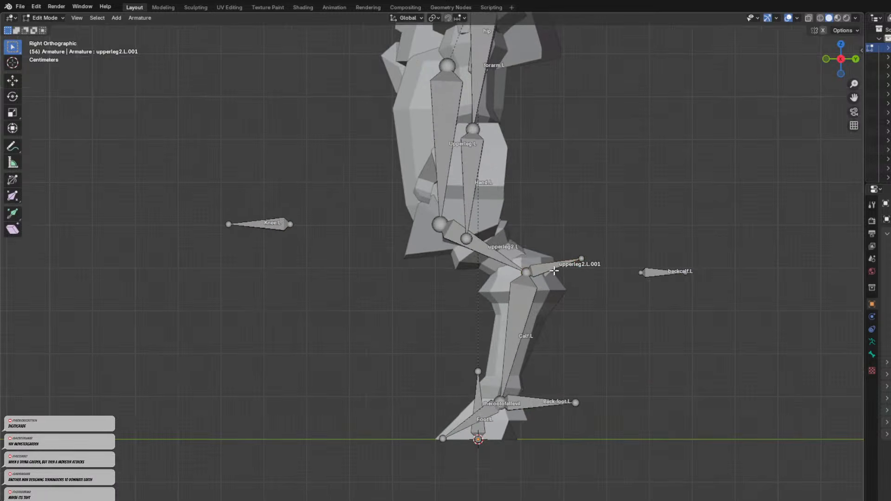
key(g)
right_click(557, 252)
mouse_move(500, 222)
middle_down()
mouse_move(520, 228)
mouse_move(503, 236)
middle_up()
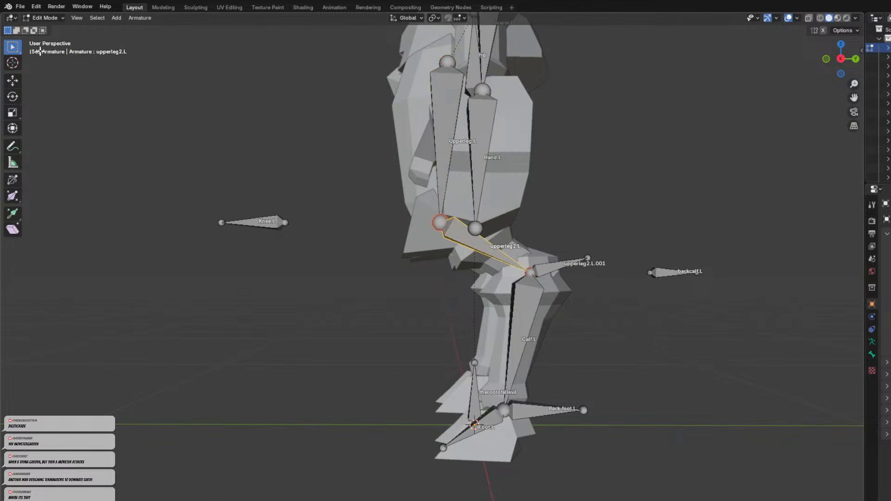
Switch to Pose Mode and test the leg's bending by moving the hip bone down from the side.
click(55, 47)
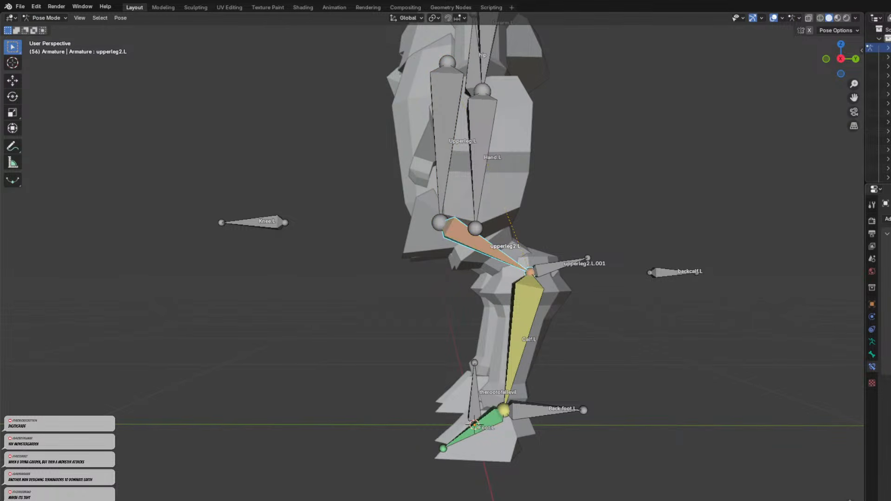
middle_drag(553, 268, 463, 242)
click(459, 102)
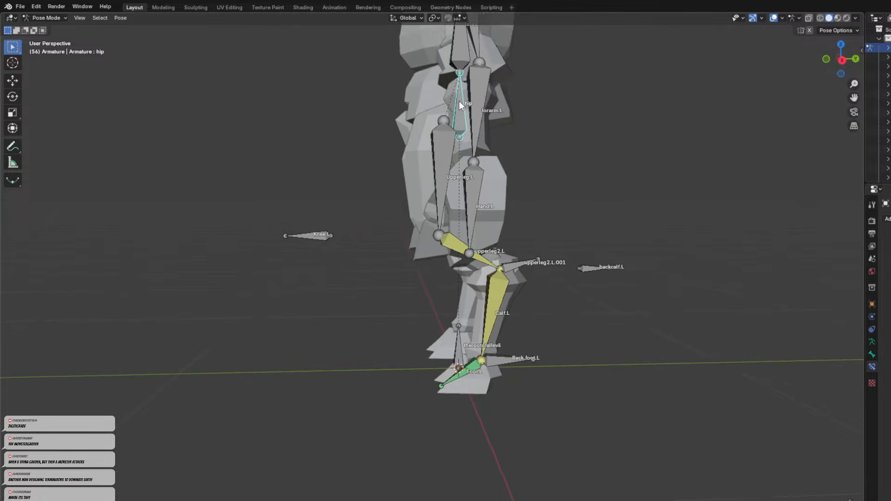
key(g)
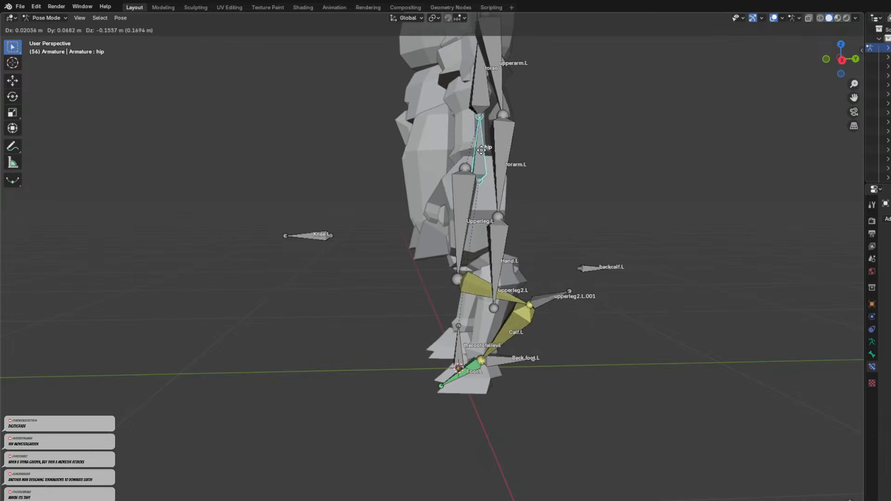
right_click(485, 180)
Test the leg's reaction to moving the hip bone from an angled front view.
middle_drag(485, 180, 422, 106)
click(531, 206)
click(410, 109)
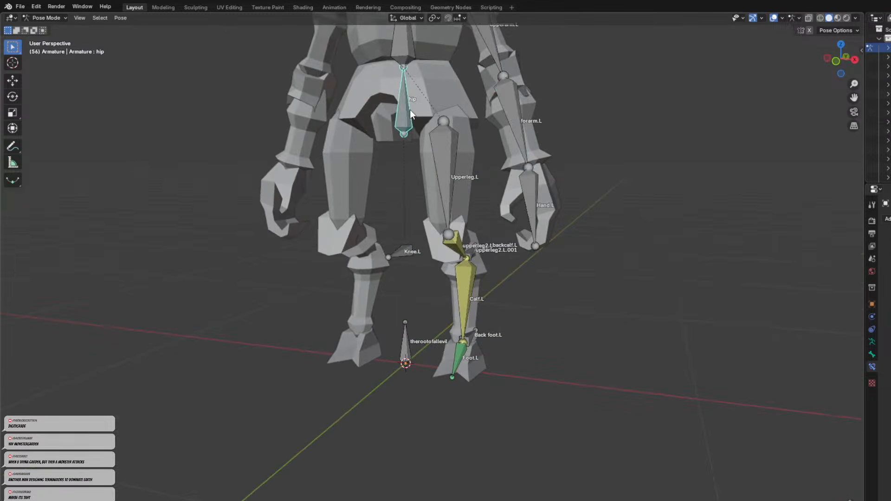
key(g)
right_click(406, 148)
middle_drag(442, 202, 525, 252)
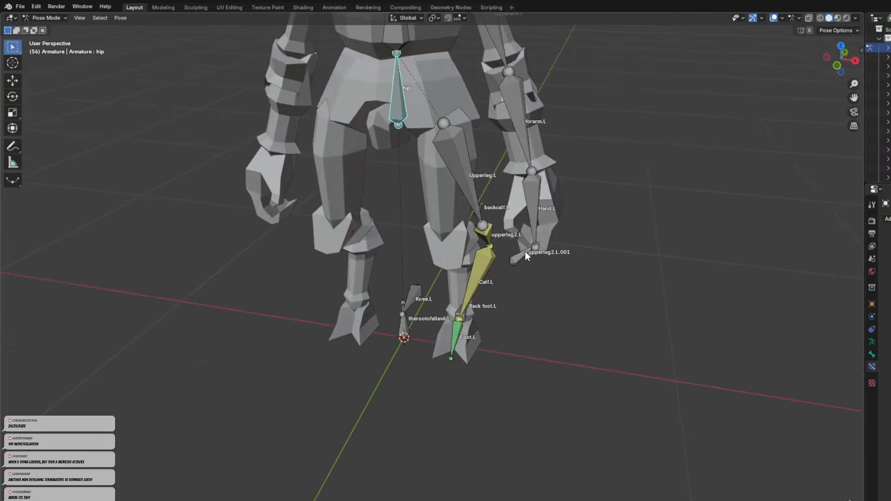
Undo the last test pose and try moving the hip bone sideways and down.
key(ctrl+z)
click(403, 115)
middle_drag(403, 115, 414, 121)
key(g)
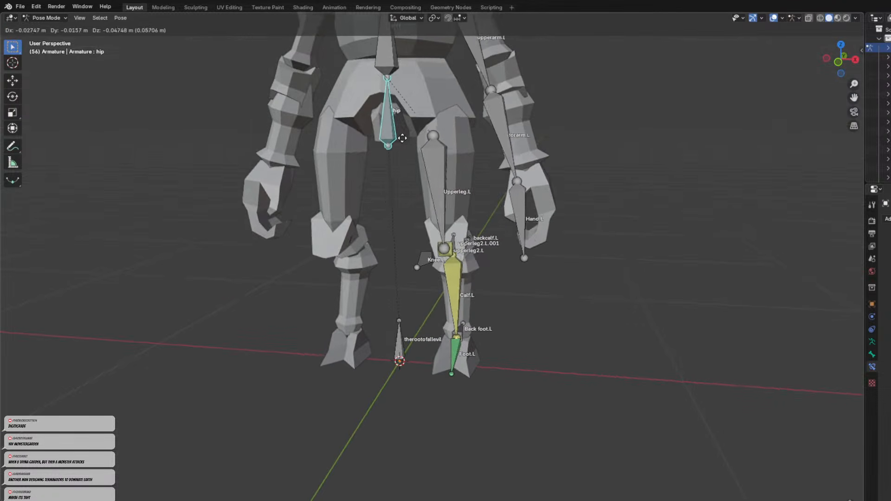
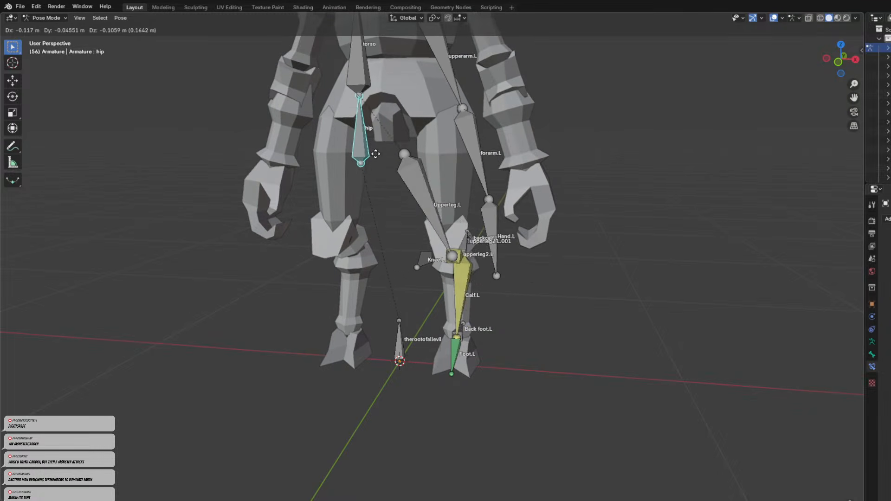
right_click(383, 180)
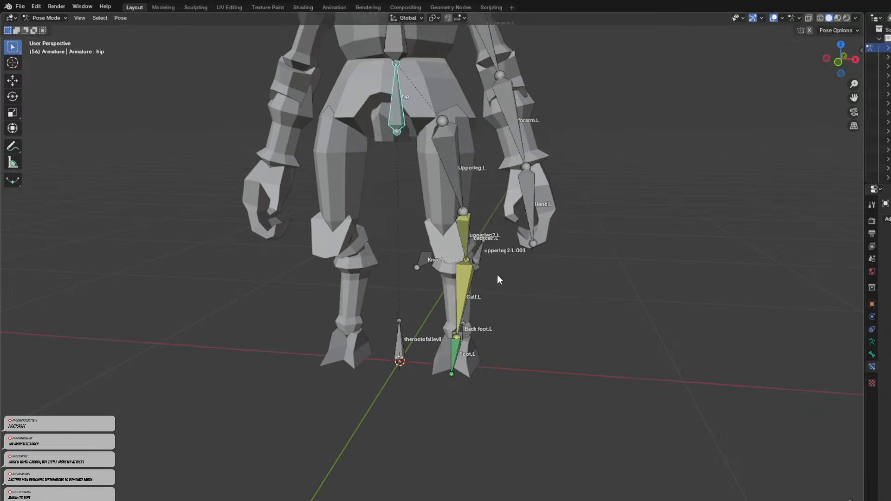
Undo the test pose of the leg and open the bone properties of upperleg2.L.001.
middle_drag(496, 274, 449, 267)
middle_drag(540, 274, 480, 271)
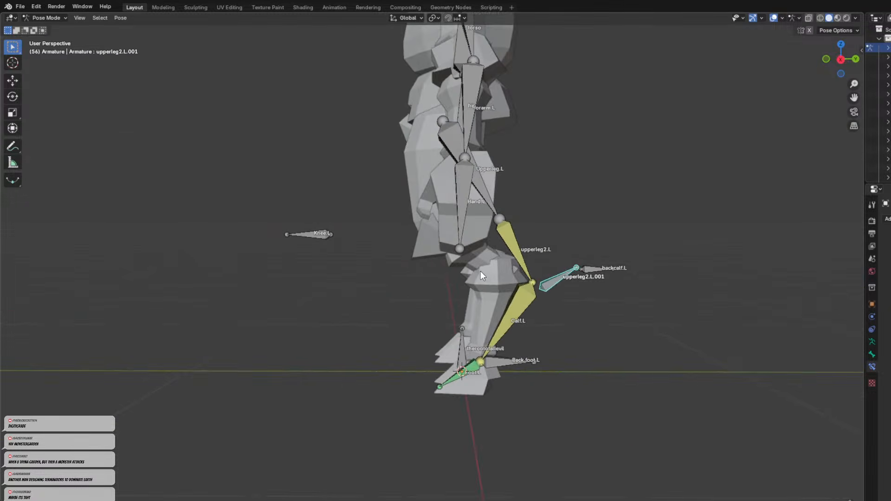
key(ctrl+z)
click(522, 265)
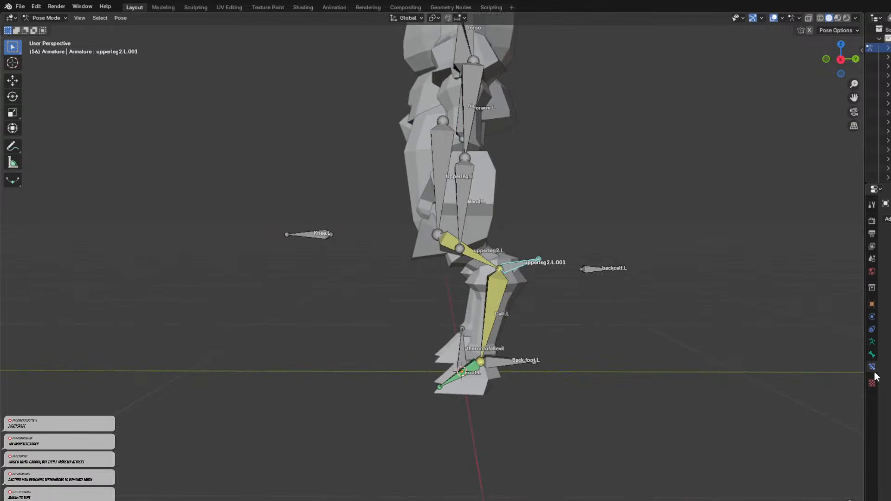
click(872, 355)
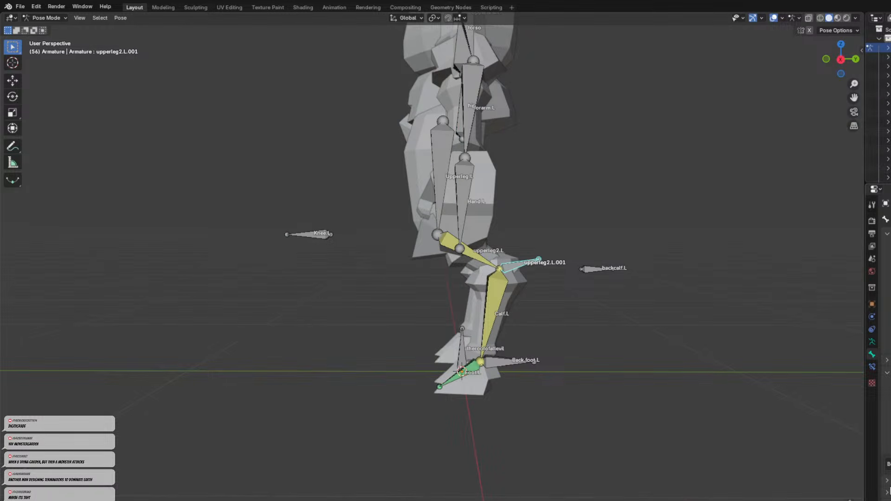
Test the leg chain by moving Upperleg.L downward in an angled view.
middle_drag(766, 460, 538, 350)
scroll(437, 141, up, 2)
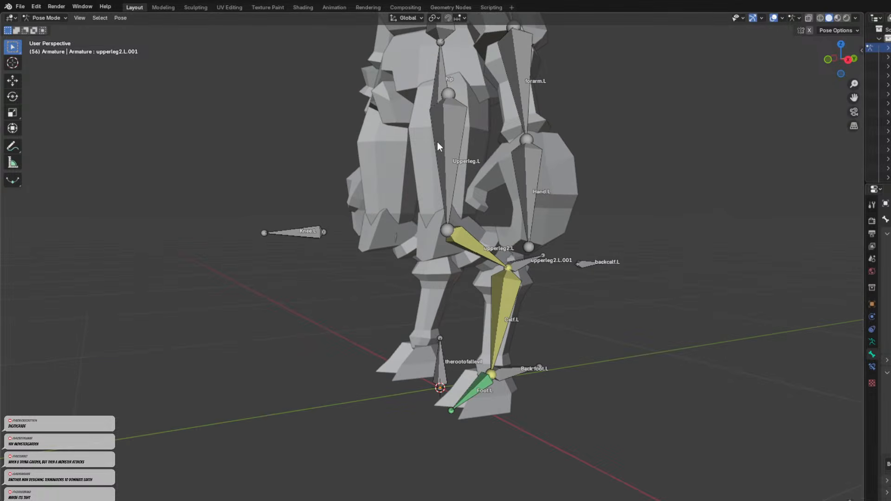
click(447, 205)
key(g)
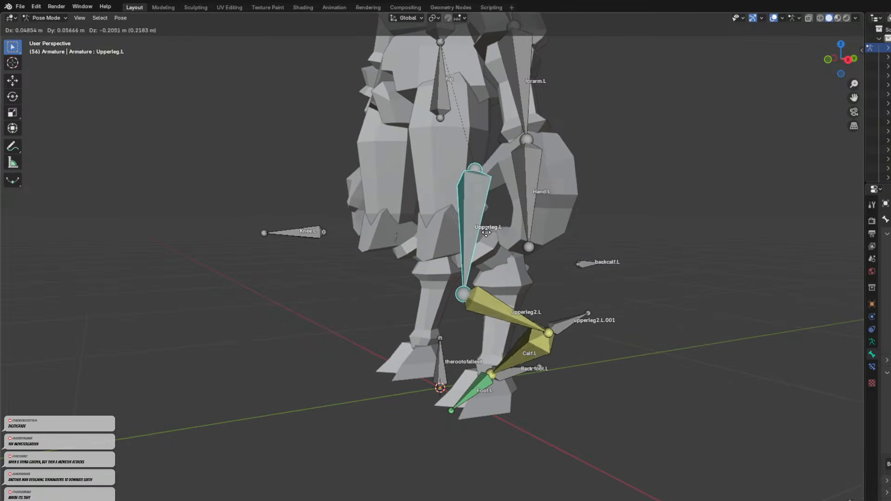
right_click(578, 295)
Delete the extruded bone upperleg2.L.001 from the armature in Edit Mode.
click(588, 267)
middle_drag(588, 288, 610, 299)
click(557, 278)
click(557, 277)
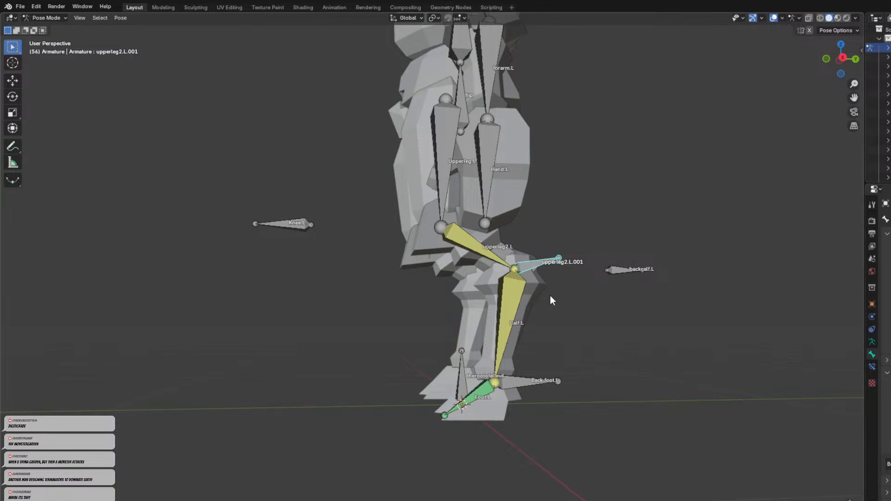
click(39, 19)
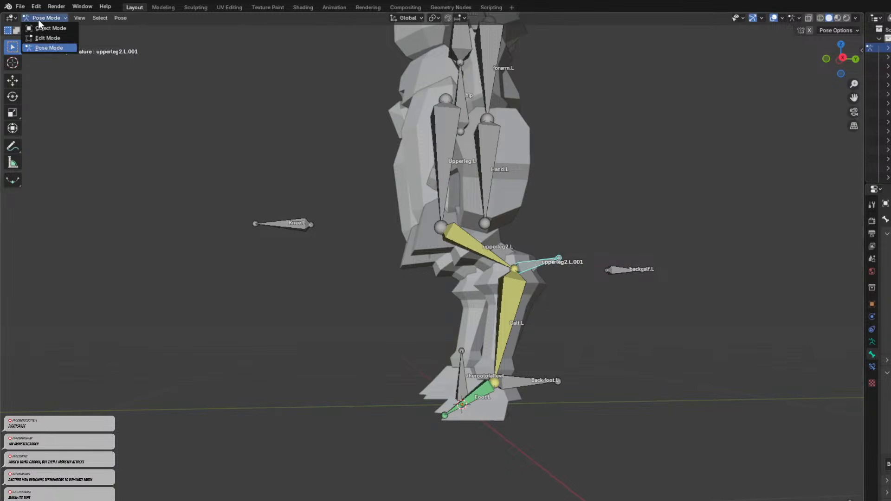
click(51, 41)
click(524, 302)
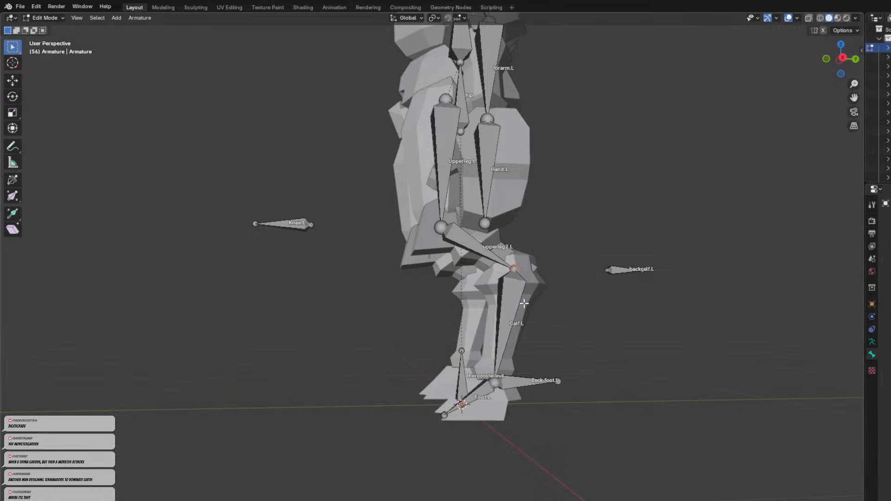
Select upperleg2.L and switch the armature from Edit Mode to Pose Mode.
middle_drag(530, 282, 496, 269)
click(496, 270)
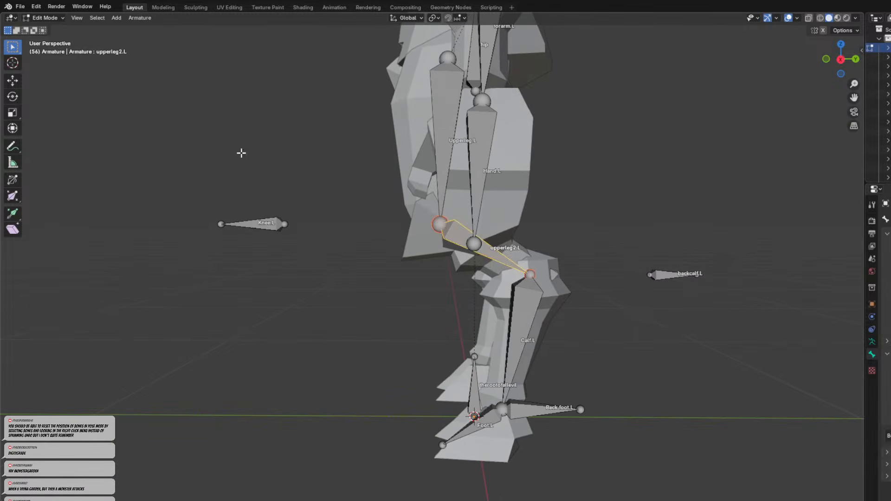
click(50, 19)
click(51, 48)
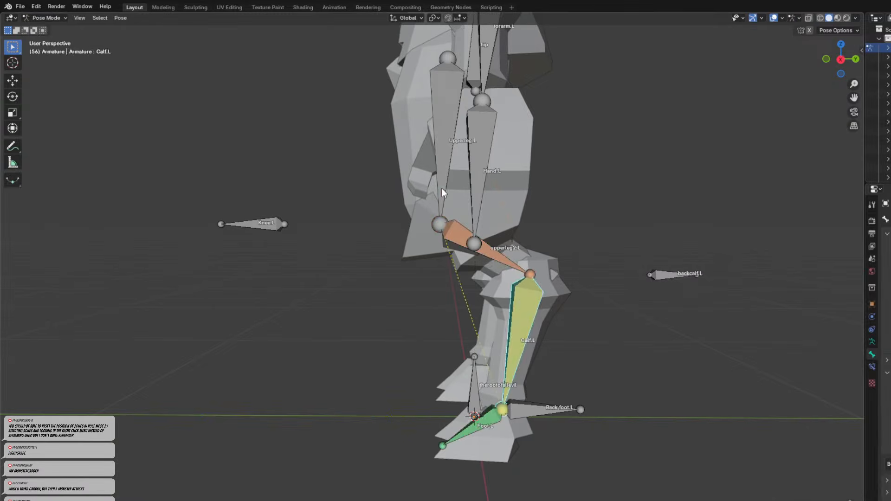
Test the leg chain from the side by moving Upperleg.L downward and trying a rotation on it.
click(441, 189)
scroll(441, 188, down, 2)
key(g)
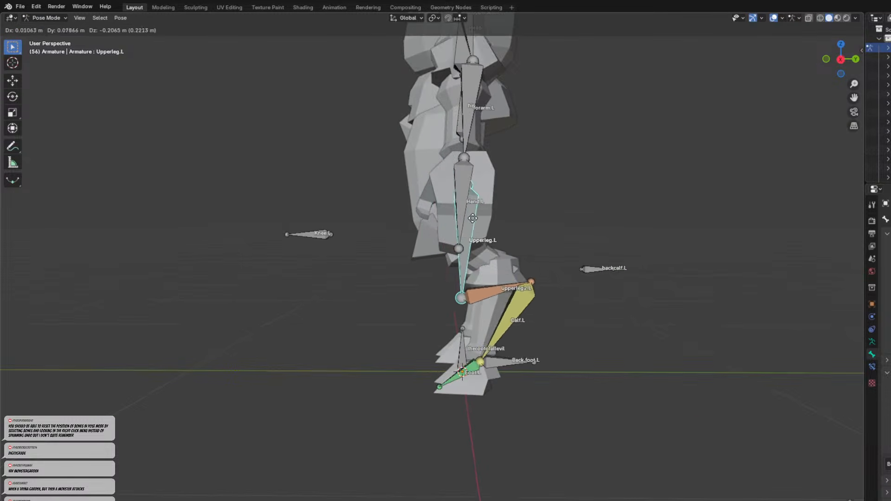
click(464, 174)
key(r)
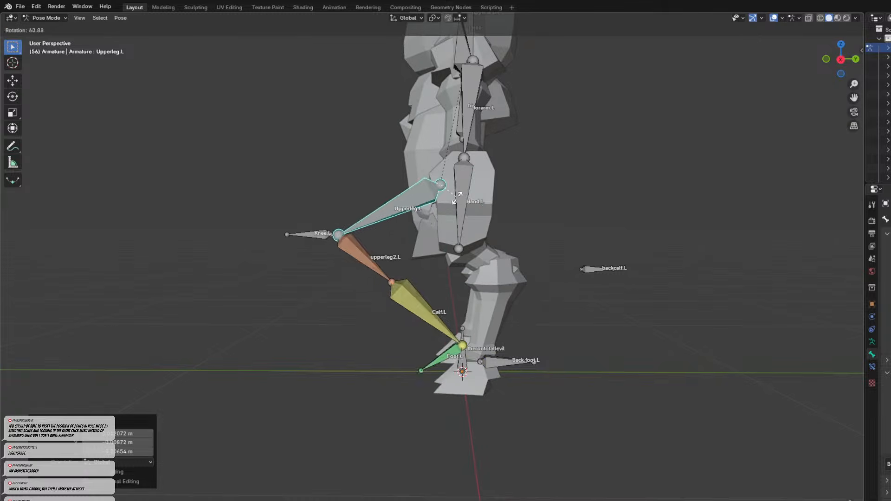
right_click(456, 183)
click(481, 276)
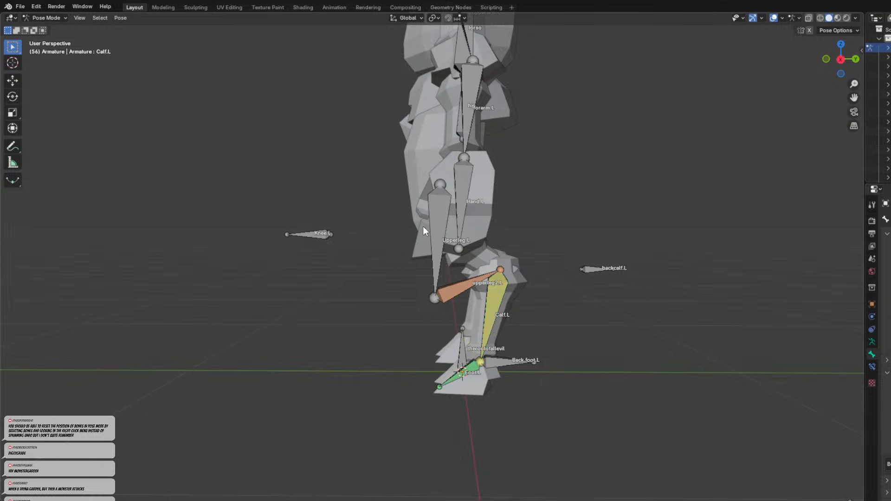
Rotate, move and rotate Upperleg.L again to test how upperleg2.L and Calf.L bend.
key(r)
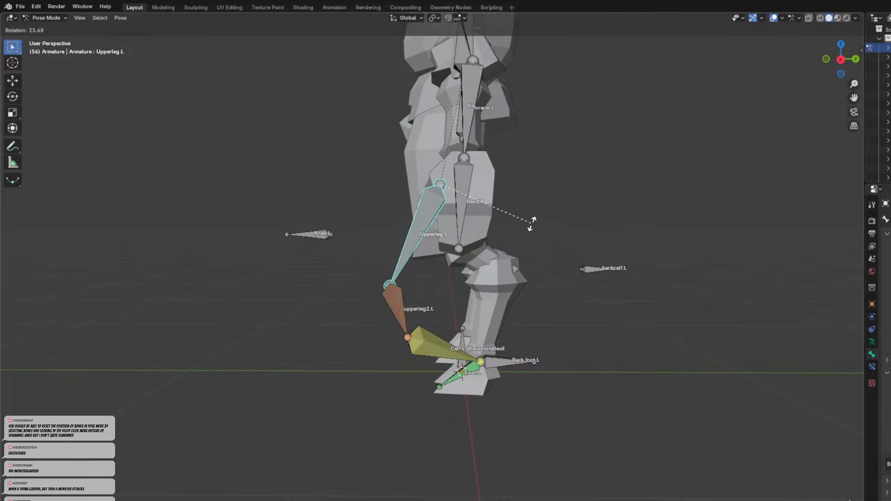
click(549, 209)
key(g)
click(496, 185)
key(r)
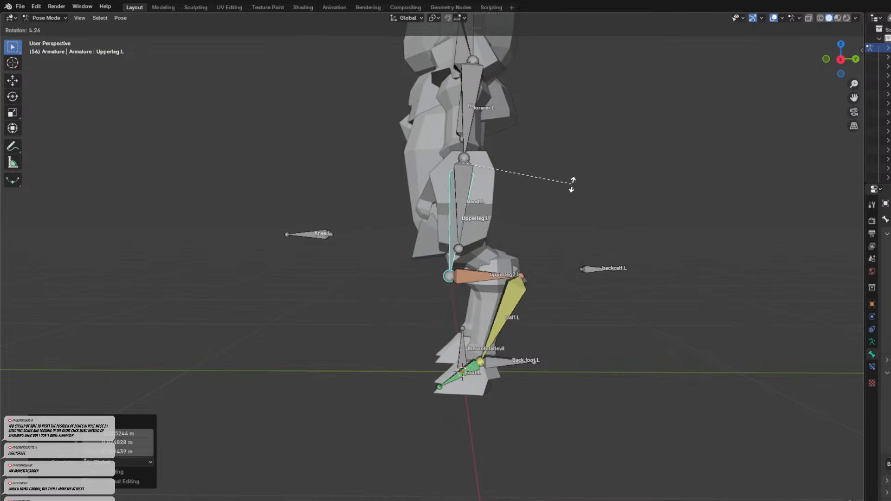
click(568, 227)
Lower Upperleg.L behind the body and tilt it with further small moves and rotations to test a crouching pose.
key(g)
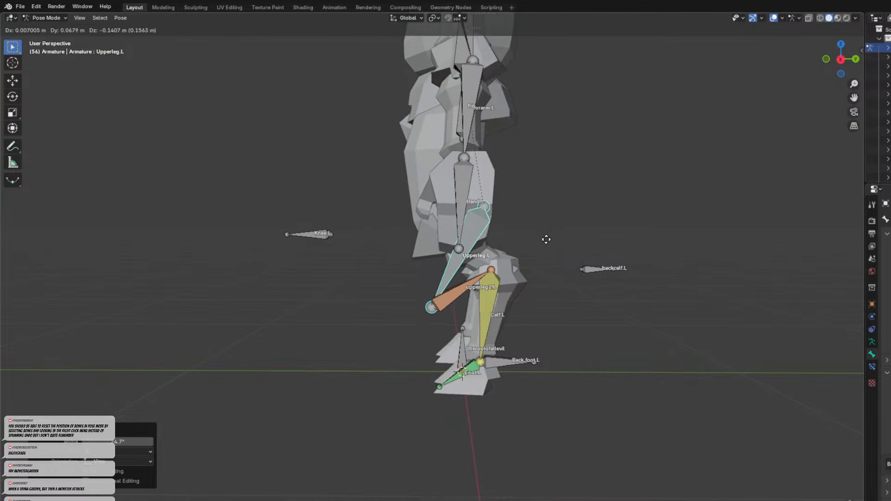
click(549, 242)
key(r)
right_click(515, 216)
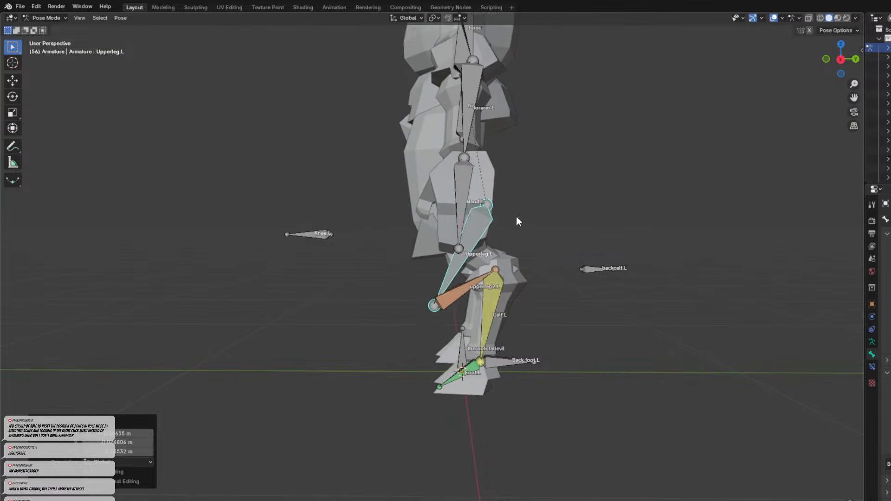
key(g)
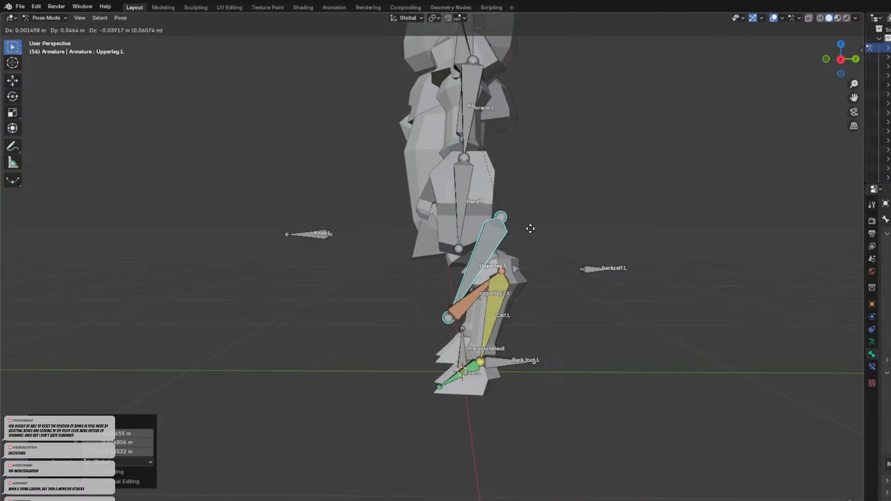
click(533, 214)
key(r)
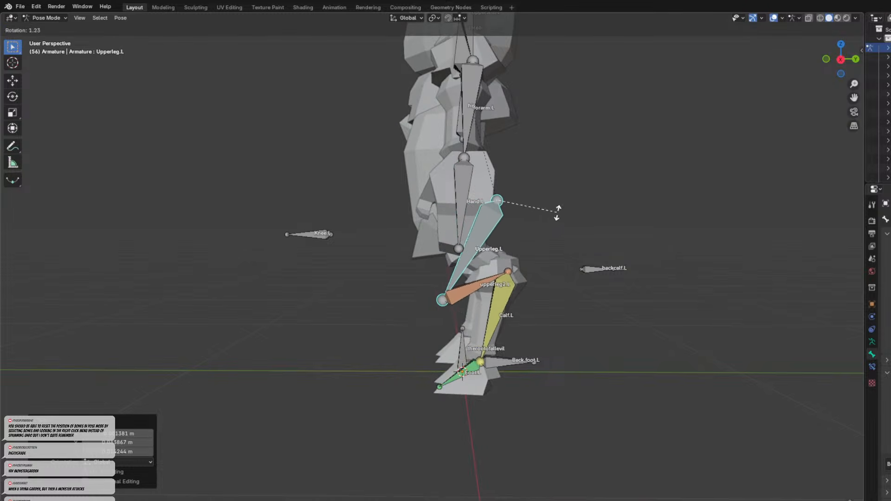
click(559, 236)
Undo the latest Upperleg.L adjustments and try another small rotation of the bone.
key(g)
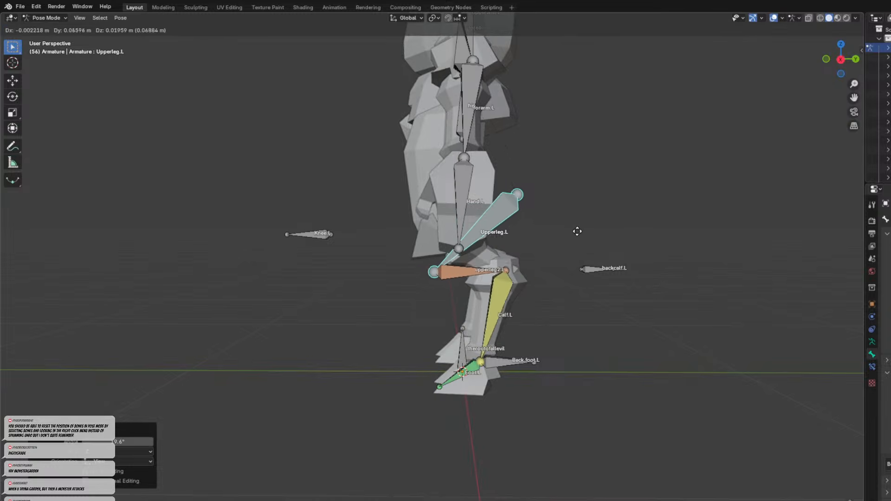
right_click(562, 226)
key(ctrl+z)
key(ctrl+z)
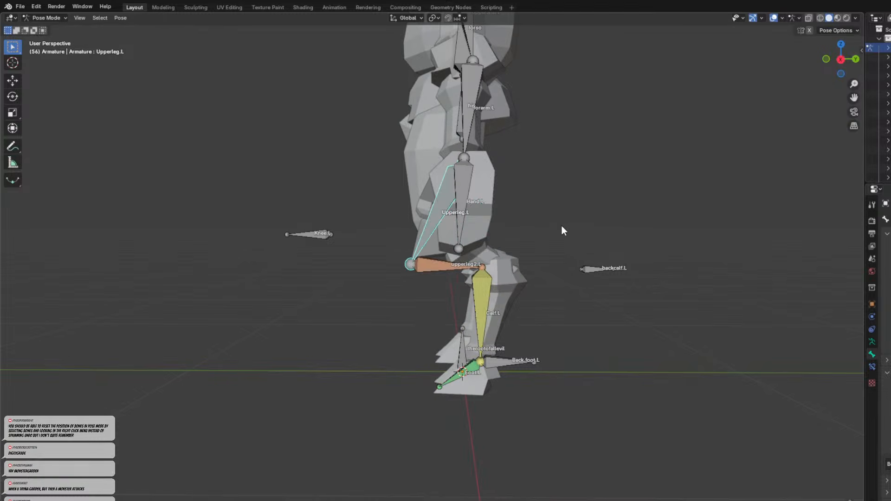
key(r)
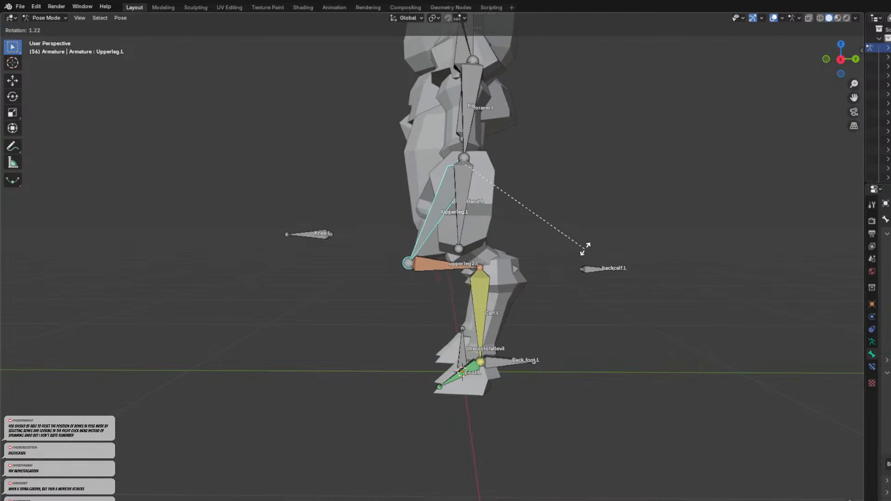
click(583, 250)
Step back and forth through the pose history to return the left leg to its original pose.
middle_drag(521, 226, 597, 234)
key(ctrl+z)
key(ctrl+z)
key(ctrl+z)
key(ctrl+shift+z)
key(ctrl+shift+z)
key(ctrl+shift+z)
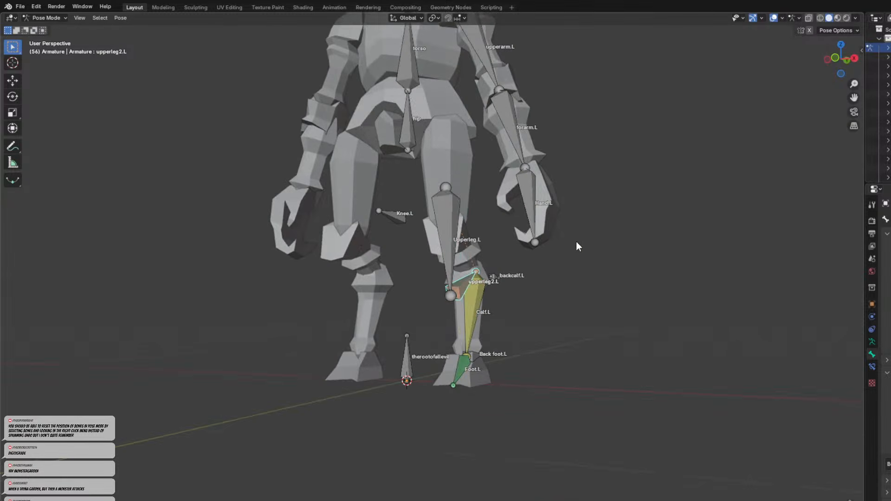
middle_drag(575, 246, 494, 219)
key(r)
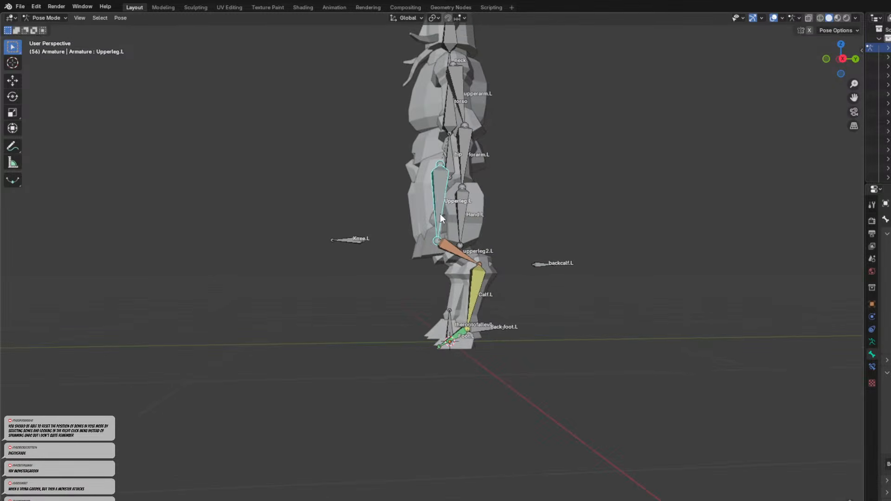
Test the leg chain by moving the hip bone forward, backward and slightly down in side view.
click(448, 200)
scroll(453, 186, up, 1)
mouse_move(453, 184)
middle_down()
mouse_move(477, 188)
mouse_move(469, 186)
middle_up()
key(g)
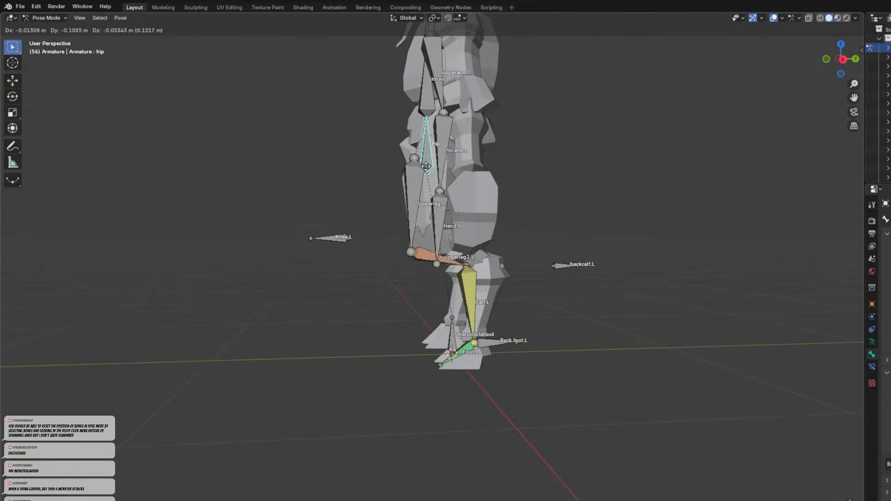
click(463, 171)
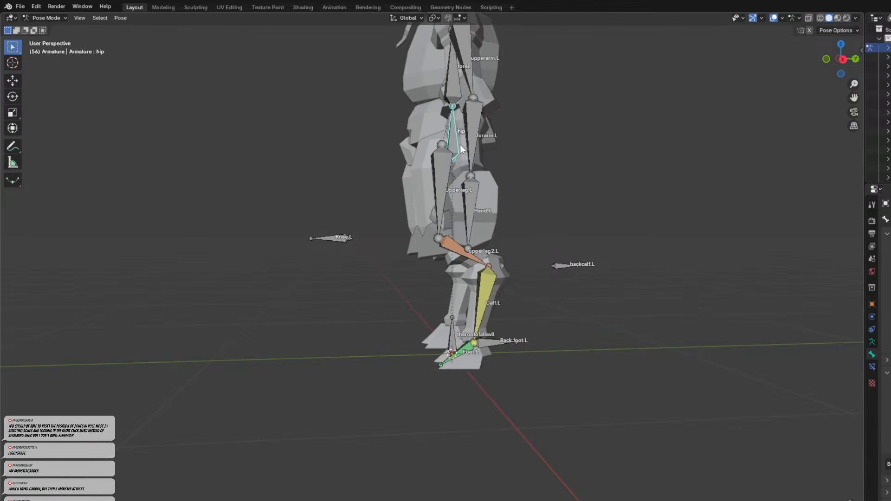
middle_drag(487, 189, 471, 193)
key(g)
click(472, 213)
Try shifting the Knee.L and backcalf.L control bones sideways to test the leg's bend direction.
click(355, 236)
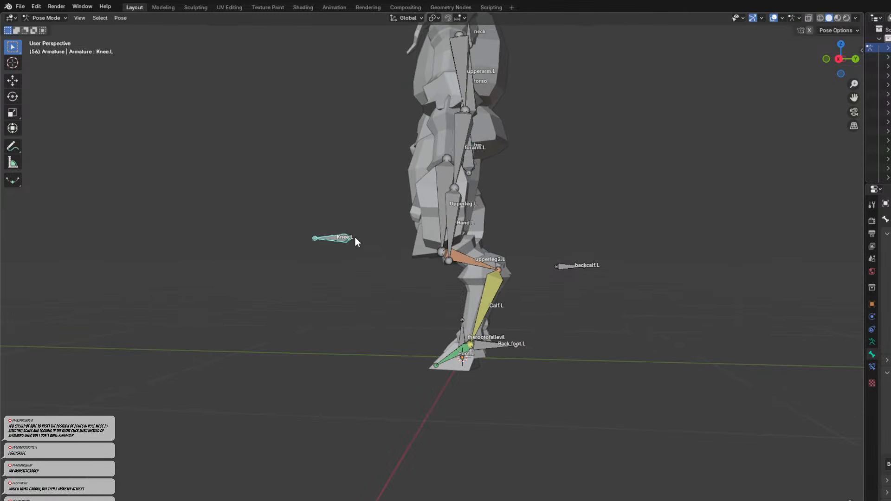
middle_drag(355, 236, 381, 232)
key(g)
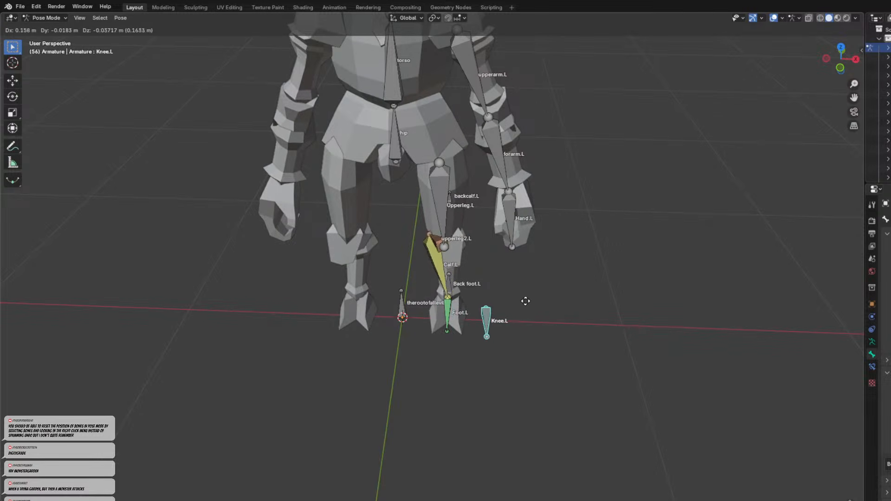
click(533, 300)
middle_drag(530, 300, 395, 320)
click(562, 308)
middle_drag(560, 308, 428, 299)
key(g)
click(508, 317)
Try moving the hip bone sideways in back view with the control bones offset.
scroll(482, 297, down, 2)
click(421, 220)
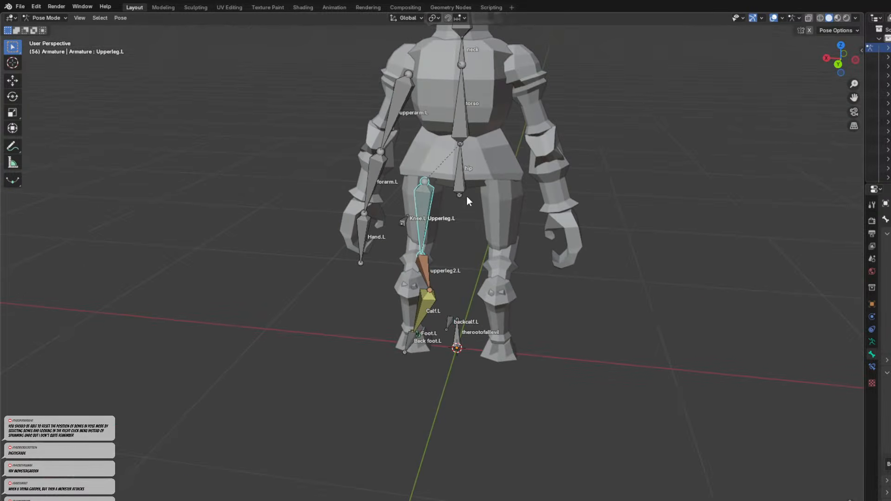
middle_drag(459, 198, 495, 183)
key(g)
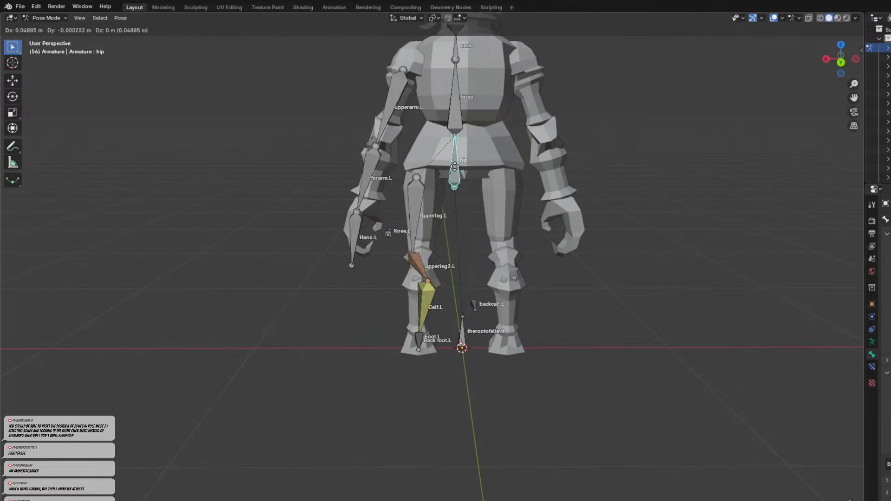
right_click(474, 172)
Undo the test moves of backcalf.L and Knee.L.
key(ctrl+z)
key(ctrl+z)
key(ctrl+z)
key(ctrl+z)
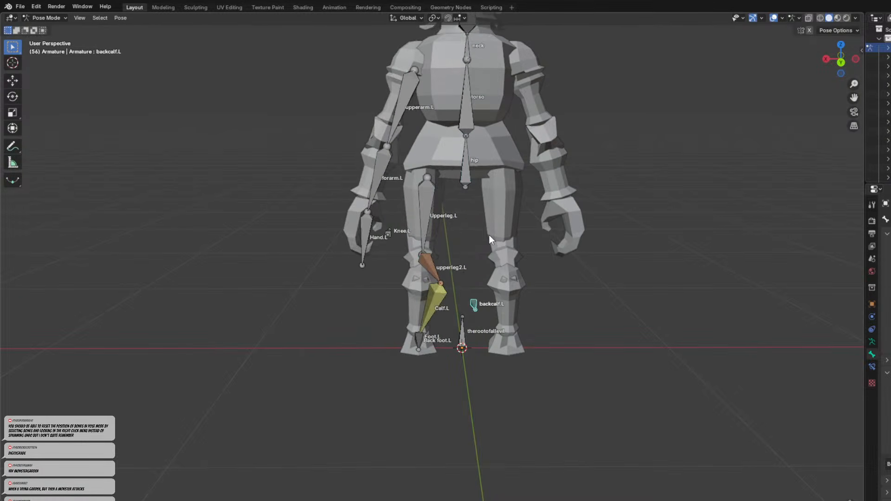
key(ctrl+z)
key(ctrl+z)
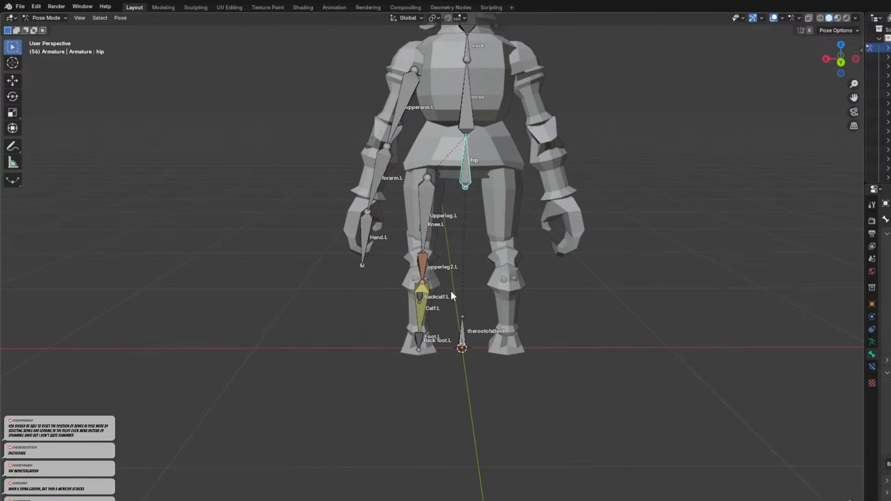
Check Calf.L, upperleg2.L and Upperleg.L from the side and try lowering the hip bone toward the ground.
middle_drag(452, 290, 563, 263)
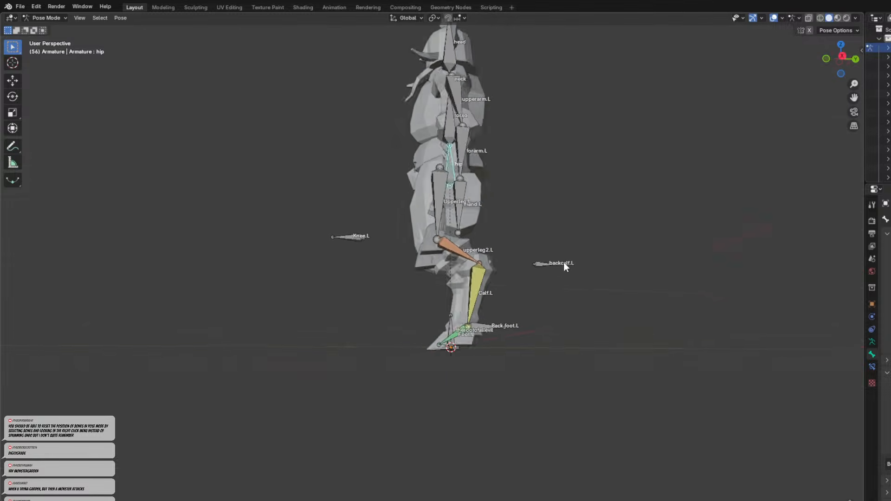
click(474, 307)
click(460, 245)
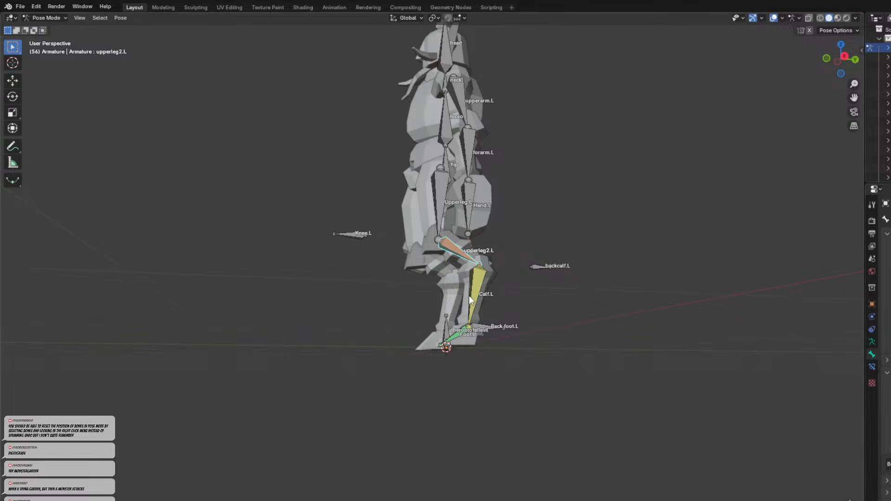
click(446, 169)
middle_drag(446, 168, 452, 196)
click(440, 146)
middle_drag(440, 146, 473, 166)
key(g)
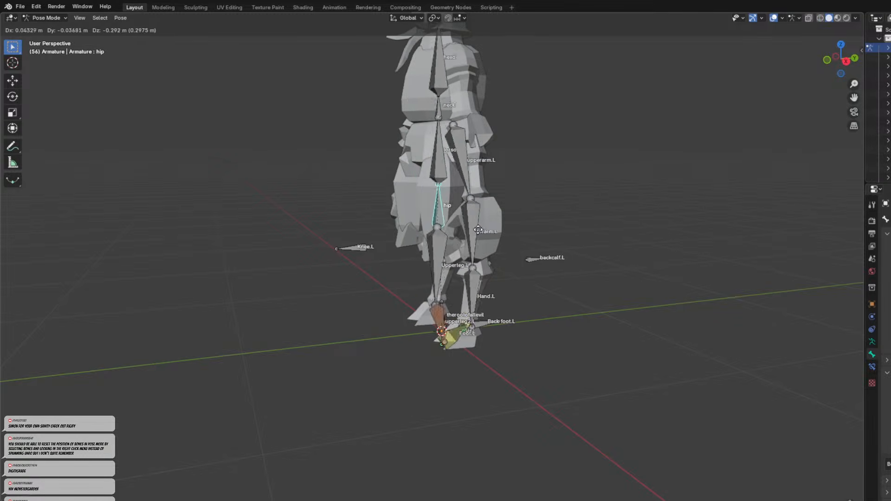
right_click(521, 227)
Select Foot.L and open its bone constraint properties.
click(537, 319)
middle_drag(511, 331, 437, 286)
click(487, 325)
scroll(452, 279, up, 4)
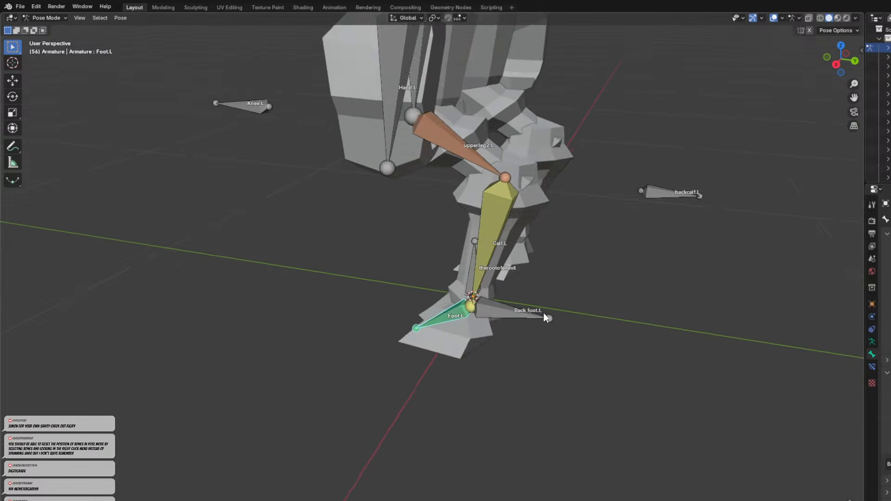
click(871, 368)
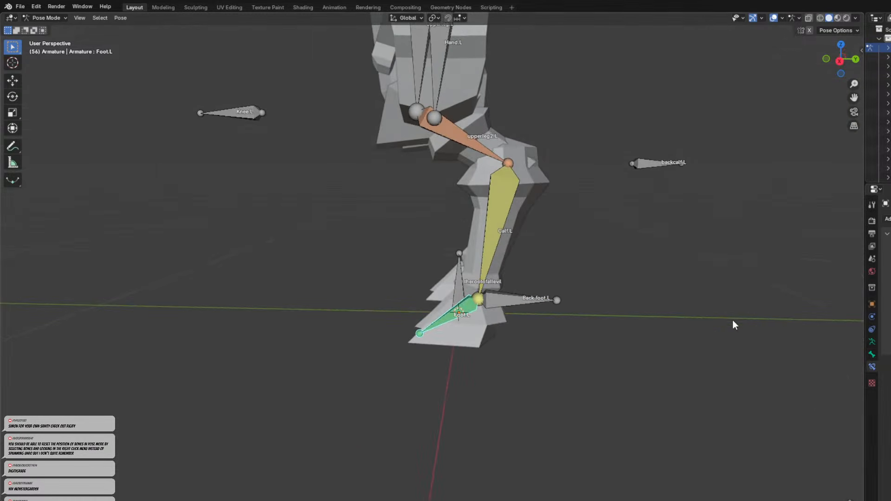
Try rotating Back foot.L twice to check how Foot.L follows it.
click(526, 304)
middle_drag(527, 304, 412, 359)
key(r)
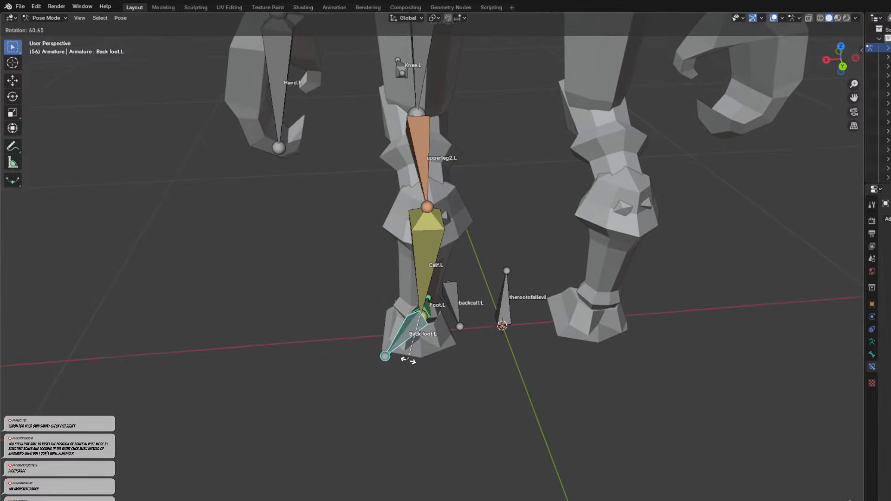
click(407, 362)
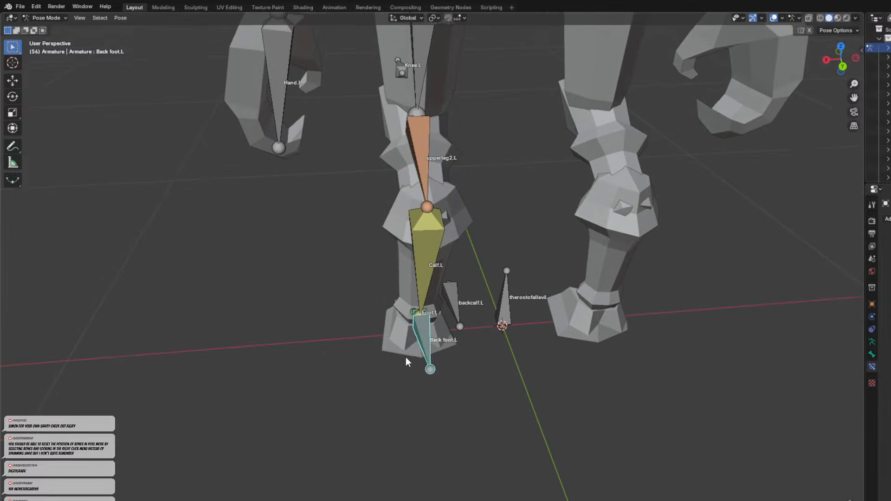
click(412, 312)
middle_drag(413, 312, 439, 318)
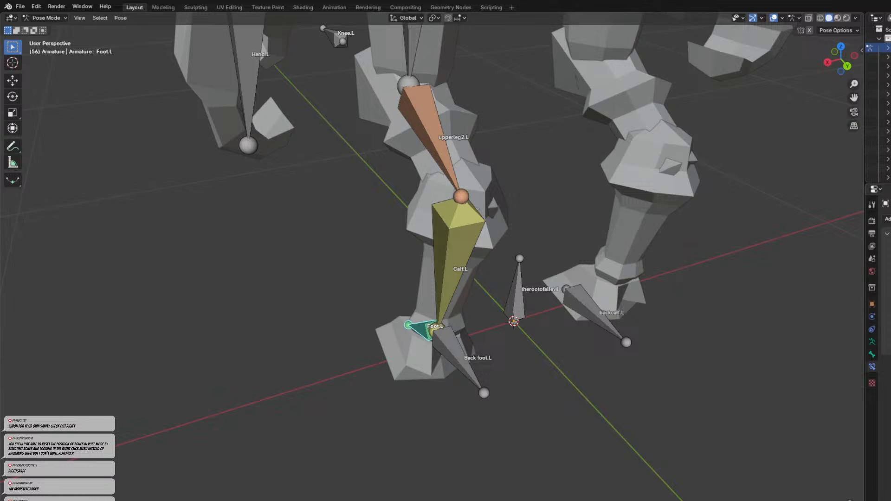
middle_drag(463, 355, 436, 363)
click(436, 362)
key(r)
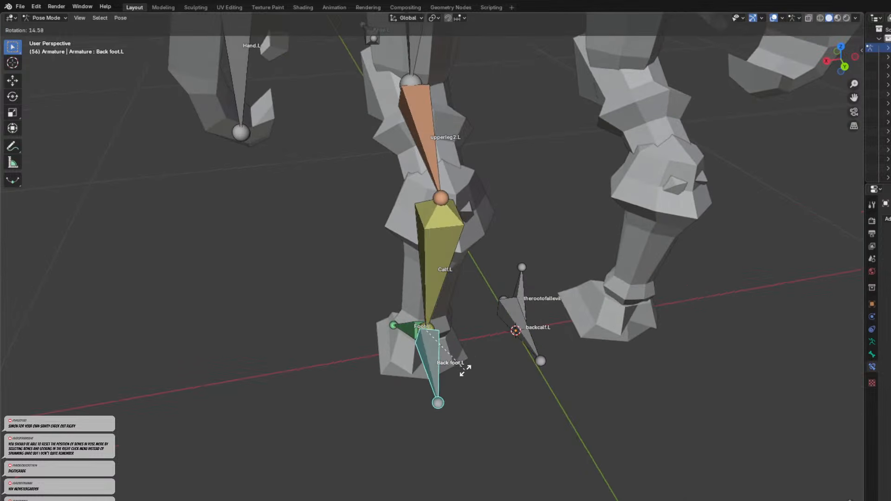
right_click(492, 372)
Try rotating Back foot.L freely from two view angles to check how Foot.L follows it.
click(413, 328)
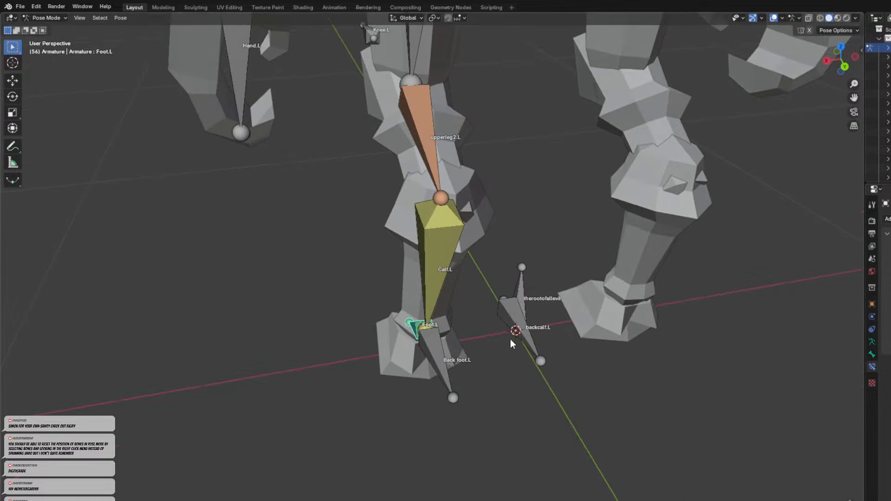
click(436, 364)
middle_drag(436, 364, 463, 369)
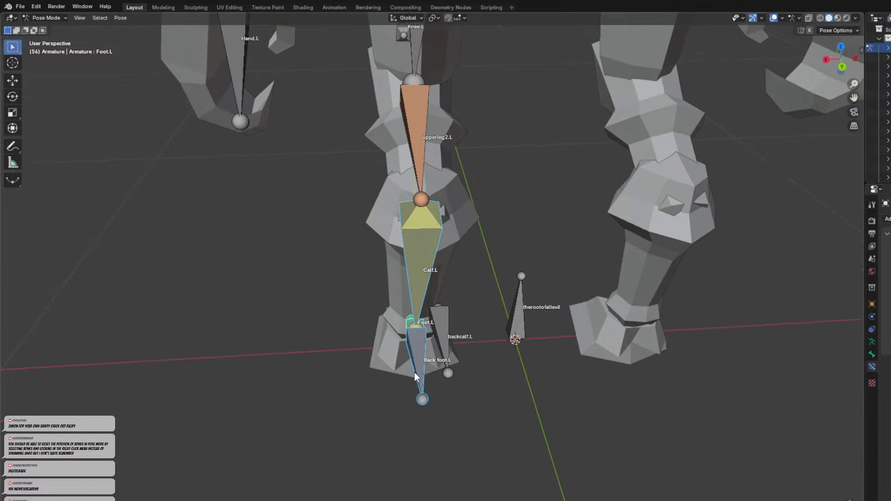
key(r)
key(r)
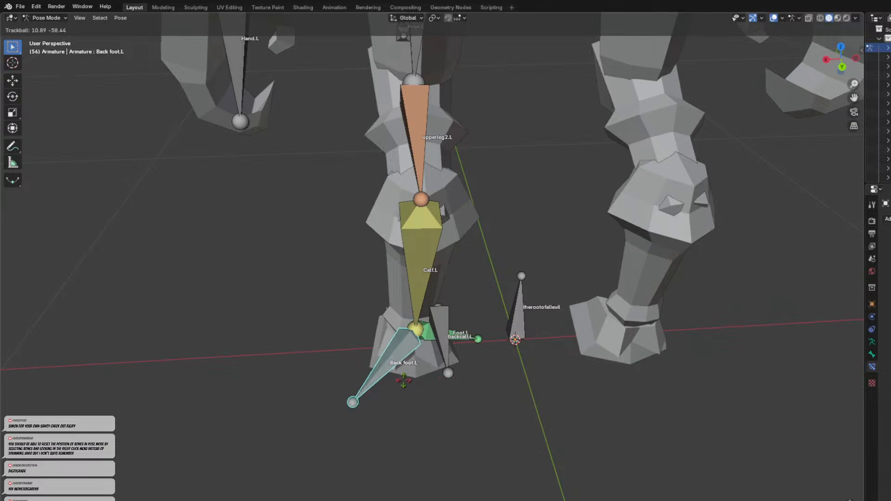
click(459, 383)
middle_drag(459, 380, 461, 324)
key(r)
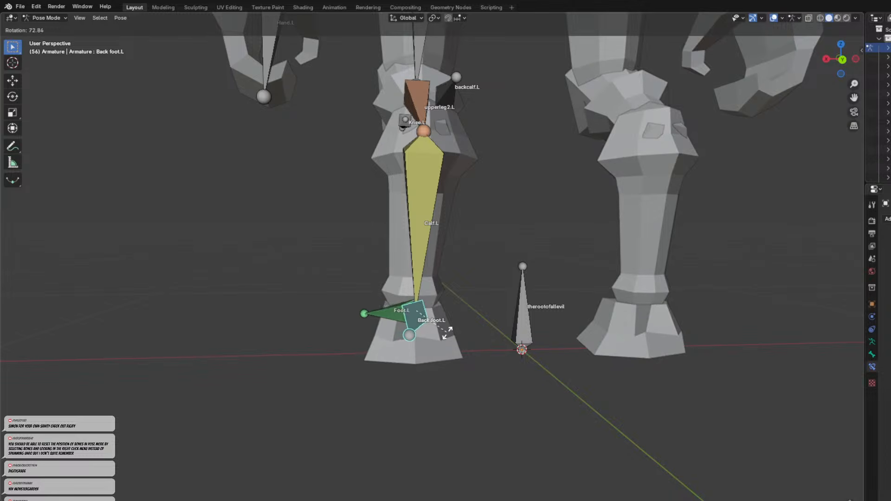
key(r)
right_click(466, 285)
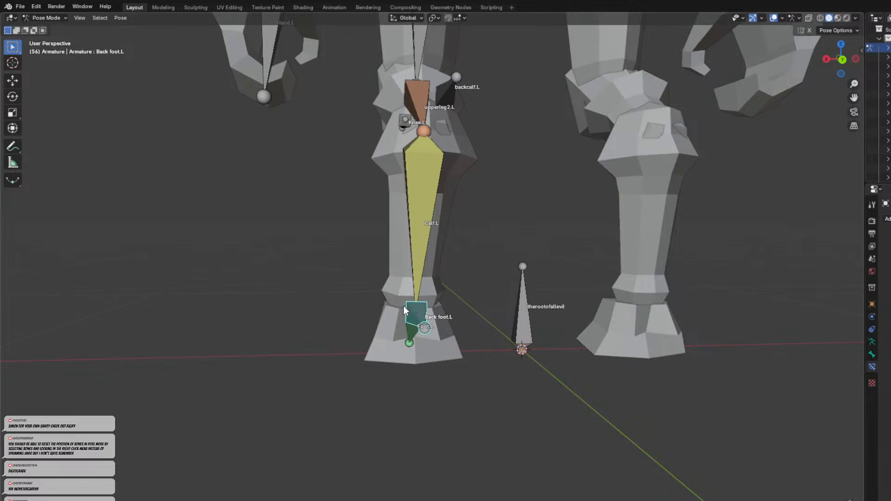
Compare Foot.L with Back foot.L and check Foot.L's bone and bone constraint properties.
middle_drag(401, 309, 441, 314)
click(436, 330)
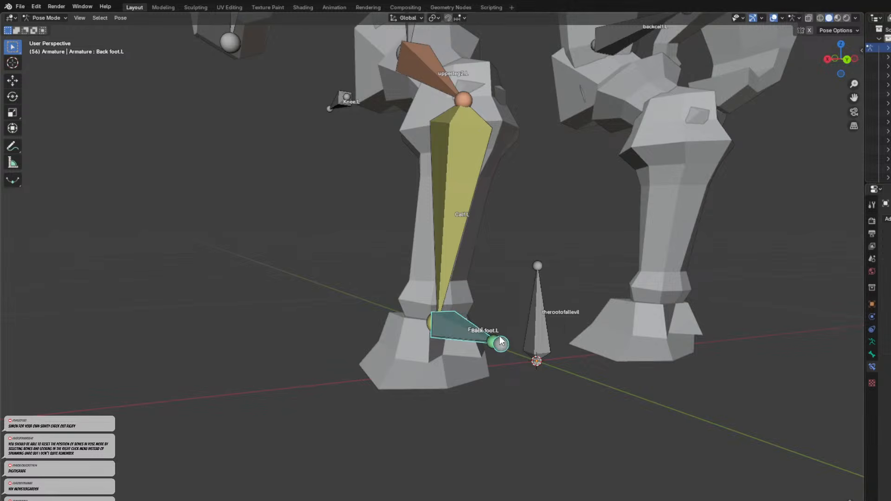
middle_drag(502, 350, 471, 345)
click(483, 339)
click(470, 337)
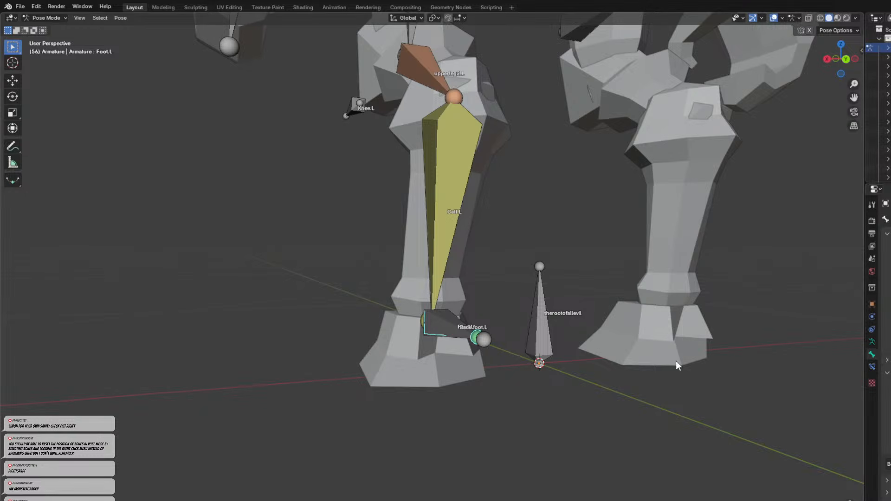
click(481, 346)
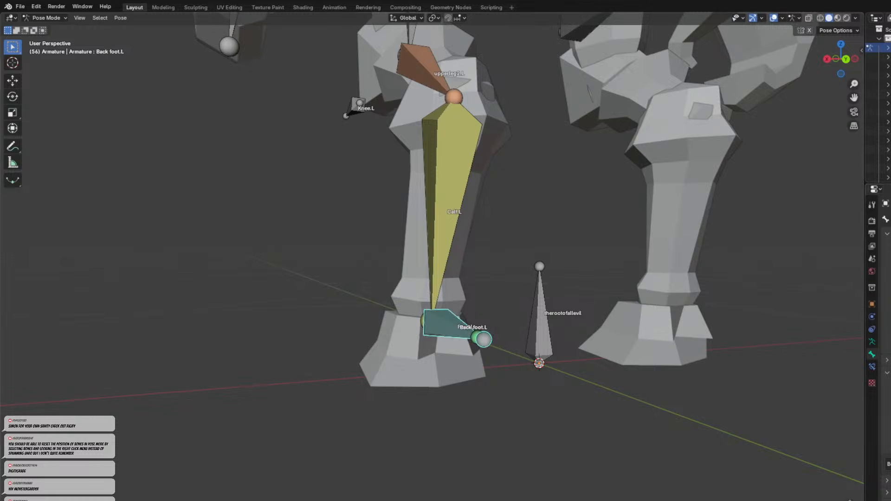
click(444, 324)
click(472, 336)
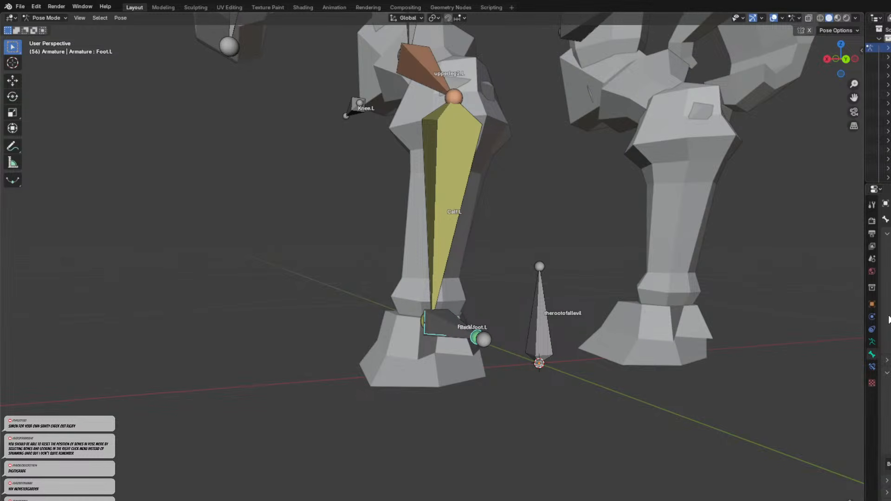
click(872, 367)
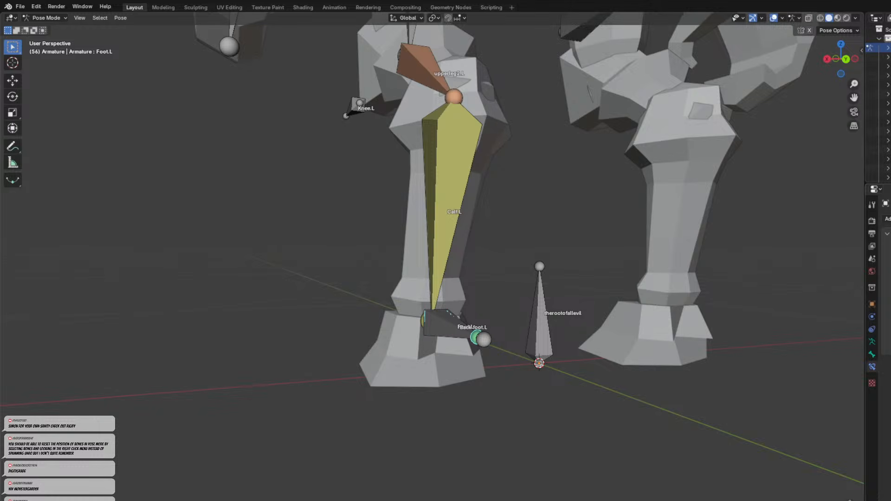
Try rotating Back foot.L again, reselecting Foot.L in between to compare the two bones.
middle_drag(505, 381, 447, 398)
click(448, 397)
key(r)
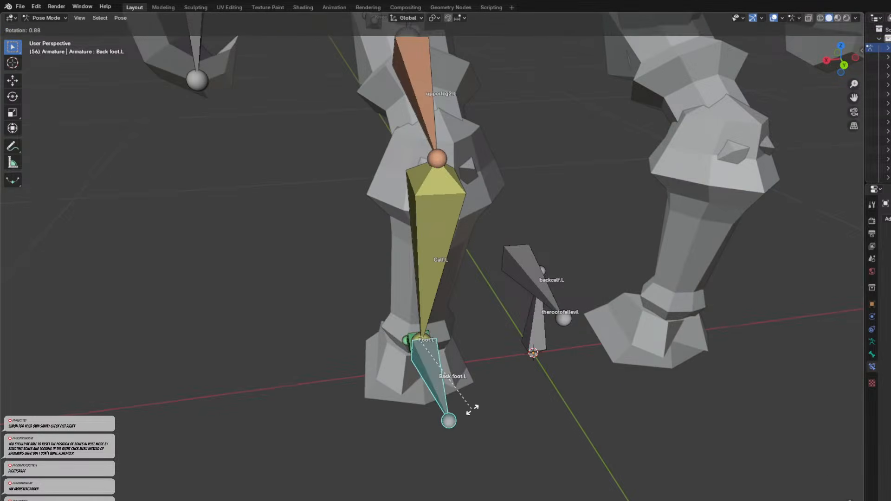
key(r)
right_click(438, 411)
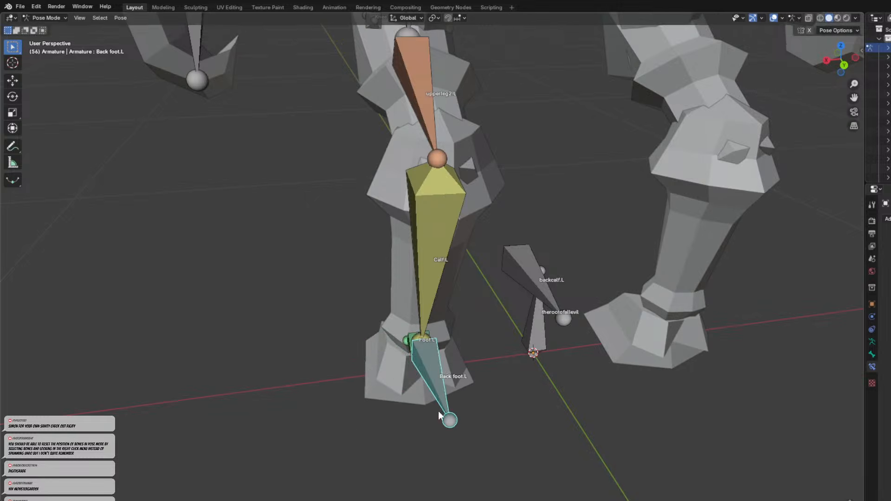
click(397, 340)
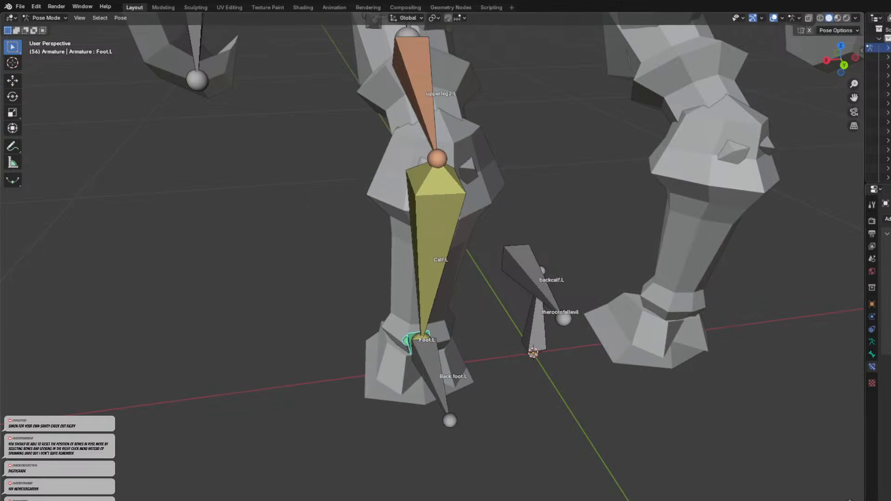
click(444, 390)
key(r)
right_click(466, 378)
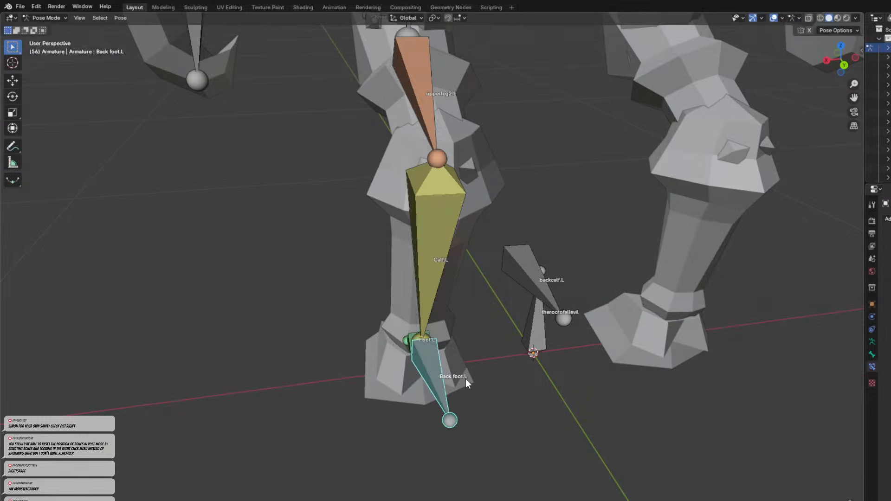
Try a trackball rotation on Back foot.L and inspect Foot.L from both sides of the leg.
middle_drag(454, 388, 440, 366)
click(441, 366)
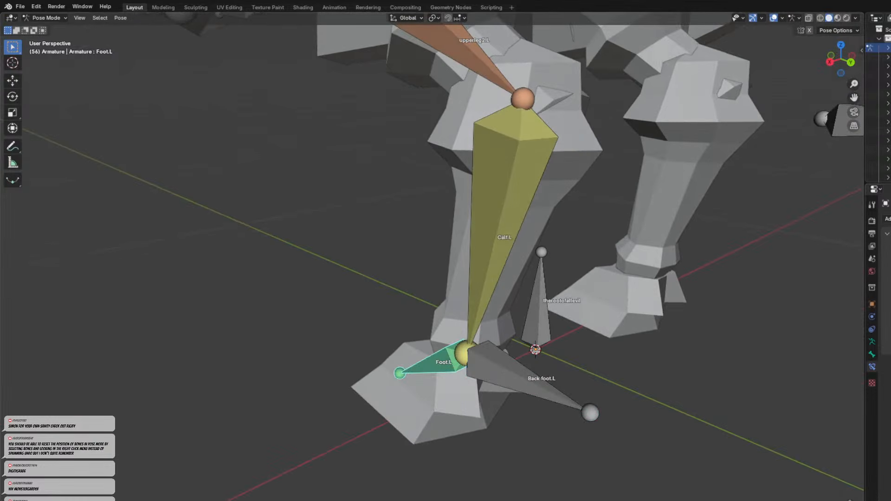
middle_drag(598, 358, 658, 355)
click(412, 381)
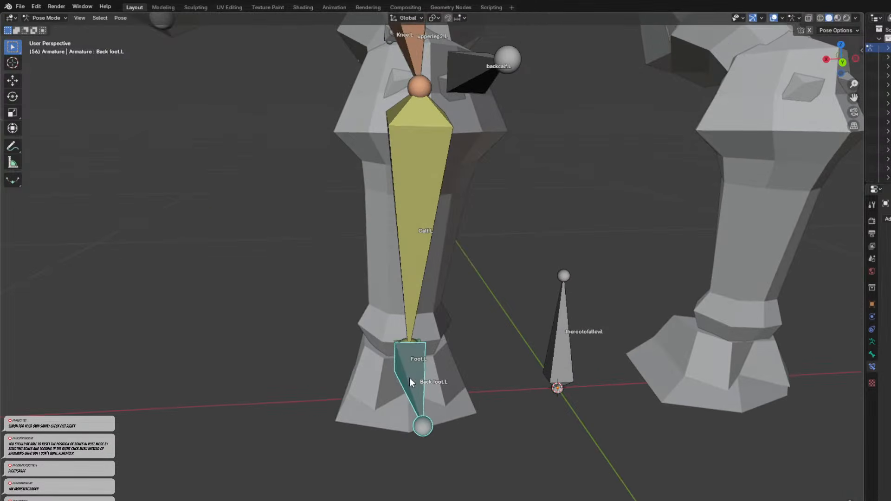
key(r)
key(r)
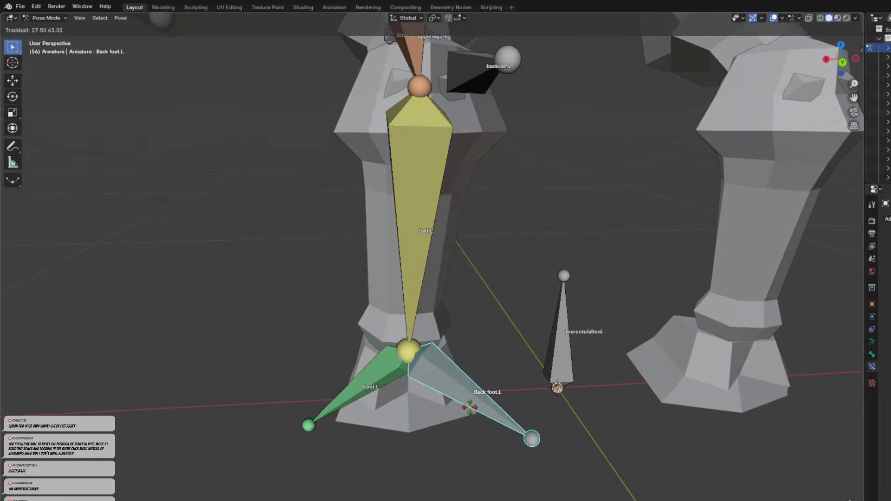
right_click(398, 402)
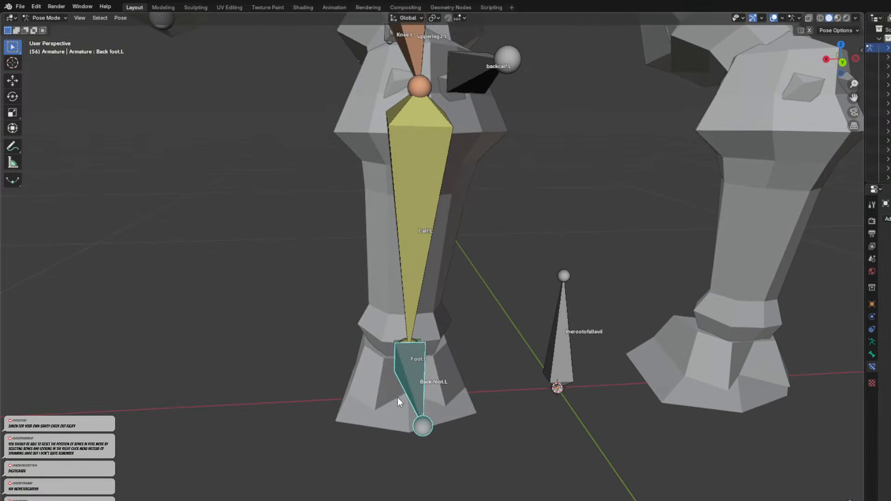
click(402, 361)
middle_drag(401, 362, 666, 343)
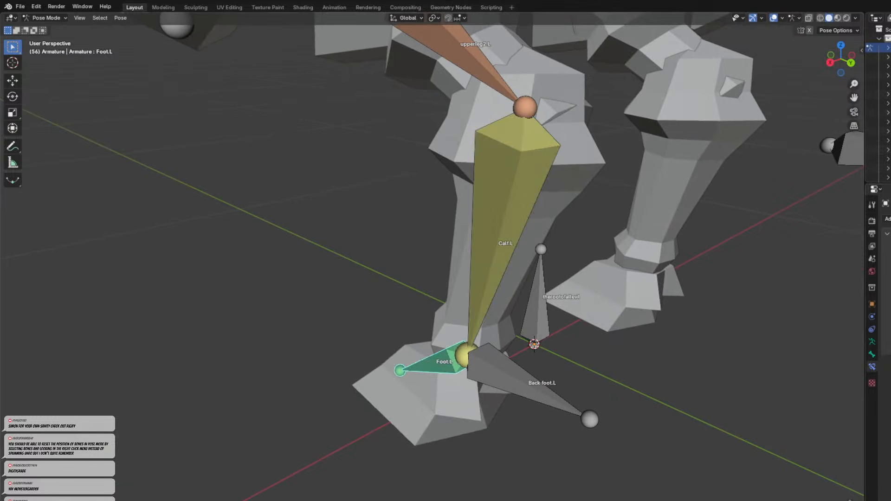
middle_drag(705, 385, 615, 395)
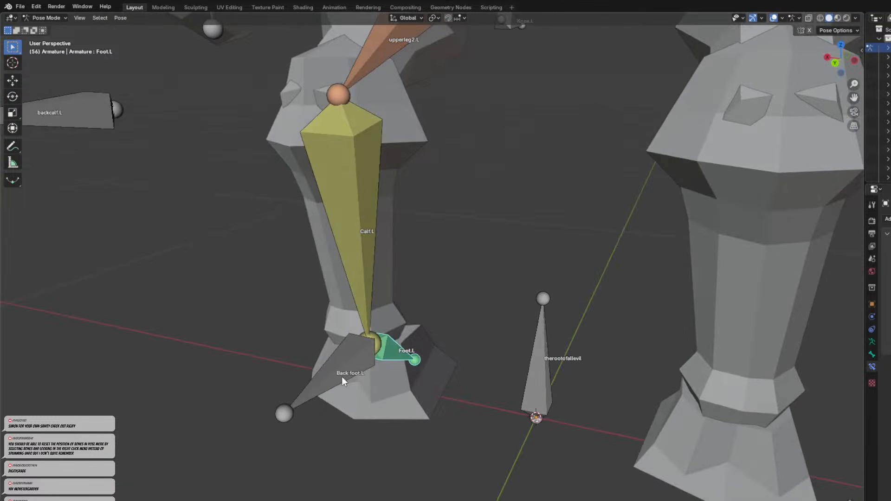
Select Back foot.L and try rotating it twice from changed view angles.
click(341, 377)
middle_drag(341, 378, 382, 346)
key(r)
click(449, 332)
middle_drag(449, 332, 397, 292)
key(r)
click(432, 389)
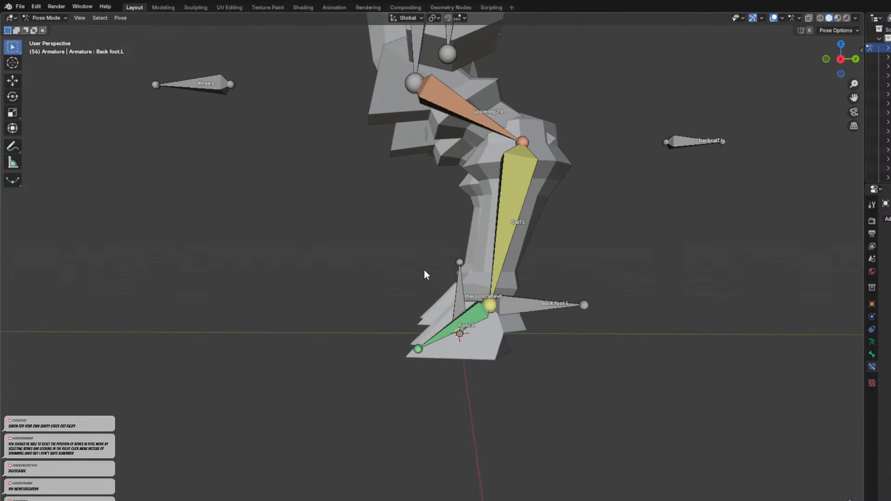
Try moving Back foot.L to see how the left leg responds, and undo the moves.
click(522, 229)
middle_drag(522, 229, 461, 317)
scroll(625, 290, down, 3)
middle_drag(548, 323, 428, 303)
click(487, 330)
click(475, 298)
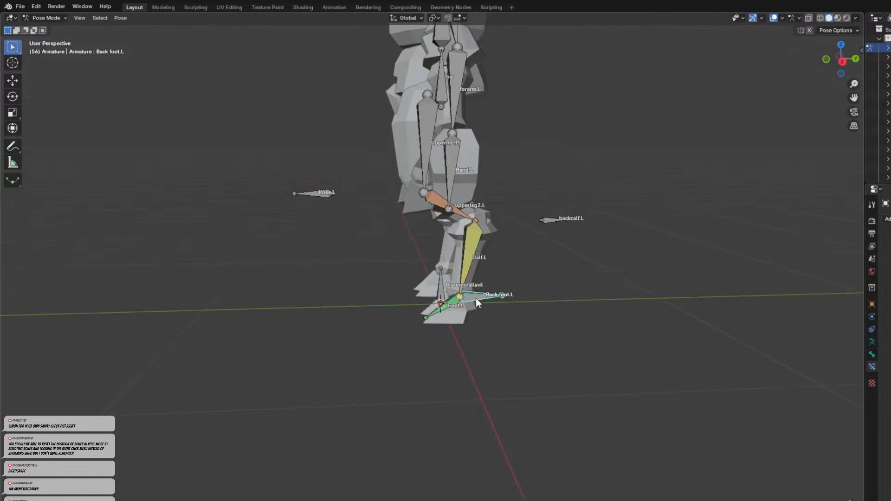
key(g)
mouse_move(475, 312)
middle_down()
mouse_move(395, 331)
mouse_move(551, 282)
mouse_move(548, 308)
mouse_move(488, 313)
middle_up()
click(396, 330)
key(g)
click(522, 285)
key(ctrl+z)
key(ctrl+z)
Switch to Object Mode and select the thigh mesh together with the armature.
click(61, 18)
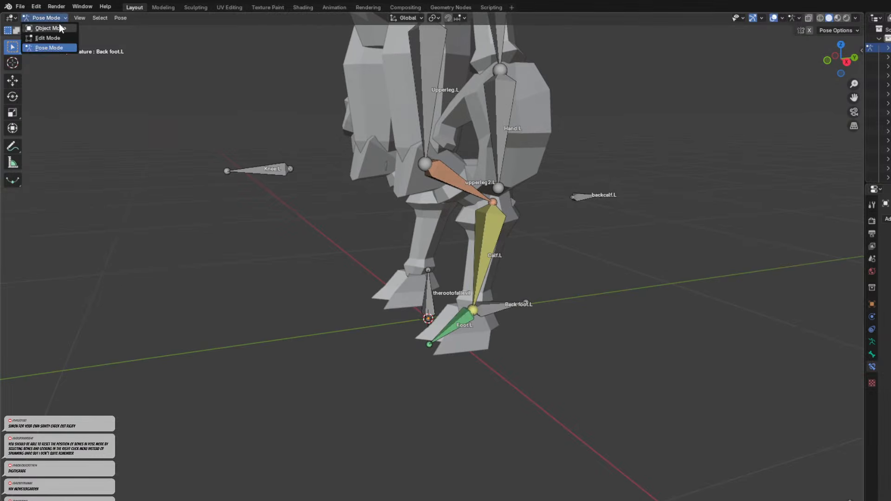
click(51, 28)
middle_drag(366, 249, 420, 257)
scroll(428, 276, down, 3)
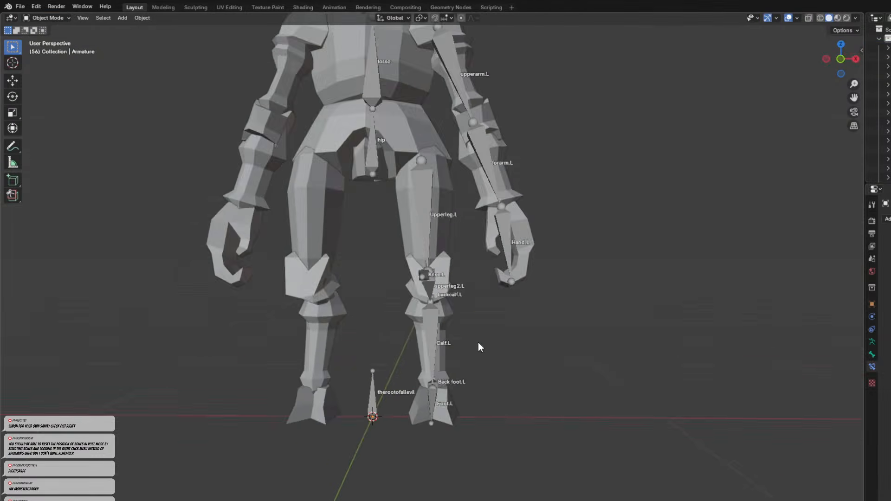
middle_drag(478, 342, 416, 205)
click(424, 230)
click(446, 237)
middle_drag(447, 248, 402, 192)
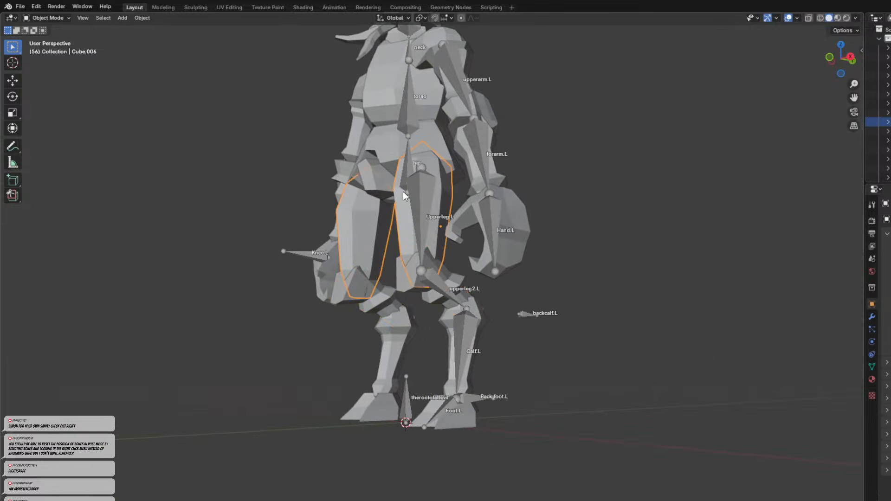
click(317, 250)
middle_drag(347, 259, 438, 322)
scroll(438, 321, up, 2)
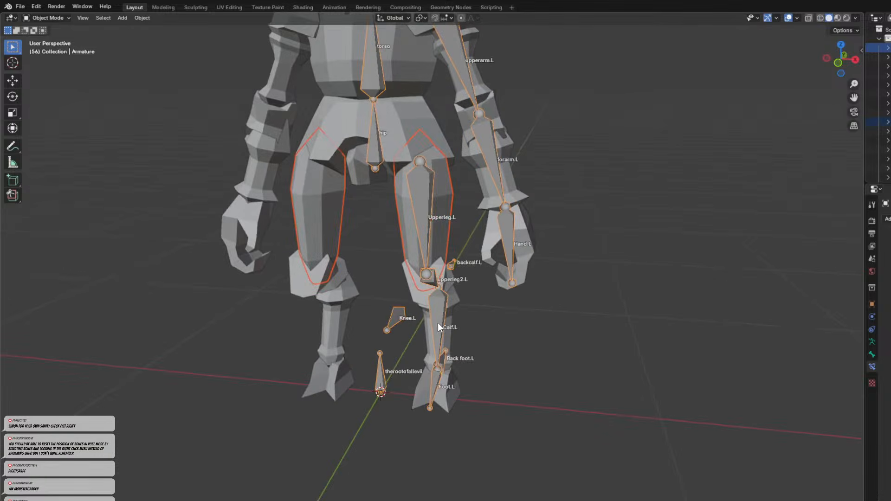
scroll(512, 317, down, 5)
click(54, 19)
click(65, 39)
scroll(543, 197, down, 1)
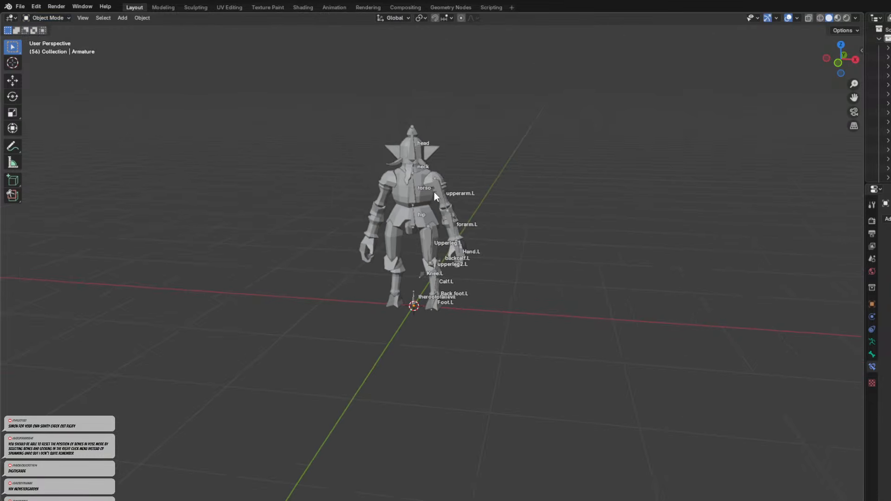
middle_drag(433, 191, 450, 227)
drag(264, 102, 528, 318)
click(507, 315)
View the whole character from behind and save the Blender file.
middle_drag(507, 314, 483, 282)
scroll(369, 239, up, 1)
shift+middle_drag(384, 264, 404, 288)
click(20, 7)
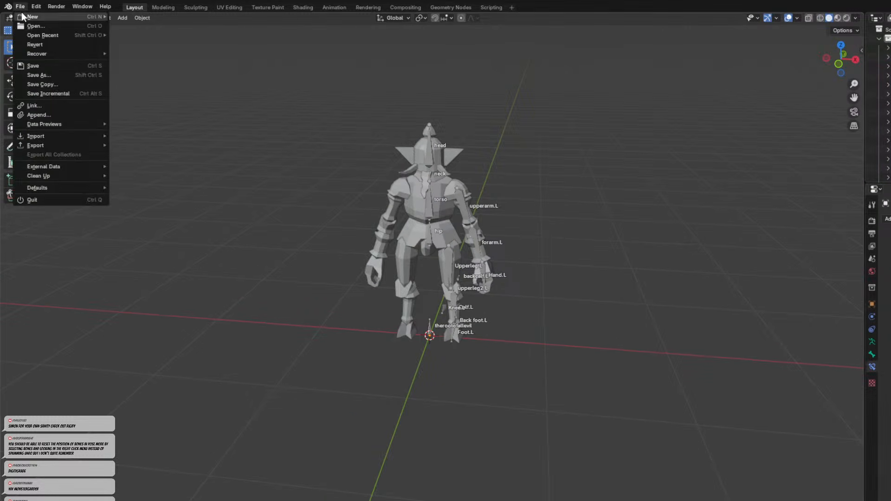
click(35, 67)
Select the armature and enter Edit Mode with all of its bones selected.
middle_drag(293, 256, 433, 294)
scroll(433, 294, up, 1)
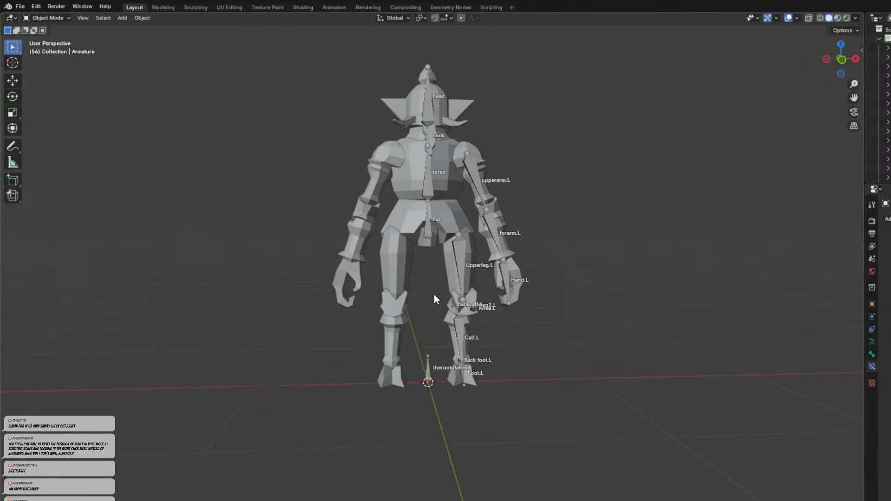
click(465, 277)
click(507, 260)
click(510, 279)
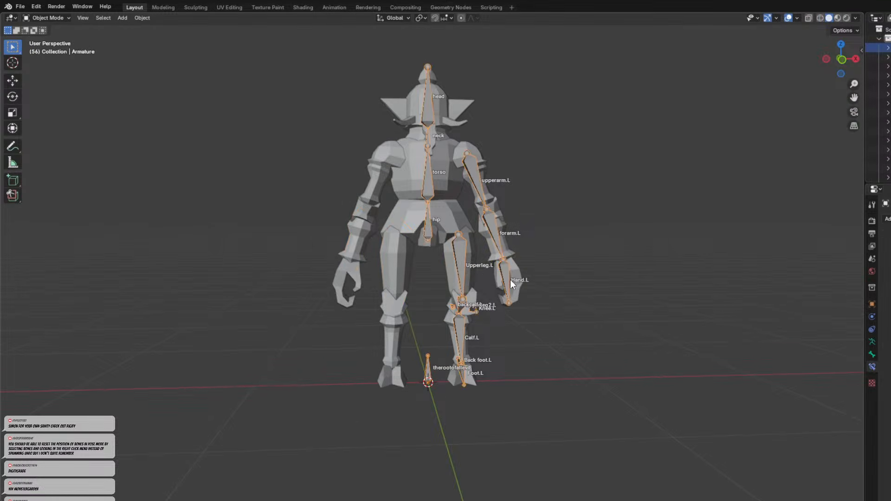
scroll(489, 298, down, 1)
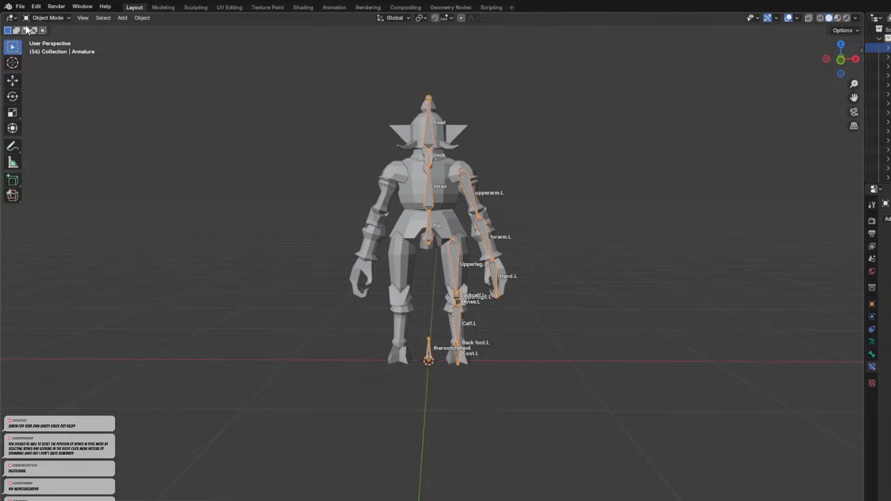
click(40, 20)
click(44, 36)
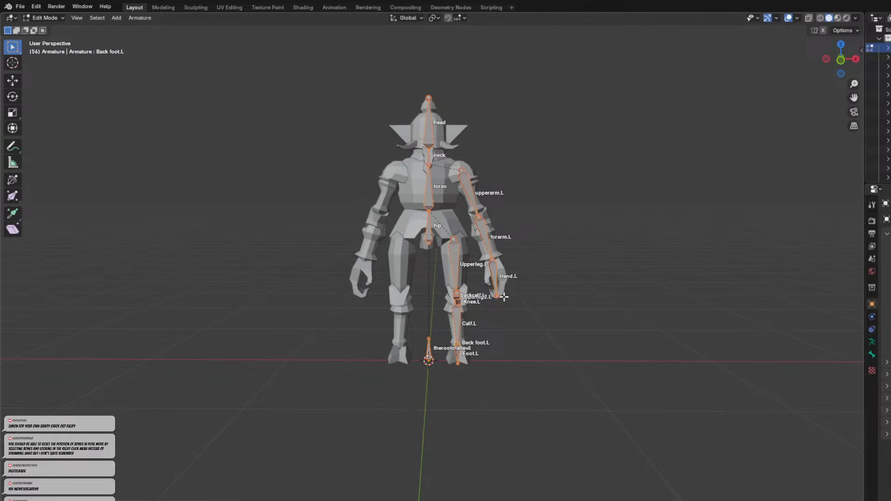
Symmetrize the selected bones to create the matching right arm and leg bones.
right_click(459, 288)
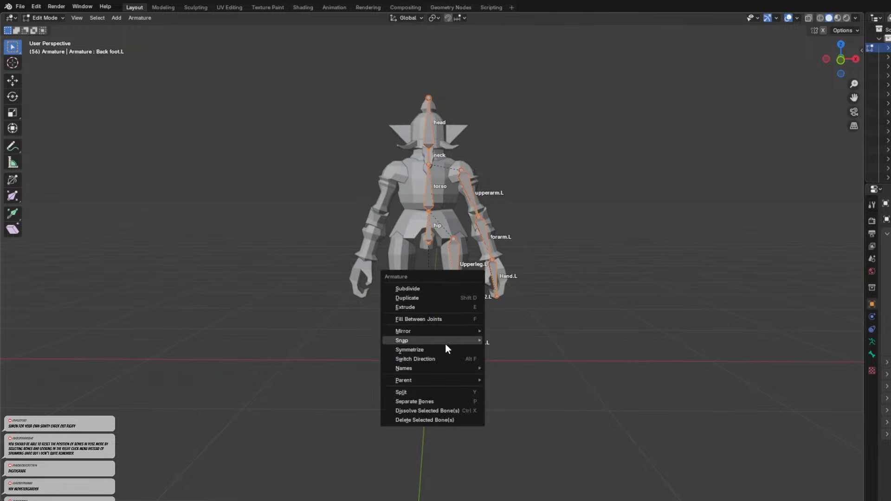
click(437, 350)
middle_drag(545, 343, 417, 301)
Select the hip bone and try moving it in Edit Mode.
click(430, 230)
middle_drag(432, 231, 485, 280)
key(g)
right_click(446, 277)
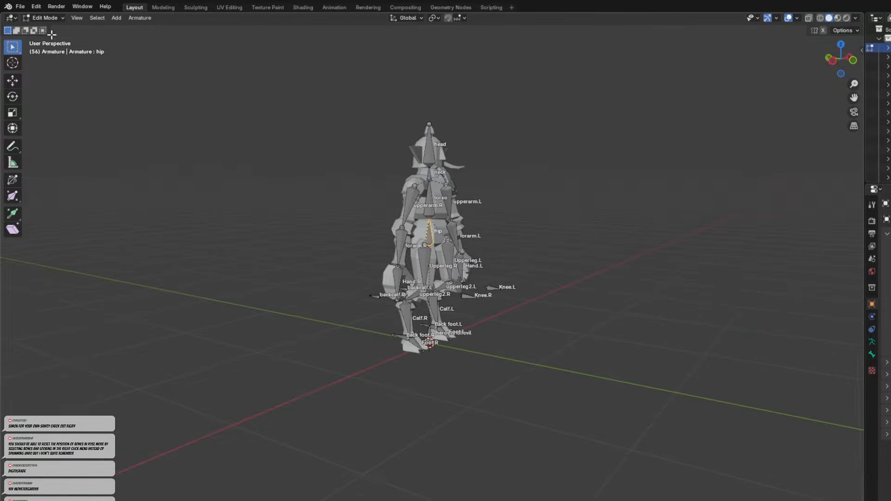
Switch the armature to Pose Mode and test moving the hip bone from two viewing angles to see how the legs follow.
click(48, 19)
click(52, 48)
middle_drag(456, 310, 422, 312)
scroll(421, 312, up, 1)
key(g)
right_click(430, 248)
middle_drag(430, 249, 521, 289)
key(g)
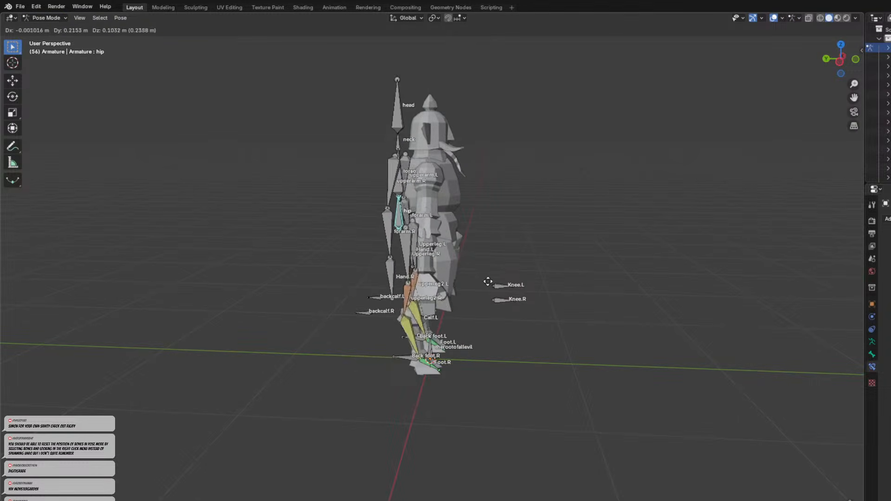
right_click(521, 357)
middle_drag(521, 358, 396, 424)
middle_drag(485, 364, 468, 341)
click(441, 399)
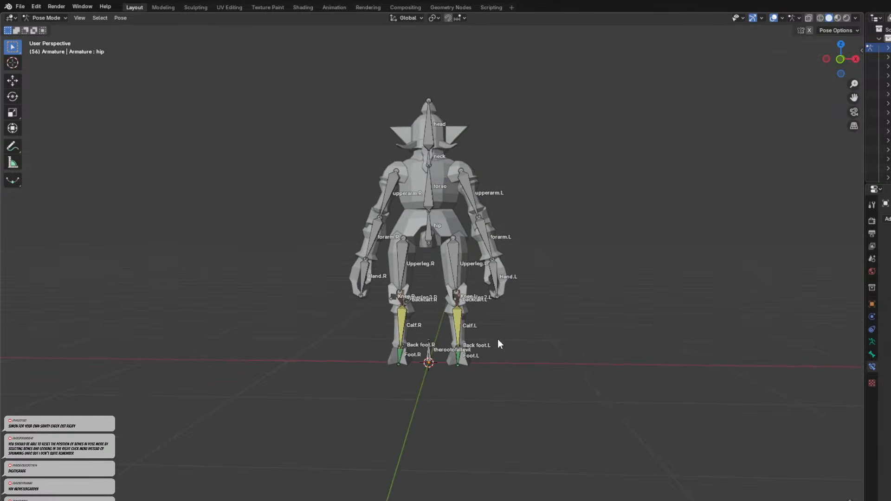
Compare the armature in Edit Mode and Pose Mode, inspecting the torso and left upper leg bones from several angles.
key(Tab)
click(457, 214)
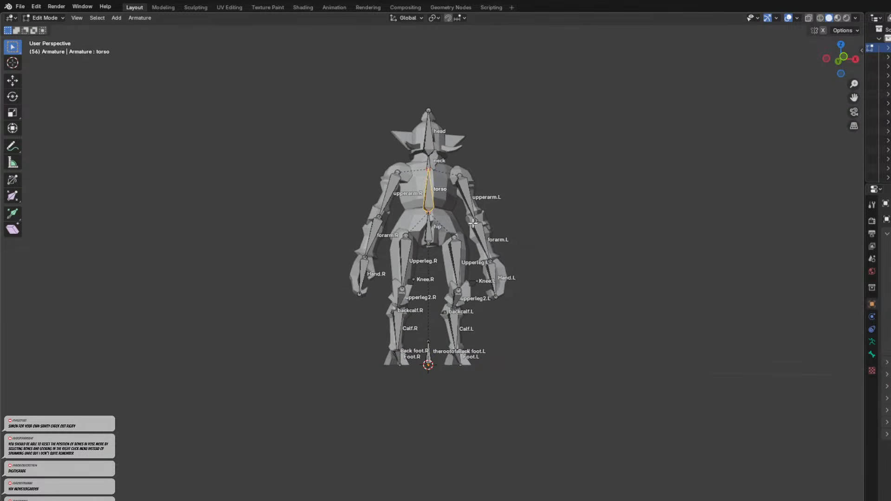
middle_drag(457, 214, 433, 272)
key(Tab)
key(Tab)
middle_drag(538, 181, 465, 264)
click(513, 242)
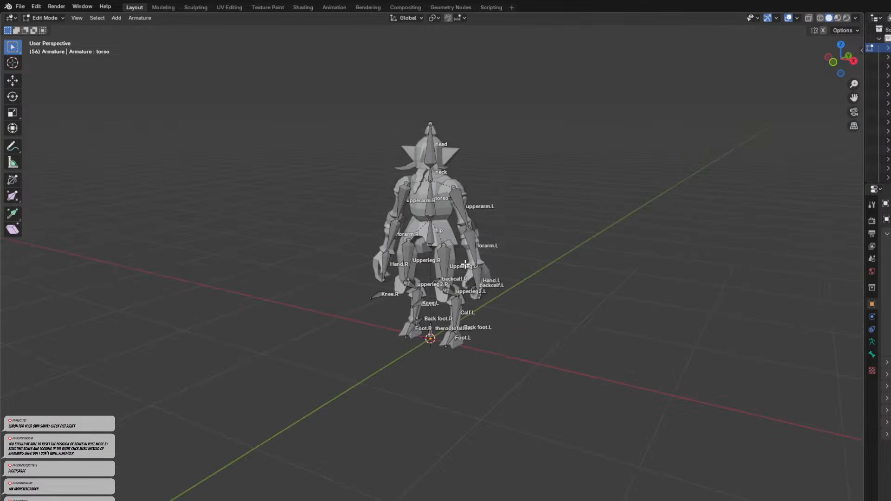
scroll(465, 264, up, 2)
middle_drag(485, 293, 519, 283)
key(Tab)
key(Tab)
scroll(518, 330, down, 1)
middle_drag(513, 329, 525, 341)
click(462, 255)
click(490, 266)
click(474, 255)
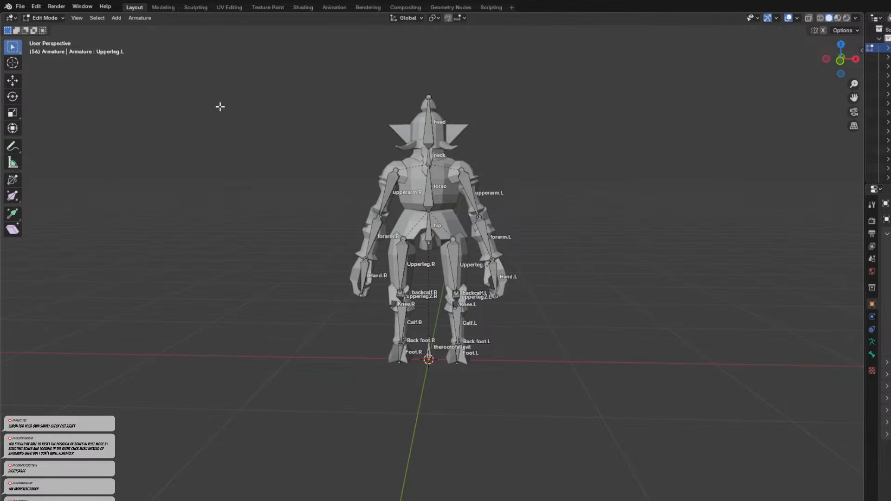
Switch to Object Mode and select the upper leg mesh to inspect it.
click(51, 28)
middle_drag(472, 258, 476, 286)
click(456, 258)
scroll(476, 281, up, 1)
scroll(476, 281, up, 1)
scroll(477, 279, up, 1)
scroll(478, 290, down, 3)
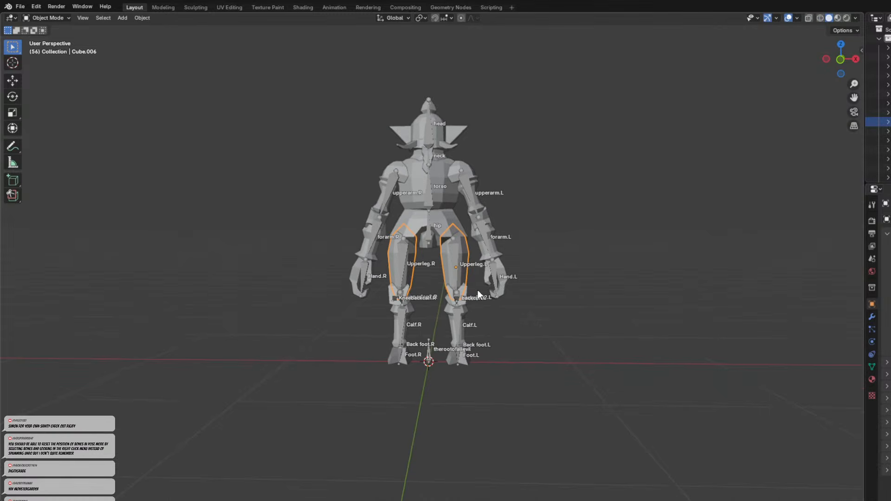
Select all of the character's meshes with the armature active and try parenting them with Automatic Weights.
scroll(477, 290, down, 2)
drag(318, 127, 522, 321)
scroll(441, 265, up, 2)
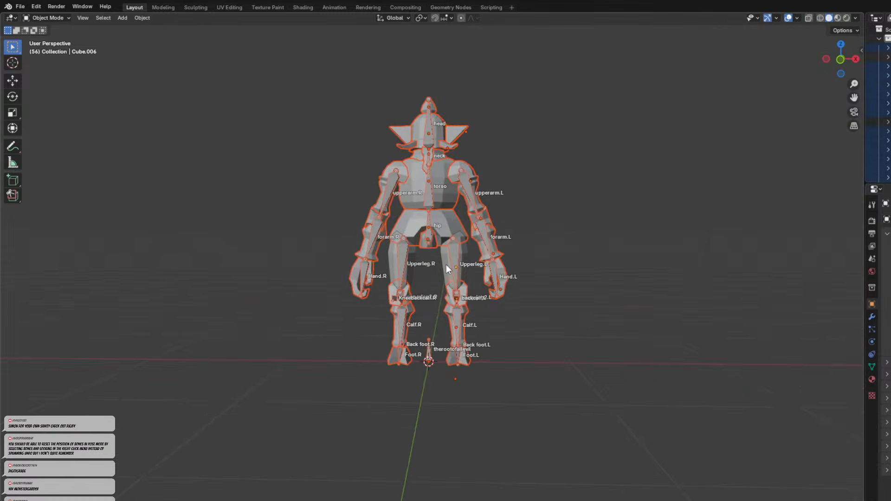
shift+click(458, 262)
middle_drag(463, 284, 449, 272)
shift+click(473, 262)
shift+click(457, 259)
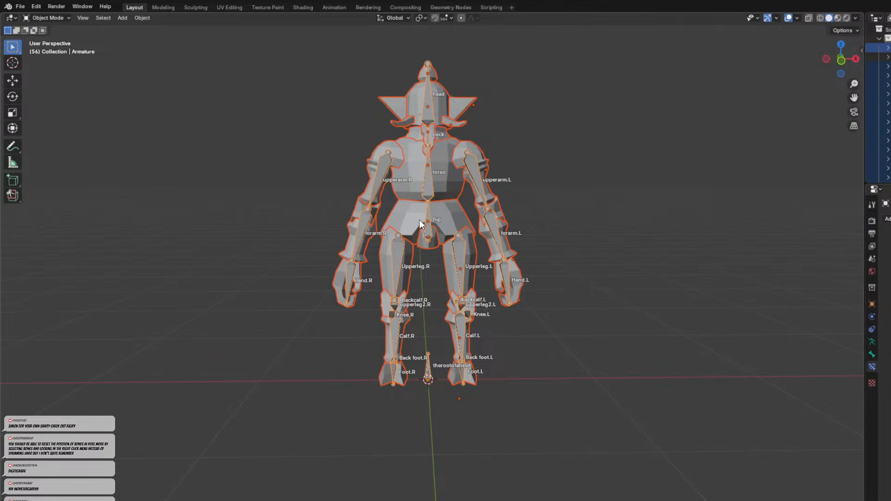
key(ctrl+p)
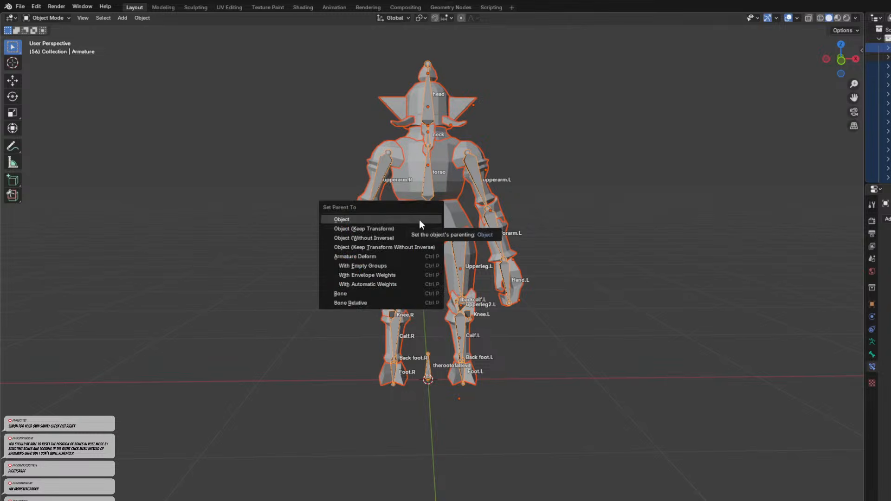
click(400, 284)
scroll(425, 263, down, 2)
middle_drag(441, 252, 545, 272)
Undo the automatic-weights parenting and the multi-object selection.
key(ctrl+z)
key(ctrl+z)
key(ctrl+shift+z)
key(ctrl+z)
key(ctrl+z)
key(ctrl+z)
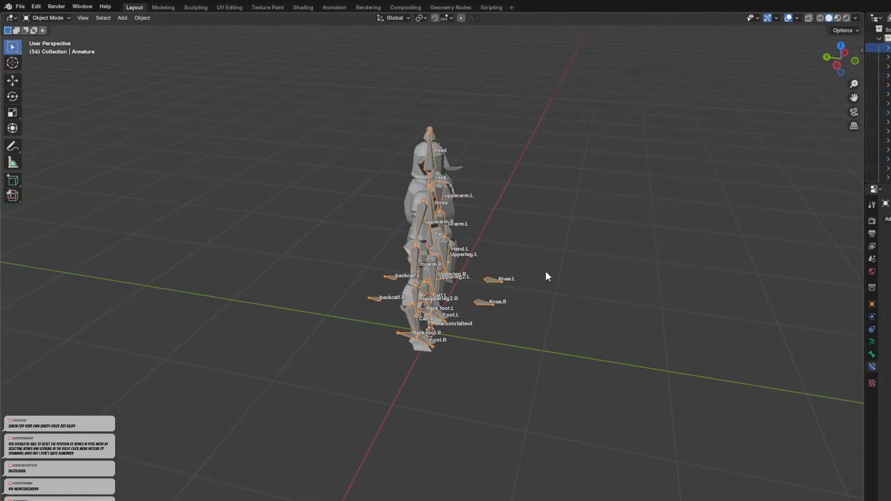
Hide the armature and select all of the character's mesh parts, with the torso mesh active.
middle_drag(547, 276, 468, 262)
click(471, 204)
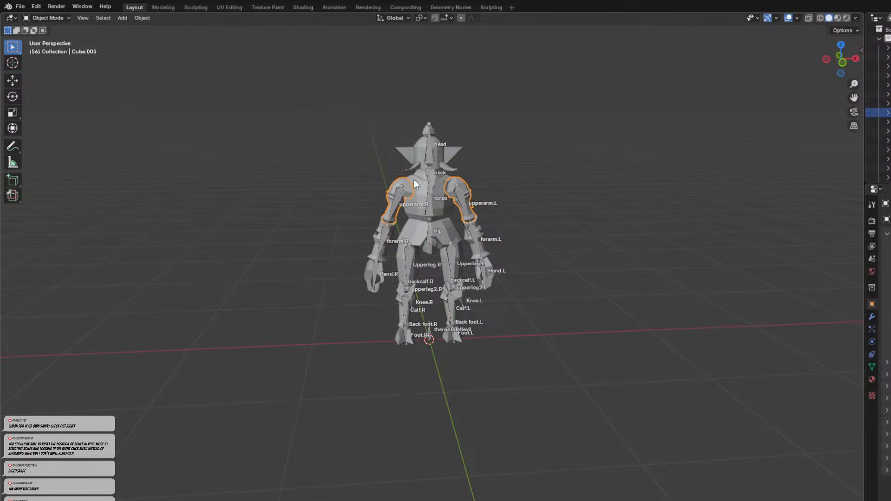
click(449, 305)
key(h)
drag(273, 55, 633, 402)
shift+click(433, 219)
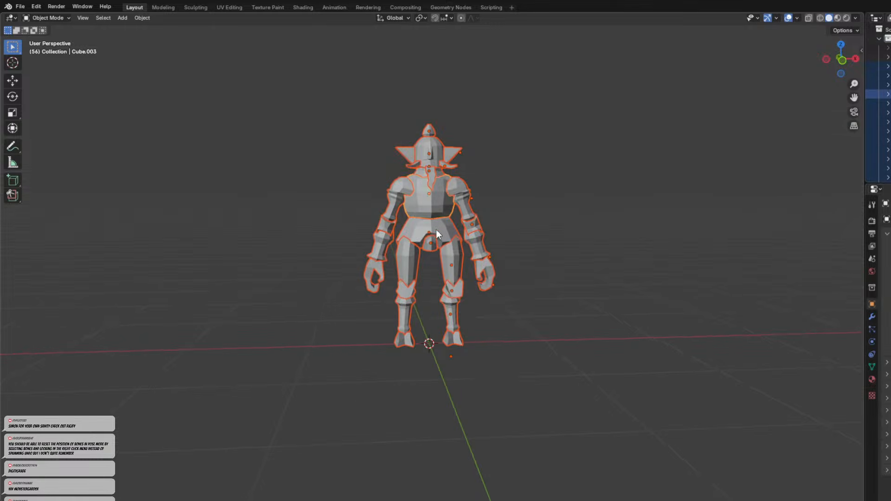
Apply Rotation & Scale and the Location to all selected character meshes.
middle_drag(435, 228, 446, 258)
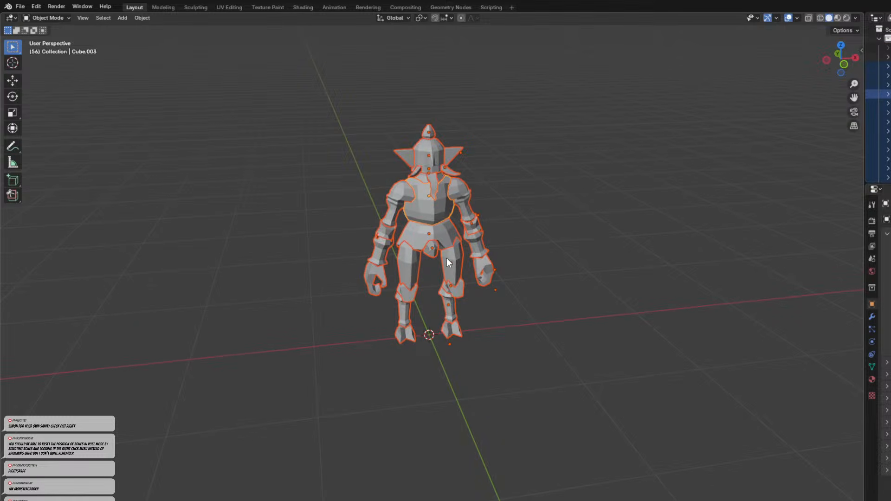
key(ctrl+a)
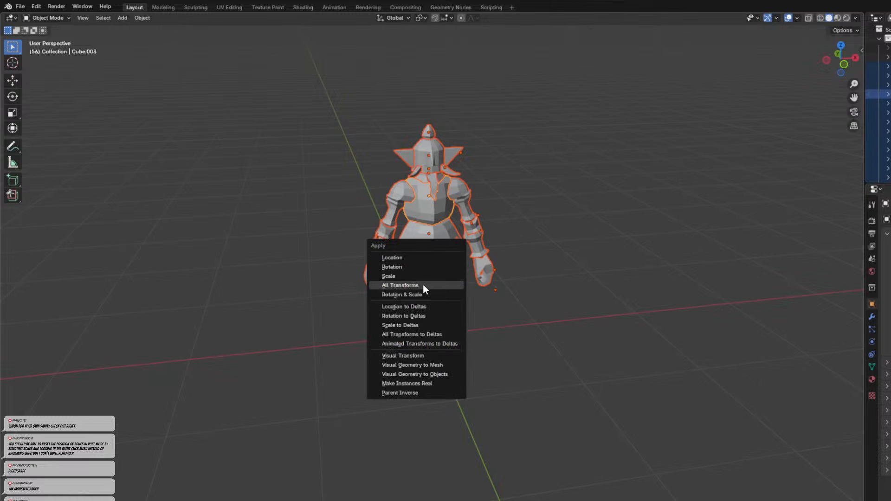
click(403, 296)
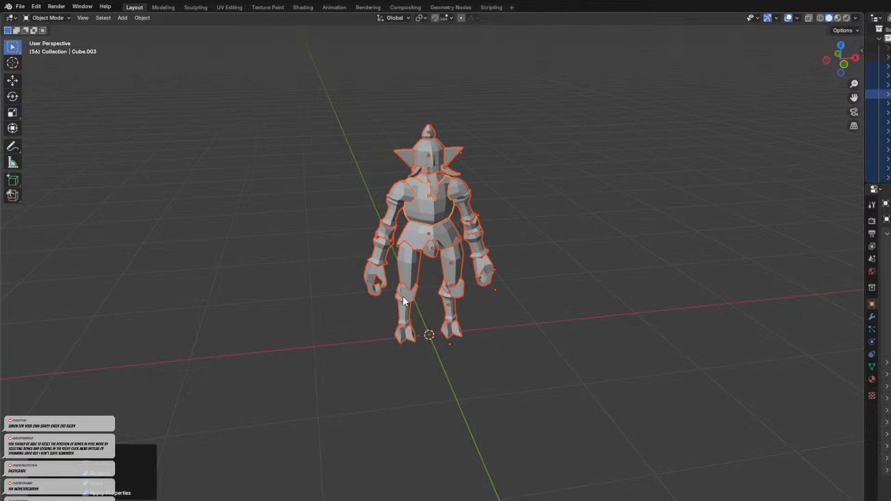
middle_drag(436, 310, 469, 299)
key(ctrl+a)
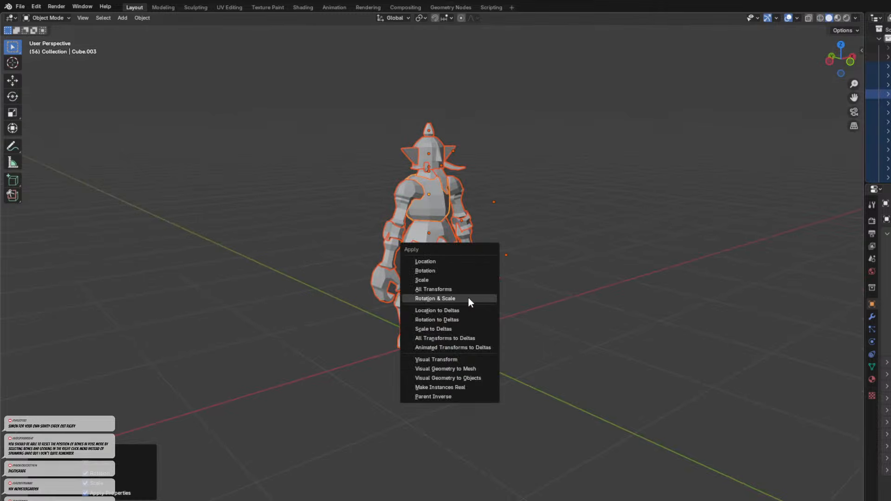
click(438, 261)
mouse_move(433, 284)
middle_down()
mouse_move(557, 291)
mouse_move(608, 316)
mouse_move(430, 289)
middle_up()
middle_drag(483, 319, 471, 341)
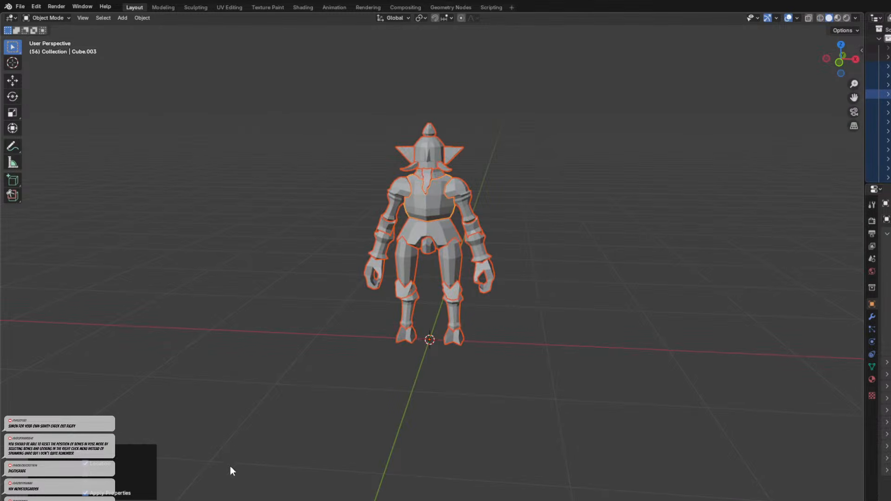
Unhide all objects in the scene and hide the reference images.
click(387, 372)
middle_drag(387, 372, 435, 263)
click(547, 303)
middle_drag(546, 304, 557, 354)
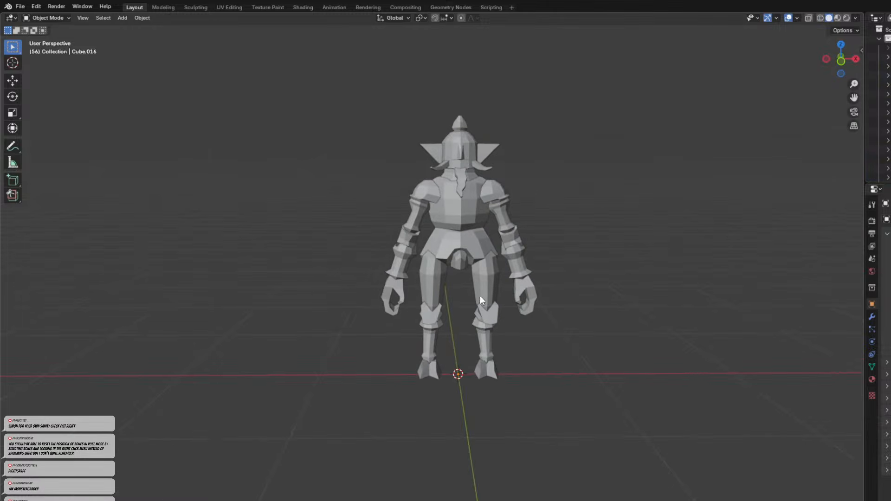
key(alt+h)
click(334, 239)
click(358, 244)
key(h)
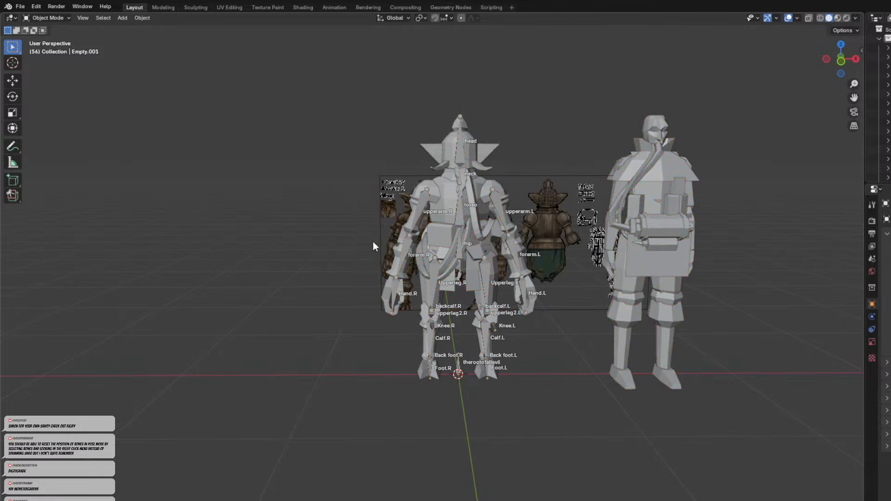
click(387, 234)
key(h)
Hide the pouch and strap gear on the goblin character, along with the entire second character.
click(444, 237)
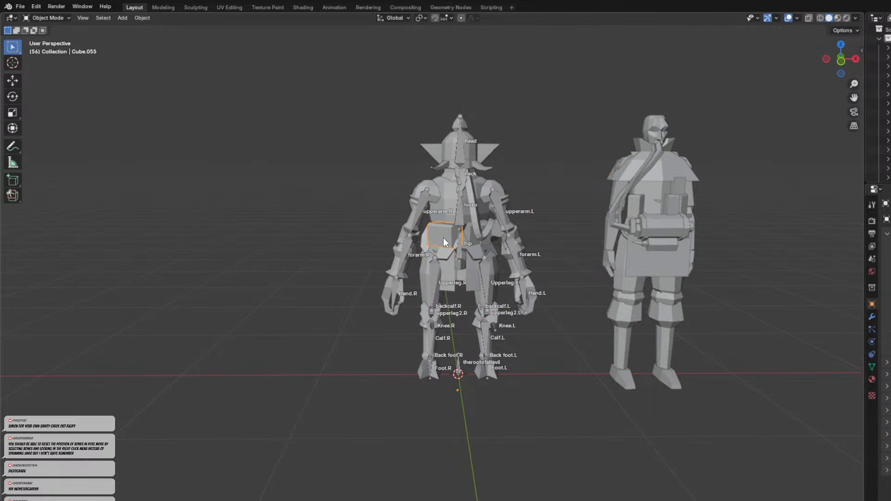
click(499, 236)
middle_drag(499, 236, 464, 286)
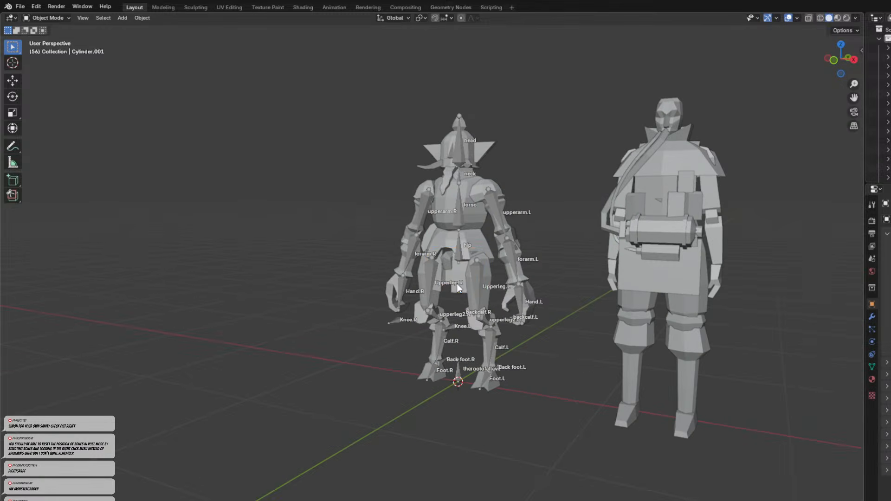
click(625, 248)
scroll(583, 195, down, 2)
drag(523, 135, 629, 319)
key(h)
Select all visible character meshes with the armature active and parent them using Armature Deform With Automatic Weights.
middle_drag(530, 282, 275, 83)
drag(276, 83, 612, 492)
key(KP_Decimal)
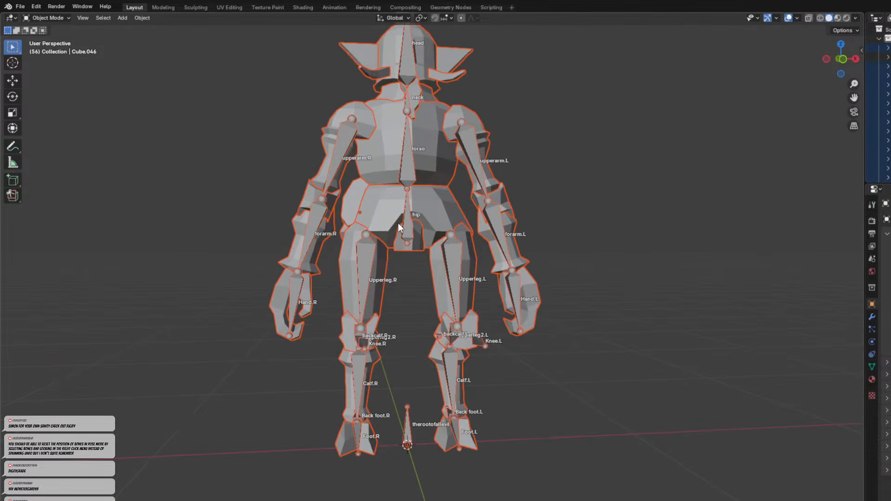
shift+click(411, 226)
middle_drag(411, 226, 410, 265)
key(ctrl+p)
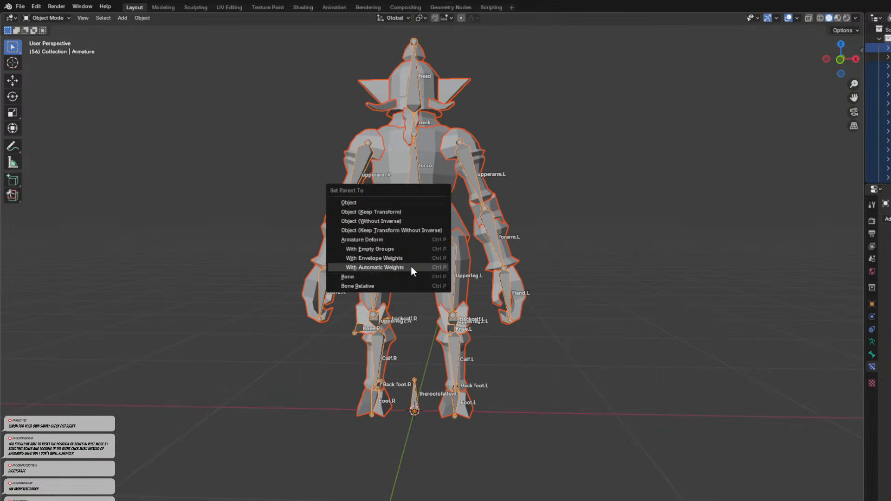
click(411, 266)
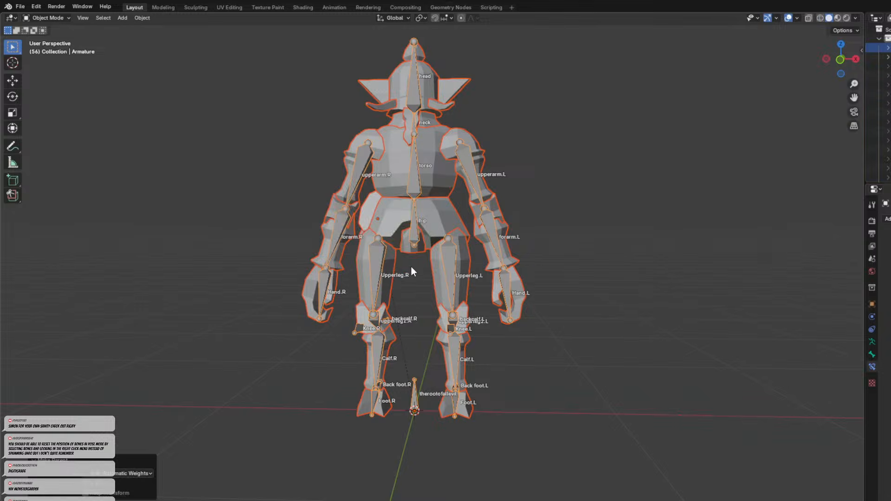
Put the armature in Pose Mode and test moving and rotating the hip bone to check how the meshes and legs deform.
scroll(418, 279, down, 3)
click(433, 293)
click(403, 271)
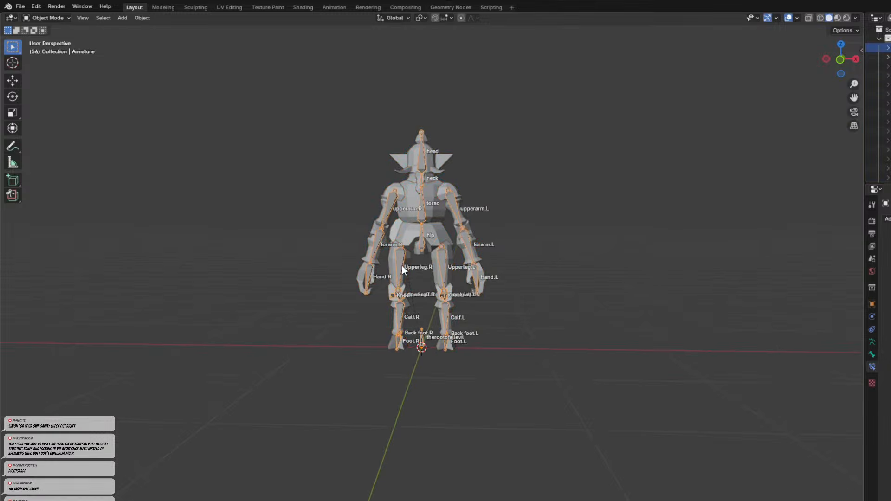
click(63, 48)
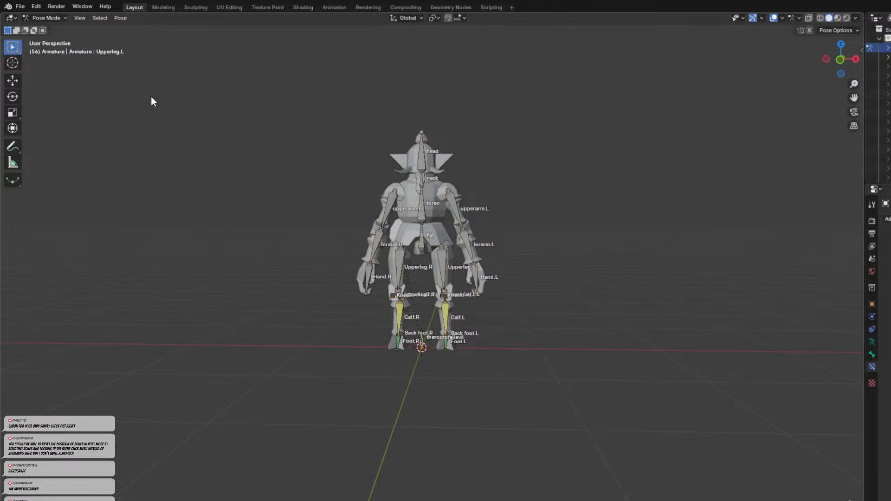
click(416, 240)
key(g)
right_click(428, 253)
middle_drag(428, 254, 534, 262)
key(g)
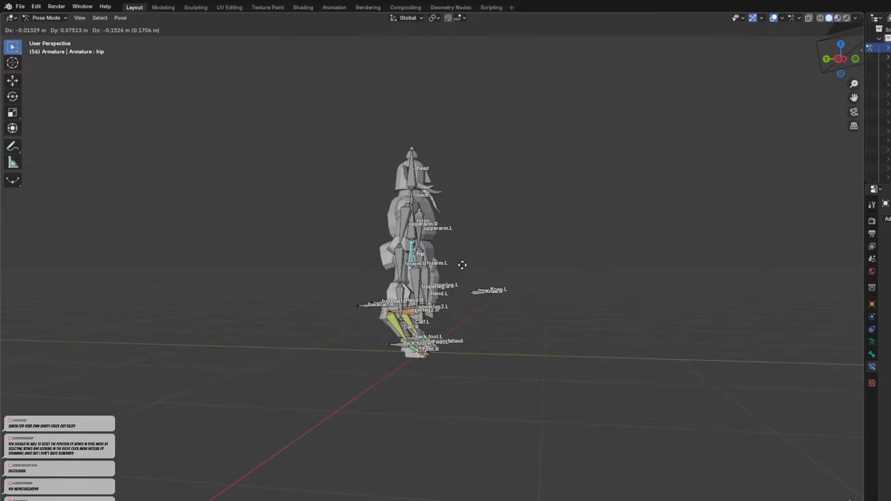
right_click(464, 268)
middle_drag(463, 265, 468, 218)
key(r)
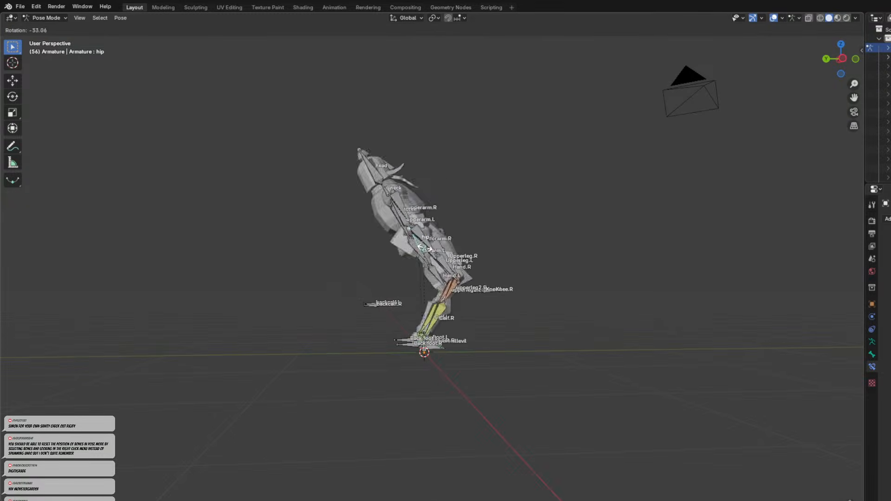
right_click(427, 249)
middle_drag(426, 253, 366, 240)
key(g)
right_click(427, 265)
scroll(397, 220, up, 5)
Undo back to Object Mode, check the hip bone in Pose Mode, and open the armature in Edit Mode.
click(368, 240)
key(ctrl+z)
key(ctrl+z)
key(ctrl+z)
click(372, 261)
middle_drag(372, 261, 328, 204)
click(48, 19)
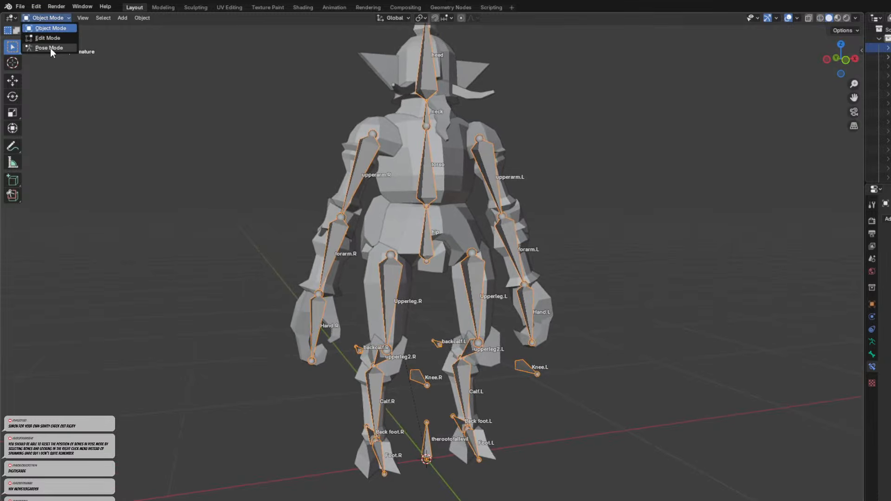
click(50, 49)
click(431, 235)
click(46, 17)
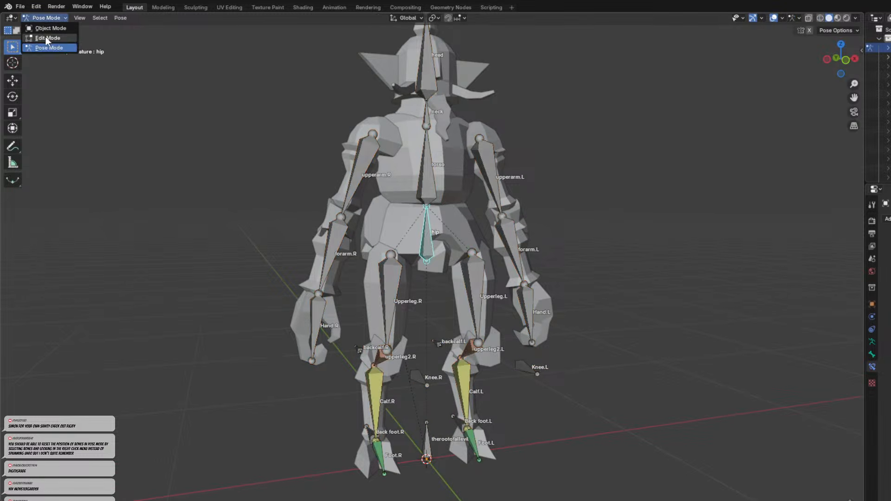
click(47, 38)
Select both upper leg bones together with the hip bone and clear their parents.
click(388, 276)
scroll(418, 260, up, 3)
shift+click(488, 315)
shift+click(428, 232)
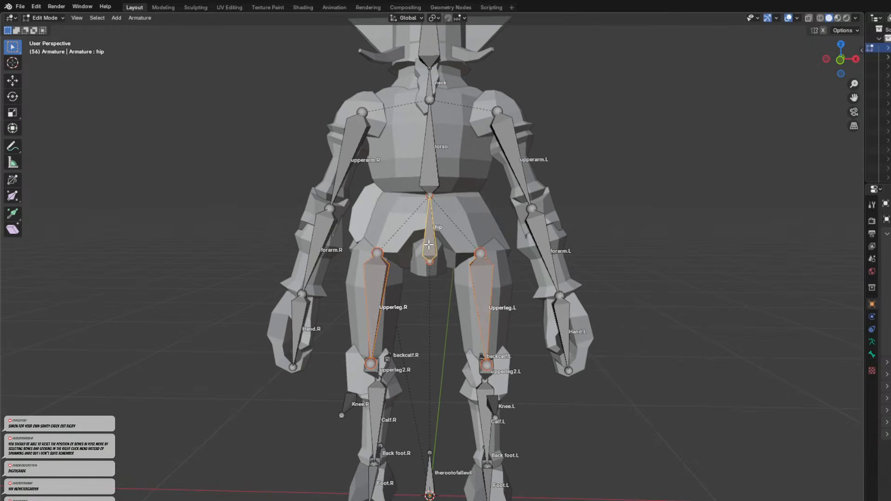
key(alt+p)
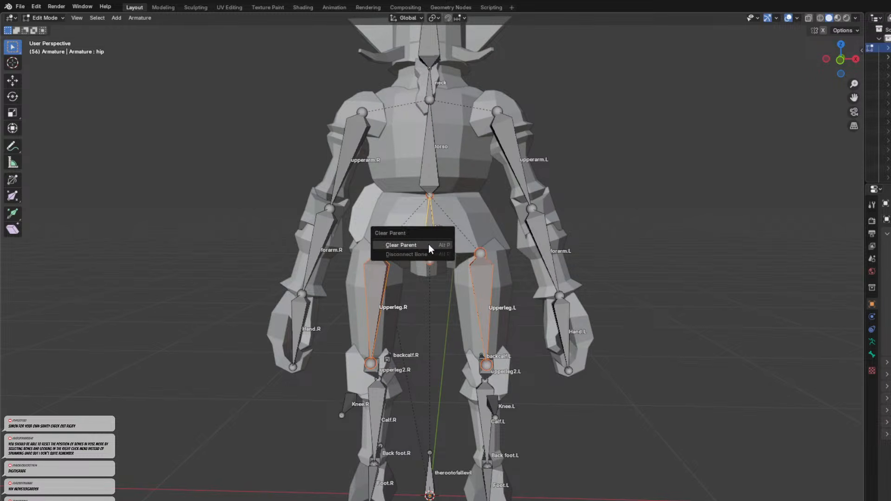
click(427, 245)
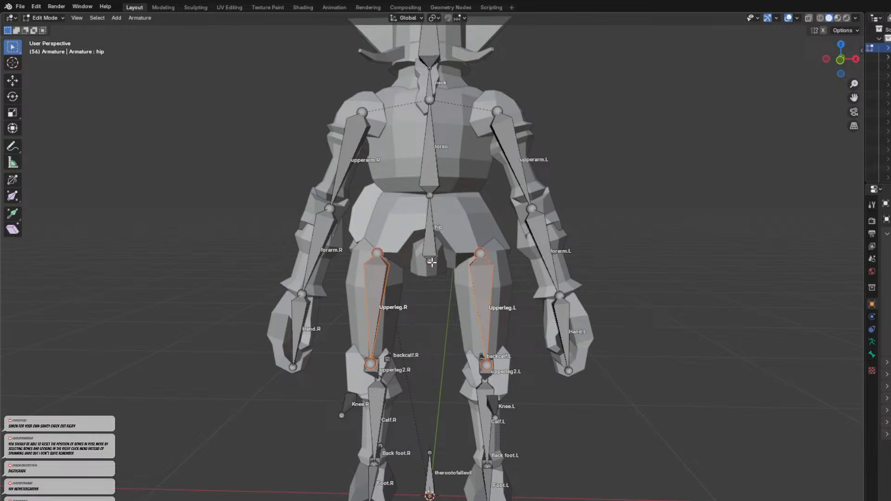
Make the hip bone the parent of both upper leg bones, keeping their offset.
right_click(432, 263)
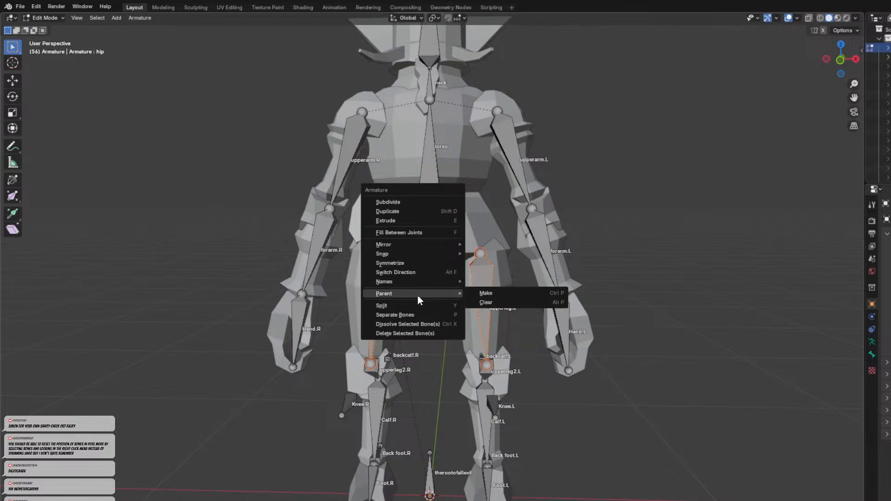
click(505, 293)
click(490, 294)
Try rotating the hip bone in Edit Mode and switch the armature back to Pose Mode.
middle_drag(490, 294, 469, 254)
click(432, 241)
key(r)
right_click(502, 243)
middle_drag(470, 223, 497, 219)
click(57, 18)
click(51, 47)
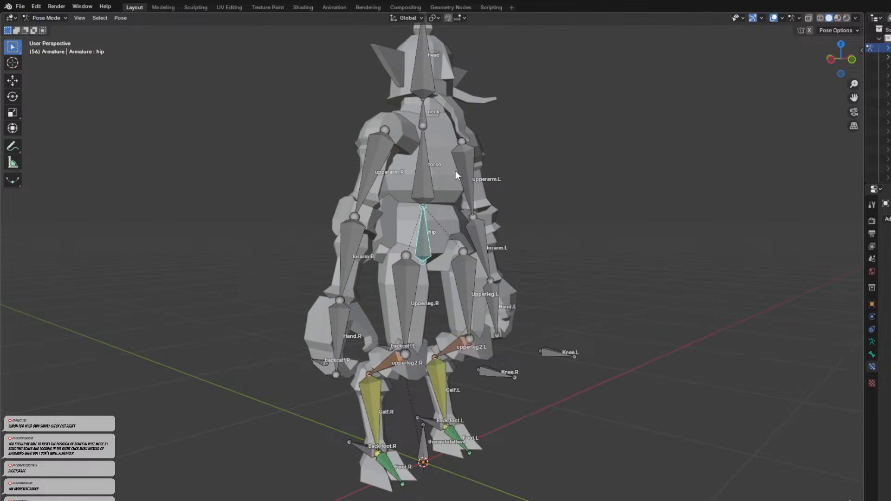
Try rotating and moving the hip bone to test how the legs follow it.
middle_drag(455, 171, 490, 174)
key(r)
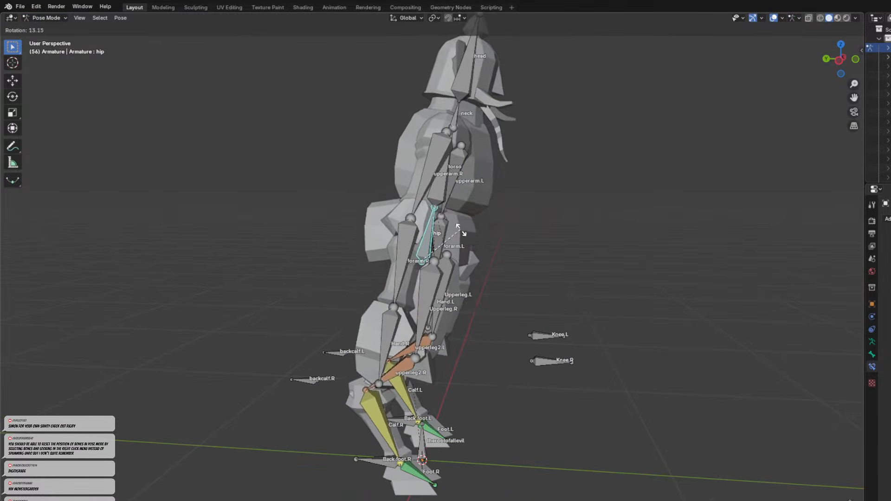
right_click(438, 230)
key(g)
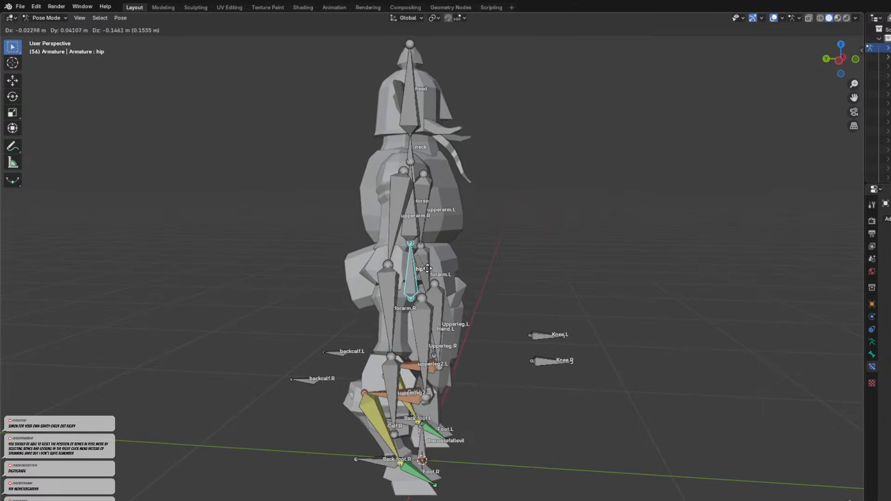
right_click(427, 268)
Check the right leg bones, try lowering the hip bone again, and undo back to the previous selection.
middle_drag(468, 312, 443, 290)
click(424, 317)
click(406, 355)
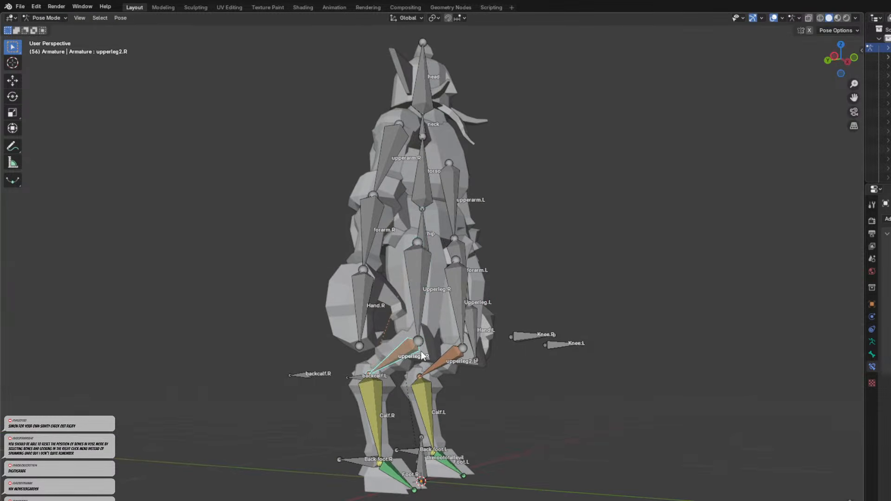
scroll(408, 358, up, 1)
mouse_move(409, 357)
middle_down()
mouse_move(444, 344)
mouse_move(442, 356)
mouse_move(406, 367)
middle_up()
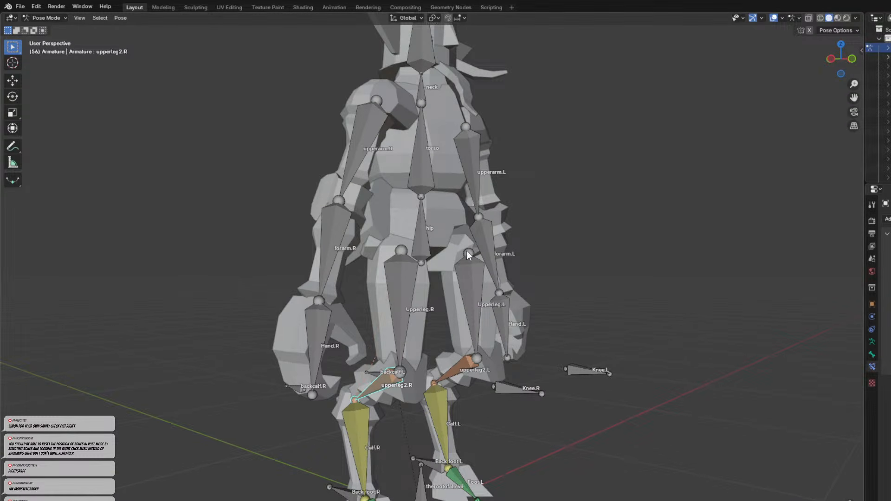
click(430, 232)
key(g)
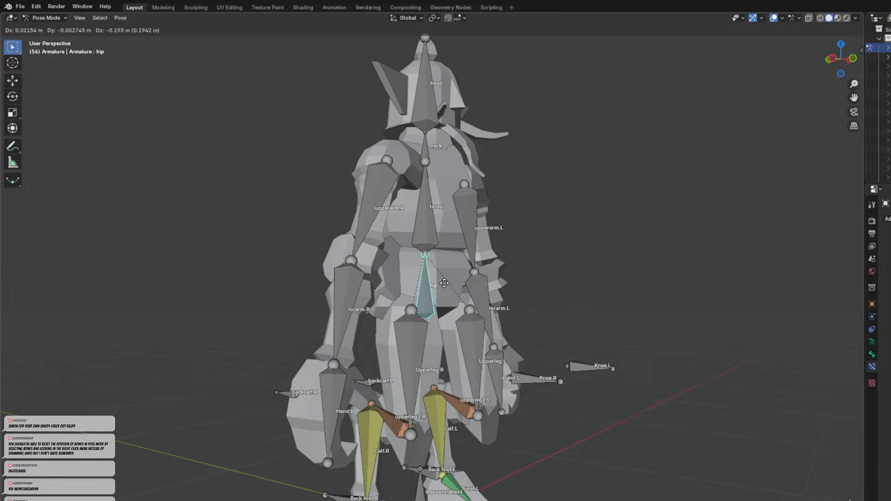
right_click(444, 285)
key(ctrl+z)
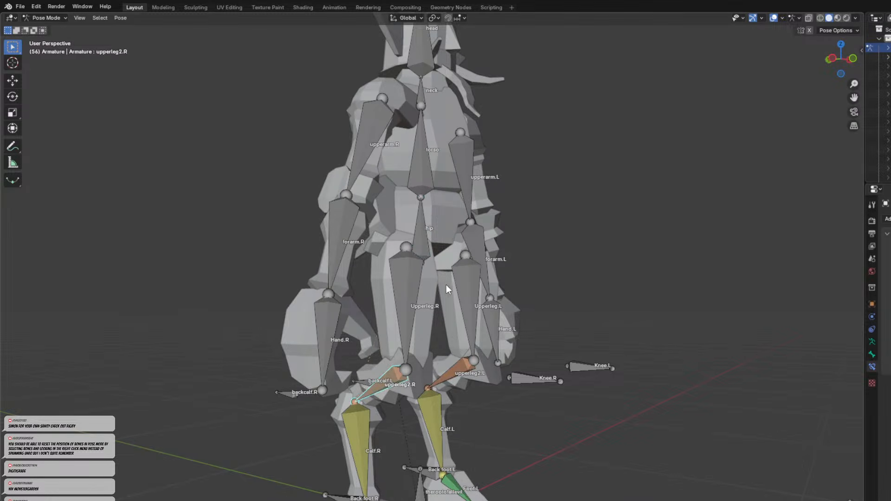
Rotate the right upper leg bone as a pose test.
middle_drag(552, 293, 508, 297)
click(389, 307)
scroll(455, 316, up, 1)
middle_drag(399, 310, 489, 312)
key(r)
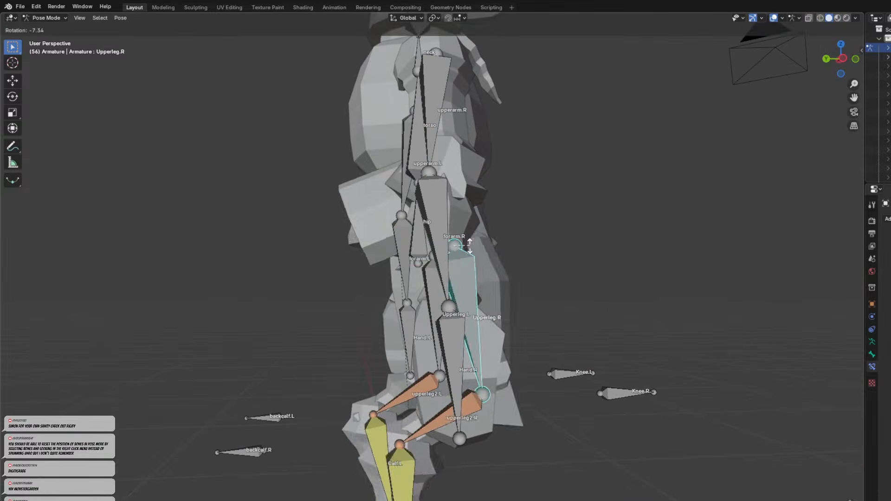
right_click(506, 230)
middle_drag(506, 228, 358, 277)
key(r)
click(502, 269)
Rotate the left upper leg bone to match the right one.
click(463, 341)
middle_drag(463, 341, 363, 325)
key(r)
click(330, 308)
Lower the hip bone with both upper legs posed and try shifting it once more.
click(447, 227)
key(g)
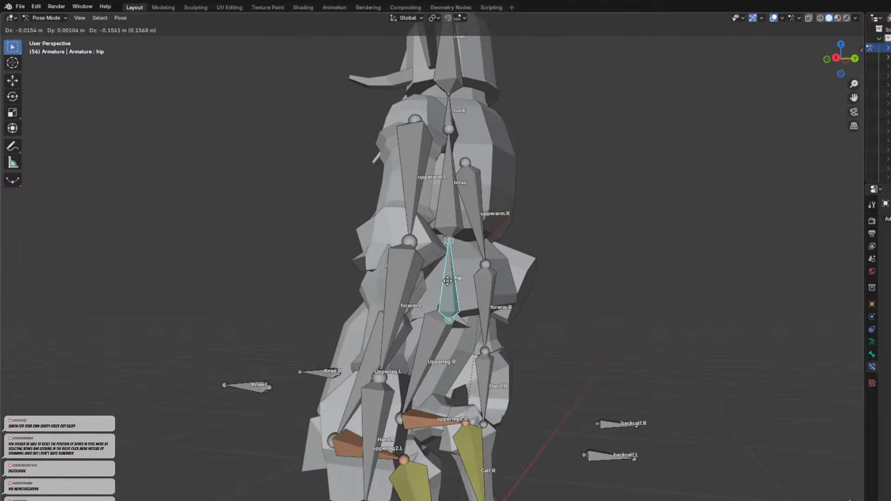
click(446, 280)
scroll(419, 310, down, 4)
middle_drag(419, 310, 464, 319)
key(g)
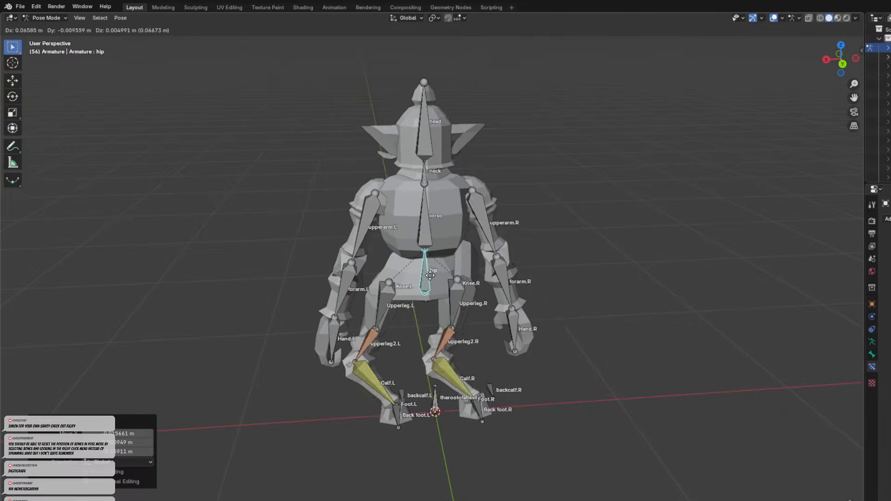
right_click(441, 263)
Undo the test poses and the upper-leg reparenting, going back to the earlier Object Mode state.
mouse_move(441, 262)
middle_down()
mouse_move(447, 274)
mouse_move(439, 271)
middle_up()
key(ctrl+z)
key(ctrl+z)
key(ctrl+z)
key(ctrl+z)
key(ctrl+z)
key(ctrl+z)
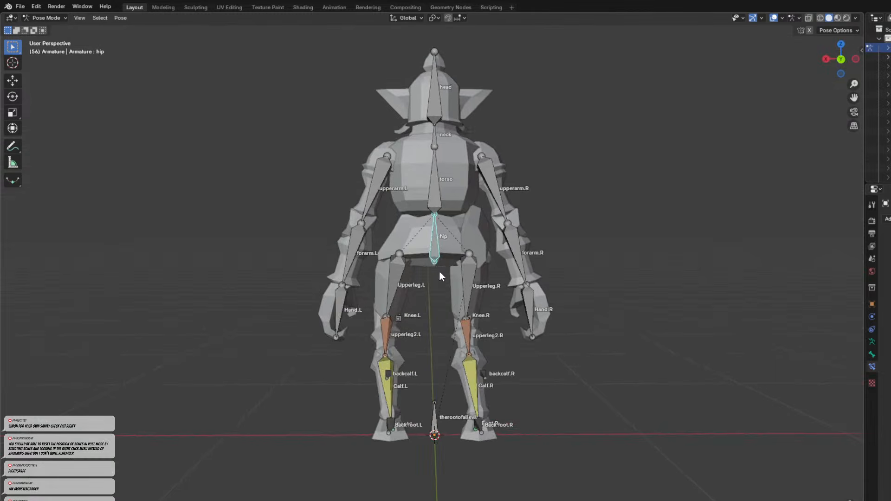
key(ctrl+z)
key(ctrl+z)
key(ctrl+z)
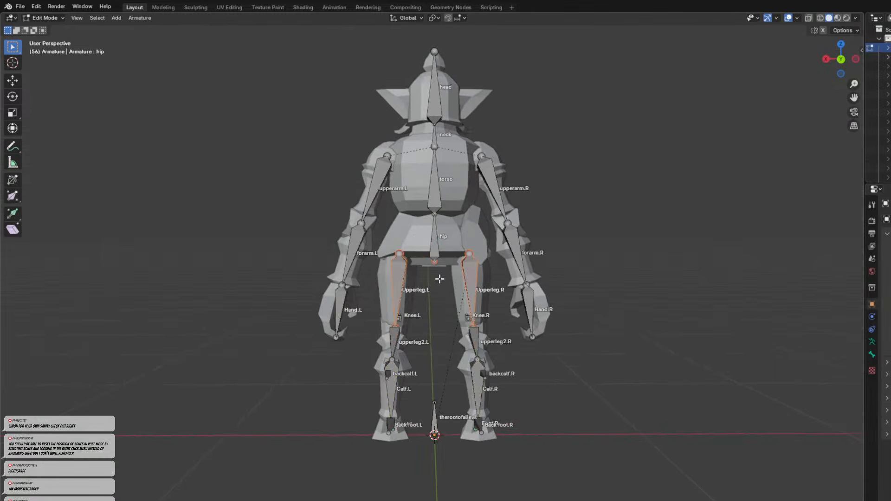
key(ctrl+z)
key(ctrl+z)
key(ctrl+z)
key(ctrl+z)
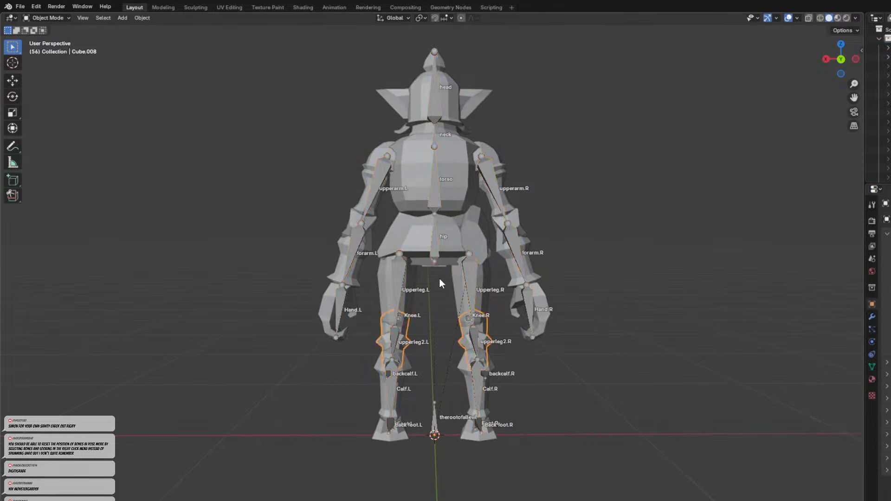
key(ctrl+z)
key(ctrl+z)
Box-select the objects beside the character and delete them.
middle_drag(438, 279, 564, 325)
scroll(542, 260, down, 1)
drag(488, 117, 540, 139)
drag(661, 405, 527, 113)
key(Delete)
Select the armature and switch it to Pose Mode.
middle_drag(489, 329, 449, 254)
click(442, 261)
click(430, 252)
scroll(432, 253, up, 2)
click(46, 19)
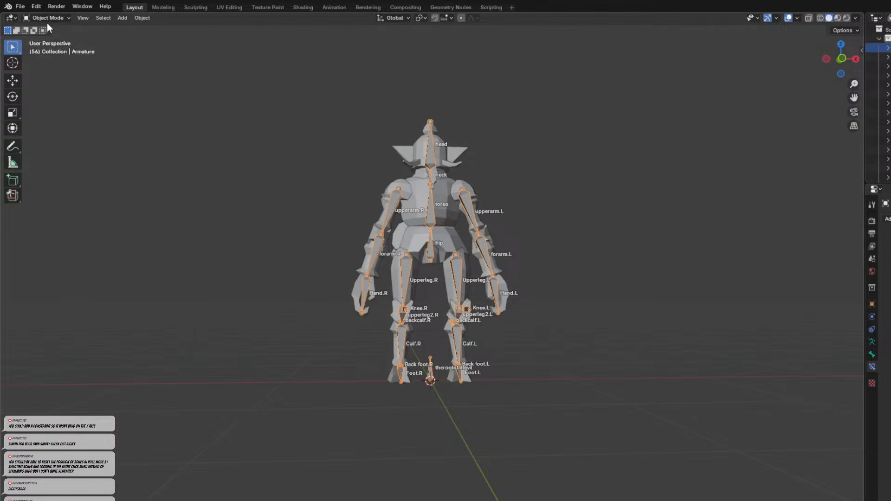
click(49, 48)
Lower the hip bone and try moving it from the side to test the bending of both legs.
click(427, 246)
key(g)
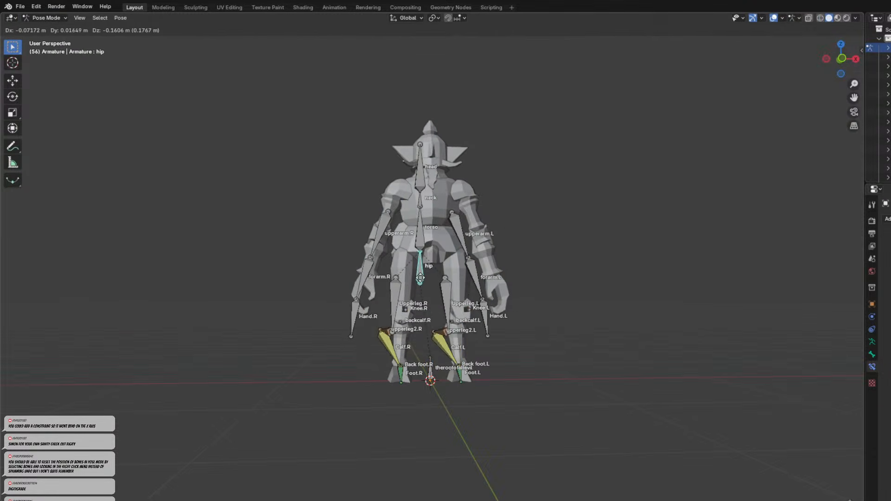
click(431, 274)
middle_drag(431, 274, 479, 279)
key(g)
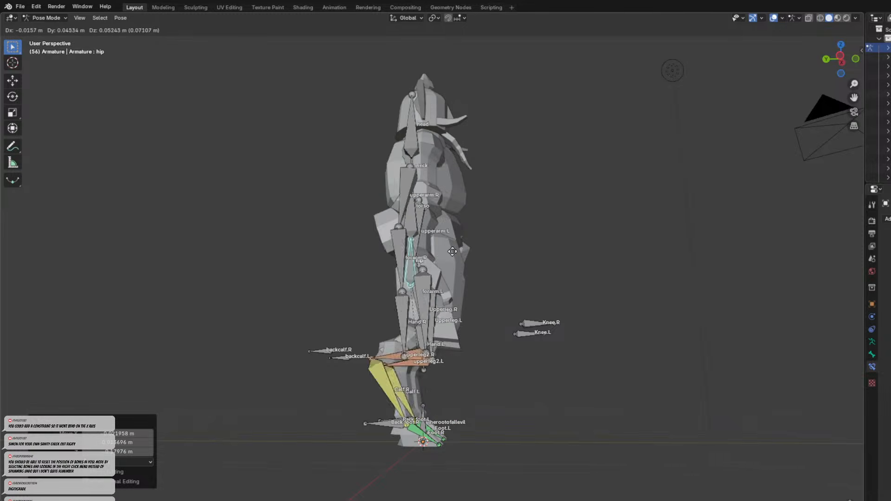
right_click(481, 249)
middle_drag(485, 310, 417, 389)
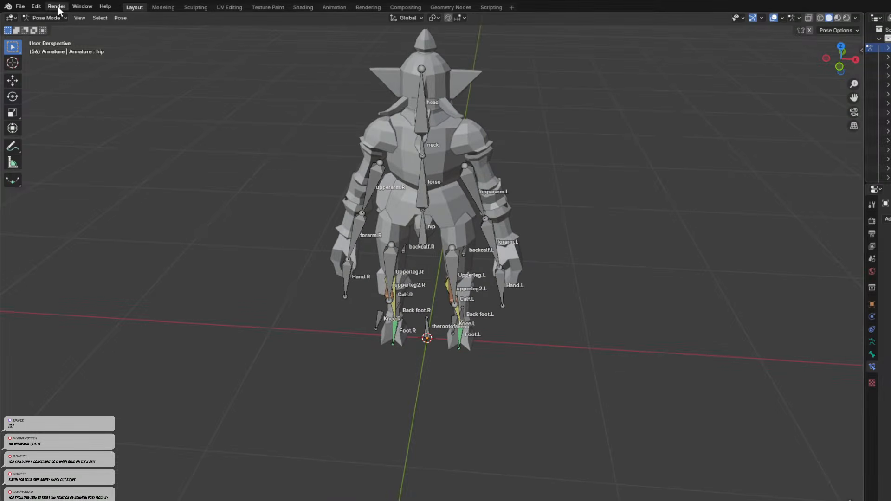
Undo the hip bone's test pose and return the armature to Object Mode.
click(46, 18)
click(50, 27)
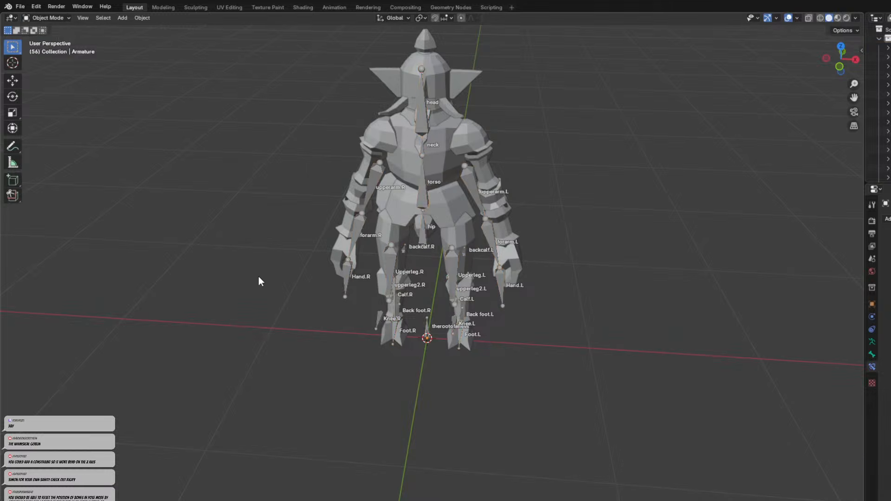
middle_drag(258, 277, 307, 241)
key(ctrl+z)
key(ctrl+z)
key(ctrl+z)
key(ctrl+z)
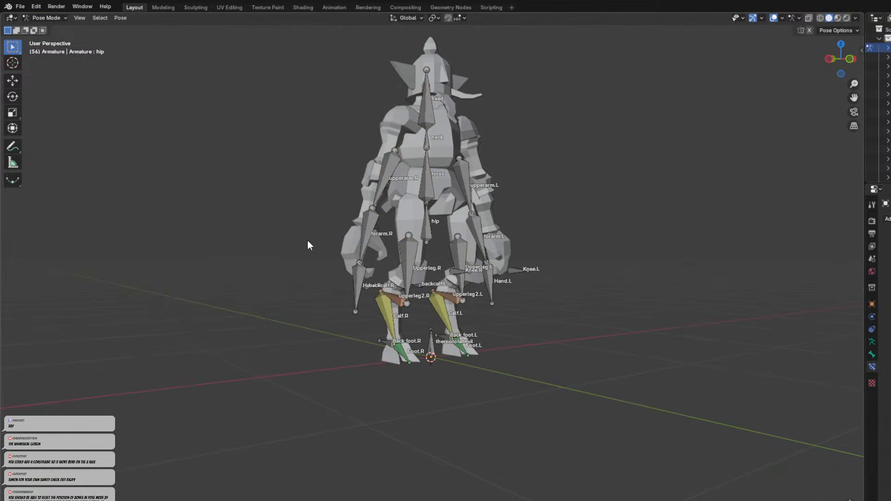
click(513, 342)
middle_drag(513, 342, 433, 338)
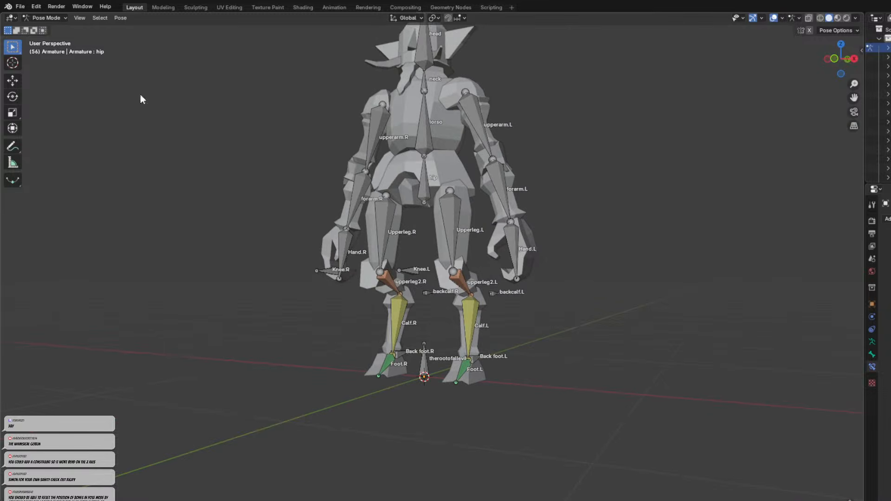
click(50, 29)
Switch the viewport shading to Material Preview to show the character's textures.
middle_drag(269, 238, 356, 262)
scroll(355, 263, down, 3)
middle_drag(455, 352, 619, 206)
click(837, 18)
middle_drag(649, 158, 494, 266)
Turn off bone names and the In Front display for the armature.
click(444, 243)
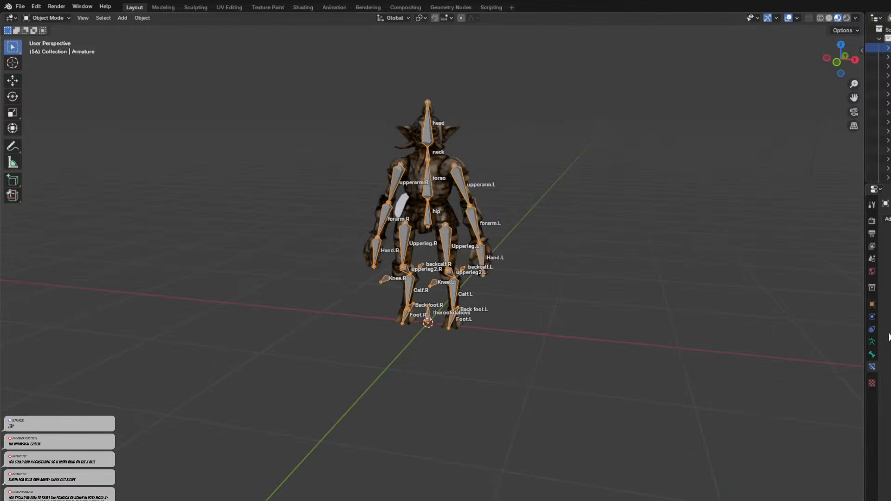
click(872, 355)
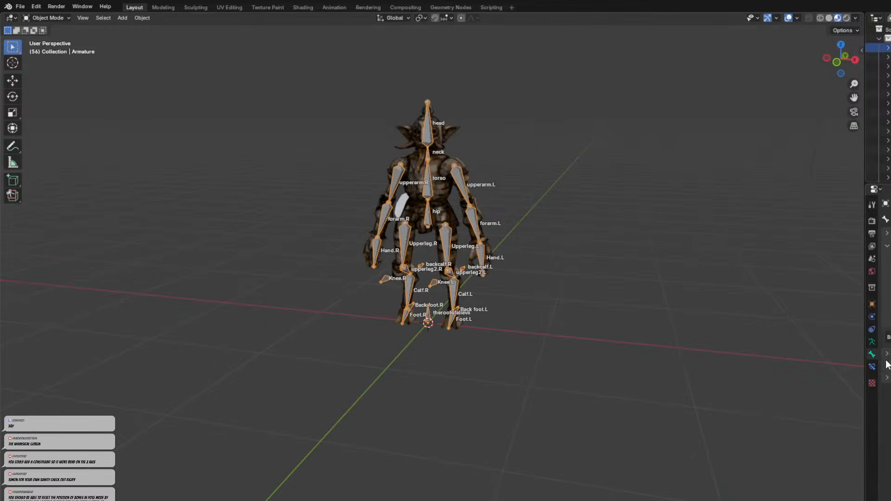
click(870, 342)
click(890, 414)
click(890, 386)
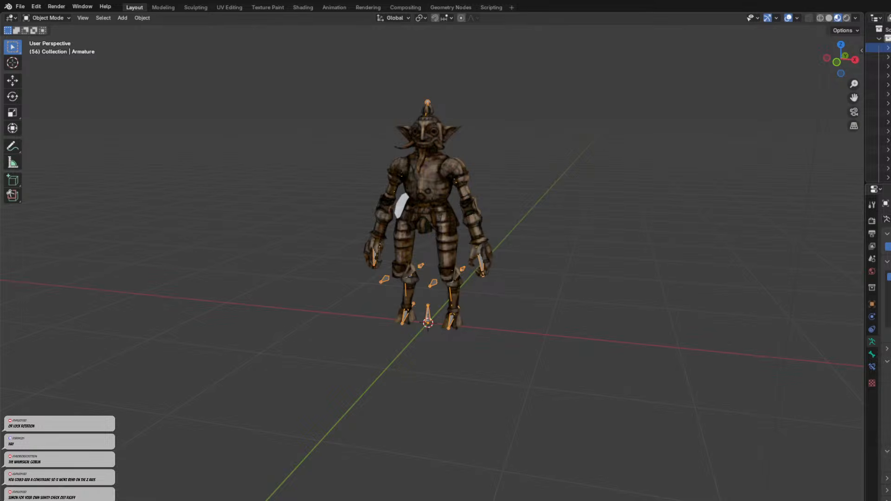
Hide the untextured white object at the goblin's waist.
middle_drag(580, 297, 670, 323)
middle_drag(478, 283, 475, 219)
click(406, 202)
click(405, 203)
key(h)
middle_drag(573, 283, 493, 339)
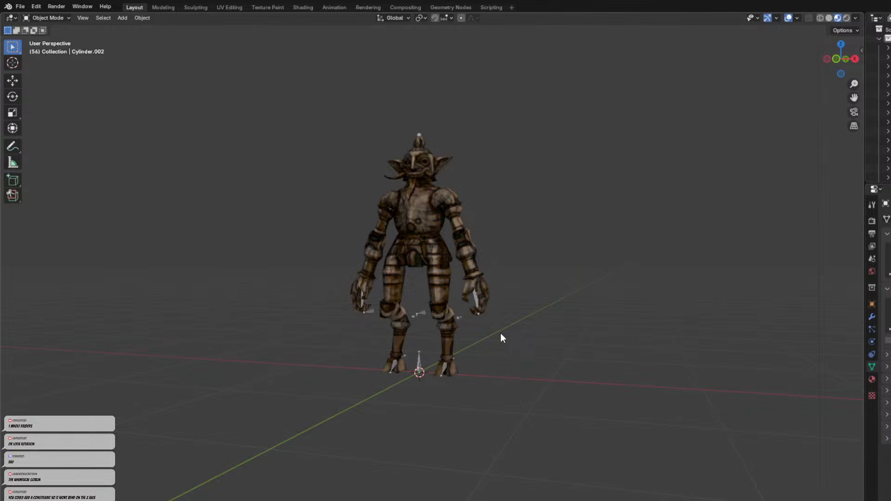
Examine the textured goblin's head, torso and arms up close and from several angles.
middle_drag(531, 230, 506, 283)
scroll(473, 260, up, 2)
middle_drag(417, 208, 452, 196)
scroll(436, 213, up, 5)
shift+middle_drag(663, 224, 550, 240)
scroll(503, 261, down, 4)
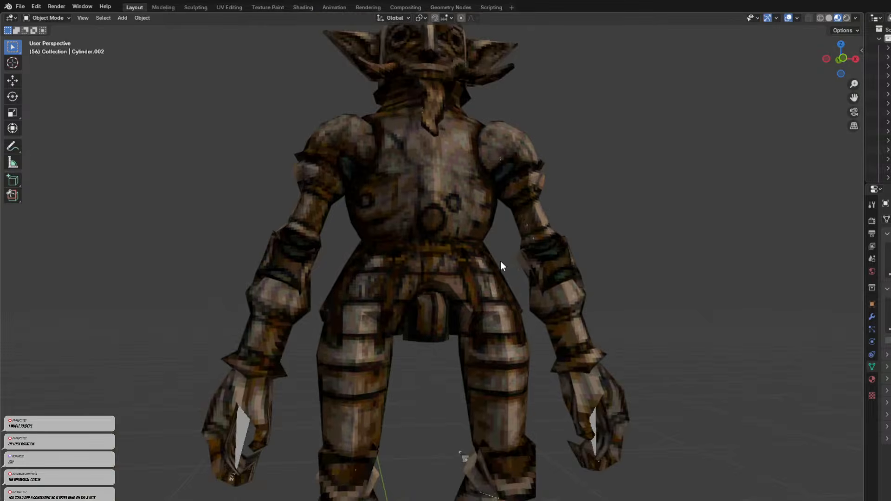
scroll(485, 297, down, 4)
middle_drag(477, 296, 364, 197)
scroll(472, 223, up, 5)
scroll(436, 239, down, 5)
Unhide all objects, then hide the two reference image planes behind and beside the goblin.
key(alt+h)
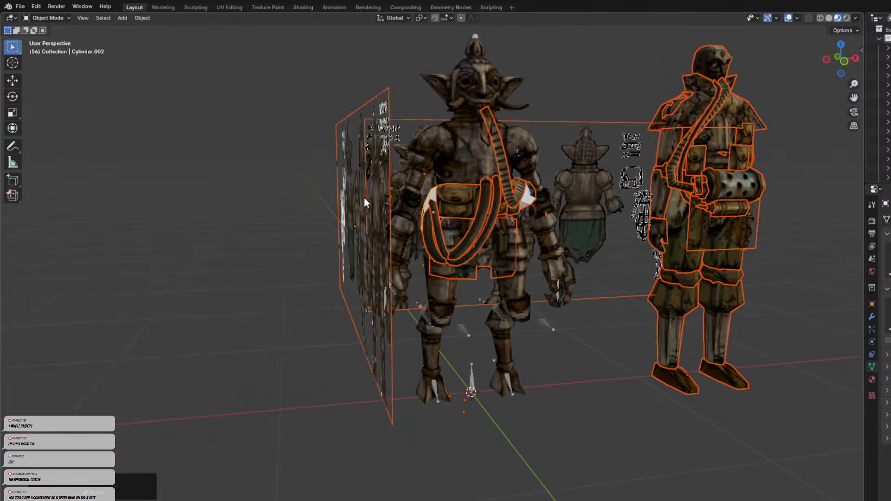
click(364, 200)
key(h)
click(378, 129)
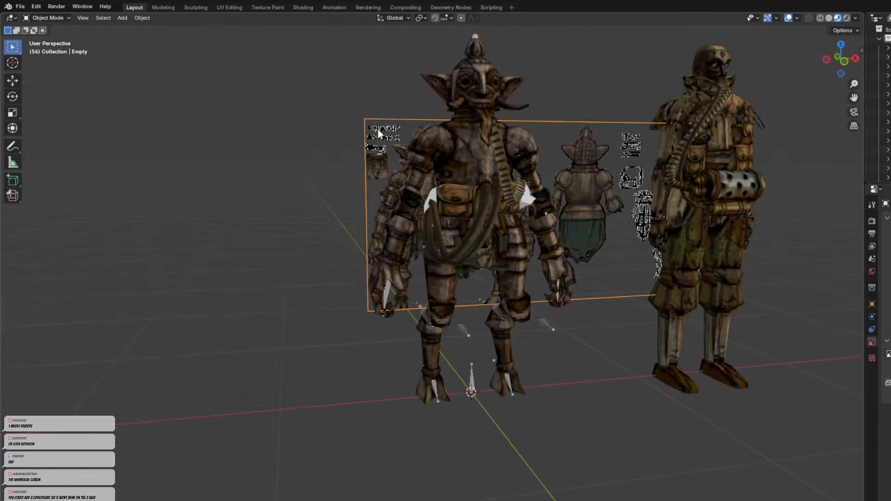
key(h)
Hide the pouch, hoses and canister parts around the goblin's chest and waist.
click(439, 211)
key(h)
click(433, 207)
key(h)
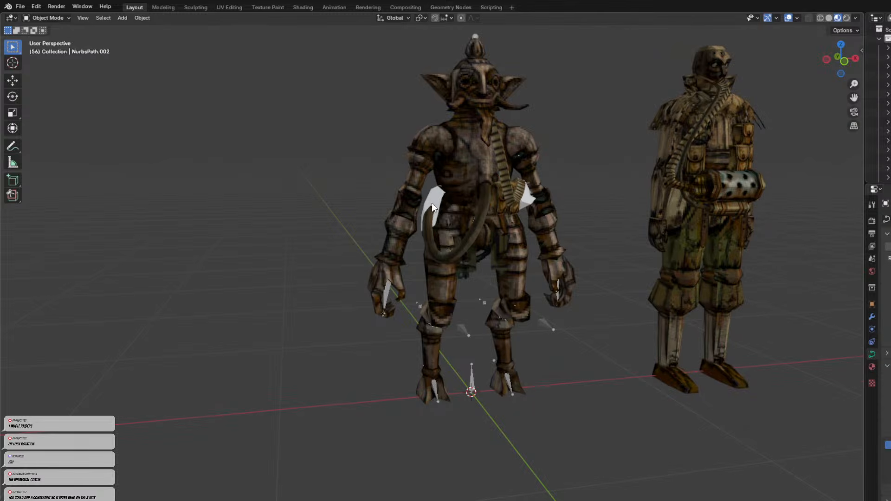
click(510, 184)
key(h)
click(516, 199)
click(518, 200)
key(h)
Examine the textures on the goblin's knees, lower legs and cloth up close.
middle_drag(546, 221, 486, 216)
scroll(487, 241, up, 4)
scroll(492, 262, up, 5)
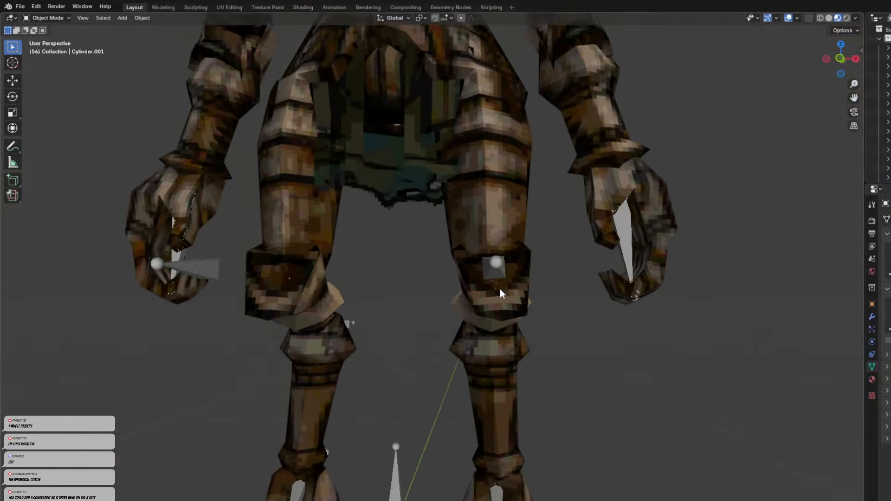
scroll(552, 308, down, 3)
scroll(558, 315, up, 2)
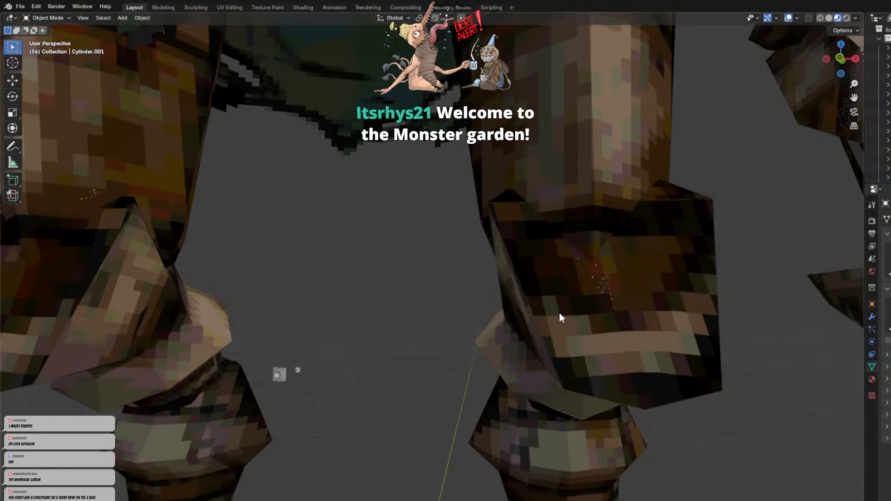
scroll(578, 273, down, 4)
scroll(575, 259, down, 2)
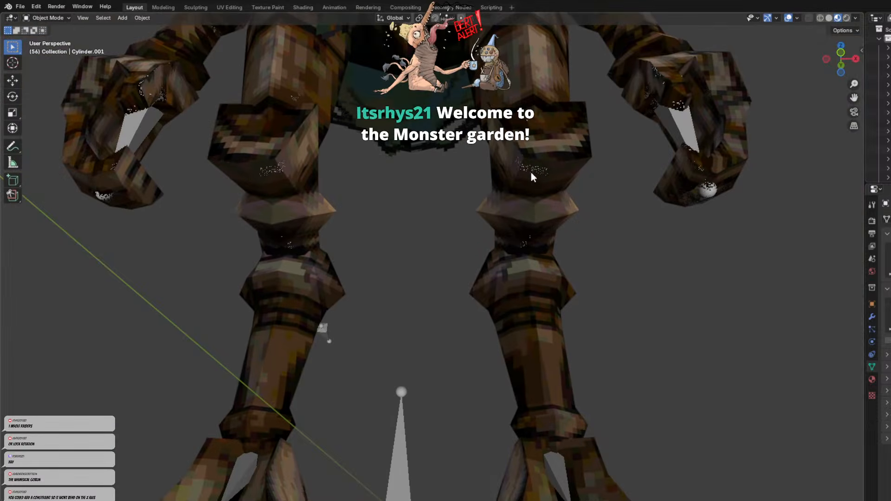
scroll(530, 174, down, 2)
scroll(492, 207, up, 1)
middle_drag(490, 204, 461, 239)
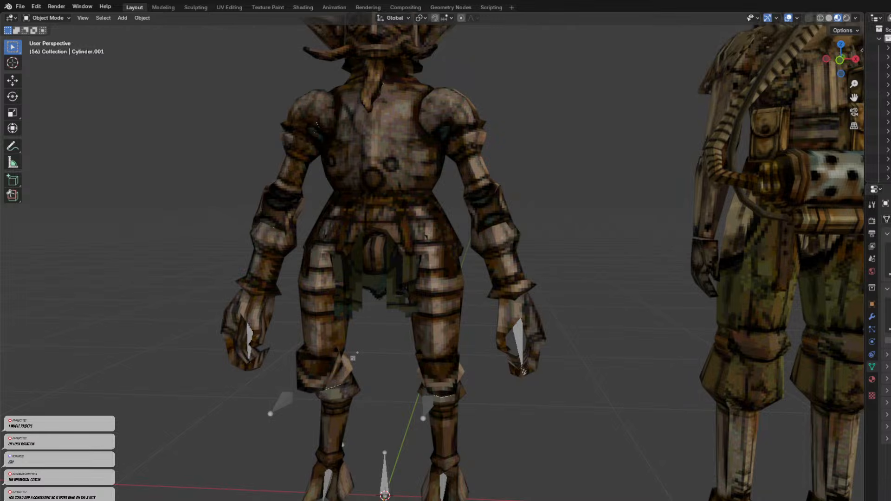
Switch to the image editor and bring the Wrought Soldier 1 armor sheet into view.
key(alt+Tab)
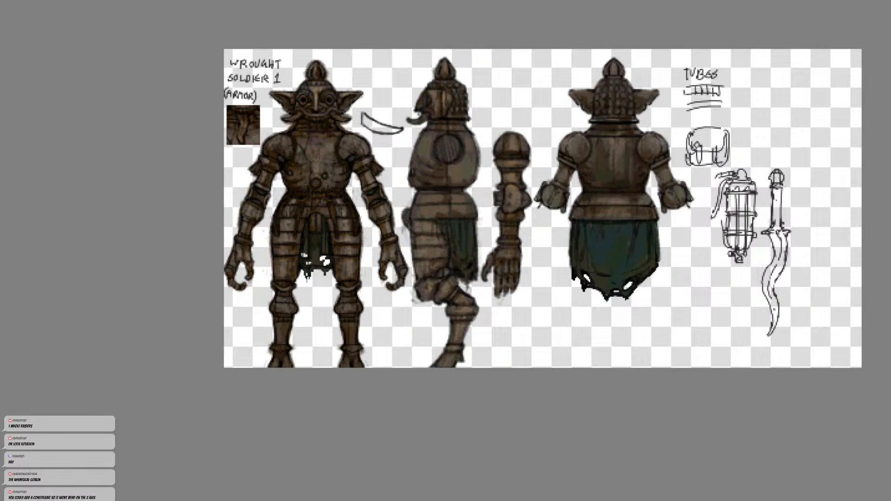
middle_drag(434, 286, 443, 349)
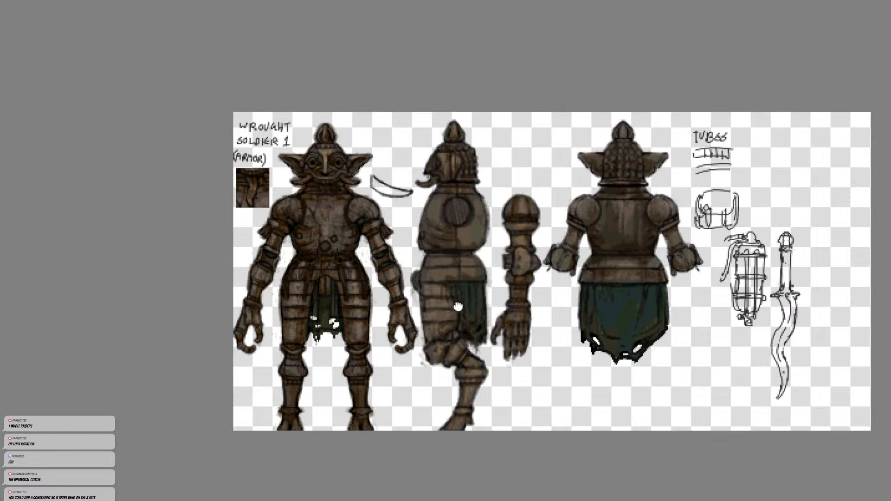
middle_drag(456, 308, 461, 299)
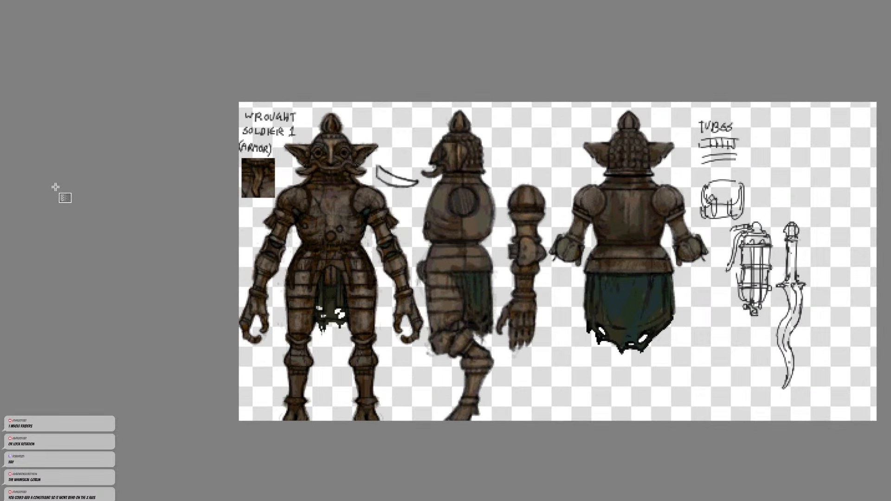
drag(55, 186, 31, 189)
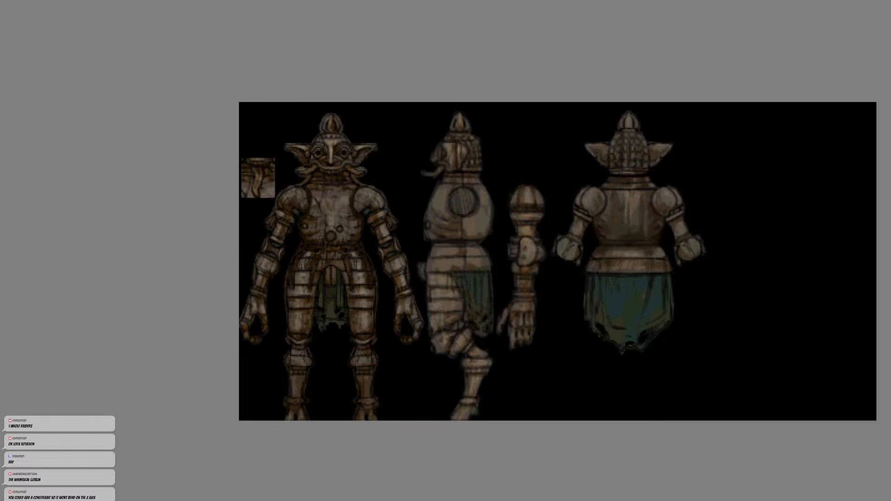
Delete the black background around the ragged lower edges of the front loincloth and the back cloth, leaving those areas transparent.
drag(304, 296, 366, 362)
drag(312, 302, 351, 355)
key(g)
drag(77, 201, 45, 200)
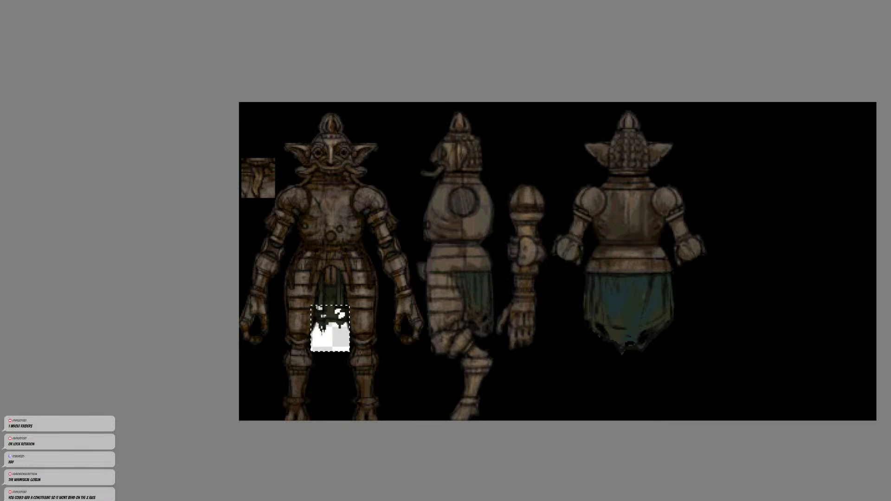
drag(583, 307, 676, 386)
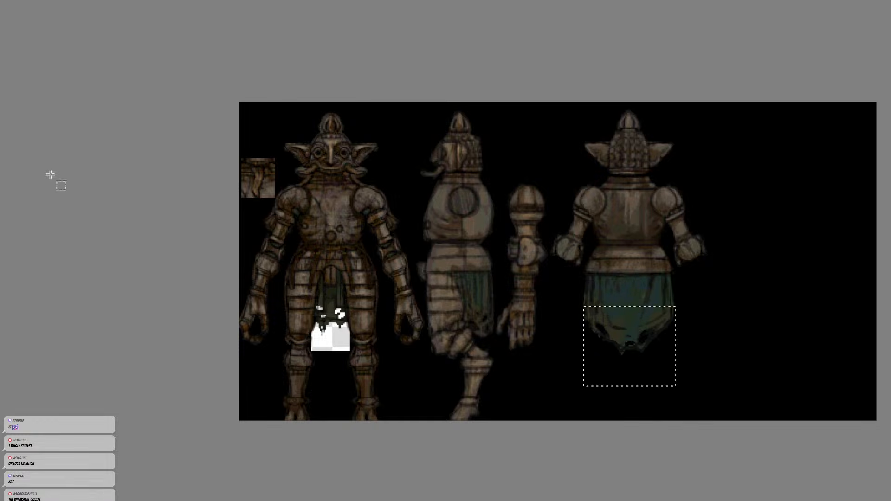
key(Delete)
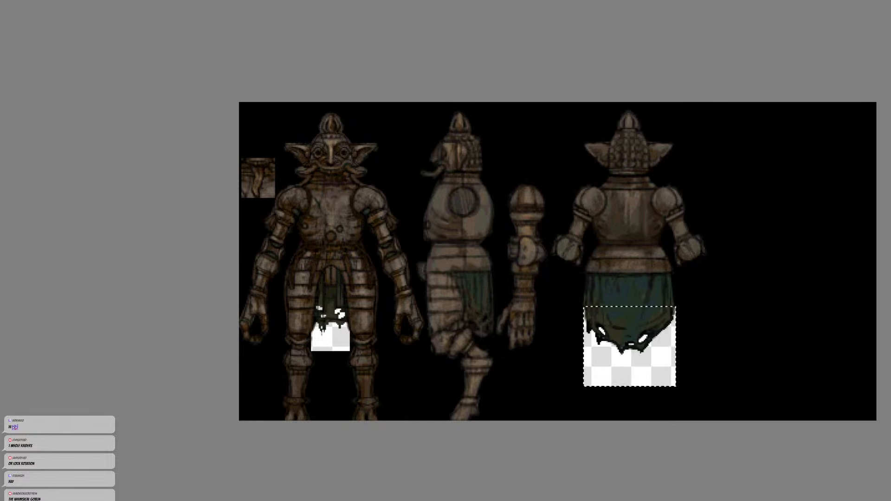
key(ctrl+d)
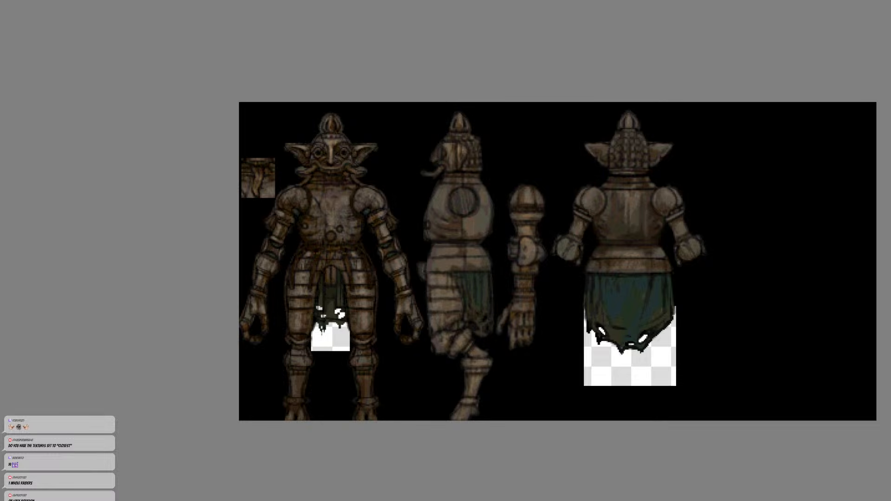
Switch to Blender and examine the goblin's torn loincloth and upper legs up close.
key(alt+Tab)
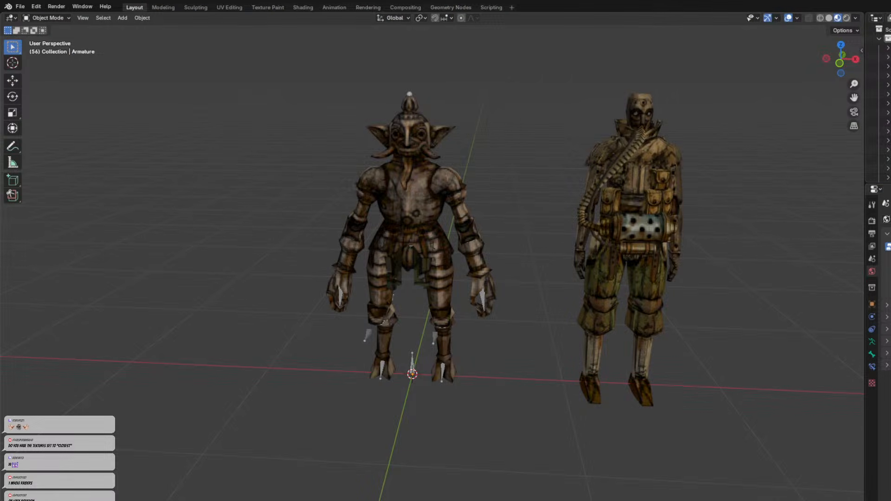
middle_drag(428, 406, 480, 262)
scroll(453, 344, up, 5)
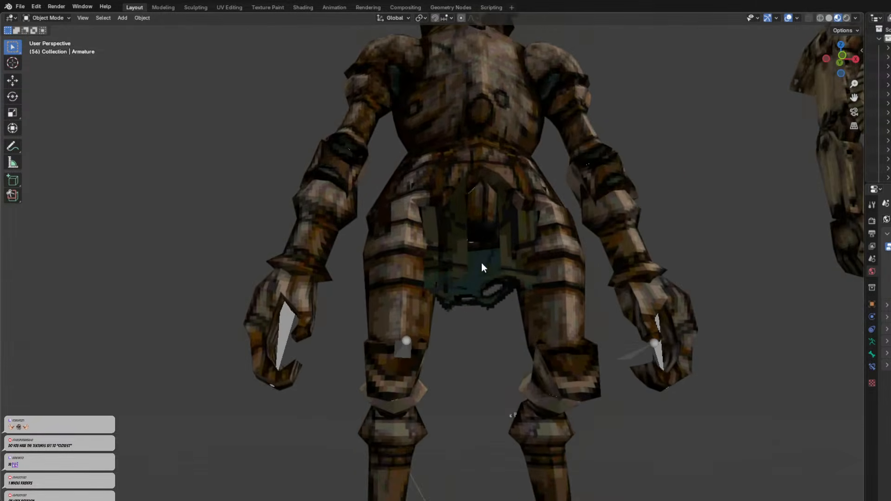
scroll(510, 269, up, 4)
middle_drag(533, 274, 679, 279)
middle_drag(670, 313, 603, 232)
scroll(606, 303, up, 1)
scroll(611, 273, down, 3)
scroll(583, 274, down, 4)
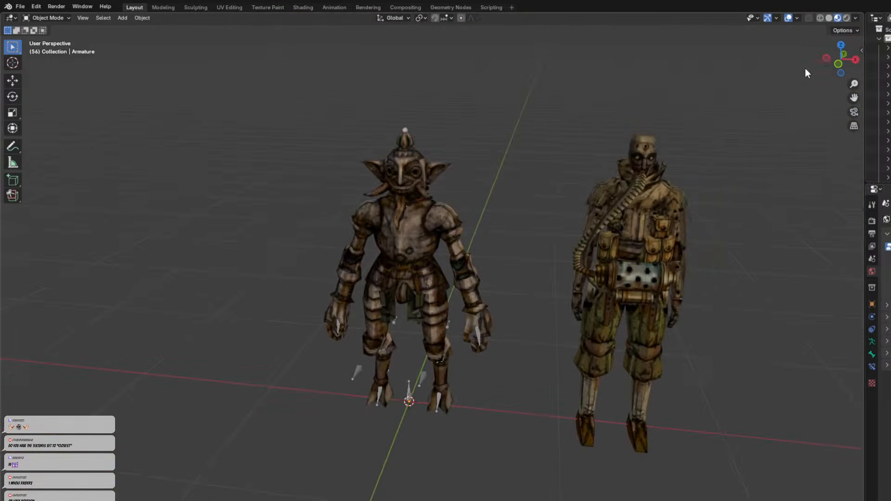
Set the viewport shading to Rendered and inspect the goblin and the soldier under scene lighting.
middle_drag(847, 21, 527, 293)
scroll(458, 239, up, 8)
click(519, 297)
scroll(525, 278, down, 8)
middle_drag(530, 259, 512, 253)
scroll(385, 179, up, 3)
click(372, 116)
middle_drag(402, 176, 616, 201)
scroll(584, 220, down, 3)
click(568, 227)
mouse_move(569, 227)
middle_down()
mouse_move(586, 269)
mouse_move(613, 253)
mouse_move(555, 230)
middle_up()
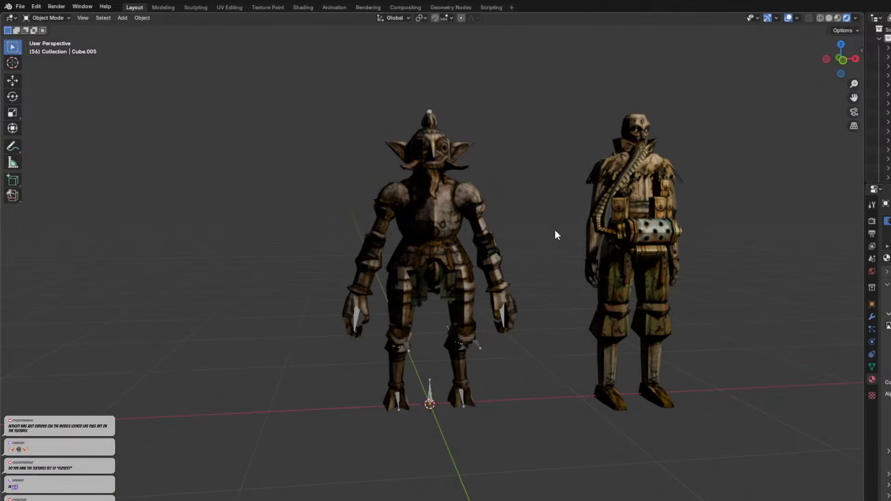
Unhide all objects, then hide the back and side reference image planes again.
key(alt+h)
click(534, 237)
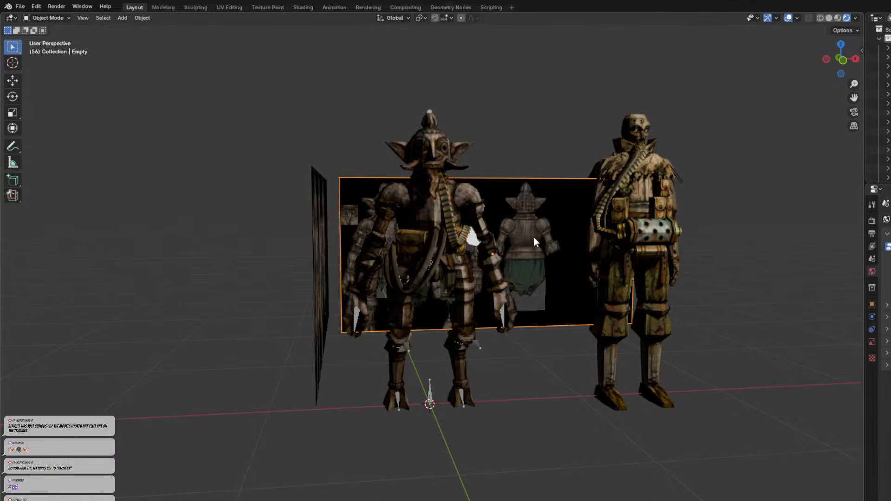
key(h)
click(321, 254)
key(h)
middle_drag(459, 343, 420, 322)
Save the Blender file with the goblin's pouch and hoses shown.
click(439, 237)
middle_drag(439, 237, 571, 393)
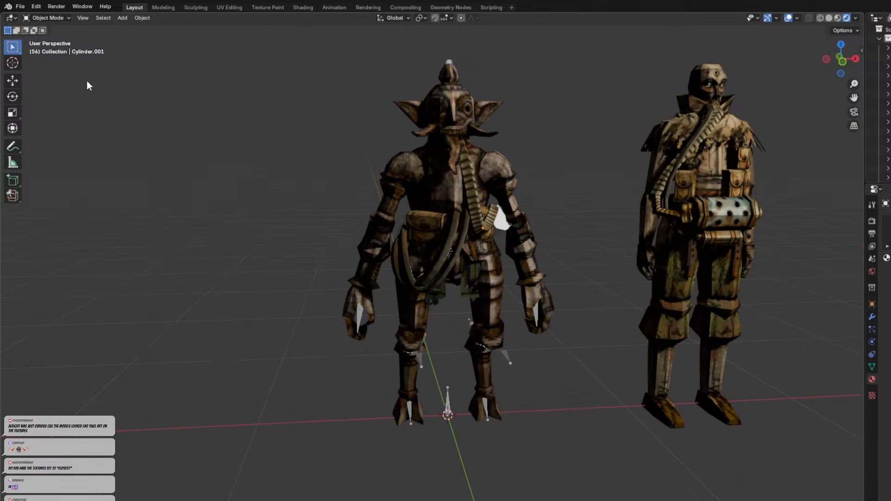
click(21, 6)
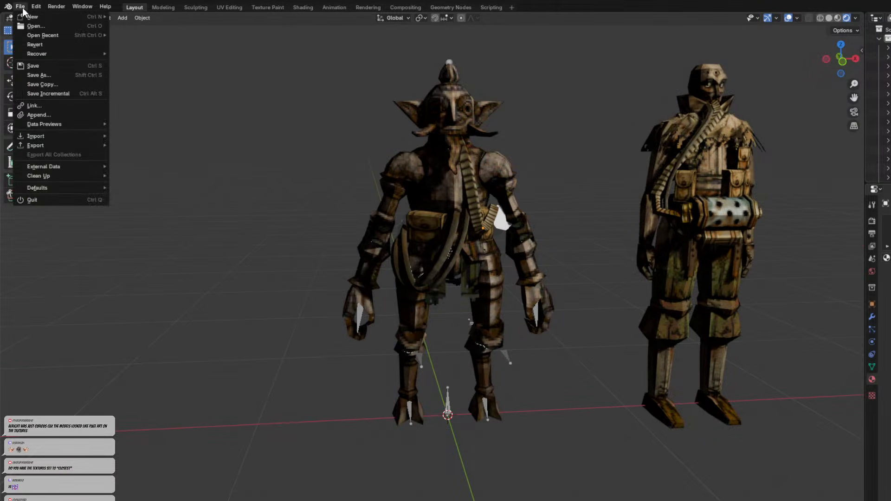
click(46, 66)
Examine the equipped goblin beside the soldier from several angles and distances in the rendered view.
middle_drag(355, 293, 431, 331)
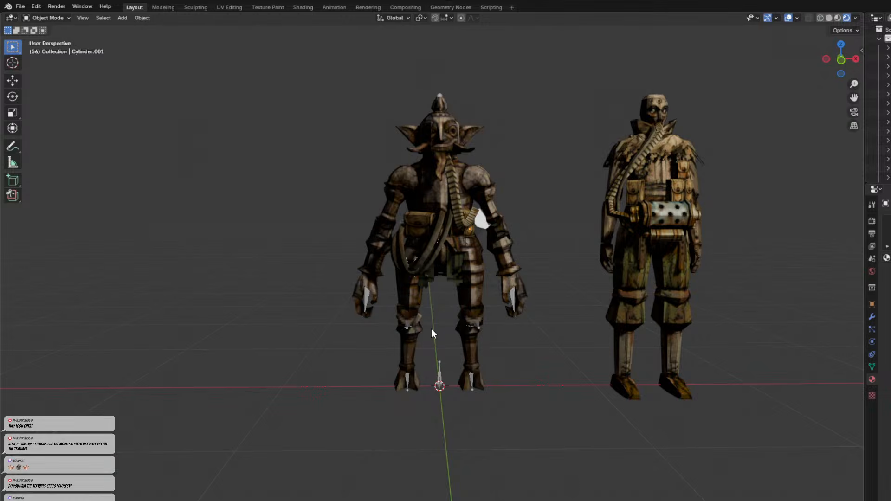
middle_drag(471, 316, 429, 328)
scroll(447, 257, up, 4)
middle_drag(430, 262, 490, 296)
scroll(447, 263, up, 3)
scroll(447, 268, down, 3)
scroll(394, 314, down, 5)
scroll(456, 263, up, 3)
scroll(425, 313, up, 2)
scroll(425, 313, down, 3)
scroll(462, 285, up, 3)
scroll(554, 287, down, 3)
shift+middle_drag(490, 296, 472, 327)
middle_drag(472, 328, 443, 244)
click(494, 258)
click(509, 257)
middle_drag(508, 259, 476, 288)
click(476, 288)
click(479, 424)
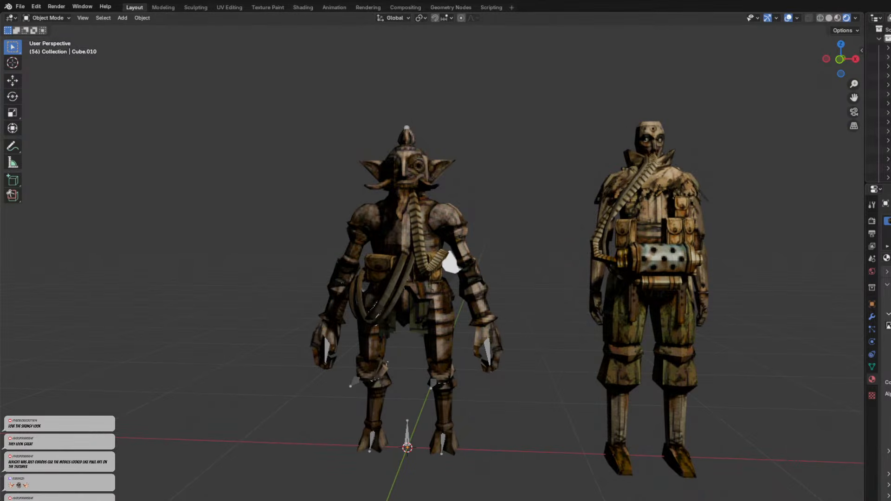
Switch to the image editor and review the armor texture sheet, including the cut-out areas around the cloths.
key(alt+Tab)
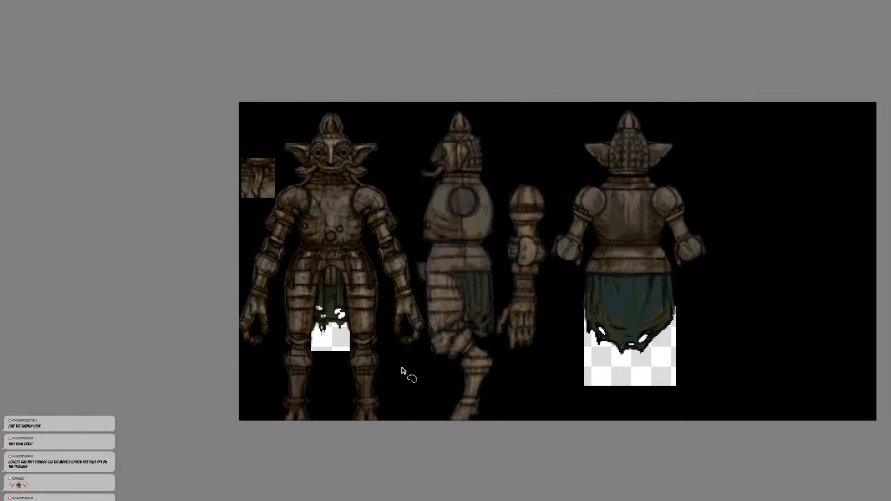
middle_drag(406, 365, 441, 366)
middle_drag(474, 340, 525, 371)
scroll(514, 340, up, 1)
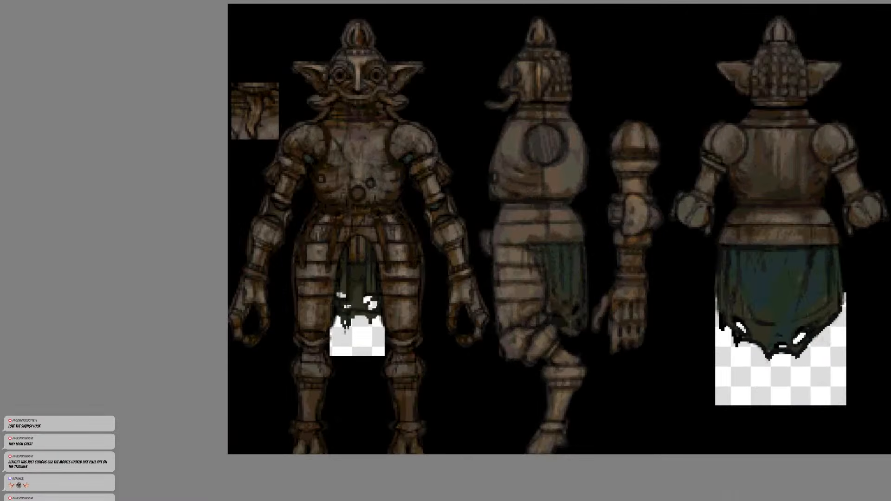
middle_drag(563, 318, 491, 358)
scroll(493, 328, down, 2)
scroll(510, 286, up, 3)
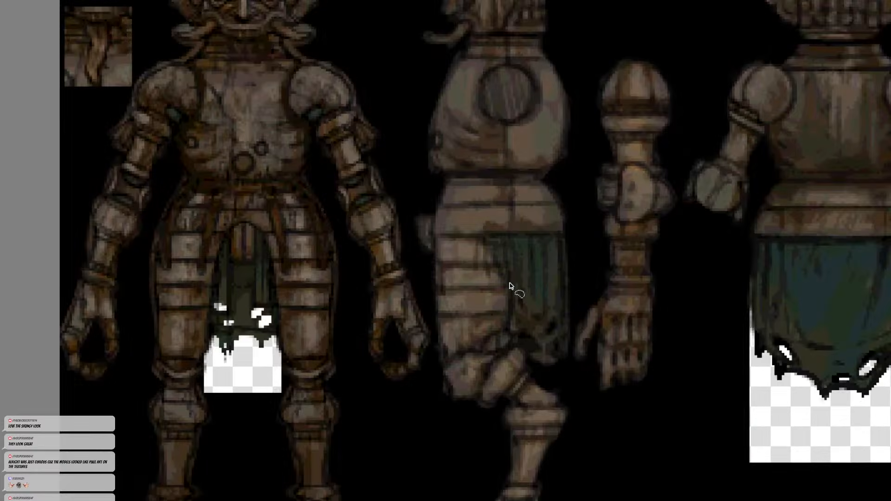
scroll(509, 286, down, 2)
middle_drag(509, 294, 495, 304)
scroll(423, 300, up, 2)
scroll(430, 294, down, 1)
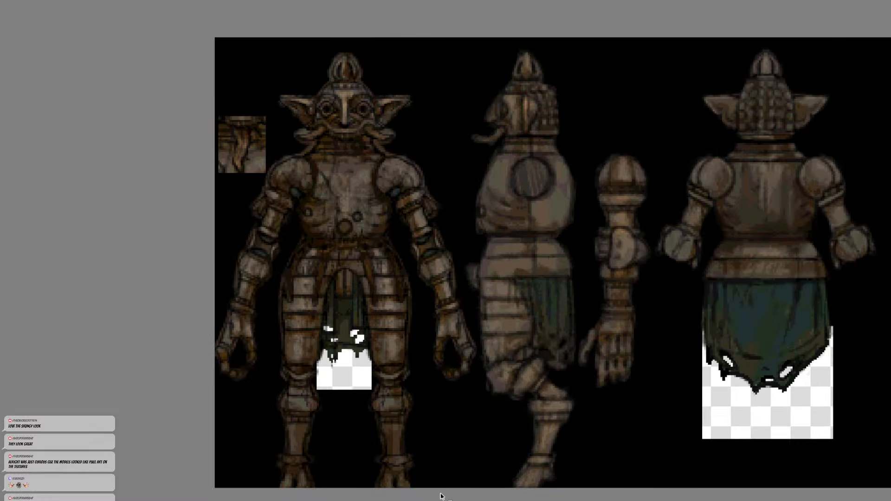
scroll(666, 394, down, 2)
scroll(561, 364, up, 2)
middle_drag(558, 368, 528, 362)
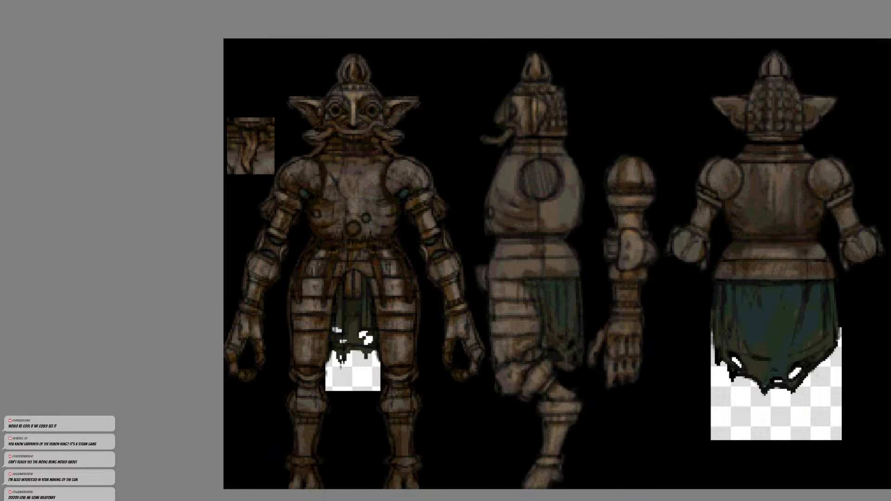
Switch to Blender and try rotating the posed goblin's left forearm bone freely with trackball rotation.
key(alt+Tab)
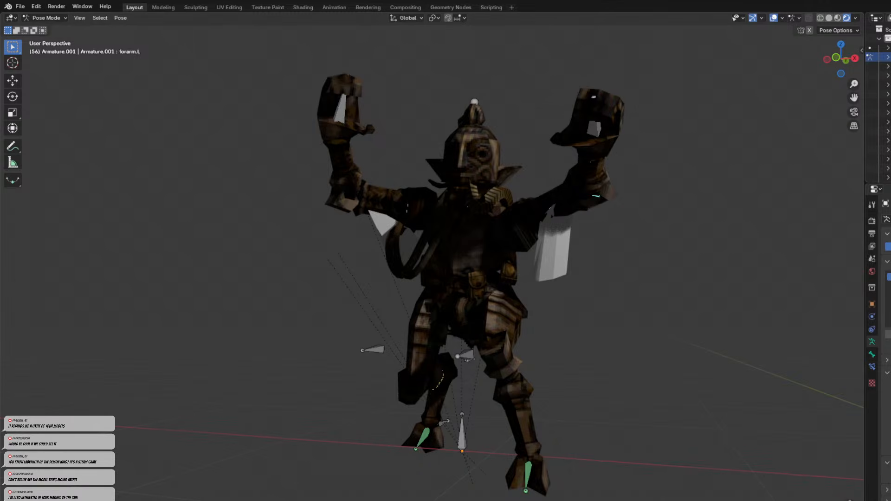
middle_drag(591, 167, 490, 264)
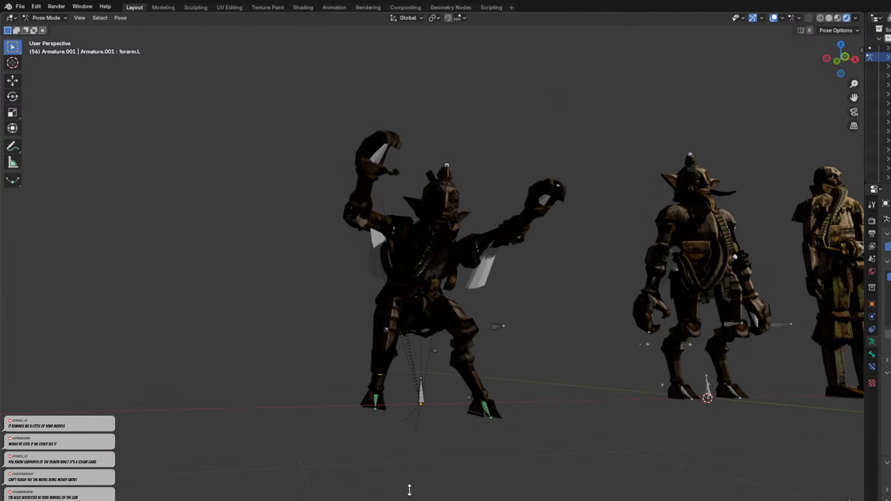
middle_drag(519, 232, 563, 199)
key(r)
key(r)
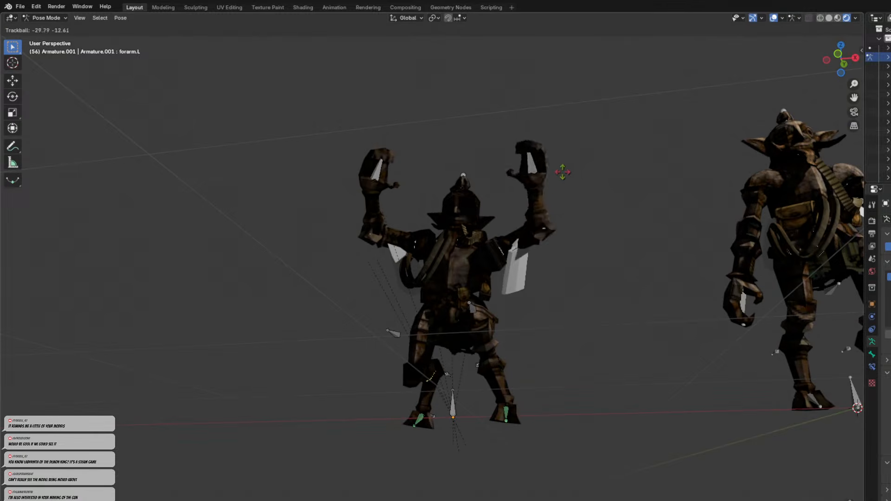
click(568, 181)
Try rotating the posed goblin's right forearm bone freely with trackball rotation.
middle_drag(568, 181, 443, 267)
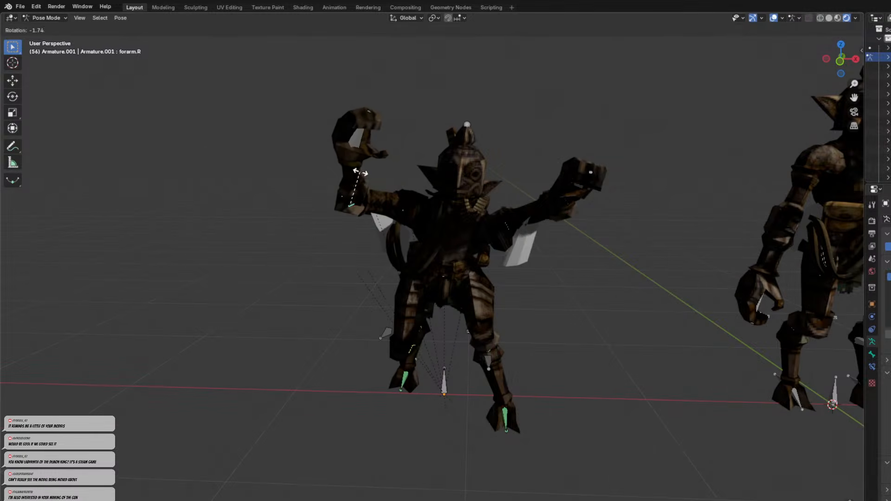
key(r)
key(r)
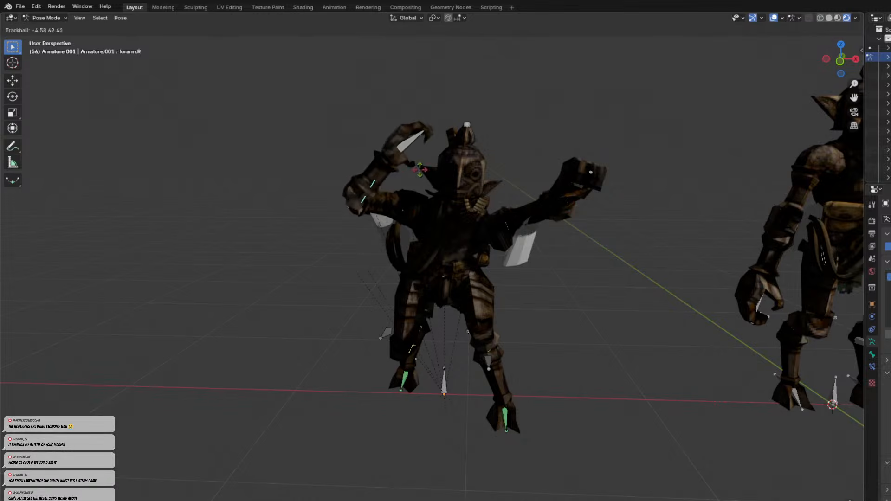
click(395, 174)
Test trackball rotation on the left and right forearm bones again, then view the posed goblin beside the other models.
click(566, 200)
key(r)
key(r)
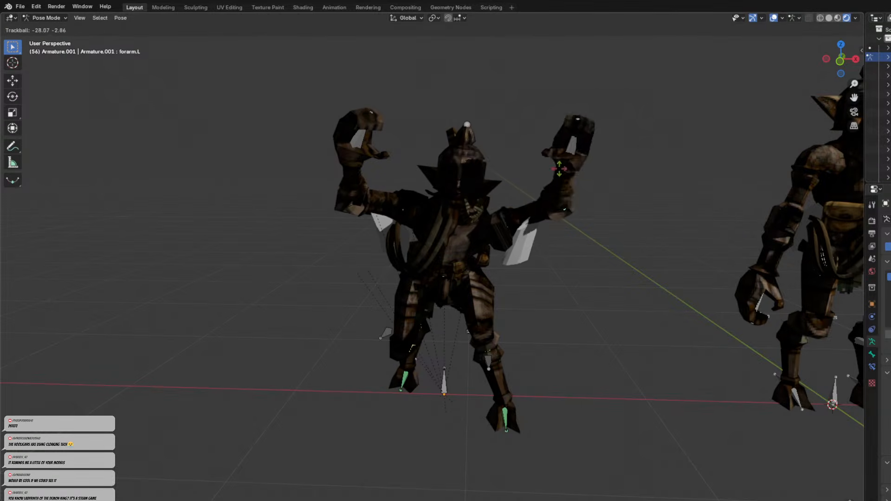
click(548, 169)
click(361, 180)
key(r)
key(r)
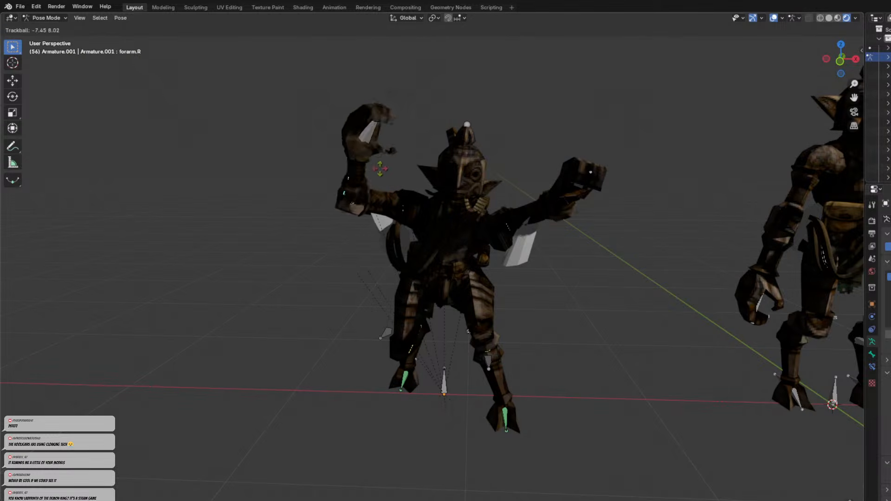
click(449, 222)
middle_drag(449, 222, 343, 260)
mouse_move(501, 297)
middle_down()
mouse_move(508, 300)
mouse_move(444, 283)
mouse_move(563, 304)
mouse_move(485, 288)
middle_up()
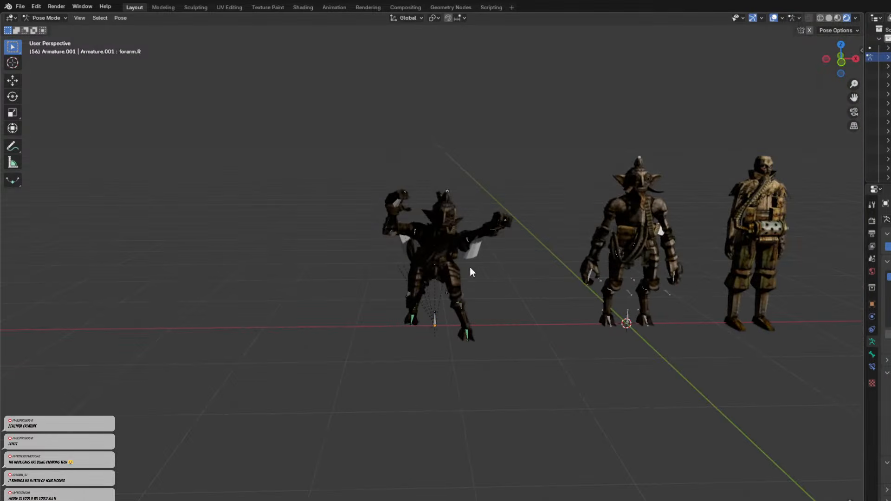